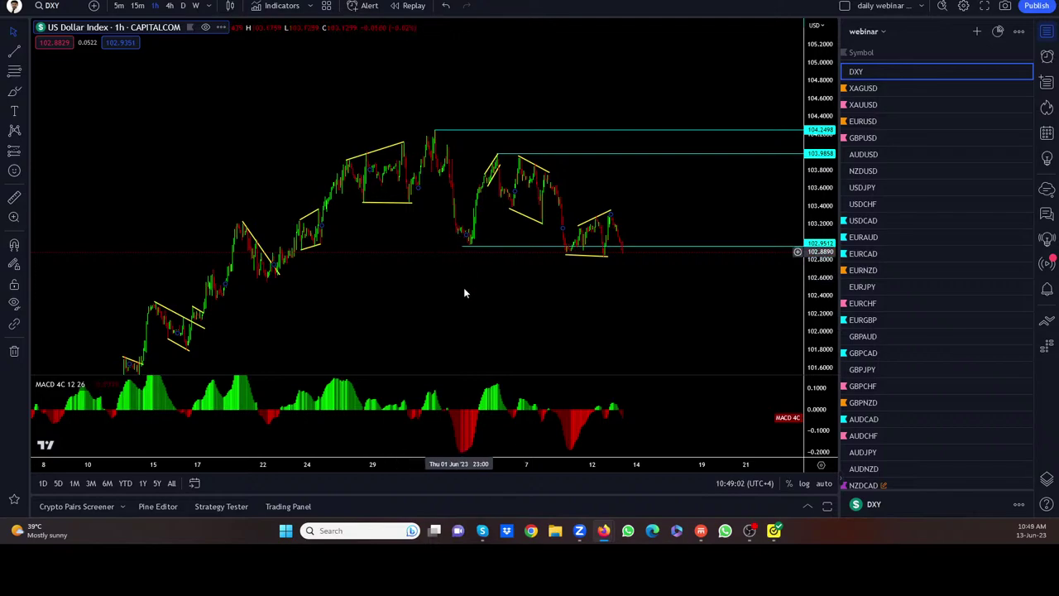
Sketch a projected dip below the 102.9512 support line and a rebound on the US Dollar Index chart, and undo the sketch
{"action": "left_click_drag", "start_coordinate": [464, 297], "coordinate": [418, 295]}
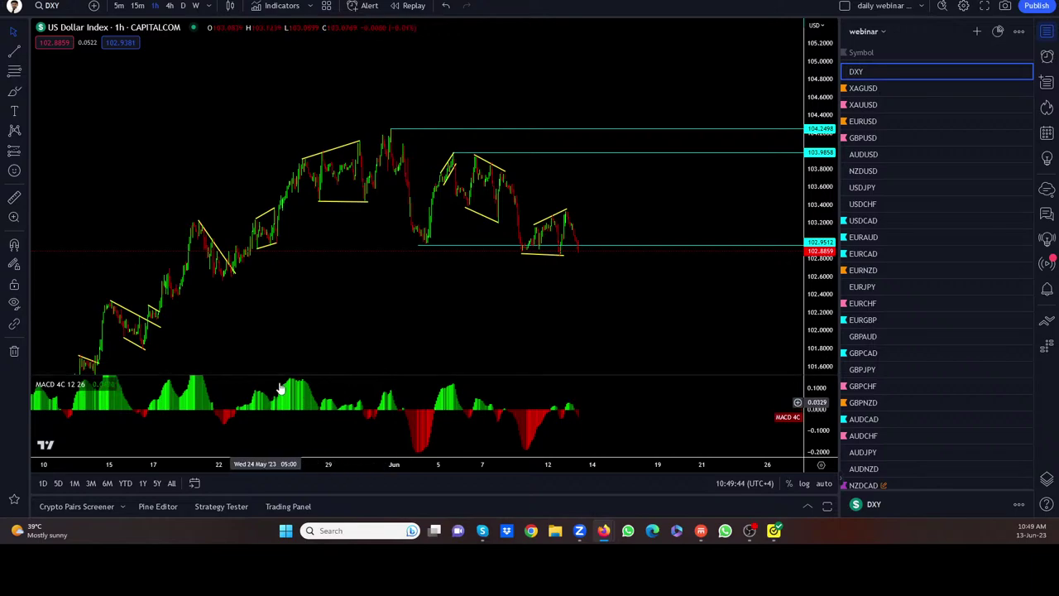
{"action": "left_click_drag", "start_coordinate": [445, 335], "coordinate": [440, 332]}
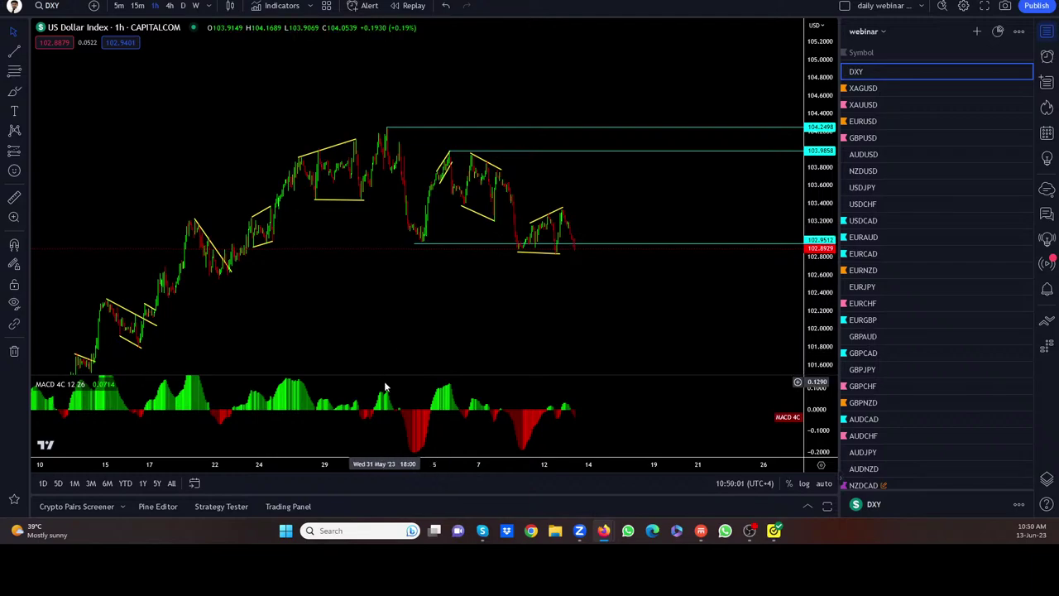
{"action": "mouse_move", "coordinate": [543, 240]}
{"action": "left_mouse_down"}
{"action": "mouse_move", "coordinate": [533, 230]}
{"action": "mouse_move", "coordinate": [551, 217]}
{"action": "mouse_move", "coordinate": [580, 271]}
{"action": "left_mouse_up"}
{"action": "mouse_move", "coordinate": [553, 253]}
{"action": "left_mouse_down"}
{"action": "mouse_move", "coordinate": [564, 211]}
{"action": "mouse_move", "coordinate": [583, 277]}
{"action": "mouse_move", "coordinate": [629, 188]}
{"action": "left_mouse_up"}
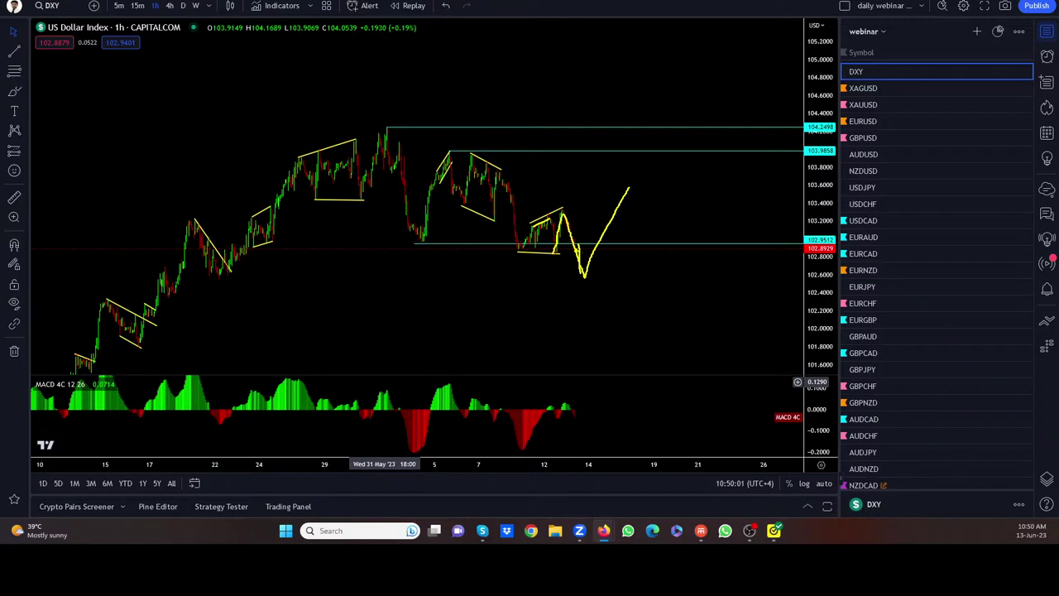
{"action": "key", "text": "ctrl+z"}
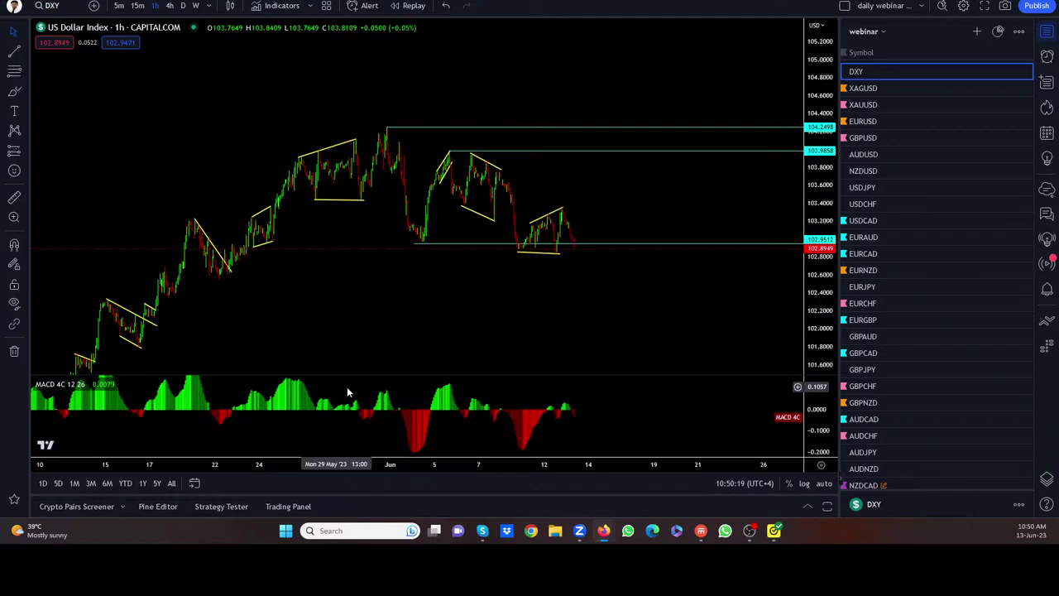
Sketch possible price paths around the 102.9512 support and between the recent swing highs and lows, and erase the markings
{"action": "scroll", "coordinate": [763, 284], "scroll_direction": "up", "scroll_amount": 4}
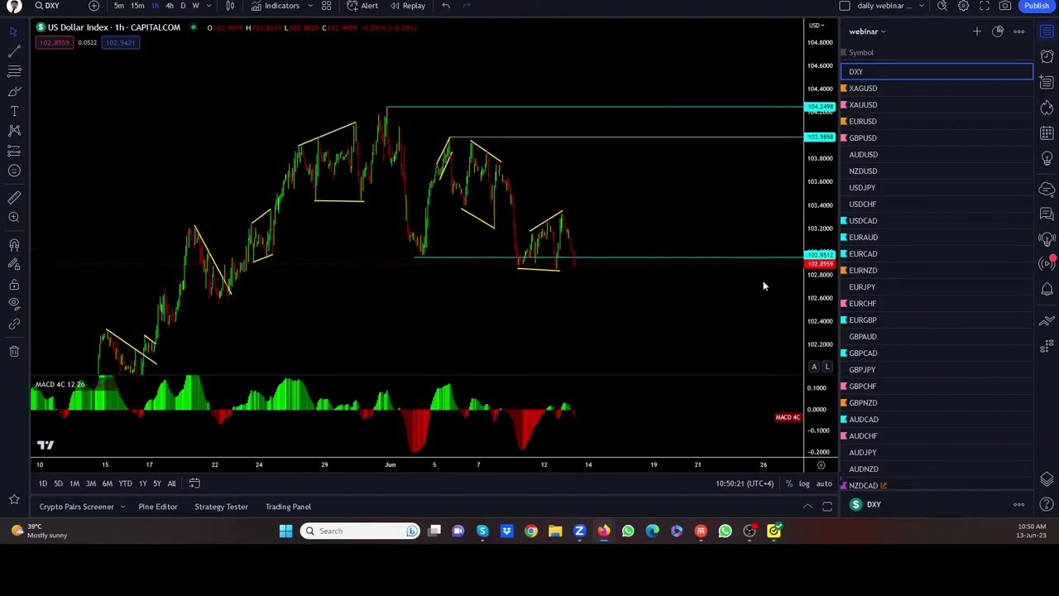
{"action": "left_click_drag", "start_coordinate": [541, 215], "coordinate": [573, 176]}
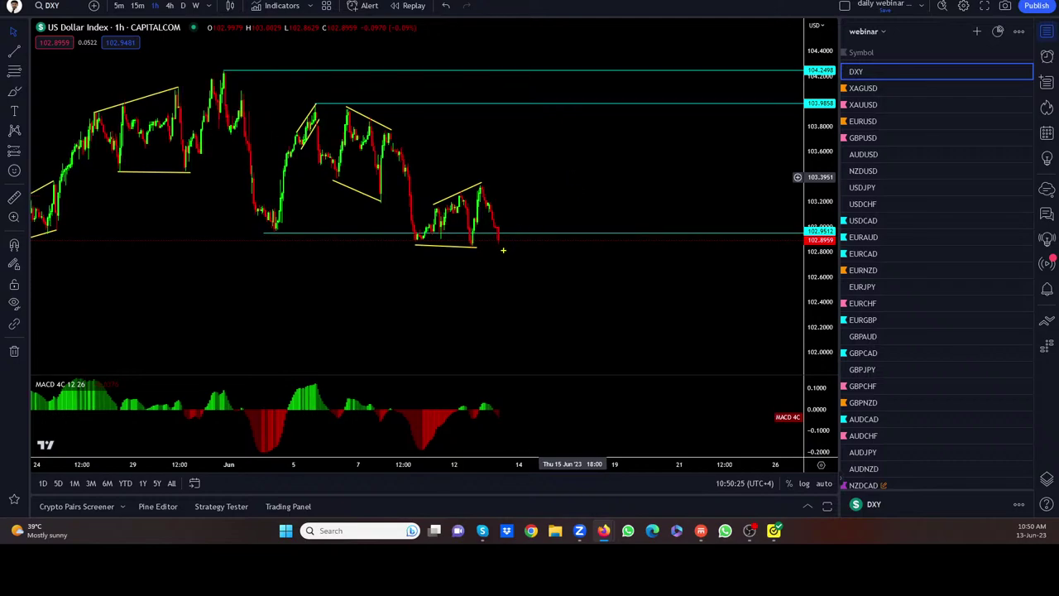
{"action": "mouse_move", "coordinate": [502, 249]}
{"action": "left_mouse_down"}
{"action": "mouse_move", "coordinate": [513, 238]}
{"action": "mouse_move", "coordinate": [501, 239]}
{"action": "mouse_move", "coordinate": [503, 277]}
{"action": "mouse_move", "coordinate": [513, 249]}
{"action": "mouse_move", "coordinate": [530, 245]}
{"action": "mouse_move", "coordinate": [520, 248]}
{"action": "mouse_move", "coordinate": [557, 138]}
{"action": "left_mouse_up"}
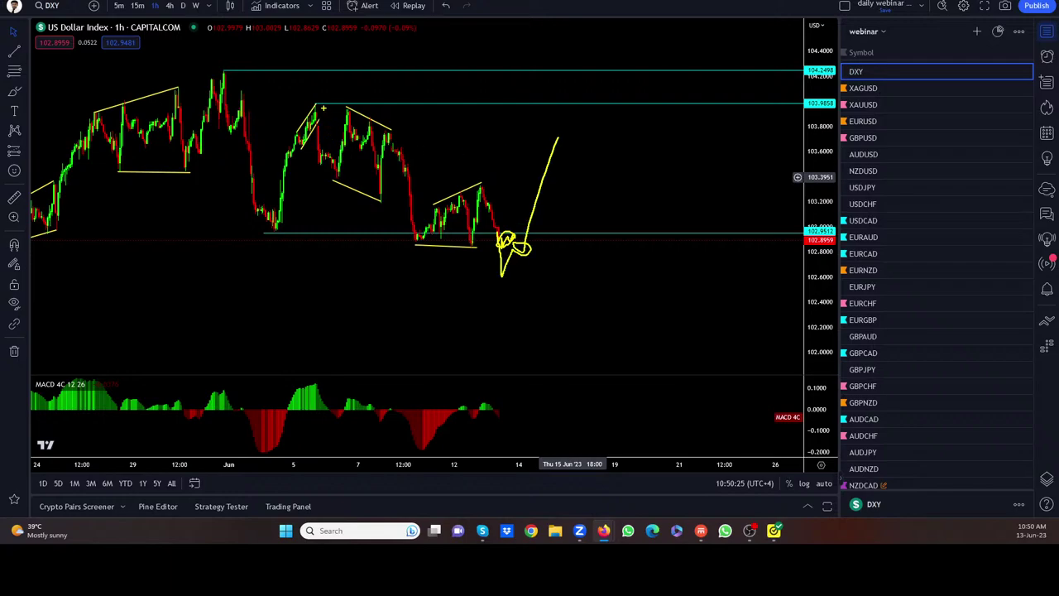
{"action": "left_click_drag", "start_coordinate": [323, 108], "coordinate": [545, 154]}
{"action": "left_click_drag", "start_coordinate": [269, 242], "coordinate": [531, 286]}
{"action": "left_click_drag", "start_coordinate": [553, 161], "coordinate": [583, 333]}
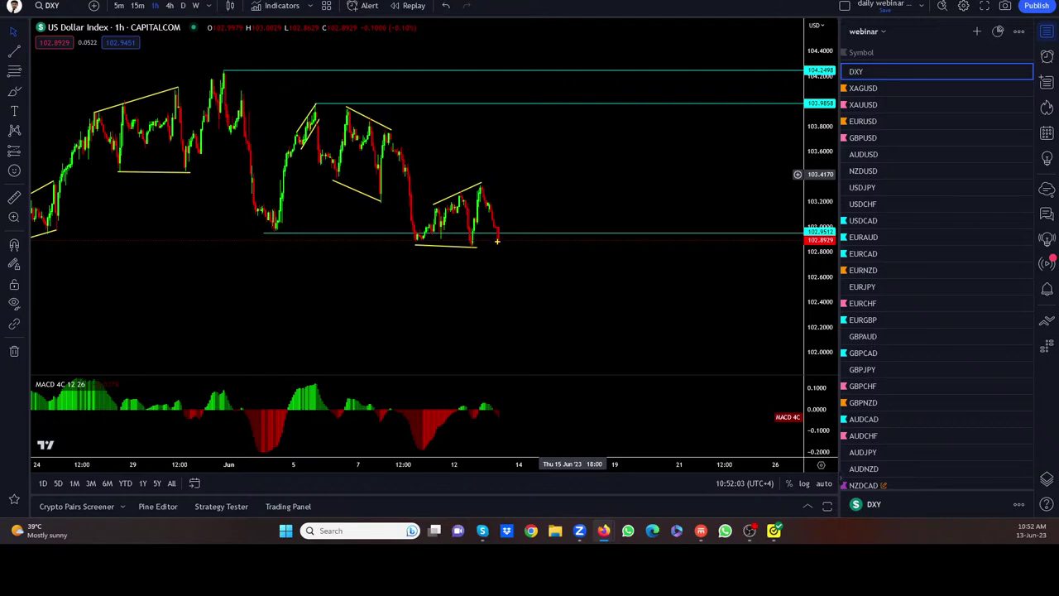
{"action": "mouse_move", "coordinate": [497, 241]}
{"action": "left_mouse_down"}
{"action": "mouse_move", "coordinate": [502, 260]}
{"action": "mouse_move", "coordinate": [557, 152]}
{"action": "left_mouse_up"}
{"action": "key", "text": "ctrl+z"}
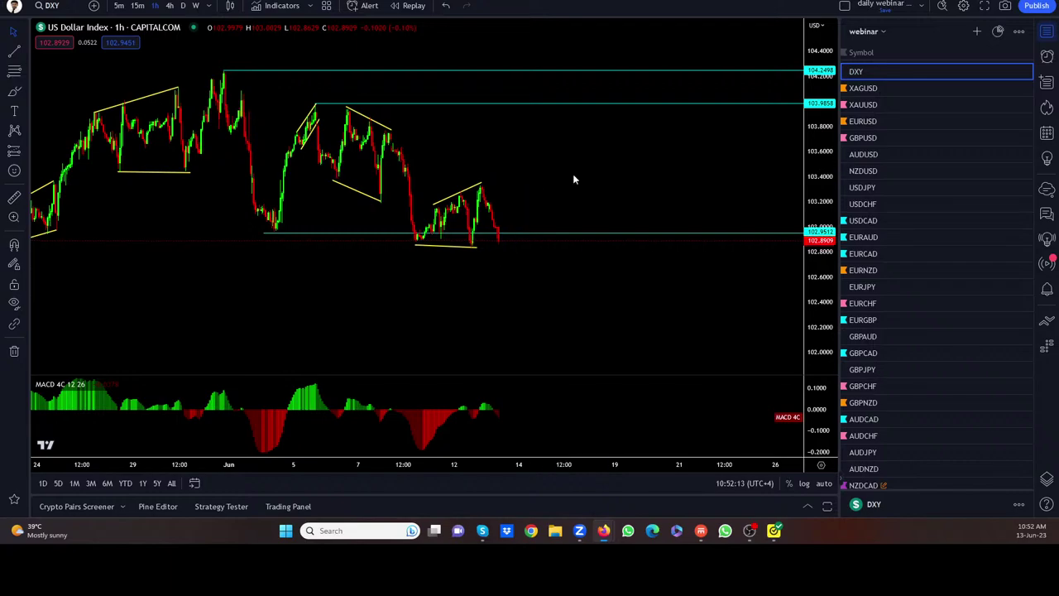
Open the XAGUSD chart and temporarily mark up the current pullback and the early-June consolidation with freehand strokes
{"action": "left_click", "coordinate": [858, 91]}
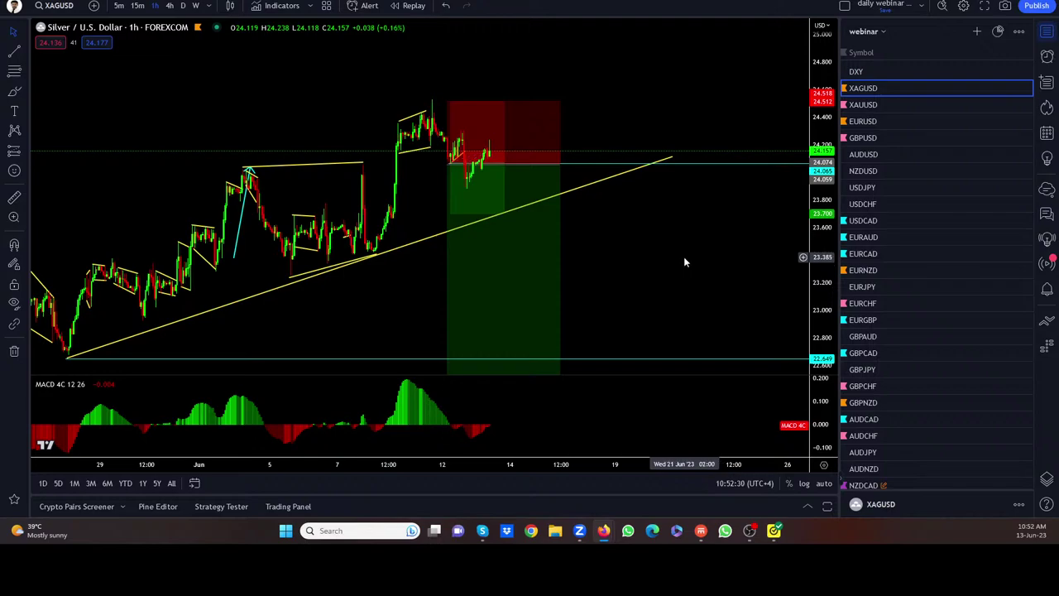
{"action": "left_click_drag", "start_coordinate": [474, 181], "coordinate": [460, 178]}
{"action": "mouse_move", "coordinate": [434, 96]}
{"action": "left_mouse_down"}
{"action": "mouse_move", "coordinate": [476, 143]}
{"action": "mouse_move", "coordinate": [496, 137]}
{"action": "mouse_move", "coordinate": [511, 101]}
{"action": "left_mouse_up"}
{"action": "left_click_drag", "start_coordinate": [471, 180], "coordinate": [528, 111]}
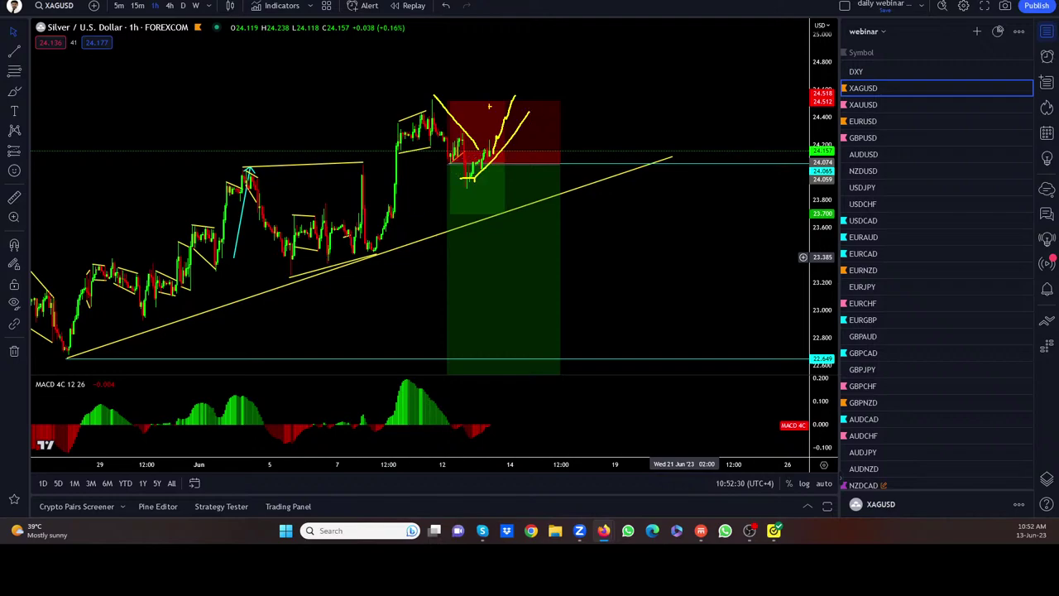
{"action": "mouse_move", "coordinate": [355, 160]}
{"action": "left_mouse_down"}
{"action": "mouse_move", "coordinate": [261, 205]}
{"action": "mouse_move", "coordinate": [346, 285]}
{"action": "mouse_move", "coordinate": [358, 164]}
{"action": "left_mouse_up"}
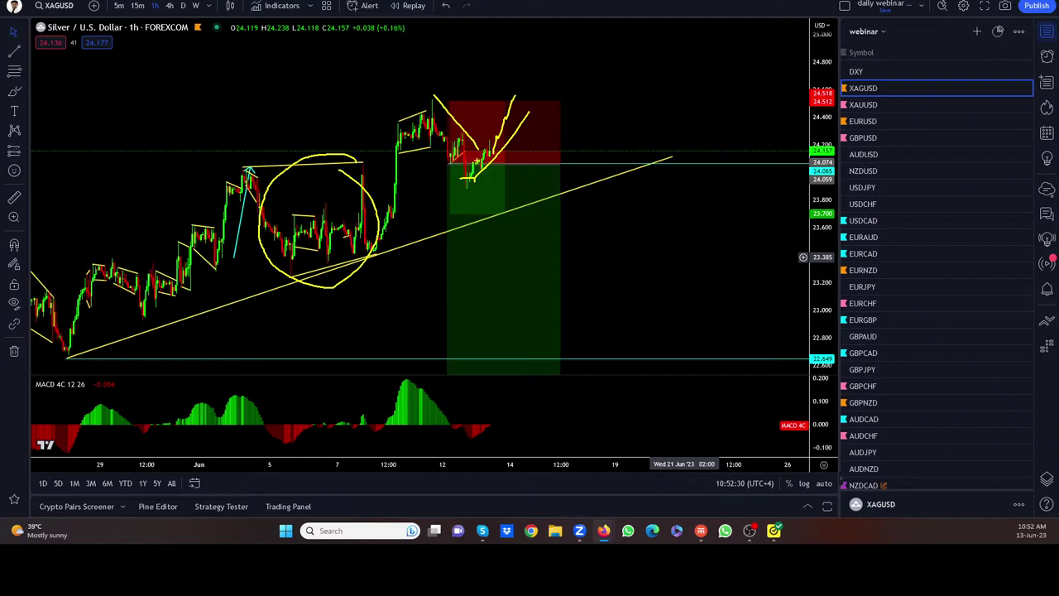
{"action": "key", "text": "Escape"}
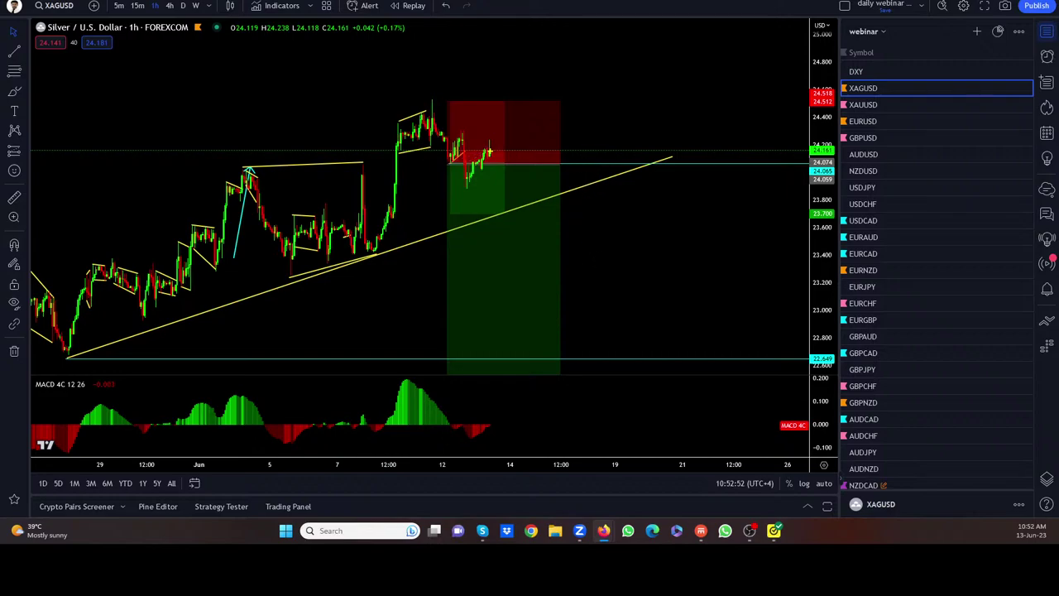
Sketch a silver scenario rising to the recent high, dropping to the ascending trendline and rallying, circle the matching earlier rally, and clear it
{"action": "mouse_move", "coordinate": [489, 151]}
{"action": "left_mouse_down"}
{"action": "mouse_move", "coordinate": [513, 157]}
{"action": "mouse_move", "coordinate": [550, 115]}
{"action": "left_mouse_up"}
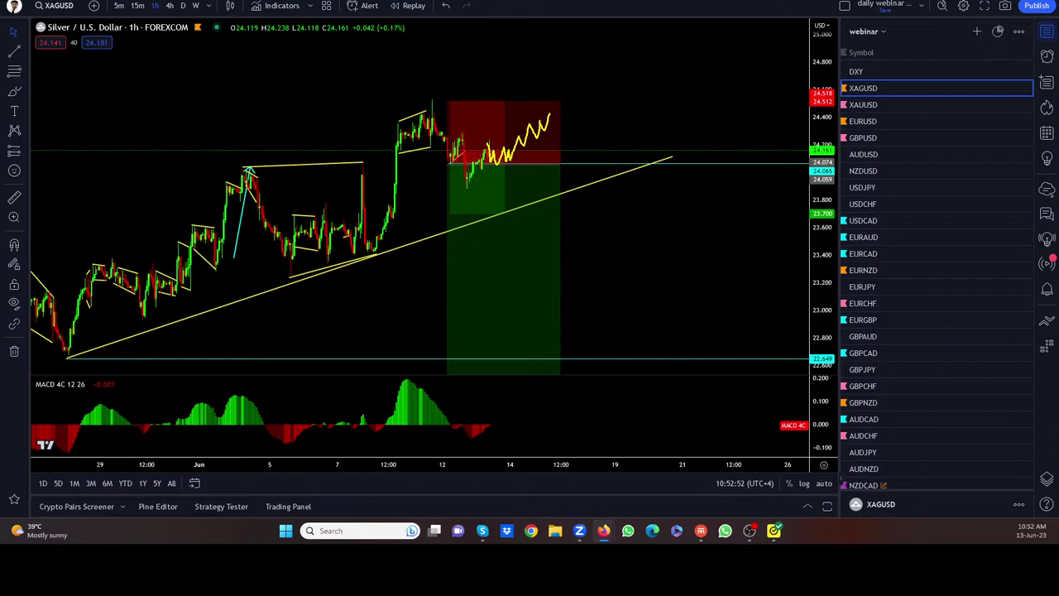
{"action": "left_click_drag", "start_coordinate": [341, 215], "coordinate": [363, 234]}
{"action": "left_click_drag", "start_coordinate": [433, 97], "coordinate": [555, 102]}
{"action": "mouse_move", "coordinate": [526, 136]}
{"action": "left_mouse_down"}
{"action": "mouse_move", "coordinate": [541, 104]}
{"action": "mouse_move", "coordinate": [565, 192]}
{"action": "mouse_move", "coordinate": [478, 179]}
{"action": "left_mouse_up"}
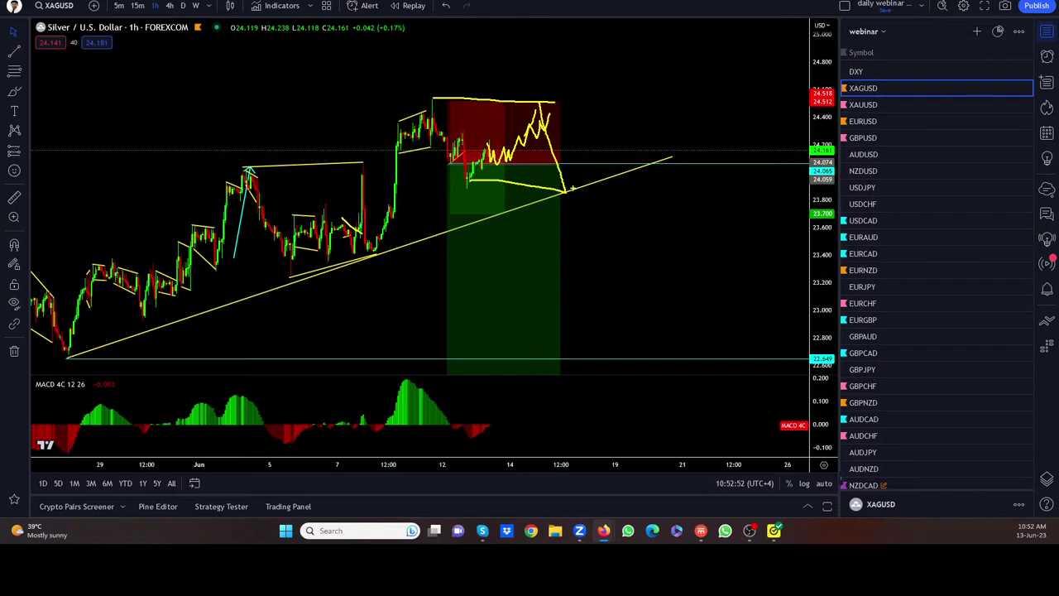
{"action": "left_click_drag", "start_coordinate": [570, 190], "coordinate": [607, 37]}
{"action": "mouse_move", "coordinate": [373, 232]}
{"action": "left_mouse_down"}
{"action": "mouse_move", "coordinate": [376, 242]}
{"action": "mouse_move", "coordinate": [420, 142]}
{"action": "mouse_move", "coordinate": [374, 233]}
{"action": "left_mouse_up"}
{"action": "mouse_move", "coordinate": [534, 146]}
{"action": "left_mouse_down"}
{"action": "mouse_move", "coordinate": [546, 187]}
{"action": "mouse_move", "coordinate": [552, 136]}
{"action": "mouse_move", "coordinate": [573, 185]}
{"action": "mouse_move", "coordinate": [606, 127]}
{"action": "mouse_move", "coordinate": [574, 184]}
{"action": "left_mouse_up"}
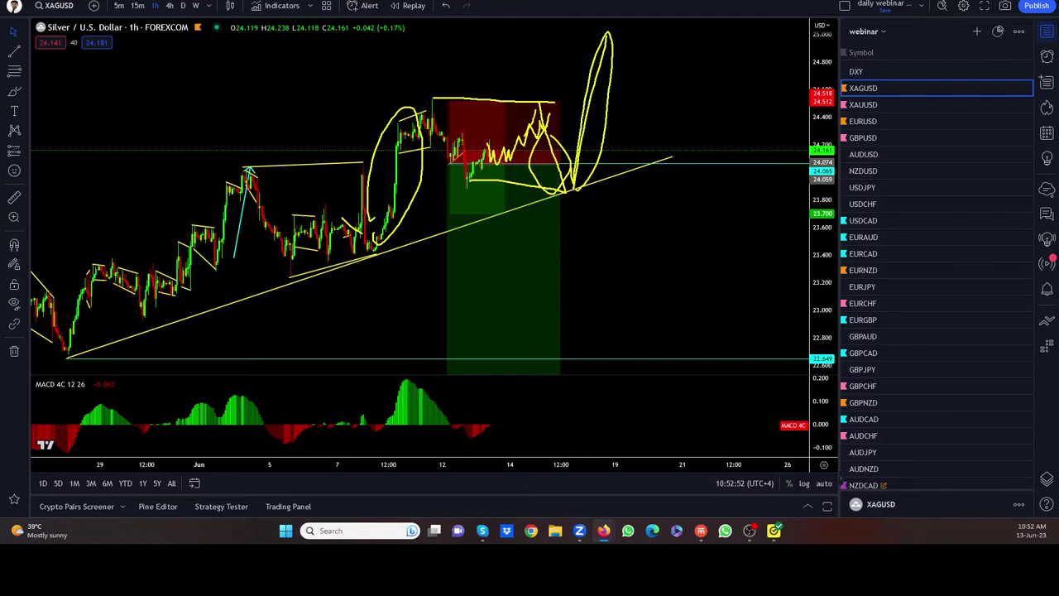
{"action": "mouse_move", "coordinate": [464, 177]}
{"action": "left_mouse_down"}
{"action": "mouse_move", "coordinate": [523, 141]}
{"action": "mouse_move", "coordinate": [538, 114]}
{"action": "left_mouse_up"}
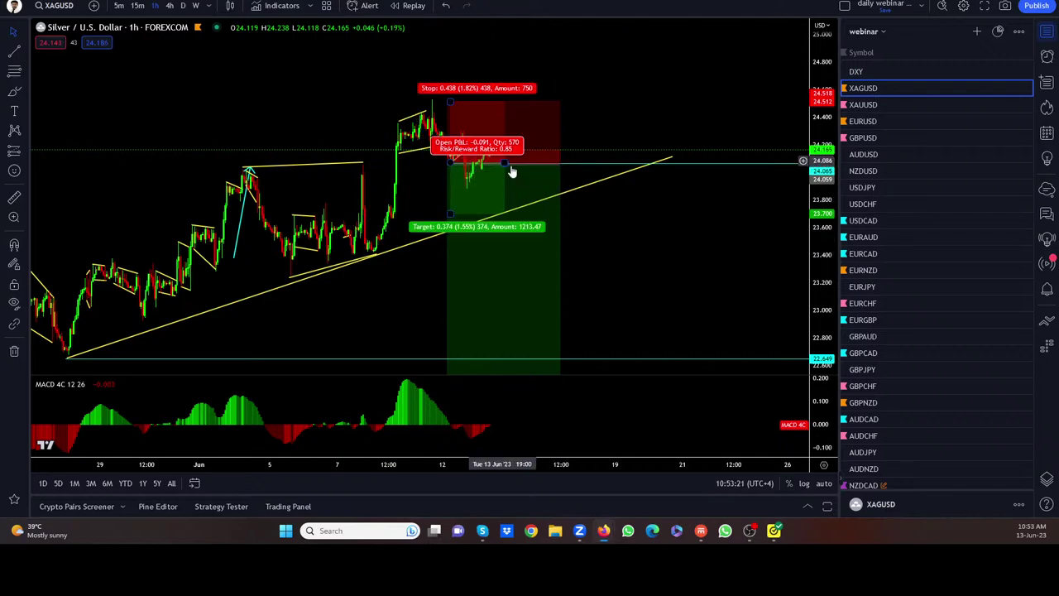
Delete both short-position drawings from the XAGUSD chart
{"action": "left_click_drag", "start_coordinate": [525, 184], "coordinate": [569, 178]}
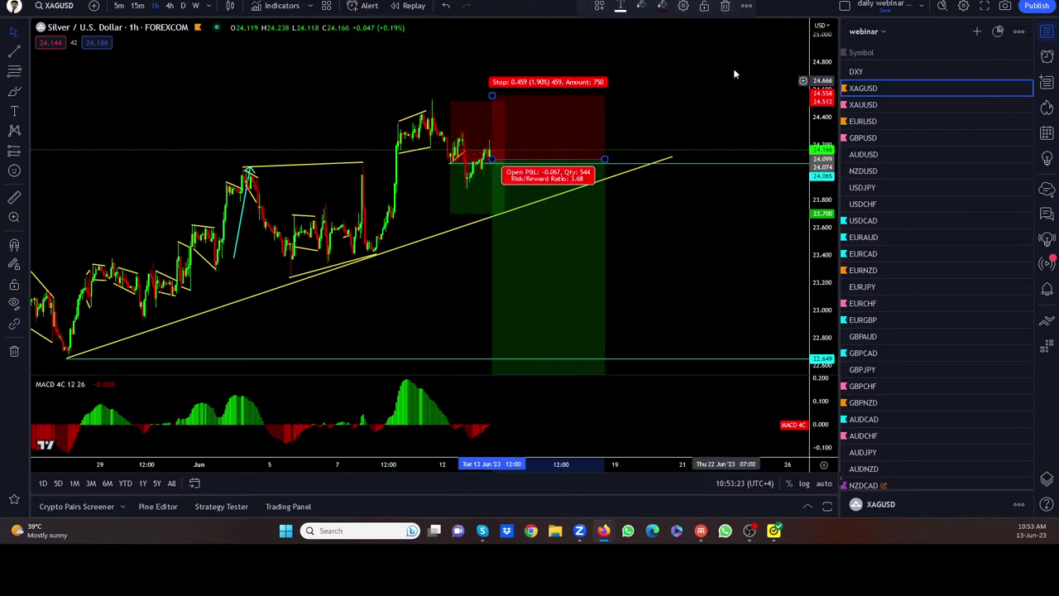
{"action": "left_click", "coordinate": [724, 7]}
{"action": "left_click_drag", "start_coordinate": [502, 123], "coordinate": [606, 108]}
{"action": "left_click", "coordinate": [746, 6]}
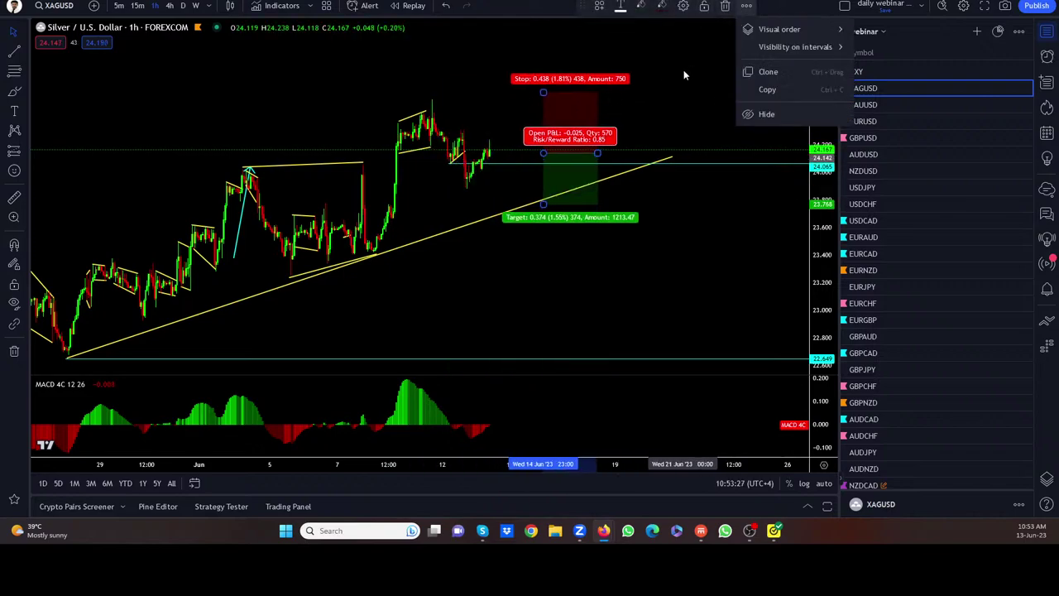
{"action": "left_click", "coordinate": [746, 5]}
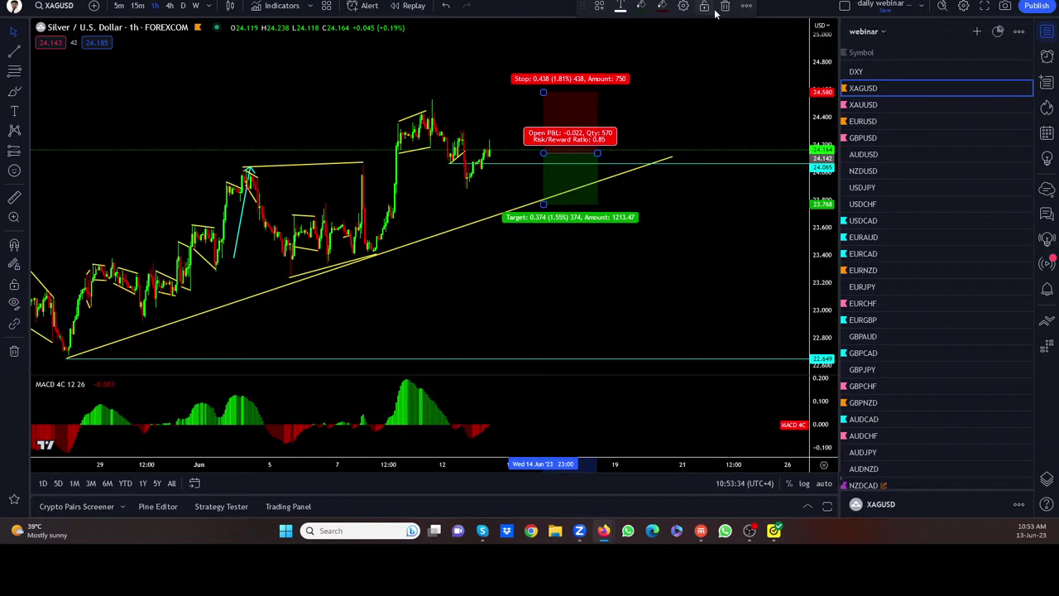
{"action": "left_click", "coordinate": [723, 8]}
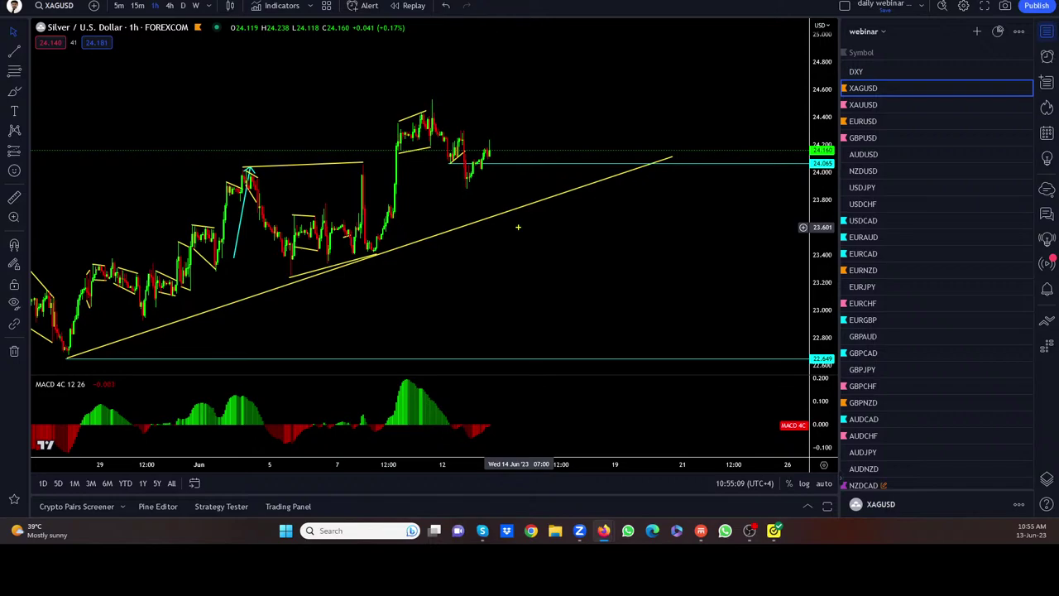
Sketch temporary strokes over silver's latest swing and the MACD histogram, and clear them
{"action": "left_click_drag", "start_coordinate": [433, 120], "coordinate": [527, 402]}
{"action": "left_click_drag", "start_coordinate": [488, 409], "coordinate": [562, 410]}
{"action": "mouse_move", "coordinate": [517, 124]}
{"action": "left_mouse_down"}
{"action": "mouse_move", "coordinate": [542, 402]}
{"action": "mouse_move", "coordinate": [455, 130]}
{"action": "left_mouse_up"}
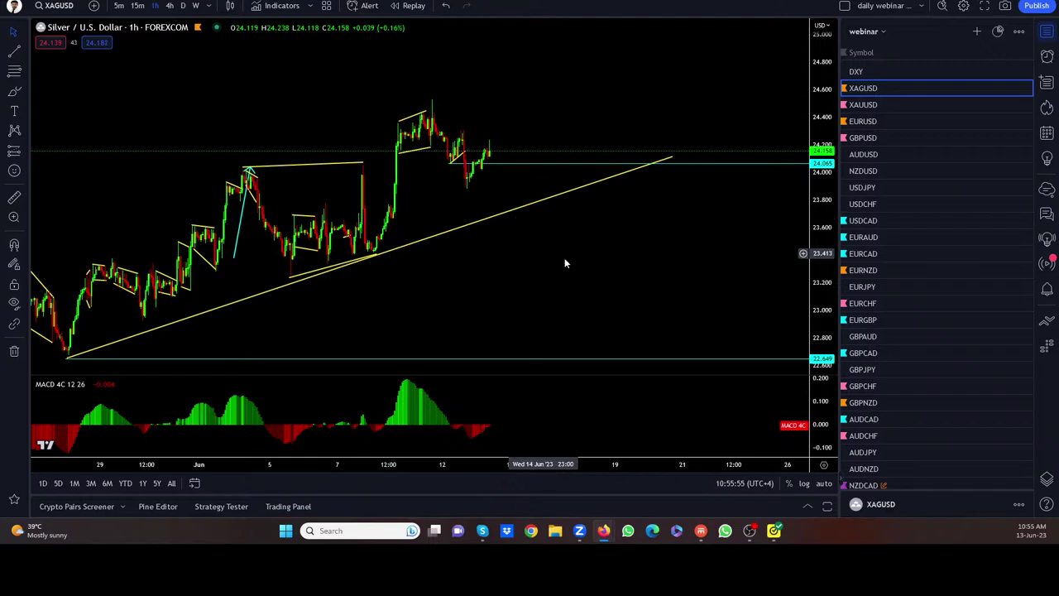
{"action": "left_click_drag", "start_coordinate": [565, 274], "coordinate": [569, 285]}
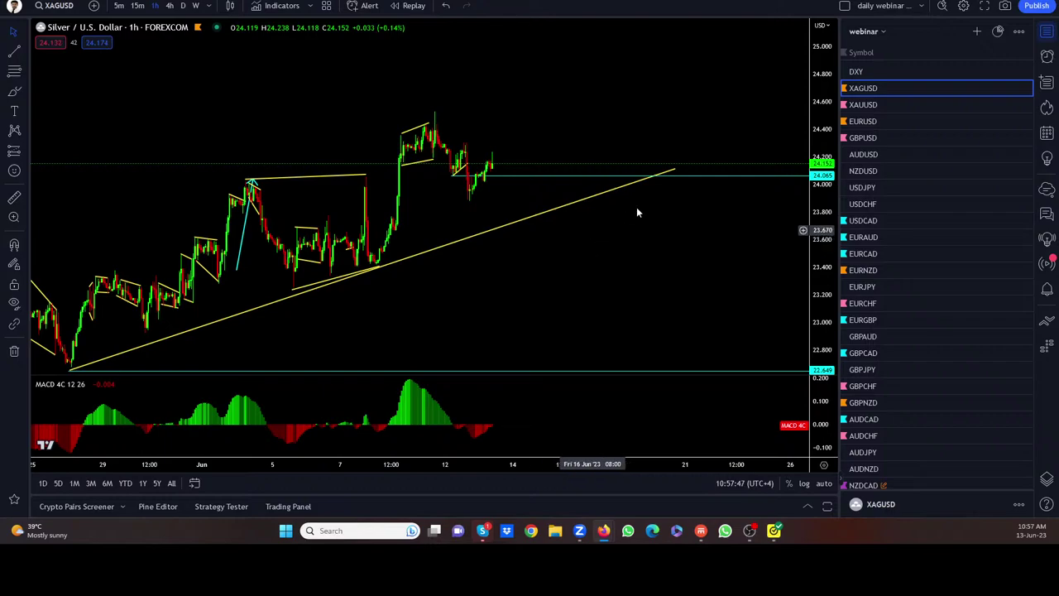
Open the XAUUSD chart and move the up and down projection arrows off the candles, placing the down arrow at about 19 June
{"action": "left_click", "coordinate": [860, 106]}
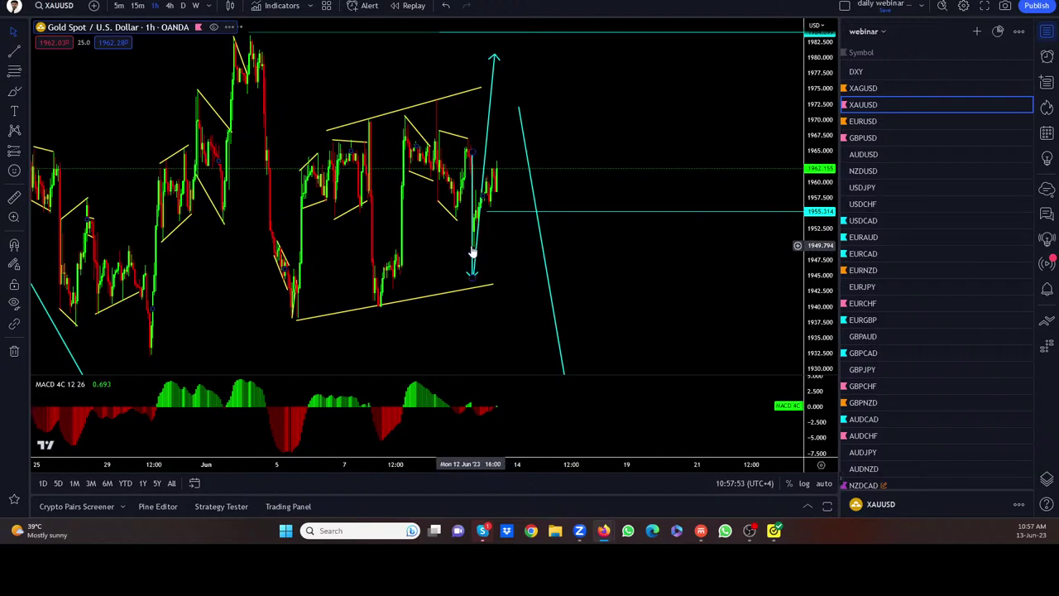
{"action": "left_click_drag", "start_coordinate": [473, 249], "coordinate": [440, 248]}
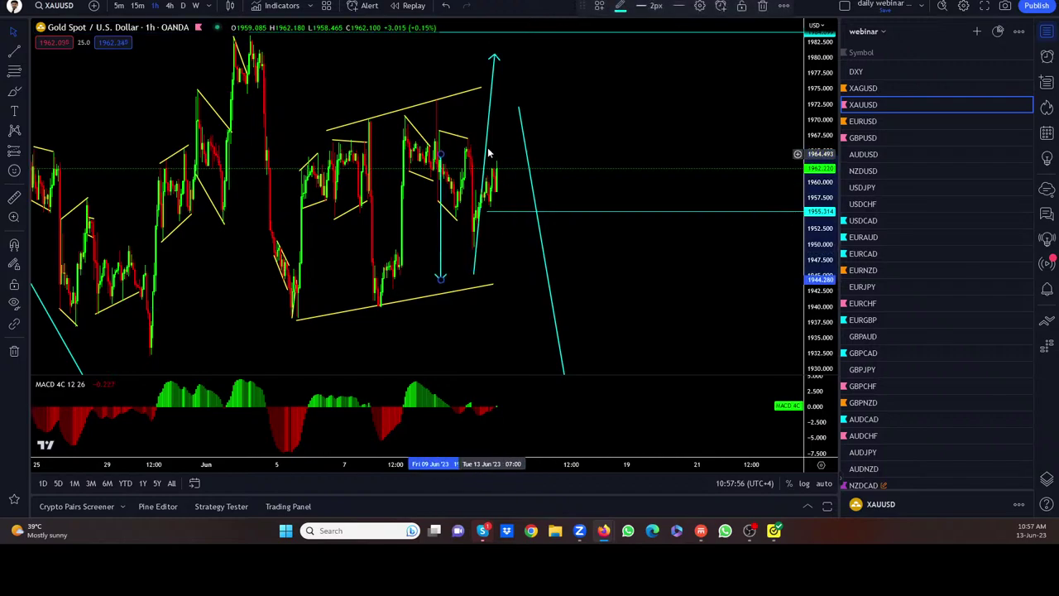
{"action": "left_click_drag", "start_coordinate": [485, 154], "coordinate": [529, 161]}
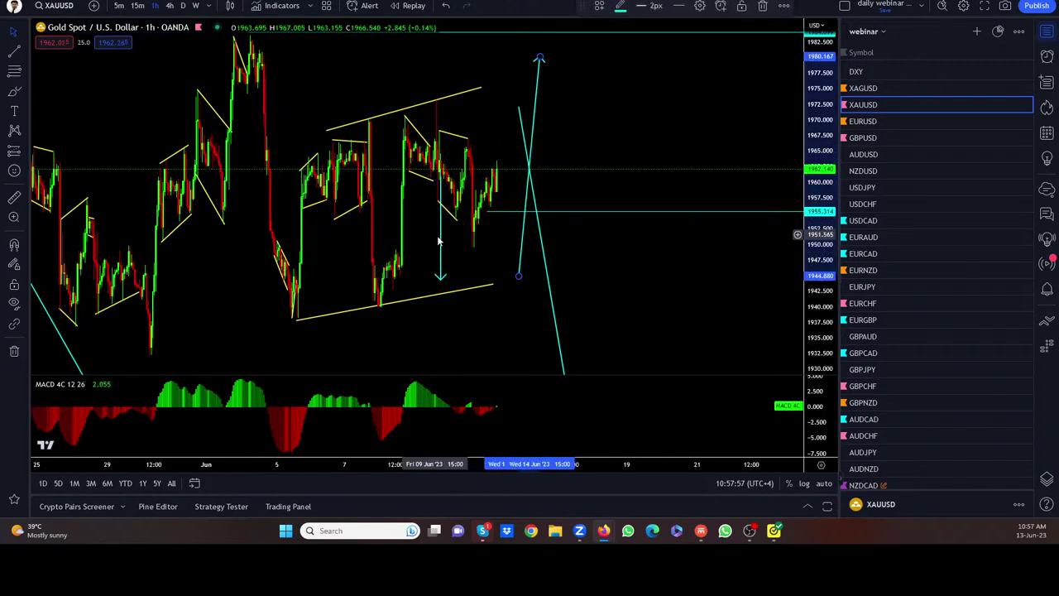
{"action": "left_click_drag", "start_coordinate": [440, 237], "coordinate": [613, 248]}
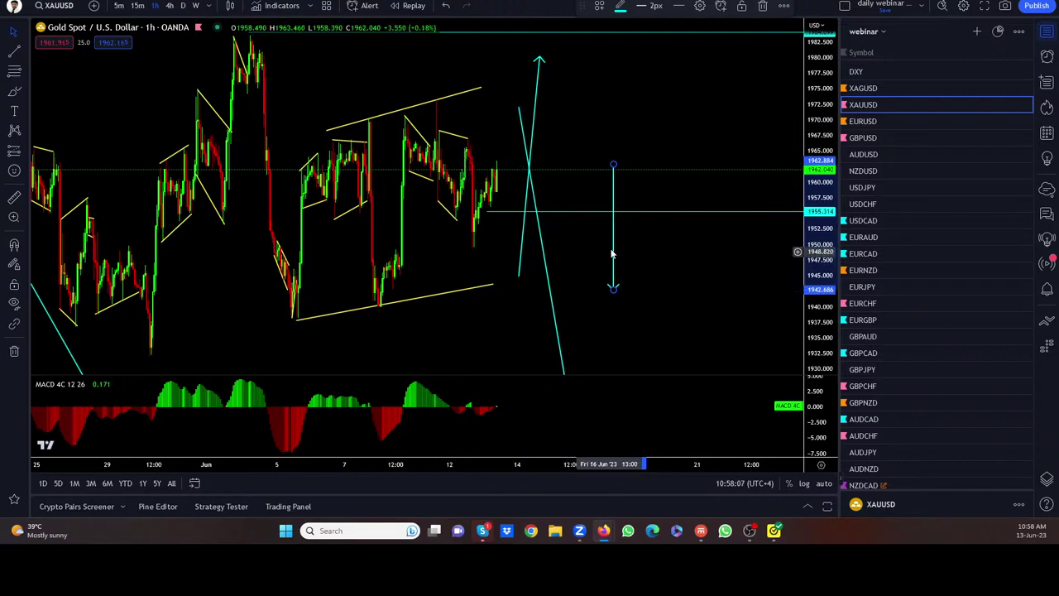
{"action": "left_click_drag", "start_coordinate": [612, 252], "coordinate": [462, 218]}
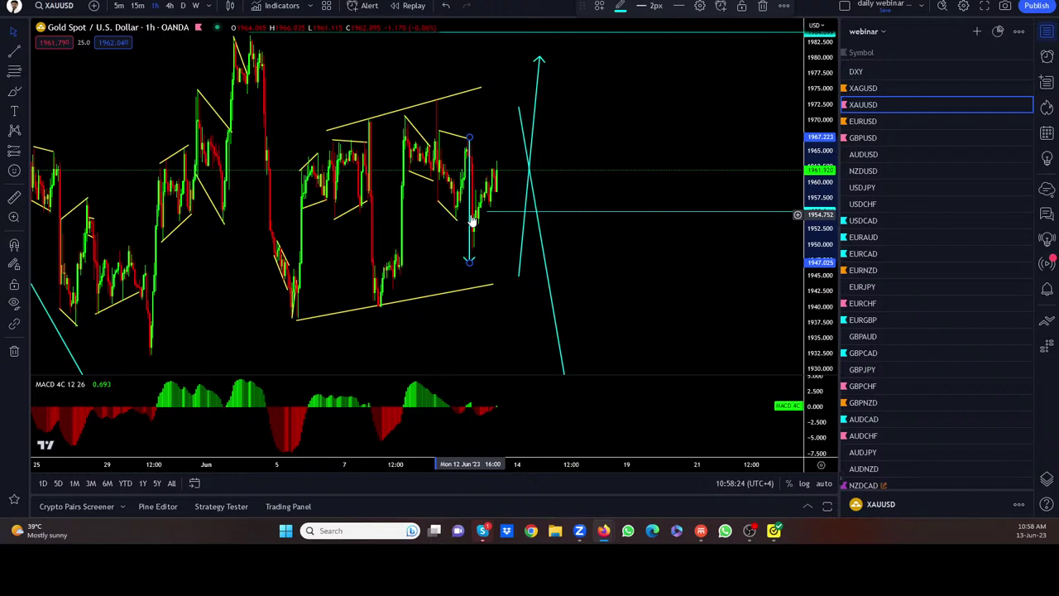
{"action": "left_click_drag", "start_coordinate": [475, 234], "coordinate": [642, 289]}
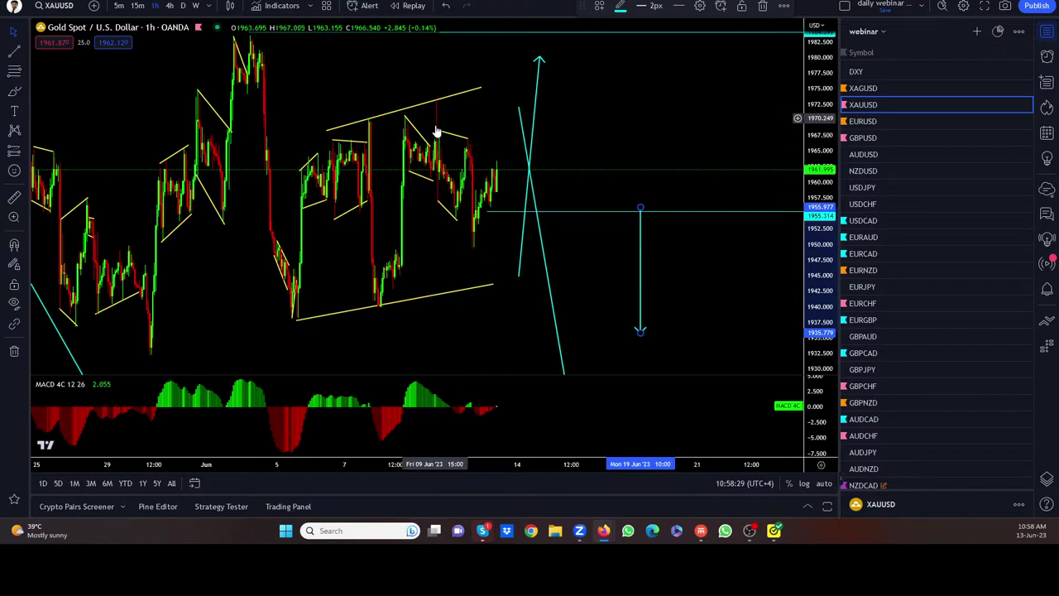
Re-anchor the right ends of the 6–7 June pattern lines, the upper on the 7 June peak and the lower at about 1940.58
{"action": "left_click", "coordinate": [305, 316]}
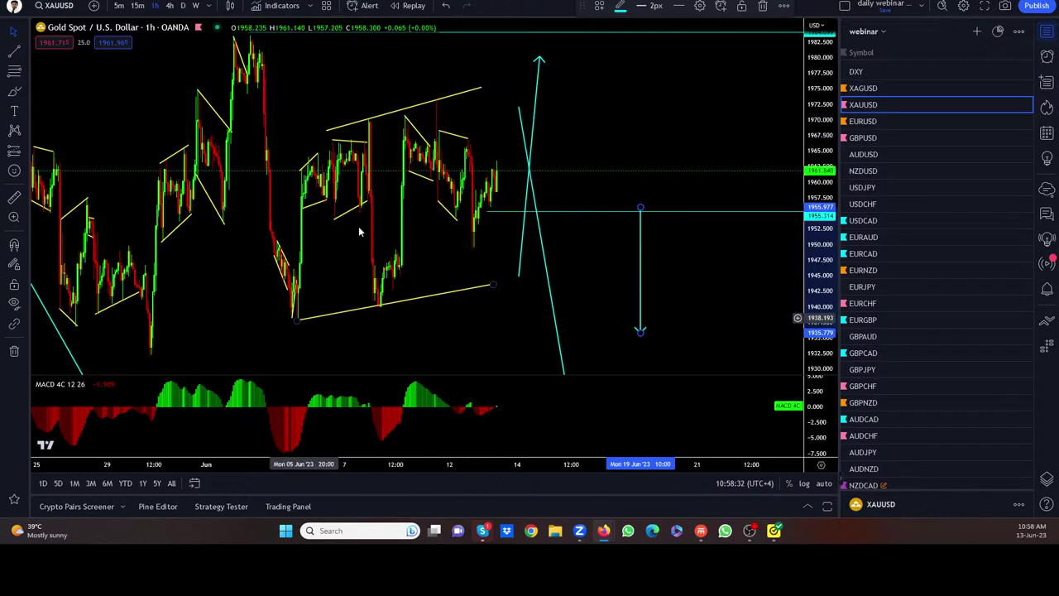
{"action": "left_click", "coordinate": [379, 312]}
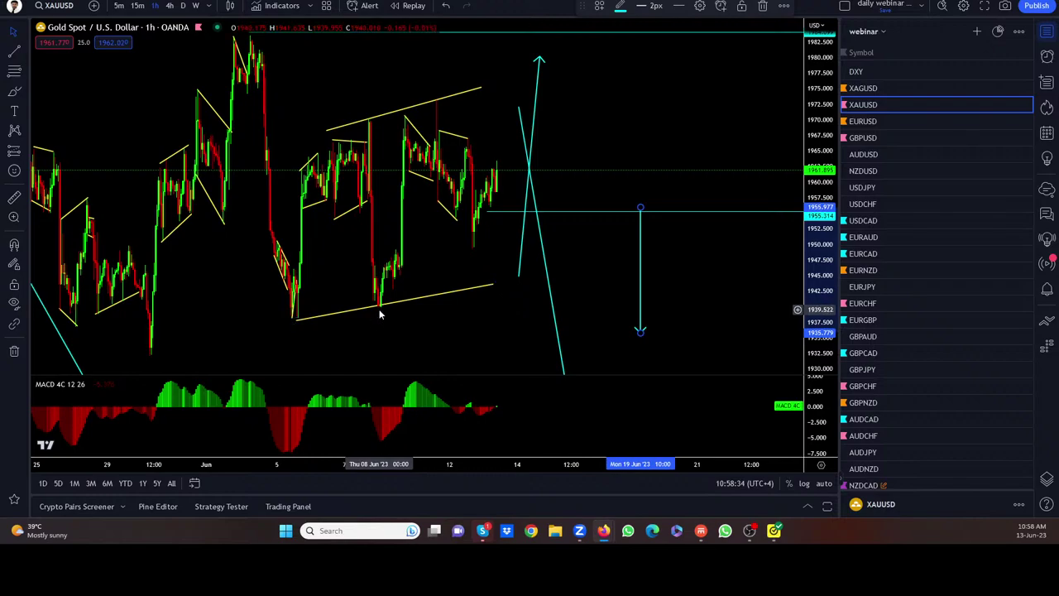
{"action": "scroll", "coordinate": [424, 267], "scroll_direction": "up", "scroll_amount": 3}
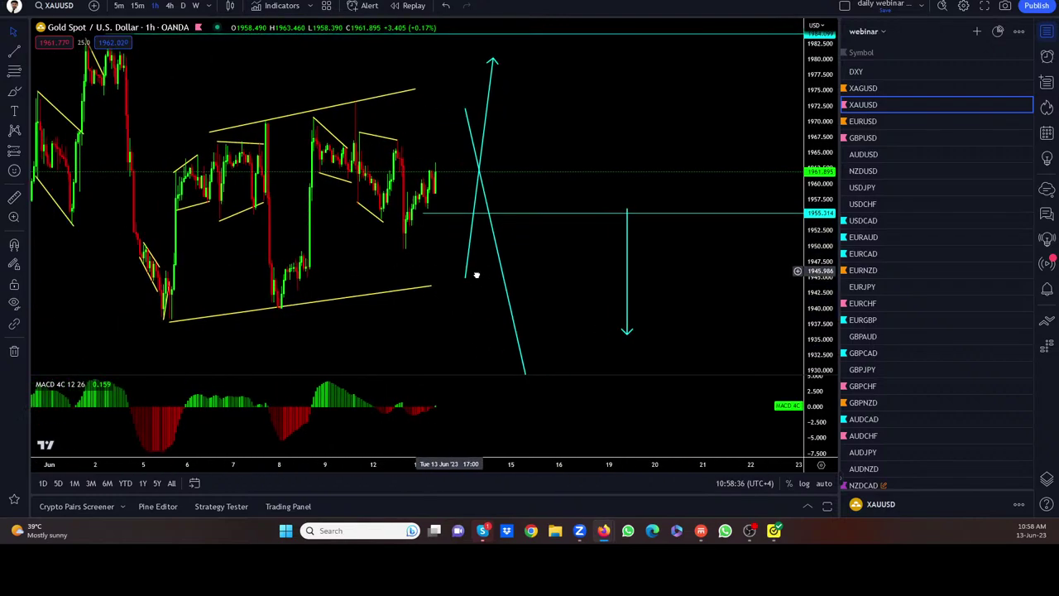
{"action": "scroll", "coordinate": [477, 275], "scroll_direction": "left", "scroll_amount": 2}
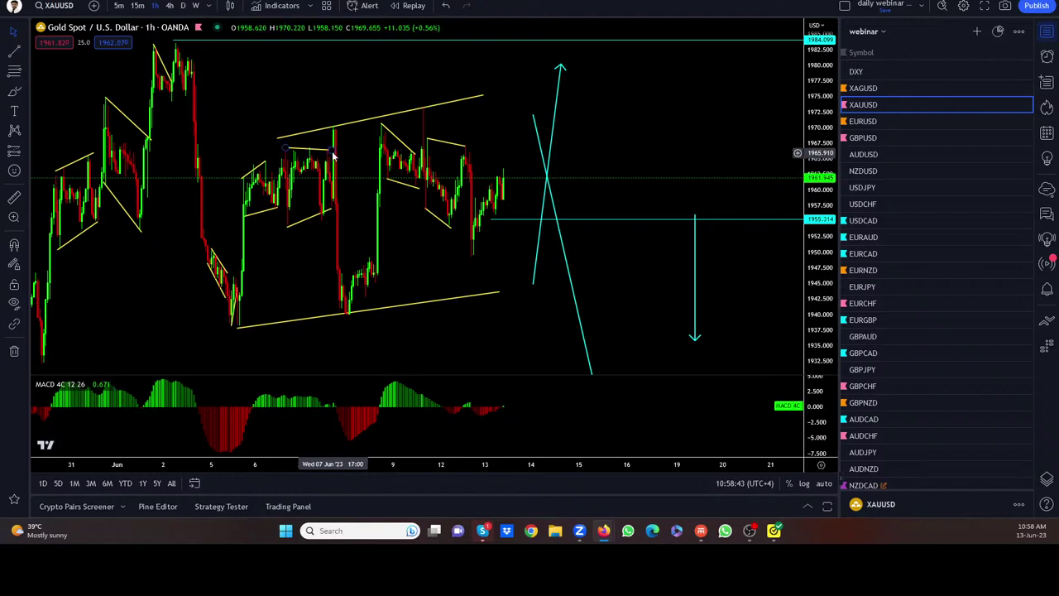
{"action": "left_click", "coordinate": [284, 147]}
{"action": "left_click", "coordinate": [337, 131]}
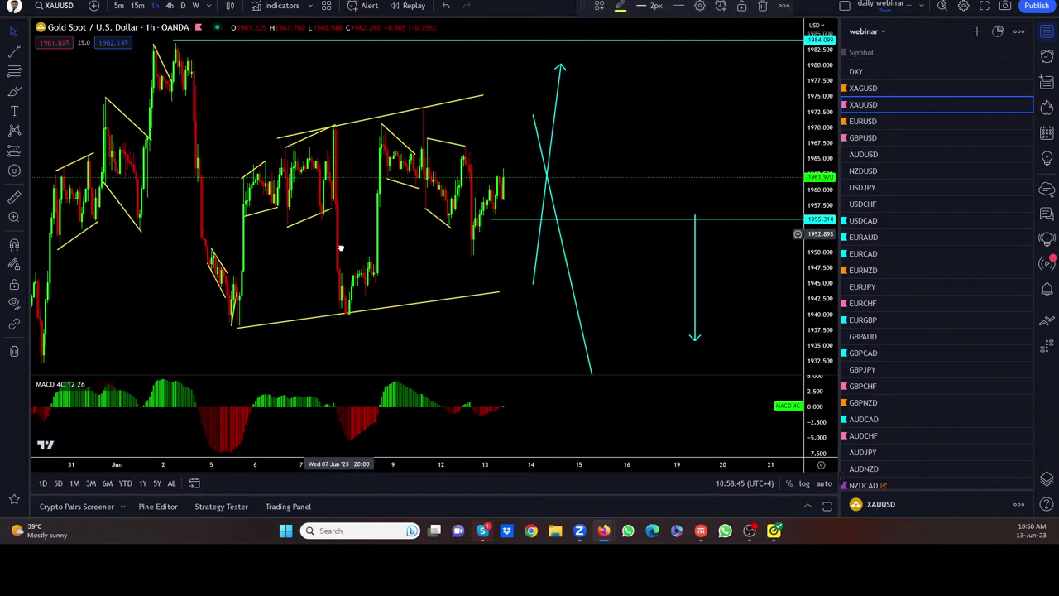
{"action": "left_click_drag", "start_coordinate": [337, 225], "coordinate": [351, 335]}
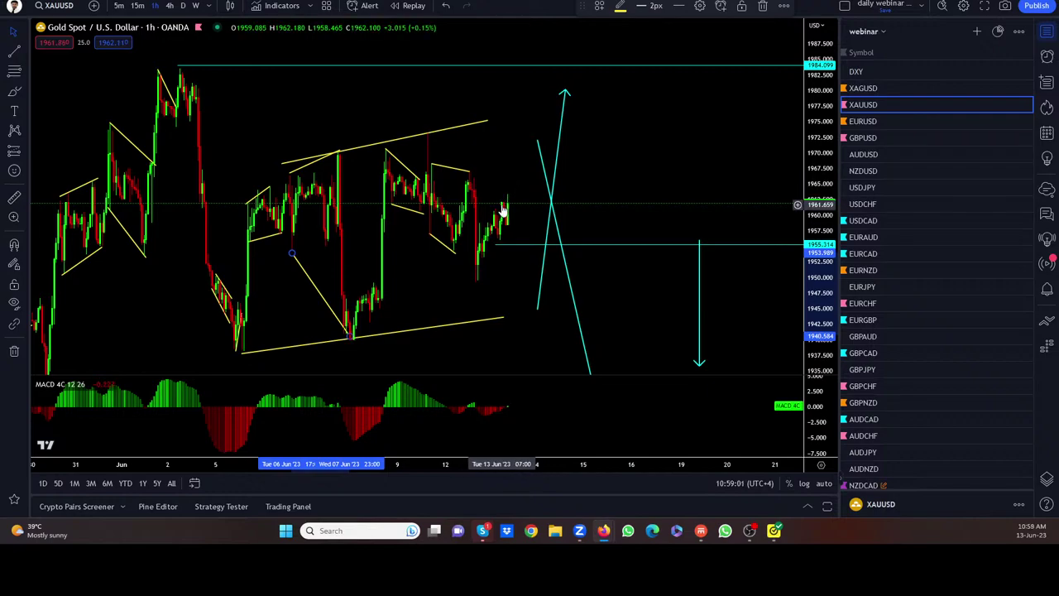
Sketch temporary converging strokes and a widening zigzag price scenario over gold's 12–13 June candles, and clear them
{"action": "left_click_drag", "start_coordinate": [478, 281], "coordinate": [514, 210]}
{"action": "left_click_drag", "start_coordinate": [429, 132], "coordinate": [544, 230]}
{"action": "left_click_drag", "start_coordinate": [426, 220], "coordinate": [507, 318]}
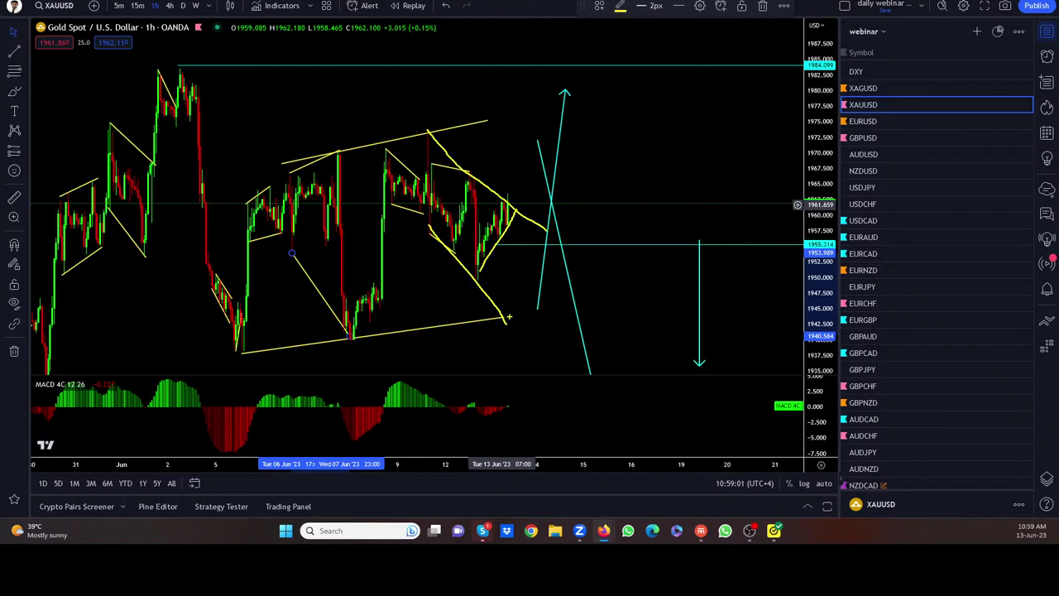
{"action": "mouse_move", "coordinate": [511, 203]}
{"action": "left_mouse_down"}
{"action": "mouse_move", "coordinate": [505, 324]}
{"action": "mouse_move", "coordinate": [451, 162]}
{"action": "mouse_move", "coordinate": [421, 166]}
{"action": "mouse_move", "coordinate": [494, 296]}
{"action": "mouse_move", "coordinate": [516, 296]}
{"action": "mouse_move", "coordinate": [551, 130]}
{"action": "mouse_move", "coordinate": [564, 303]}
{"action": "mouse_move", "coordinate": [607, 82]}
{"action": "mouse_move", "coordinate": [672, 384]}
{"action": "mouse_move", "coordinate": [749, 2]}
{"action": "left_mouse_up"}
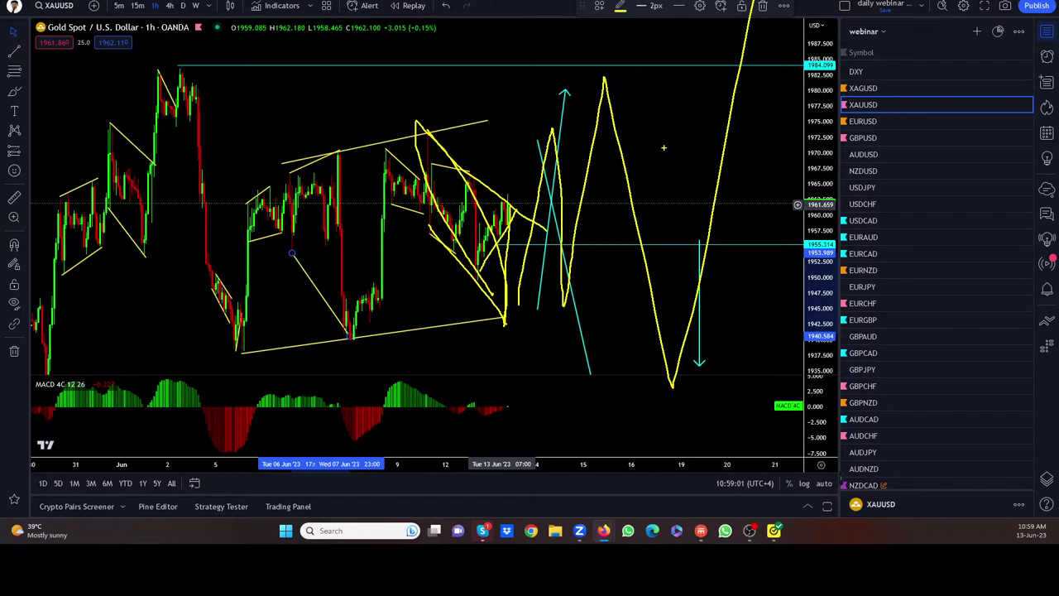
{"action": "key", "text": "ctrl+z"}
{"action": "key", "text": "ctrl+z"}
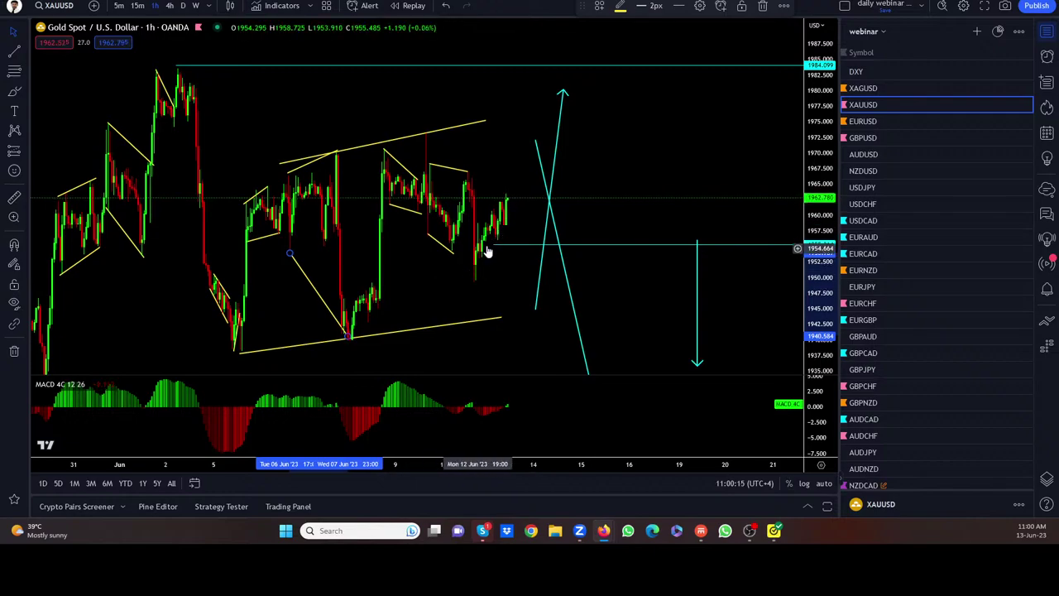
Delete the horizontal ray under the 12–13 June candles and draw a trend line beneath that rally from about 1948.82 to 1961.13
{"action": "key", "text": "alt+j"}
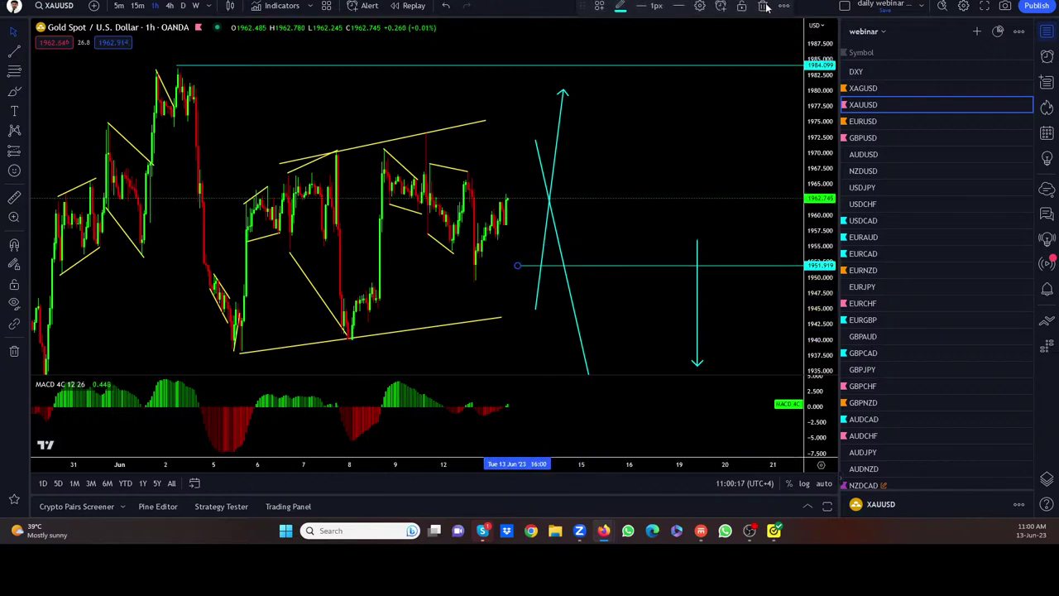
{"action": "key", "text": "Delete"}
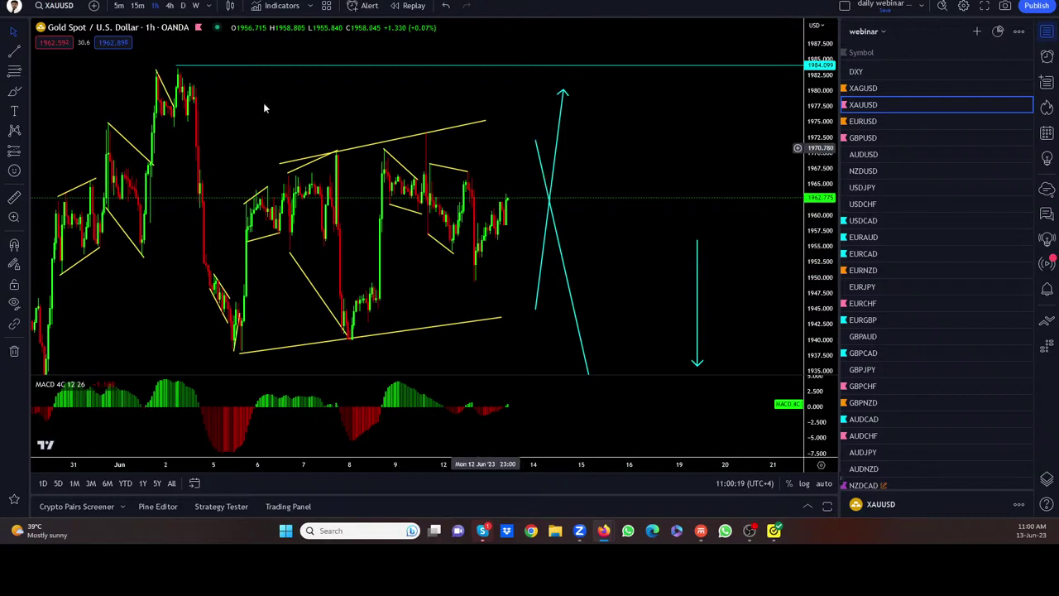
{"action": "key", "text": "alt+t"}
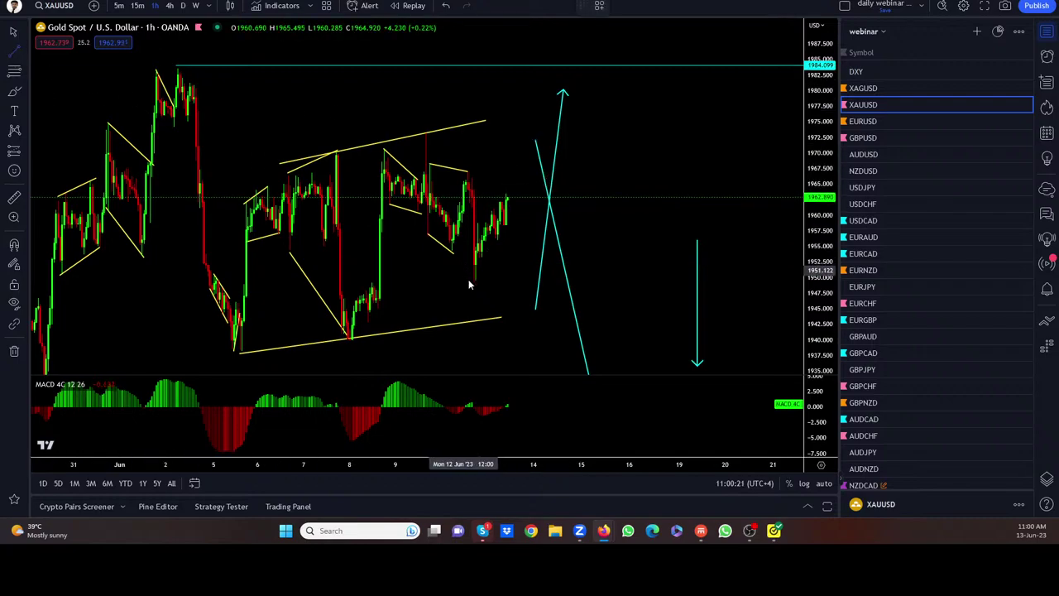
{"action": "left_click", "coordinate": [471, 284]}
{"action": "left_click", "coordinate": [513, 208]}
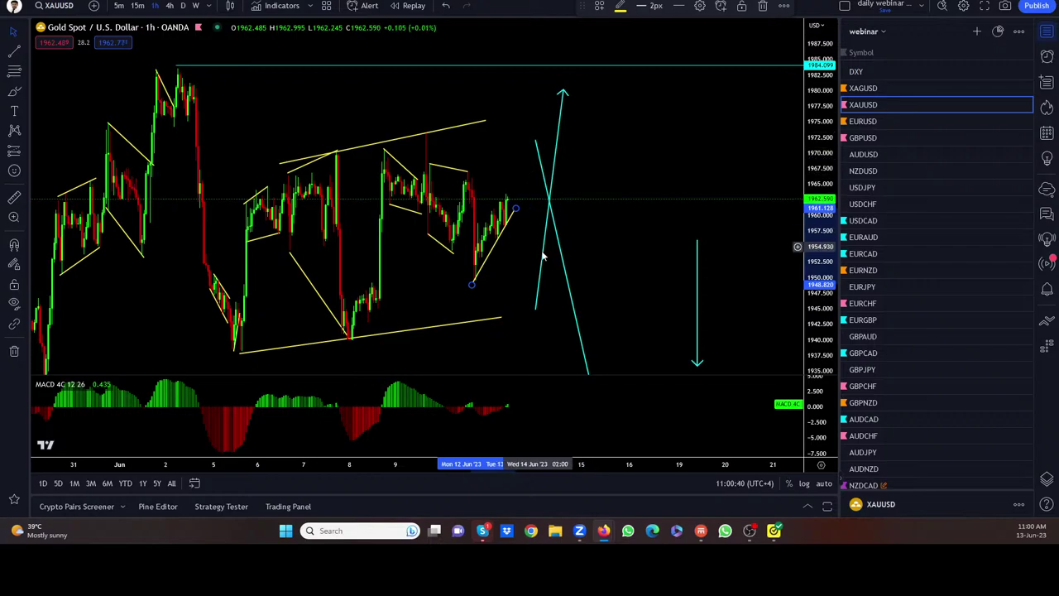
Shorten the crossing down arrow on XAUUSD, starting it at the new trend line's upper end and ending it above the lower channel line
{"action": "left_click_drag", "start_coordinate": [538, 145], "coordinate": [513, 217]}
{"action": "scroll", "coordinate": [594, 248], "scroll_direction": "down", "scroll_amount": 5}
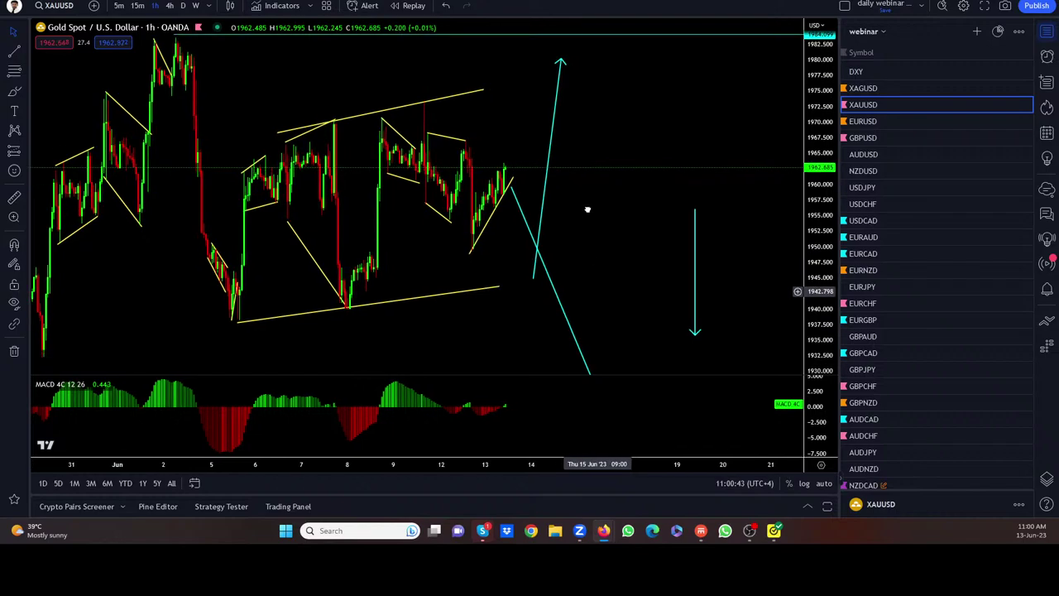
{"action": "mouse_move", "coordinate": [584, 303]}
{"action": "left_mouse_down"}
{"action": "mouse_move", "coordinate": [505, 174]}
{"action": "mouse_move", "coordinate": [567, 224]}
{"action": "mouse_move", "coordinate": [571, 277]}
{"action": "left_mouse_up"}
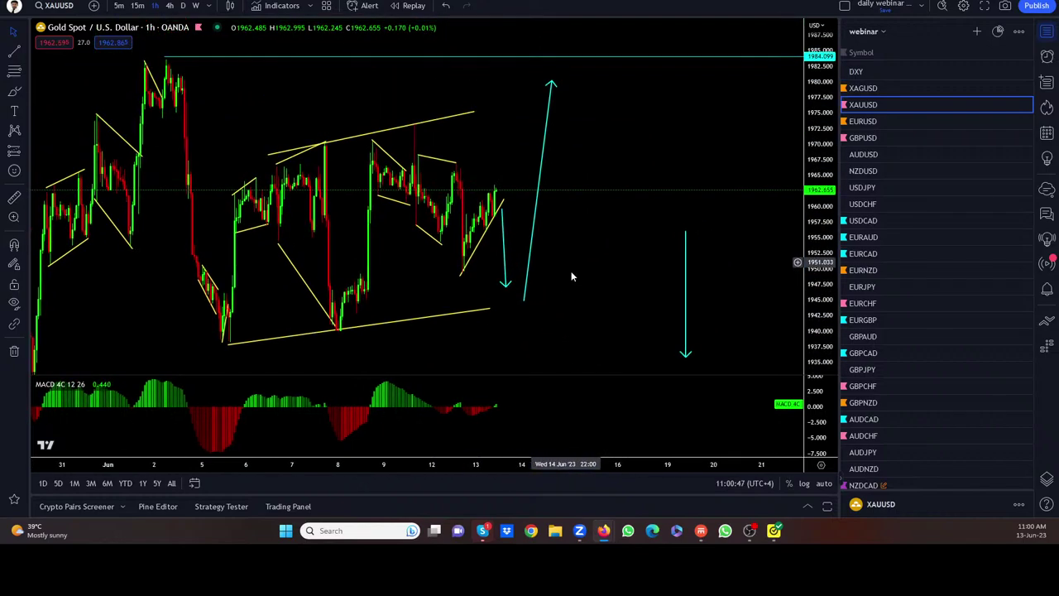
Place a horizontal ray at about 1957.68 on 13 June and make the short down arrow vertical with its tip at about 1946.78
{"action": "scroll", "coordinate": [633, 218], "scroll_direction": "up", "scroll_amount": 2}
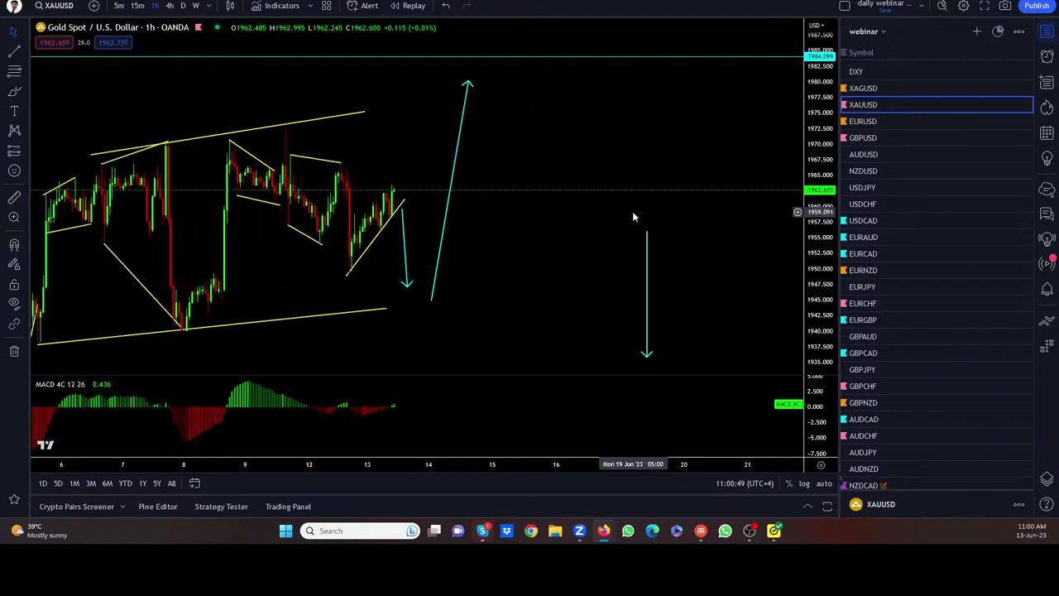
{"action": "left_click", "coordinate": [24, 55]}
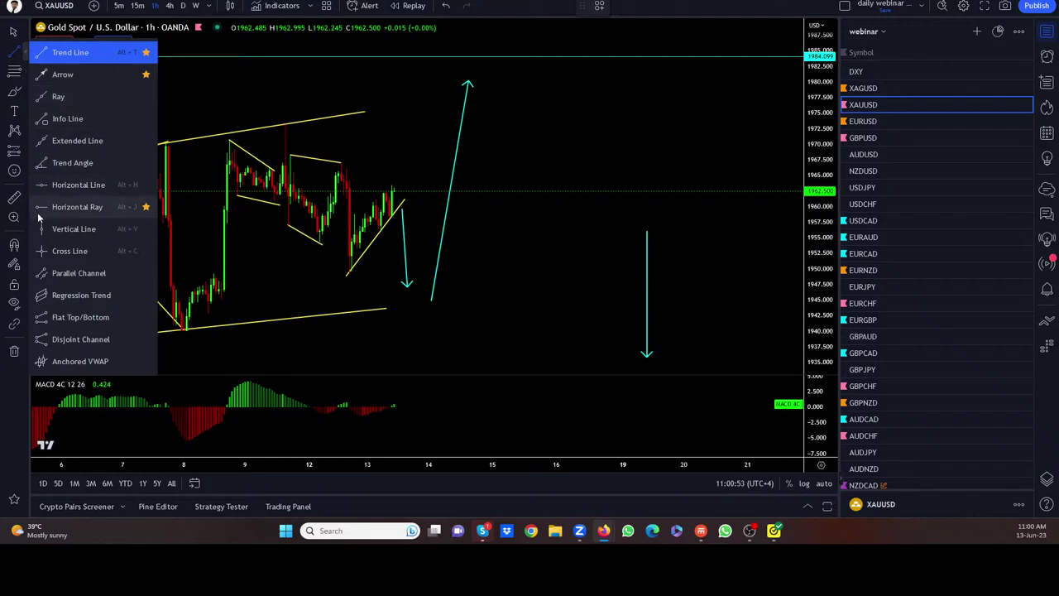
{"action": "left_click", "coordinate": [76, 207]}
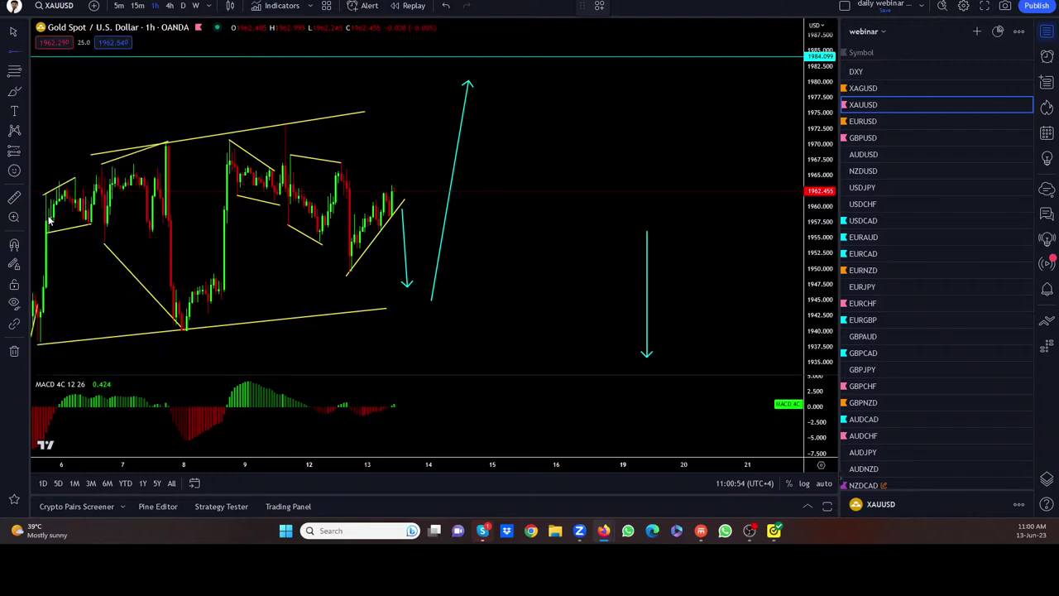
{"action": "left_click", "coordinate": [384, 220]}
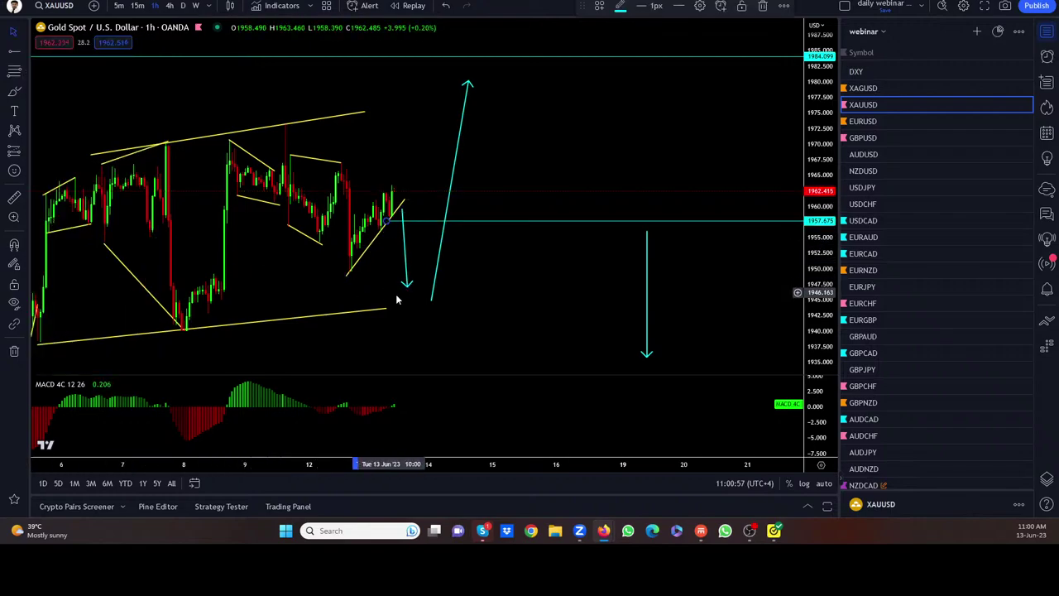
{"action": "left_click_drag", "start_coordinate": [407, 291], "coordinate": [401, 289]}
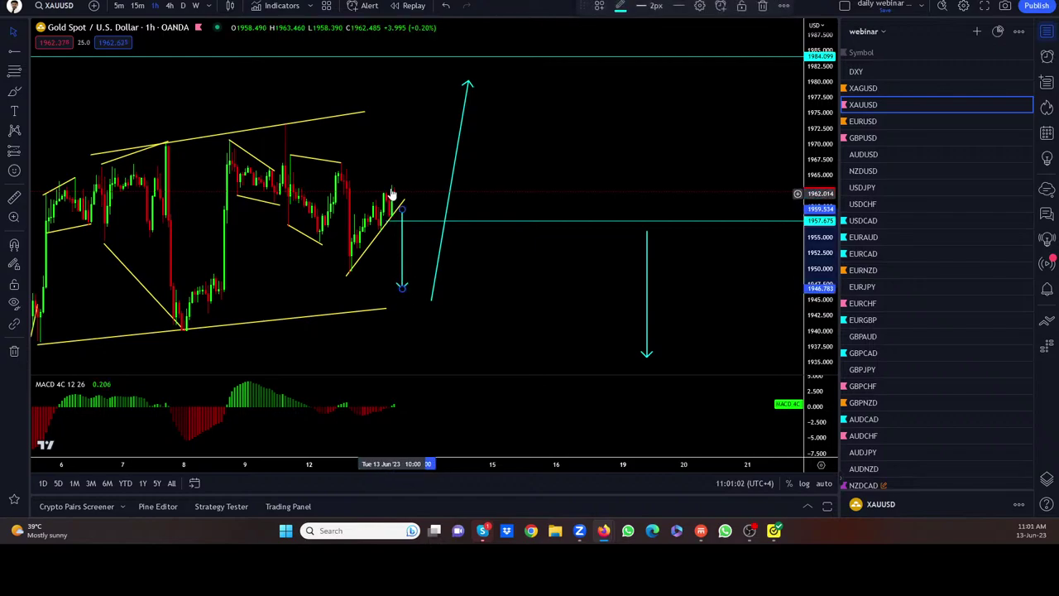
{"action": "left_click", "coordinate": [402, 227]}
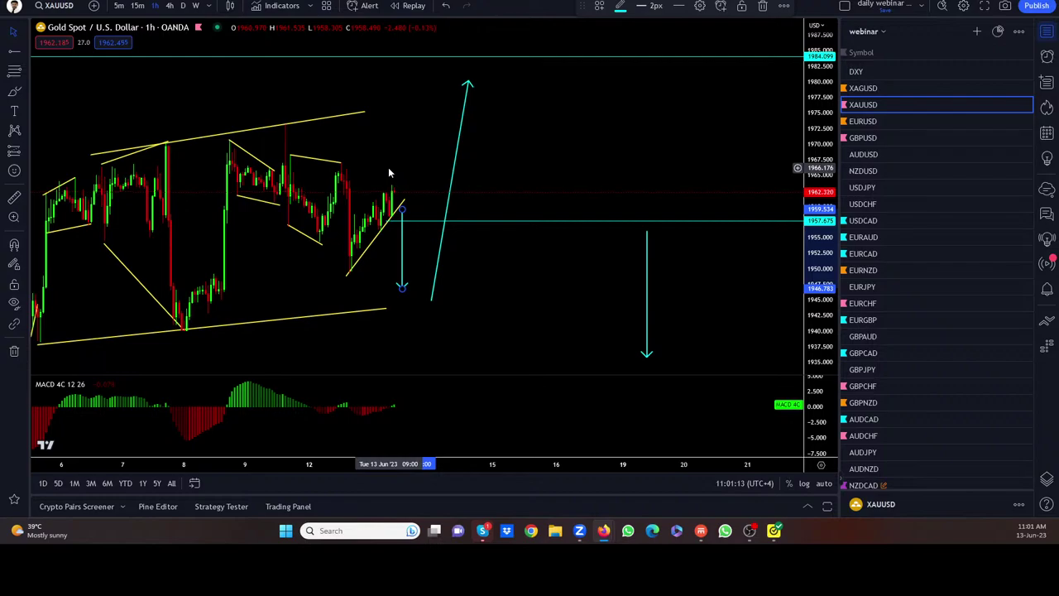
Open the EURUSD chart, sketch temporary pattern strokes around the 9–12 June highs and lows, and clear them
{"action": "left_click", "coordinate": [860, 122]}
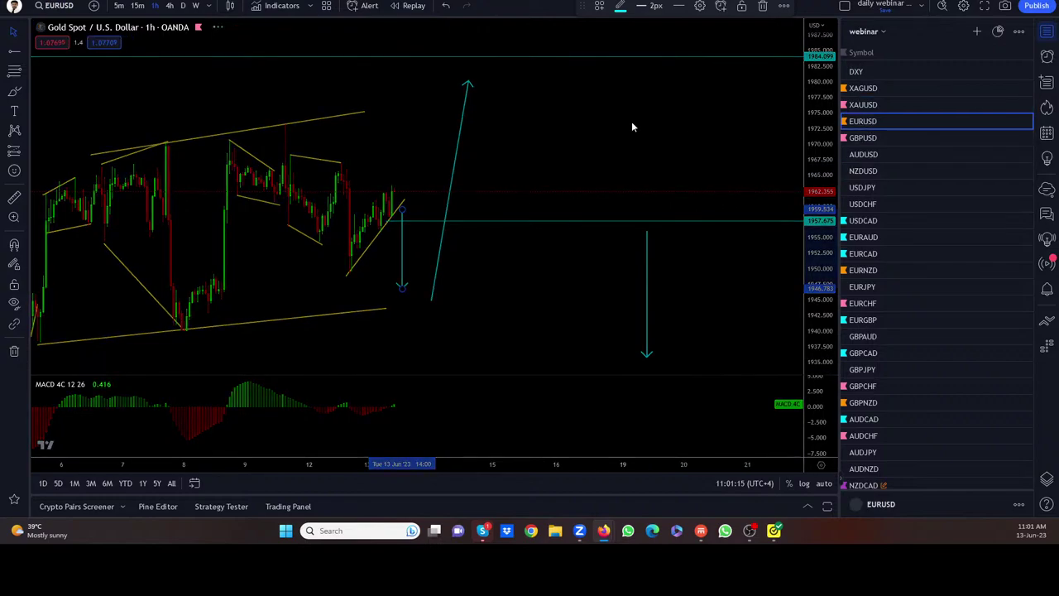
{"action": "left_click_drag", "start_coordinate": [542, 211], "coordinate": [663, 267]}
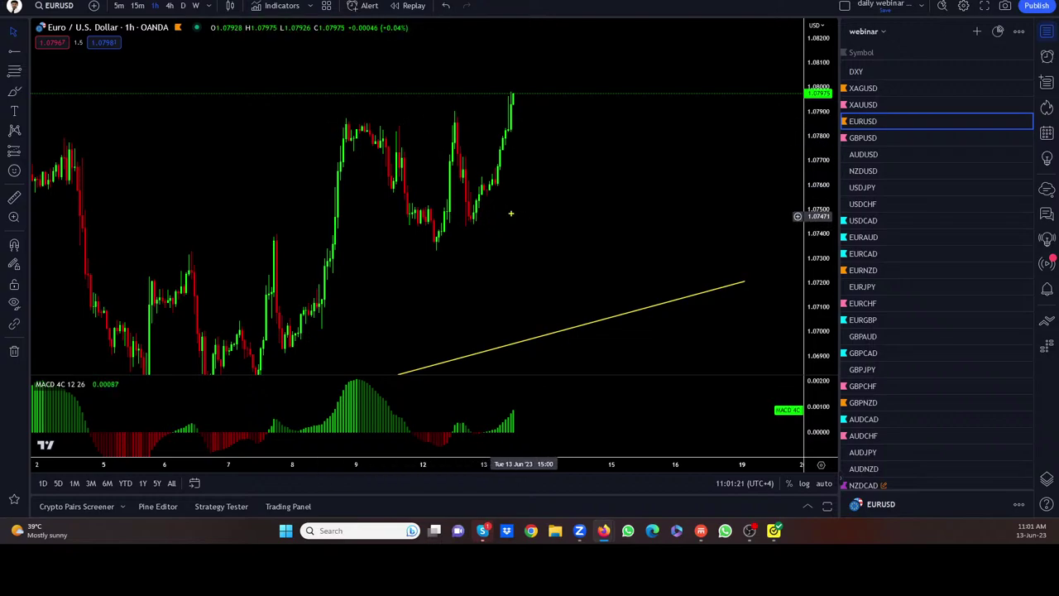
{"action": "left_click_drag", "start_coordinate": [344, 114], "coordinate": [455, 109]}
{"action": "left_click_drag", "start_coordinate": [436, 246], "coordinate": [466, 231]}
{"action": "left_click_drag", "start_coordinate": [396, 130], "coordinate": [439, 111]}
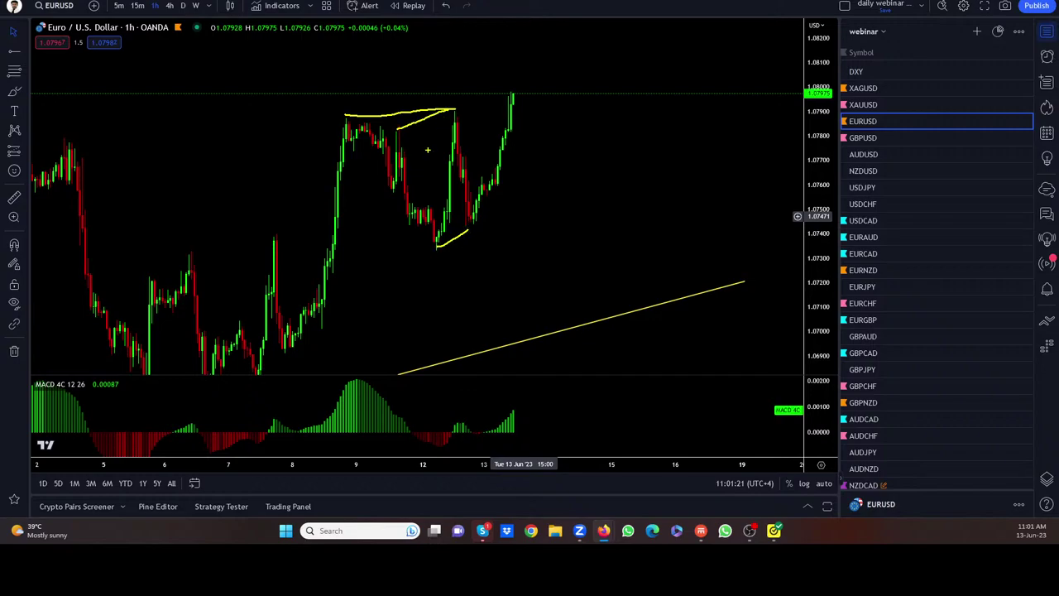
{"action": "mouse_move", "coordinate": [391, 189]}
{"action": "left_mouse_down"}
{"action": "mouse_move", "coordinate": [430, 245]}
{"action": "mouse_move", "coordinate": [497, 181]}
{"action": "left_mouse_up"}
{"action": "key", "text": "Escape"}
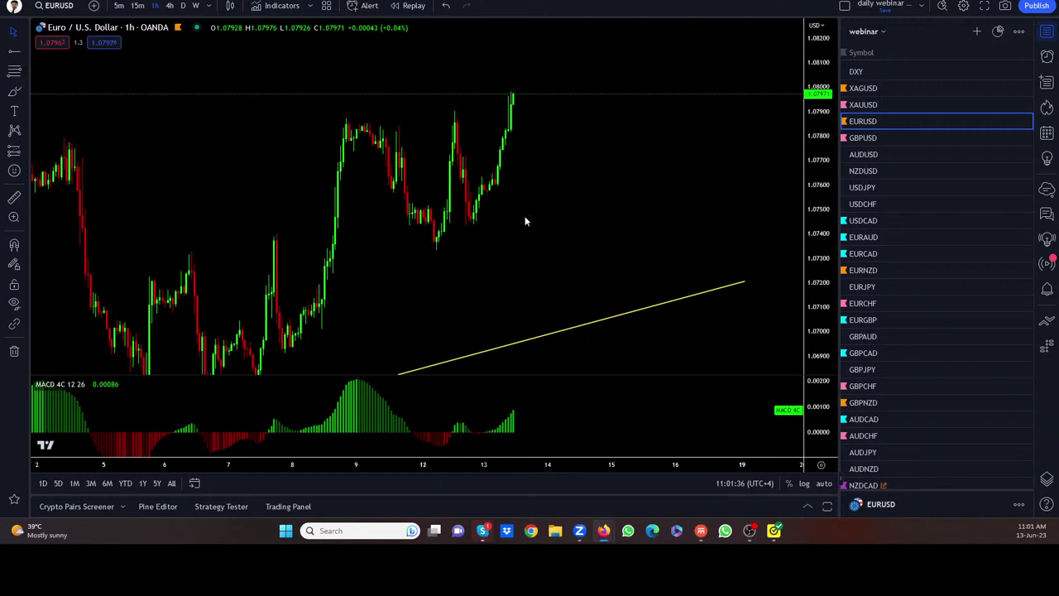
Switch EURUSD to the 15-minute timeframe, sketch temporary strokes over the 9–13 June swings, and clear them
{"action": "left_click", "coordinate": [139, 6]}
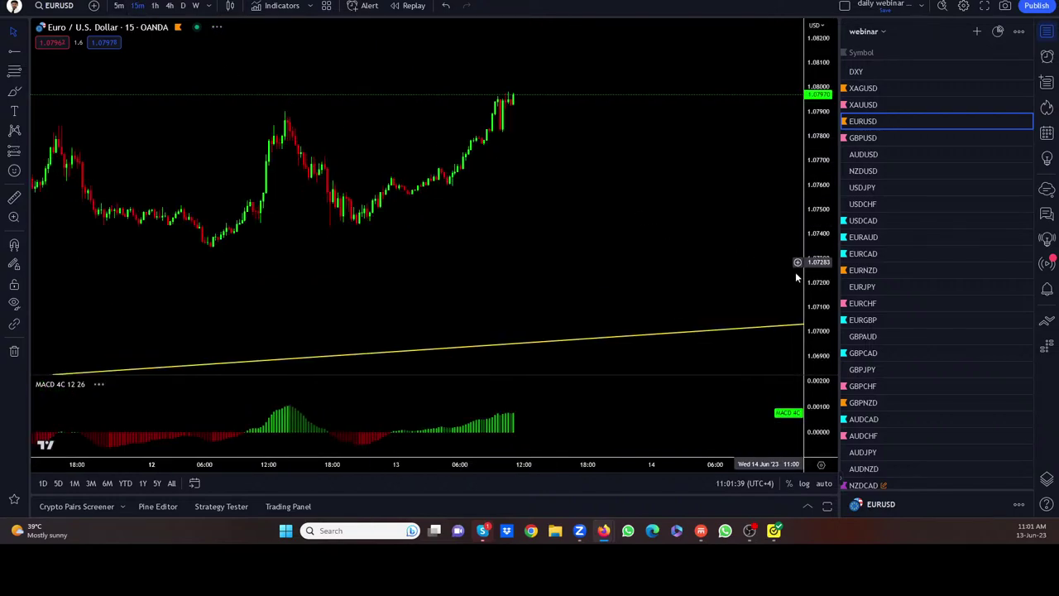
{"action": "scroll", "coordinate": [759, 140], "scroll_direction": "down", "scroll_amount": 2}
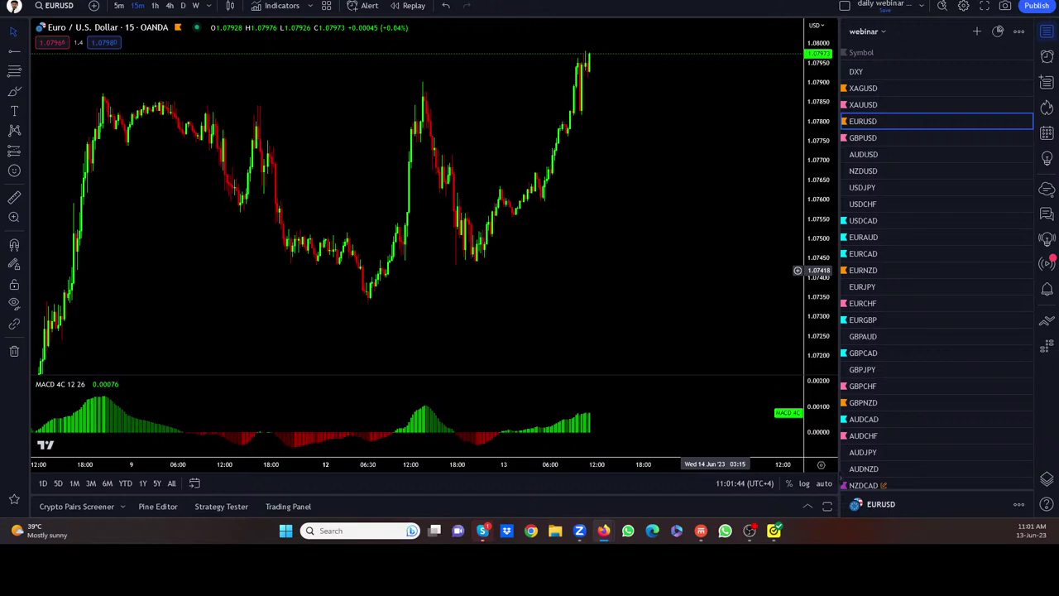
{"action": "mouse_move", "coordinate": [501, 191]}
{"action": "left_mouse_down"}
{"action": "mouse_move", "coordinate": [531, 176]}
{"action": "mouse_move", "coordinate": [563, 194]}
{"action": "mouse_move", "coordinate": [586, 161]}
{"action": "left_mouse_up"}
{"action": "left_click_drag", "start_coordinate": [268, 109], "coordinate": [420, 76]}
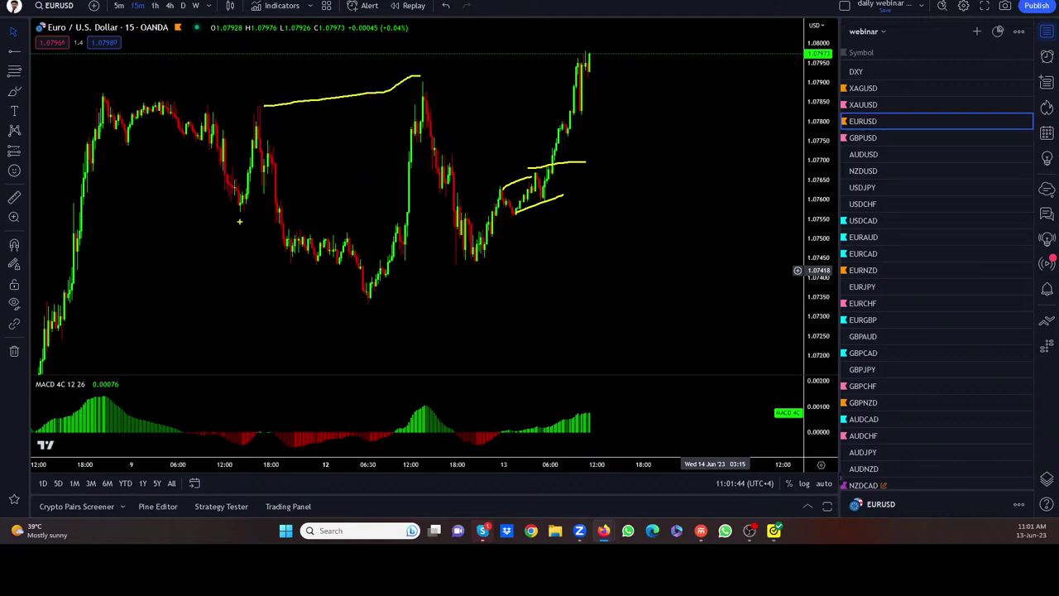
{"action": "left_click_drag", "start_coordinate": [242, 209], "coordinate": [364, 290]}
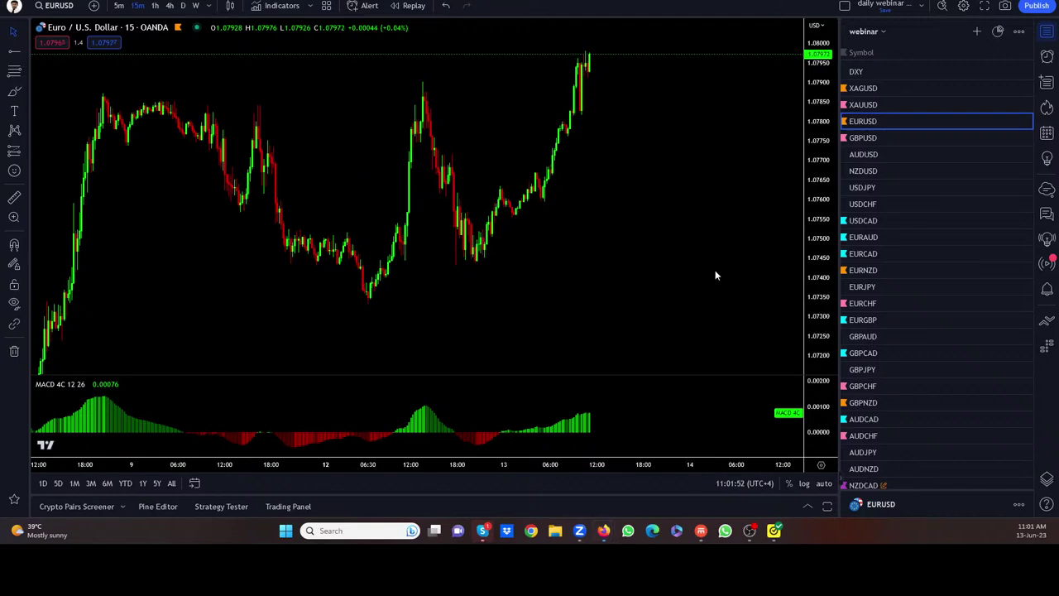
Return EURUSD to the 1-hour timeframe, sketch a temporary pattern and a fall to the rising trend line, and clear the strokes
{"action": "left_click", "coordinate": [155, 5]}
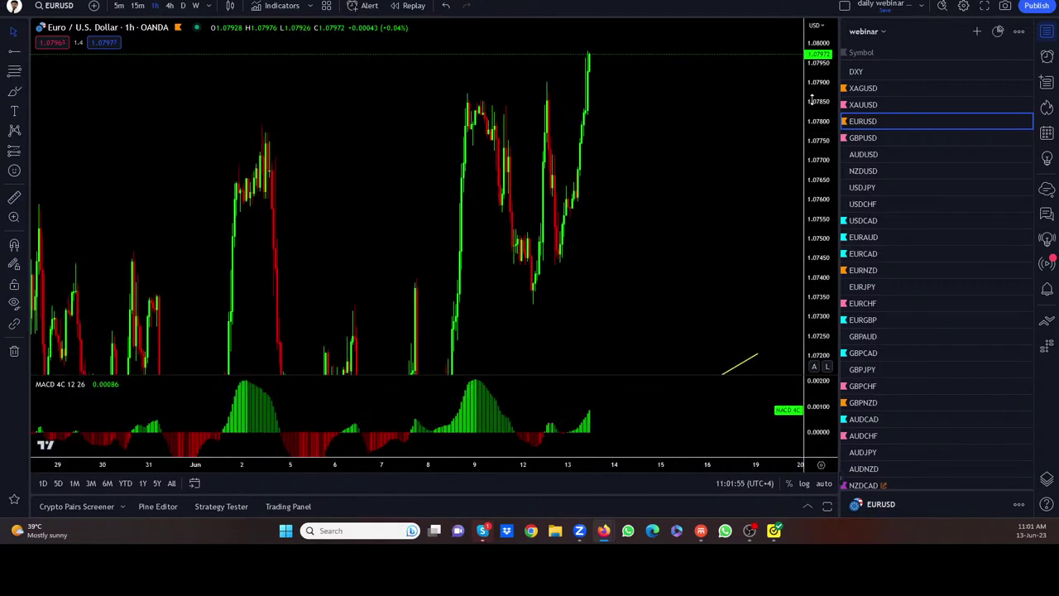
{"action": "scroll", "coordinate": [762, 145], "scroll_direction": "down", "scroll_amount": 5}
{"action": "left_click_drag", "start_coordinate": [662, 308], "coordinate": [604, 309]}
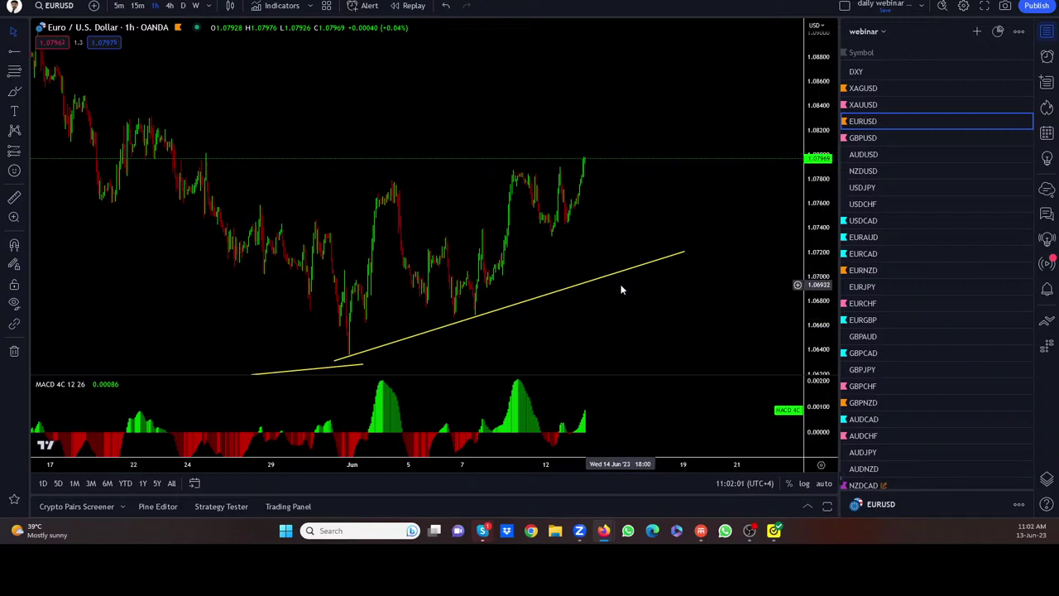
{"action": "left_click_drag", "start_coordinate": [512, 164], "coordinate": [563, 163]}
{"action": "left_click_drag", "start_coordinate": [549, 237], "coordinate": [569, 217]}
{"action": "left_click_drag", "start_coordinate": [541, 175], "coordinate": [558, 169]}
{"action": "left_click_drag", "start_coordinate": [537, 202], "coordinate": [548, 232]}
{"action": "left_click_drag", "start_coordinate": [586, 163], "coordinate": [585, 150]}
{"action": "left_click_drag", "start_coordinate": [585, 144], "coordinate": [615, 275]}
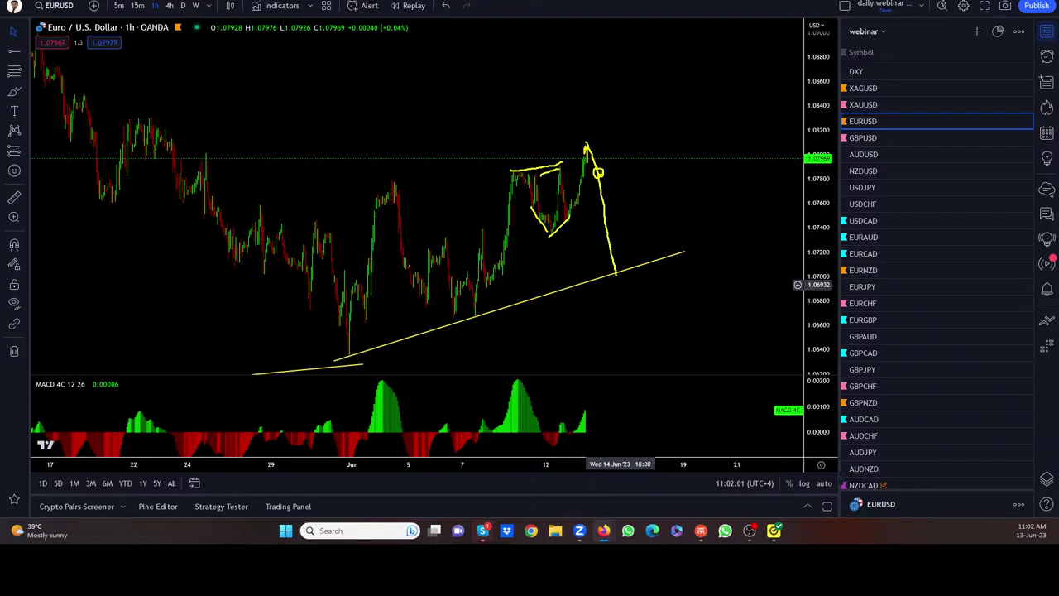
{"action": "key", "text": "Escape"}
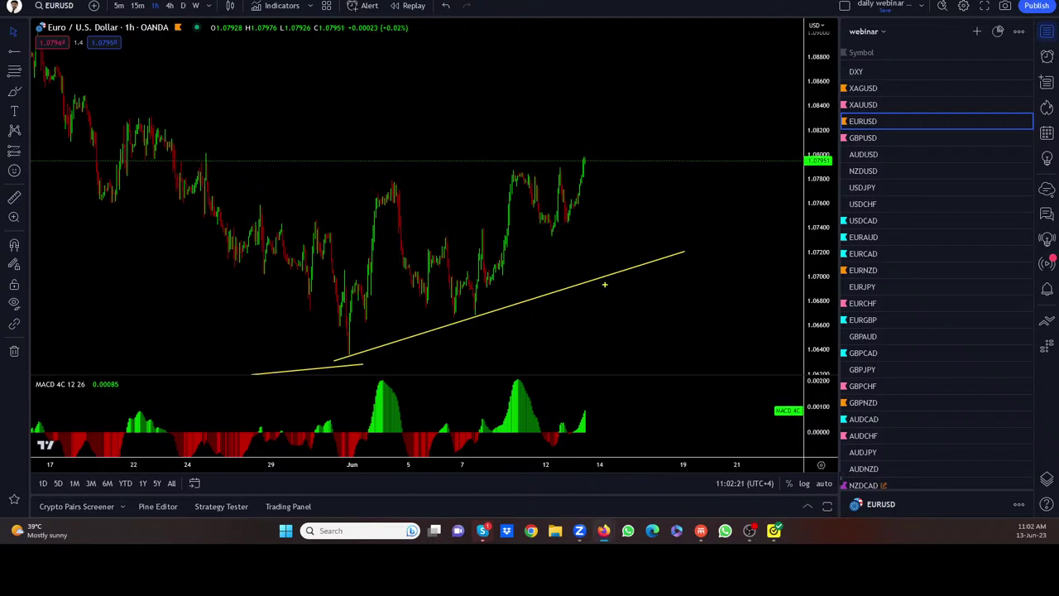
Sketch a temporary horizontal level across EURUSD's recent highs with upward and downward breakout scenarios, and clear the strokes
{"action": "left_click_drag", "start_coordinate": [507, 169], "coordinate": [604, 169]}
{"action": "left_click_drag", "start_coordinate": [555, 220], "coordinate": [565, 173]}
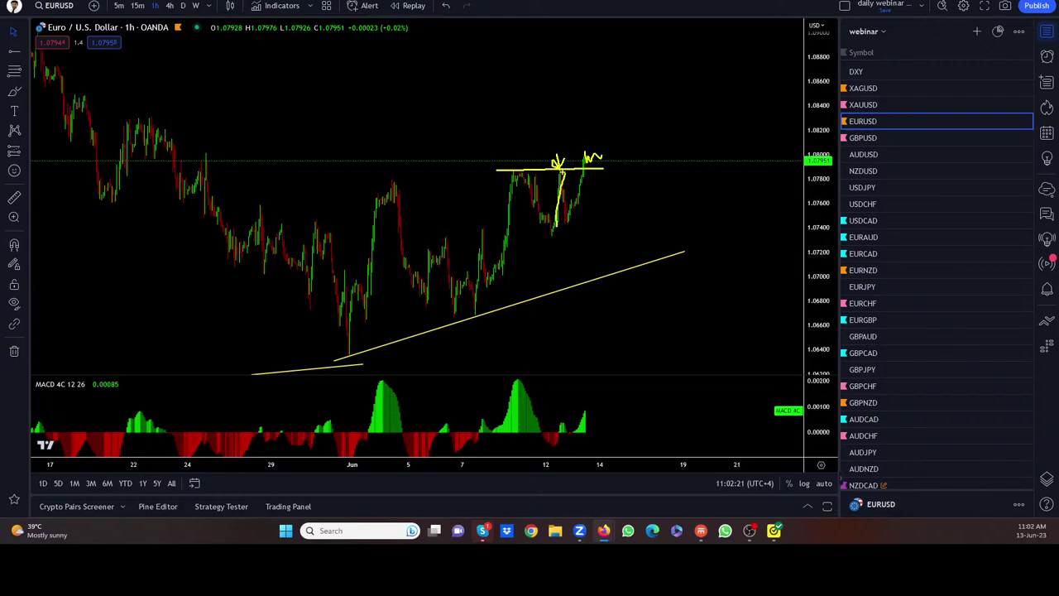
{"action": "mouse_move", "coordinate": [602, 153]}
{"action": "left_mouse_down"}
{"action": "mouse_move", "coordinate": [612, 163]}
{"action": "mouse_move", "coordinate": [609, 76]}
{"action": "left_mouse_up"}
{"action": "left_click_drag", "start_coordinate": [592, 162], "coordinate": [604, 257]}
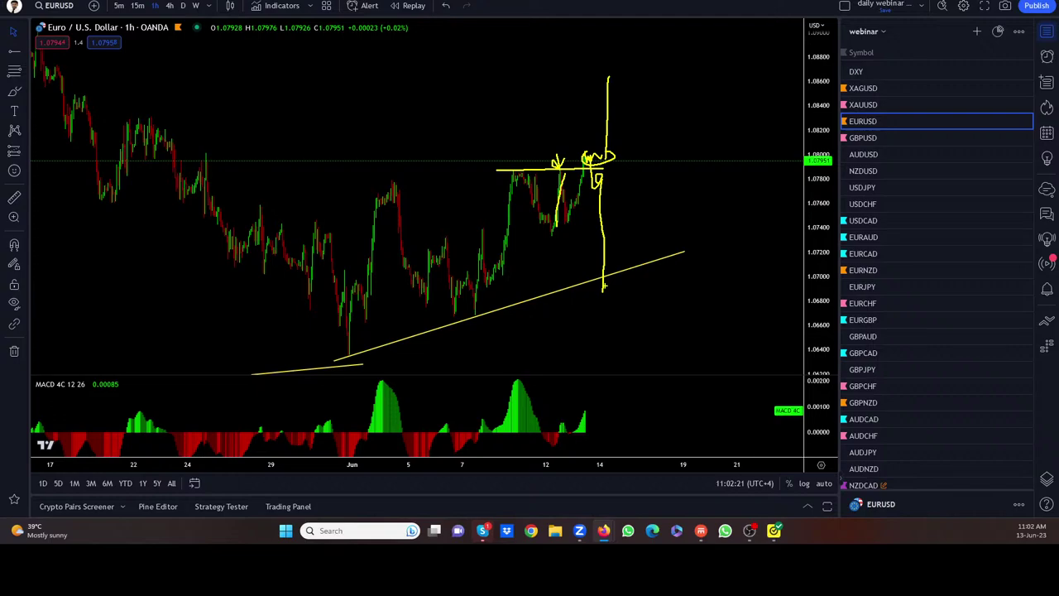
{"action": "key", "text": "Escape"}
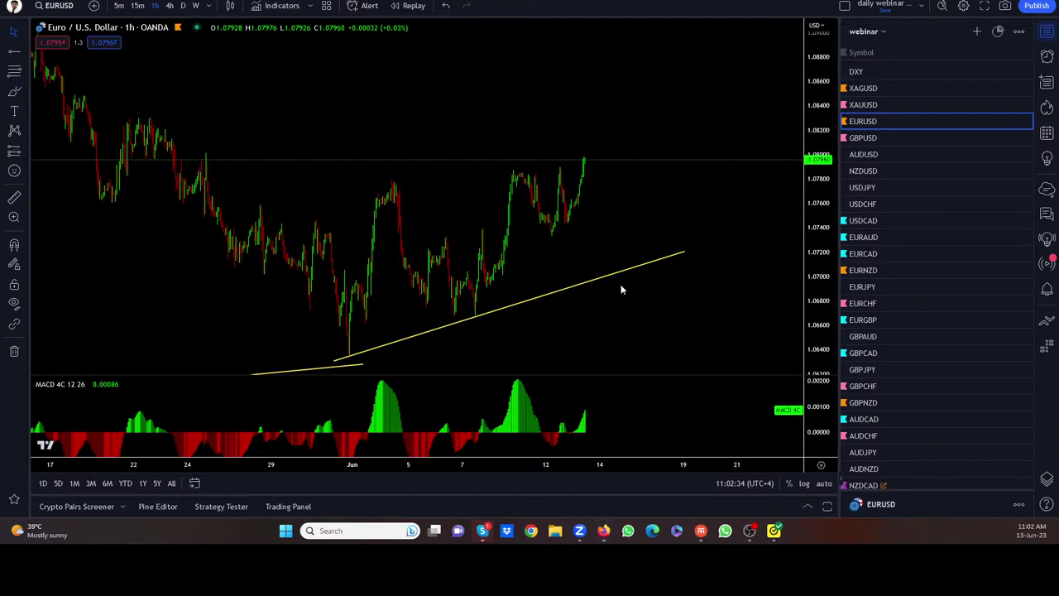
Open the GBPUSD chart and examine the existing pattern lines, arrows and price swings from late May to 13 June
{"action": "left_click", "coordinate": [878, 138]}
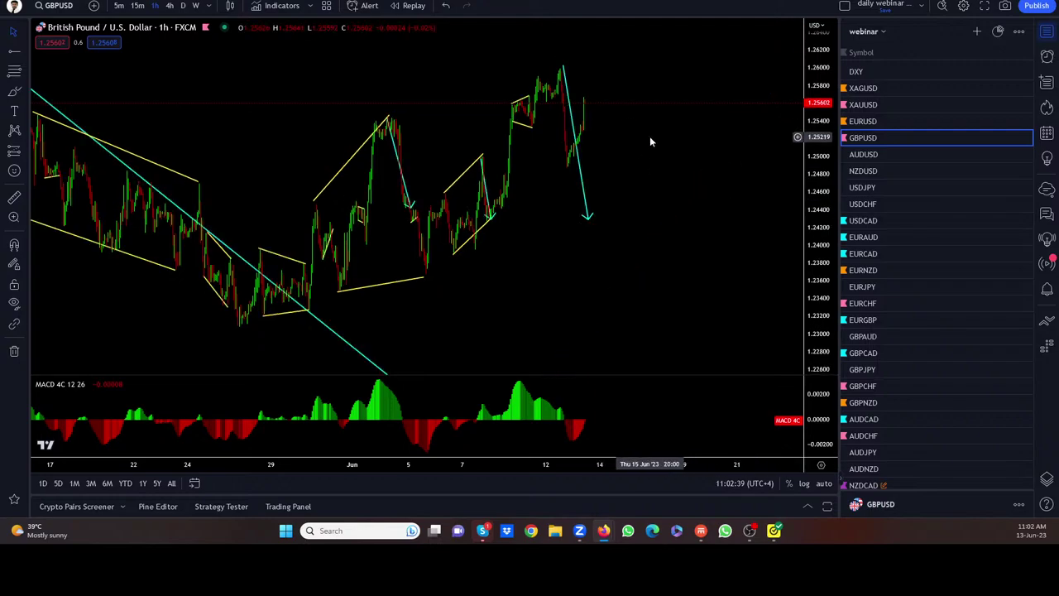
{"action": "scroll", "coordinate": [650, 141], "scroll_direction": "up", "scroll_amount": 5}
{"action": "left_click_drag", "start_coordinate": [649, 141], "coordinate": [772, 227]}
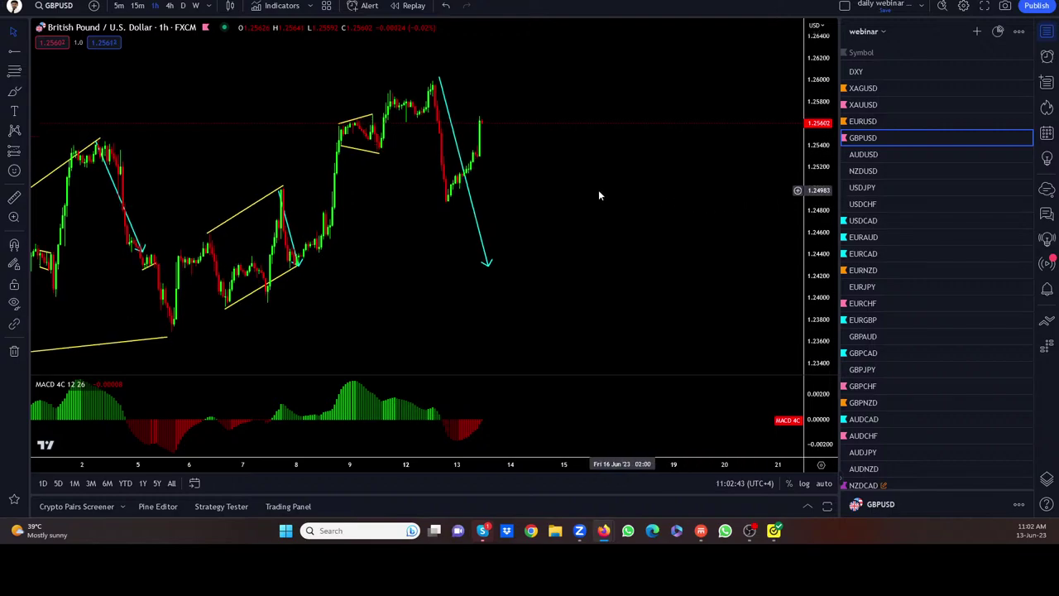
{"action": "scroll", "coordinate": [595, 193], "scroll_direction": "down", "scroll_amount": 1}
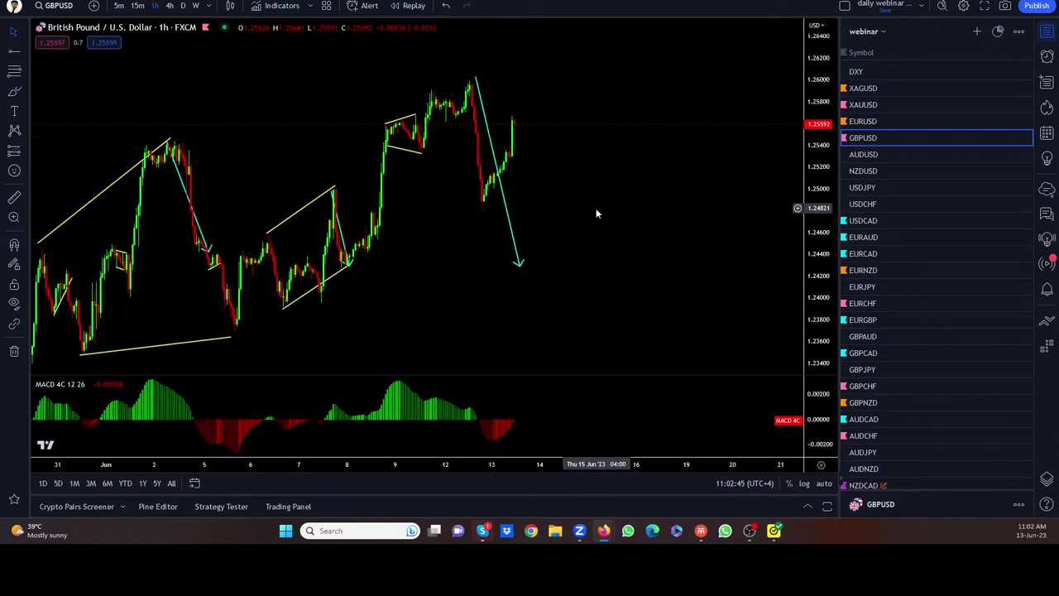
{"action": "scroll", "coordinate": [507, 281], "scroll_direction": "left", "scroll_amount": 1}
{"action": "left_click_drag", "start_coordinate": [579, 232], "coordinate": [697, 167]}
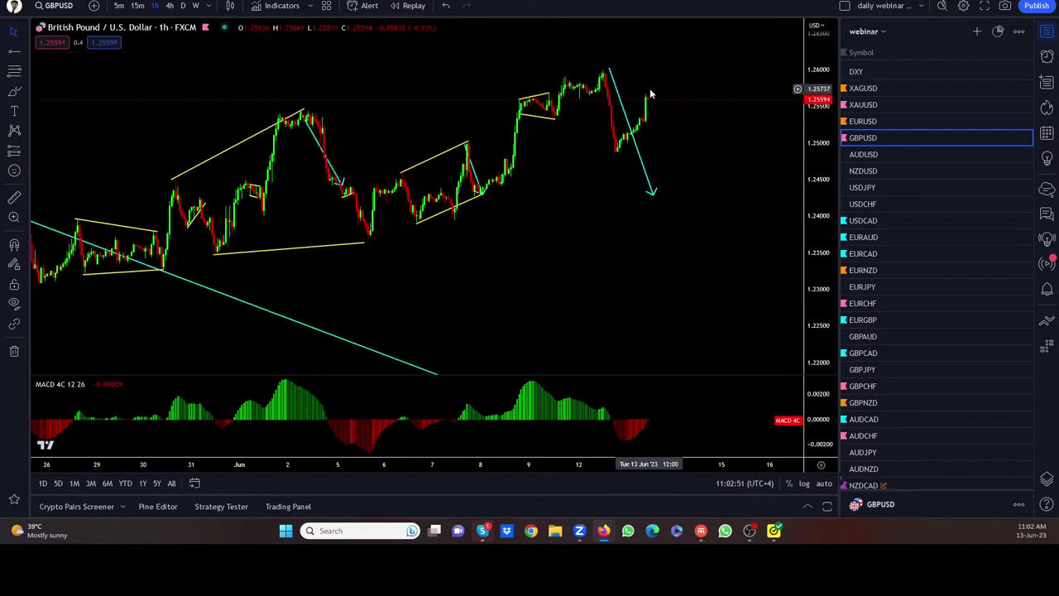
{"action": "scroll", "coordinate": [586, 228], "scroll_direction": "down", "scroll_amount": 2}
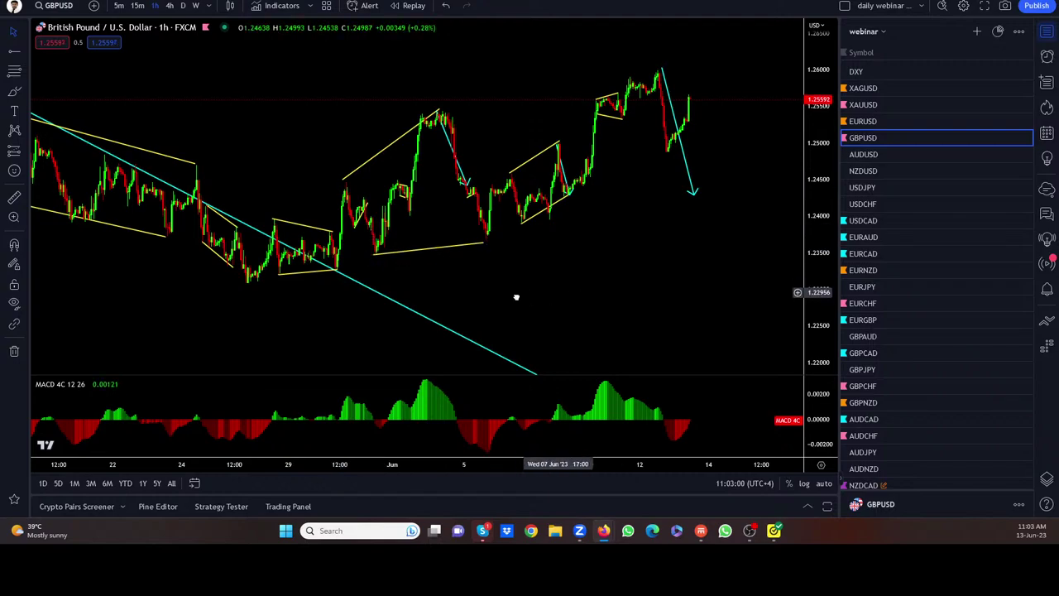
Sketch a temporary rising channel over GBPUSD's June swings with upward breakout paths from the latest price, and clear the strokes
{"action": "scroll", "coordinate": [497, 301], "scroll_direction": "up", "scroll_amount": 3}
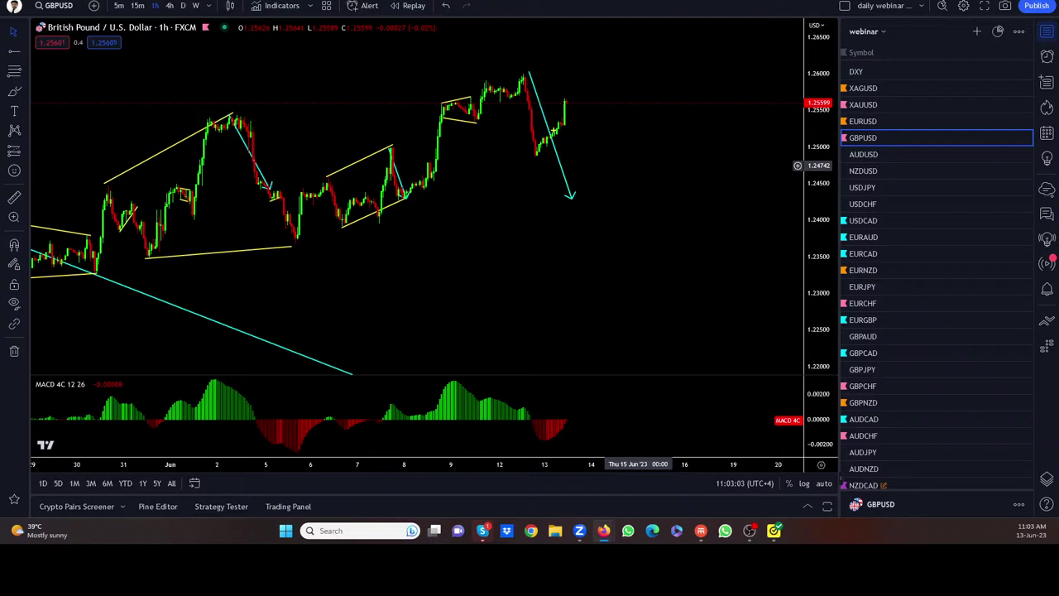
{"action": "left_click_drag", "start_coordinate": [534, 151], "coordinate": [556, 130]}
{"action": "mouse_move", "coordinate": [585, 106]}
{"action": "left_mouse_down"}
{"action": "mouse_move", "coordinate": [607, 50]}
{"action": "mouse_move", "coordinate": [624, 135]}
{"action": "mouse_move", "coordinate": [710, 2]}
{"action": "left_mouse_up"}
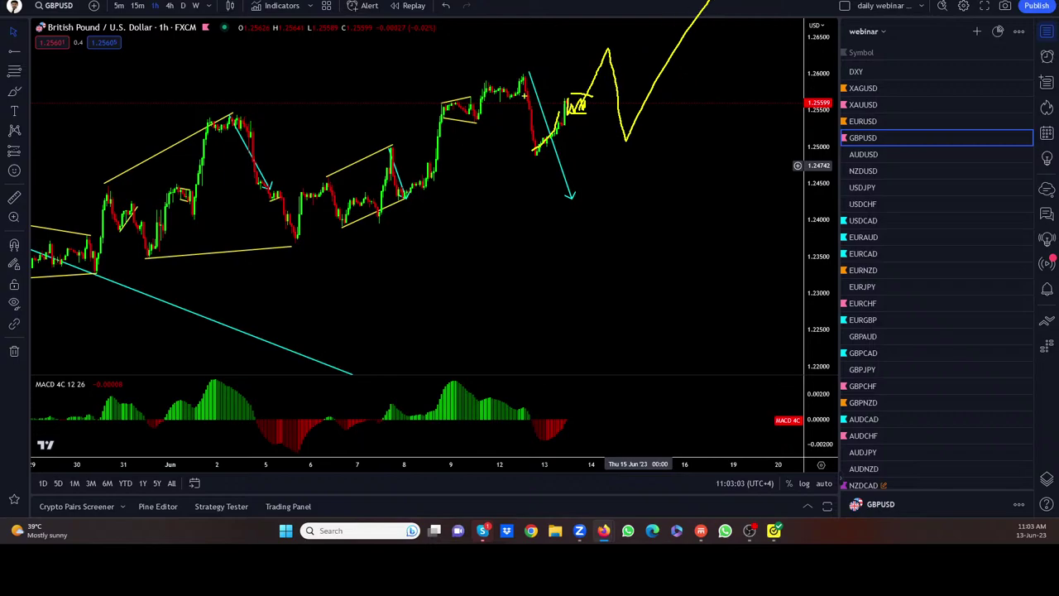
{"action": "left_click_drag", "start_coordinate": [522, 77], "coordinate": [330, 172]}
{"action": "left_click_drag", "start_coordinate": [329, 225], "coordinate": [538, 151]}
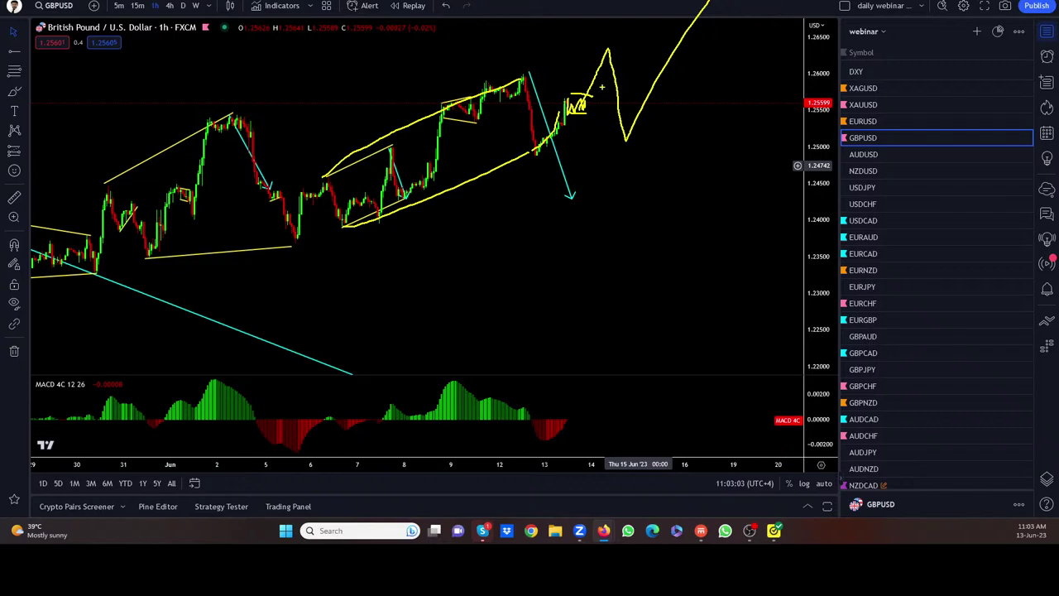
{"action": "left_click_drag", "start_coordinate": [587, 93], "coordinate": [622, 1]}
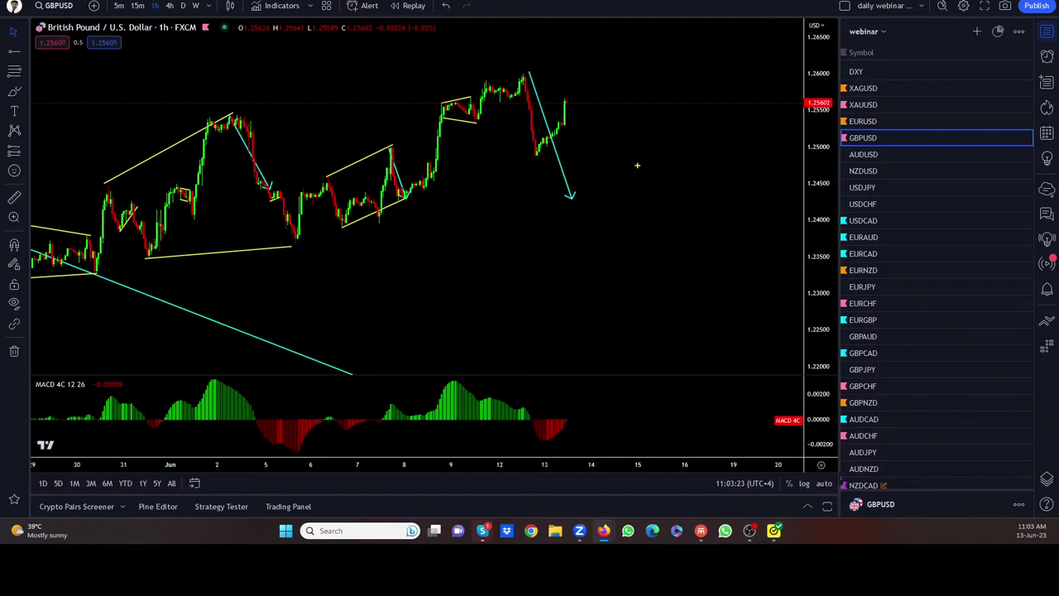
Sketch a temporary sideways consolidation at GBPUSD's latest candles with boundary lines, a dip and a rally, and clear the strokes
{"action": "mouse_move", "coordinate": [570, 101]}
{"action": "left_mouse_down"}
{"action": "mouse_move", "coordinate": [571, 122]}
{"action": "mouse_move", "coordinate": [602, 132]}
{"action": "mouse_move", "coordinate": [619, 131]}
{"action": "mouse_move", "coordinate": [627, 106]}
{"action": "left_mouse_up"}
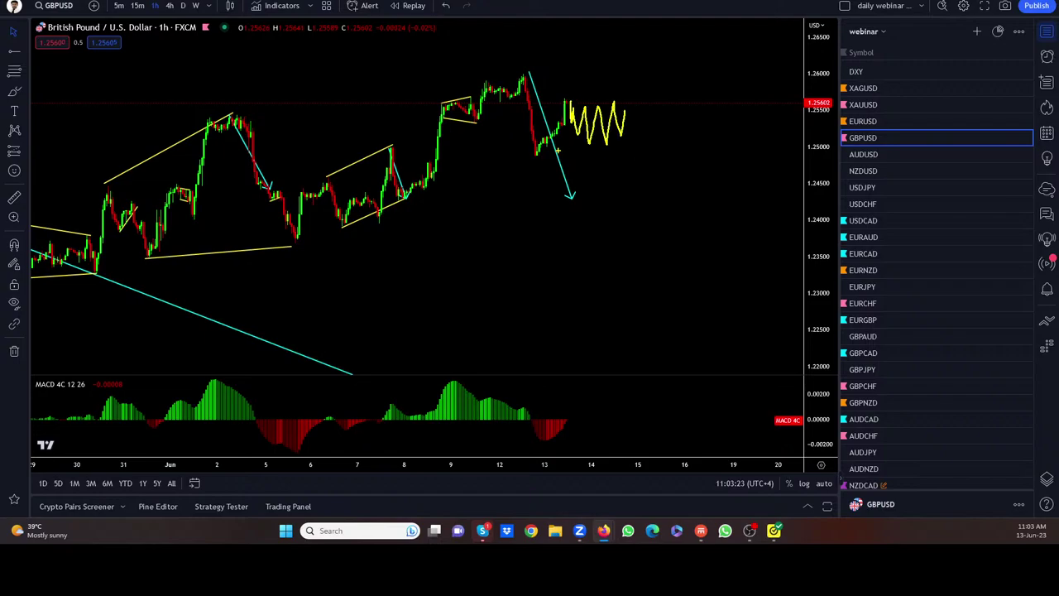
{"action": "left_click_drag", "start_coordinate": [539, 155], "coordinate": [627, 143]}
{"action": "mouse_move", "coordinate": [563, 101]}
{"action": "left_mouse_down"}
{"action": "mouse_move", "coordinate": [634, 94]}
{"action": "mouse_move", "coordinate": [648, 176]}
{"action": "mouse_move", "coordinate": [691, 52]}
{"action": "left_mouse_up"}
{"action": "left_click_drag", "start_coordinate": [529, 72], "coordinate": [633, 94]}
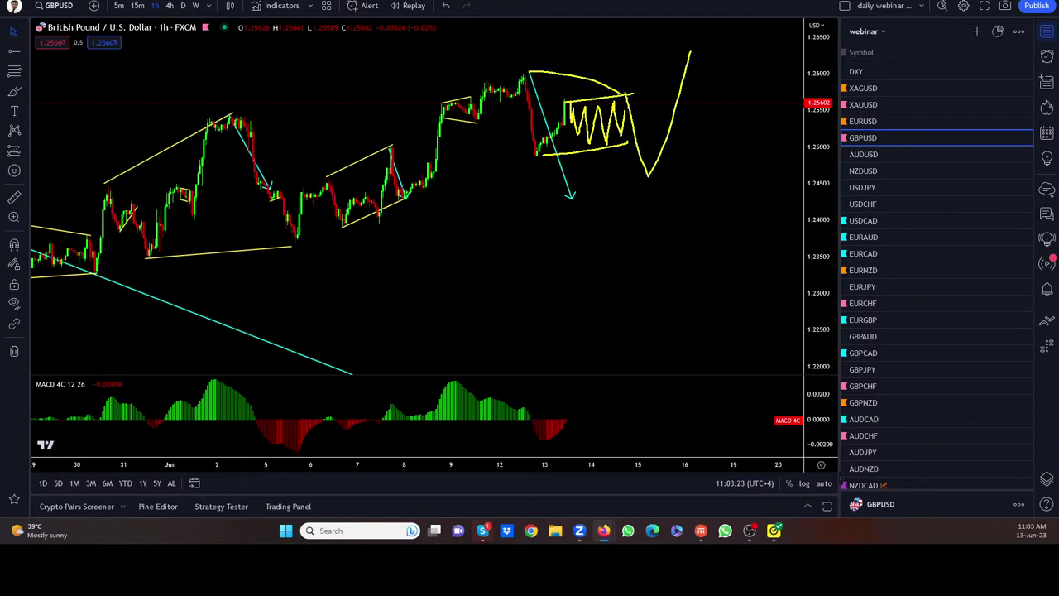
{"action": "left_click_drag", "start_coordinate": [536, 153], "coordinate": [661, 192]}
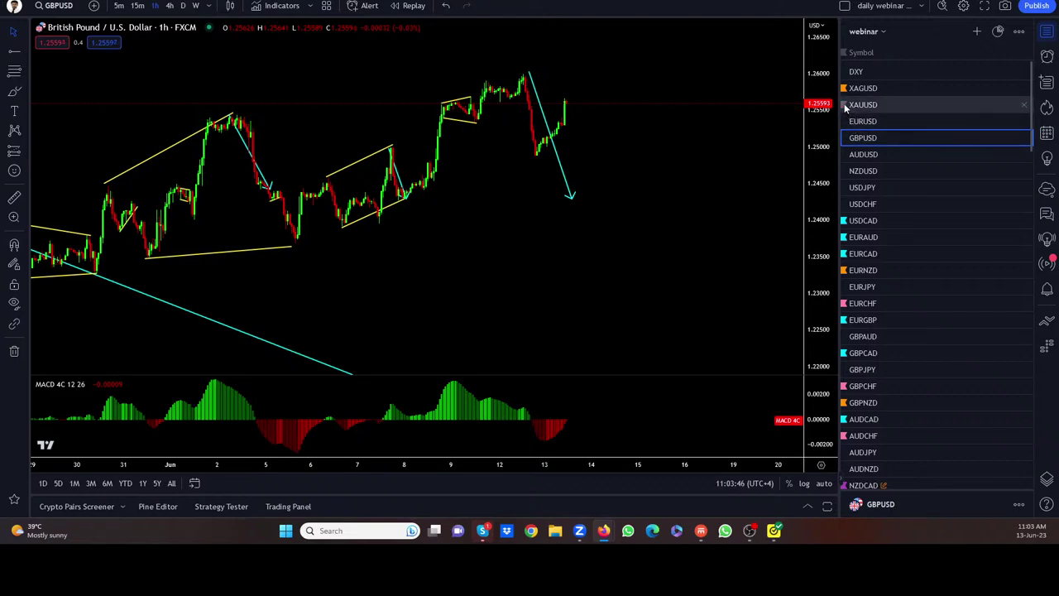
Flag XAUUSD orange in the watchlist and open the XAGUSD chart
{"action": "mouse_move", "coordinate": [846, 108]}
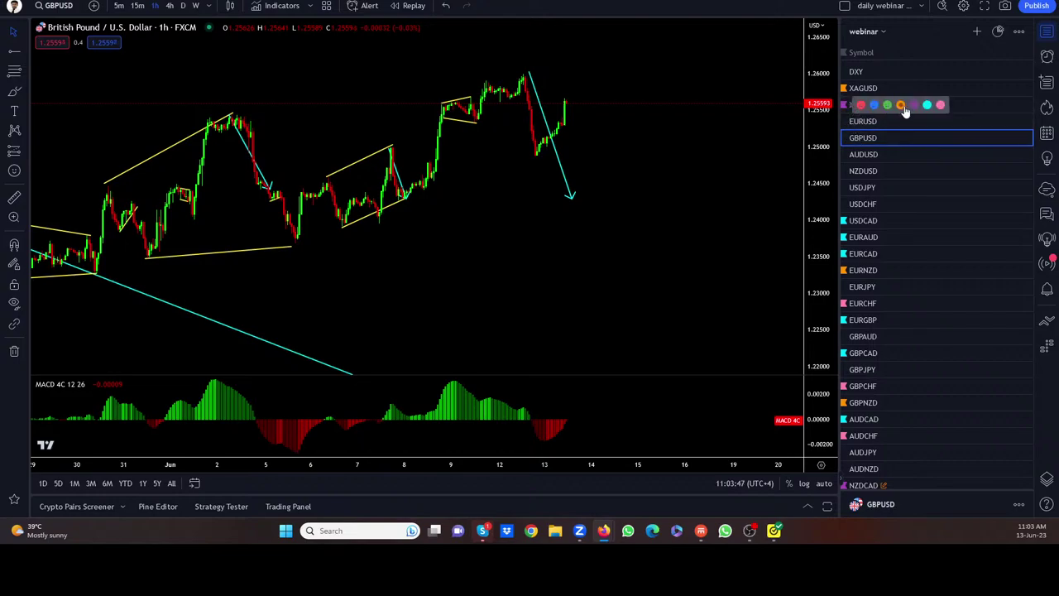
{"action": "left_click", "coordinate": [902, 106]}
{"action": "left_click", "coordinate": [852, 88]}
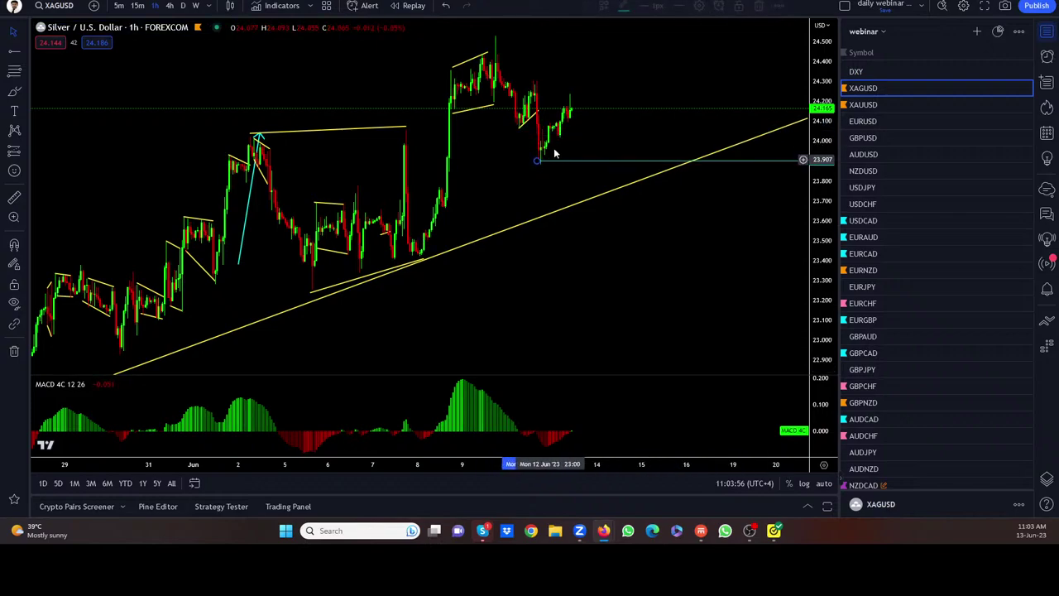
Replace XAGUSD's horizontal level at the 12 June low with a rising trend line from about 23.871 to 24.224 on 13 June
{"action": "left_click", "coordinate": [542, 160]}
{"action": "left_click", "coordinate": [705, 104]}
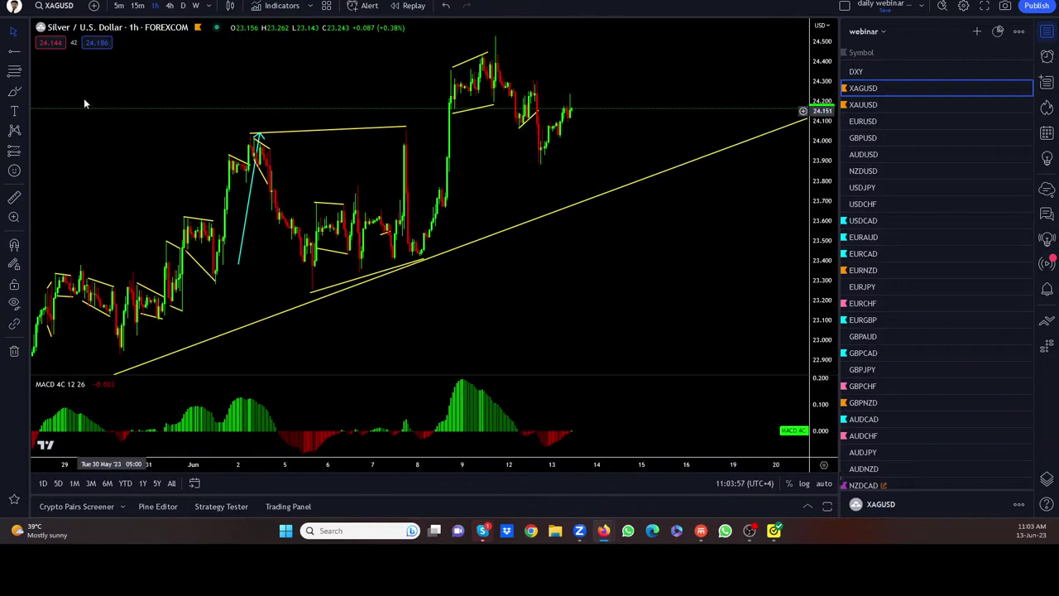
{"action": "left_click", "coordinate": [25, 51]}
{"action": "left_click", "coordinate": [41, 55]}
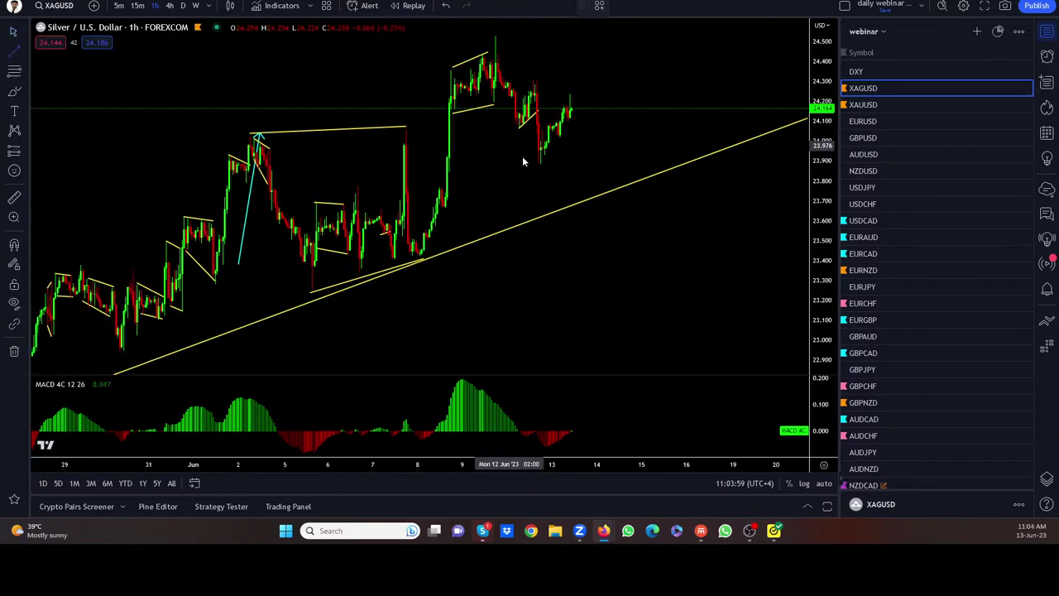
{"action": "left_click", "coordinate": [540, 166]}
{"action": "left_click", "coordinate": [585, 96]}
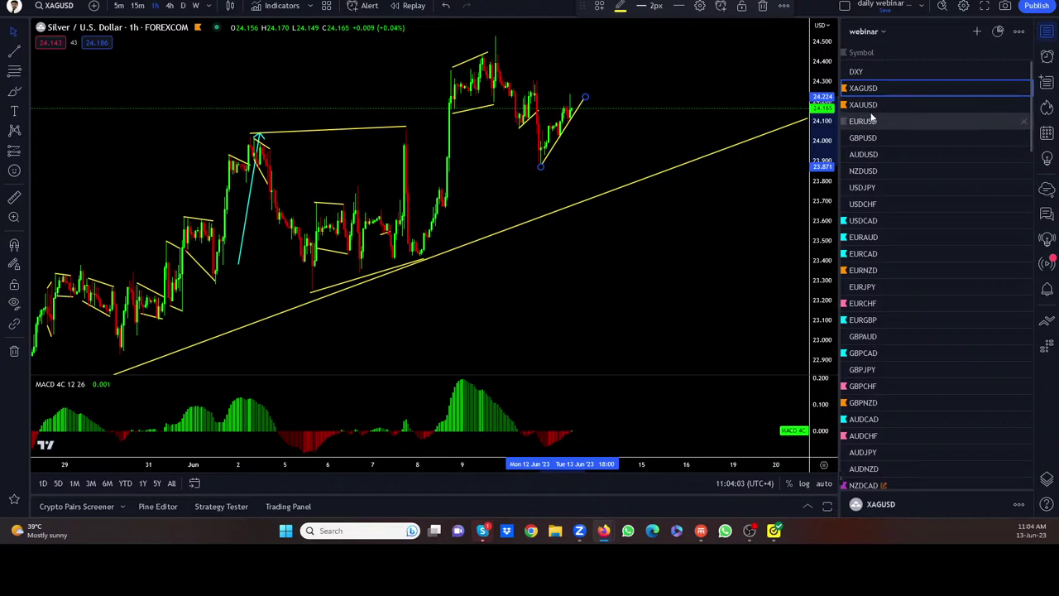
Change XAGUSD's watchlist flag to pink
{"action": "mouse_move", "coordinate": [844, 88]}
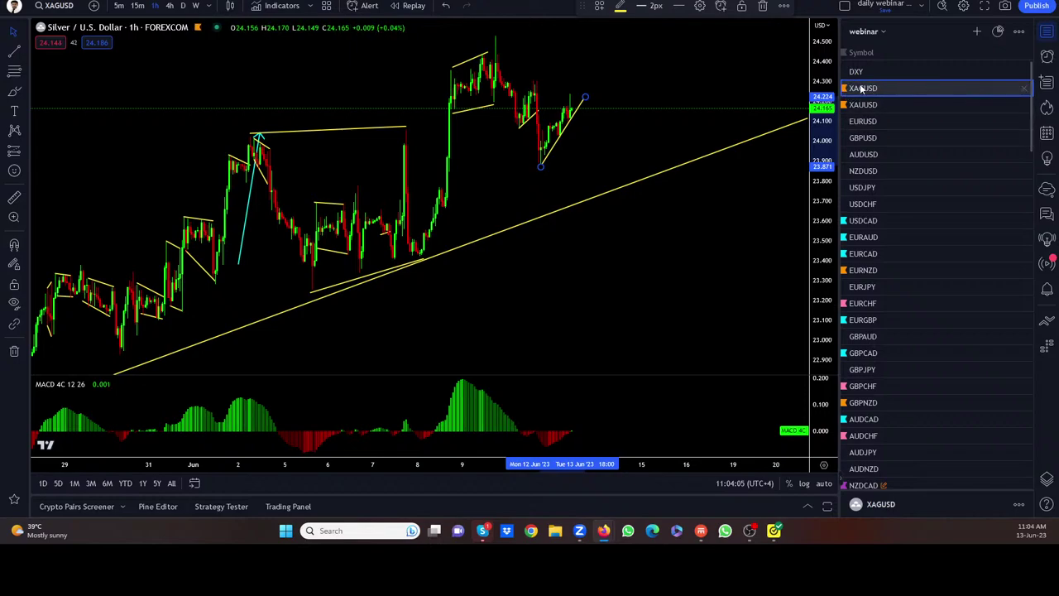
{"action": "left_click", "coordinate": [845, 89]}
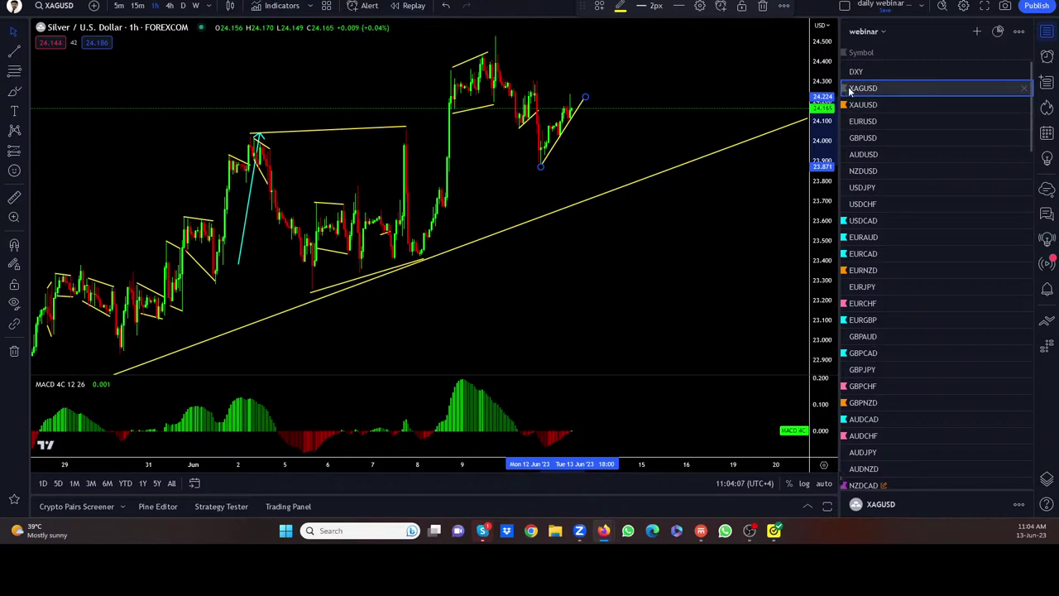
{"action": "mouse_move", "coordinate": [849, 91]}
{"action": "left_click", "coordinate": [933, 91]}
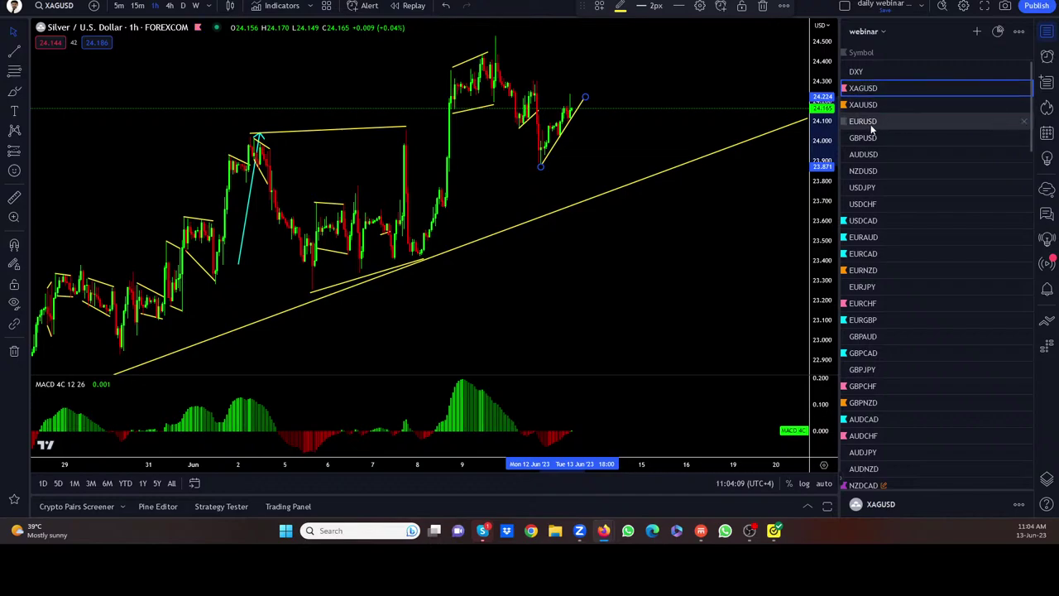
Open the AUDUSD chart and extend the rising trend line from the 7 June low to about 0.67406 on 13 June
{"action": "left_click", "coordinate": [869, 123]}
{"action": "left_click", "coordinate": [863, 139]}
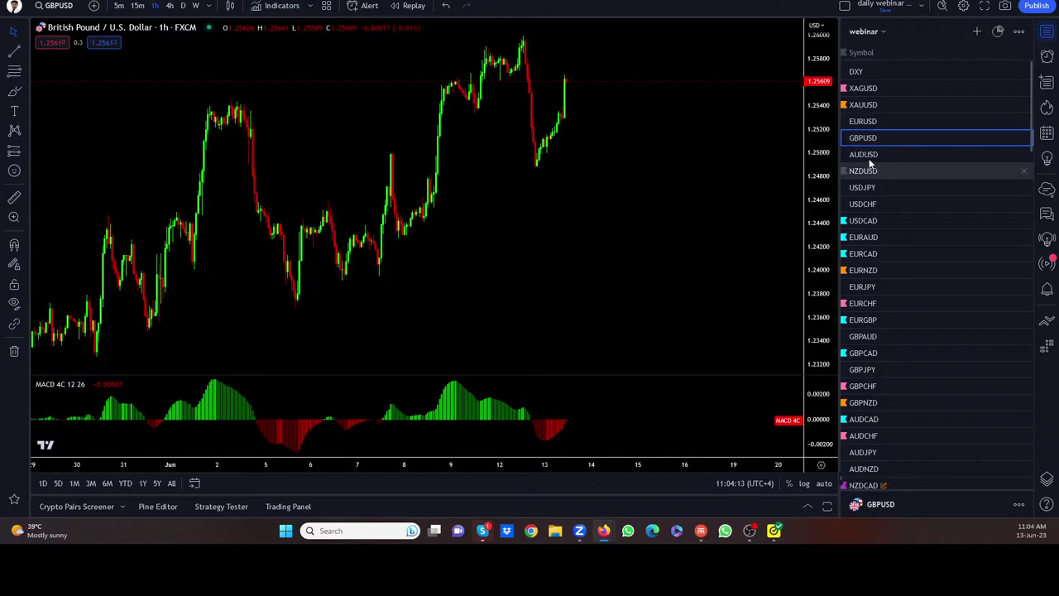
{"action": "left_click", "coordinate": [868, 157]}
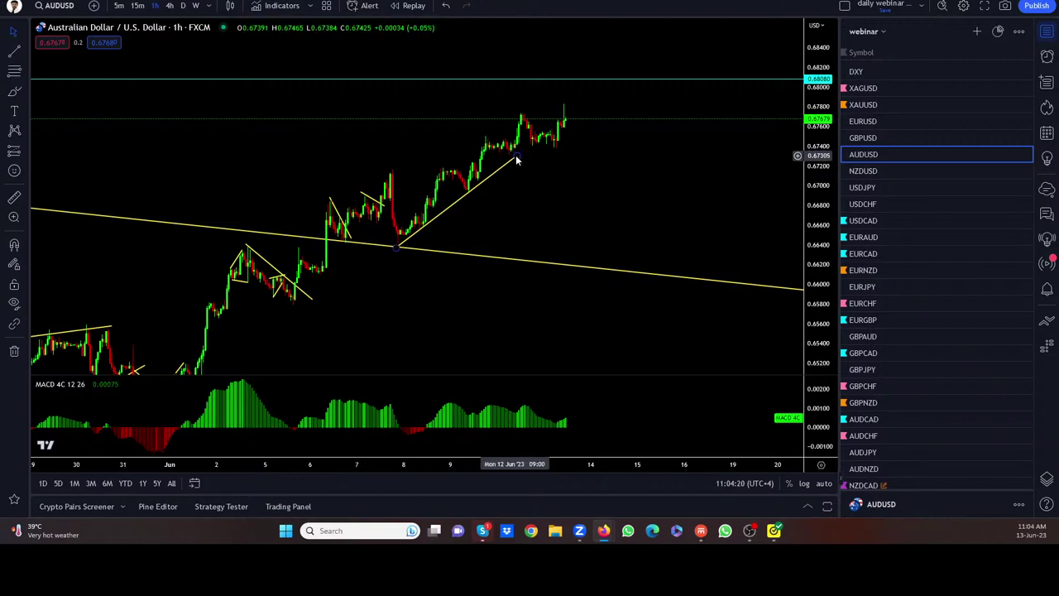
{"action": "left_click_drag", "start_coordinate": [515, 154], "coordinate": [559, 151]}
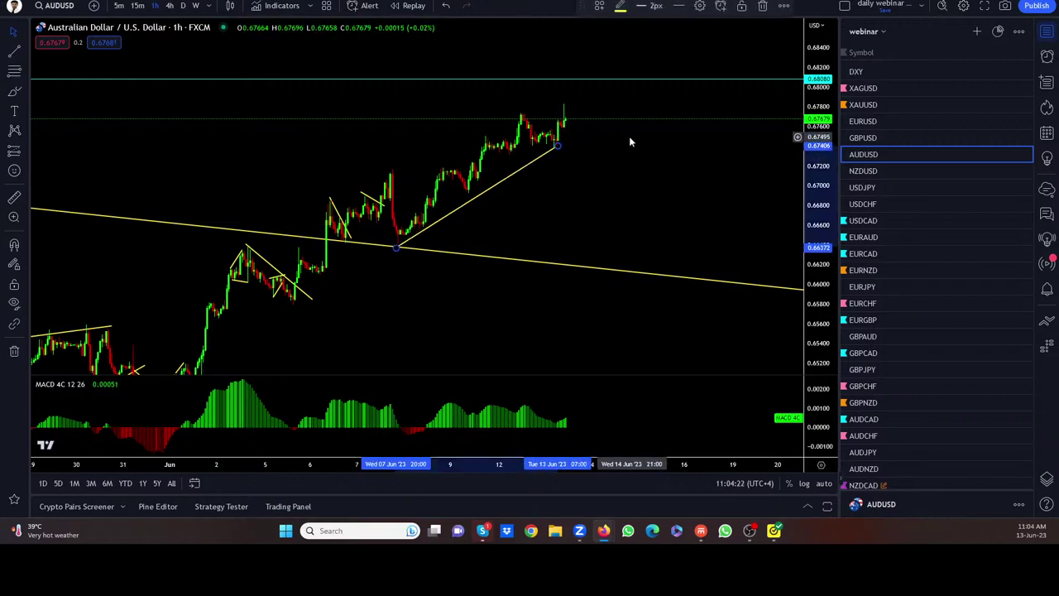
Switch AUDUSD to the 15-minute timeframe and sketch temporary boundaries around the 12–13 June pullback with a small consolidation and a steep fall
{"action": "left_click", "coordinate": [139, 6]}
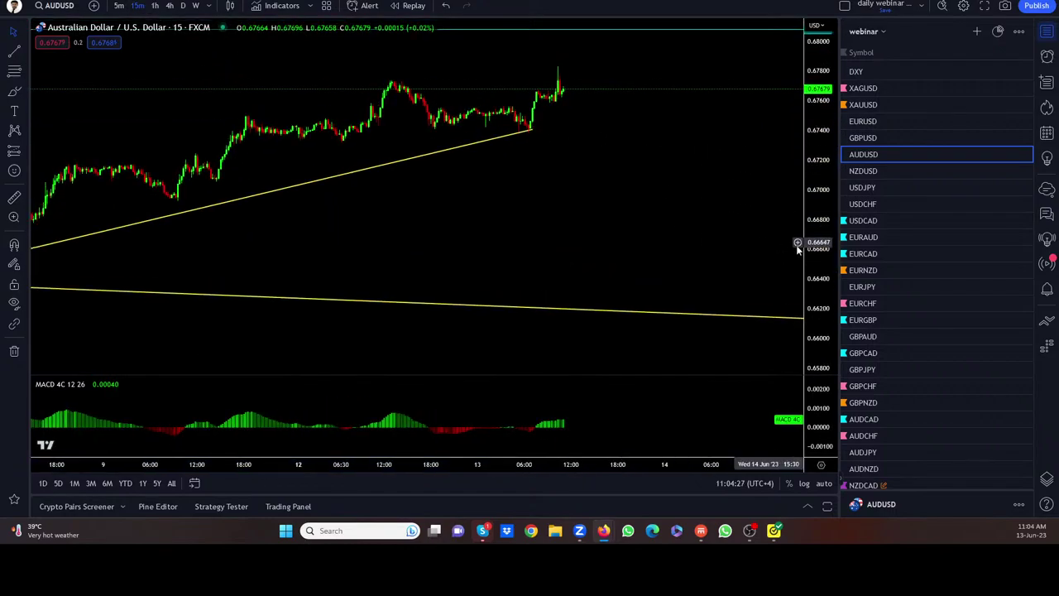
{"action": "scroll", "coordinate": [798, 248], "scroll_direction": "up", "scroll_amount": 4}
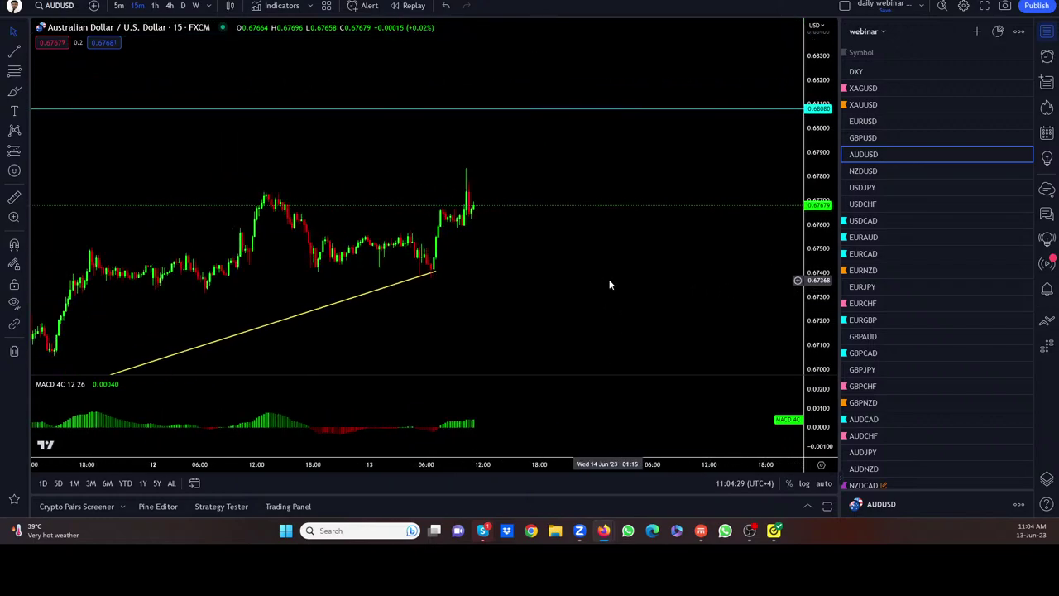
{"action": "scroll", "coordinate": [609, 284], "scroll_direction": "up", "scroll_amount": 1}
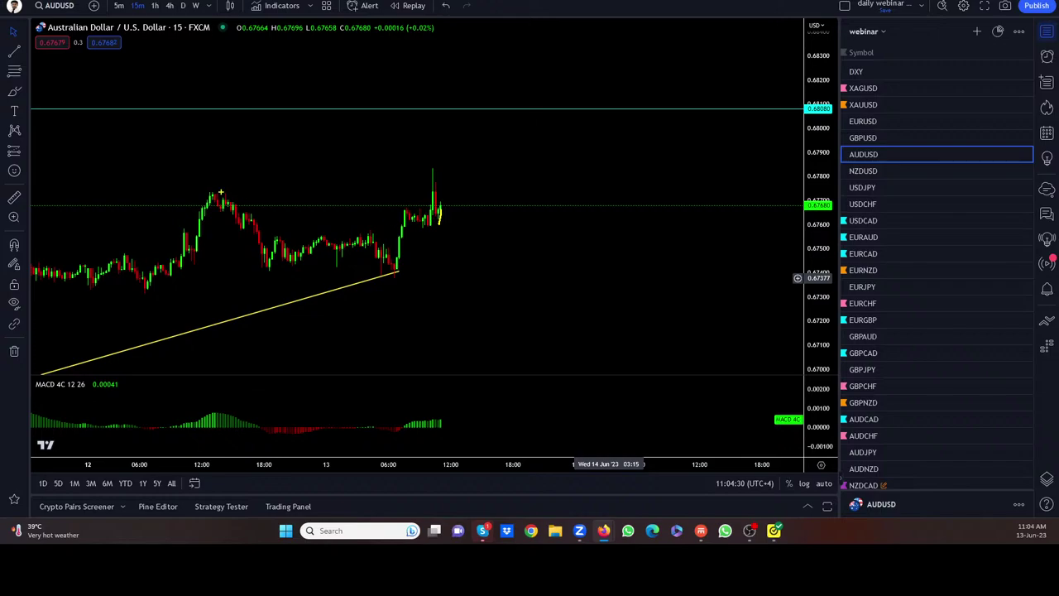
{"action": "left_click_drag", "start_coordinate": [221, 192], "coordinate": [364, 239]}
{"action": "left_click_drag", "start_coordinate": [257, 251], "coordinate": [405, 276]}
{"action": "mouse_move", "coordinate": [354, 225]}
{"action": "left_mouse_down"}
{"action": "mouse_move", "coordinate": [429, 234]}
{"action": "mouse_move", "coordinate": [458, 211]}
{"action": "mouse_move", "coordinate": [485, 332]}
{"action": "left_mouse_up"}
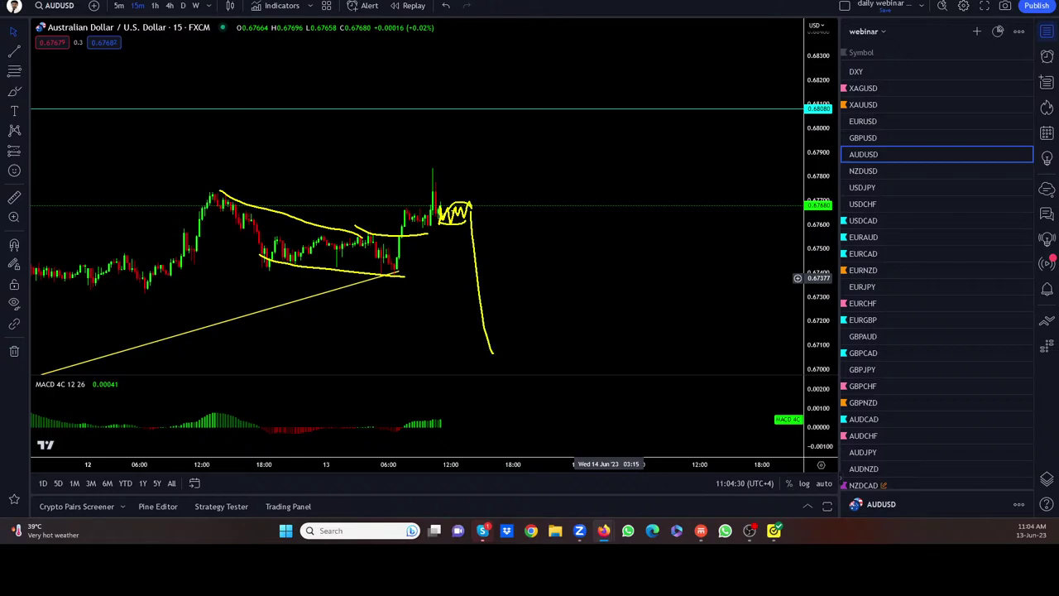
Sketch a temporary box beside AUDUSD's latest spike with a breakout above the 0.68080 level and a reversal, and clear all strokes
{"action": "mouse_move", "coordinate": [436, 167]}
{"action": "left_mouse_down"}
{"action": "mouse_move", "coordinate": [524, 169]}
{"action": "mouse_move", "coordinate": [439, 222]}
{"action": "left_mouse_up"}
{"action": "mouse_move", "coordinate": [524, 165]}
{"action": "left_mouse_down"}
{"action": "mouse_move", "coordinate": [559, 30]}
{"action": "mouse_move", "coordinate": [608, 179]}
{"action": "left_mouse_up"}
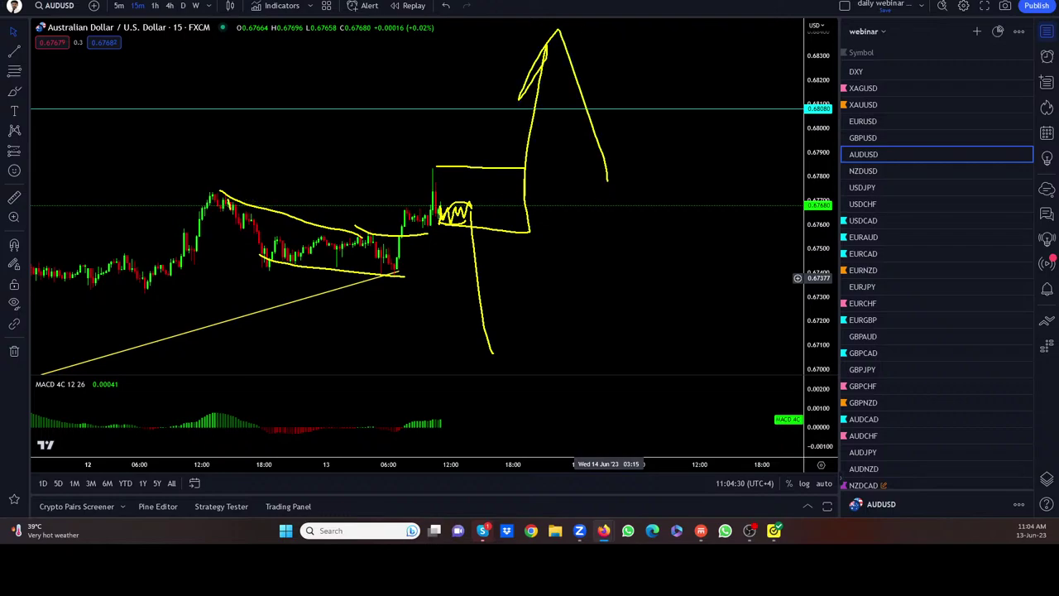
{"action": "mouse_move", "coordinate": [228, 206]}
{"action": "left_mouse_down"}
{"action": "mouse_move", "coordinate": [394, 273]}
{"action": "mouse_move", "coordinate": [225, 204]}
{"action": "mouse_move", "coordinate": [316, 269]}
{"action": "left_mouse_up"}
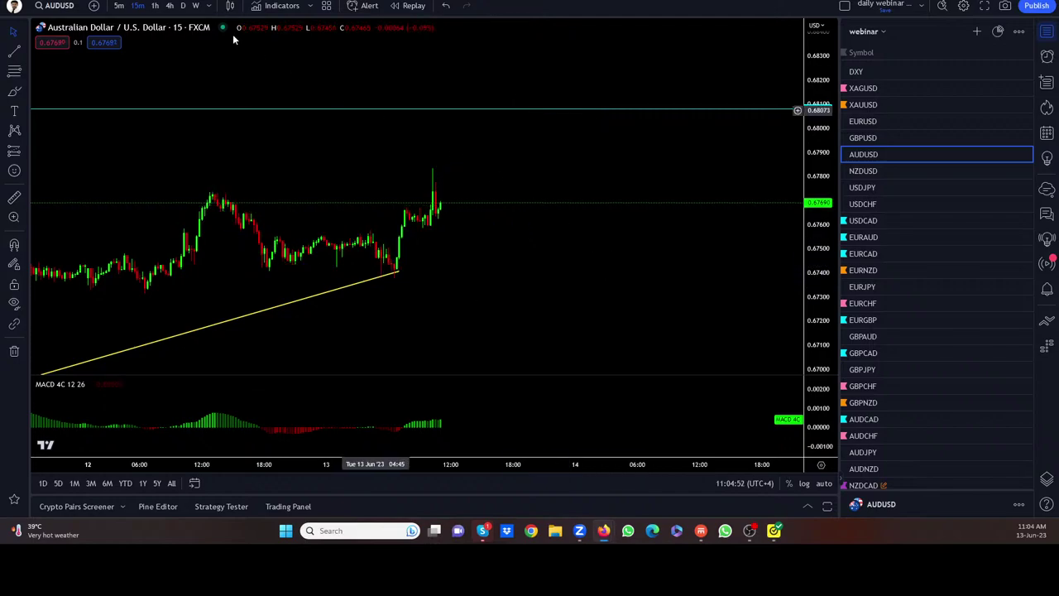
Examine AUDUSD's trend lines and the 0.68080 level on the 1-hour and 4-hour timeframes
{"action": "left_click", "coordinate": [155, 6]}
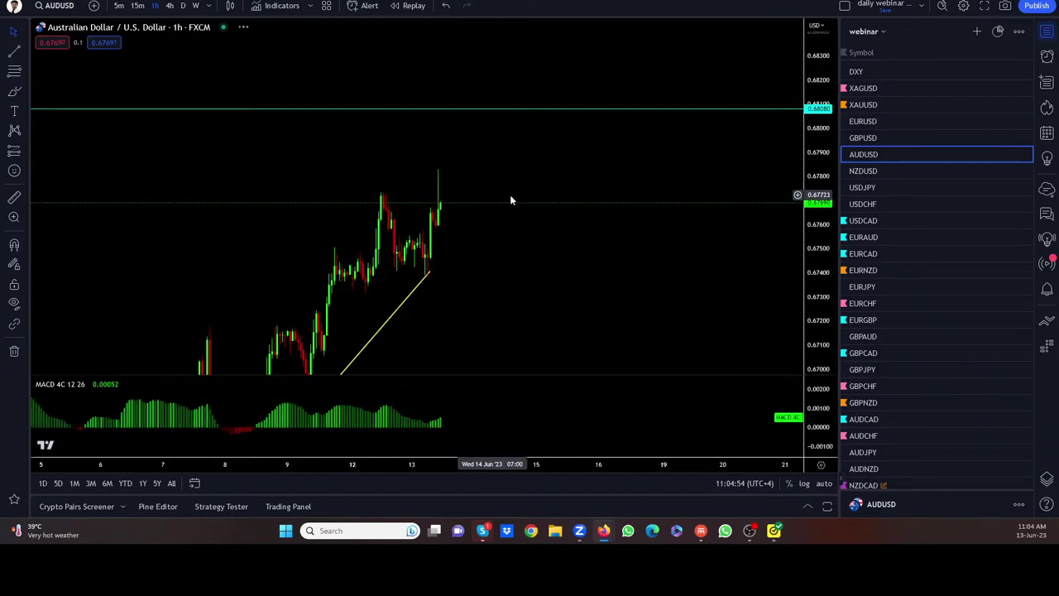
{"action": "scroll", "coordinate": [788, 182], "scroll_direction": "down", "scroll_amount": 5}
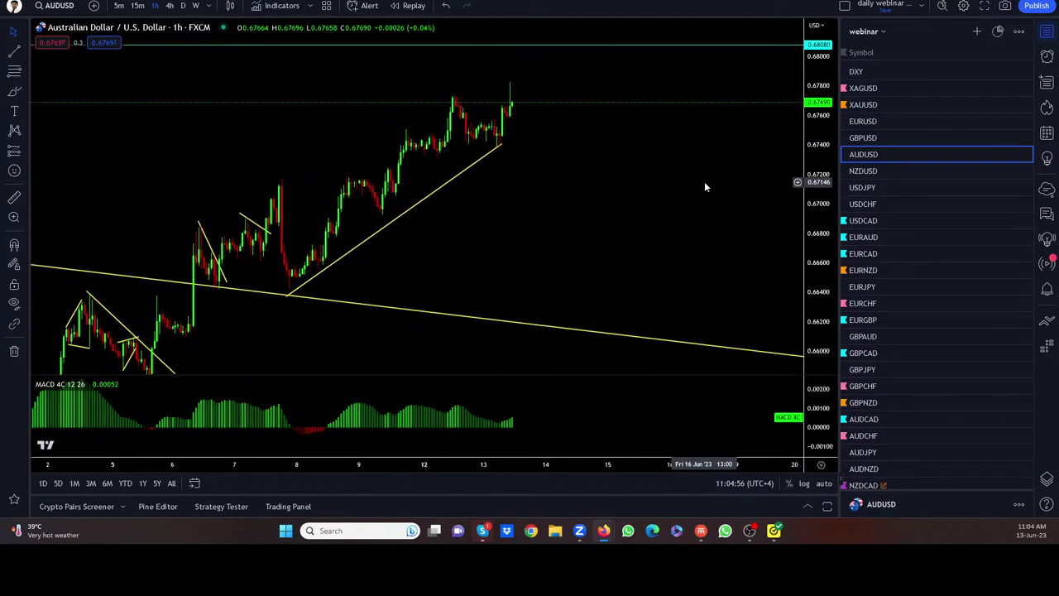
{"action": "scroll", "coordinate": [695, 182], "scroll_direction": "down", "scroll_amount": 2}
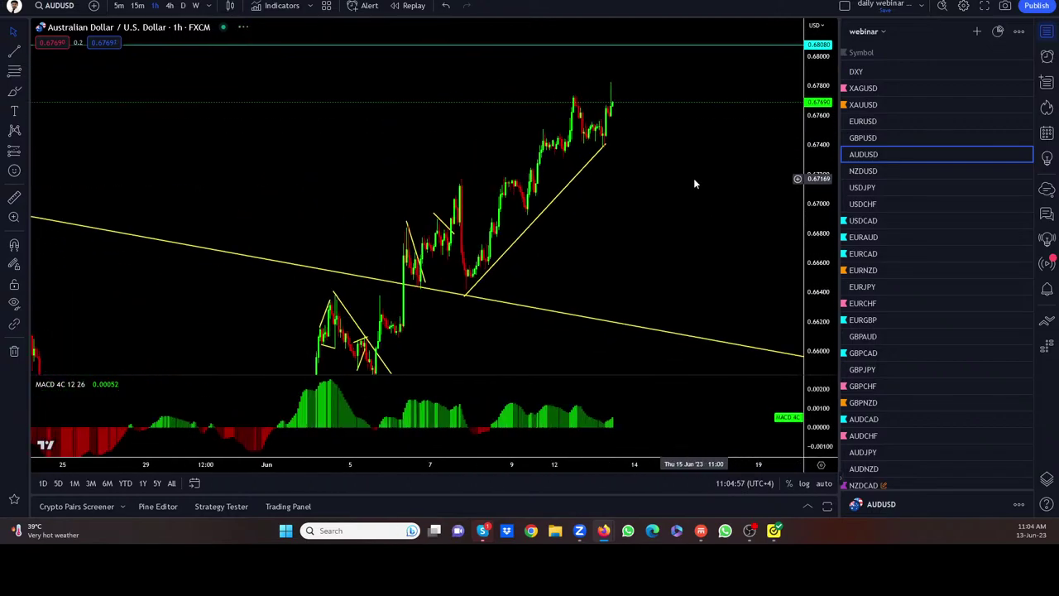
{"action": "left_click", "coordinate": [169, 6]}
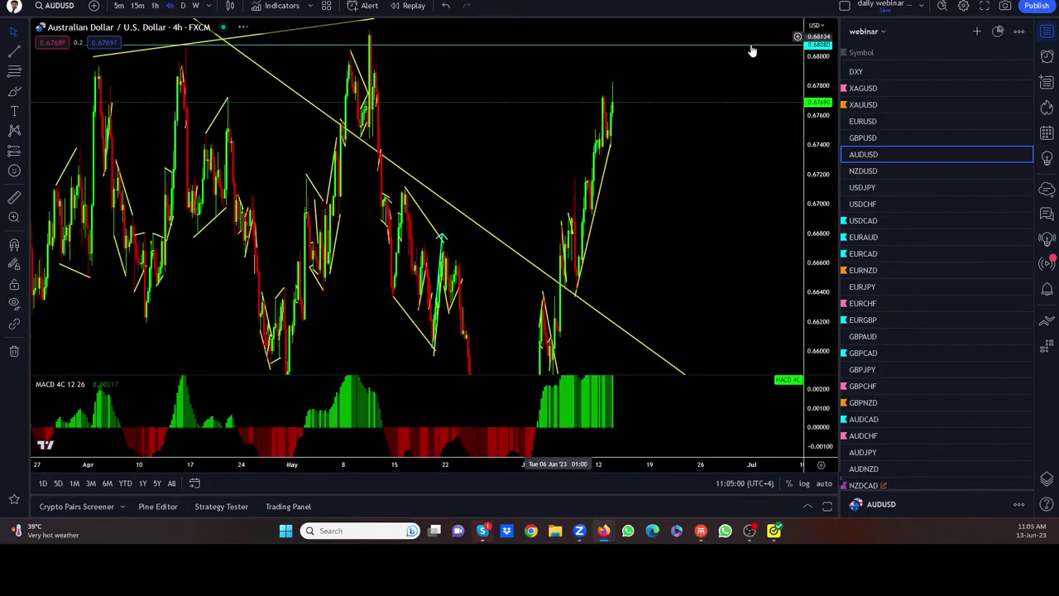
{"action": "scroll", "coordinate": [770, 212], "scroll_direction": "down", "scroll_amount": 4}
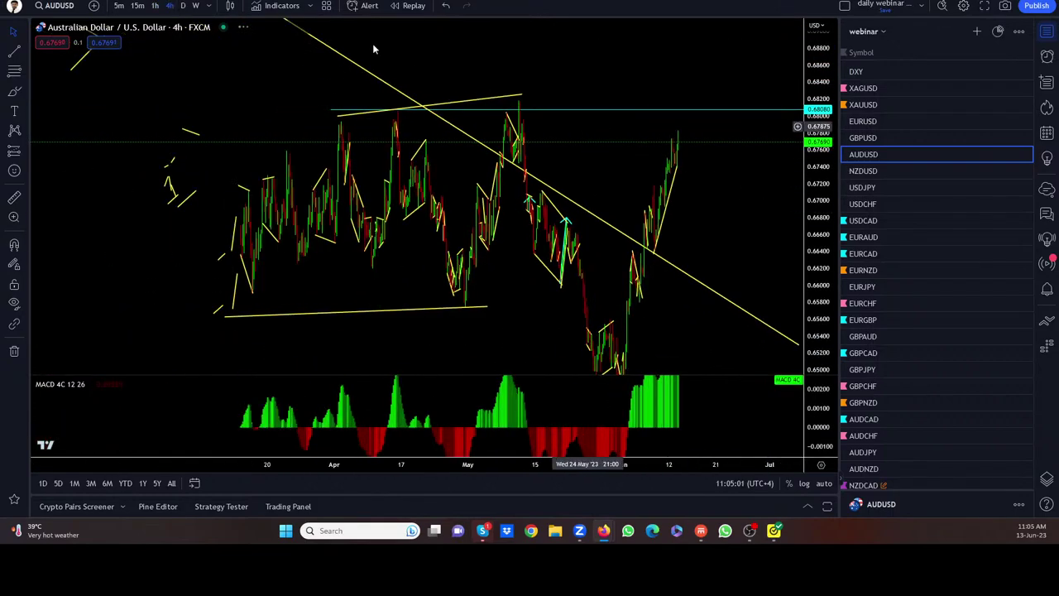
Switch AUDUSD to the daily timeframe and move the falling trend line from the 2023 peak to run from about 0.71938 to 0.66468
{"action": "left_click", "coordinate": [183, 6]}
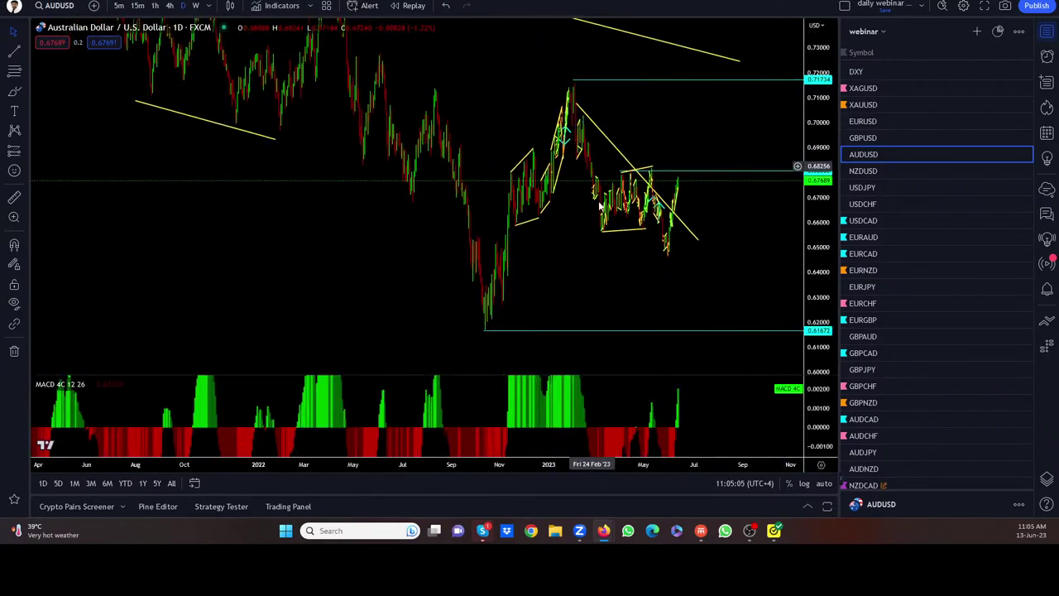
{"action": "left_click", "coordinate": [604, 136]}
{"action": "left_click_drag", "start_coordinate": [603, 137], "coordinate": [595, 106]}
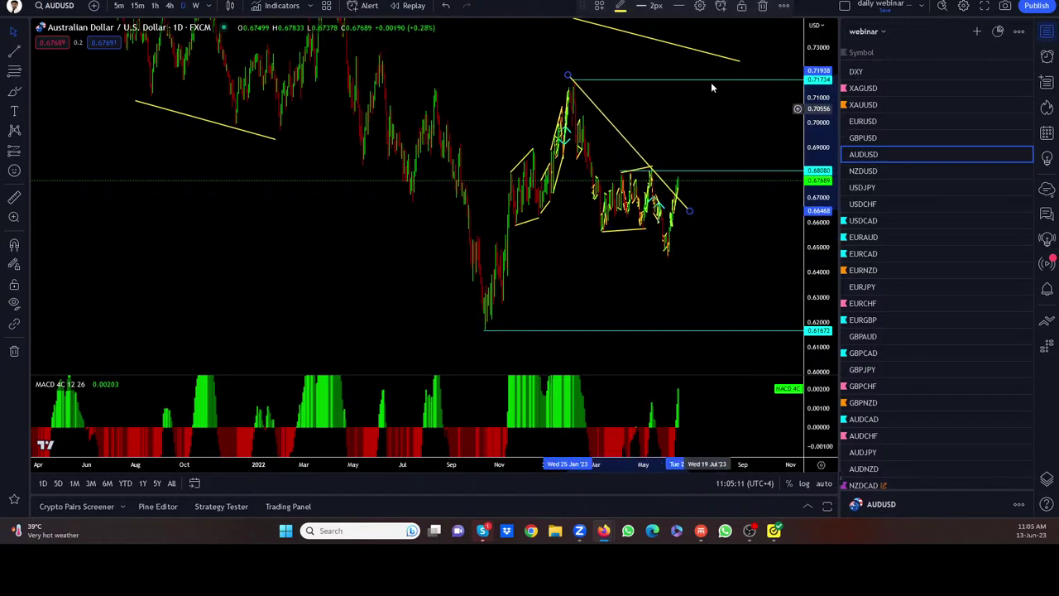
Sketch temporary consolidation, rally and drop scenarios on AUDUSD's daily chart, clear the strokes, and return to the 1-hour timeframe
{"action": "left_click_drag", "start_coordinate": [704, 104], "coordinate": [634, 163]}
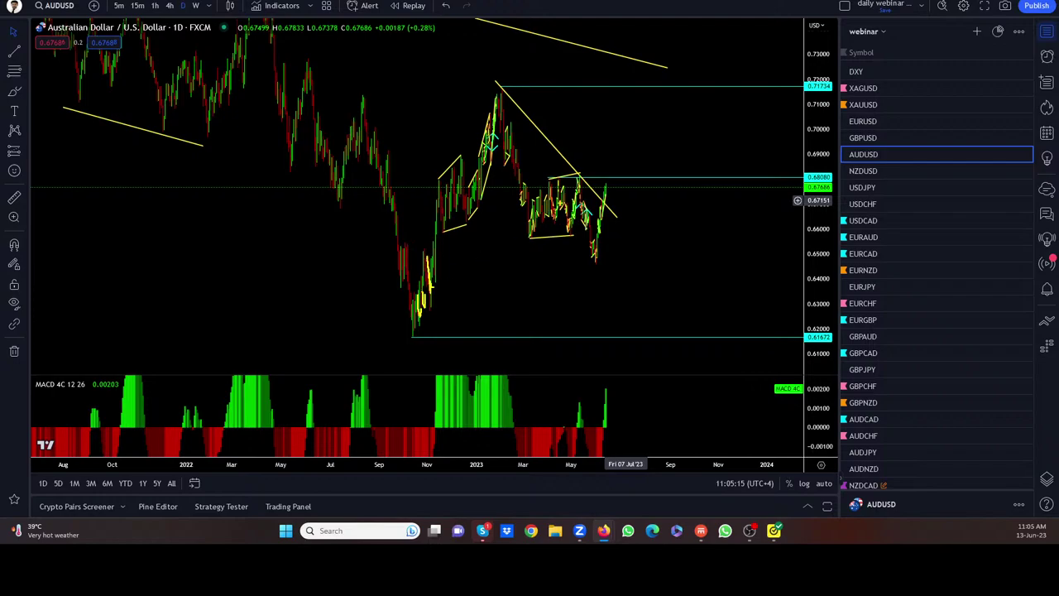
{"action": "mouse_move", "coordinate": [615, 207]}
{"action": "left_mouse_down"}
{"action": "mouse_move", "coordinate": [621, 199]}
{"action": "mouse_move", "coordinate": [626, 212]}
{"action": "mouse_move", "coordinate": [660, 53]}
{"action": "left_mouse_up"}
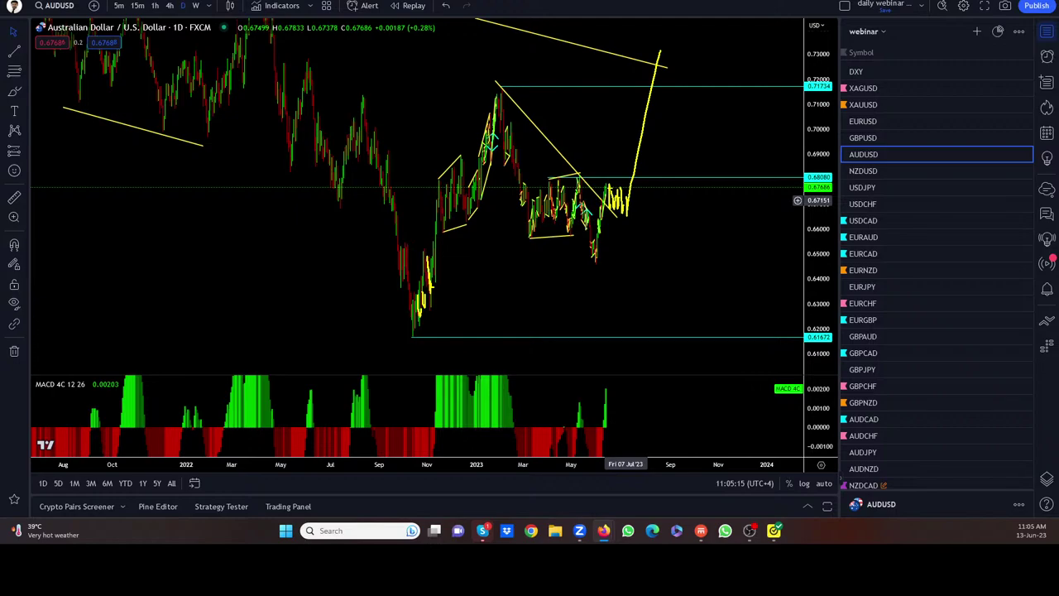
{"action": "left_click_drag", "start_coordinate": [609, 185], "coordinate": [617, 274]}
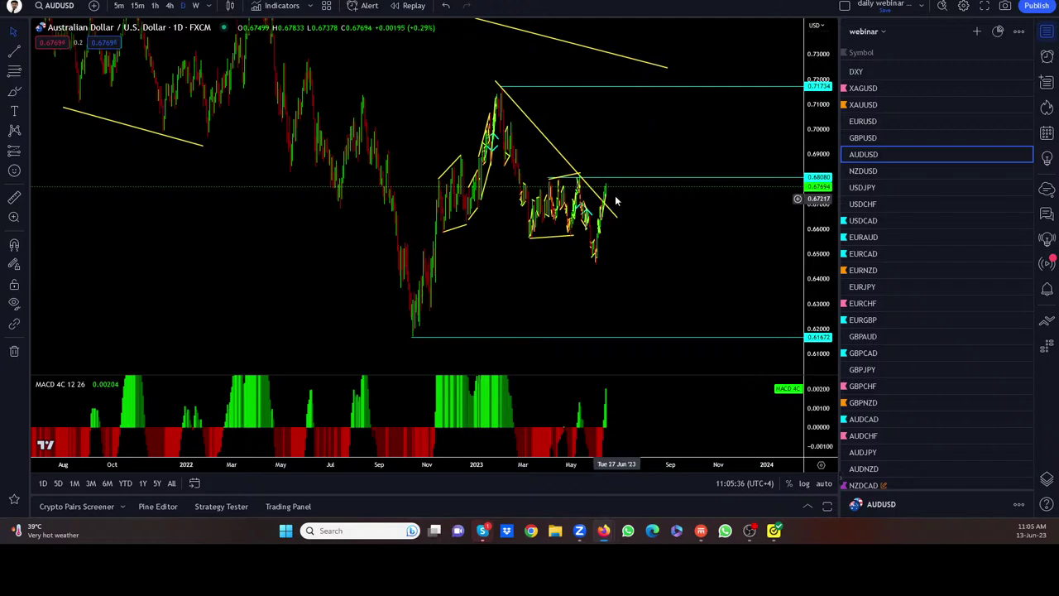
{"action": "left_click", "coordinate": [155, 6]}
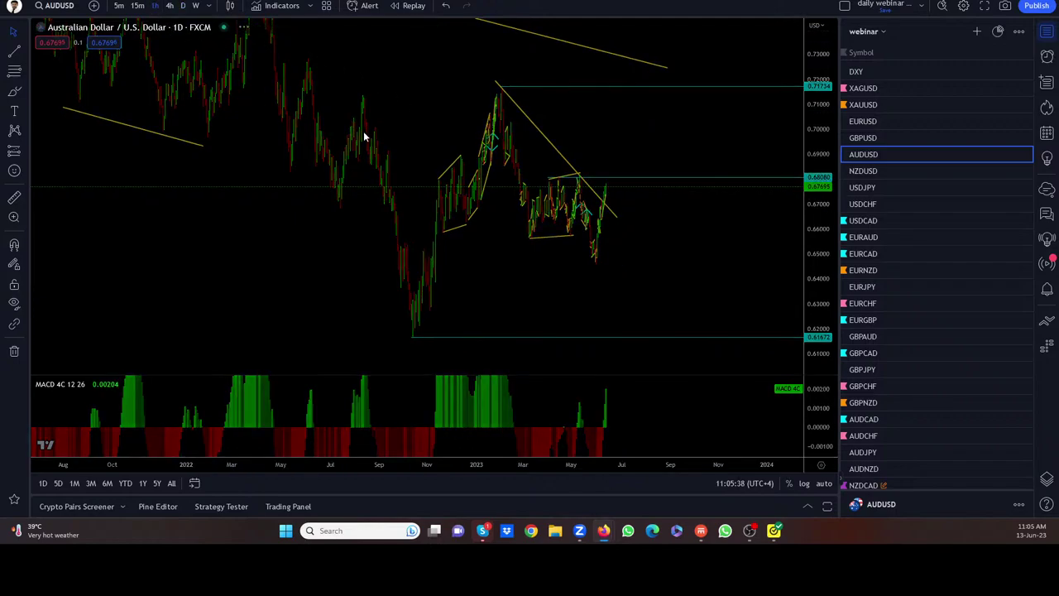
Open NZDUSD's chart from the watchlist and switch it from the 1-hour to the 15-minute timeframe
{"action": "scroll", "coordinate": [705, 98], "scroll_direction": "up", "scroll_amount": 6}
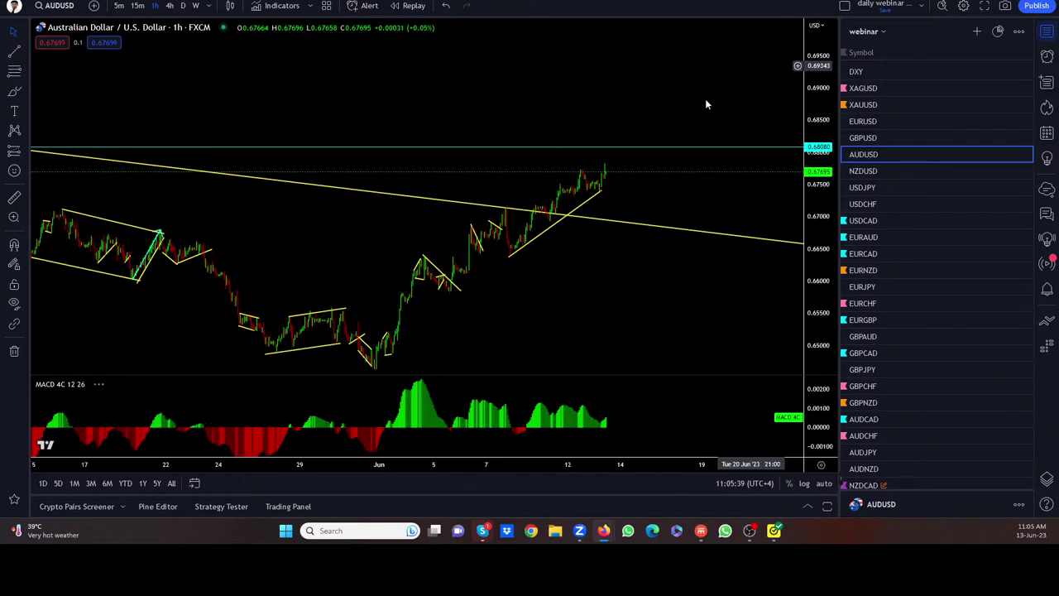
{"action": "scroll", "coordinate": [501, 168], "scroll_direction": "up", "scroll_amount": 3}
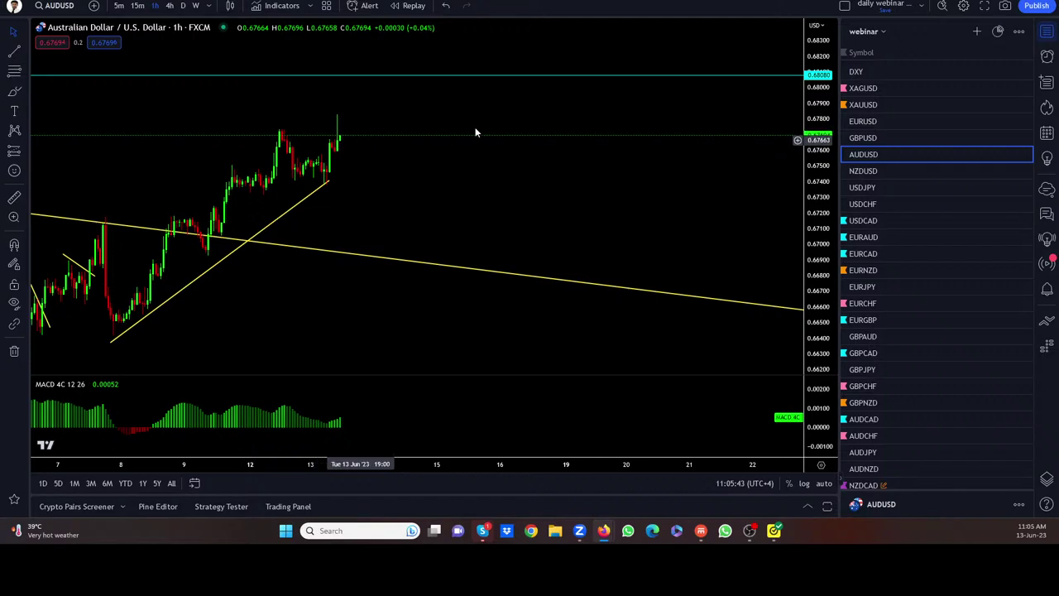
{"action": "left_click", "coordinate": [865, 170]}
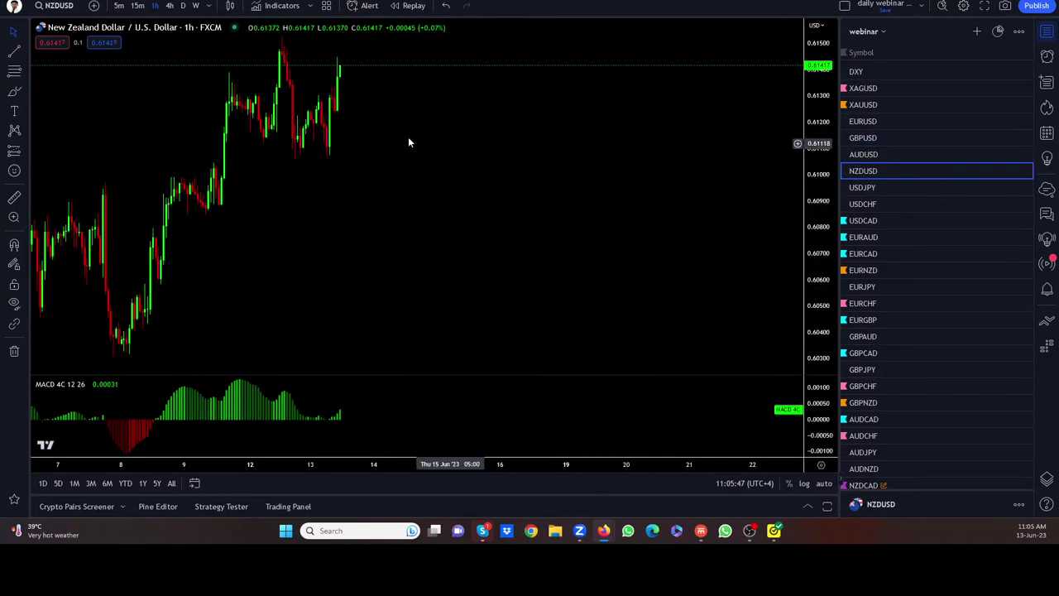
{"action": "left_click_drag", "start_coordinate": [598, 163], "coordinate": [725, 168]}
{"action": "scroll", "coordinate": [716, 128], "scroll_direction": "down", "scroll_amount": 2}
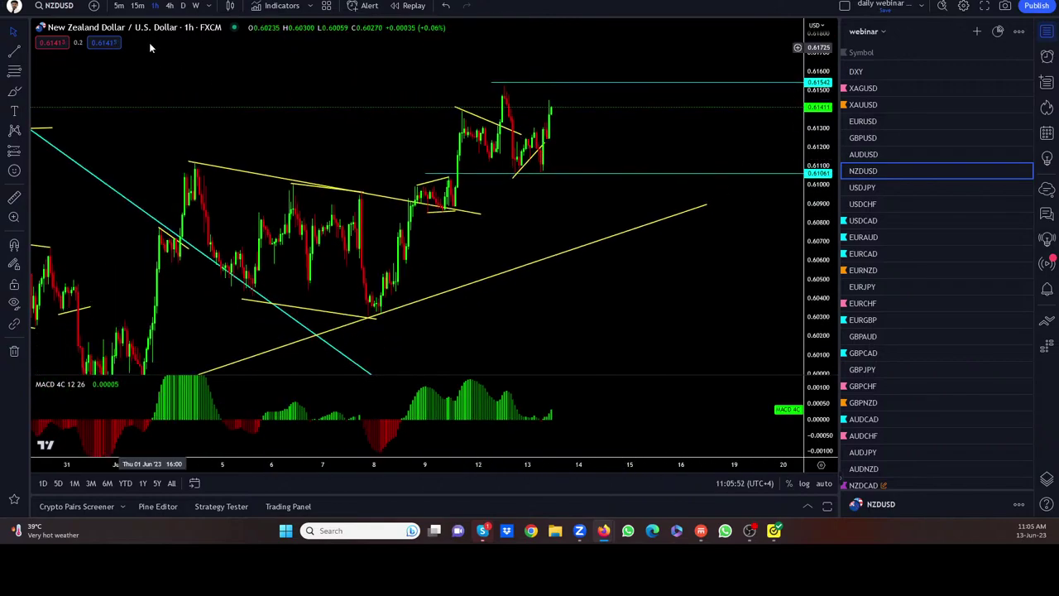
{"action": "left_click", "coordinate": [137, 6]}
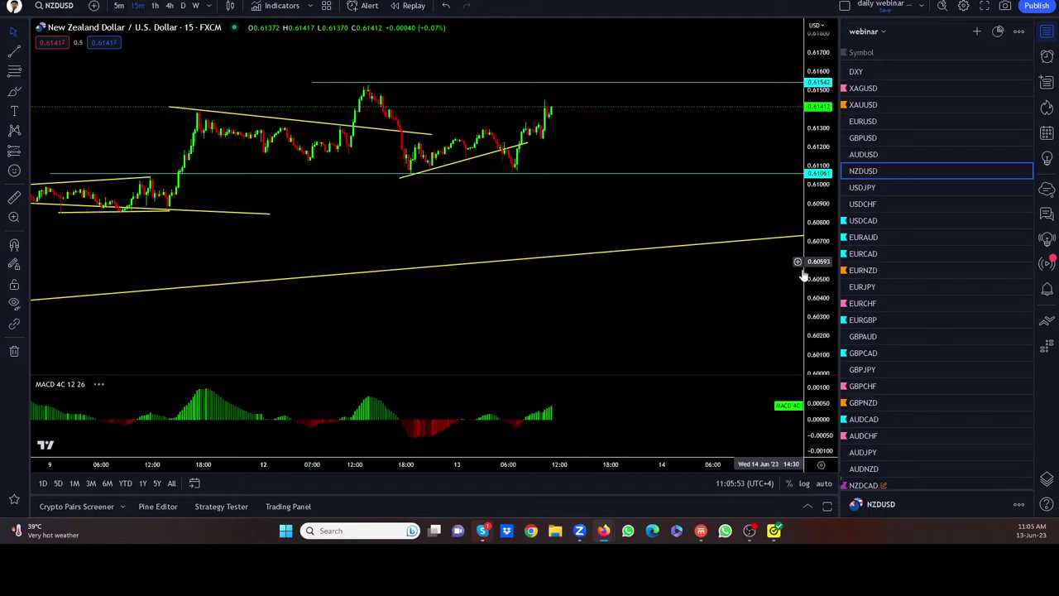
{"action": "left_click_drag", "start_coordinate": [712, 91], "coordinate": [596, 207]}
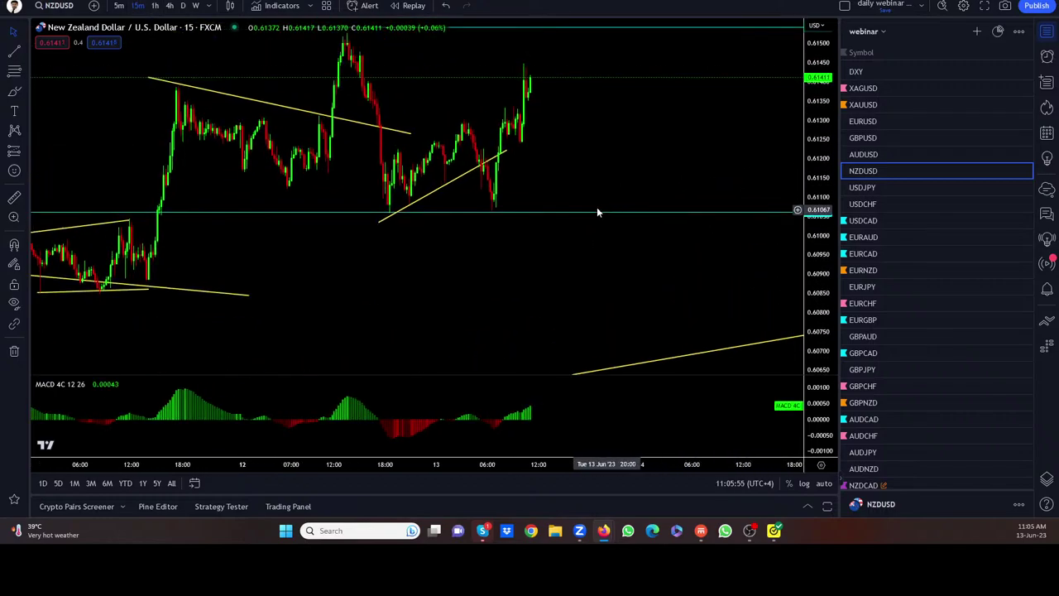
Place a horizontal ray at about 0.61139 on NZDUSD, move it to about 0.61163, and delete it
{"action": "left_click", "coordinate": [26, 53]}
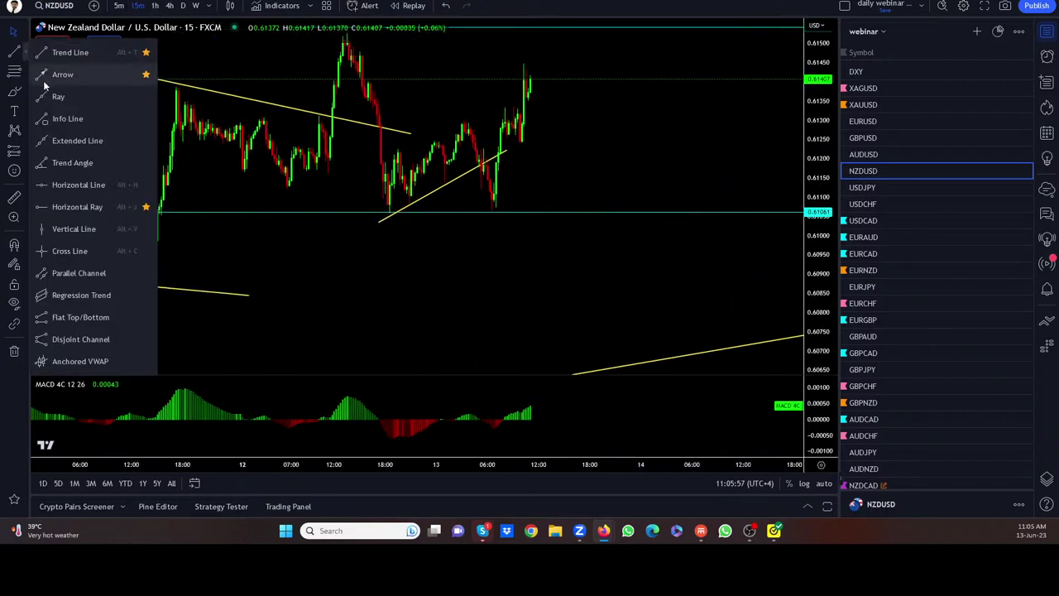
{"action": "left_click", "coordinate": [66, 207]}
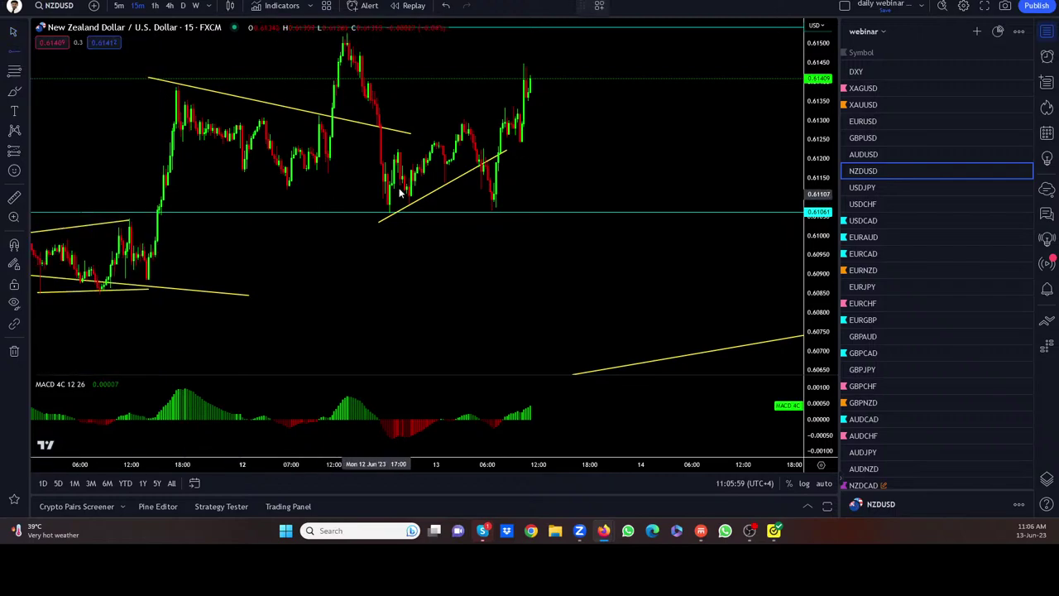
{"action": "left_click", "coordinate": [443, 181]}
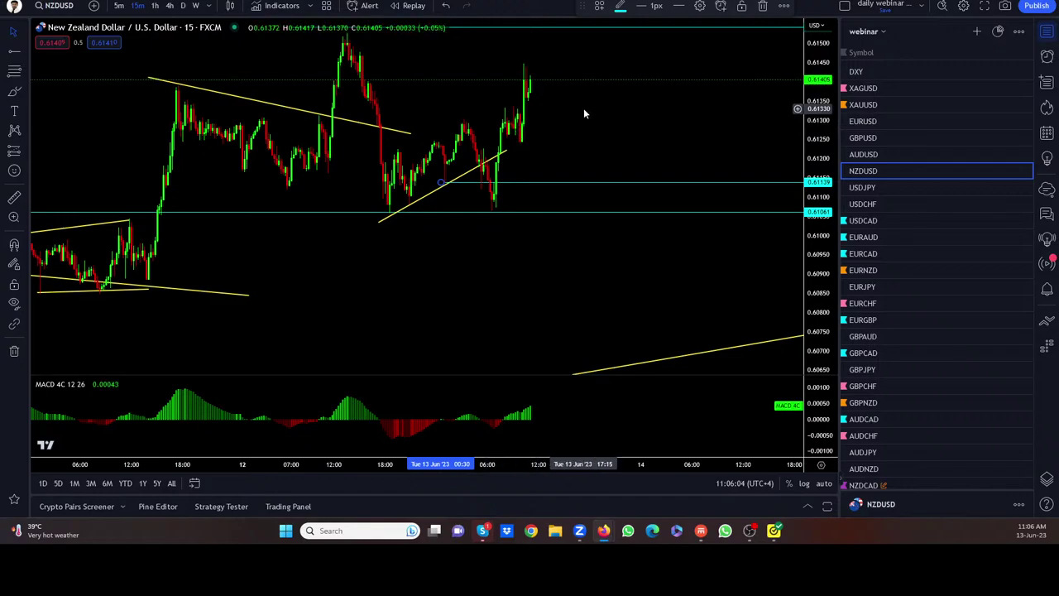
{"action": "left_click_drag", "start_coordinate": [587, 108], "coordinate": [588, 158]}
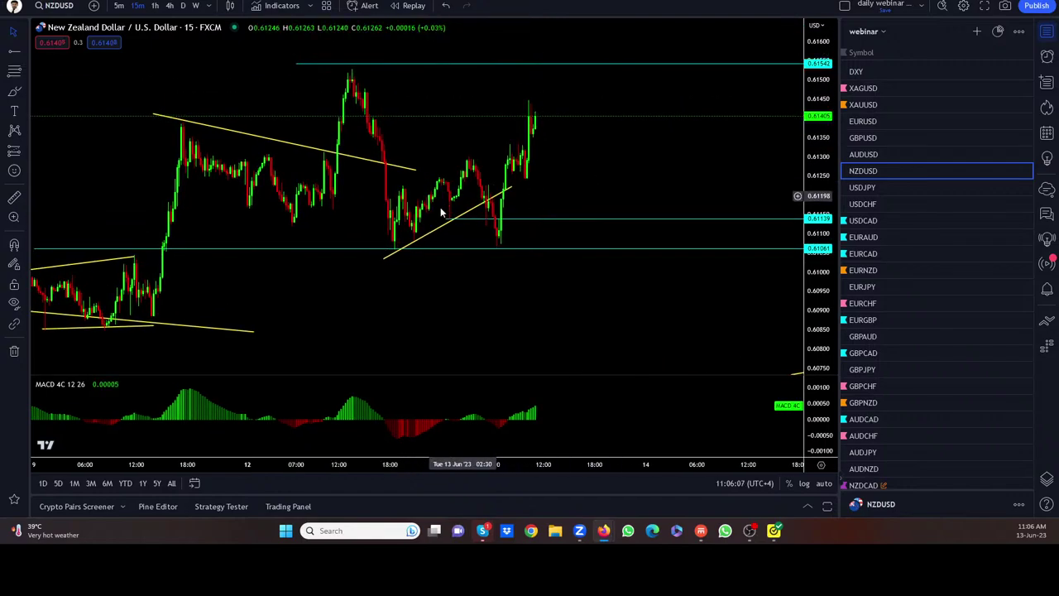
{"action": "left_click_drag", "start_coordinate": [436, 219], "coordinate": [437, 209]}
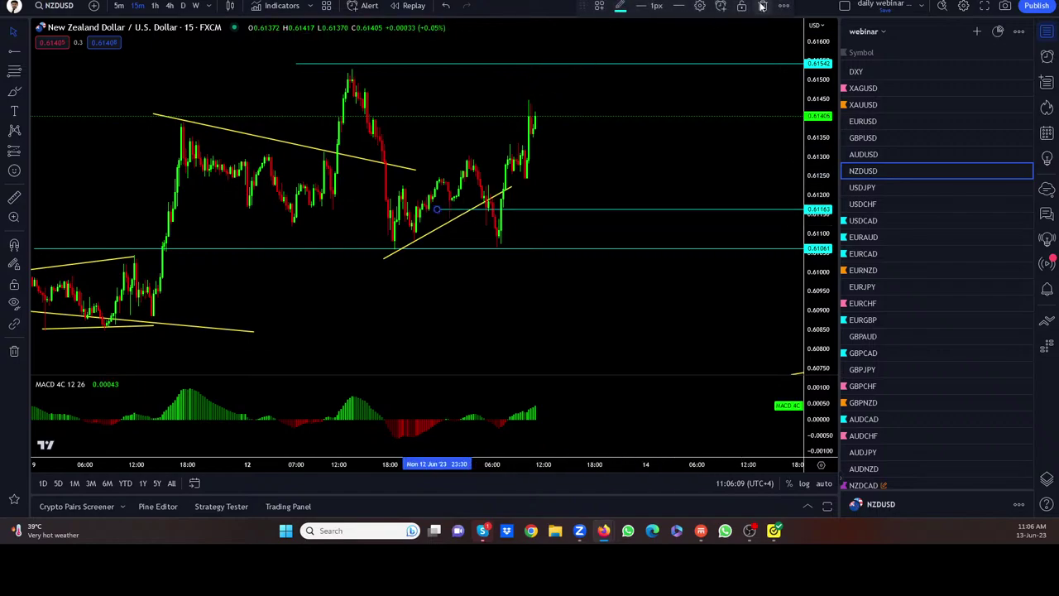
{"action": "key", "text": "Delete"}
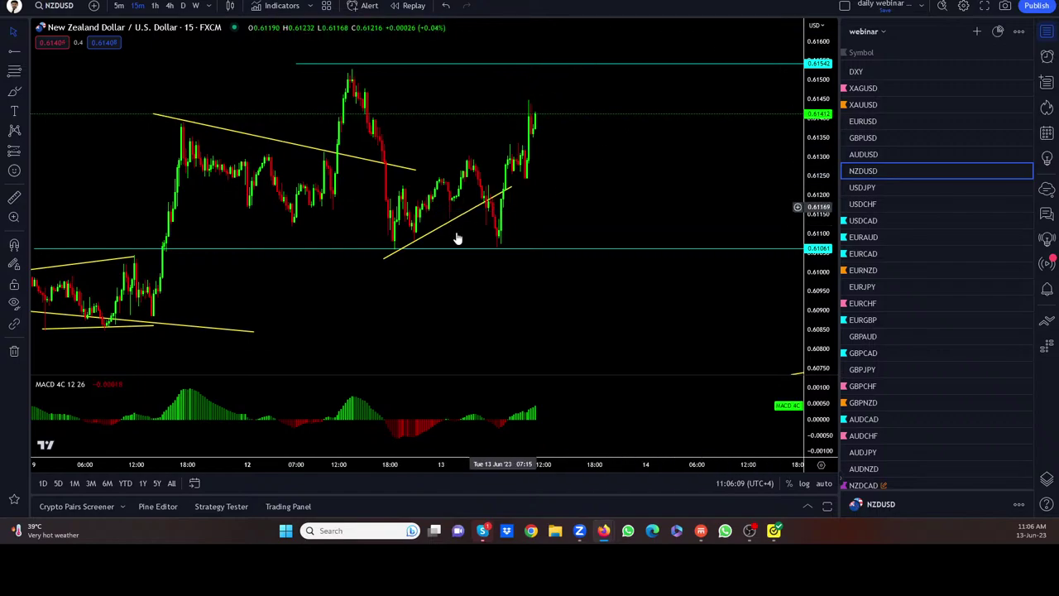
Delete the short rising trend line under NZDUSD's 12–13 June lows
{"action": "left_click_drag", "start_coordinate": [379, 218], "coordinate": [373, 186]}
{"action": "left_click", "coordinate": [378, 230]}
{"action": "left_click_drag", "start_coordinate": [377, 229], "coordinate": [384, 230]}
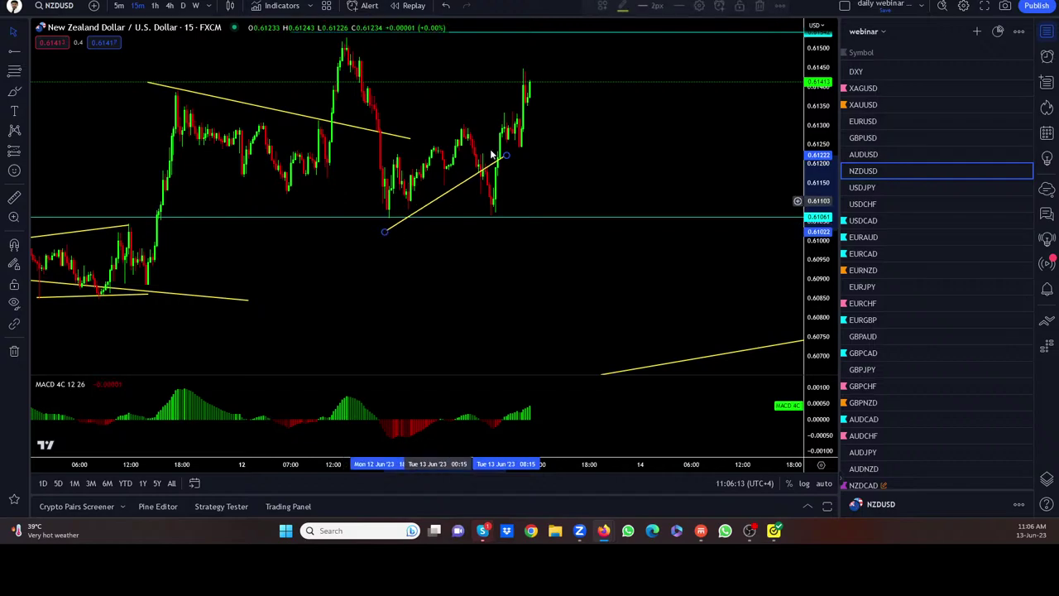
{"action": "left_click", "coordinate": [761, 6]}
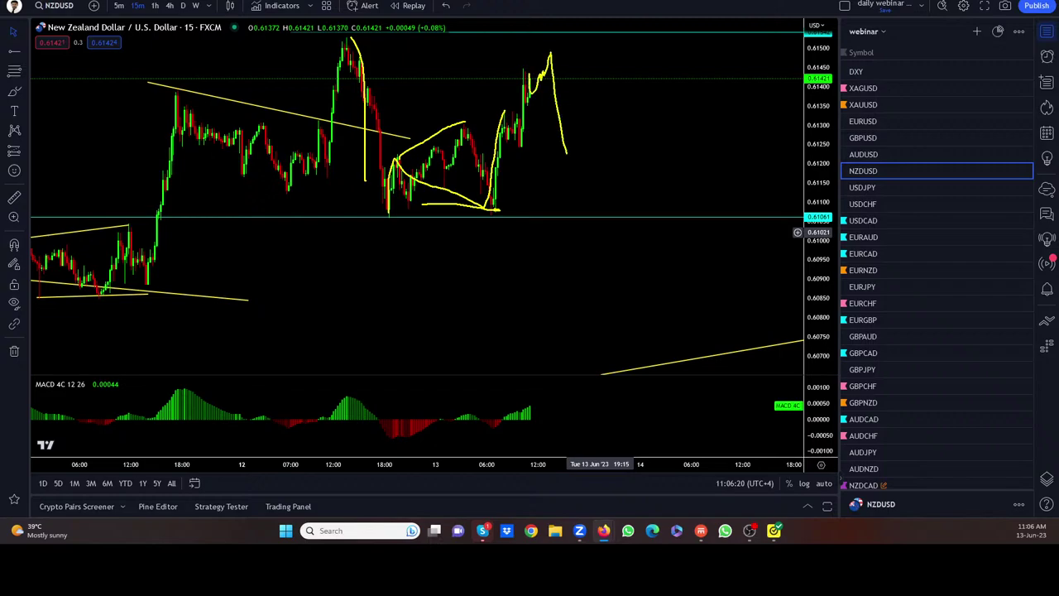
Sketch a temporary NZDUSD drop to the 0.61061 level and rally to the upper level, clear the strokes, and return to the 1-hour timeframe
{"action": "left_click_drag", "start_coordinate": [569, 208], "coordinate": [613, 66]}
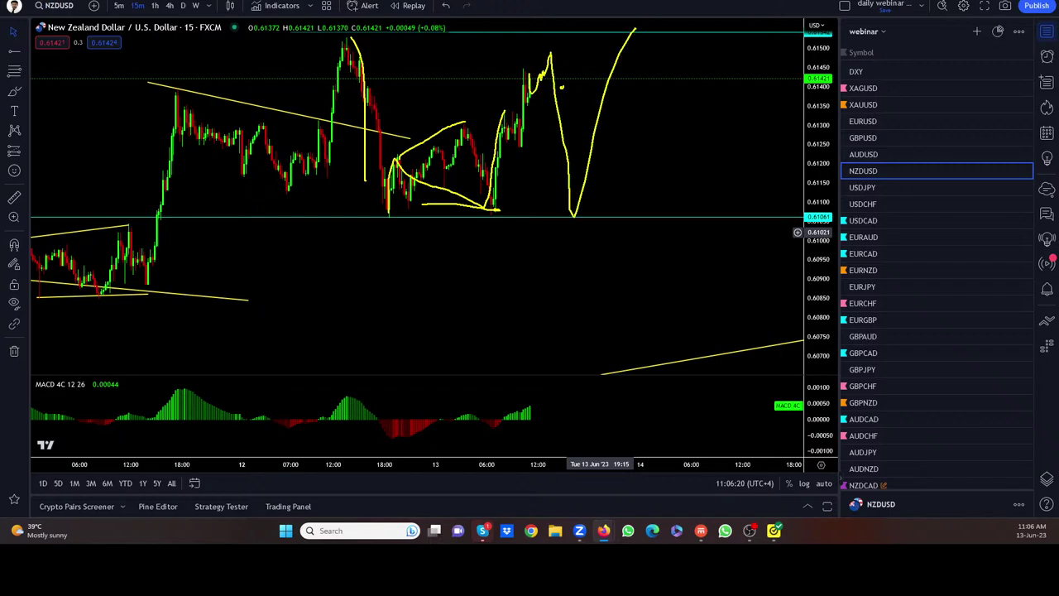
{"action": "key", "text": "Escape"}
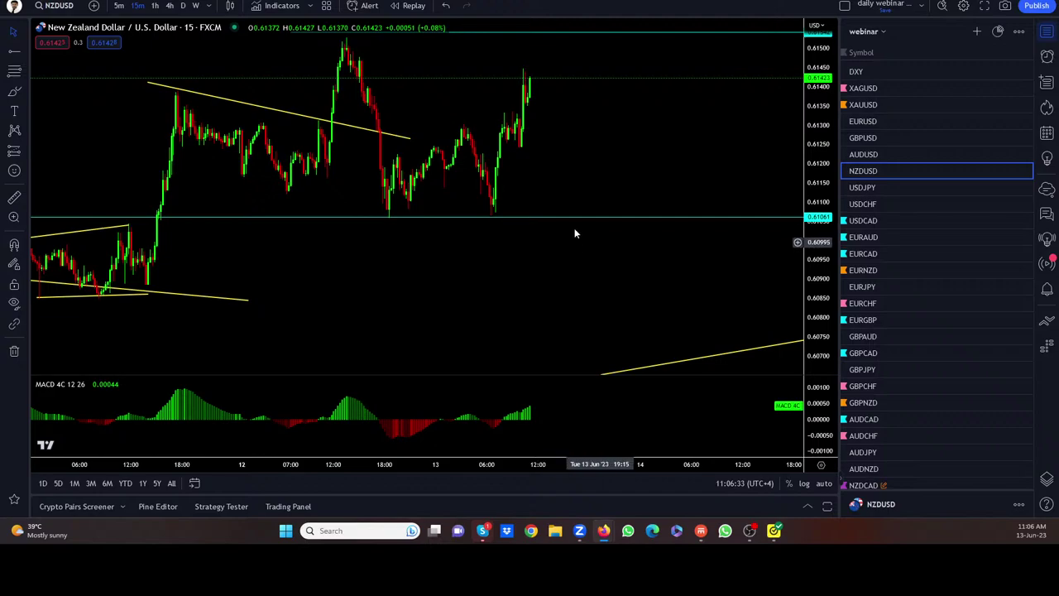
{"action": "left_click", "coordinate": [155, 6]}
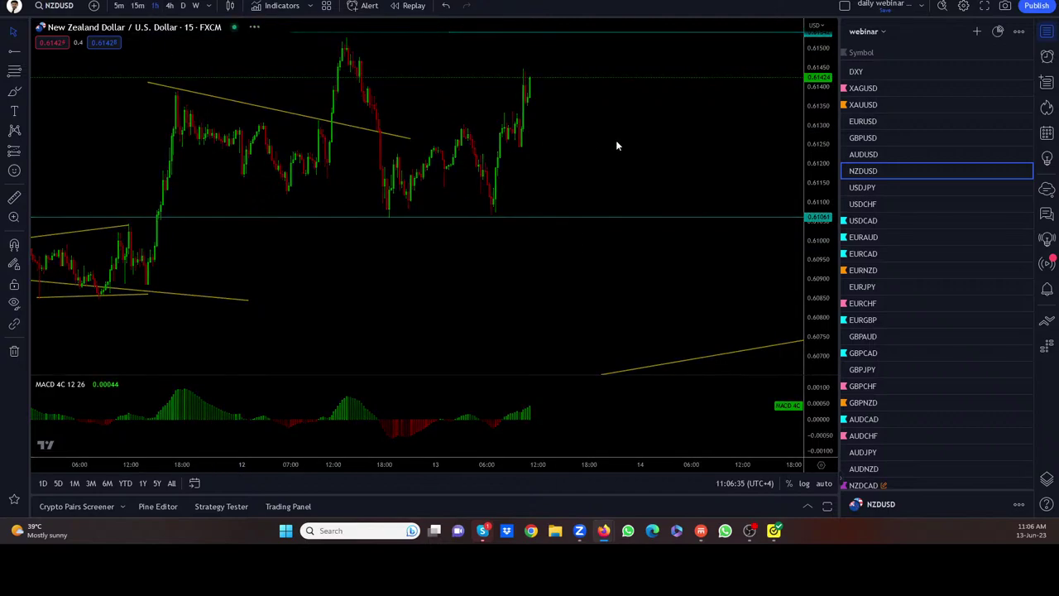
Sketch a temporary oval around NZDUSD's early-June consolidation and a projected range between 0.61542 and 0.61061 with an upward breakout, and clear the strokes
{"action": "scroll", "coordinate": [793, 294], "scroll_direction": "down", "scroll_amount": 3}
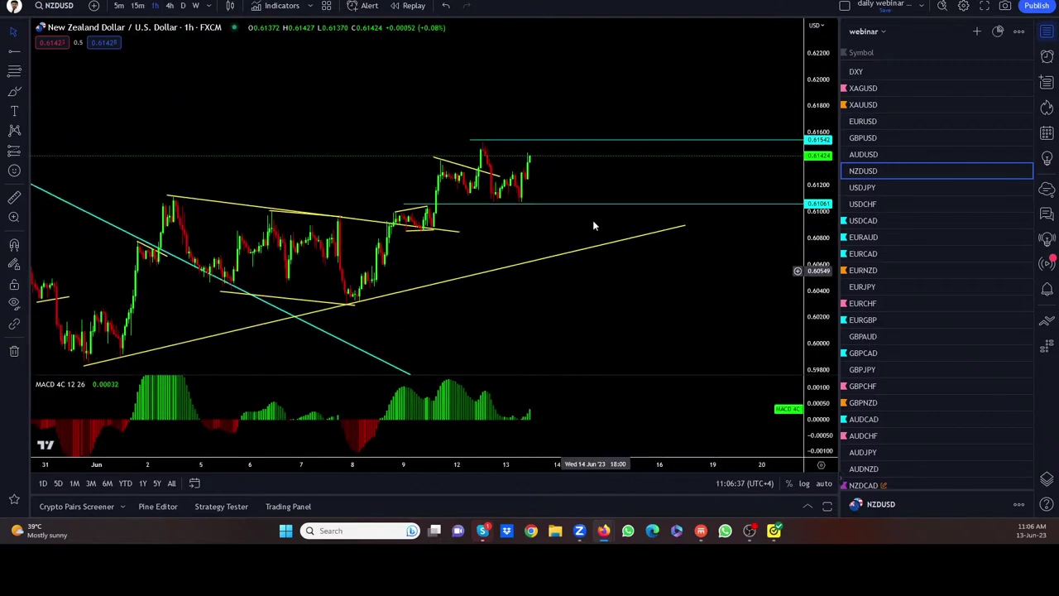
{"action": "scroll", "coordinate": [584, 220], "scroll_direction": "left", "scroll_amount": 5}
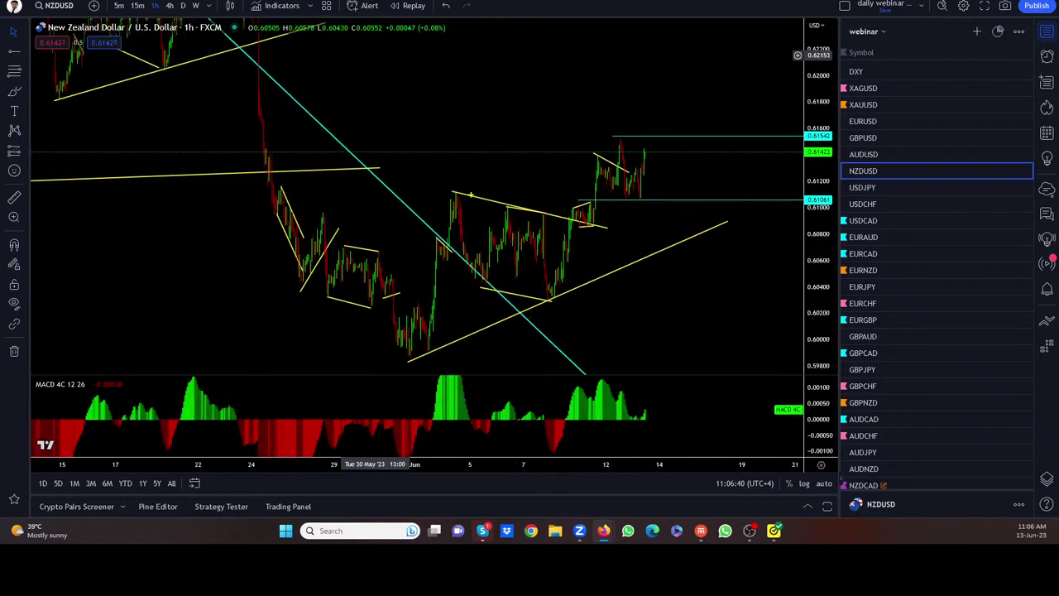
{"action": "mouse_move", "coordinate": [470, 195]}
{"action": "left_mouse_down"}
{"action": "mouse_move", "coordinate": [478, 256]}
{"action": "mouse_move", "coordinate": [610, 262]}
{"action": "left_mouse_up"}
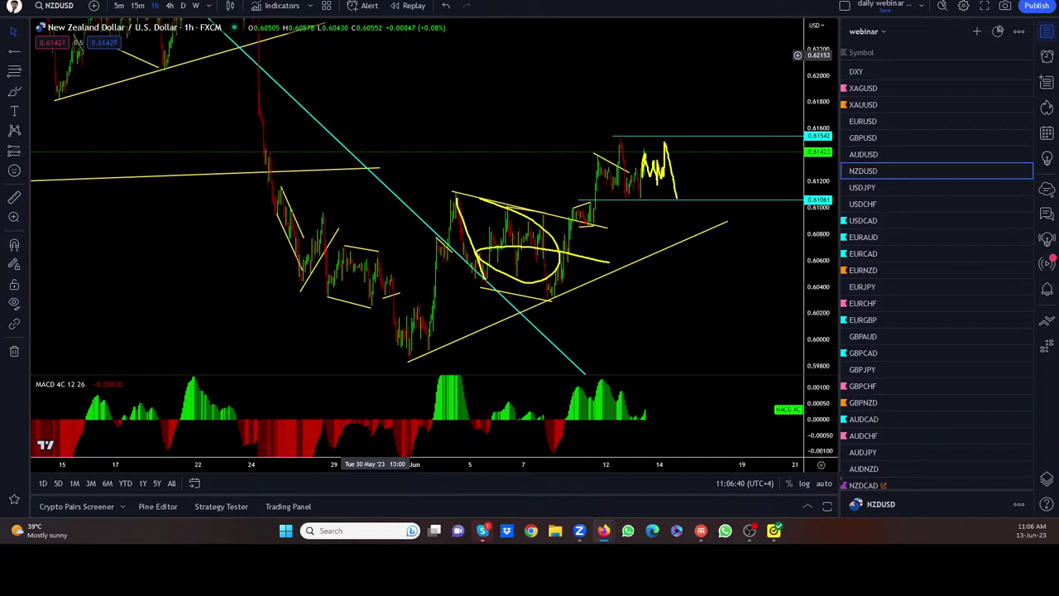
{"action": "left_click_drag", "start_coordinate": [677, 197], "coordinate": [699, 53]}
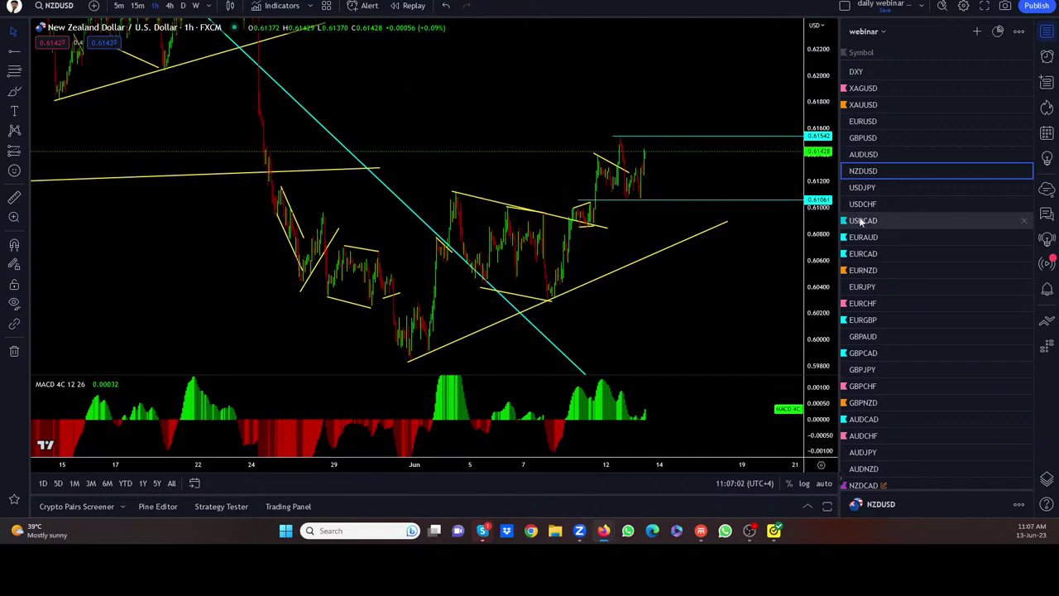
Open USDJPY's 1-hour chart and extend the latest short falling trend line to end at about 139.601
{"action": "left_click", "coordinate": [862, 187]}
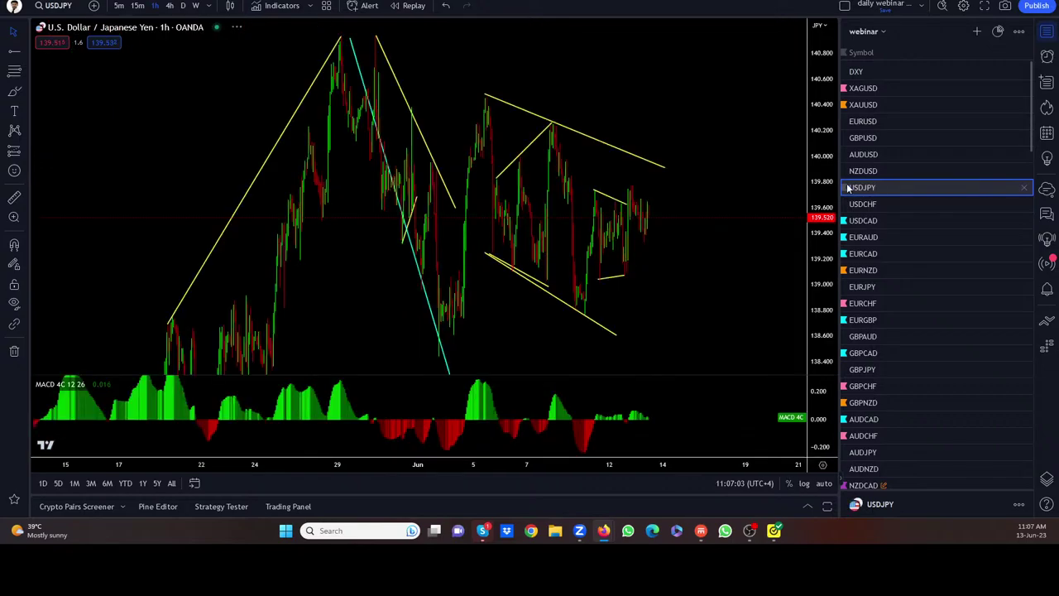
{"action": "scroll", "coordinate": [653, 165], "scroll_direction": "up", "scroll_amount": 5}
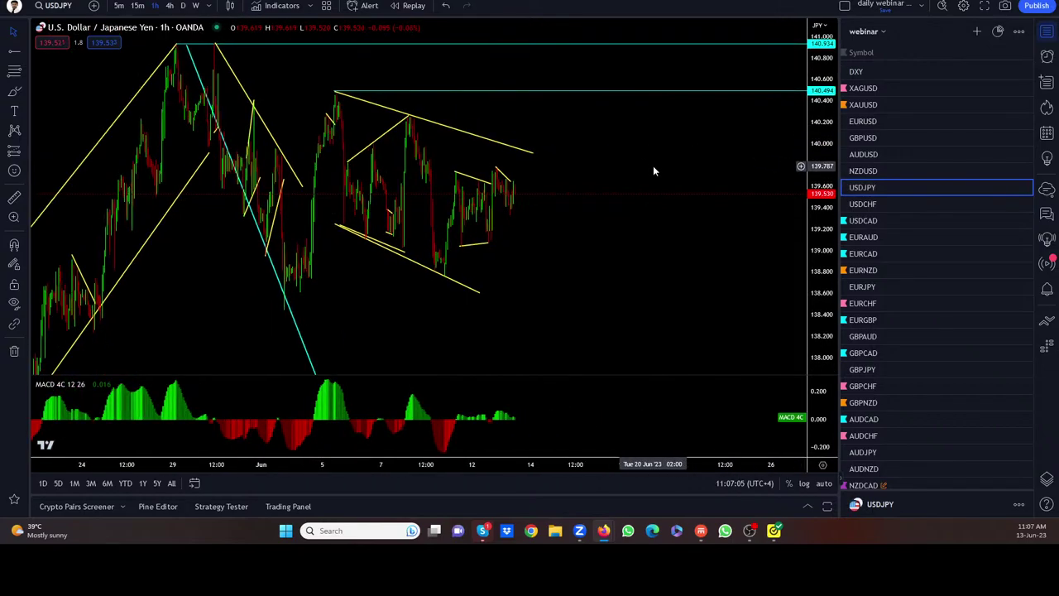
{"action": "left_click_drag", "start_coordinate": [490, 244], "coordinate": [504, 243]}
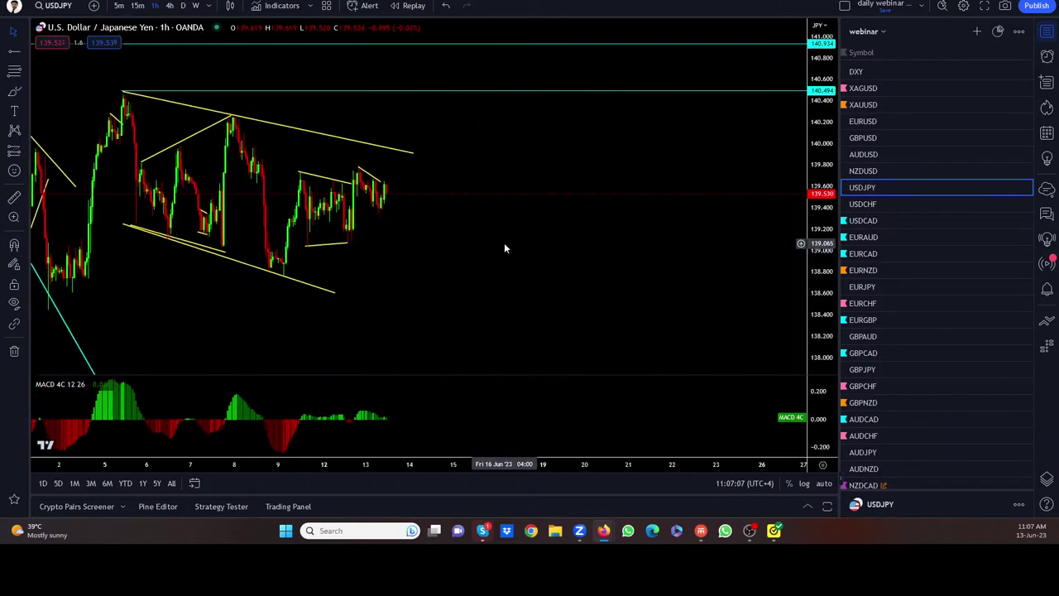
{"action": "left_click", "coordinate": [392, 188]}
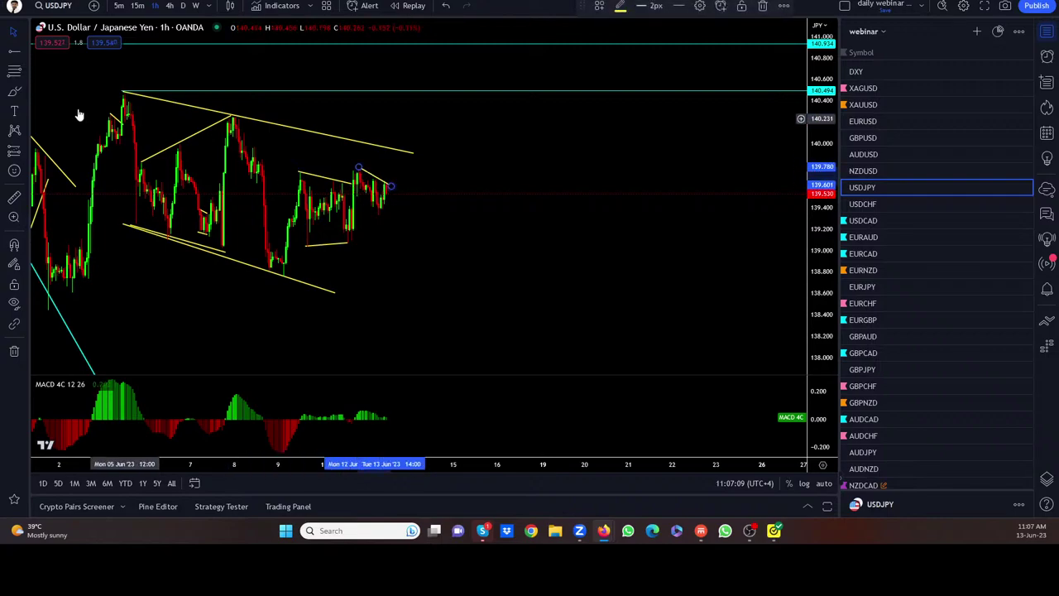
Draw an upward arrow on USDJPY from about 139.668 and stretch its tip to about 139.972 at the long falling trend line
{"action": "left_click", "coordinate": [24, 56]}
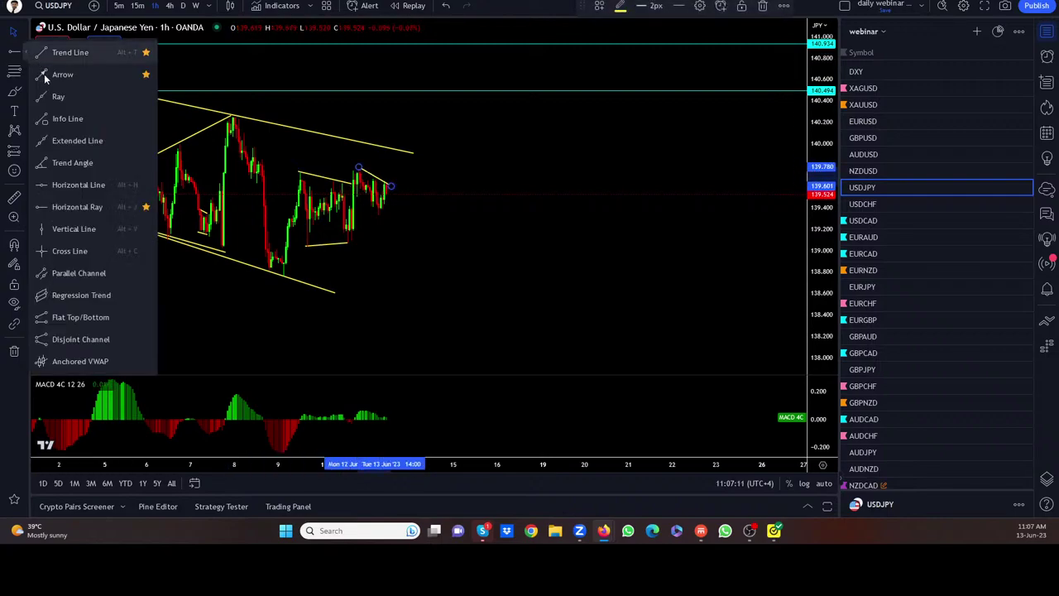
{"action": "left_click", "coordinate": [66, 52]}
{"action": "left_click", "coordinate": [388, 182]}
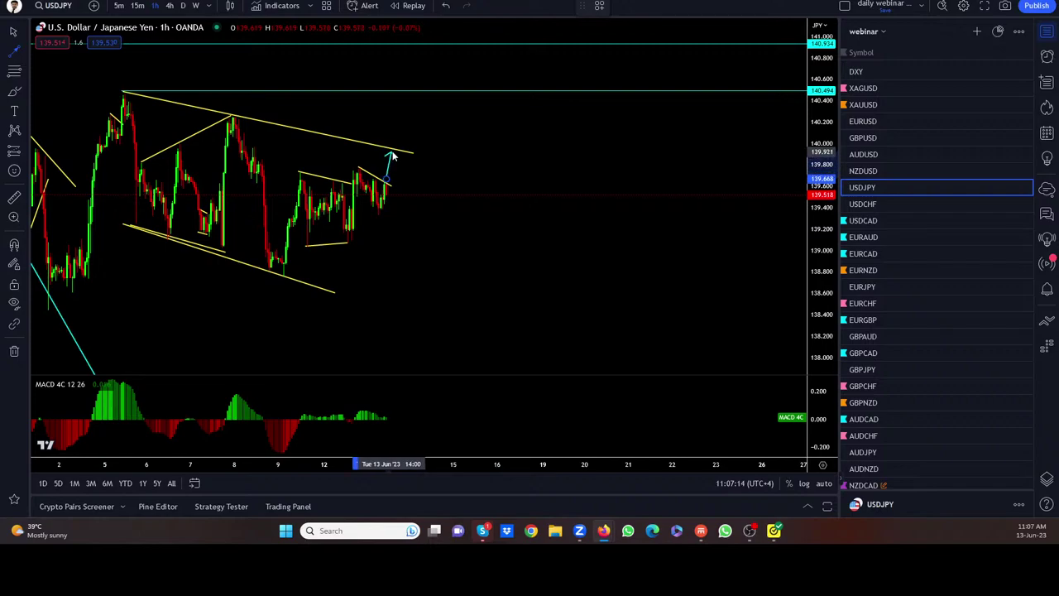
{"action": "left_click", "coordinate": [390, 151]}
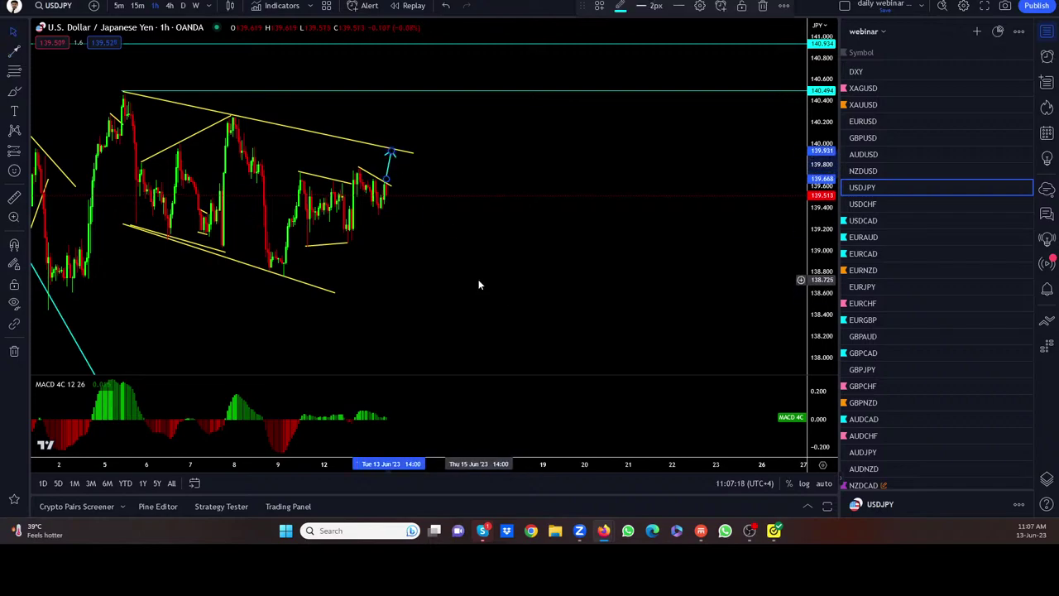
{"action": "left_click_drag", "start_coordinate": [537, 272], "coordinate": [657, 253]}
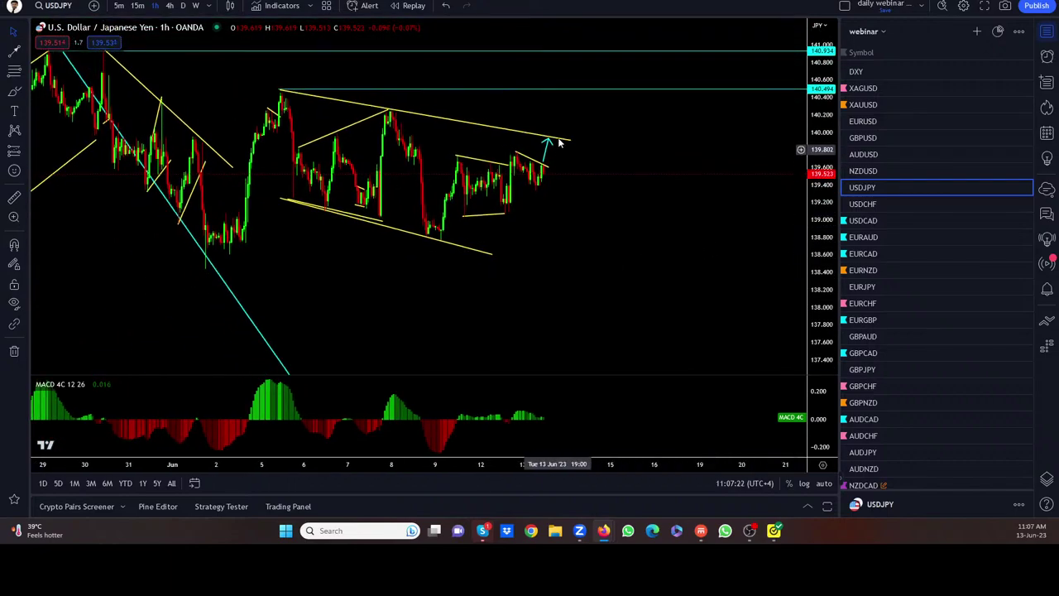
{"action": "mouse_move", "coordinate": [548, 139]}
{"action": "left_mouse_down"}
{"action": "mouse_move", "coordinate": [573, 97]}
{"action": "mouse_move", "coordinate": [550, 136]}
{"action": "left_mouse_up"}
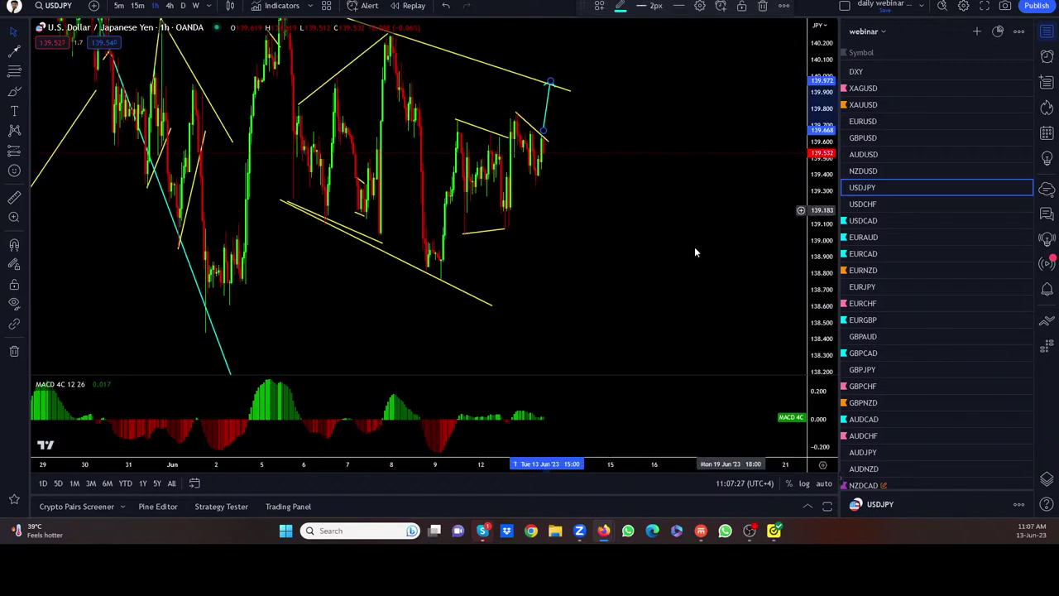
Sketch temporary swings along USDJPY's June channel with breakout and drop-then-rally scenarios, and clear the strokes
{"action": "left_click_drag", "start_coordinate": [719, 276], "coordinate": [768, 272]}
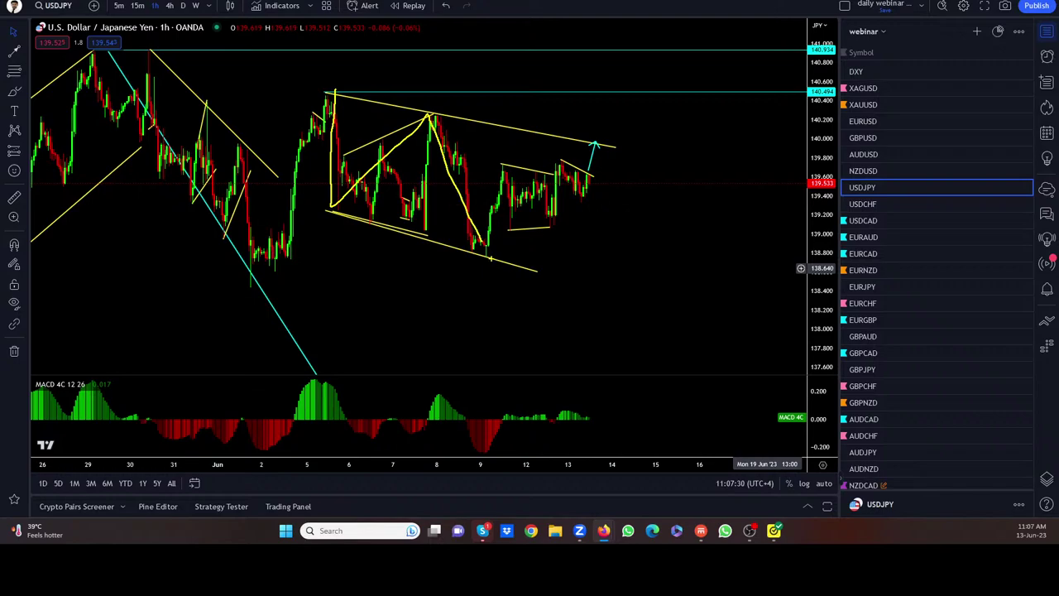
{"action": "left_click_drag", "start_coordinate": [491, 258], "coordinate": [322, 183]}
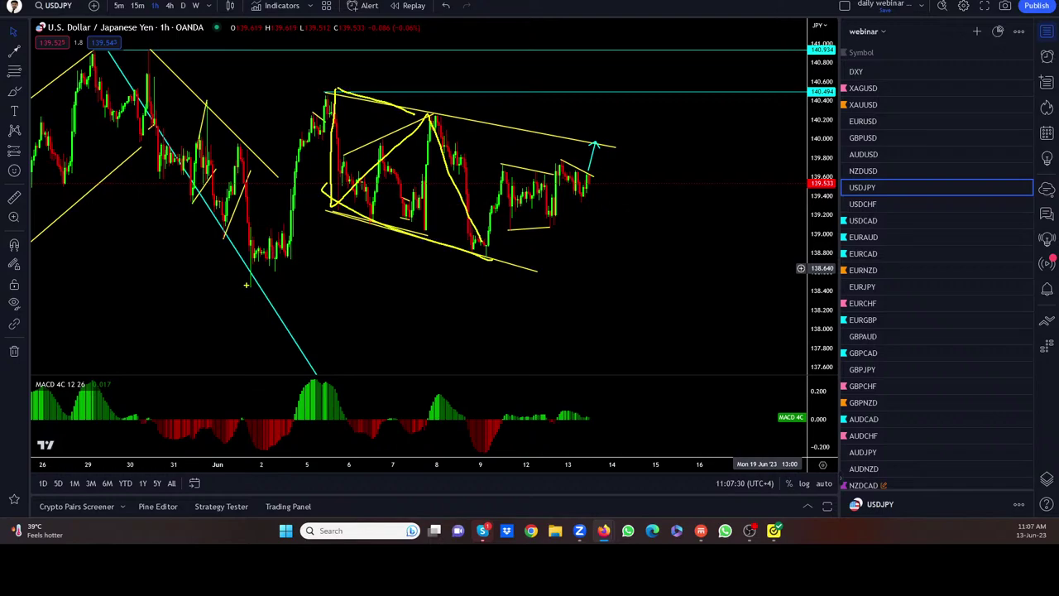
{"action": "left_click_drag", "start_coordinate": [245, 285], "coordinate": [336, 86]}
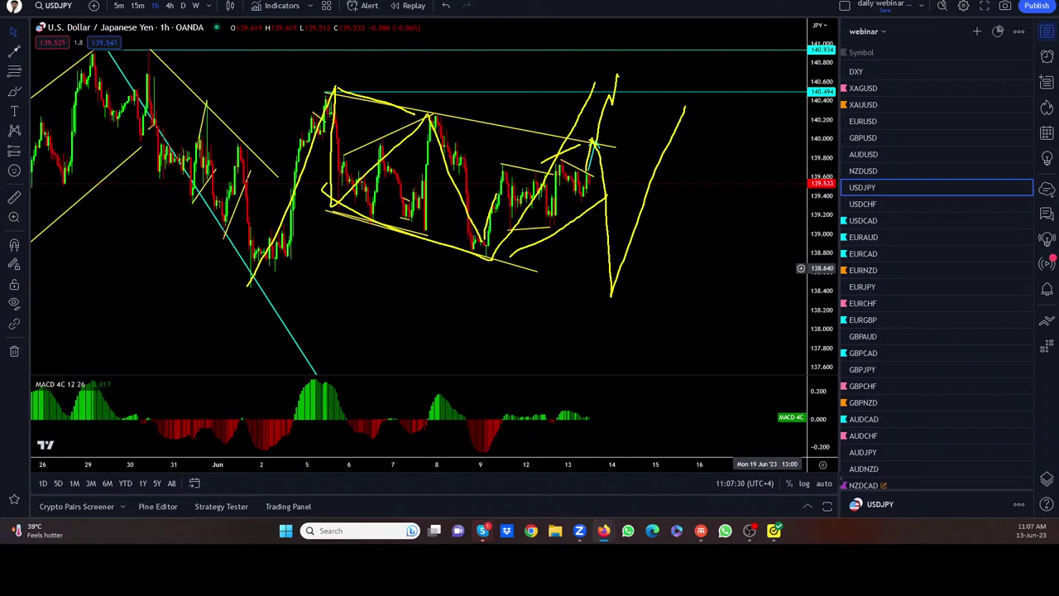
{"action": "key", "text": "Escape"}
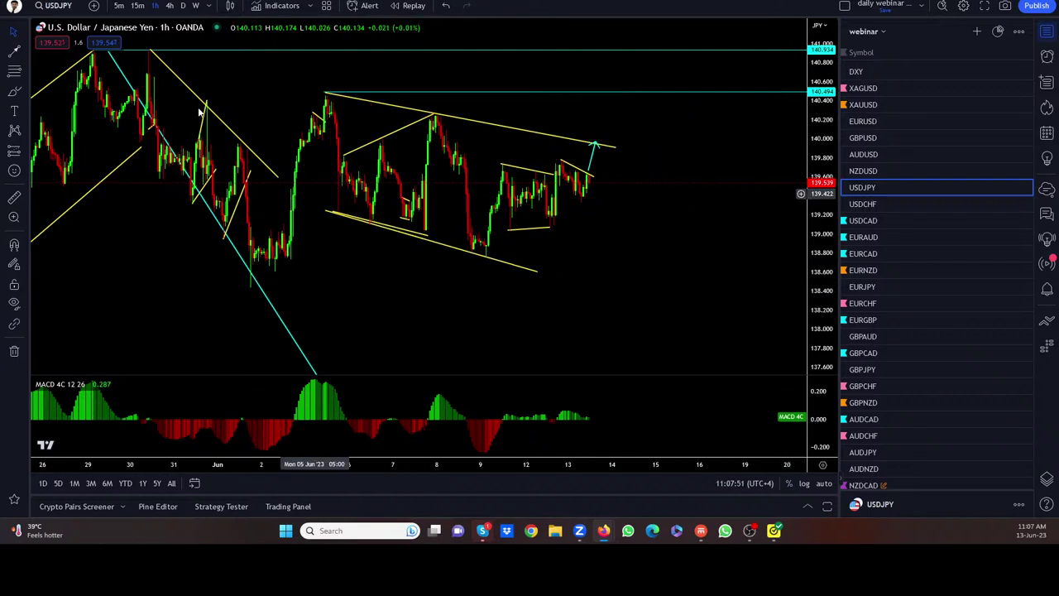
Switch USDJPY to the 15-minute timeframe
{"action": "key", "text": "1"}
{"action": "key", "text": "5"}
{"action": "key", "text": "Return"}
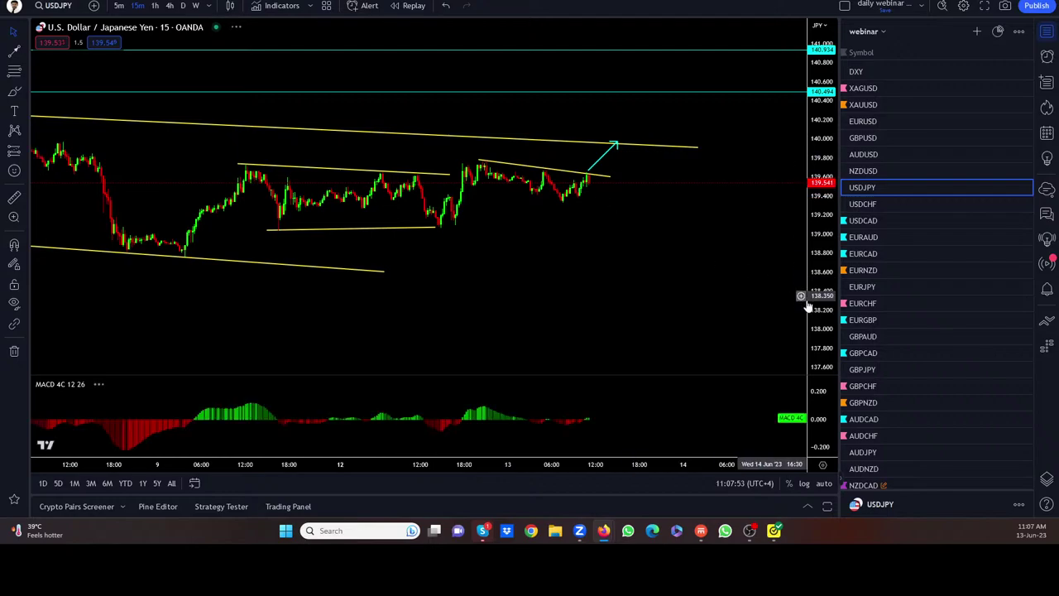
Place a horizontal ray on USDJPY at about 139.695 above the latest falling trend line and shift the upward arrow's tip slightly earlier
{"action": "scroll", "coordinate": [742, 238], "scroll_direction": "up", "scroll_amount": 3}
{"action": "scroll", "coordinate": [671, 246], "scroll_direction": "up", "scroll_amount": 1}
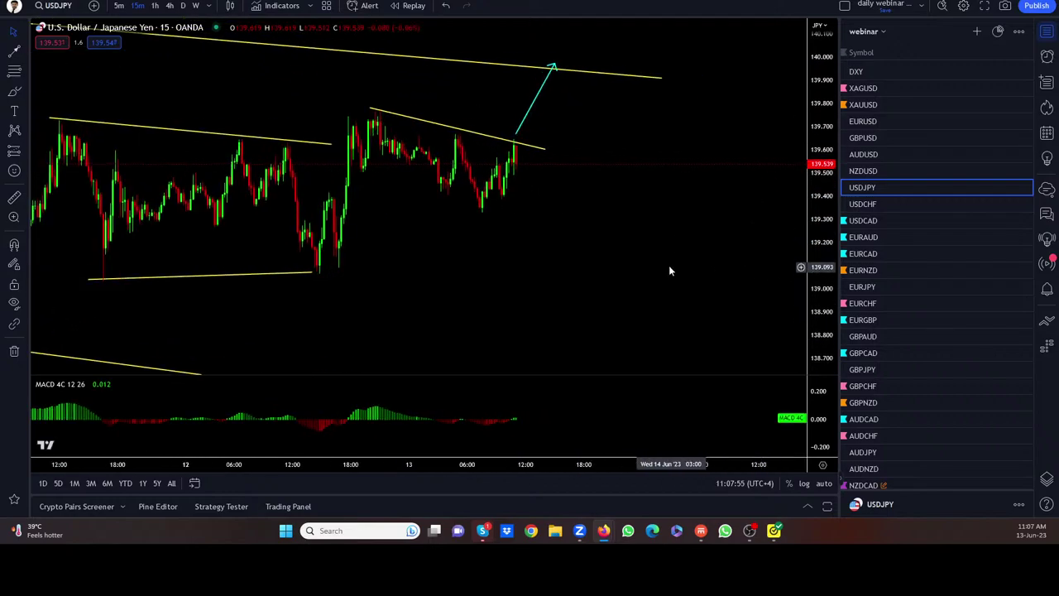
{"action": "left_click", "coordinate": [367, 110]}
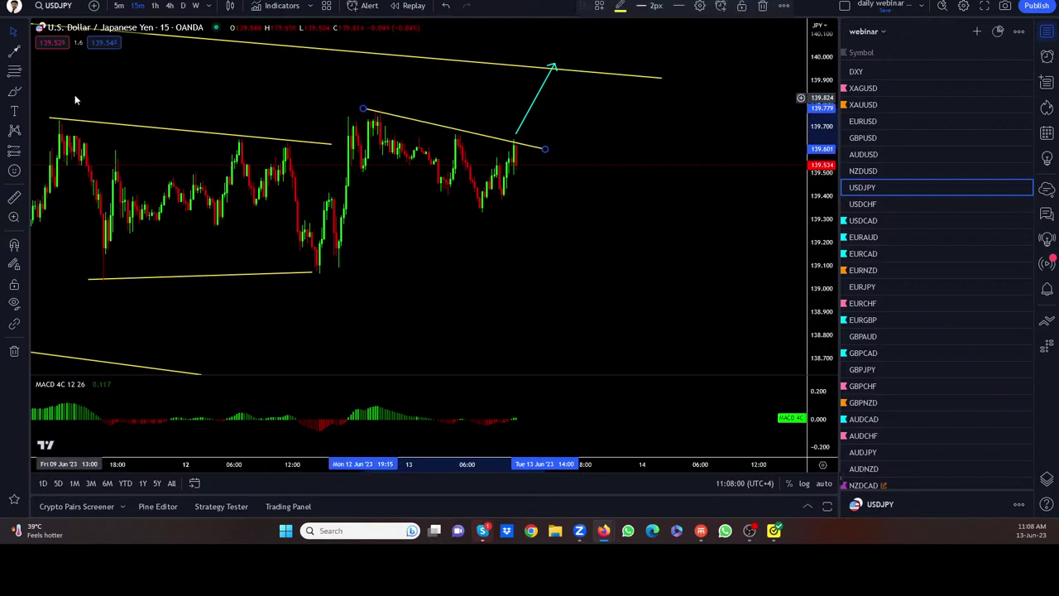
{"action": "left_click", "coordinate": [23, 51]}
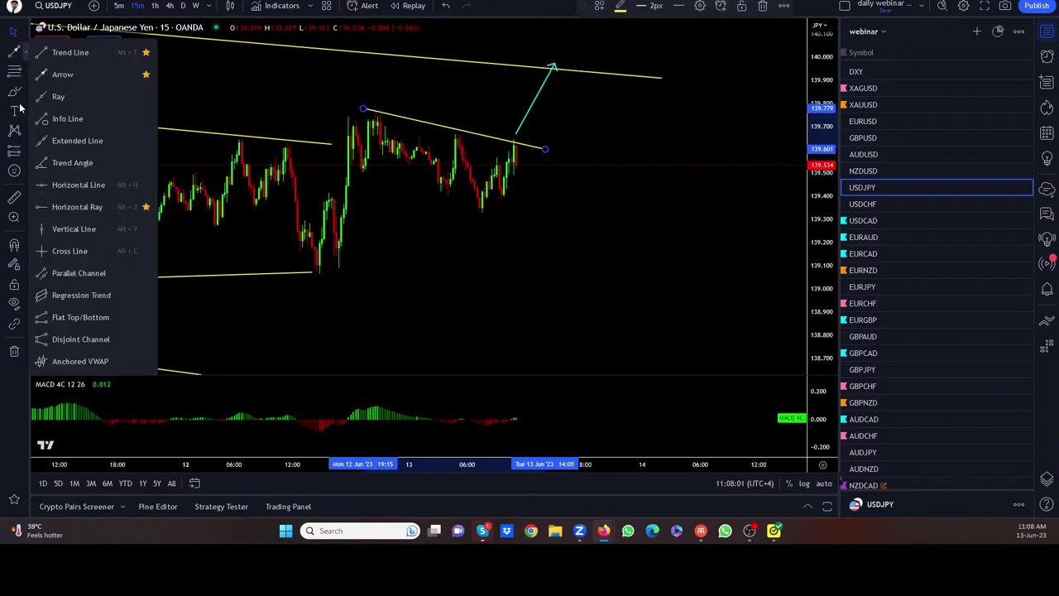
{"action": "left_click", "coordinate": [37, 206]}
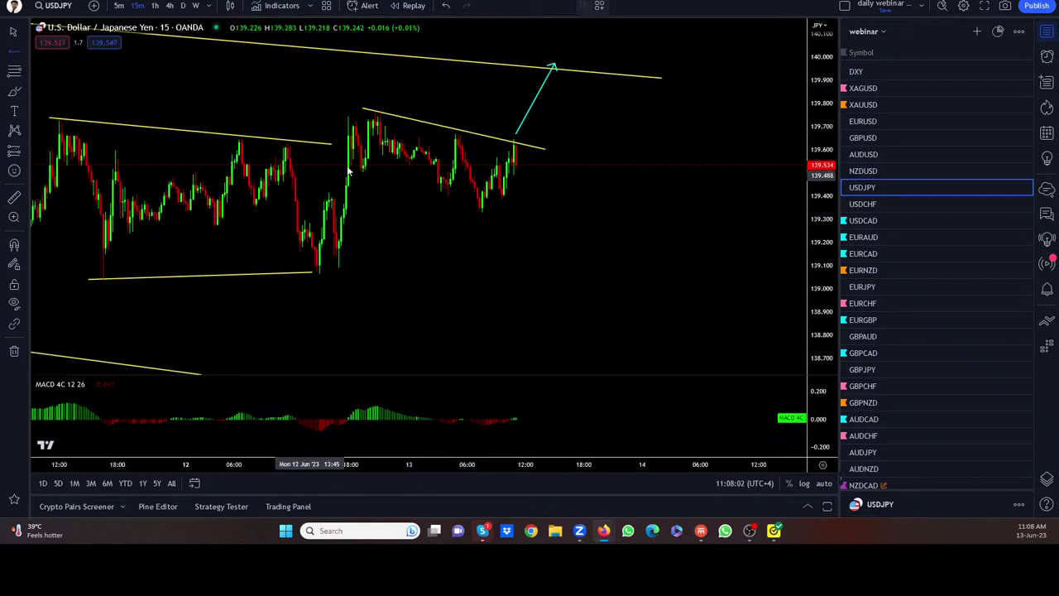
{"action": "left_click", "coordinate": [431, 124]}
{"action": "left_click_drag", "start_coordinate": [436, 130], "coordinate": [435, 127]}
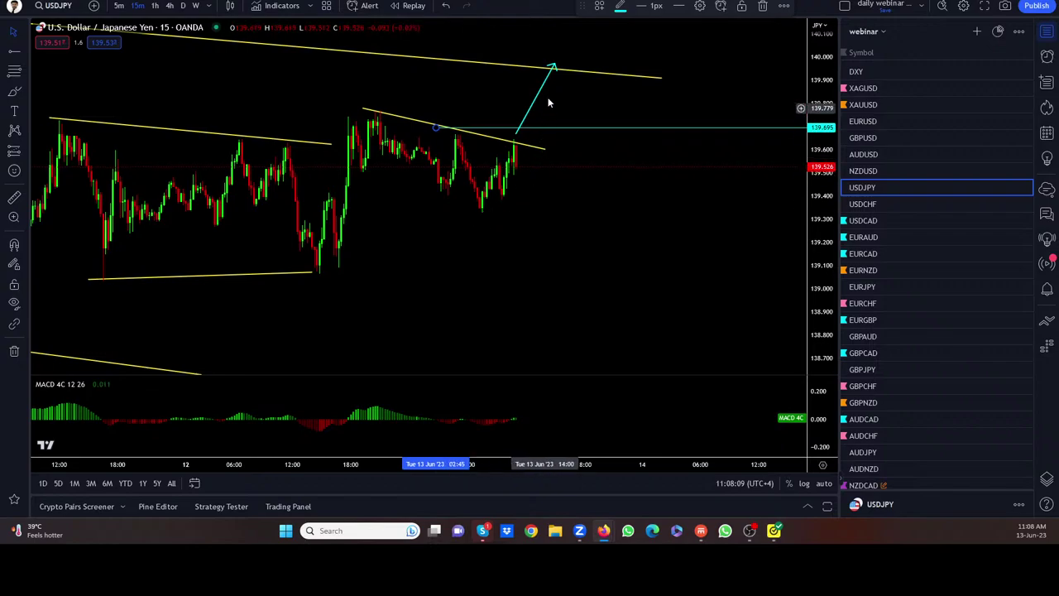
{"action": "left_click_drag", "start_coordinate": [553, 66], "coordinate": [544, 67]}
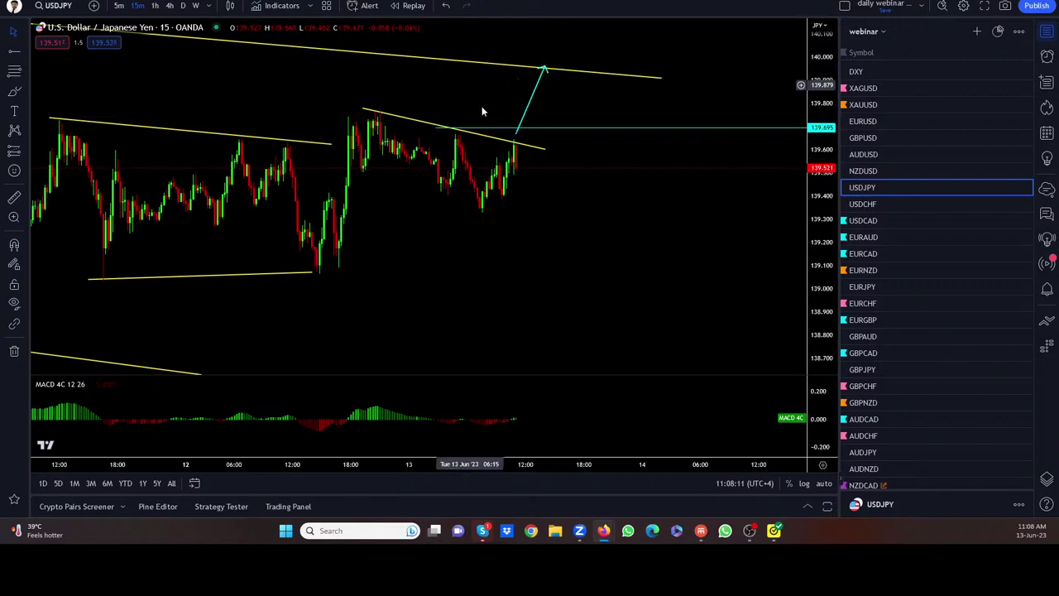
{"action": "left_click_drag", "start_coordinate": [482, 106], "coordinate": [503, 154]}
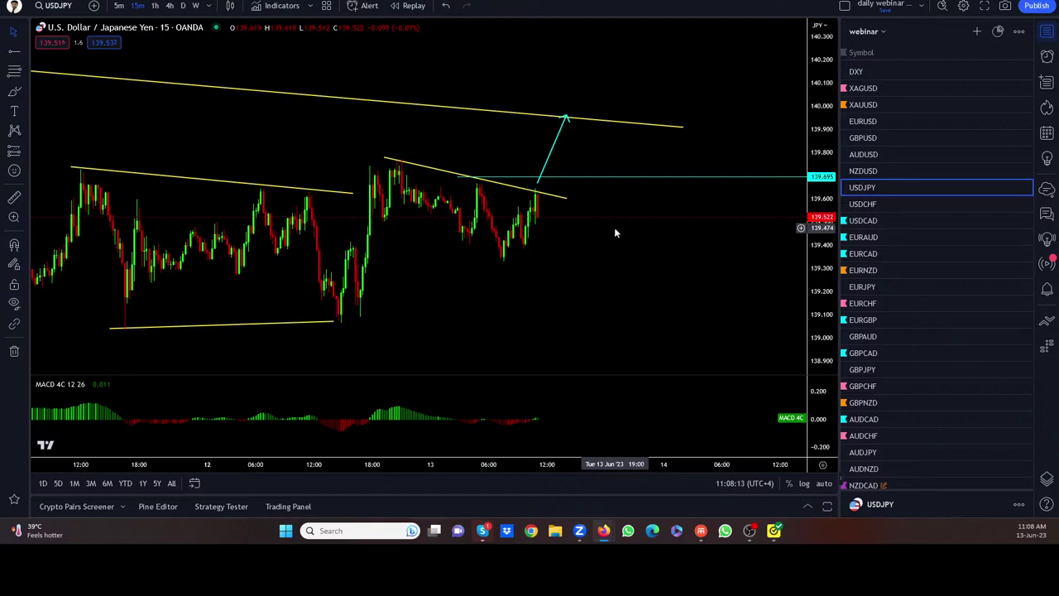
Sketch temporary breakout, pullback and sharp-drop scenarios around USDJPY's 139.695 level, and clear the strokes
{"action": "key", "text": "1"}
{"action": "key", "text": "Escape"}
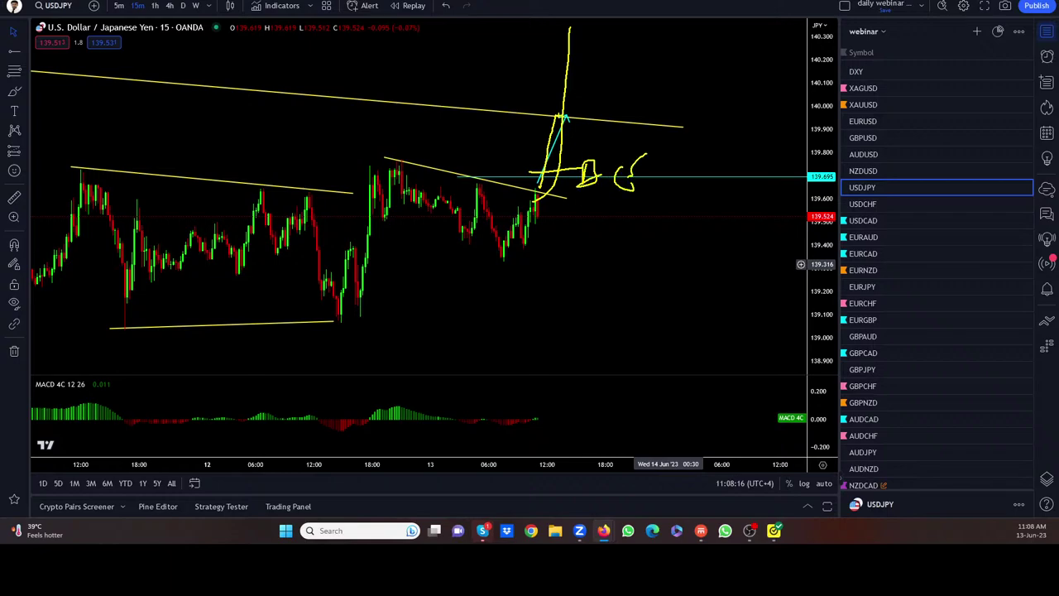
{"action": "left_click_drag", "start_coordinate": [614, 194], "coordinate": [650, 382]}
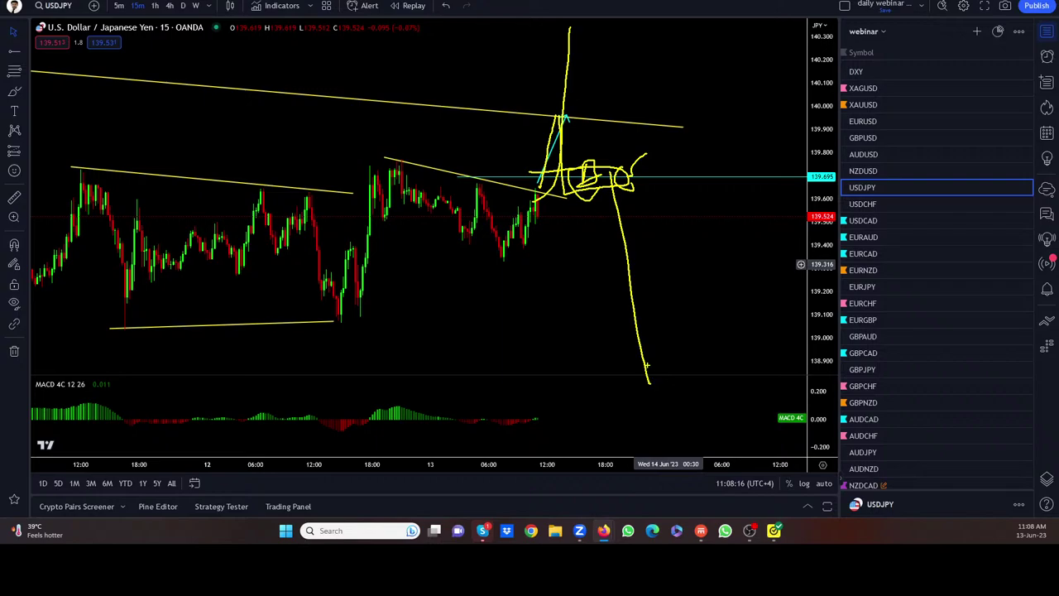
{"action": "key", "text": "Escape"}
Extend USDJPY's short lower trend line on the 15-minute chart to end at about 139.047
{"action": "scroll", "coordinate": [667, 248], "scroll_direction": "down", "scroll_amount": 3}
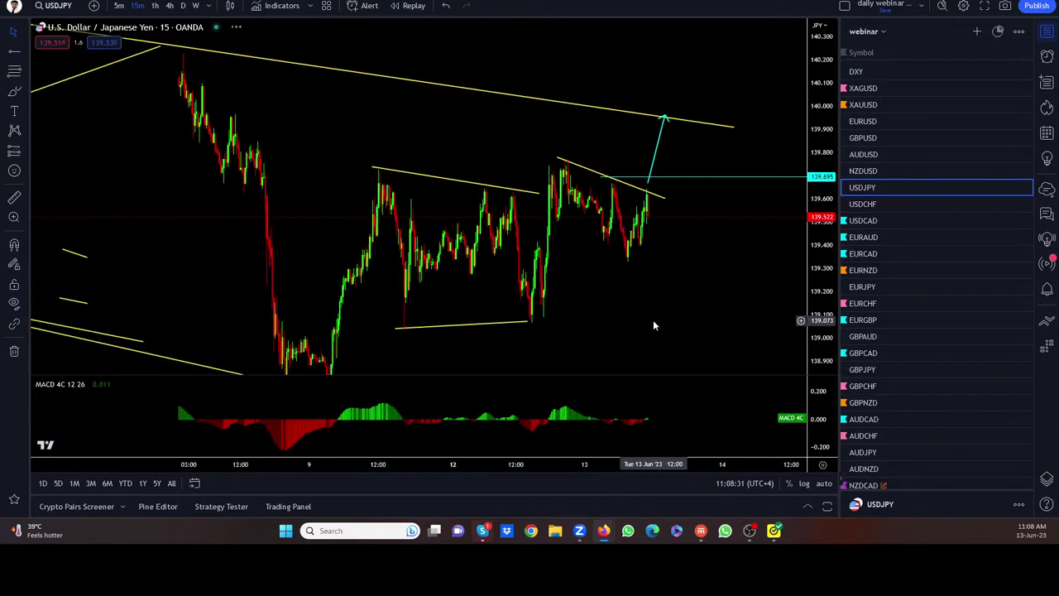
{"action": "left_click_drag", "start_coordinate": [529, 310], "coordinate": [536, 314]}
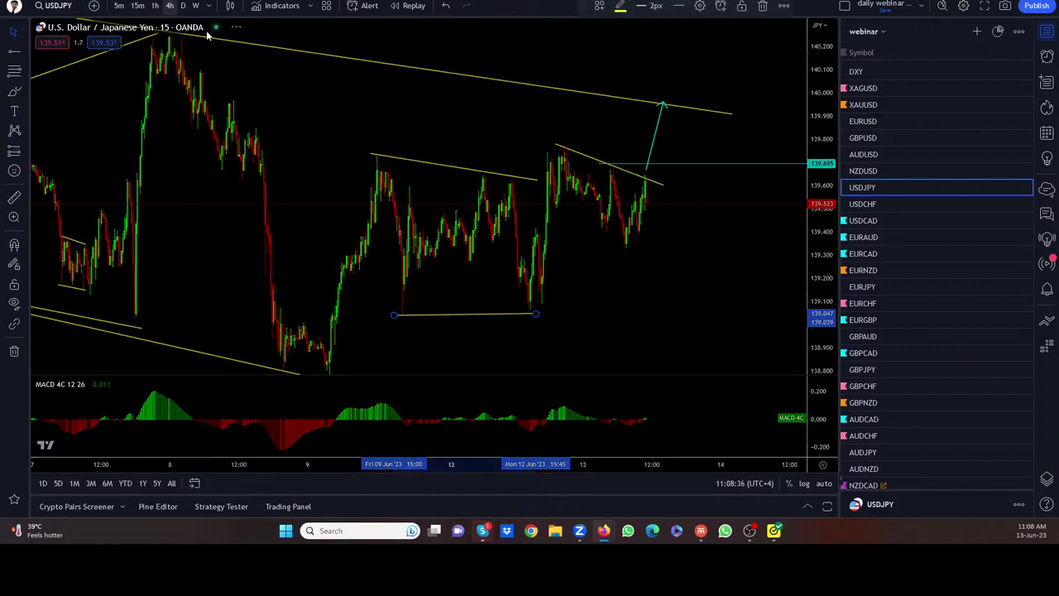
On USDJPY's 1-hour chart, extend the June channel's upper line to about 139.901 on 14 June and lower line to about 138.255 on 15 June
{"action": "left_click", "coordinate": [154, 6]}
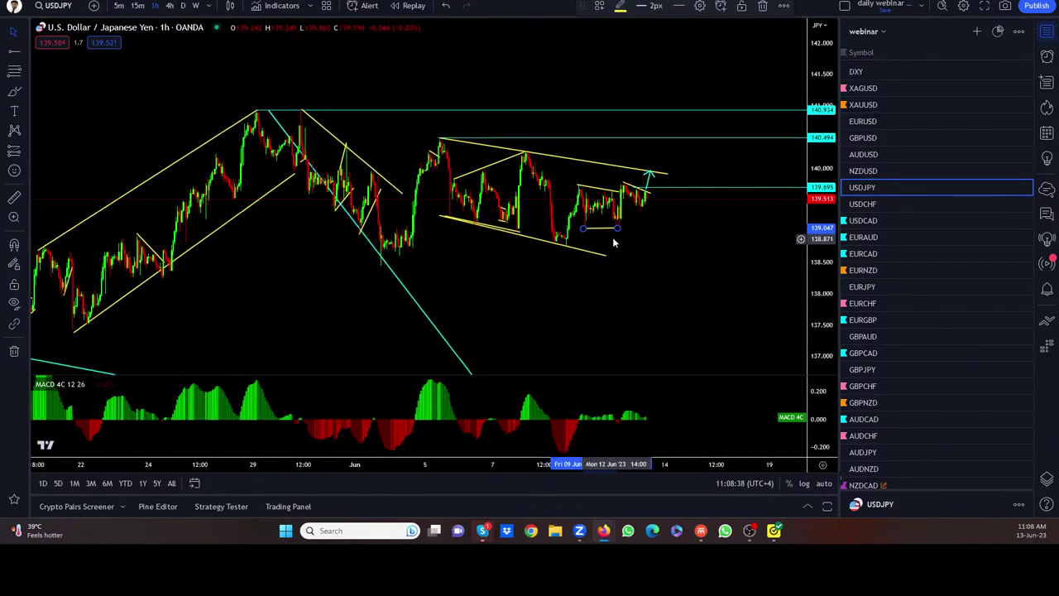
{"action": "left_click_drag", "start_coordinate": [609, 256], "coordinate": [568, 246]}
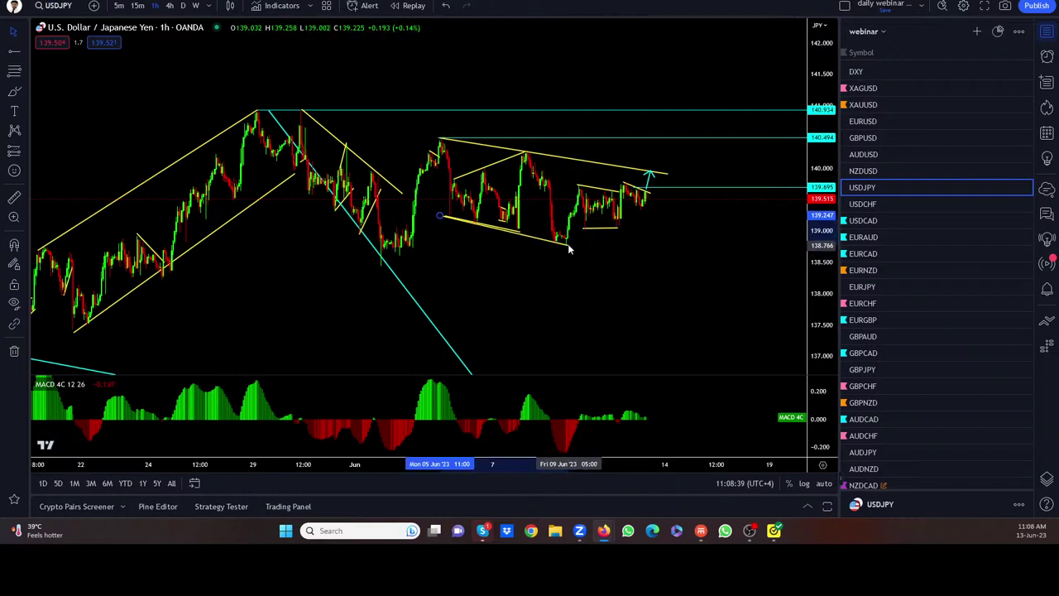
{"action": "left_click_drag", "start_coordinate": [664, 173], "coordinate": [531, 150]}
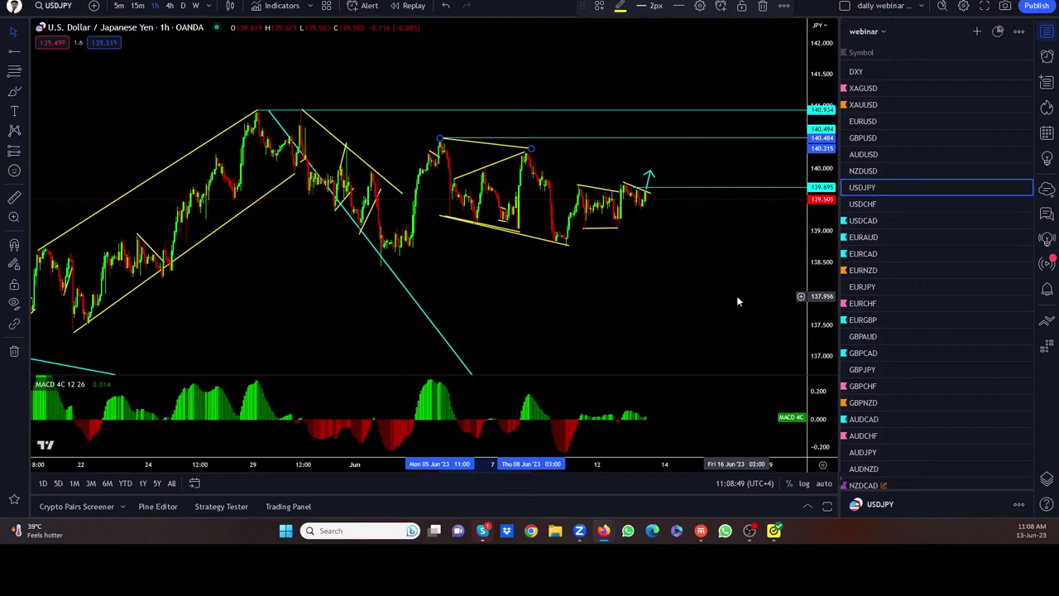
{"action": "left_click_drag", "start_coordinate": [531, 149], "coordinate": [695, 175]}
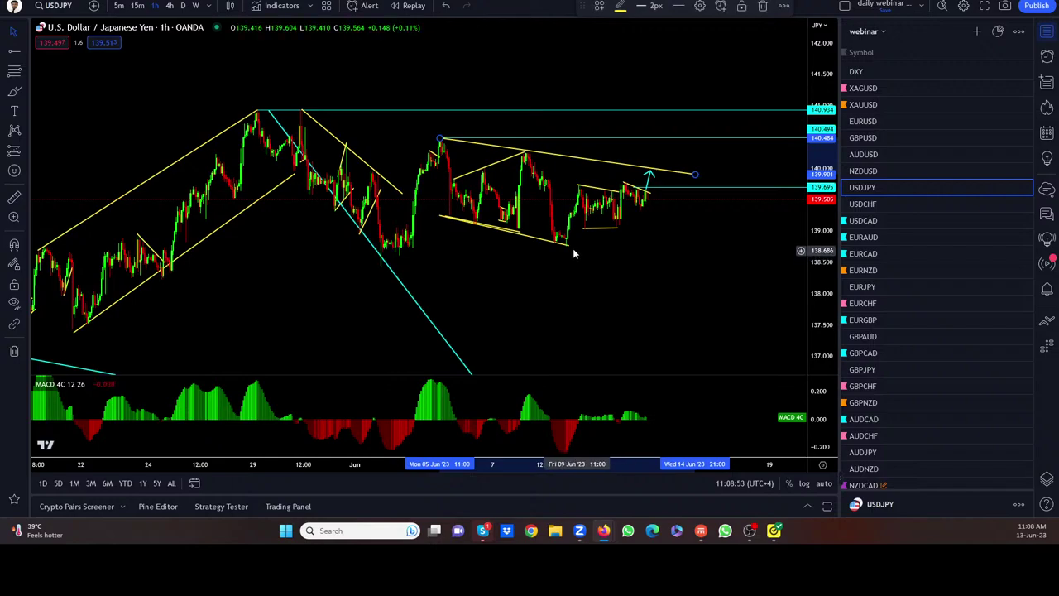
{"action": "left_click_drag", "start_coordinate": [570, 246], "coordinate": [698, 276]}
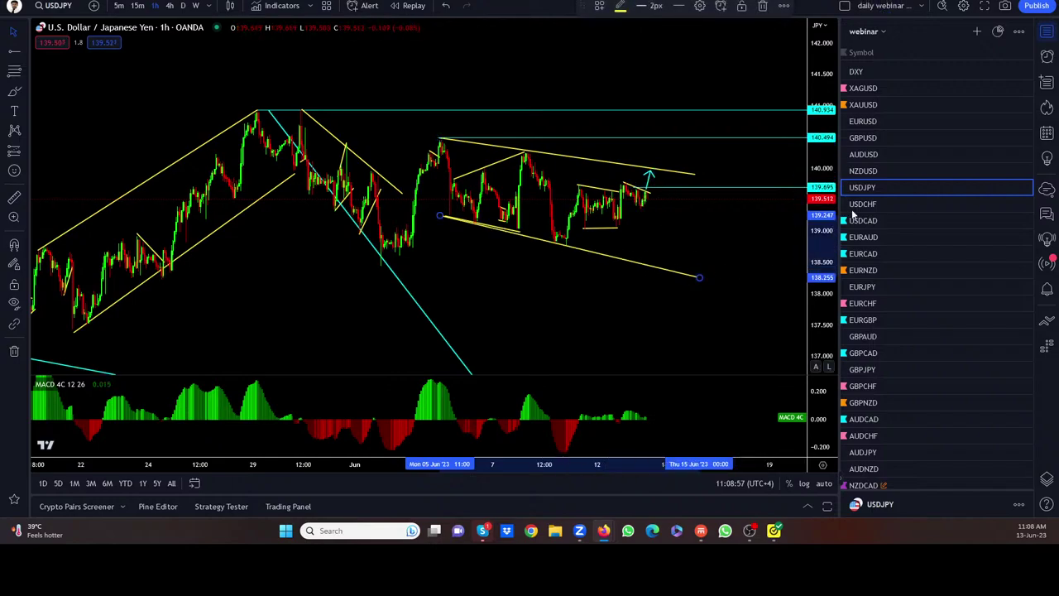
Flag USDJPY purple in the watchlist
{"action": "mouse_move", "coordinate": [846, 190]}
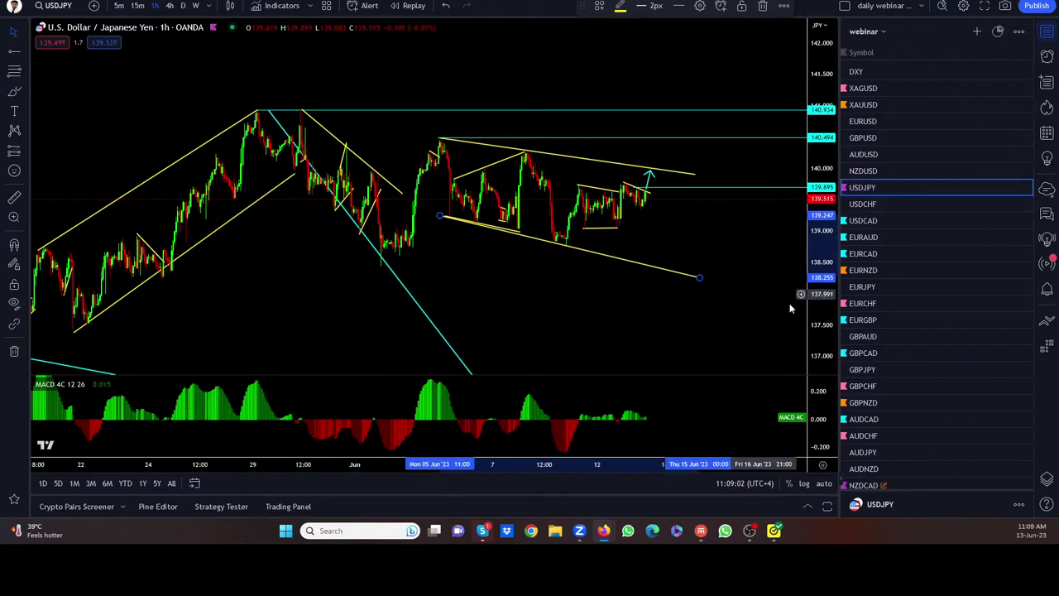
Add a long position on USDJPY with entry at about 139.693, stop at about 139.306 and target at about 140.545
{"action": "scroll", "coordinate": [740, 223], "scroll_direction": "up", "scroll_amount": 5}
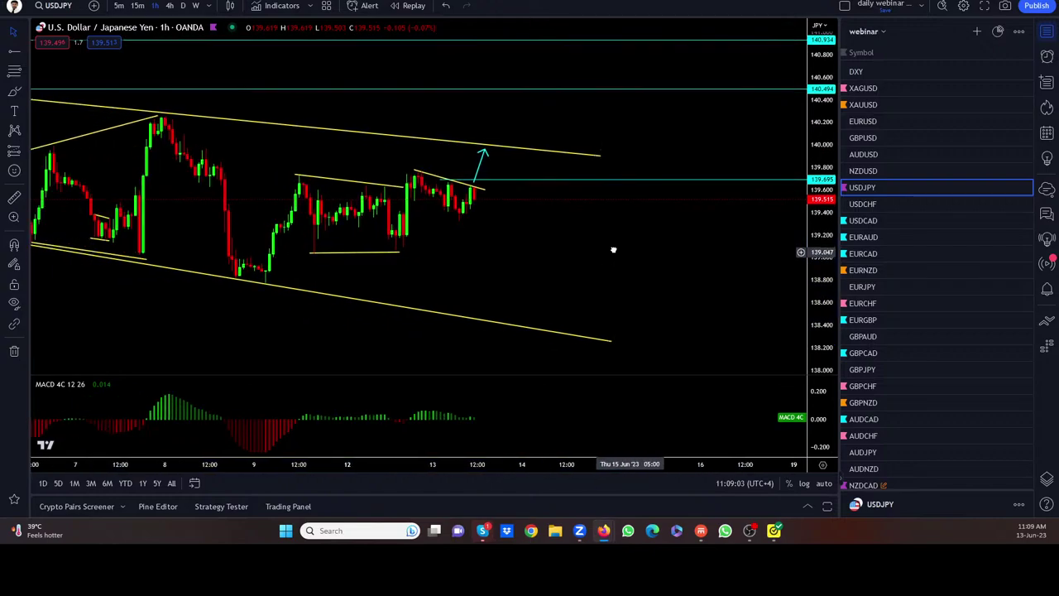
{"action": "left_click", "coordinate": [25, 152]}
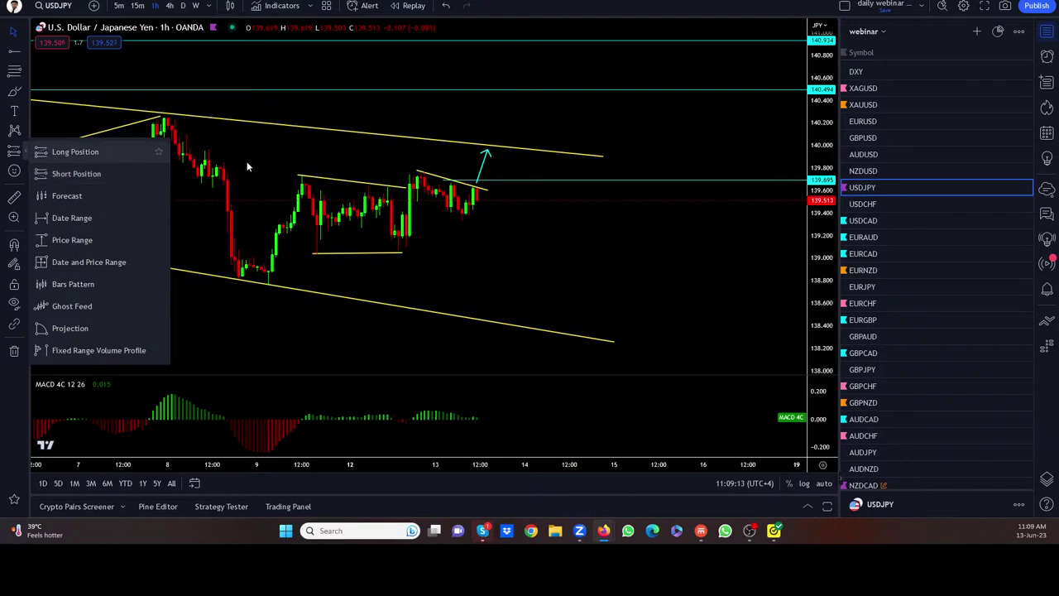
{"action": "left_click", "coordinate": [466, 184]}
{"action": "left_click", "coordinate": [466, 183]}
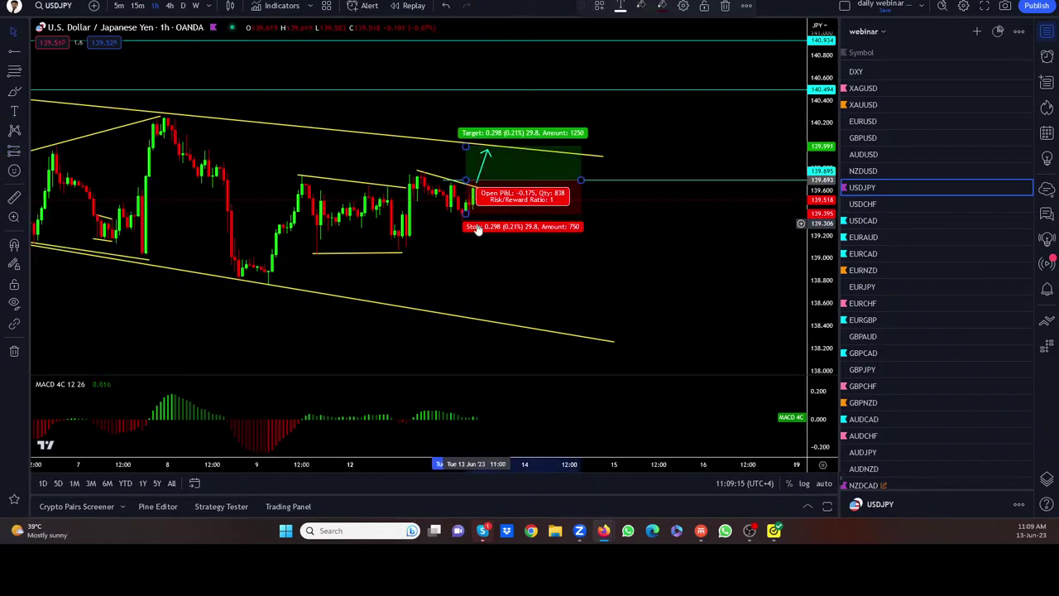
{"action": "left_click_drag", "start_coordinate": [464, 218], "coordinate": [455, 227]}
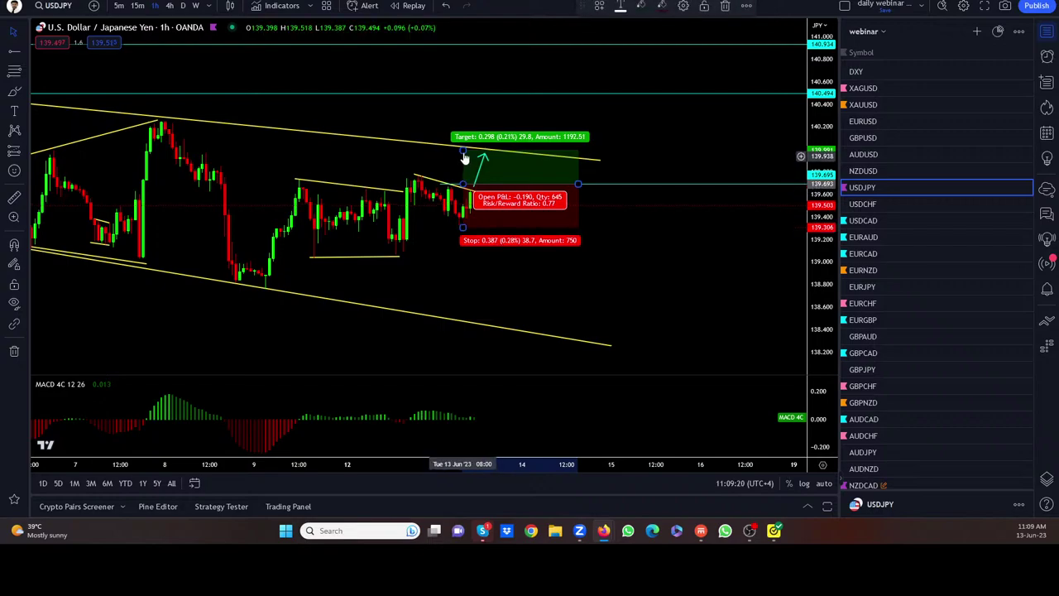
{"action": "left_click_drag", "start_coordinate": [464, 151], "coordinate": [462, 88]}
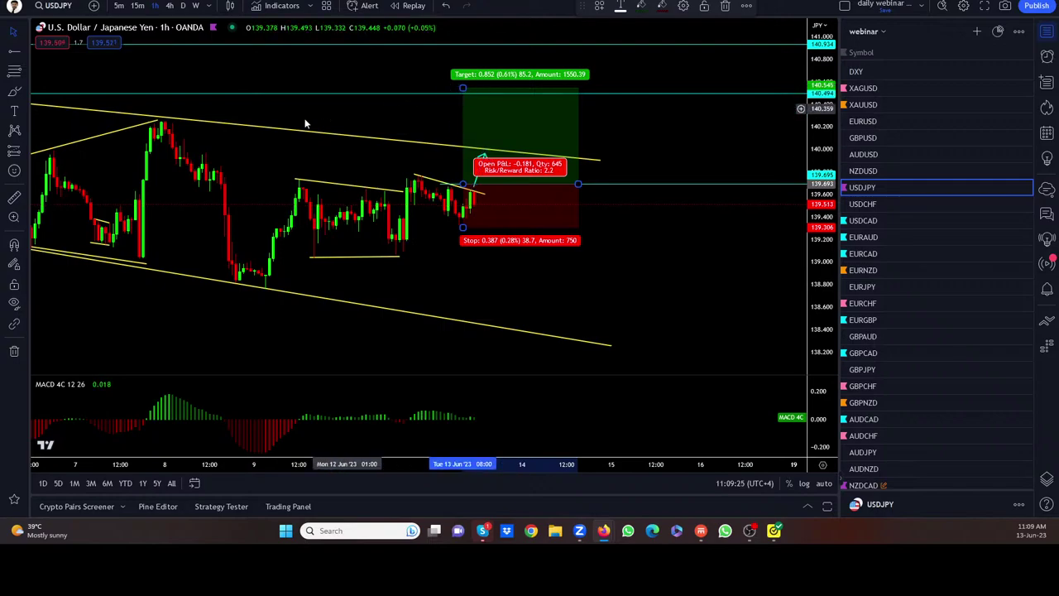
{"action": "scroll", "coordinate": [264, 165], "scroll_direction": "down", "scroll_amount": 3}
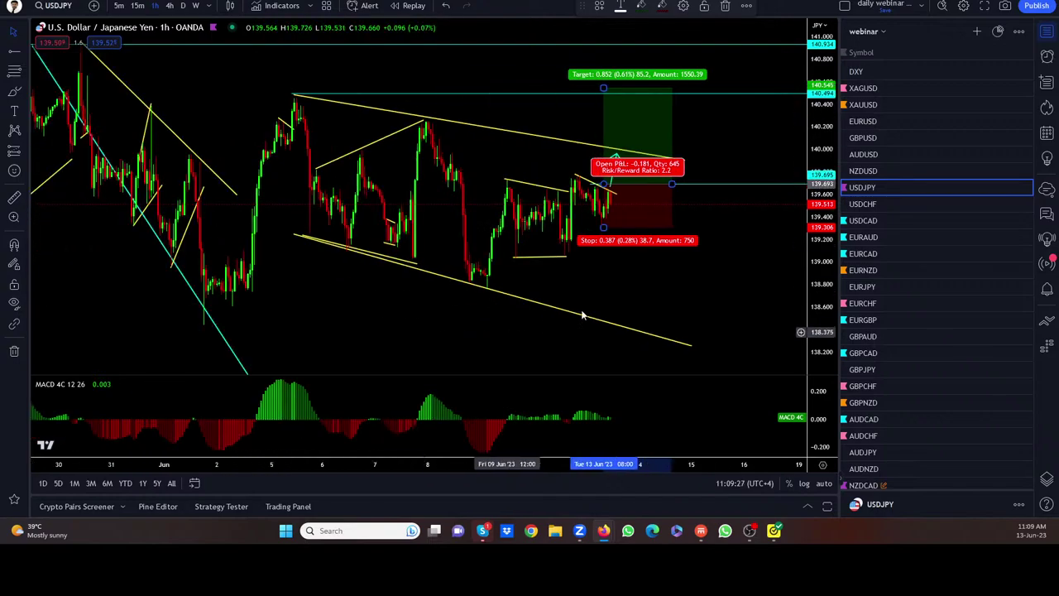
{"action": "left_click", "coordinate": [701, 287]}
{"action": "left_click_drag", "start_coordinate": [666, 291], "coordinate": [653, 294]}
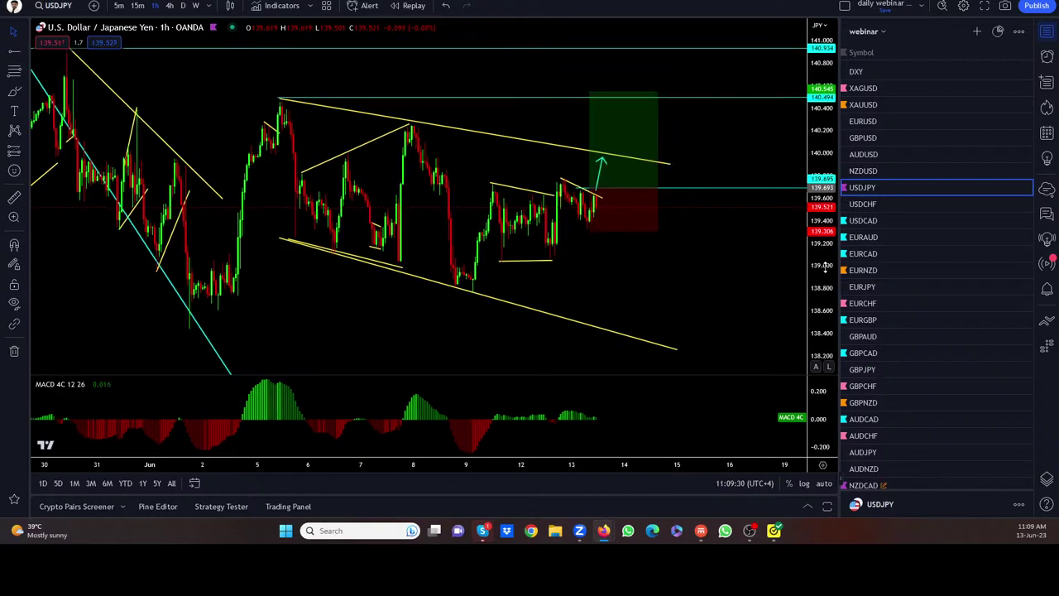
Open USDCHF and re-anchor its upper falling trend line from about 0.91504 on 31 May to about 0.91121 on 13 June
{"action": "left_click", "coordinate": [866, 205]}
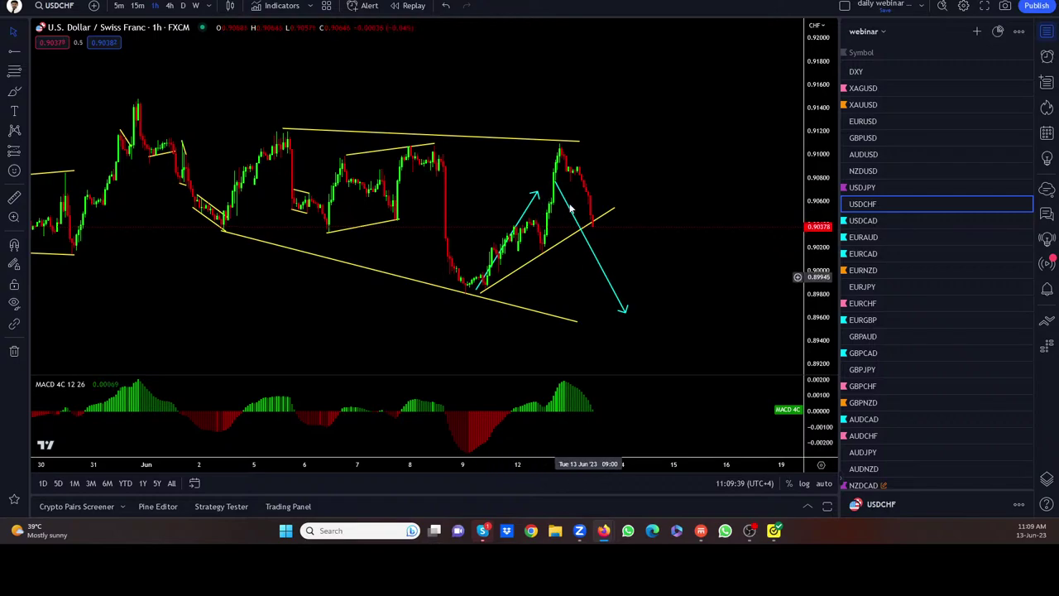
{"action": "left_click_drag", "start_coordinate": [580, 150], "coordinate": [586, 162]}
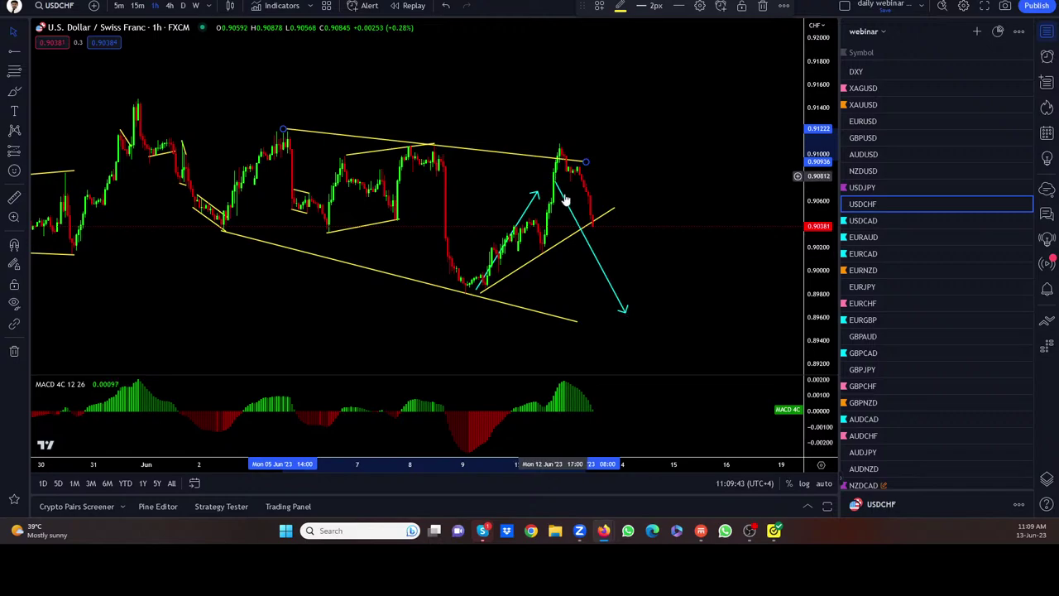
{"action": "left_click_drag", "start_coordinate": [582, 163], "coordinate": [568, 139]}
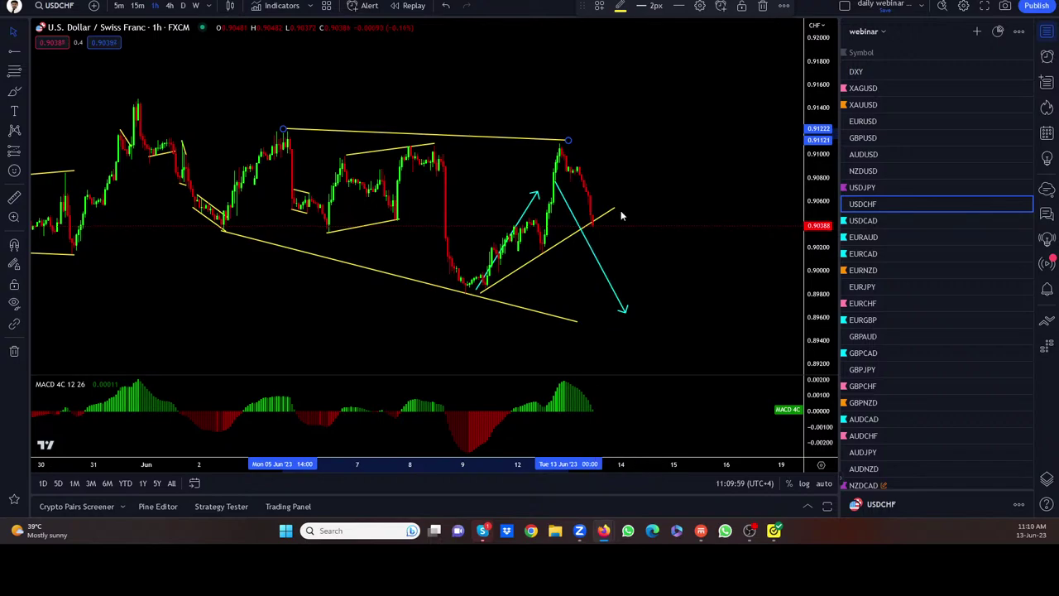
{"action": "scroll", "coordinate": [256, 116], "scroll_direction": "down", "scroll_amount": 3}
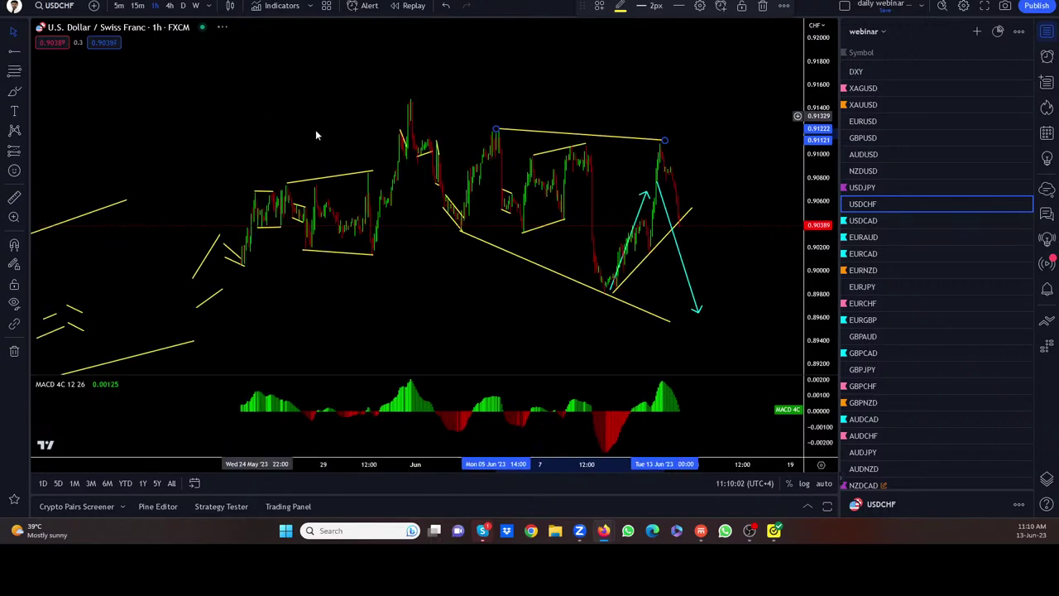
{"action": "scroll", "coordinate": [448, 238], "scroll_direction": "down", "scroll_amount": 4}
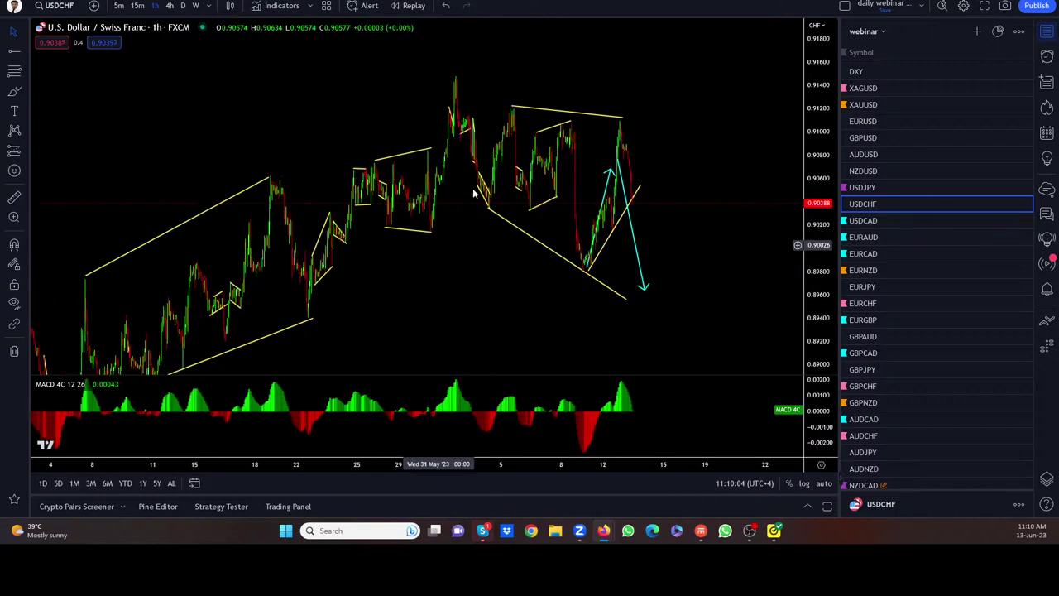
{"action": "mouse_move", "coordinate": [506, 113]}
{"action": "left_mouse_down"}
{"action": "mouse_move", "coordinate": [485, 82]}
{"action": "mouse_move", "coordinate": [455, 76]}
{"action": "left_mouse_up"}
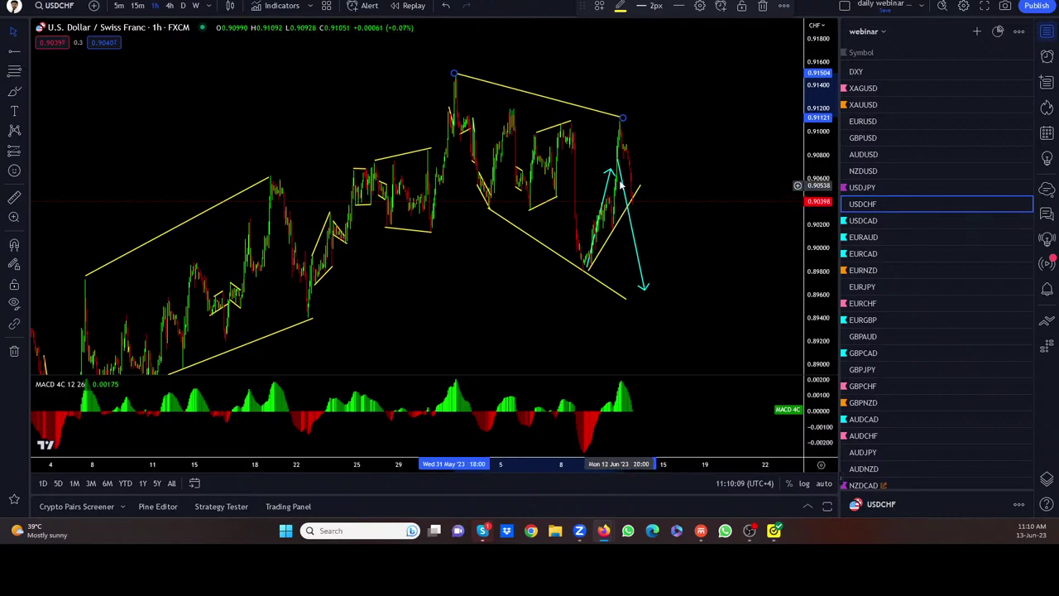
Compare USDCHF's downward arrow with the first drop from the May peak, and place it from about 0.91068 to about 0.89893
{"action": "left_click_drag", "start_coordinate": [619, 171], "coordinate": [627, 134]}
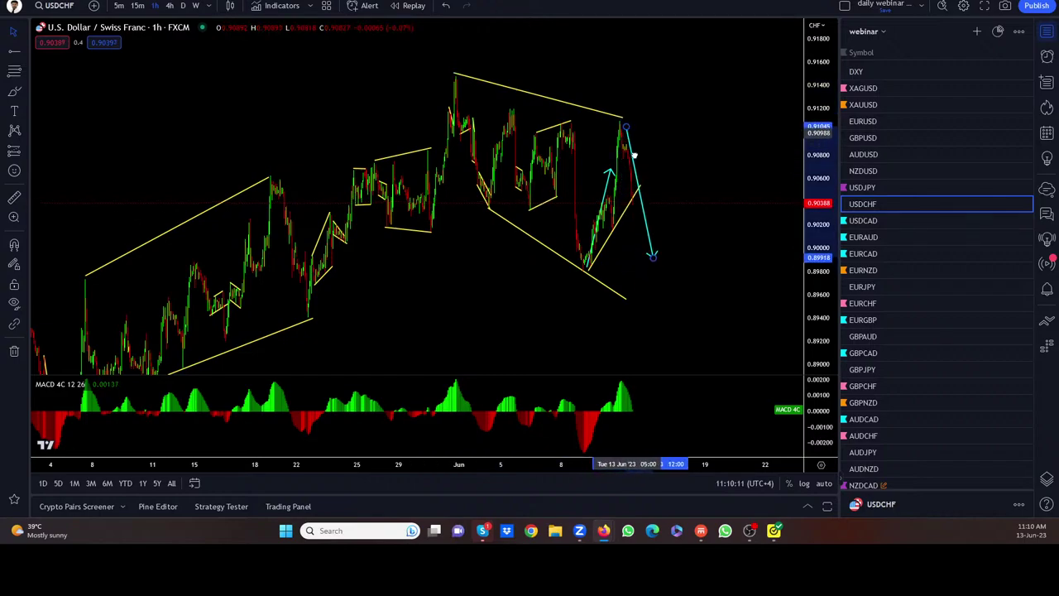
{"action": "left_click_drag", "start_coordinate": [644, 221], "coordinate": [477, 158]}
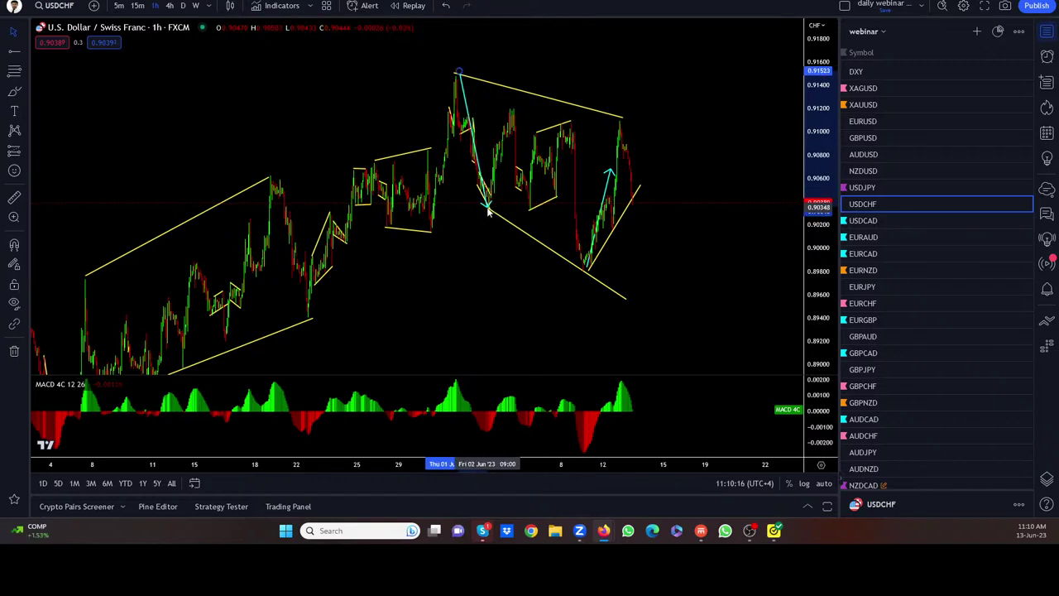
{"action": "mouse_move", "coordinate": [466, 112]}
{"action": "left_mouse_down"}
{"action": "mouse_move", "coordinate": [617, 178]}
{"action": "mouse_move", "coordinate": [631, 160]}
{"action": "left_mouse_up"}
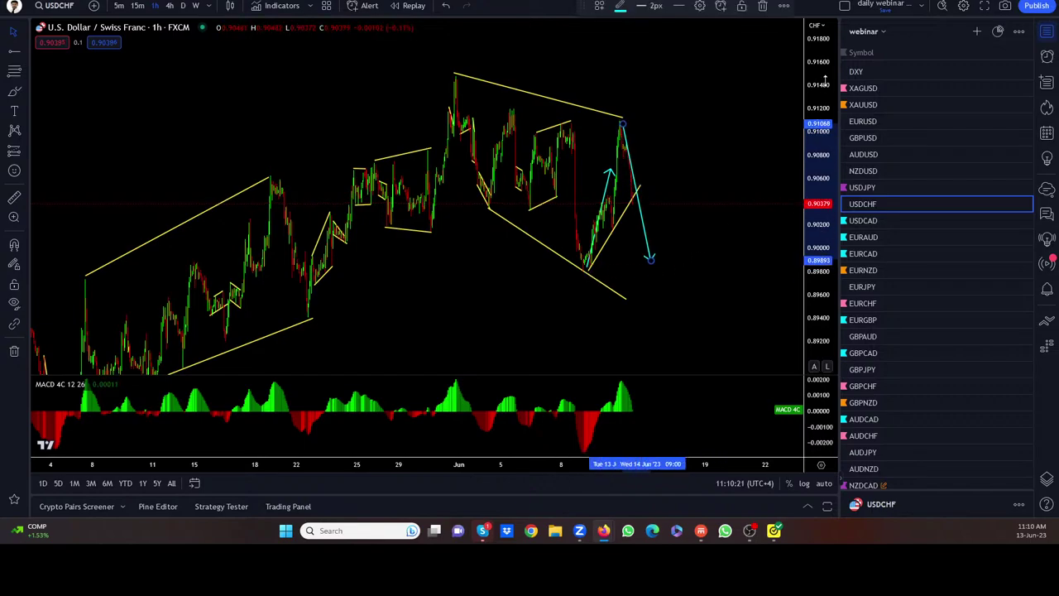
Sketch a projected USDCHF rise from the downward arrow's end towards the 0.93418 level, and undo the sketch
{"action": "left_click_drag", "start_coordinate": [815, 207], "coordinate": [720, 339]}
{"action": "scroll", "coordinate": [551, 283], "scroll_direction": "down", "scroll_amount": 5}
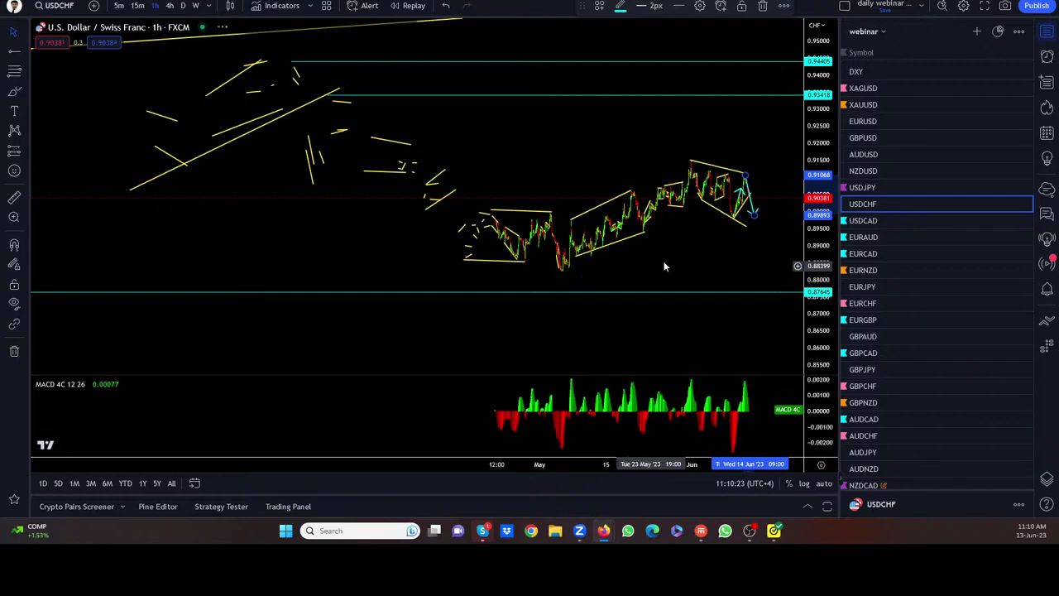
{"action": "scroll", "coordinate": [666, 265], "scroll_direction": "up", "scroll_amount": 2}
{"action": "scroll", "coordinate": [478, 270], "scroll_direction": "right", "scroll_amount": 2}
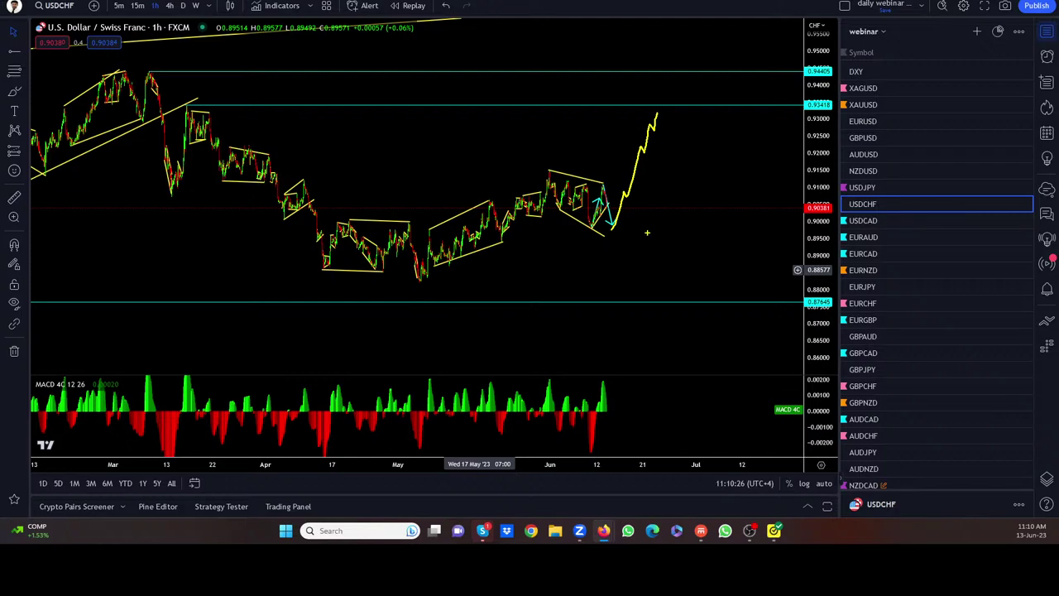
{"action": "key", "text": "ctrl+z"}
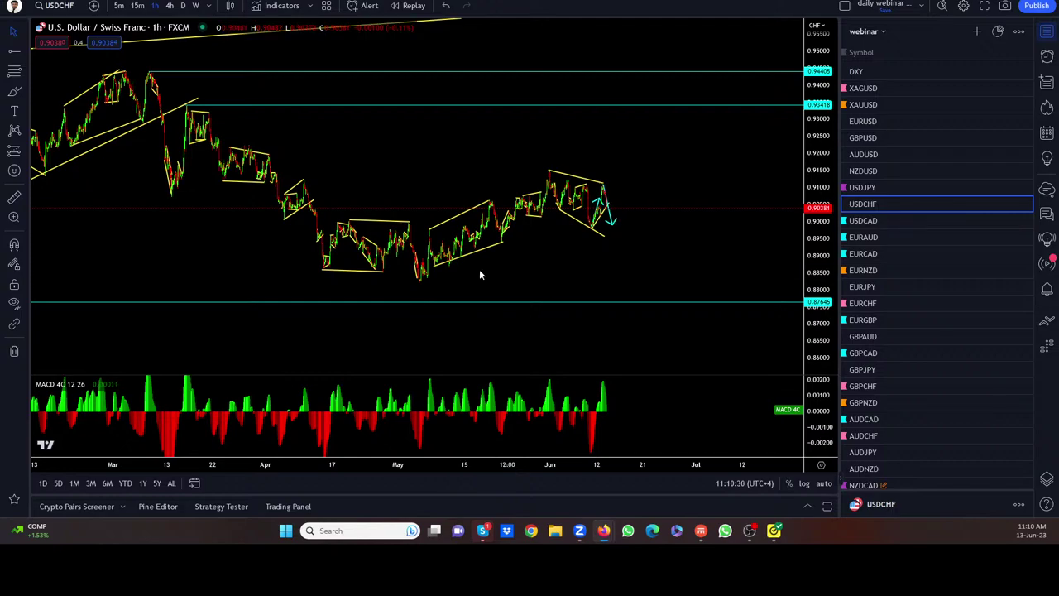
On the 15-minute USDCHF chart, draw a short rising trend line under the 13 June pullback from about 0.90772 to about 0.90851
{"action": "left_click", "coordinate": [137, 5]}
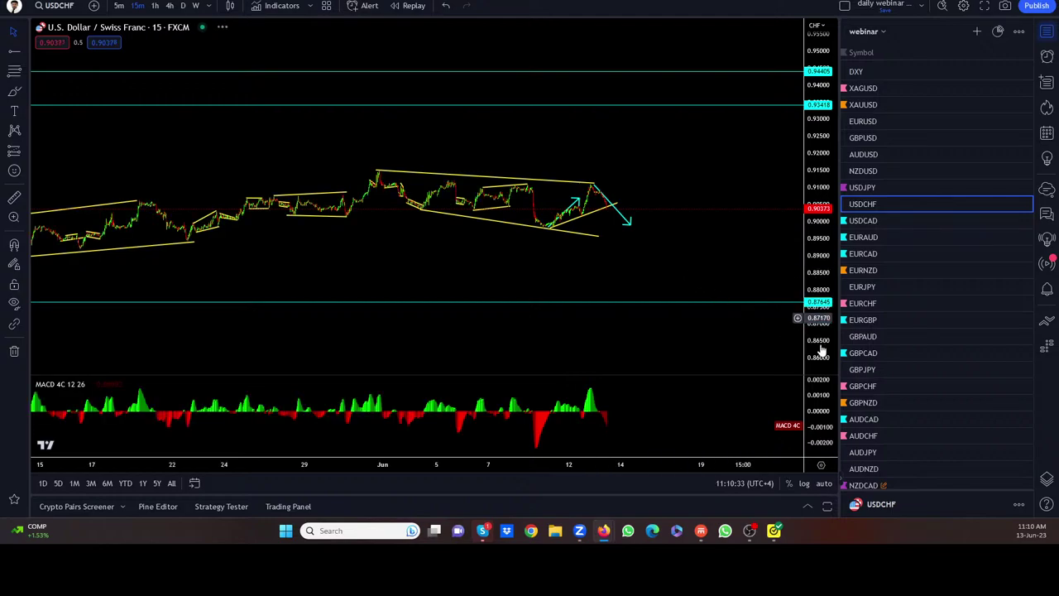
{"action": "scroll", "coordinate": [694, 159], "scroll_direction": "up", "scroll_amount": 5}
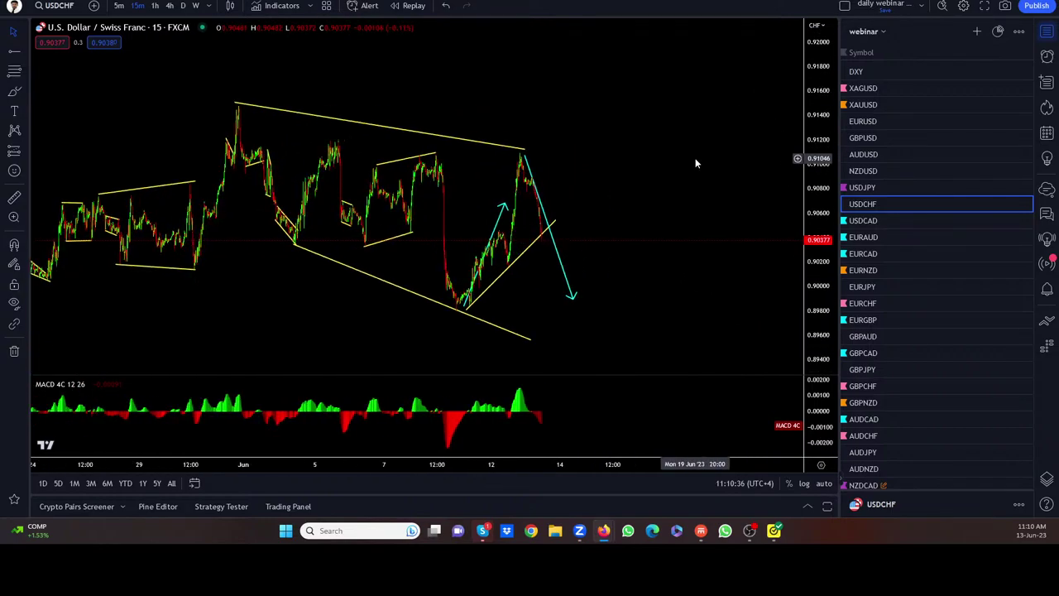
{"action": "scroll", "coordinate": [737, 146], "scroll_direction": "up", "scroll_amount": 3}
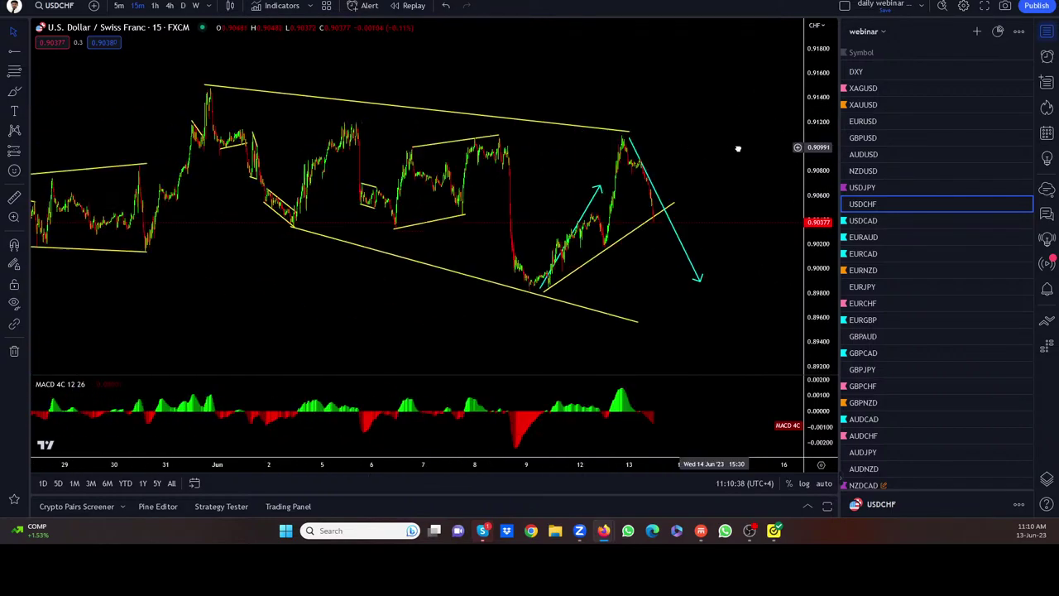
{"action": "scroll", "coordinate": [739, 143], "scroll_direction": "up", "scroll_amount": 4}
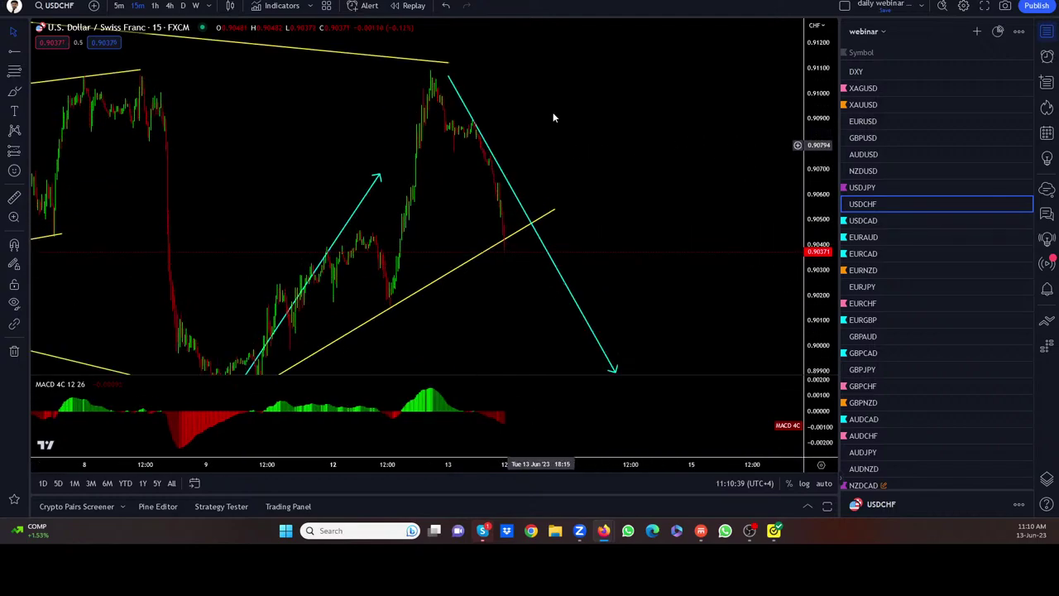
{"action": "left_click", "coordinate": [26, 56]}
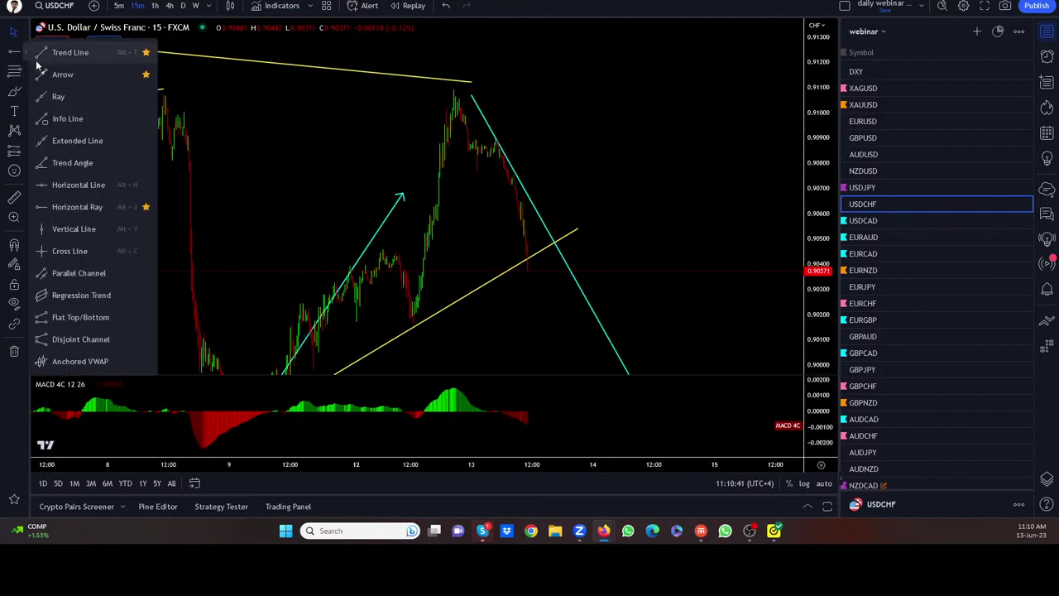
{"action": "left_click", "coordinate": [62, 50]}
{"action": "left_click", "coordinate": [504, 149]}
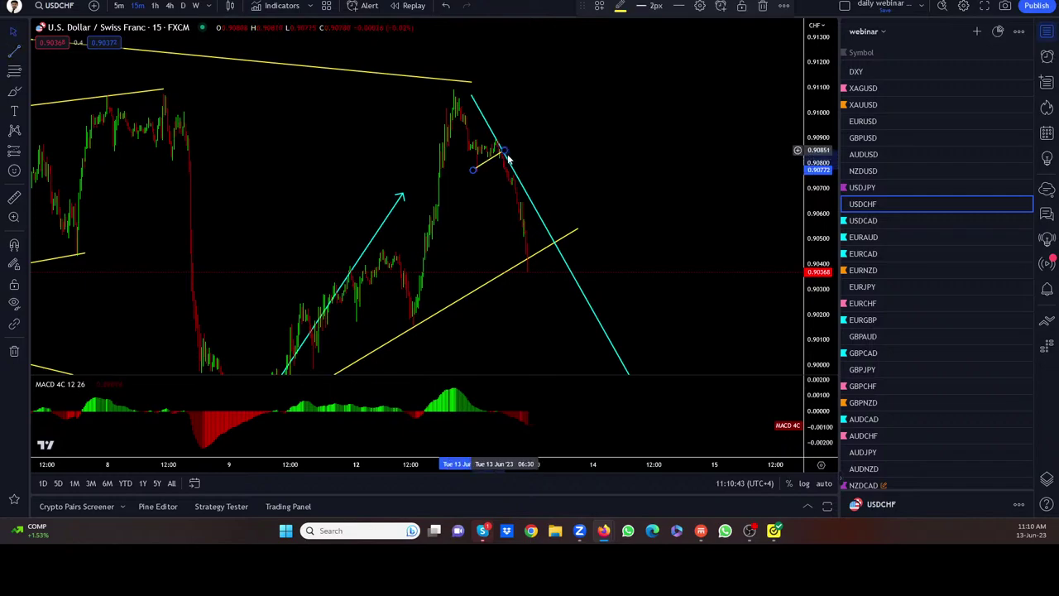
Sketch USDCHF retesting the rising trend line and falling to about 0.8975, and clear the sketch
{"action": "left_click_drag", "start_coordinate": [543, 282], "coordinate": [555, 213]}
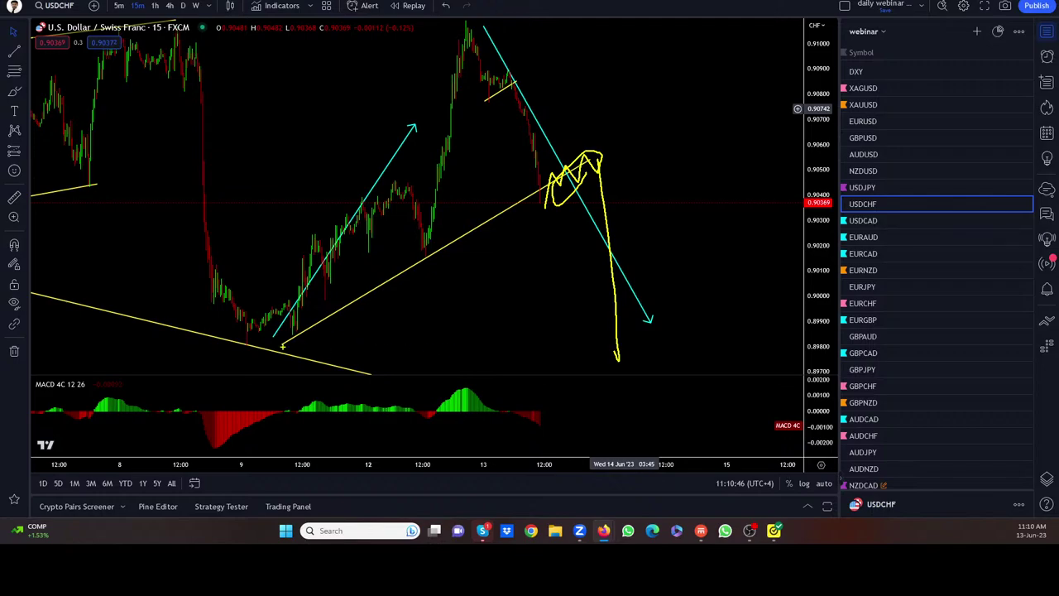
{"action": "left_click_drag", "start_coordinate": [282, 346], "coordinate": [619, 354]}
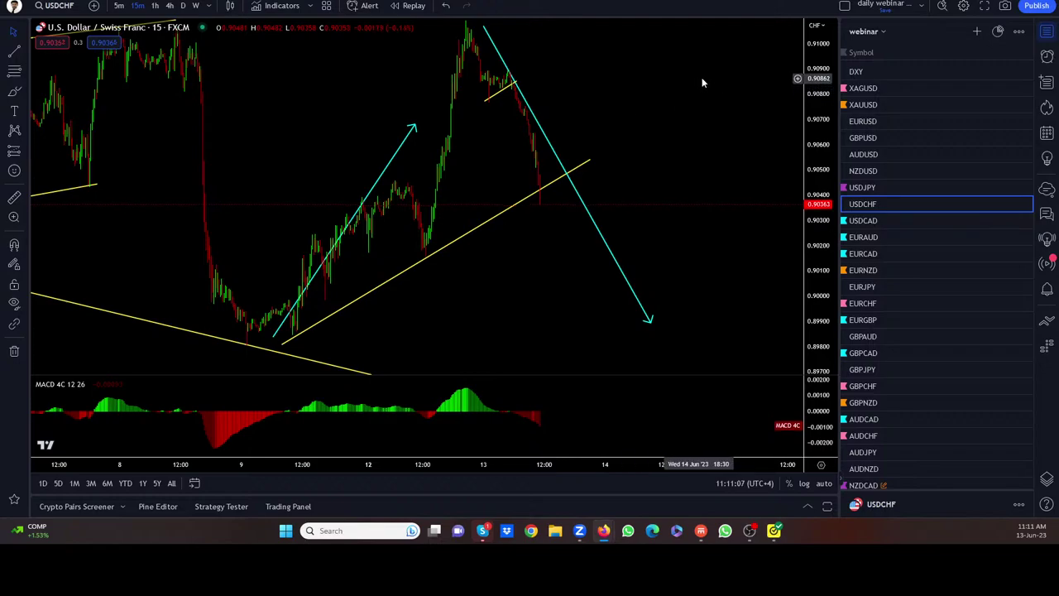
Flag USDCHF pink in the watchlist and open the USDCAD chart
{"action": "left_click", "coordinate": [872, 221]}
{"action": "mouse_move", "coordinate": [940, 206]}
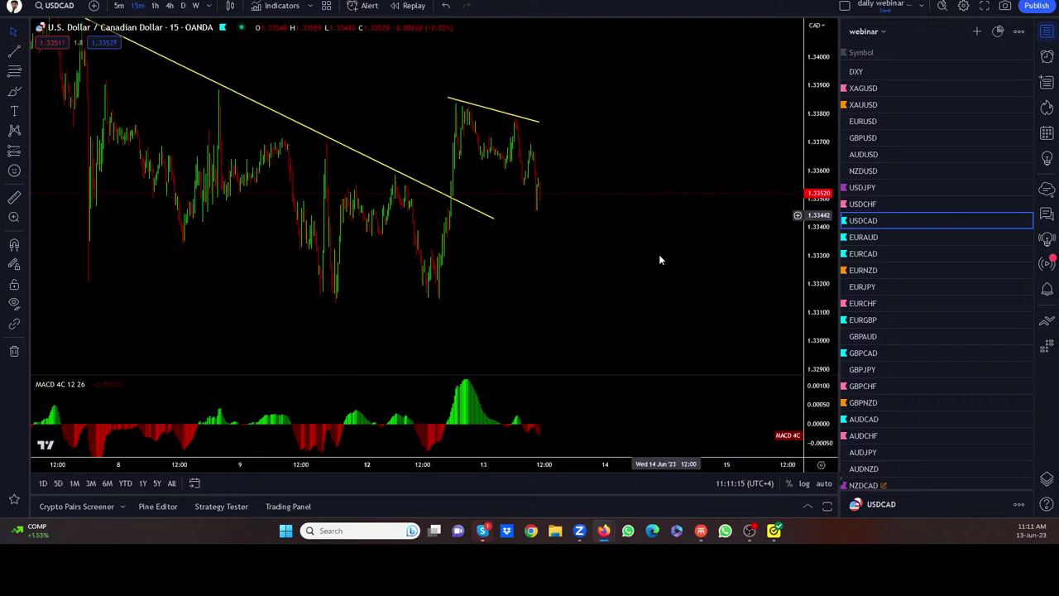
Frame USDCAD's range since 7 June with the upper trend line from about 1.33925 to 1.33808 and a lower one from about 1.33215 to 1.33088
{"action": "scroll", "coordinate": [641, 262], "scroll_direction": "down", "scroll_amount": 3}
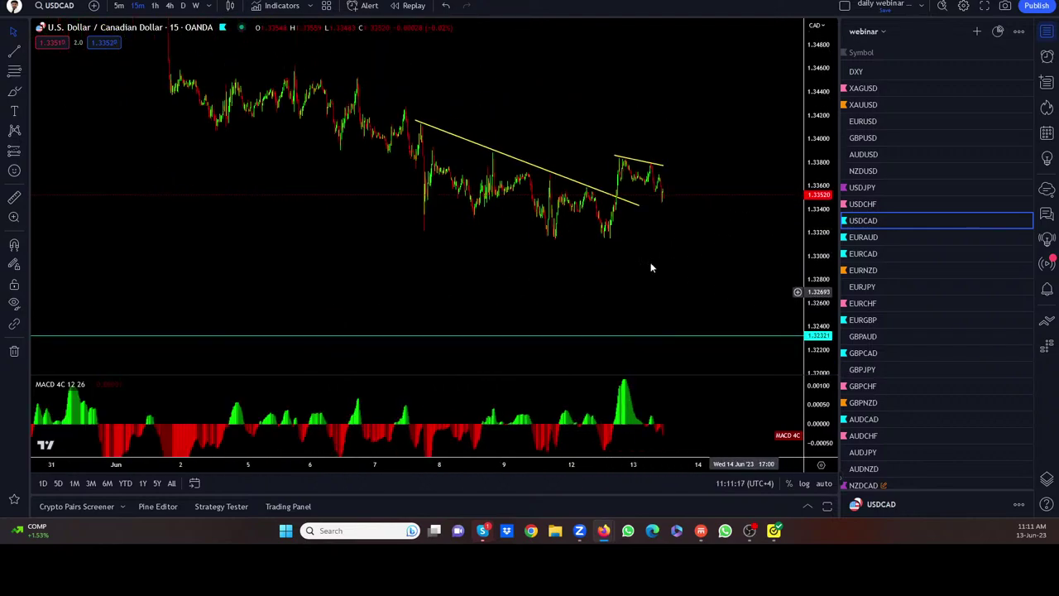
{"action": "left_click_drag", "start_coordinate": [417, 123], "coordinate": [431, 148]}
{"action": "left_click_drag", "start_coordinate": [637, 205], "coordinate": [692, 161]}
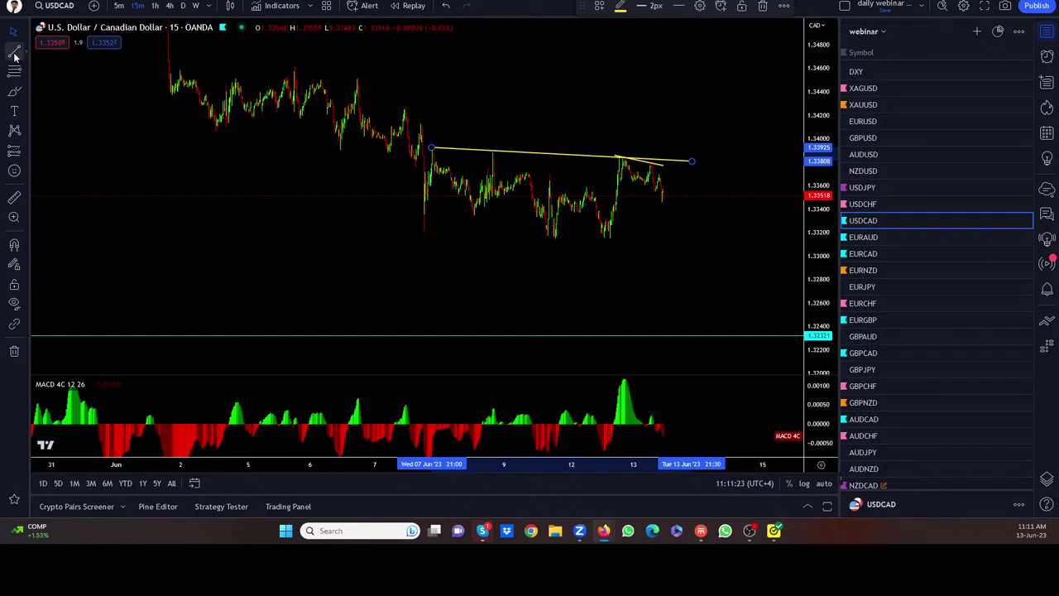
{"action": "left_click", "coordinate": [277, 201]}
{"action": "left_click_drag", "start_coordinate": [422, 232], "coordinate": [722, 246]}
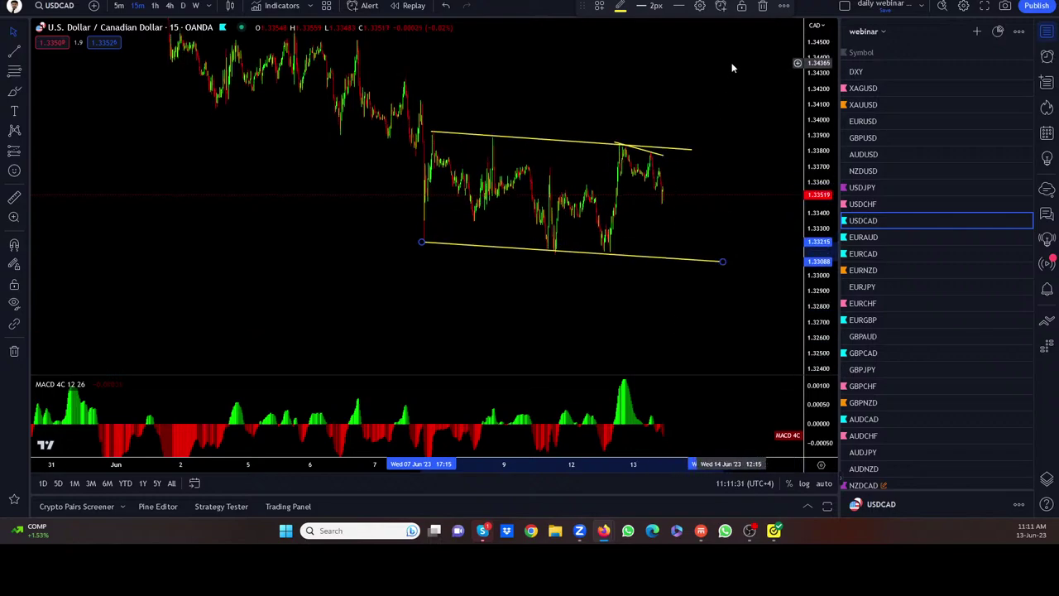
Sketch a possible USDCAD dip below the channel with a rebound, and examine the pattern on the 4-hour chart
{"action": "scroll", "coordinate": [684, 187], "scroll_direction": "up", "scroll_amount": 2}
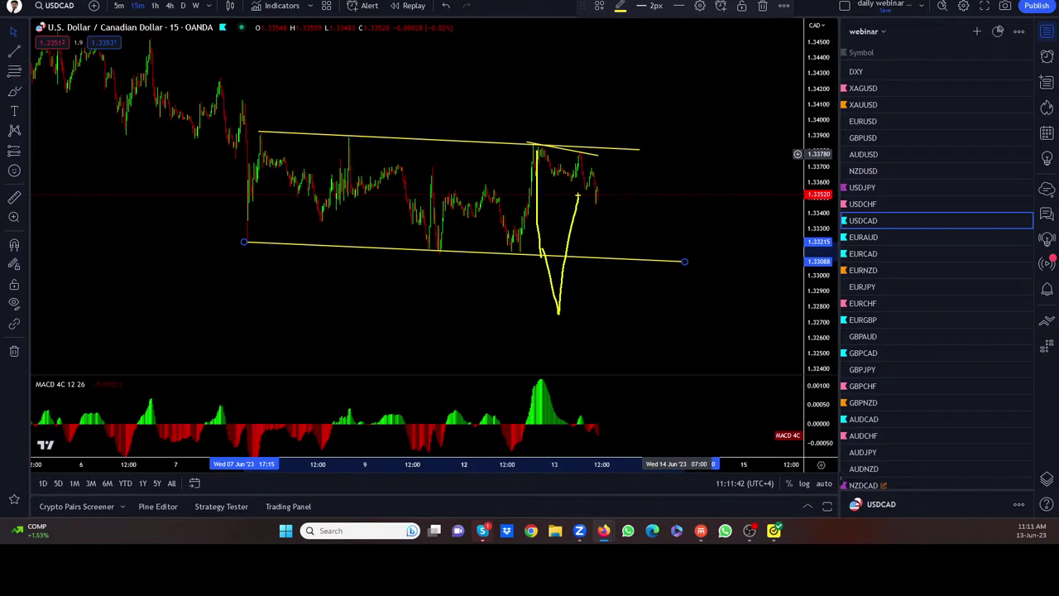
{"action": "left_click", "coordinate": [170, 6]}
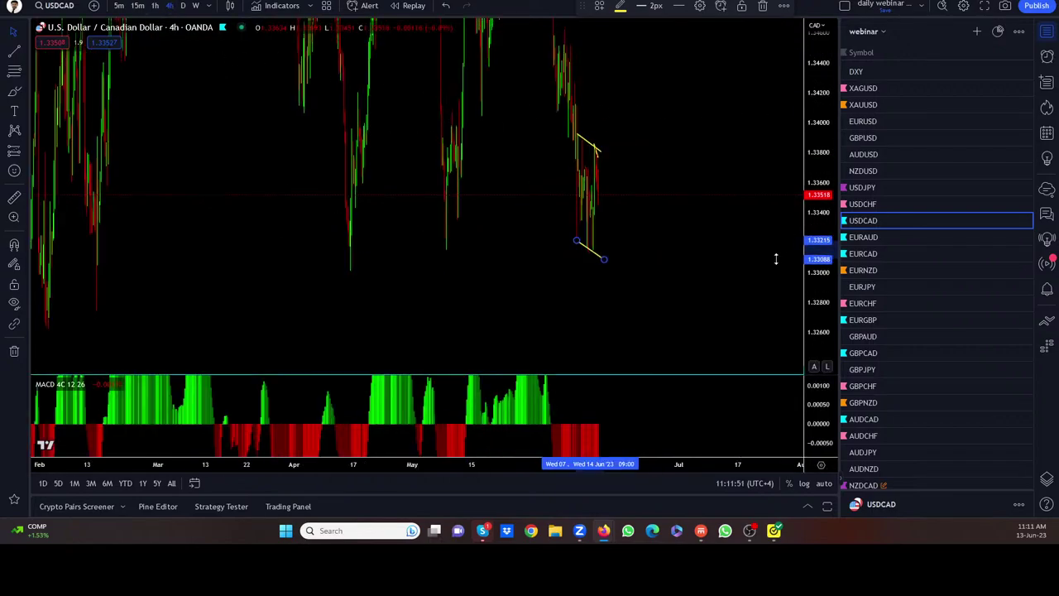
{"action": "left_click_drag", "start_coordinate": [718, 83], "coordinate": [704, 182]}
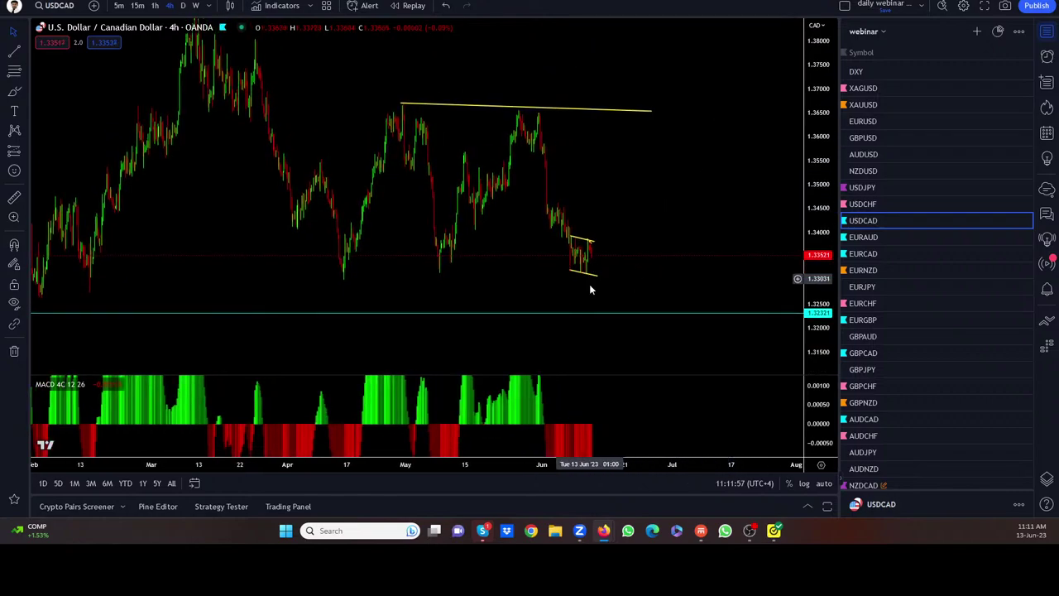
On the 1-hour USDCAD chart, shorten both channel lines to end around 9 June, the upper one at about 1.33839
{"action": "left_click", "coordinate": [154, 6]}
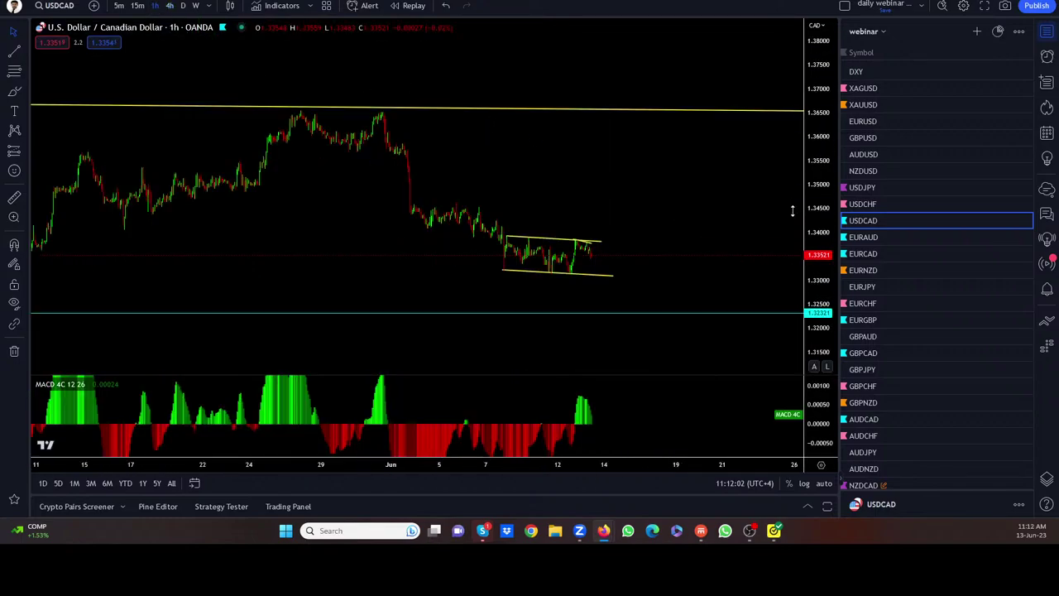
{"action": "scroll", "coordinate": [716, 189], "scroll_direction": "up", "scroll_amount": 5}
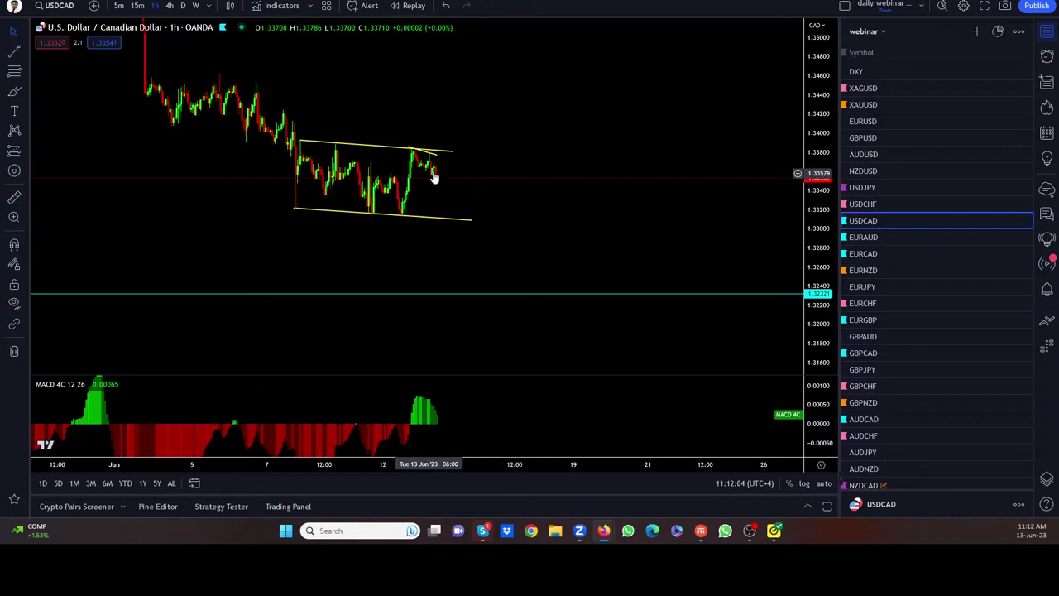
{"action": "left_click_drag", "start_coordinate": [451, 155], "coordinate": [379, 152]}
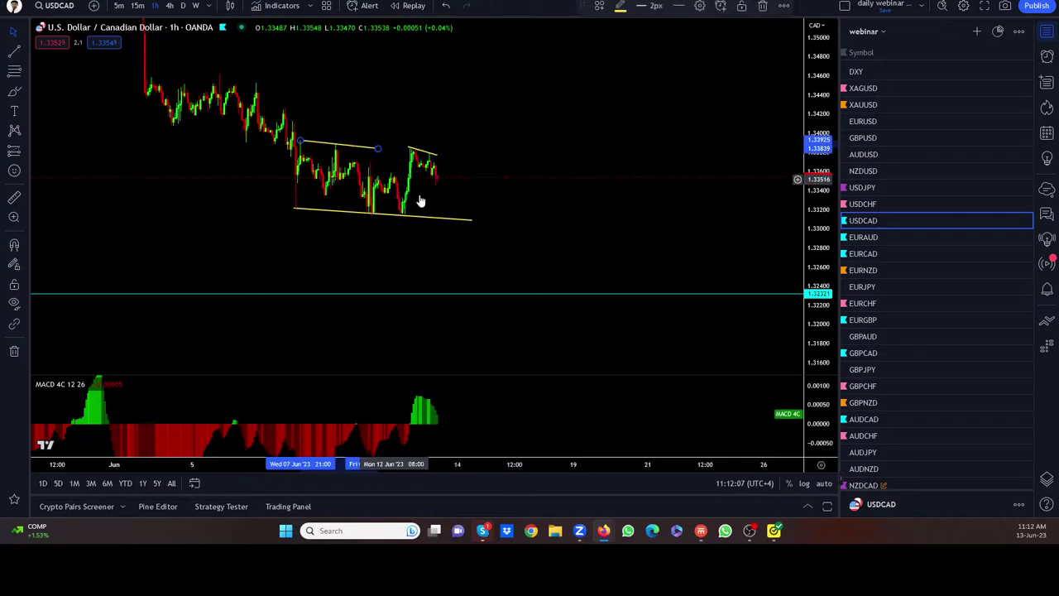
{"action": "left_click_drag", "start_coordinate": [469, 221], "coordinate": [385, 220]}
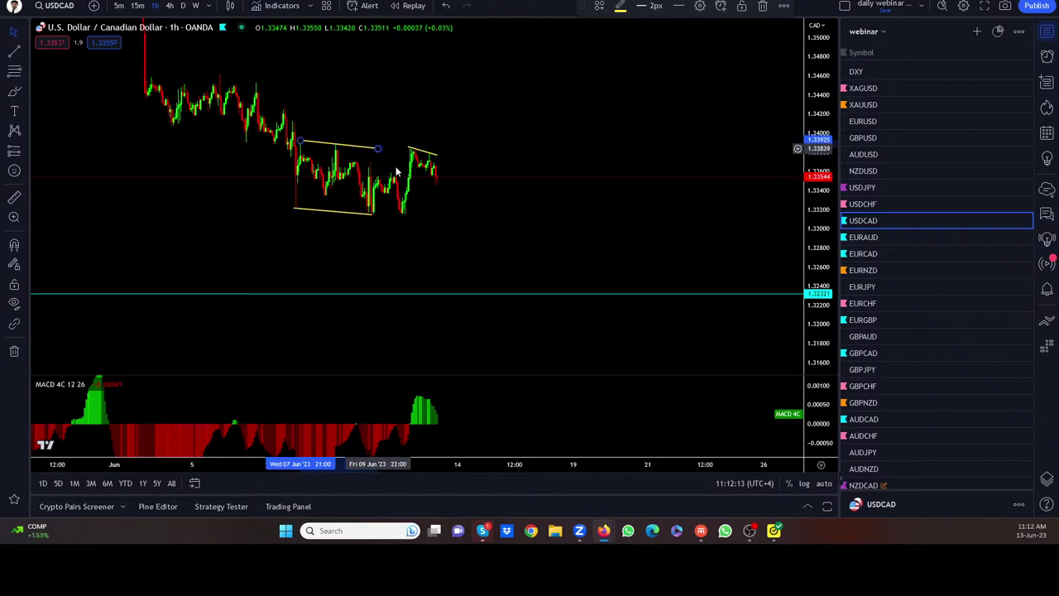
Re-anchor the upper trend line from about 1.34411 on 6 June to about 1.33464 on 13 June, and adjust the lower line's end at the 9 June low
{"action": "left_click_drag", "start_coordinate": [378, 150], "coordinate": [427, 185]}
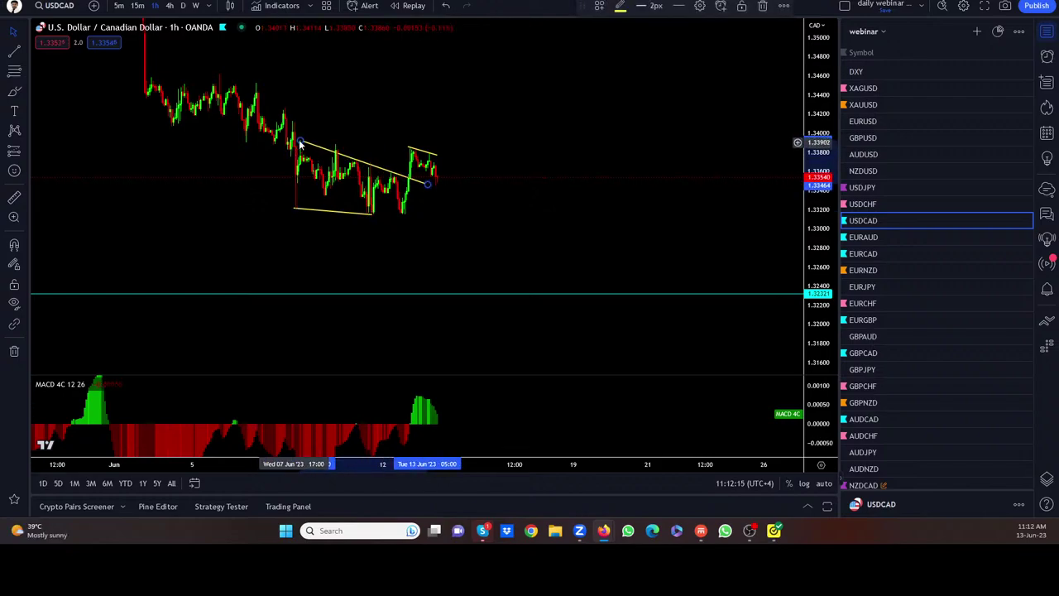
{"action": "left_click_drag", "start_coordinate": [301, 143], "coordinate": [253, 93]}
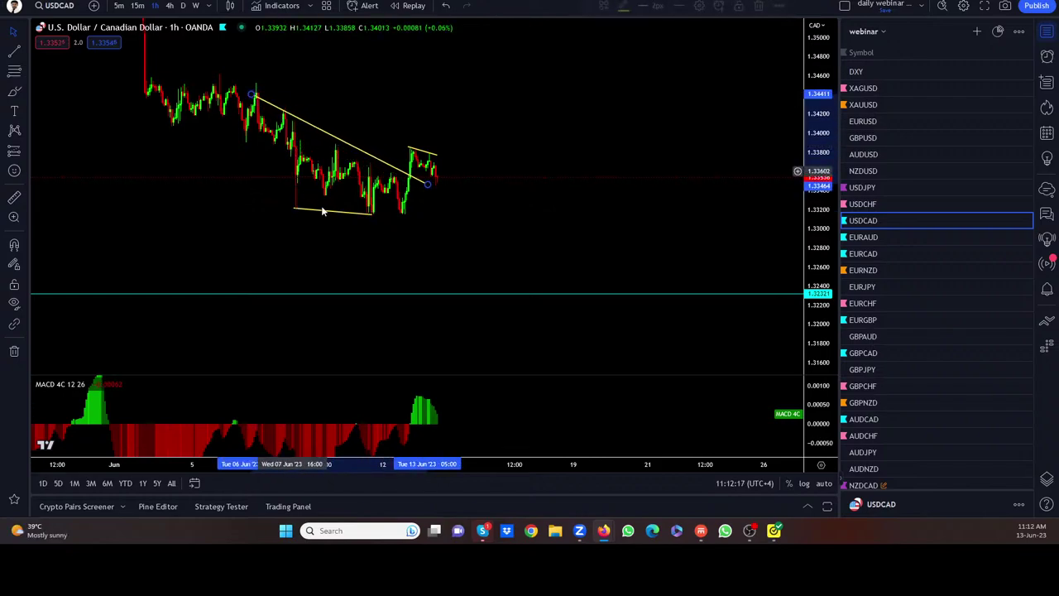
{"action": "left_click_drag", "start_coordinate": [371, 215], "coordinate": [371, 227]}
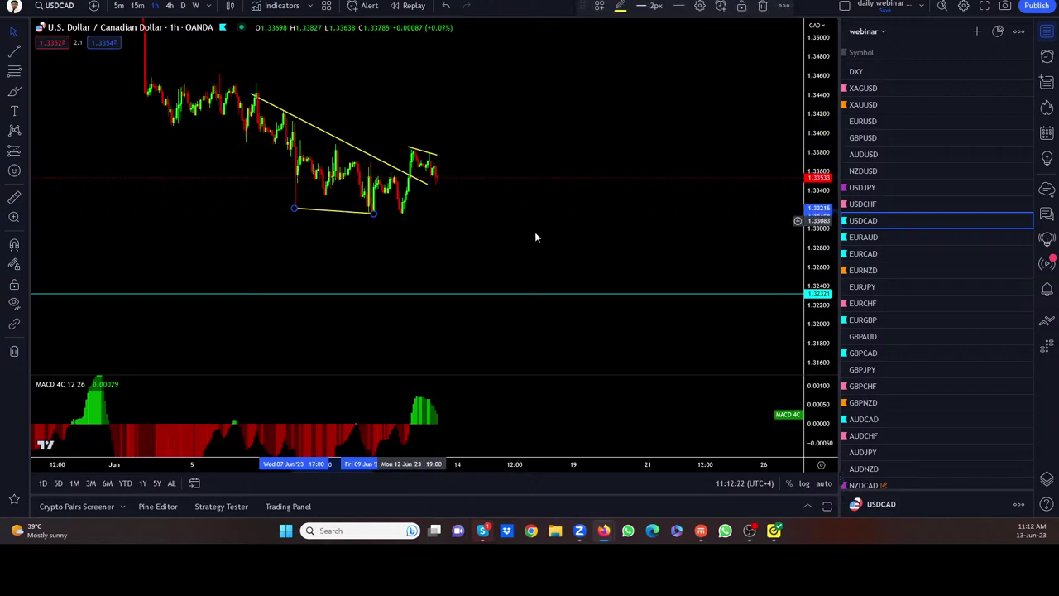
Draw an inner falling trend line on USDCAD from about 1.33930 on 7 June to about 1.33599 on 12 June
{"action": "left_click_drag", "start_coordinate": [746, 138], "coordinate": [610, 196]}
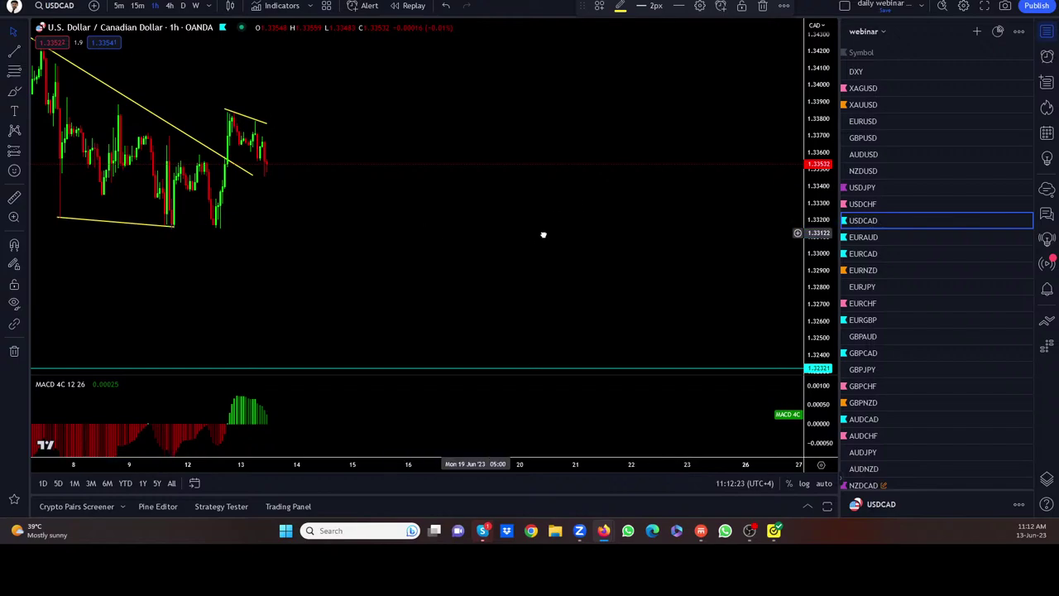
{"action": "scroll", "coordinate": [544, 234], "scroll_direction": "up", "scroll_amount": 2}
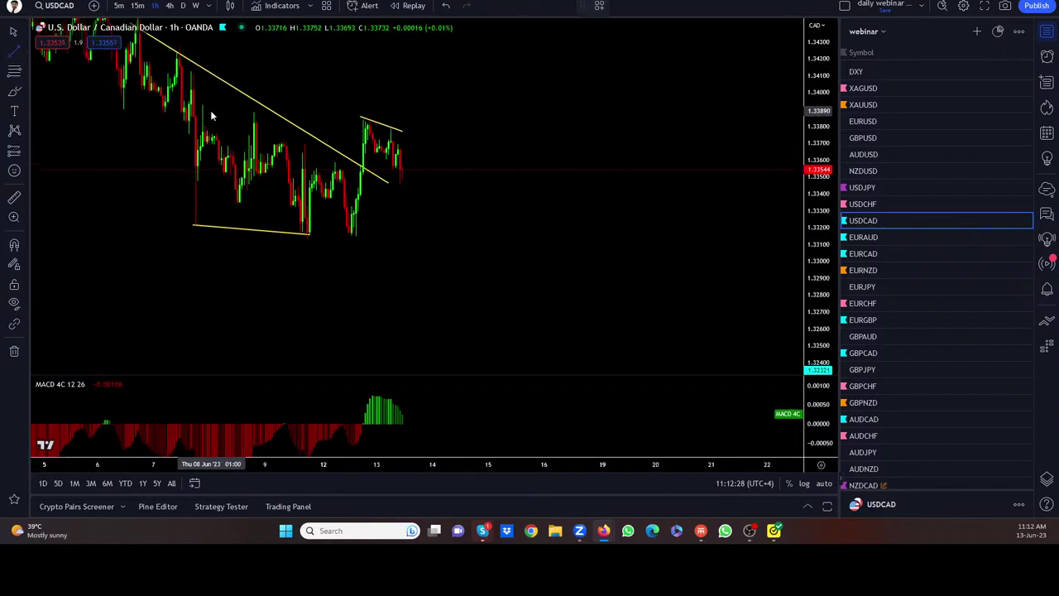
{"action": "left_click_drag", "start_coordinate": [202, 105], "coordinate": [336, 160]}
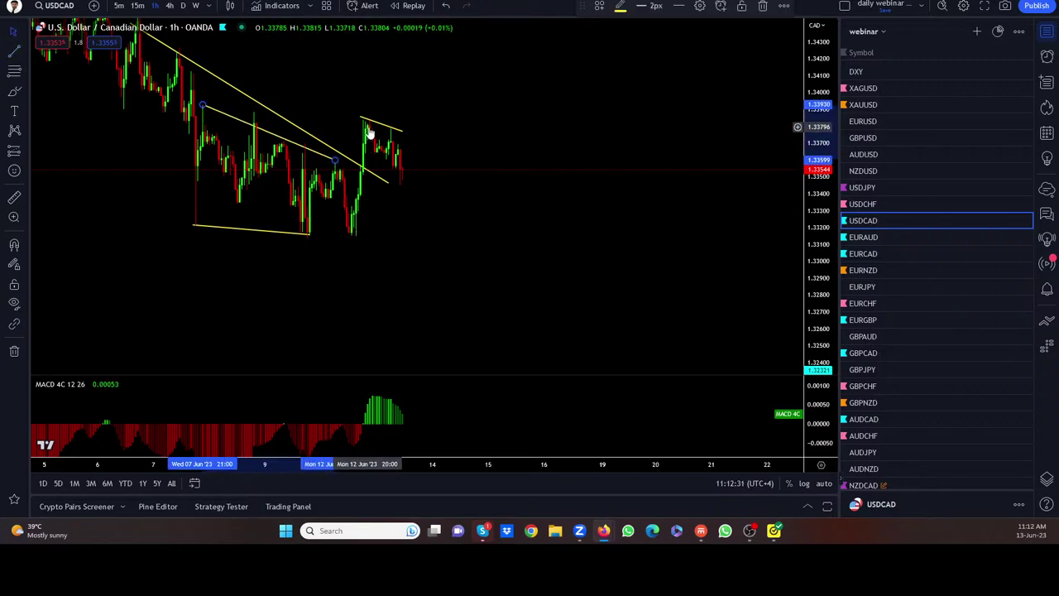
Add a horizontal ray on USDCAD at about 1.33805, starting from the 13 June 05:00 high
{"action": "left_click", "coordinate": [33, 57]}
{"action": "left_click", "coordinate": [25, 55]}
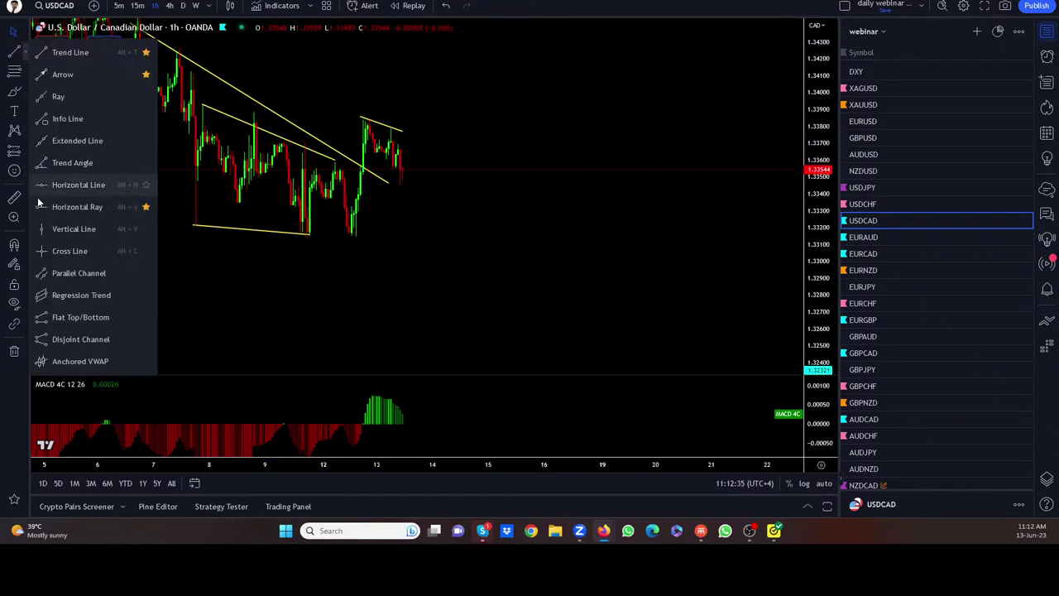
{"action": "left_click", "coordinate": [69, 196]}
{"action": "left_click", "coordinate": [389, 125]}
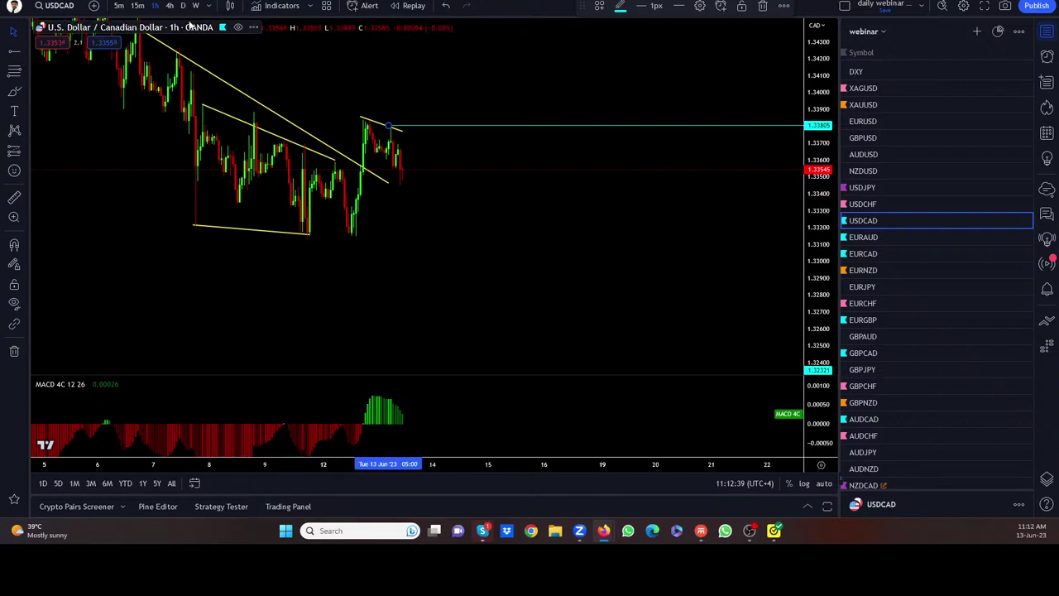
On the 4-hour USDCAD chart, draw an upward arrow from the 14 April low at about 1.33011 to the late-April high at about 1.36643
{"action": "left_click", "coordinate": [170, 5]}
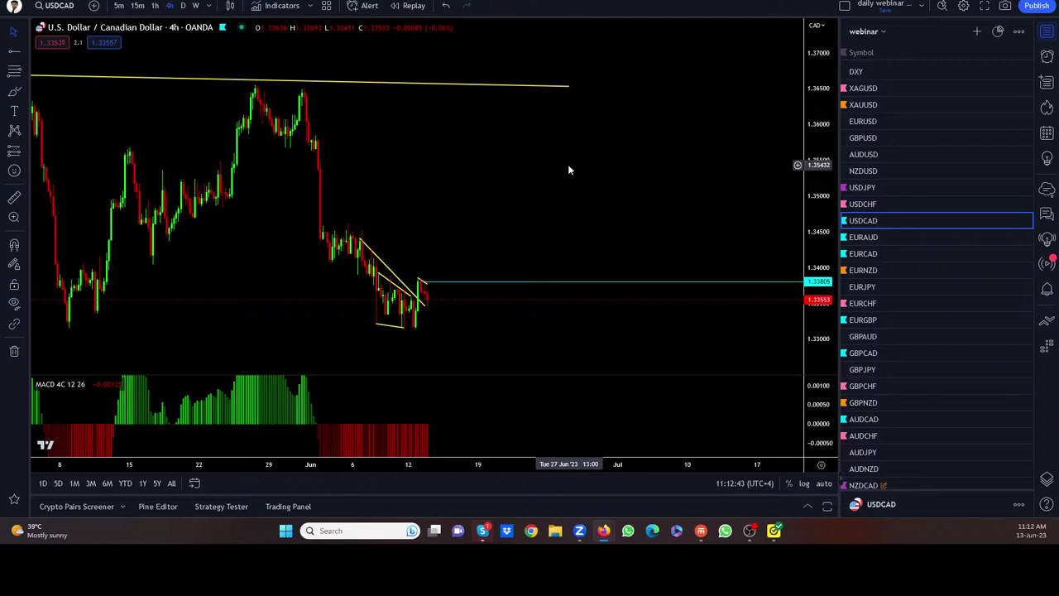
{"action": "scroll", "coordinate": [714, 152], "scroll_direction": "down", "scroll_amount": 3}
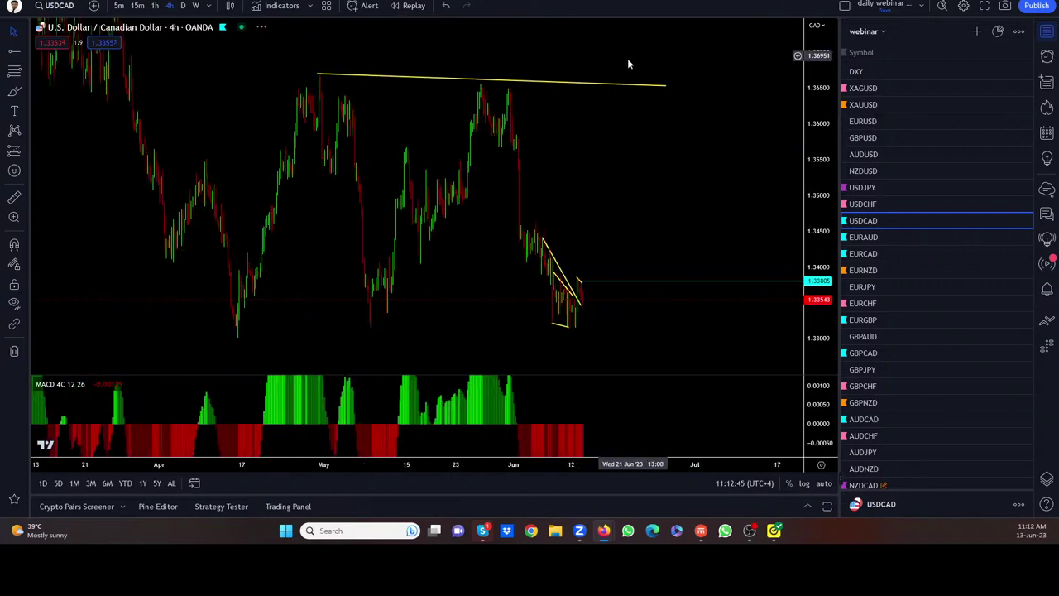
{"action": "left_click", "coordinate": [25, 51]}
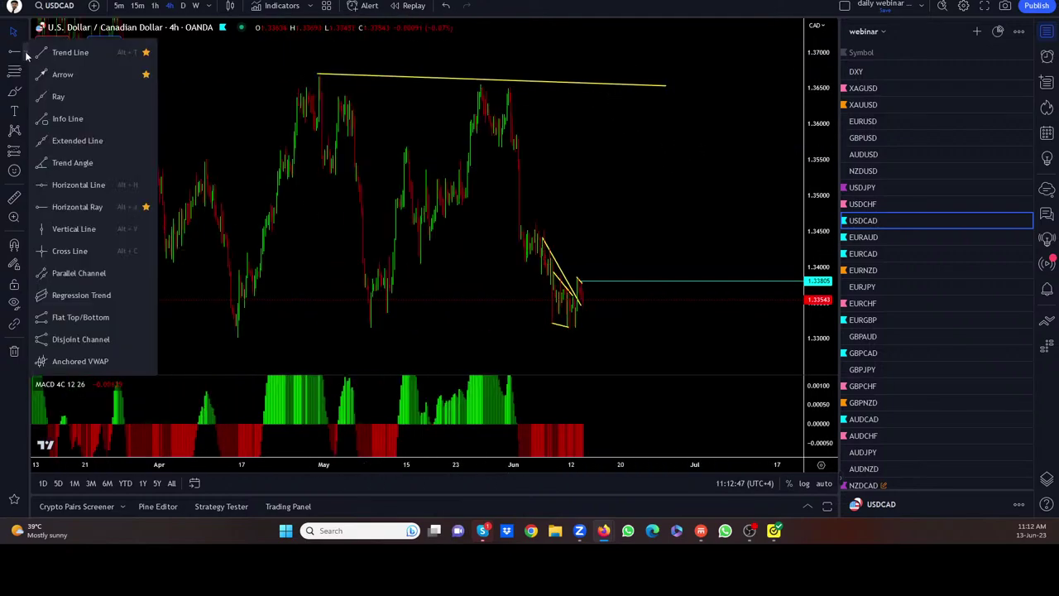
{"action": "left_click", "coordinate": [63, 74]}
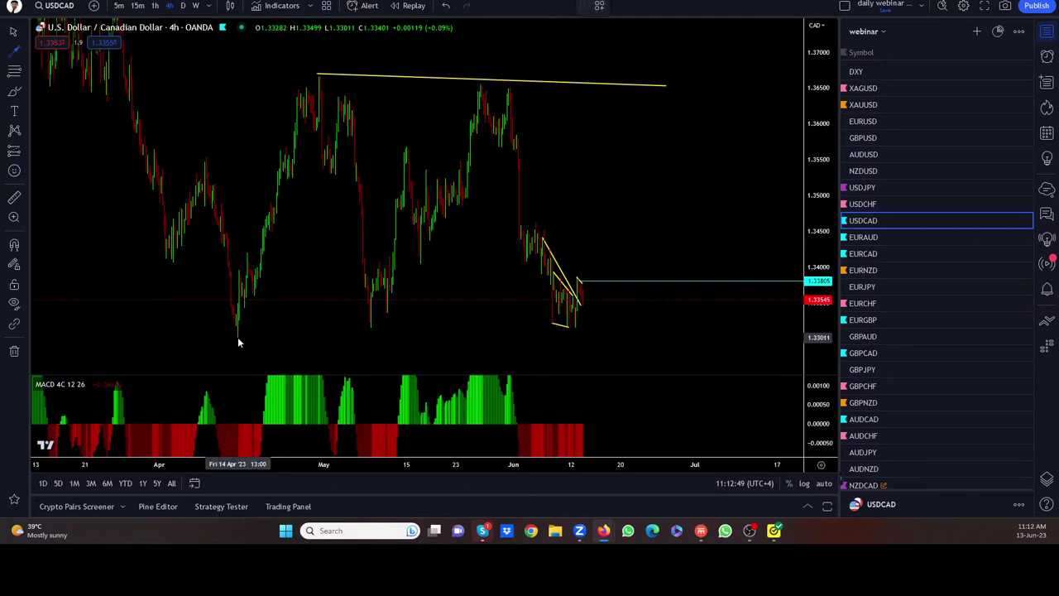
{"action": "left_click", "coordinate": [238, 337]}
{"action": "left_click", "coordinate": [314, 80]}
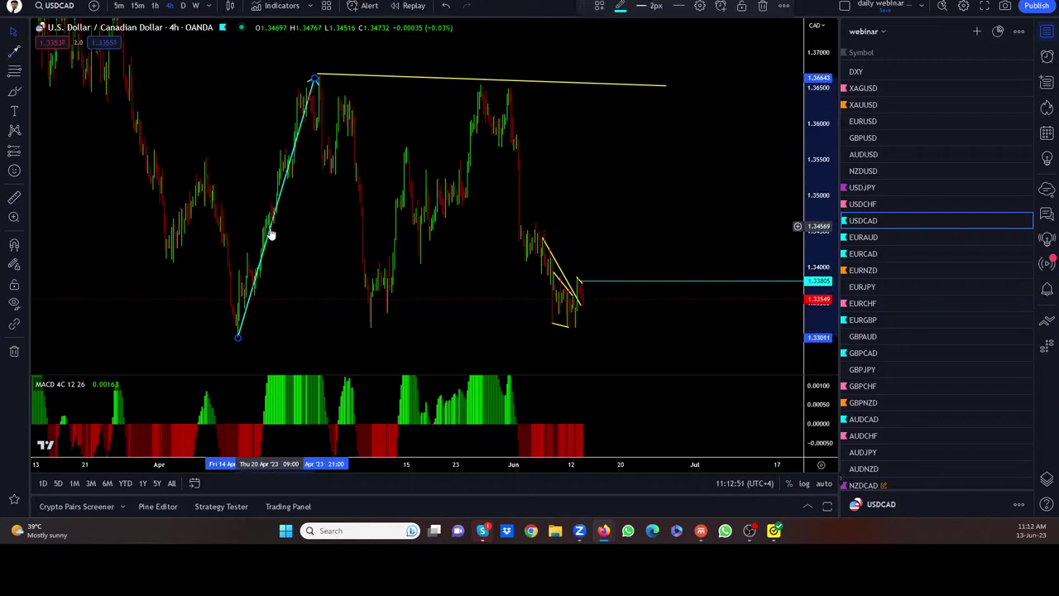
Move the upward arrow on USDCAD so it starts at the mid-June low near 1.3313 and points to about 1.3672
{"action": "left_click_drag", "start_coordinate": [269, 231], "coordinate": [611, 223]}
{"action": "left_click_drag", "start_coordinate": [666, 197], "coordinate": [633, 194]}
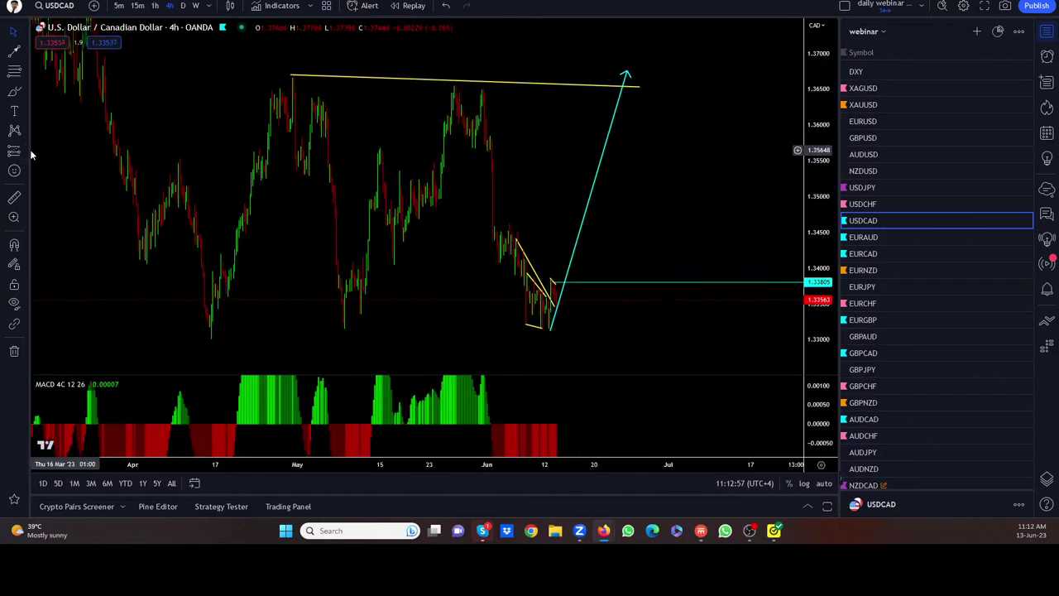
Place a long position on USDCAD with entry at 1.33805, stop at 1.33135 and target at about 1.36720
{"action": "left_click", "coordinate": [25, 154]}
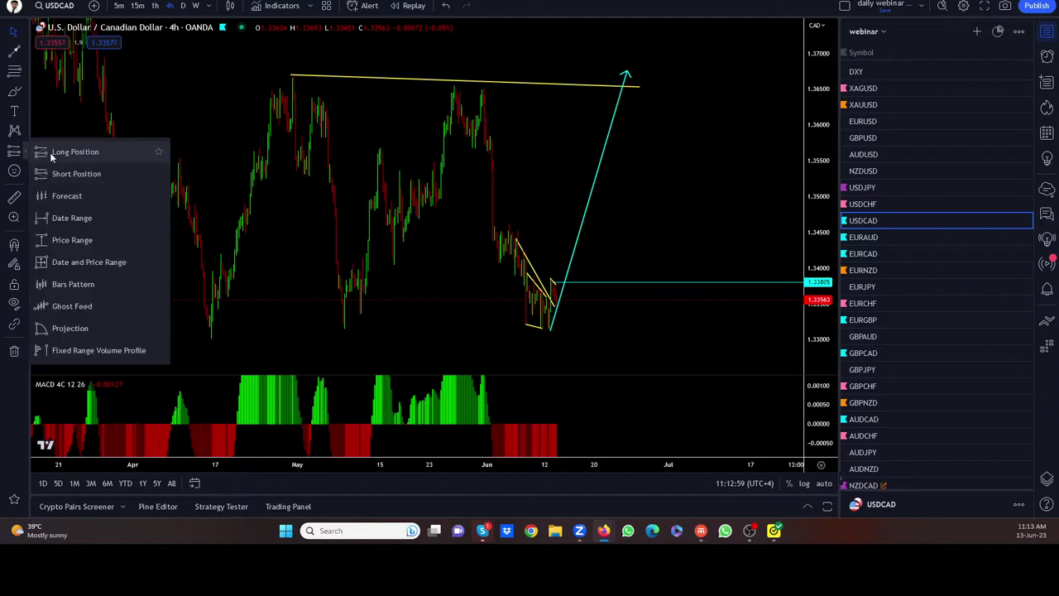
{"action": "left_click", "coordinate": [52, 154]}
{"action": "left_click", "coordinate": [555, 284]}
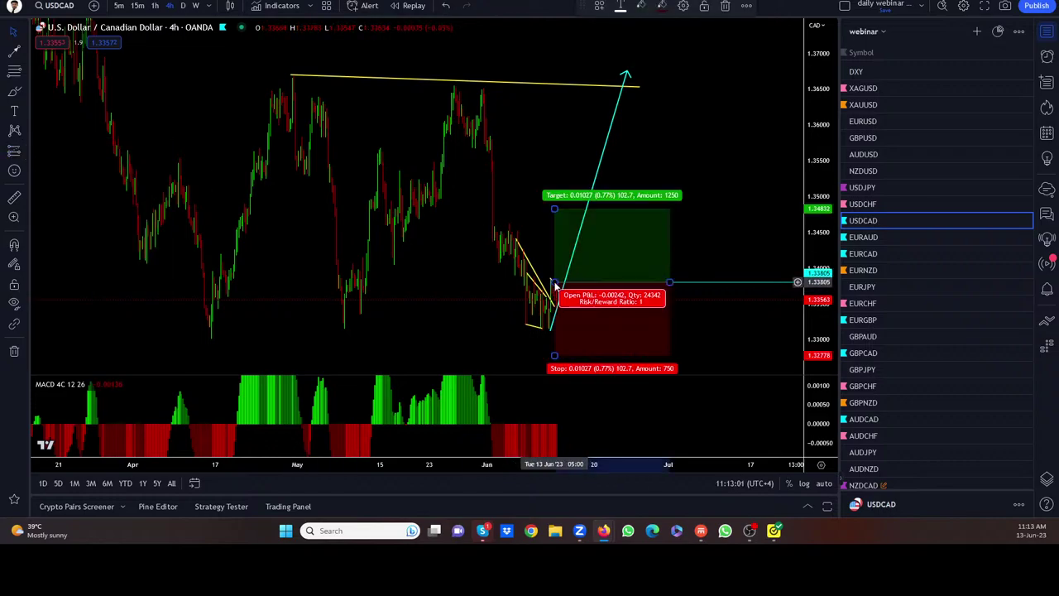
{"action": "left_click_drag", "start_coordinate": [545, 349], "coordinate": [543, 330]}
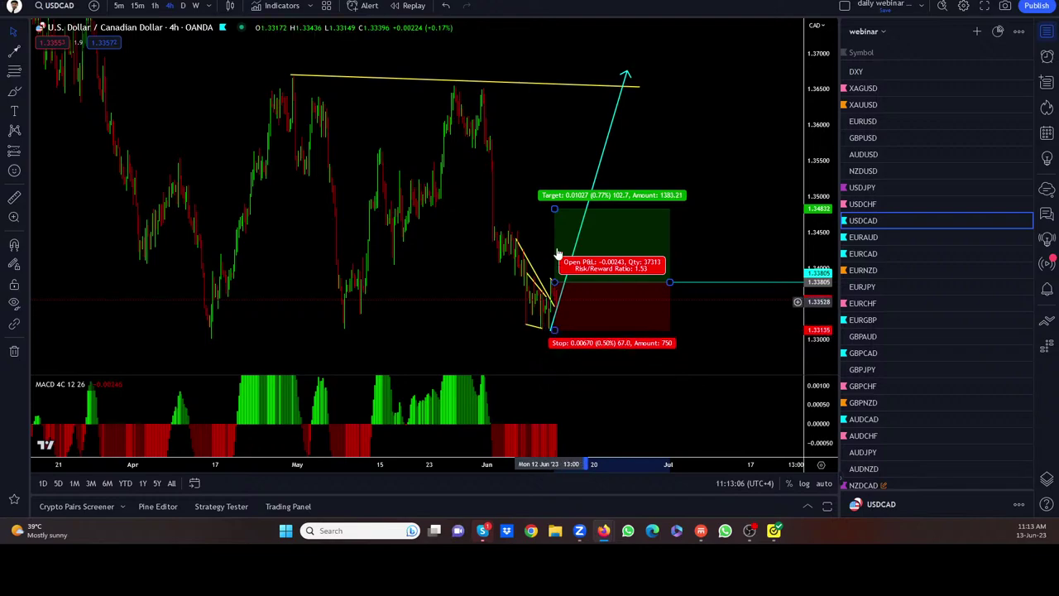
{"action": "left_click_drag", "start_coordinate": [555, 210], "coordinate": [627, 73]}
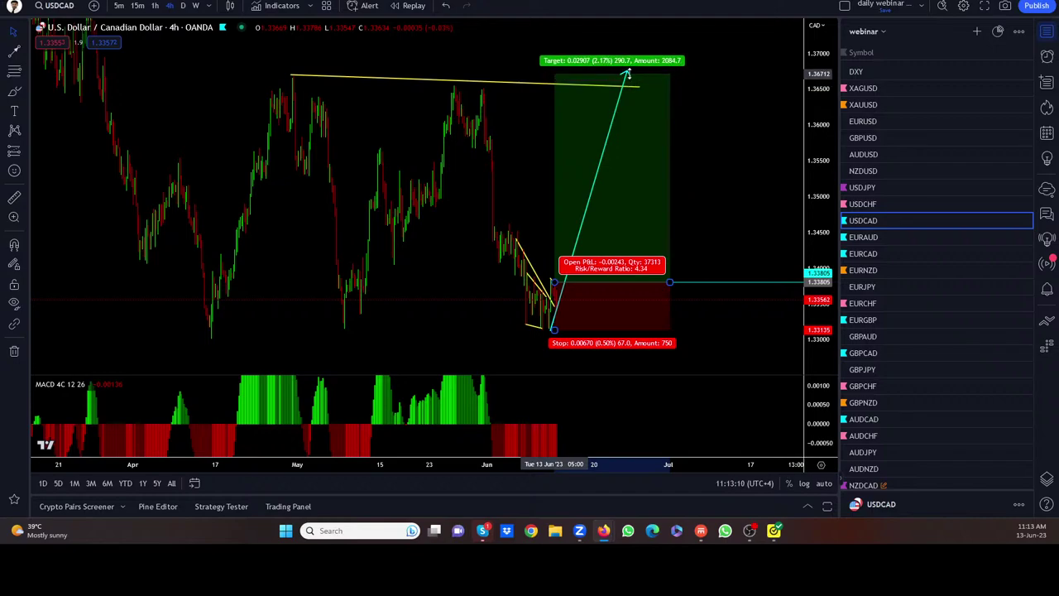
{"action": "left_click", "coordinate": [737, 150]}
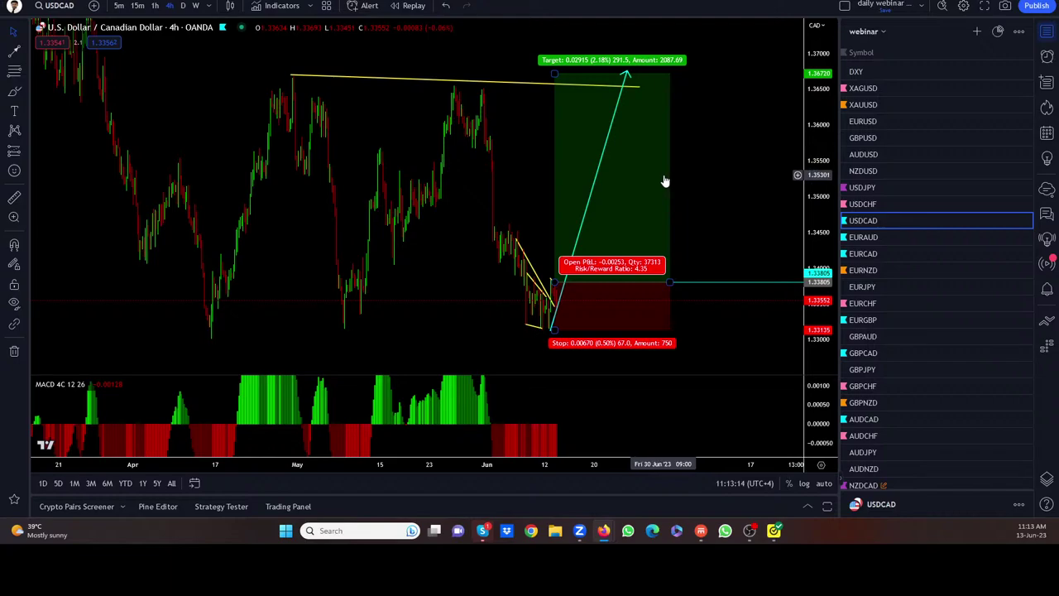
Review the long position on the 1-hour USDCAD chart and flag USDCAD purple in the watchlist
{"action": "left_click", "coordinate": [154, 5]}
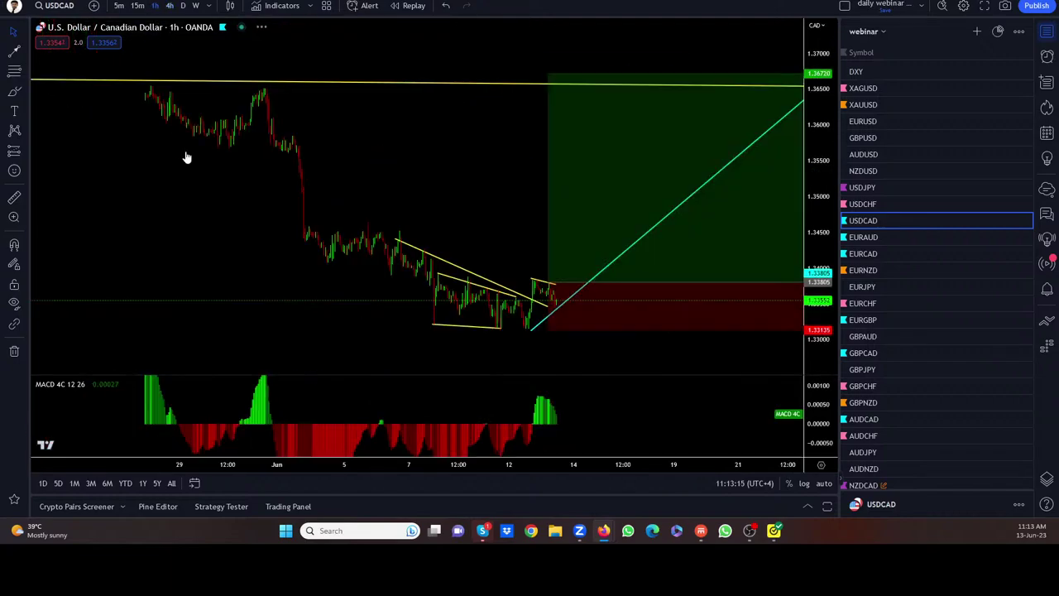
{"action": "left_click_drag", "start_coordinate": [385, 185], "coordinate": [224, 180]}
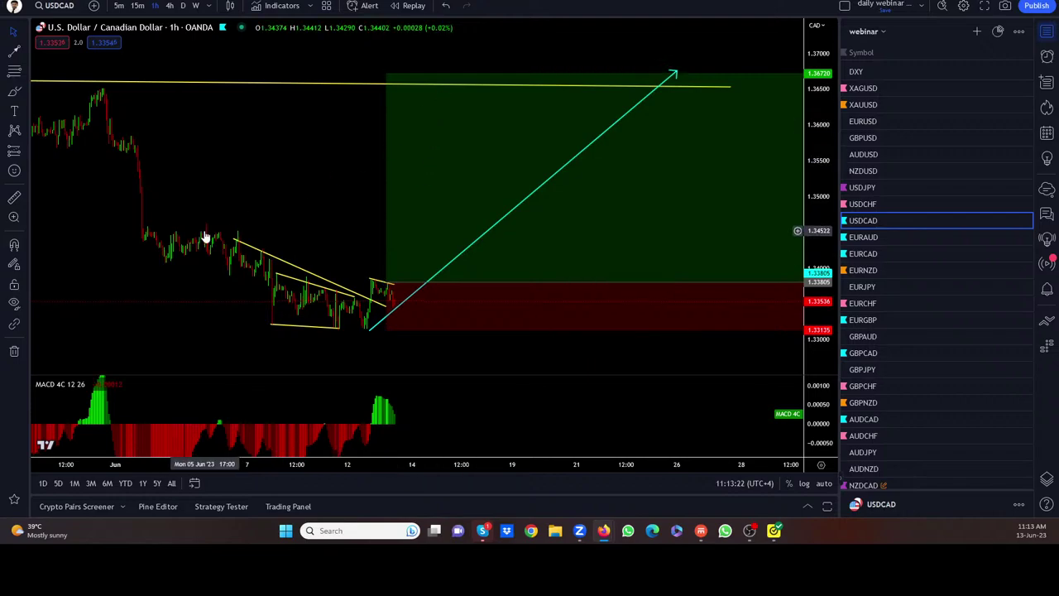
{"action": "left_click", "coordinate": [389, 318]}
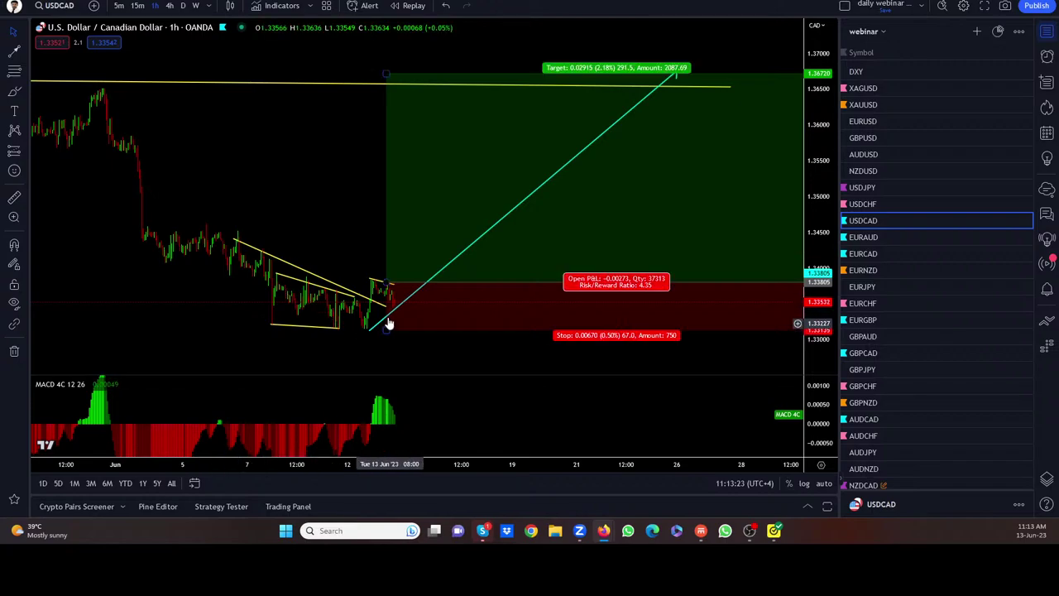
{"action": "left_click", "coordinate": [338, 159]}
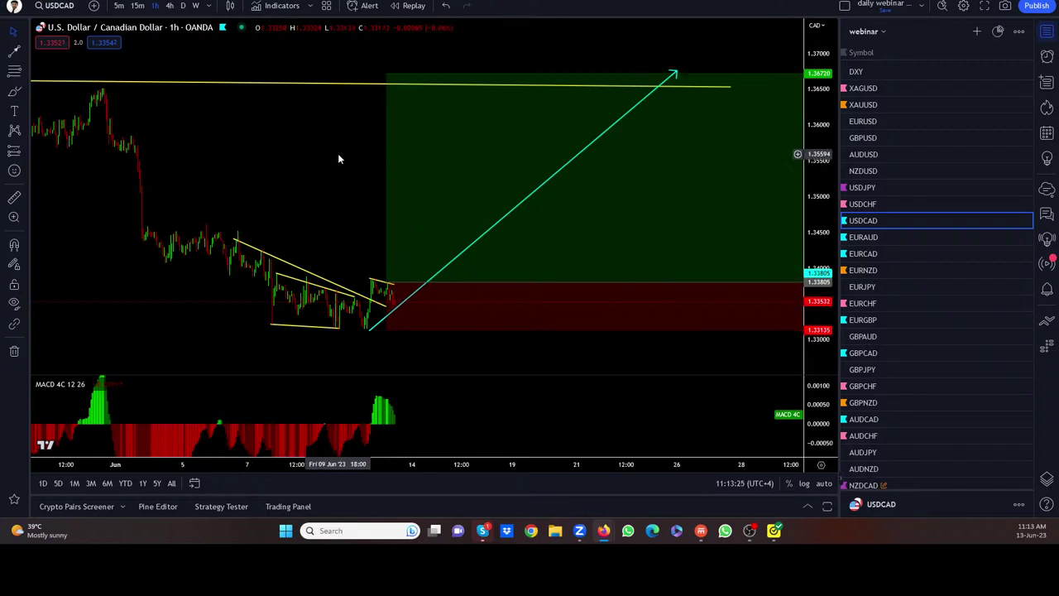
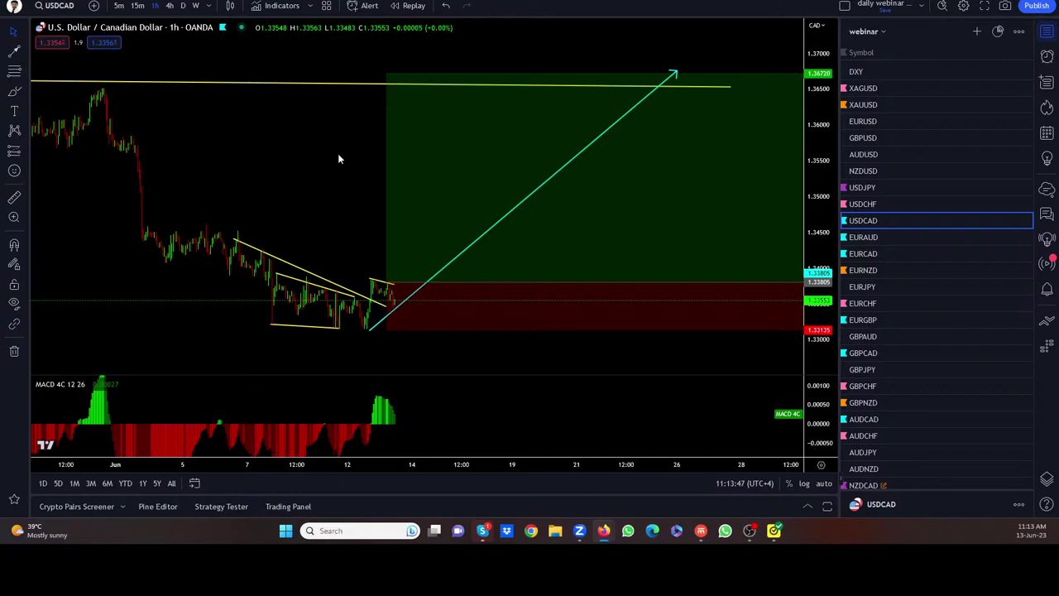
{"action": "left_click", "coordinate": [430, 132]}
{"action": "left_click", "coordinate": [370, 135]}
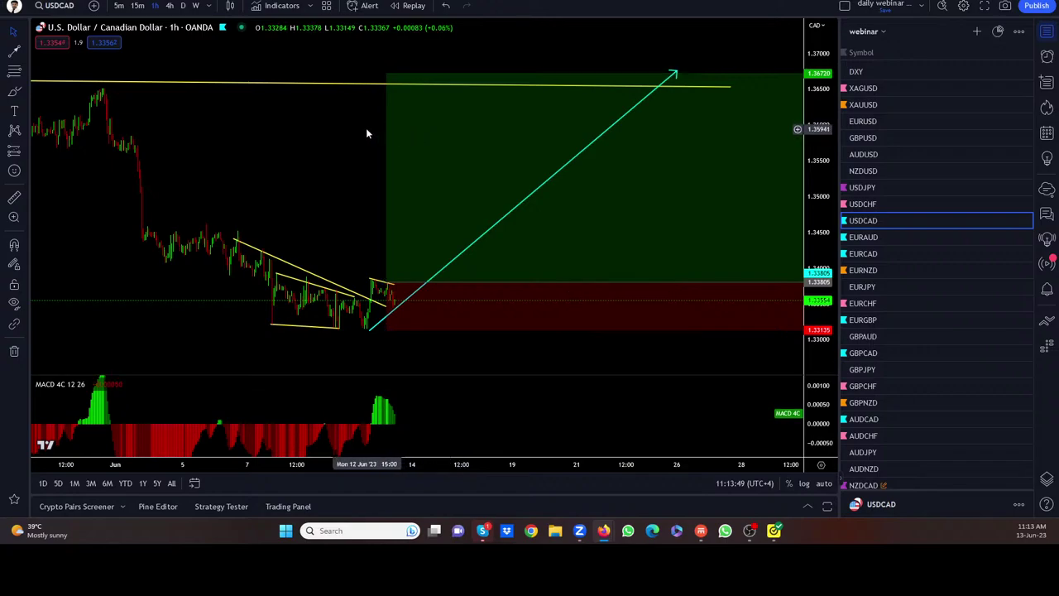
{"action": "left_click", "coordinate": [844, 221]}
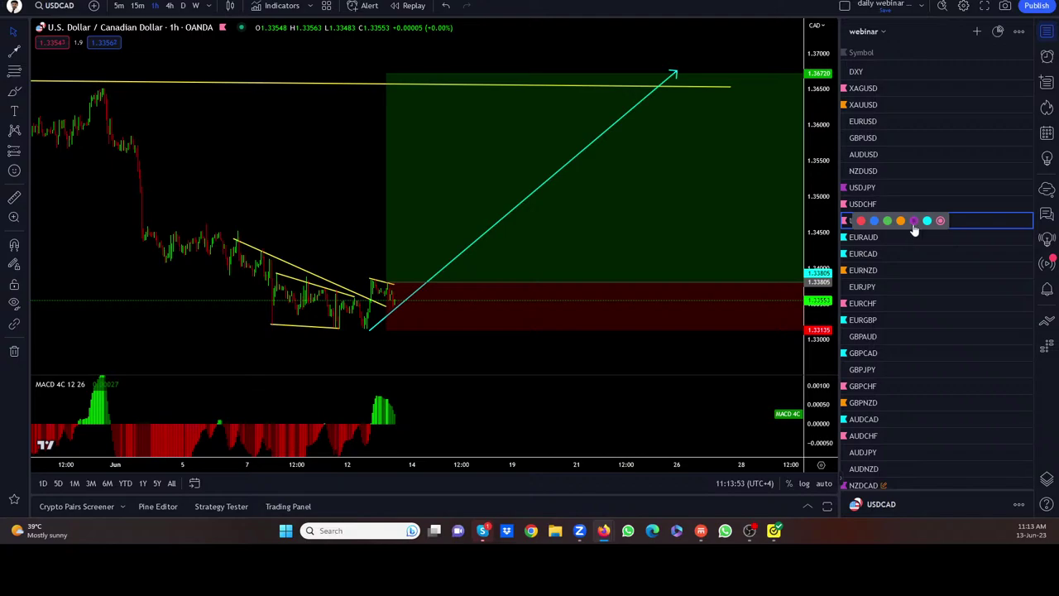
{"action": "left_click", "coordinate": [913, 221]}
On the 1-hour EURAUD chart, draw a rising trend line from the 12 June low at about 1.59099 to about 1.59161 on 14 June
{"action": "left_click", "coordinate": [867, 241]}
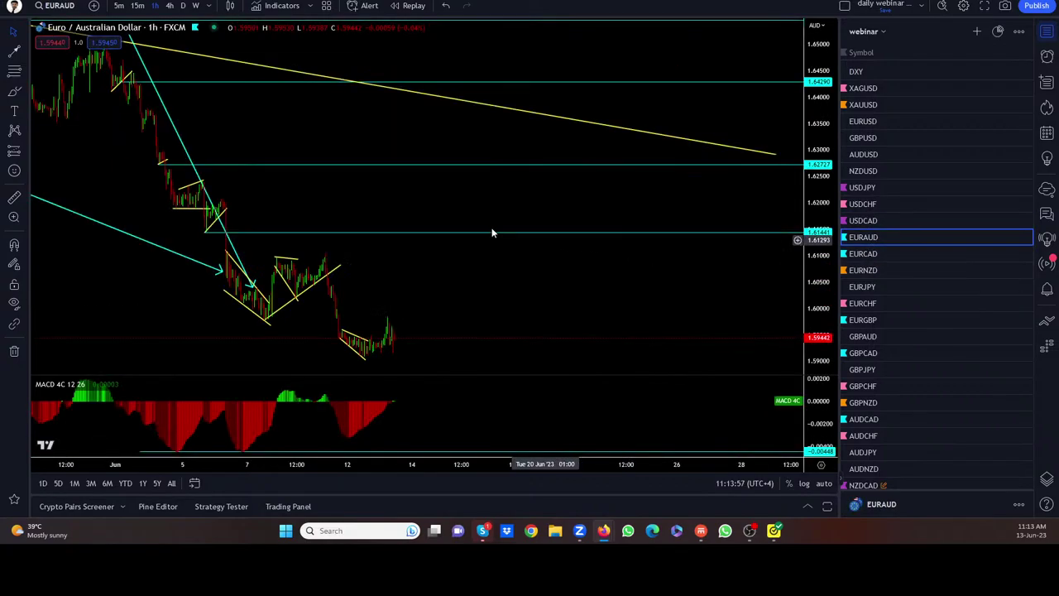
{"action": "scroll", "coordinate": [574, 275], "scroll_direction": "down", "scroll_amount": 3}
{"action": "left_click_drag", "start_coordinate": [613, 263], "coordinate": [560, 185]}
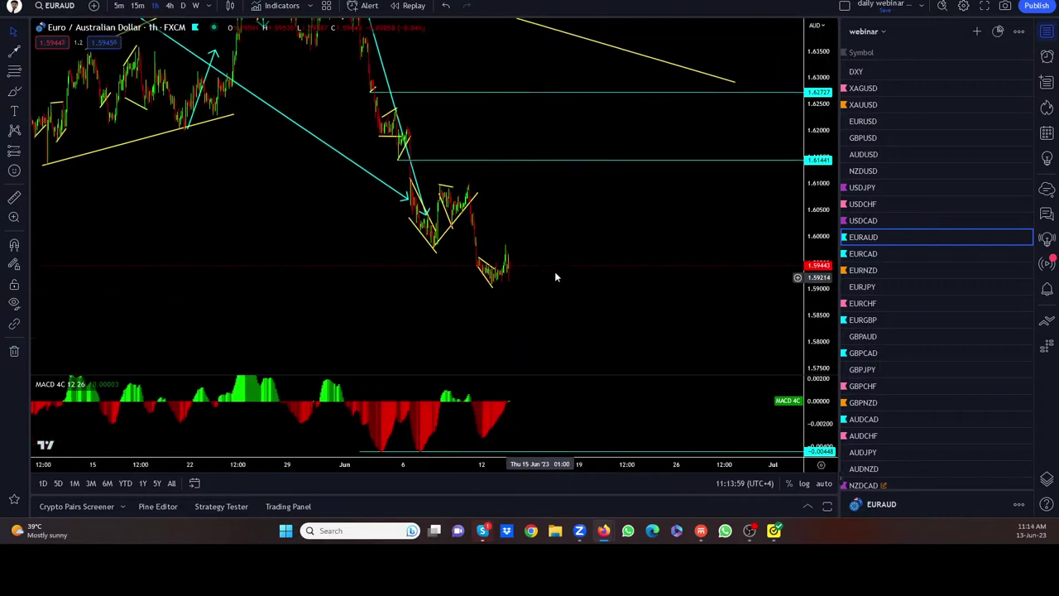
{"action": "left_click_drag", "start_coordinate": [555, 274], "coordinate": [458, 290]}
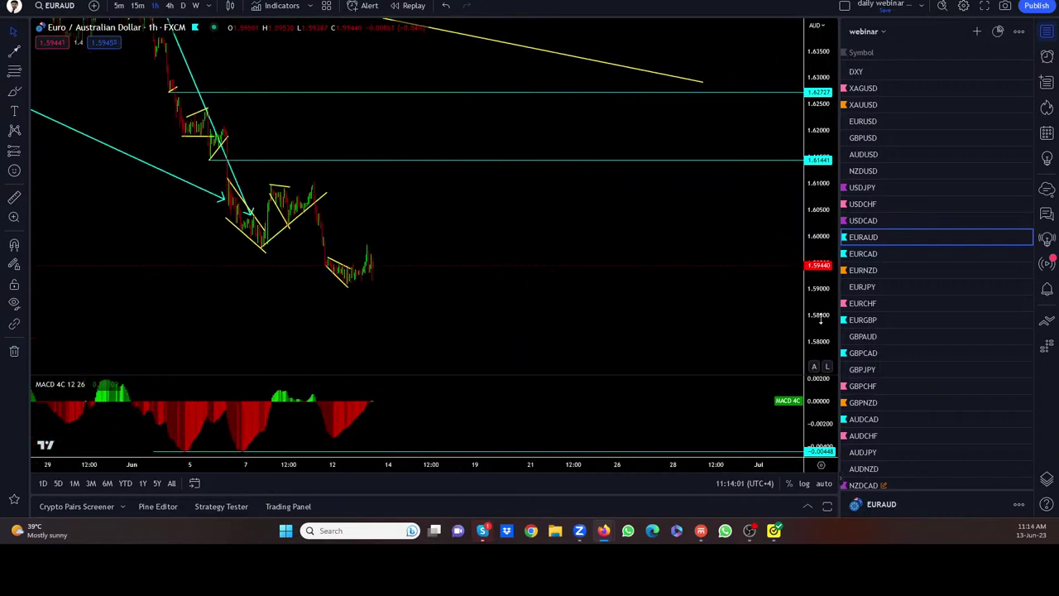
{"action": "left_click_drag", "start_coordinate": [567, 156], "coordinate": [508, 212]}
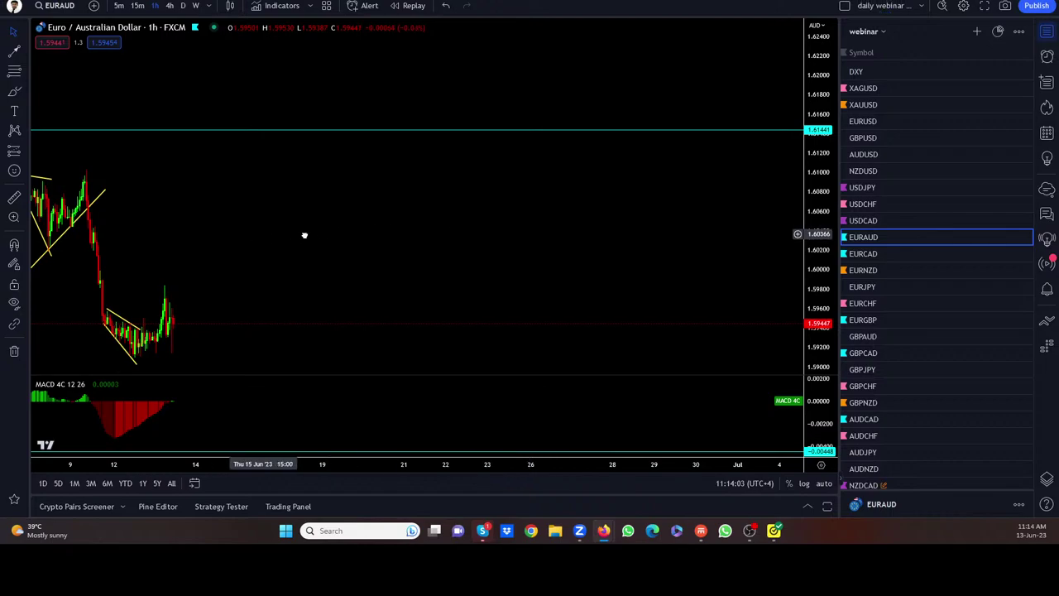
{"action": "left_click_drag", "start_coordinate": [303, 235], "coordinate": [638, 203]}
{"action": "scroll", "coordinate": [689, 254], "scroll_direction": "up", "scroll_amount": 4}
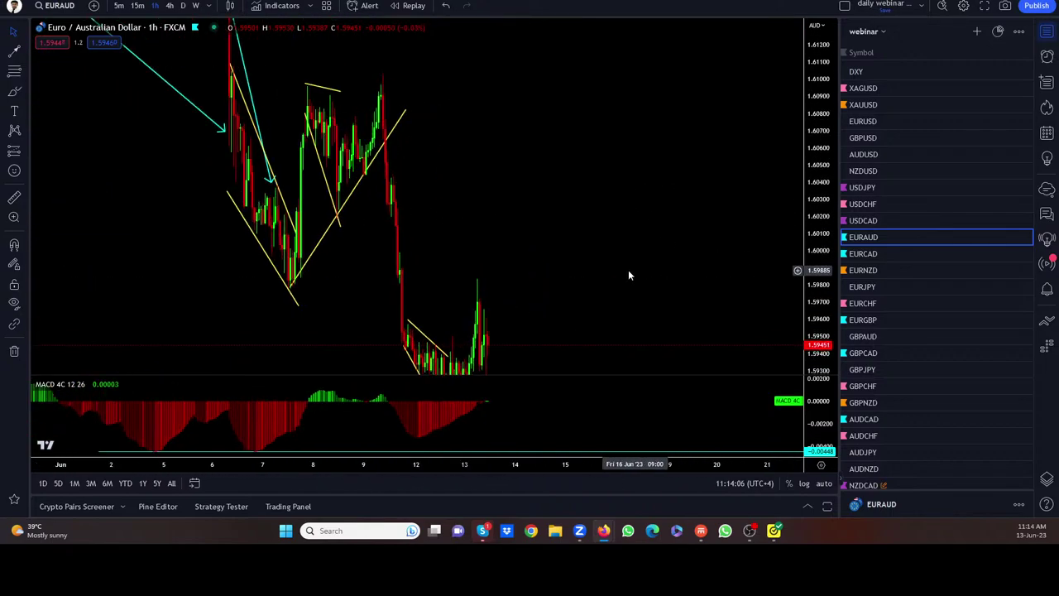
{"action": "left_click_drag", "start_coordinate": [499, 249], "coordinate": [485, 220]}
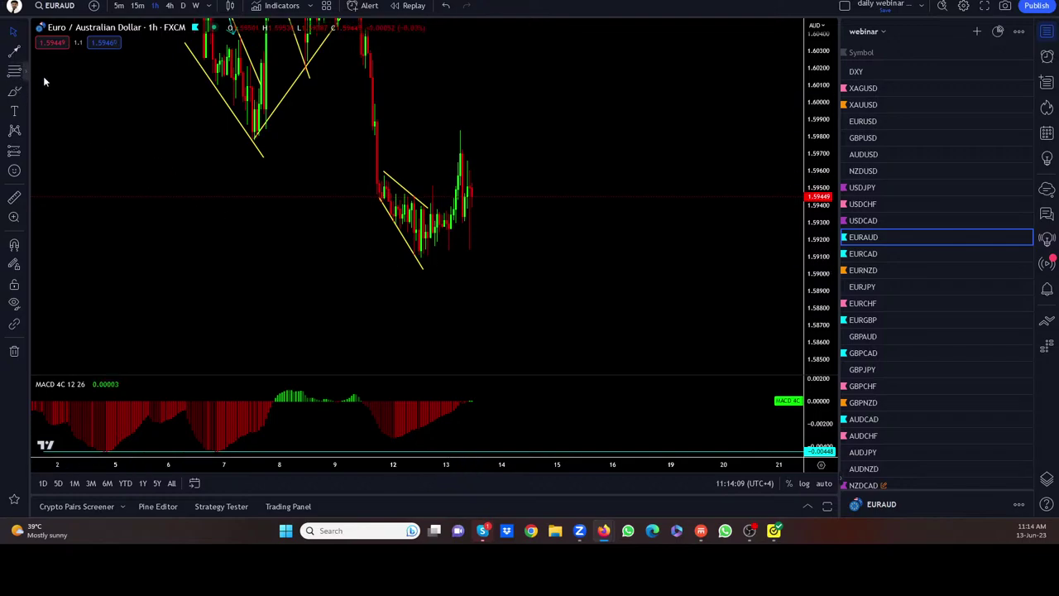
{"action": "left_click", "coordinate": [25, 54]}
{"action": "left_click", "coordinate": [70, 52]}
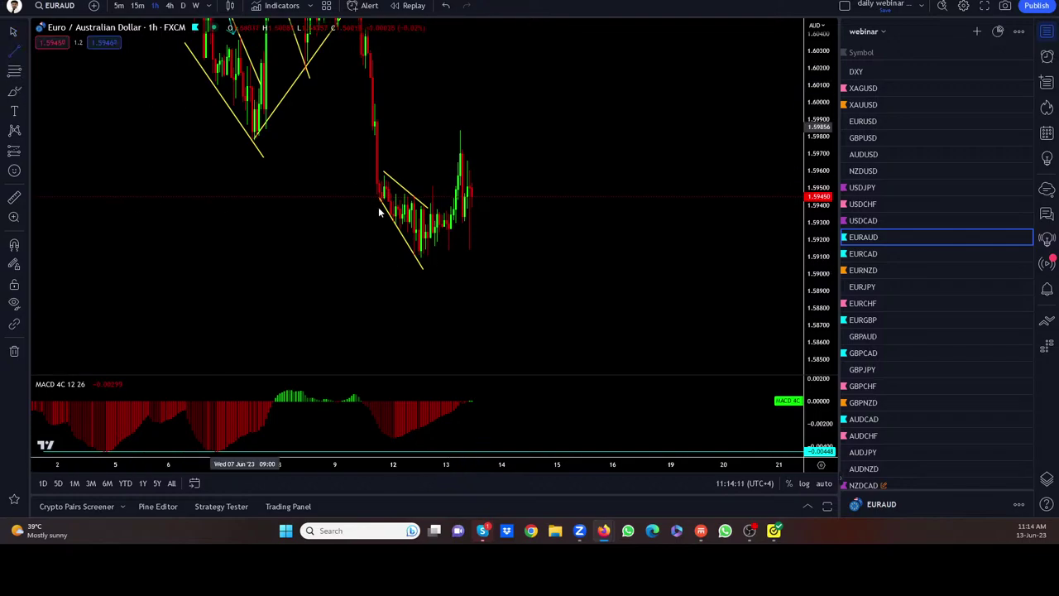
{"action": "left_click", "coordinate": [413, 256]}
{"action": "left_click", "coordinate": [522, 247]}
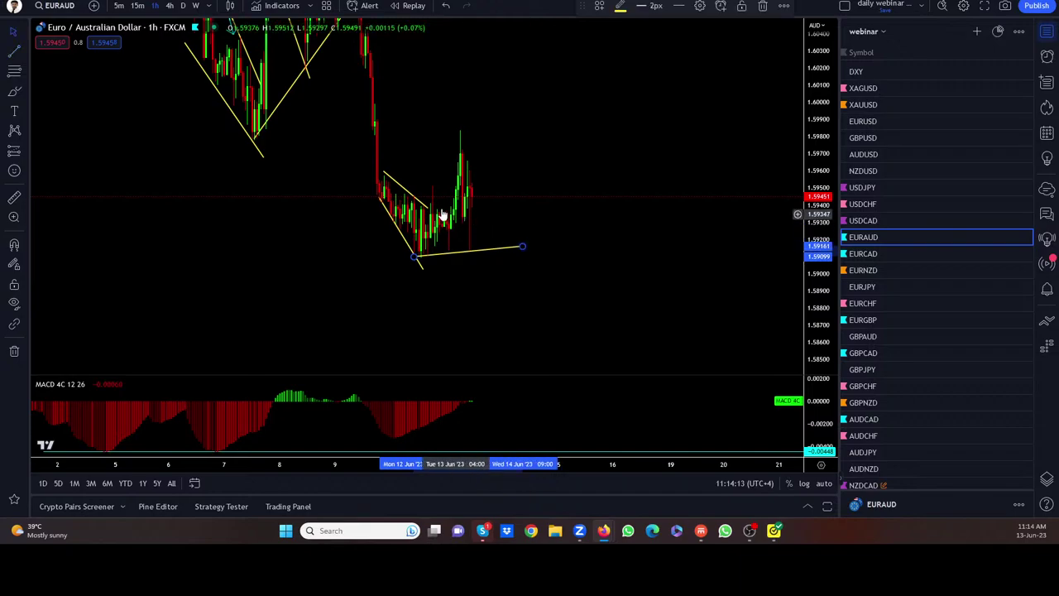
Shorten the upper falling line above the 12 June EURAUD lows so it ends at about 1.5942
{"action": "left_click", "coordinate": [423, 206]}
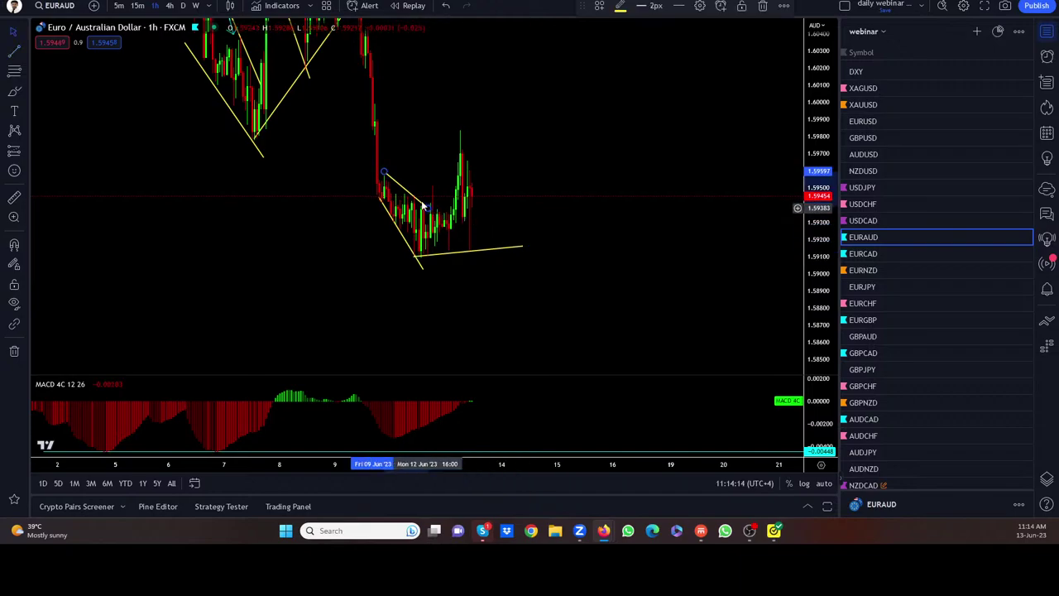
{"action": "left_click", "coordinate": [420, 265]}
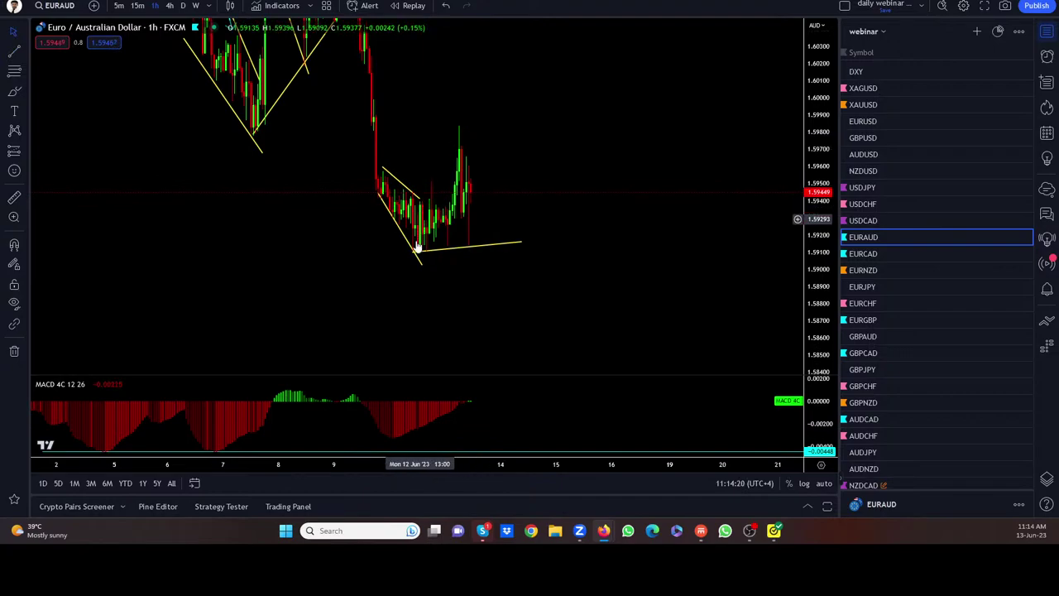
Add a horizontal ray on EURAUD at about 1.59058, starting just below the 12 June low
{"action": "double_click", "coordinate": [827, 97]}
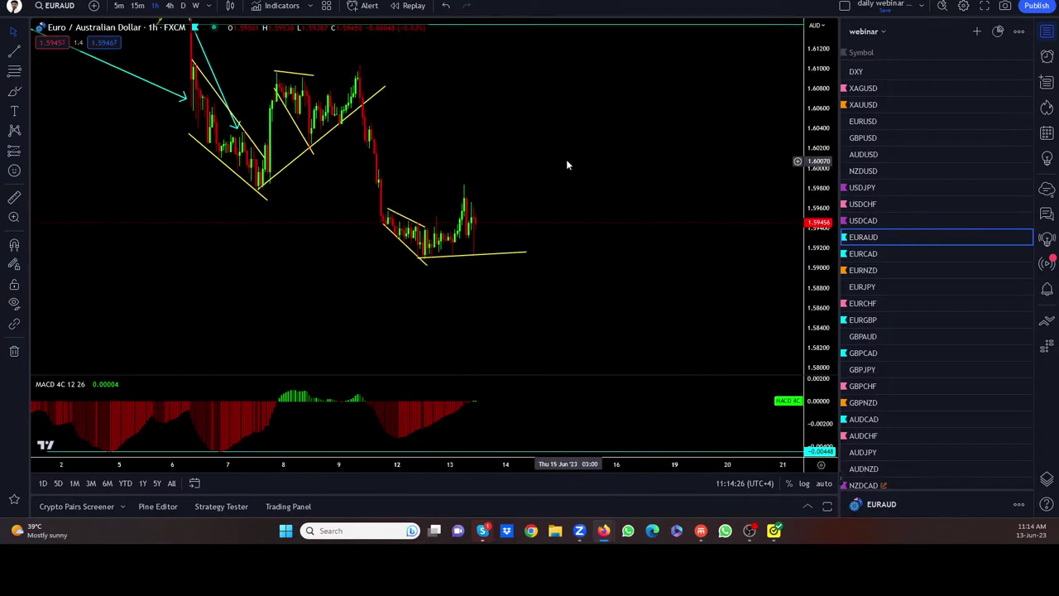
{"action": "scroll", "coordinate": [568, 159], "scroll_direction": "down", "scroll_amount": 1}
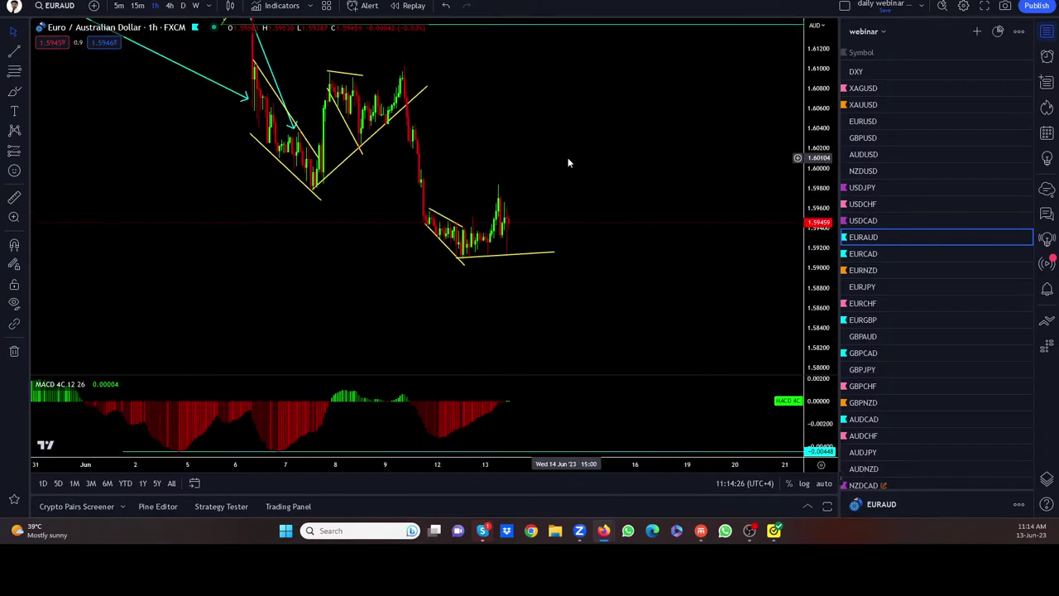
{"action": "left_click", "coordinate": [25, 53]}
{"action": "left_click", "coordinate": [77, 207]}
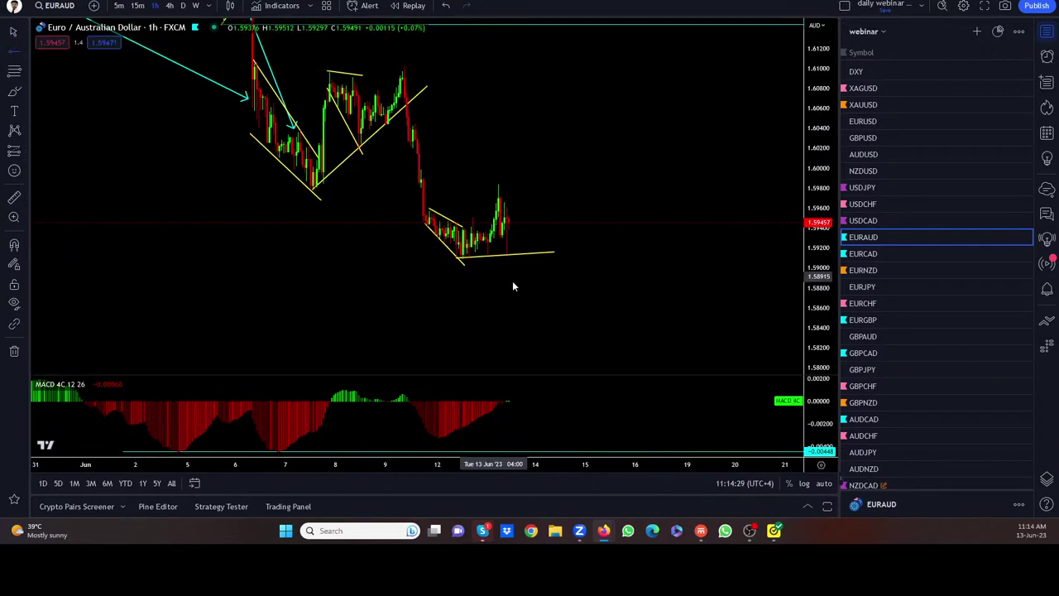
{"action": "left_click", "coordinate": [466, 262]}
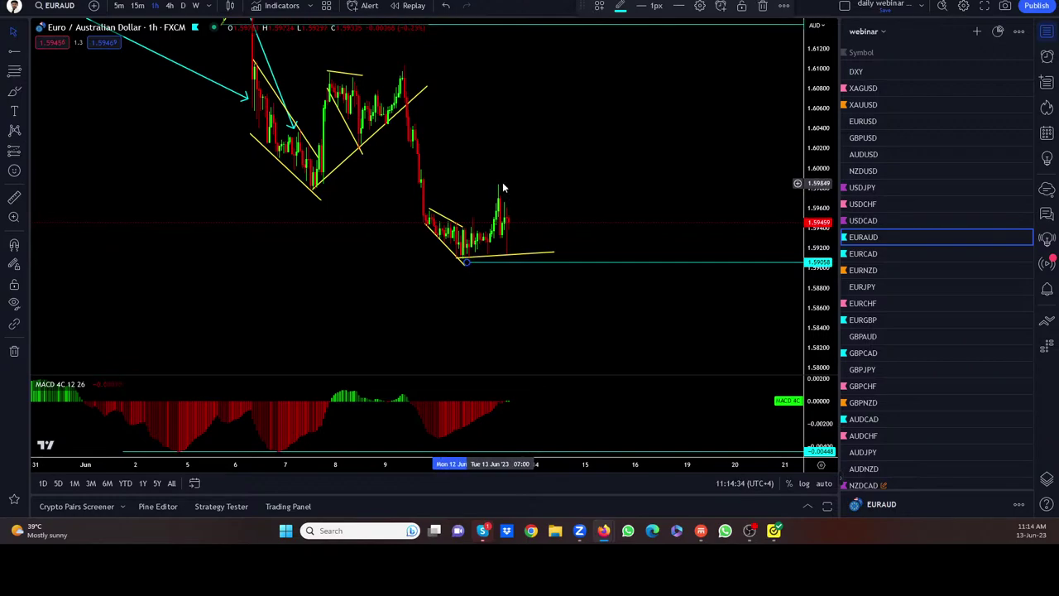
Review EURAUD price action and existing drawings on the 4-hour chart back to January 2023, with the MACD rescaled to fit
{"action": "scroll", "coordinate": [308, 185], "scroll_direction": "down", "scroll_amount": 3}
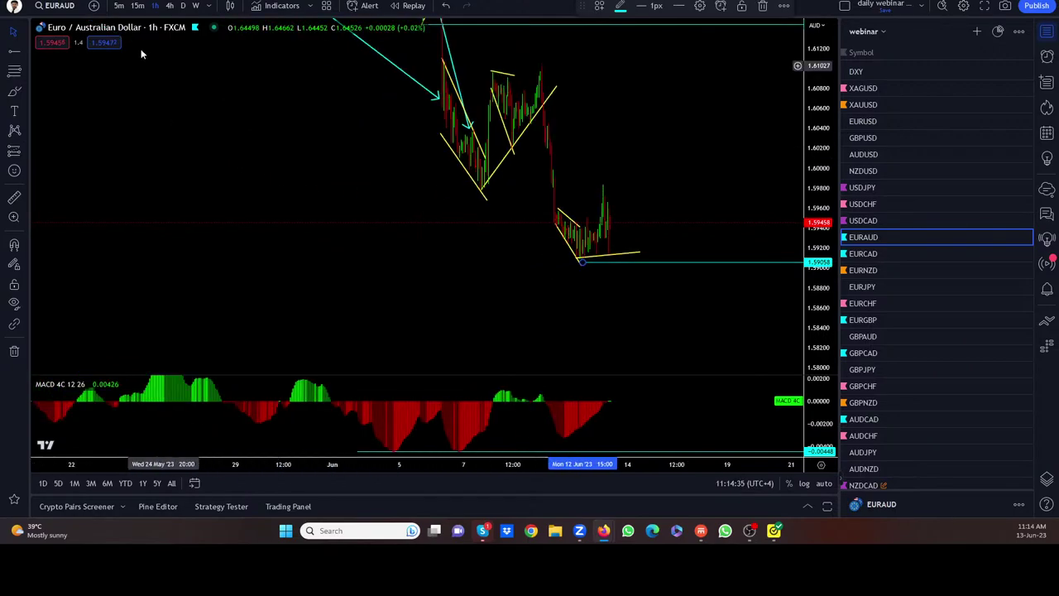
{"action": "left_click", "coordinate": [169, 5]}
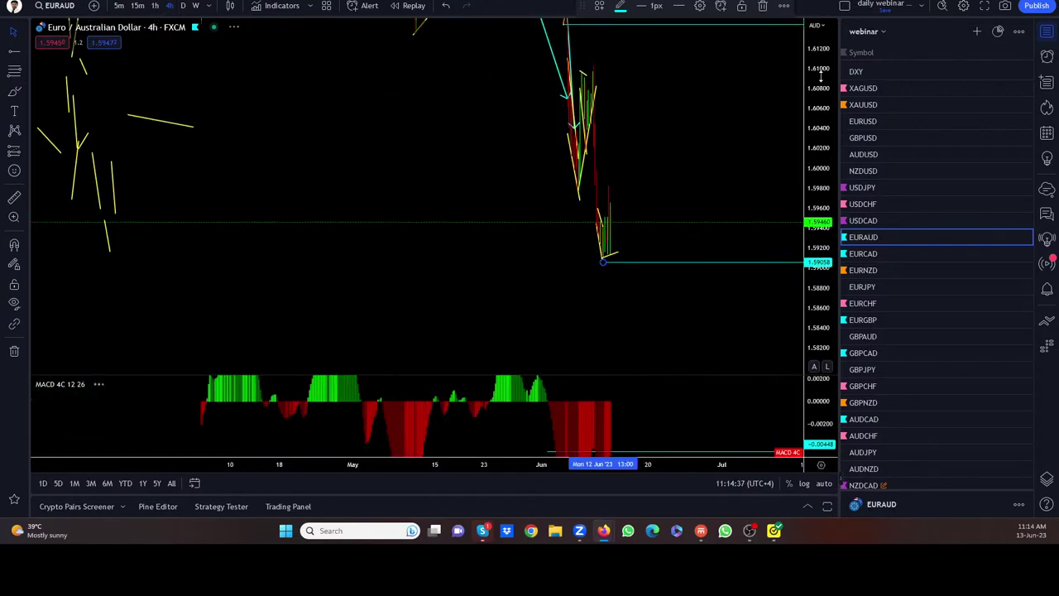
{"action": "left_click_drag", "start_coordinate": [821, 76], "coordinate": [822, 311]}
{"action": "left_click_drag", "start_coordinate": [805, 235], "coordinate": [590, 324]}
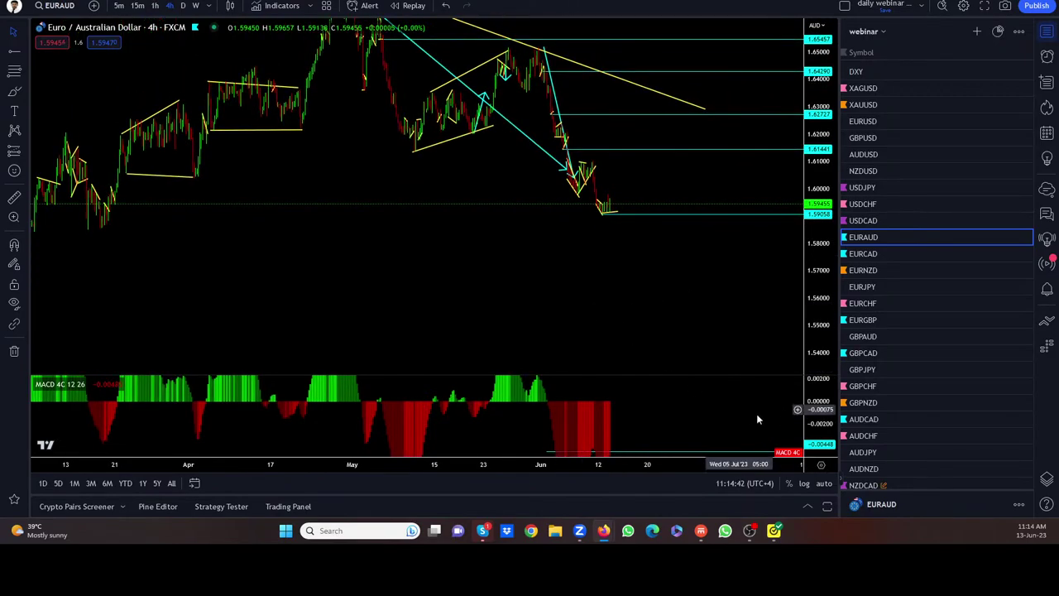
{"action": "double_click", "coordinate": [819, 412]}
{"action": "scroll", "coordinate": [334, 249], "scroll_direction": "down", "scroll_amount": 3}
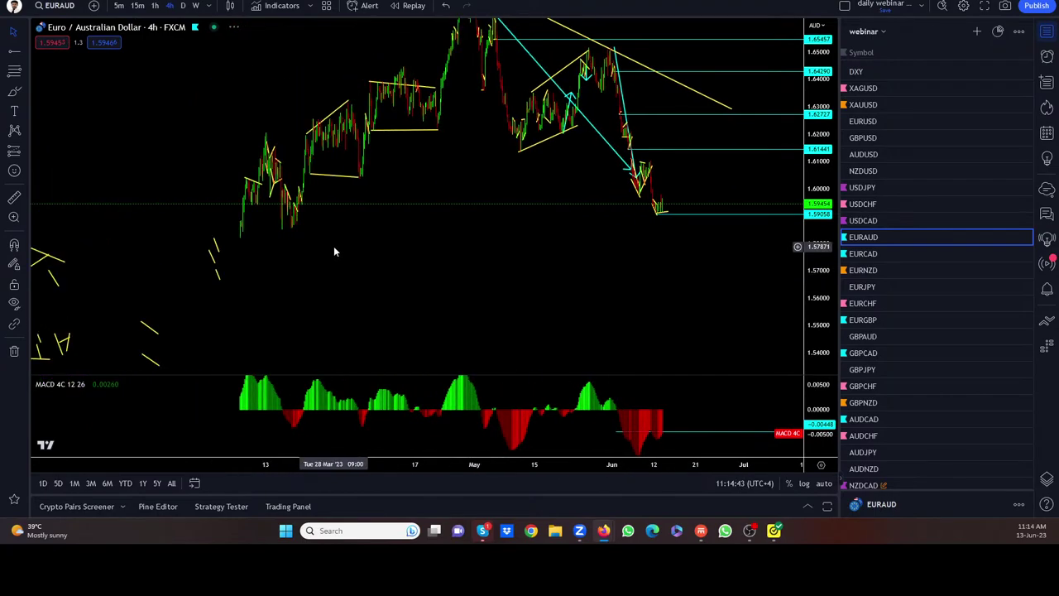
{"action": "left_click_drag", "start_coordinate": [315, 324], "coordinate": [440, 149]}
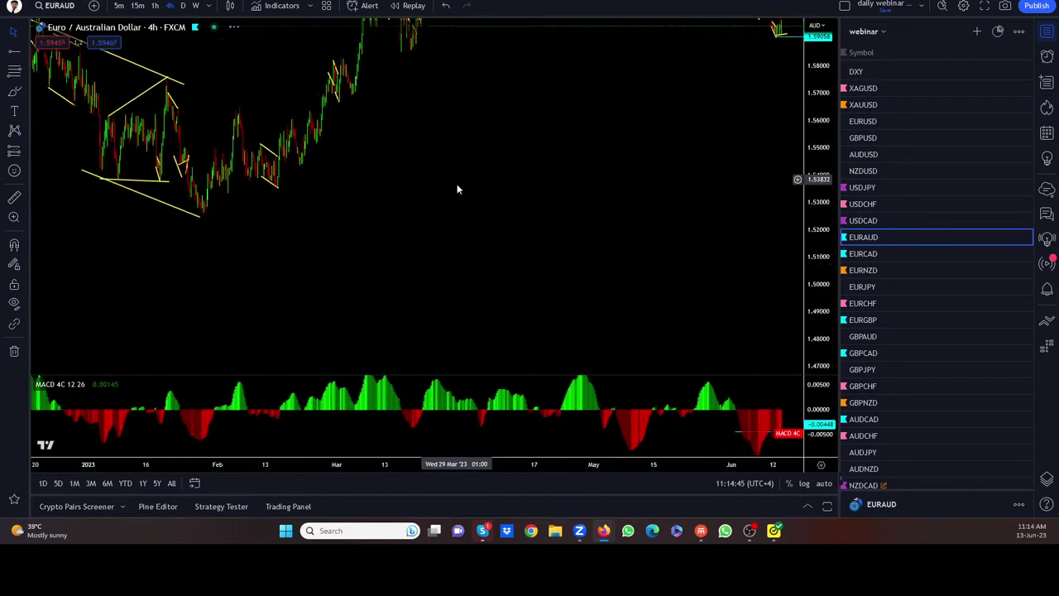
{"action": "left_click_drag", "start_coordinate": [458, 190], "coordinate": [400, 248]}
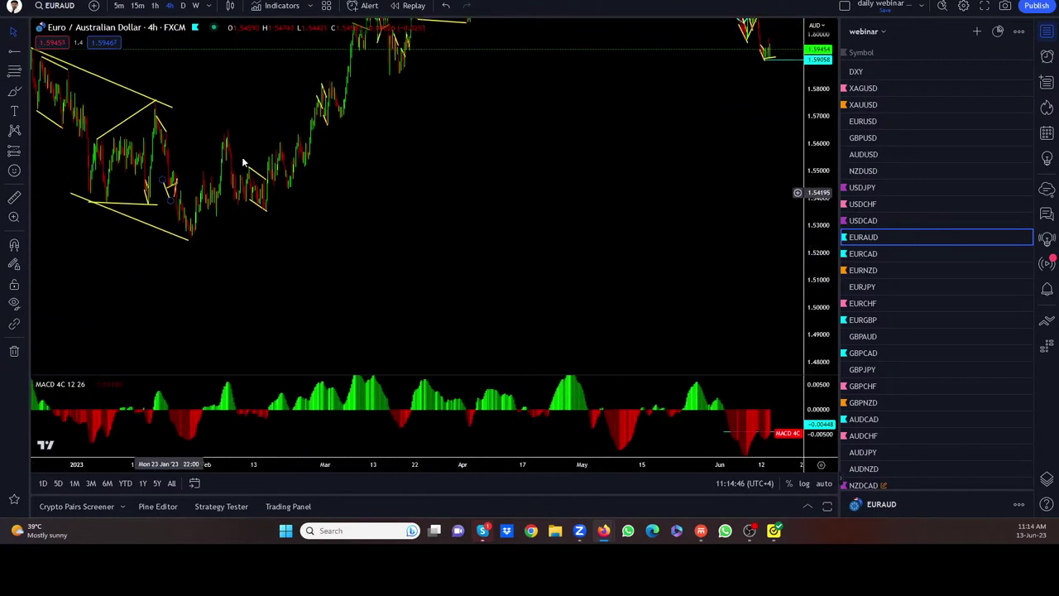
On the daily EURAUD chart, try a rising trend line from the 24 August 2022 low at about 1.42704 to about 1.60708, and delete it
{"action": "left_click", "coordinate": [183, 6]}
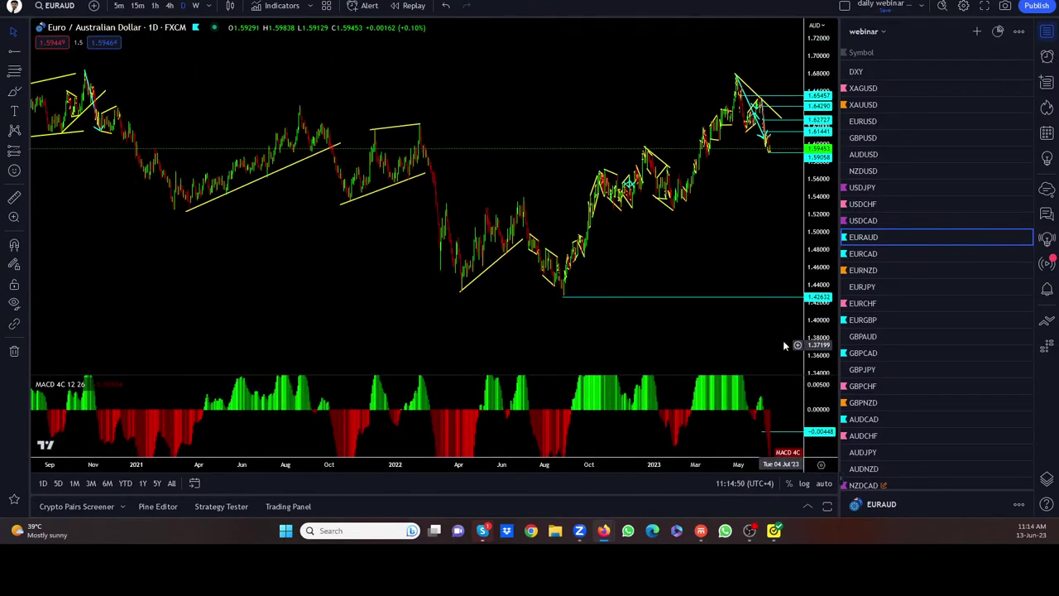
{"action": "left_click_drag", "start_coordinate": [721, 248], "coordinate": [543, 273]}
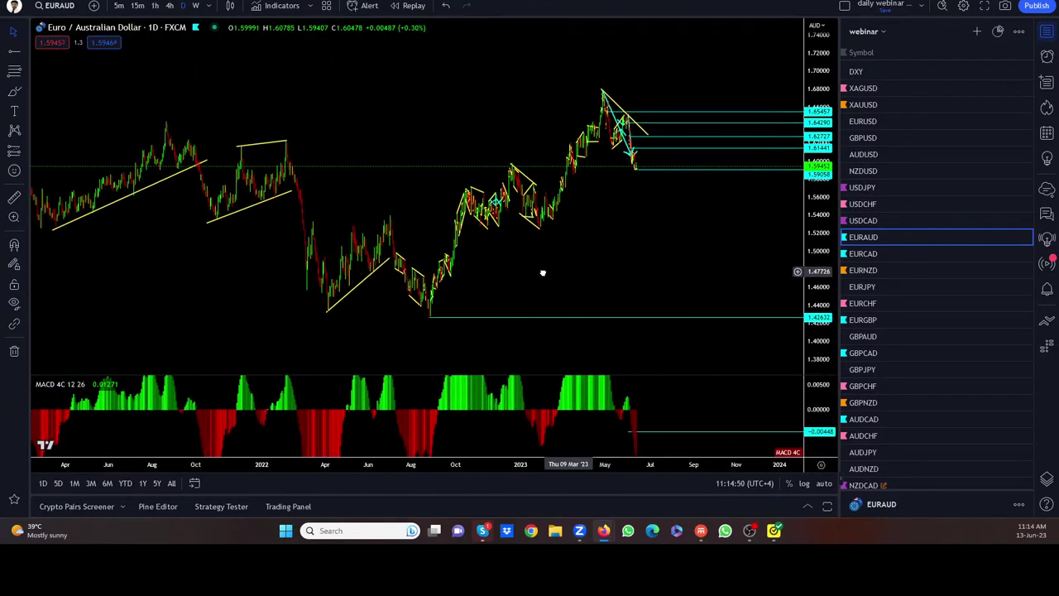
{"action": "left_click", "coordinate": [26, 58]}
{"action": "left_click", "coordinate": [58, 52]}
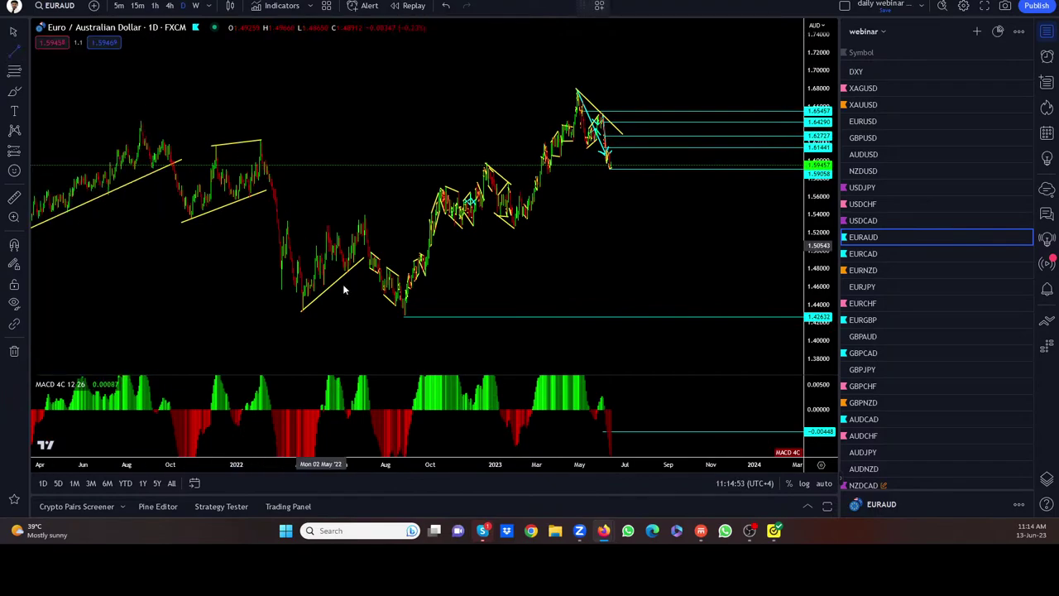
{"action": "left_click", "coordinate": [402, 317]}
{"action": "left_click", "coordinate": [576, 197]}
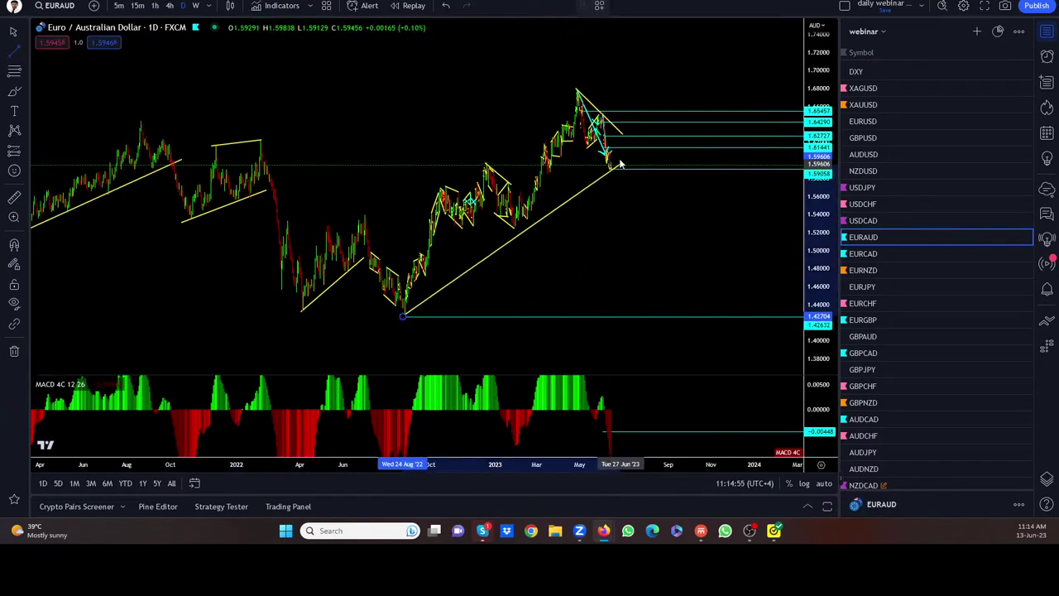
{"action": "left_click", "coordinate": [617, 154]}
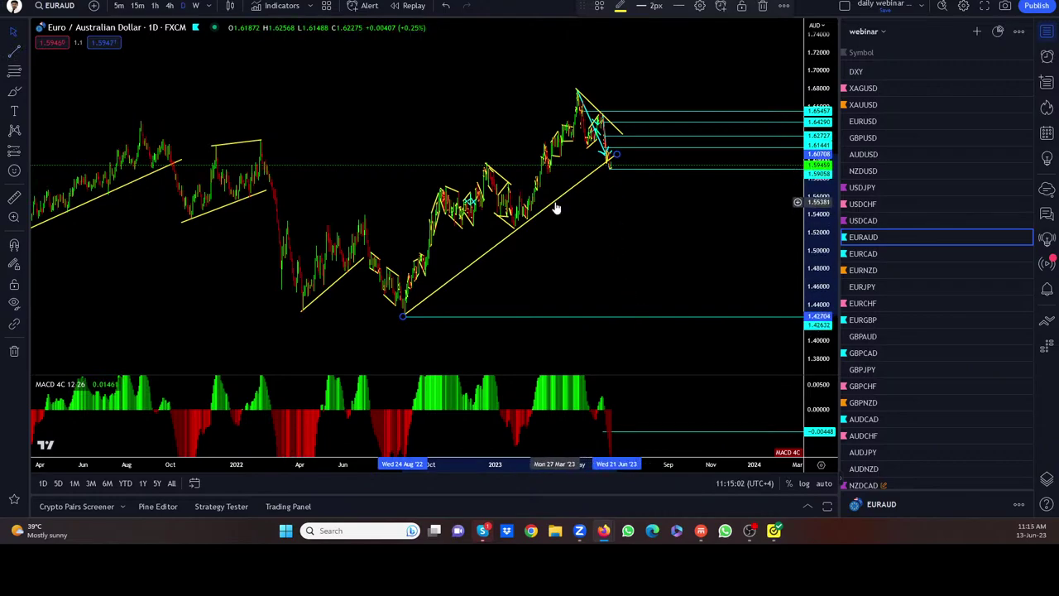
{"action": "left_click", "coordinate": [763, 7]}
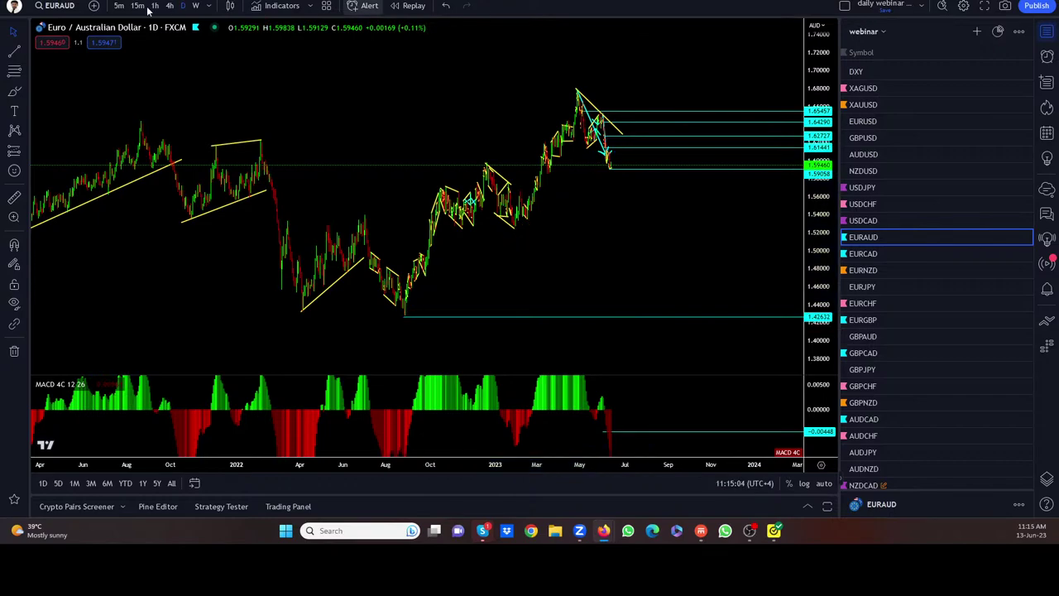
Return to the 1-hour EURAUD chart and nudge the horizontal ray below the 12 June low to about 1.59060
{"action": "left_click", "coordinate": [154, 6]}
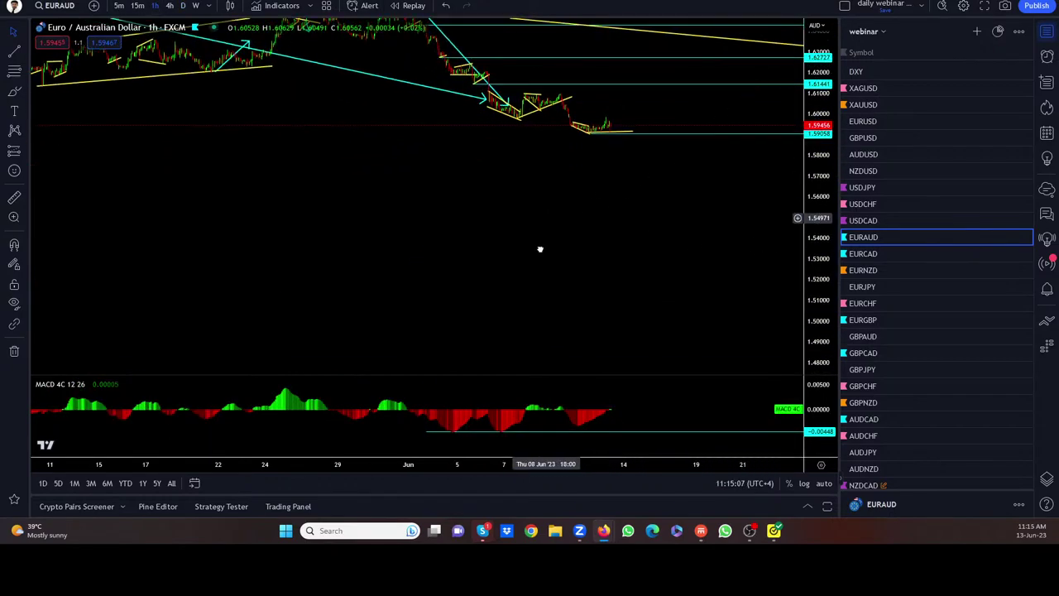
{"action": "left_click_drag", "start_coordinate": [541, 246], "coordinate": [672, 354]}
{"action": "scroll", "coordinate": [672, 354], "scroll_direction": "up", "scroll_amount": 5}
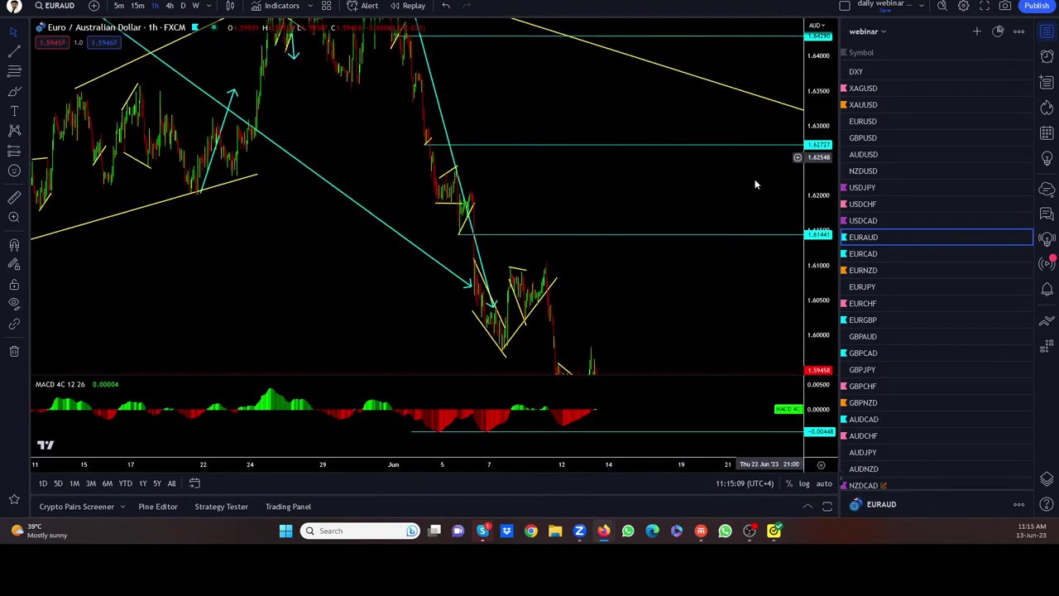
{"action": "left_click_drag", "start_coordinate": [657, 262], "coordinate": [673, 196]}
{"action": "scroll", "coordinate": [674, 196], "scroll_direction": "up", "scroll_amount": 3}
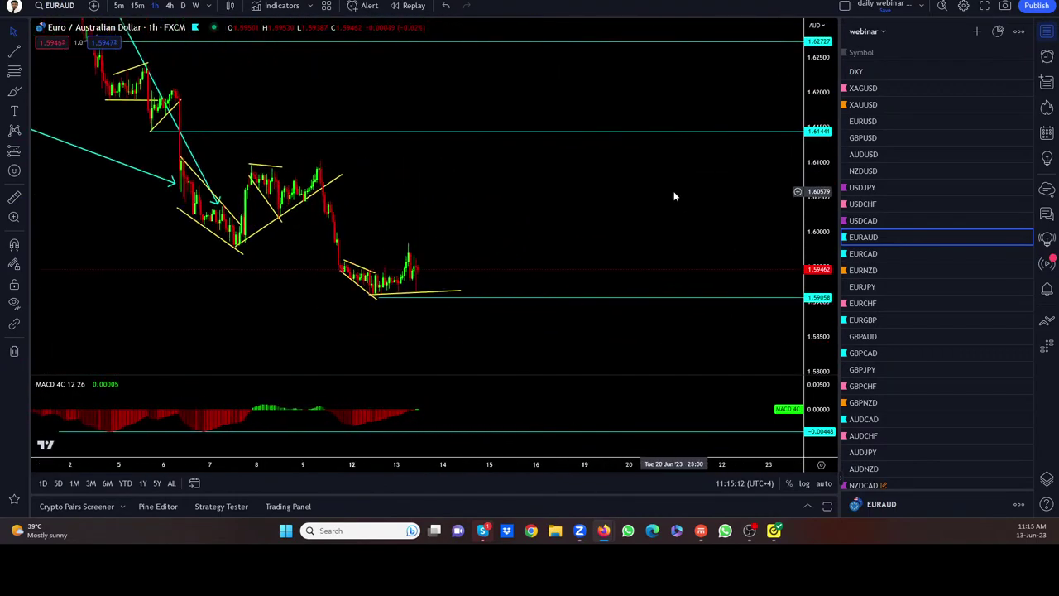
{"action": "left_click", "coordinate": [381, 298]}
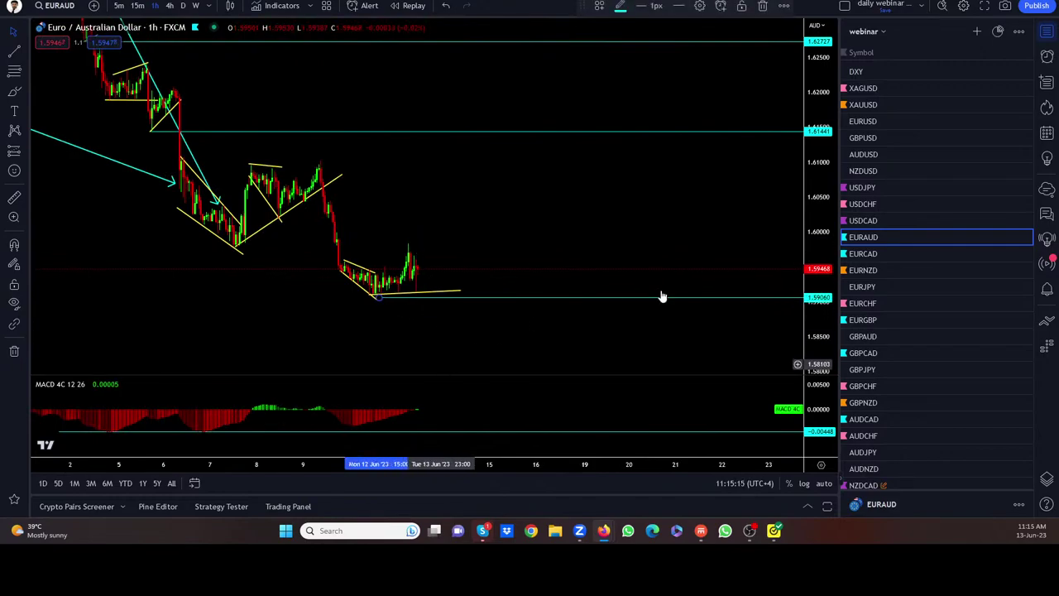
Open EURCAD on the 1-hour chart and examine the June price action around the short position and scenario arrows
{"action": "left_click", "coordinate": [870, 254]}
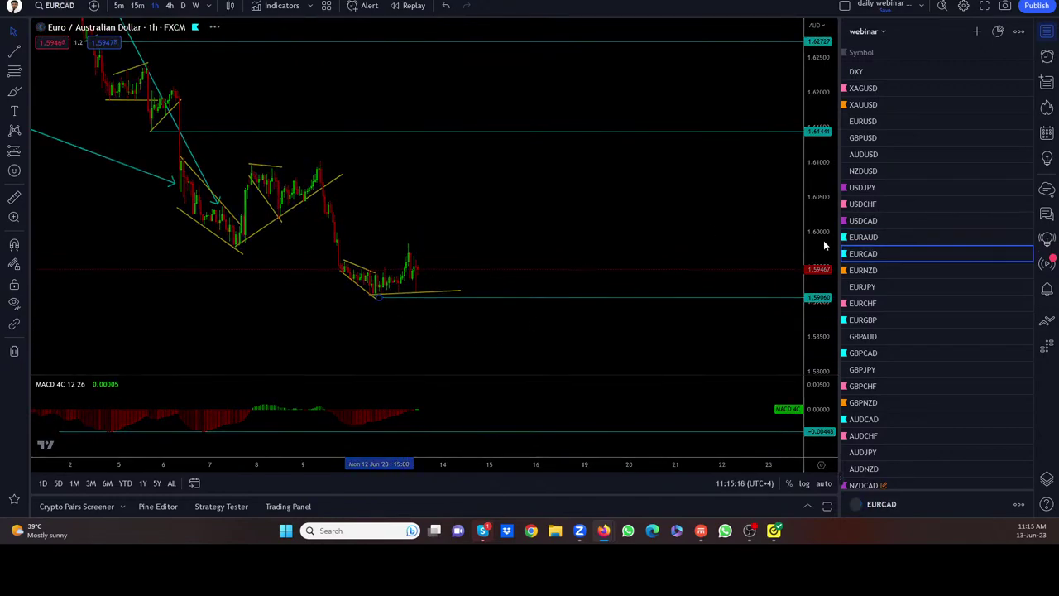
{"action": "mouse_move", "coordinate": [845, 239]}
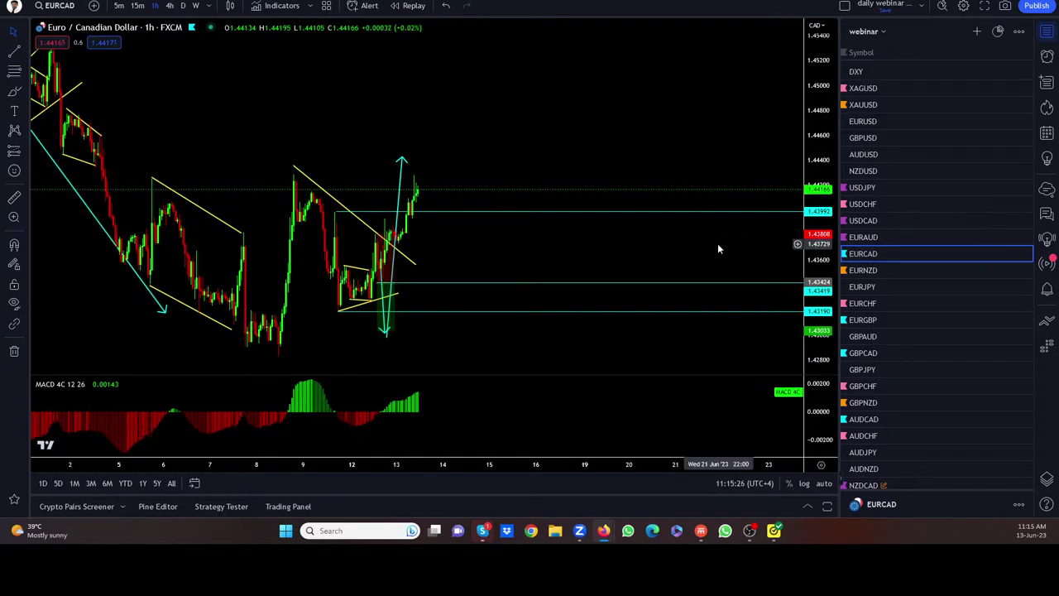
{"action": "left_click_drag", "start_coordinate": [639, 249], "coordinate": [729, 236]}
{"action": "scroll", "coordinate": [722, 230], "scroll_direction": "up", "scroll_amount": 3}
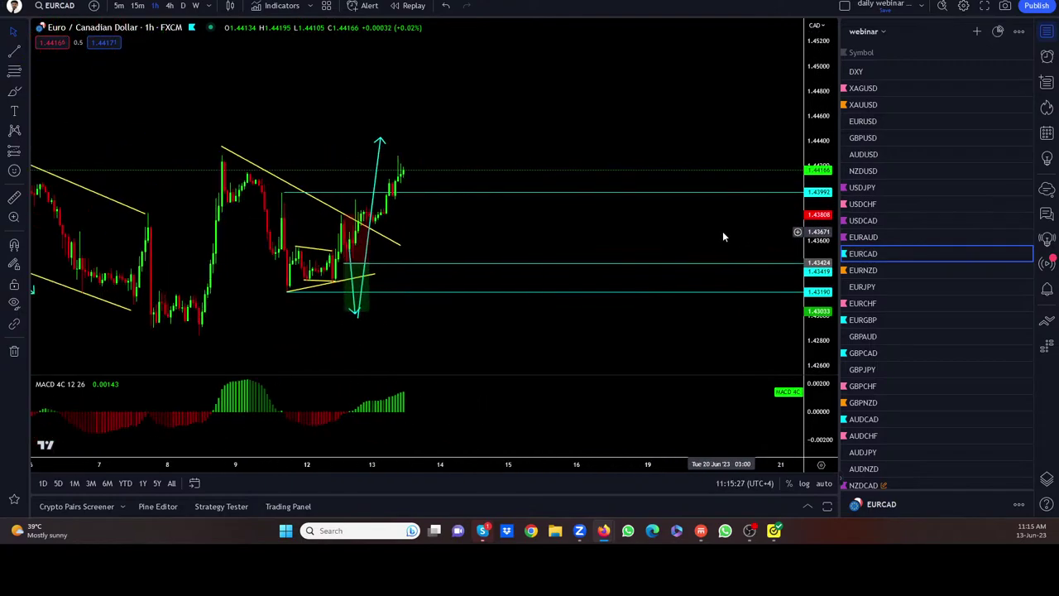
{"action": "left_click_drag", "start_coordinate": [606, 222], "coordinate": [642, 212]}
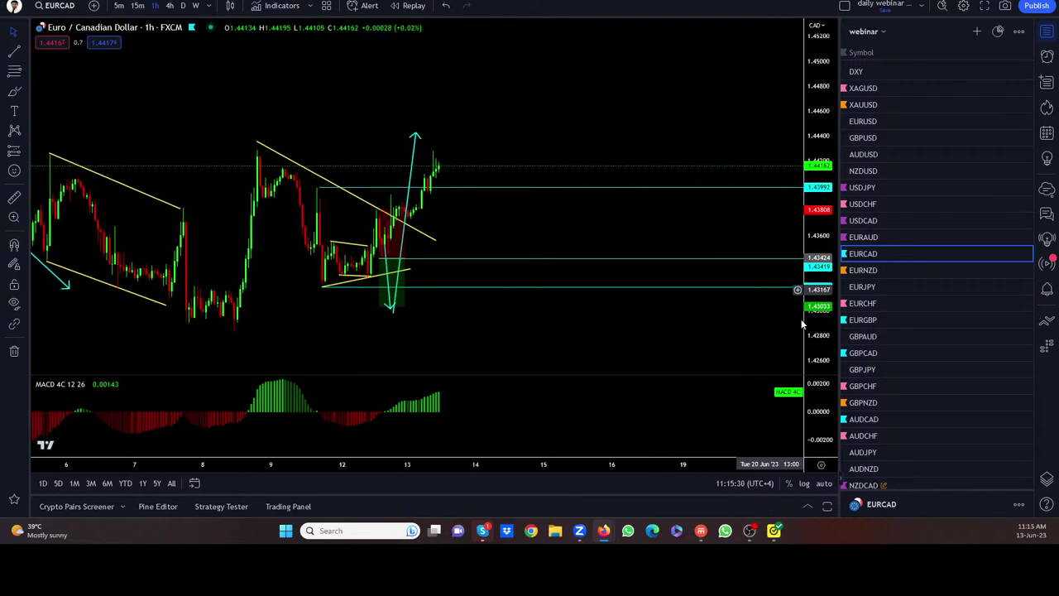
{"action": "scroll", "coordinate": [388, 238], "scroll_direction": "up", "scroll_amount": 2}
{"action": "left_click_drag", "start_coordinate": [461, 223], "coordinate": [598, 213]}
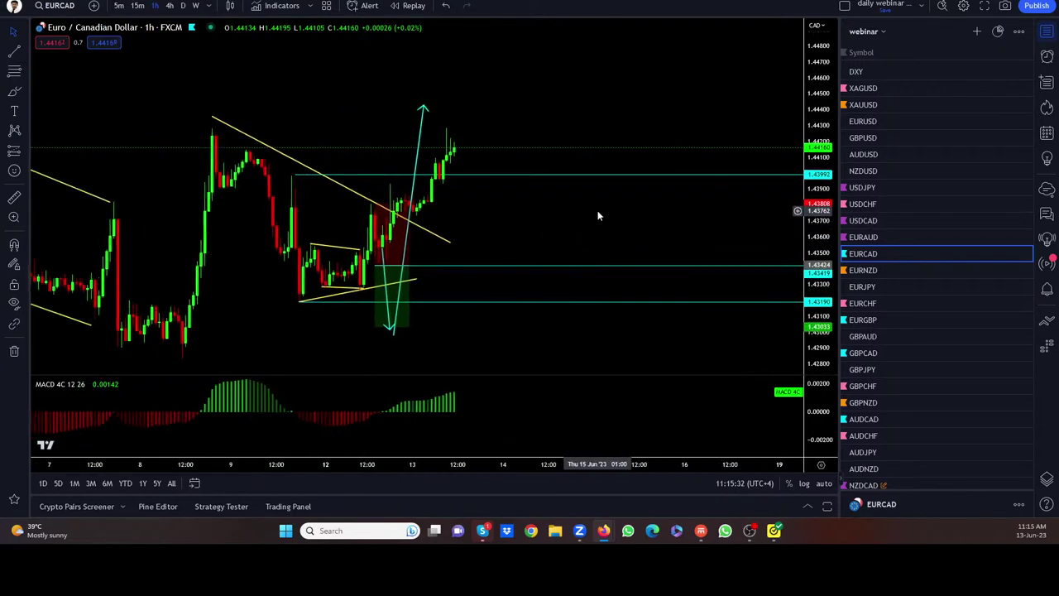
On the 15-minute EURCAD chart, shorten the falling trend line from the 8–9 June high so it ends at about 1.4389
{"action": "left_click", "coordinate": [137, 5]}
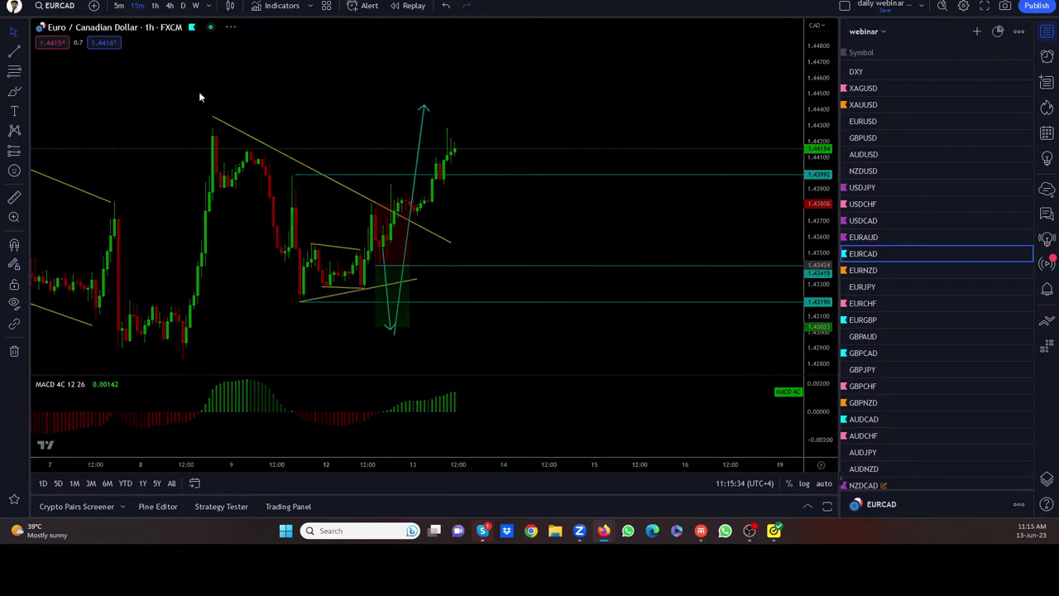
{"action": "left_click_drag", "start_coordinate": [576, 198], "coordinate": [639, 181]}
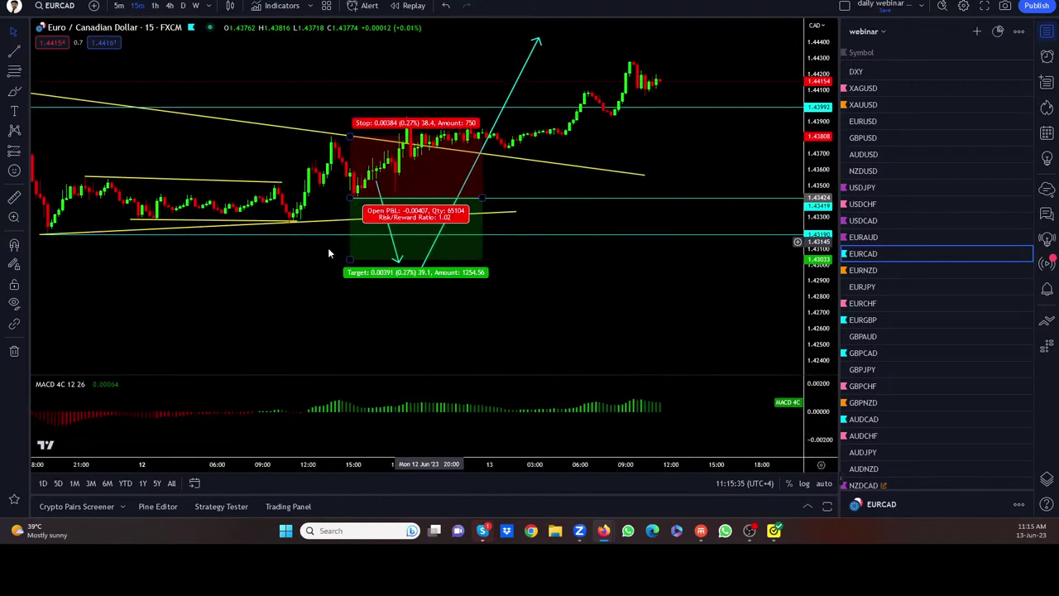
{"action": "scroll", "coordinate": [315, 289], "scroll_direction": "down", "scroll_amount": 5}
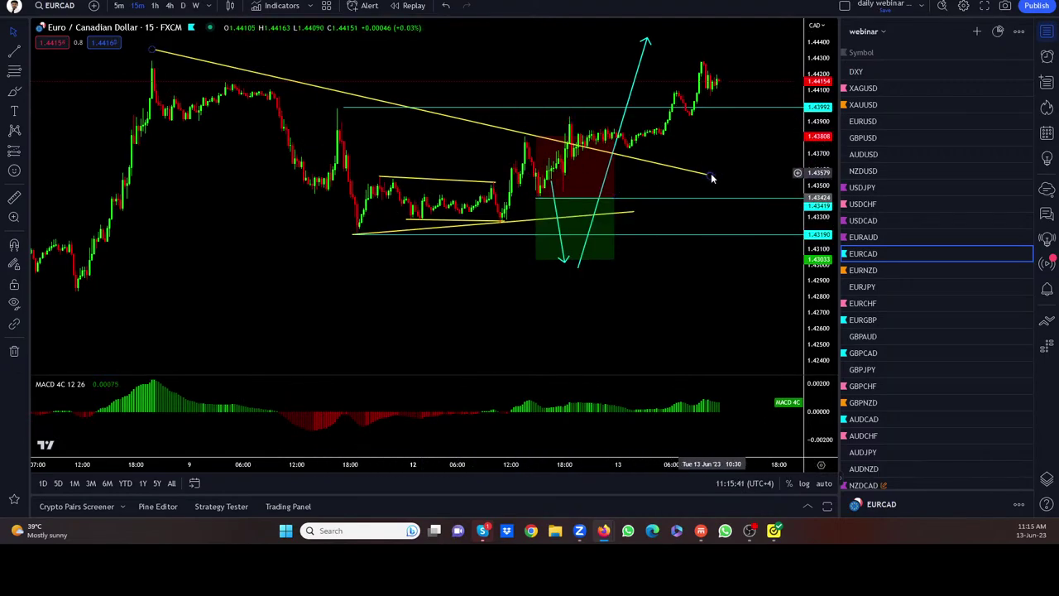
{"action": "mouse_move", "coordinate": [710, 176]}
{"action": "left_mouse_down"}
{"action": "mouse_move", "coordinate": [479, 124]}
{"action": "mouse_move", "coordinate": [399, 123]}
{"action": "mouse_move", "coordinate": [439, 84]}
{"action": "left_mouse_up"}
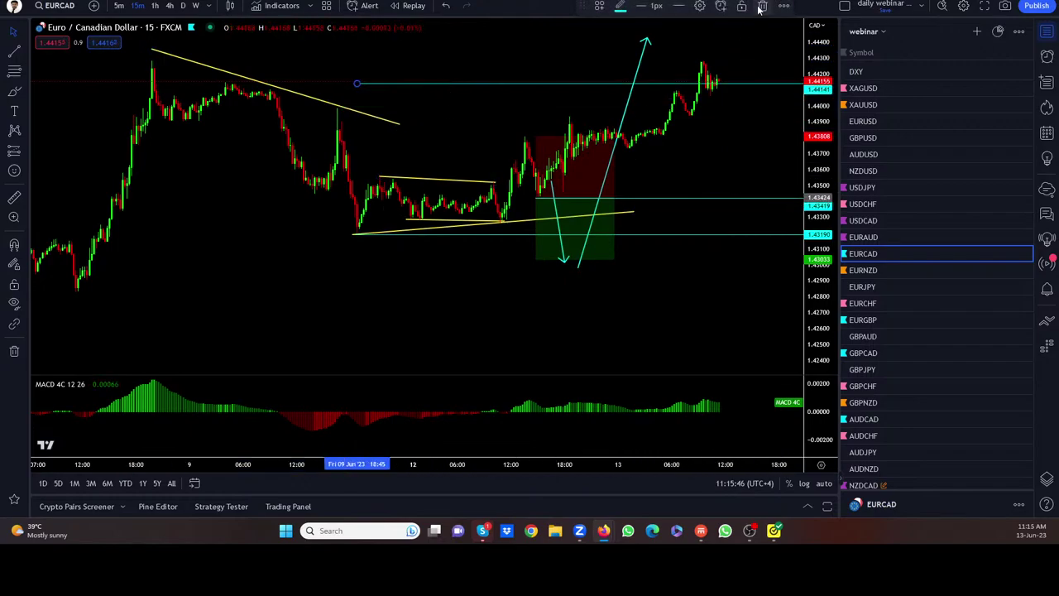
Delete the upper horizontal ray, the short position and both cyan scenario arrows around 12–13 June on EURCAD
{"action": "left_click", "coordinate": [761, 7]}
{"action": "left_click_drag", "start_coordinate": [547, 233], "coordinate": [517, 244]}
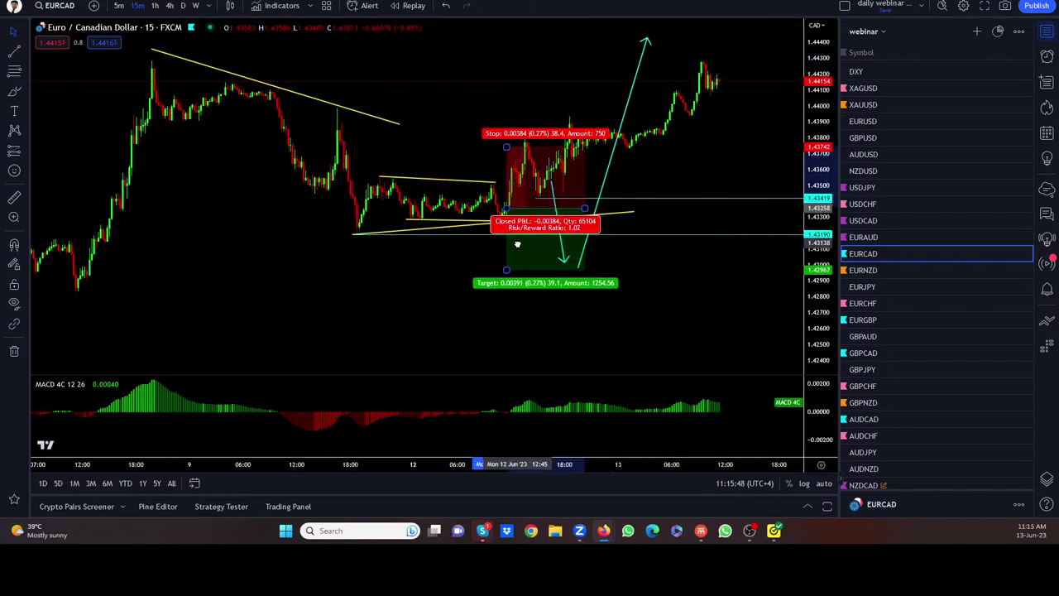
{"action": "key", "text": "Delete"}
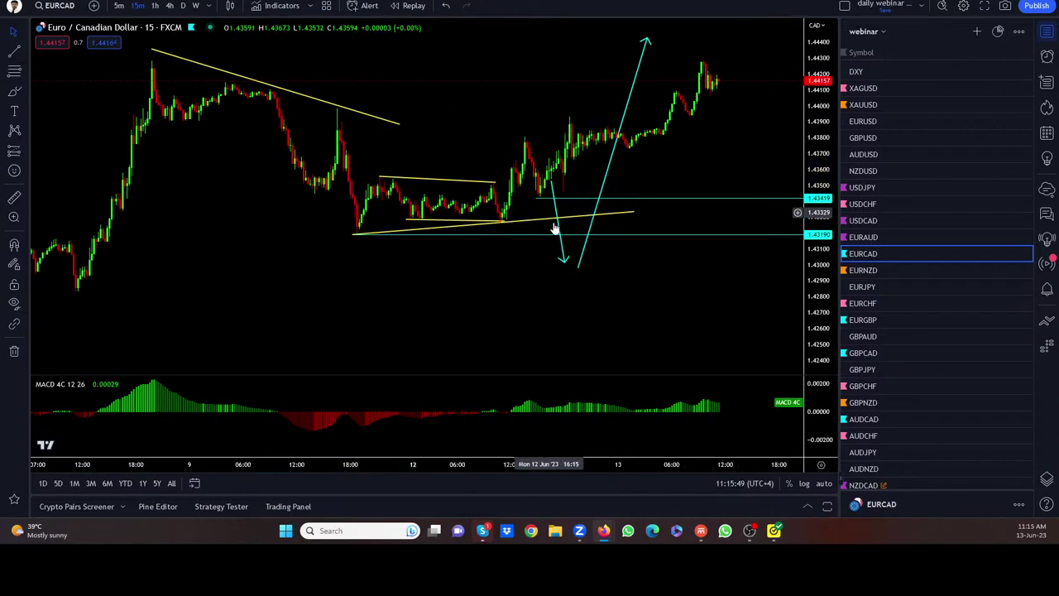
{"action": "left_click_drag", "start_coordinate": [562, 260], "coordinate": [557, 261]}
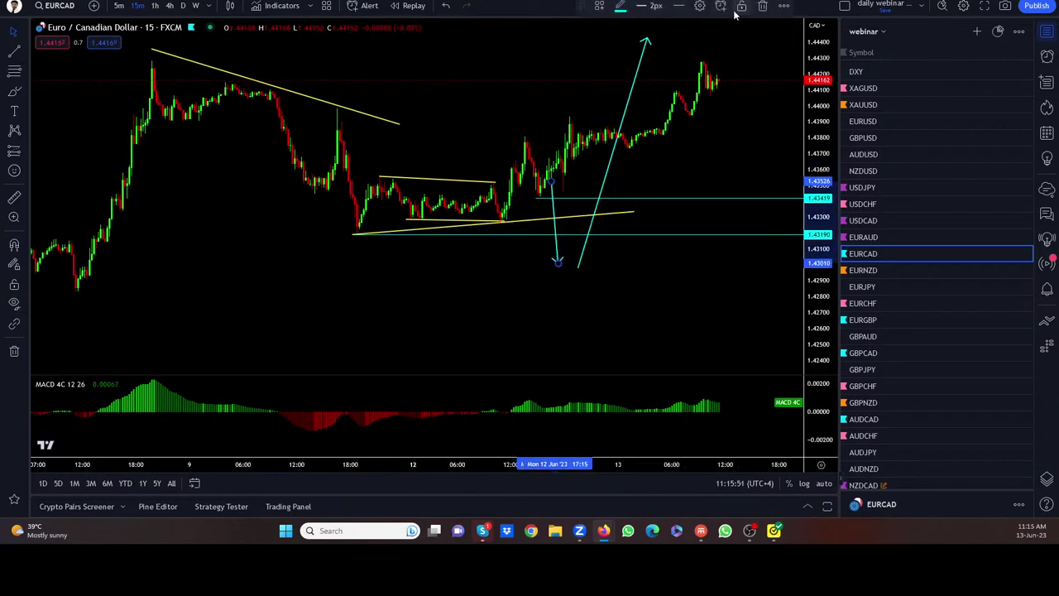
{"action": "left_click", "coordinate": [762, 6]}
{"action": "left_click_drag", "start_coordinate": [646, 39], "coordinate": [679, 71]}
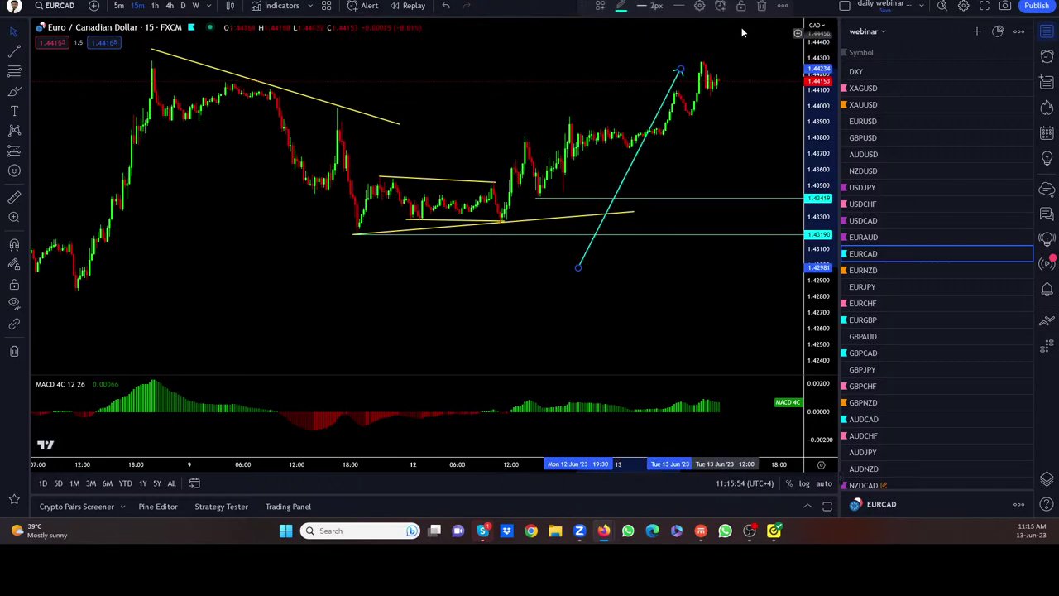
Delete the two remaining EURCAD horizontal rays at 1.43419 and 1.43190
{"action": "scroll", "coordinate": [485, 174], "scroll_direction": "down", "scroll_amount": 5}
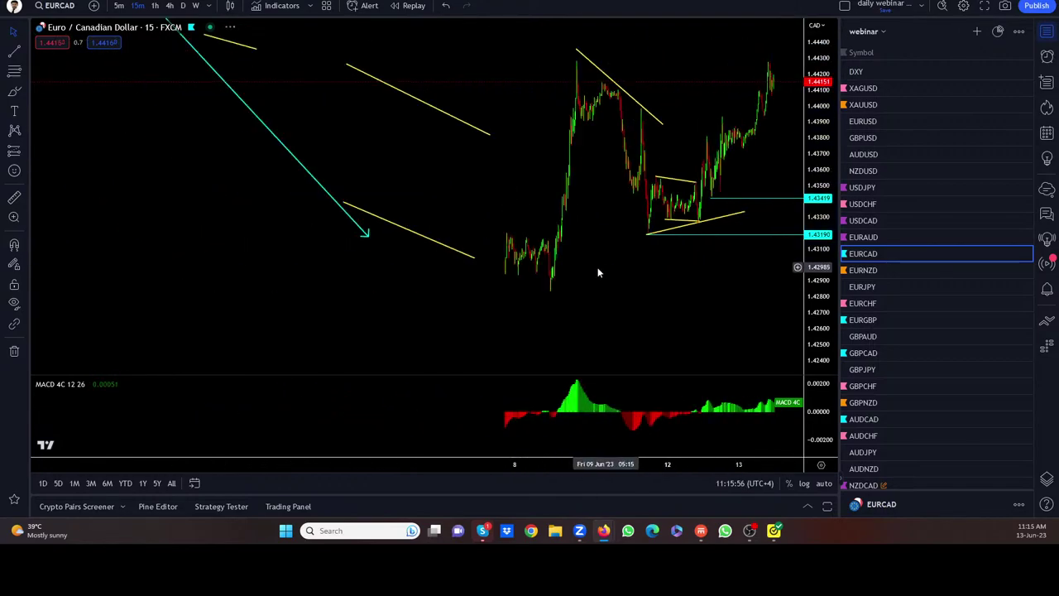
{"action": "left_click_drag", "start_coordinate": [599, 272], "coordinate": [440, 261]}
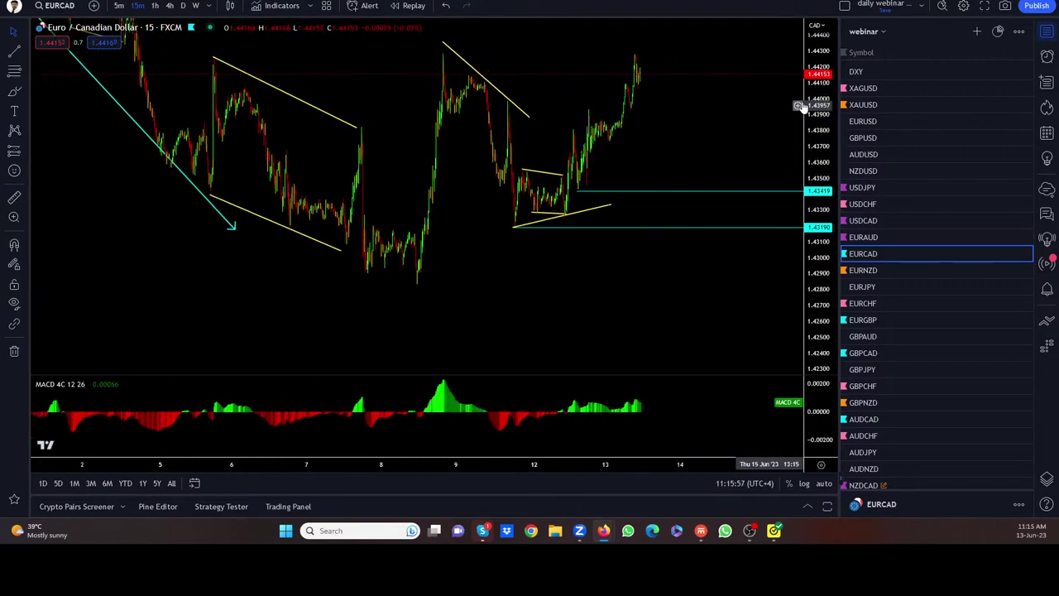
{"action": "left_click_drag", "start_coordinate": [800, 106], "coordinate": [695, 194]}
{"action": "mouse_move", "coordinate": [586, 208]}
{"action": "left_mouse_down"}
{"action": "mouse_move", "coordinate": [579, 201]}
{"action": "mouse_move", "coordinate": [600, 196]}
{"action": "left_mouse_up"}
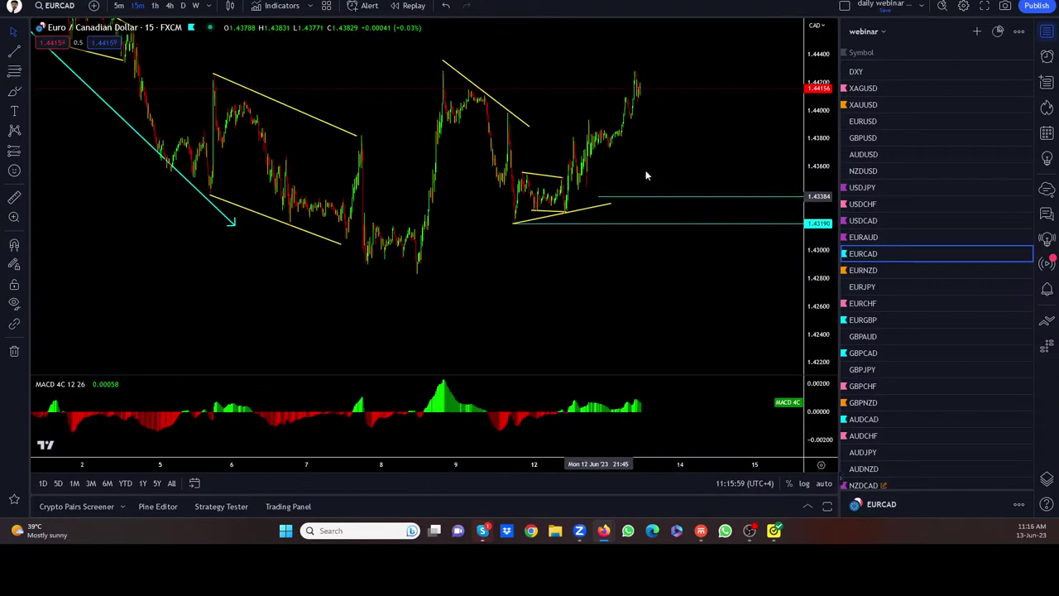
{"action": "left_click", "coordinate": [760, 8]}
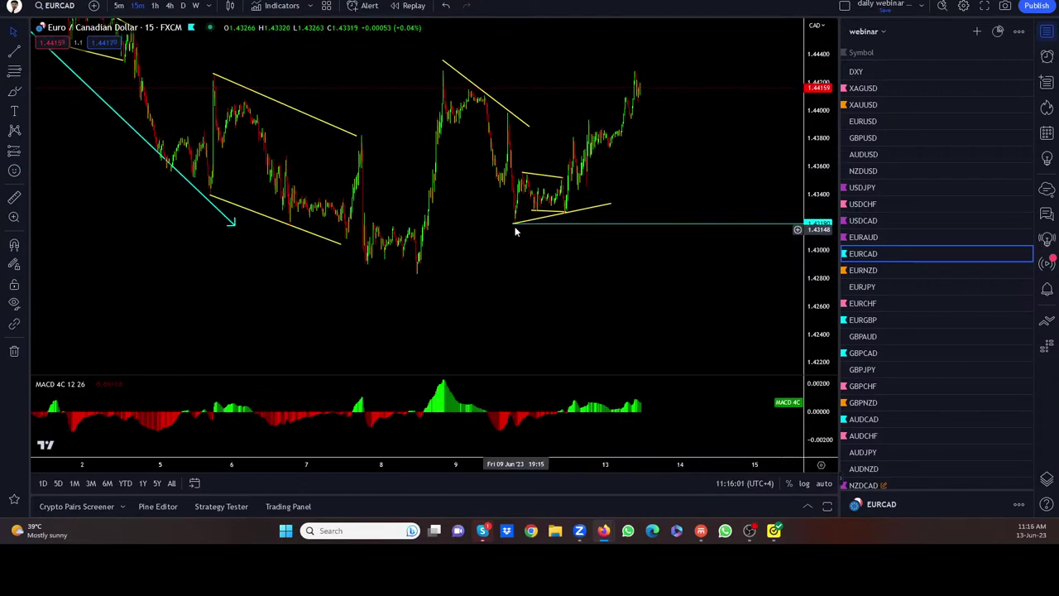
{"action": "left_click_drag", "start_coordinate": [514, 228], "coordinate": [543, 237]}
{"action": "left_click", "coordinate": [764, 7]}
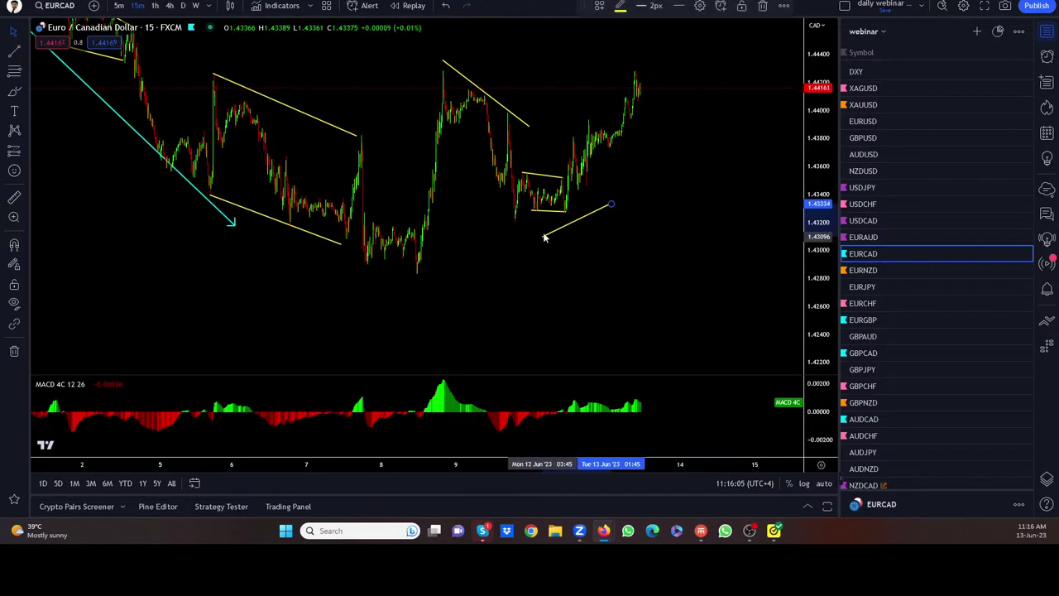
Realign the lower EURCAD trend line under the rising lows, from about 1.43108 on 12 June to about 1.44247 on 13 June
{"action": "left_click_drag", "start_coordinate": [610, 204], "coordinate": [675, 77]}
{"action": "left_click_drag", "start_coordinate": [543, 233], "coordinate": [551, 236]}
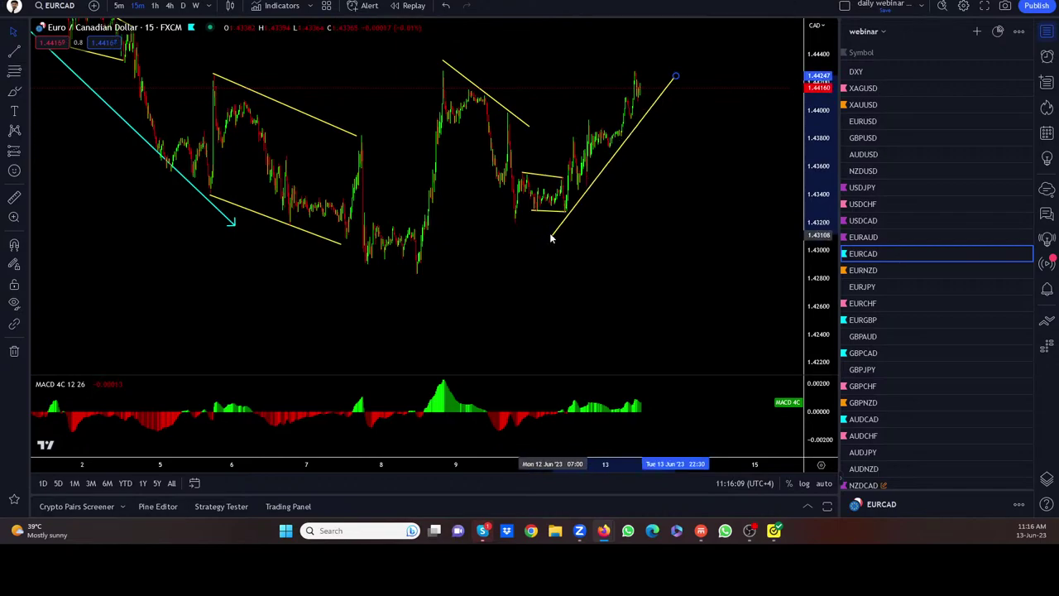
Delete the falling trend line that starts at the 8 June high on the 15-minute EURCAD chart
{"action": "left_click_drag", "start_coordinate": [528, 125], "coordinate": [543, 96]}
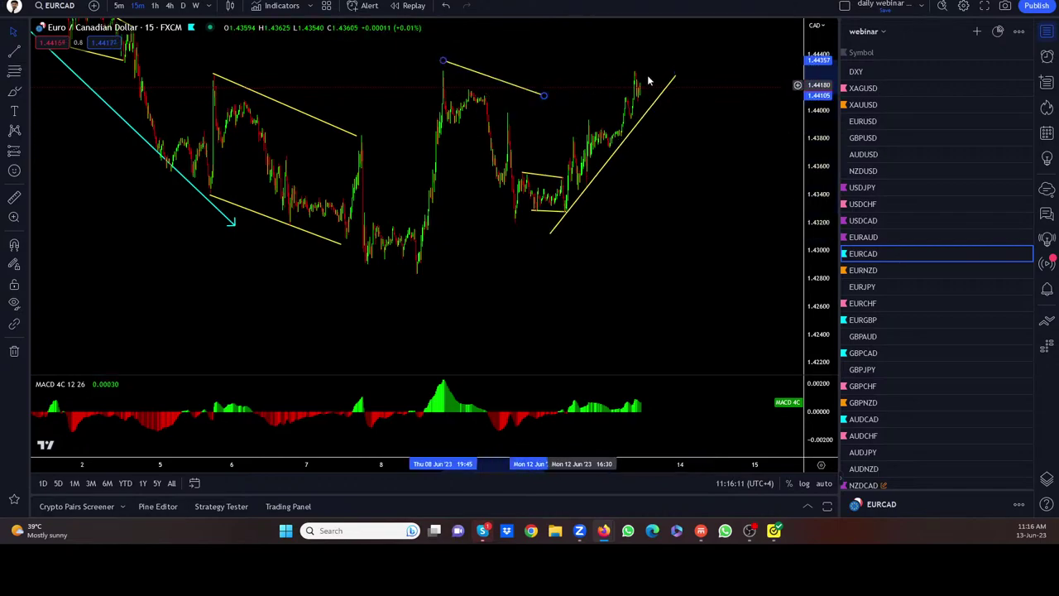
{"action": "left_click", "coordinate": [762, 10]}
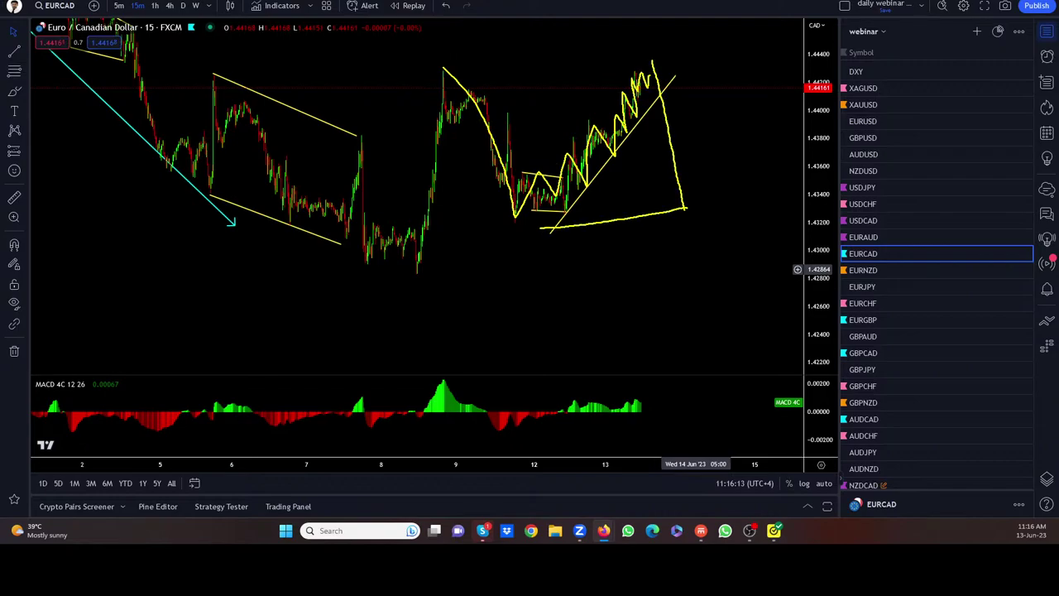
Sketch the EURCAD range top and an upward breakout from its base with temporary freehand strokes, and clear them
{"action": "left_click_drag", "start_coordinate": [451, 66], "coordinate": [626, 66]}
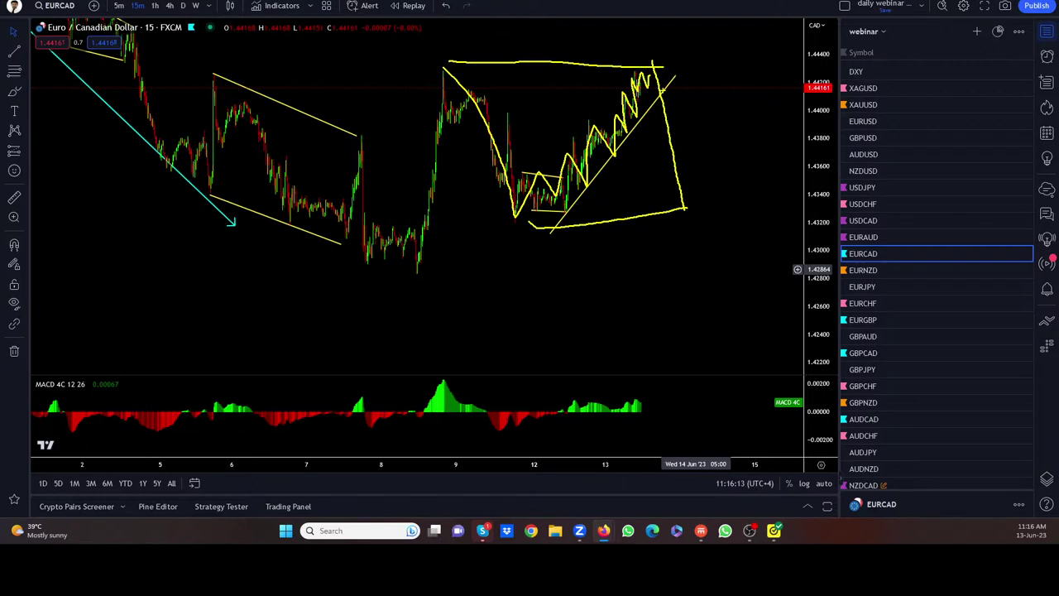
{"action": "left_click_drag", "start_coordinate": [685, 207], "coordinate": [747, 2]}
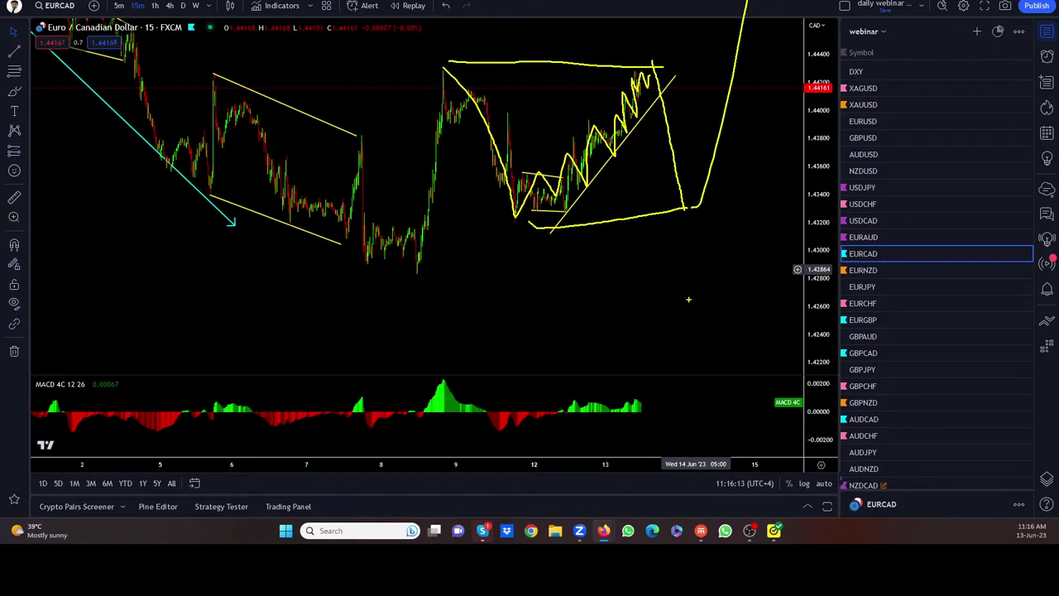
{"action": "key", "text": "ctrl+z"}
{"action": "key", "text": "ctrl+z"}
{"action": "key", "text": "ctrl+z"}
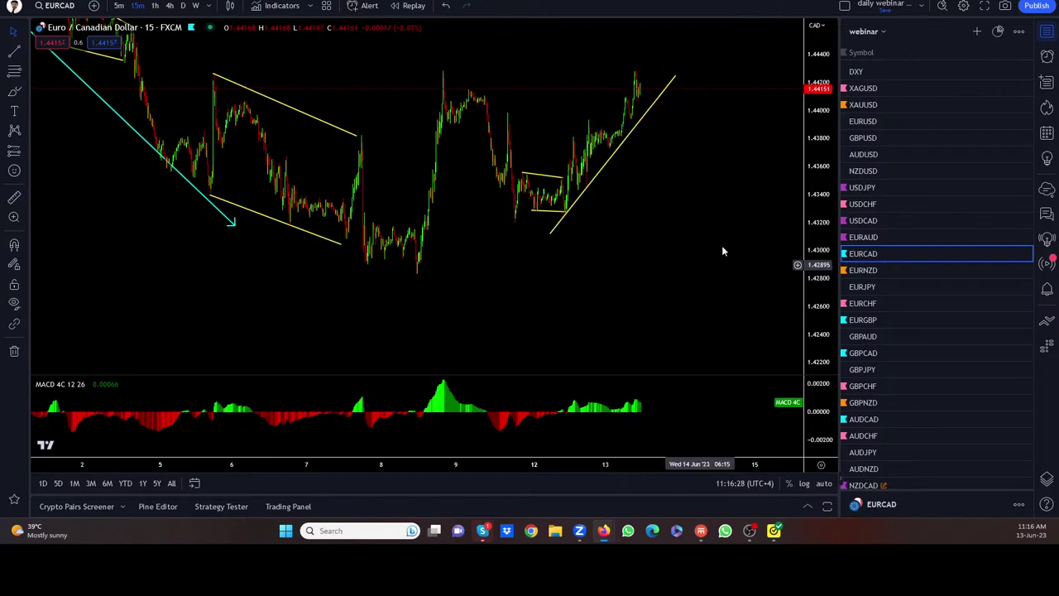
Draw a cyan arrow along the 8–9 June decline and move it to run from 1.44330 on 13 June to 1.43211 on 14 June
{"action": "left_click", "coordinate": [26, 52]}
{"action": "left_click", "coordinate": [49, 74]}
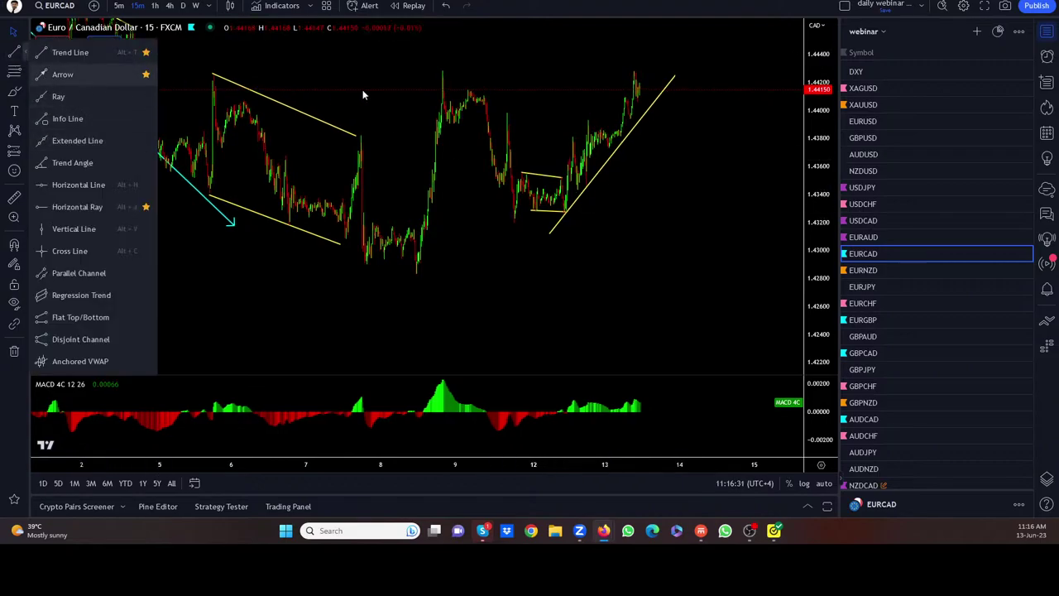
{"action": "left_click_drag", "start_coordinate": [440, 72], "coordinate": [511, 227]}
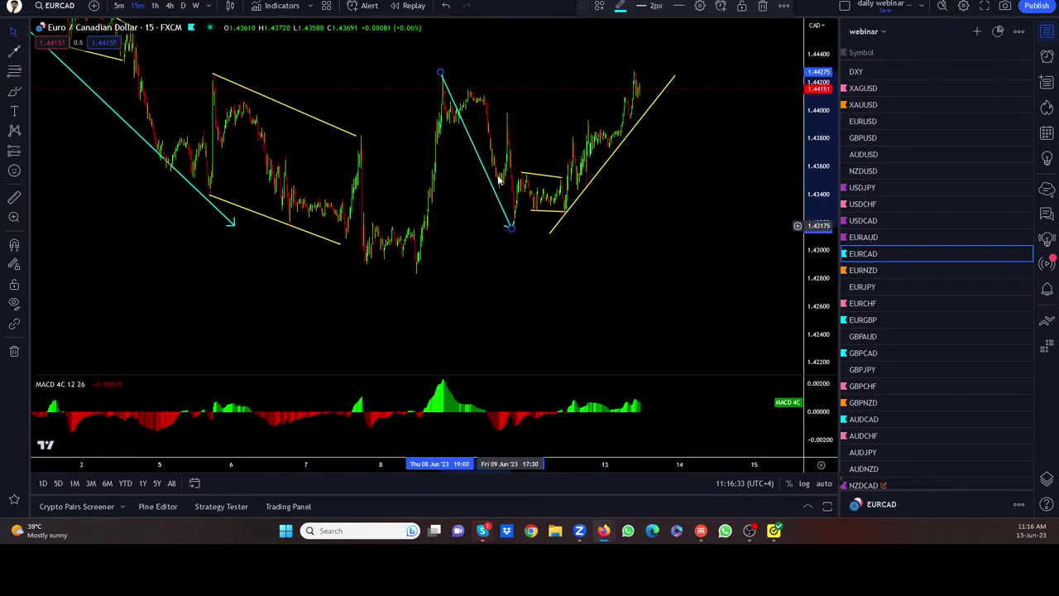
{"action": "left_click_drag", "start_coordinate": [468, 142], "coordinate": [670, 129]}
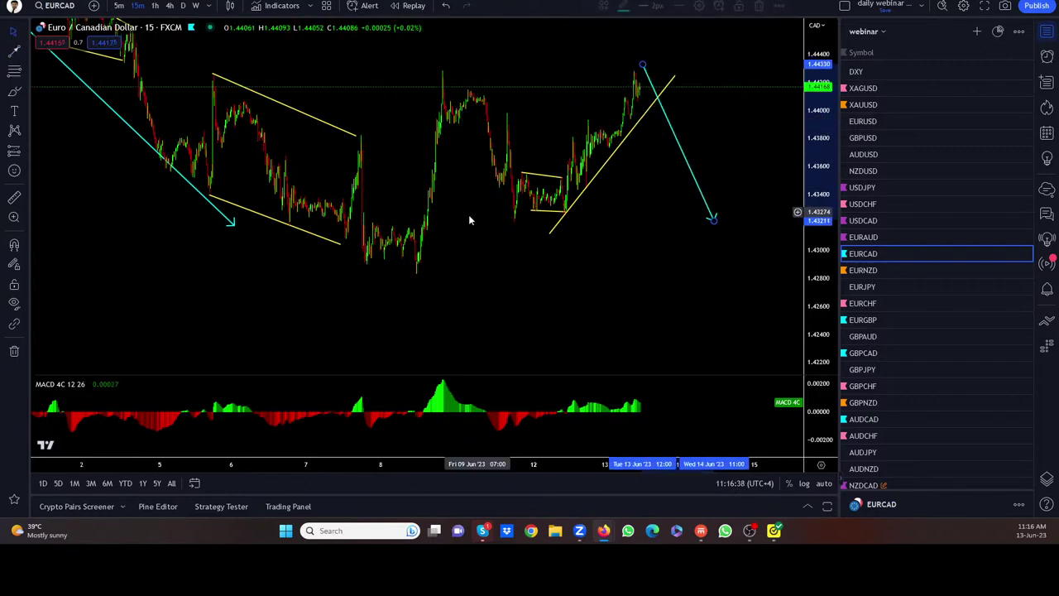
Draw a second cyan arrow rising from 1.43254 on 14 June to about 1.449 on 15 June
{"action": "left_click_drag", "start_coordinate": [598, 225], "coordinate": [515, 243]}
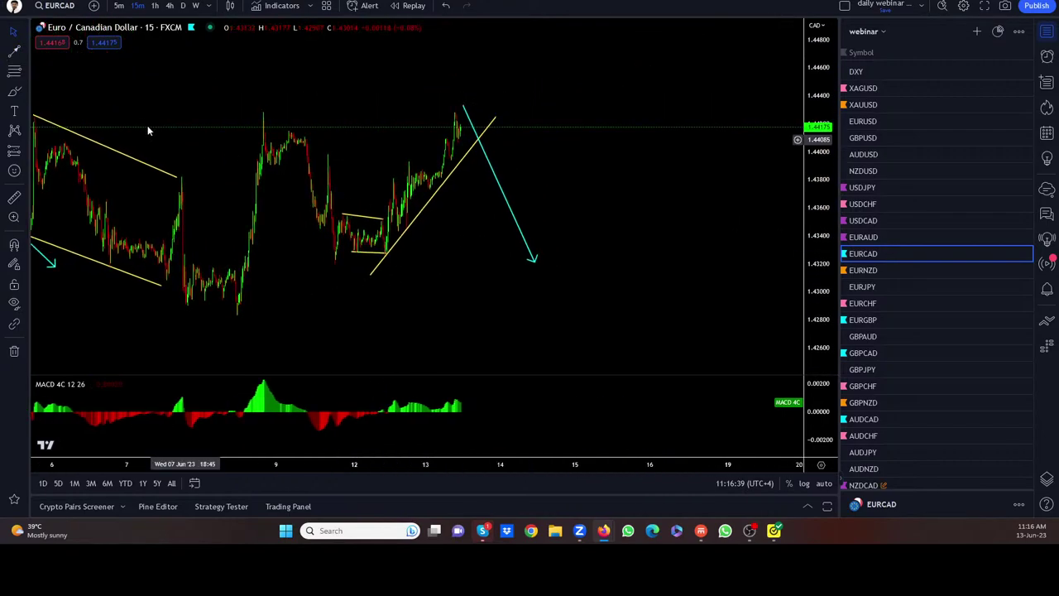
{"action": "left_click", "coordinate": [540, 255]}
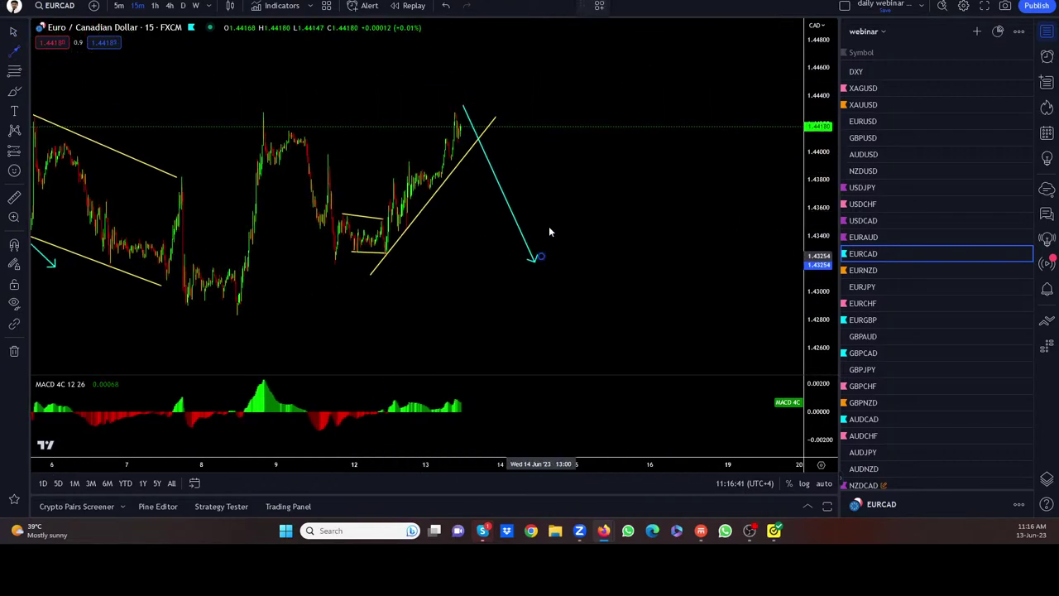
{"action": "left_click", "coordinate": [494, 122]}
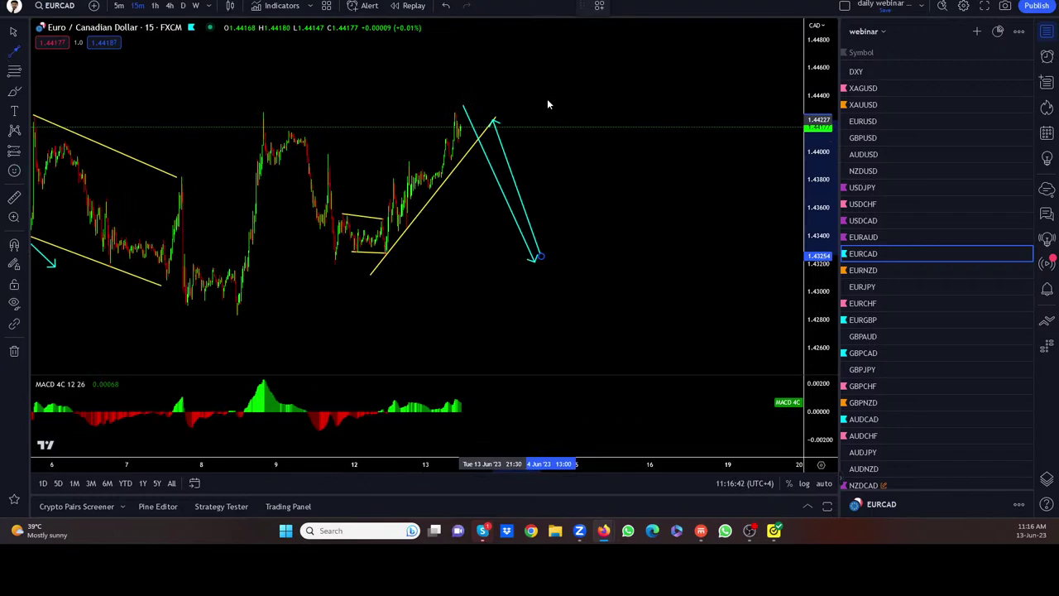
{"action": "left_click", "coordinate": [620, 28]}
{"action": "scroll", "coordinate": [639, 167], "scroll_direction": "down", "scroll_amount": 2}
{"action": "scroll", "coordinate": [639, 167], "scroll_direction": "down", "scroll_amount": 2}
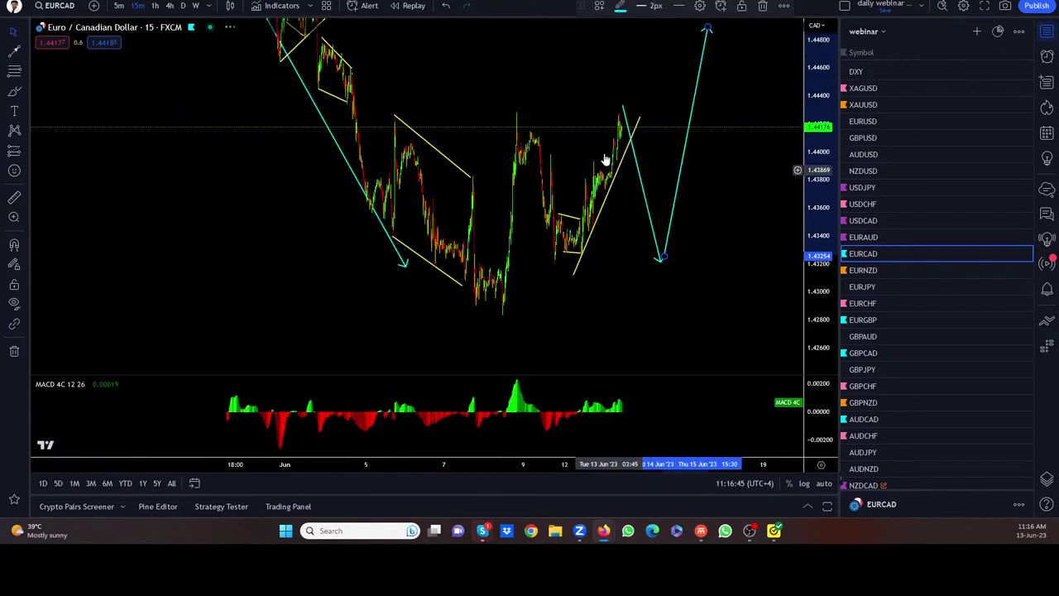
Circle the expected EURCAD drop and trace the following rally with temporary freehand strokes, and clear the strokes
{"action": "scroll", "coordinate": [634, 238], "scroll_direction": "up", "scroll_amount": 1}
{"action": "scroll", "coordinate": [634, 238], "scroll_direction": "up", "scroll_amount": 2}
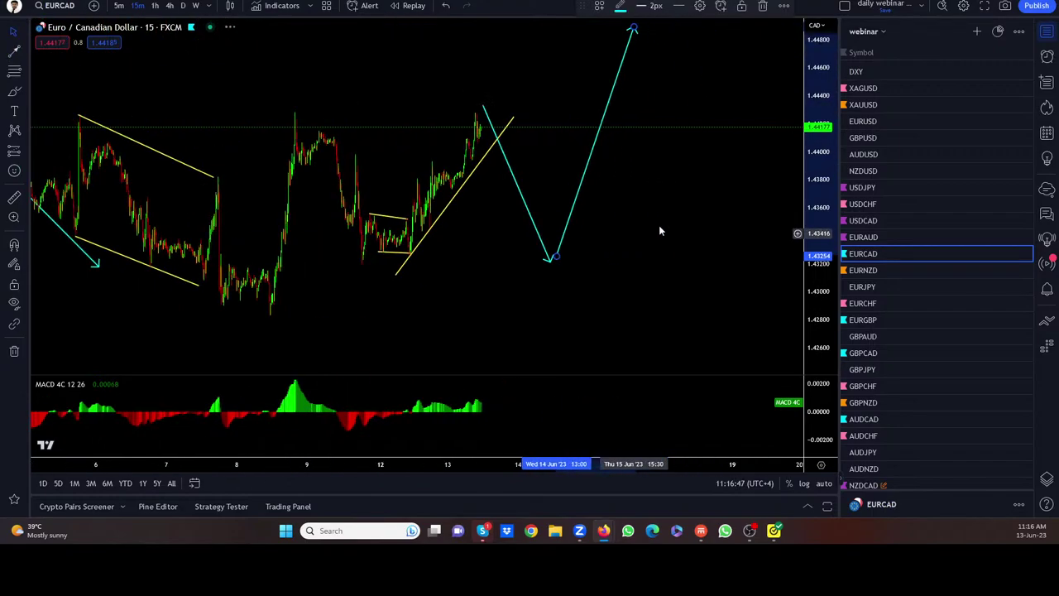
{"action": "scroll", "coordinate": [740, 215], "scroll_direction": "up", "scroll_amount": 1}
{"action": "scroll", "coordinate": [504, 246], "scroll_direction": "up", "scroll_amount": 3}
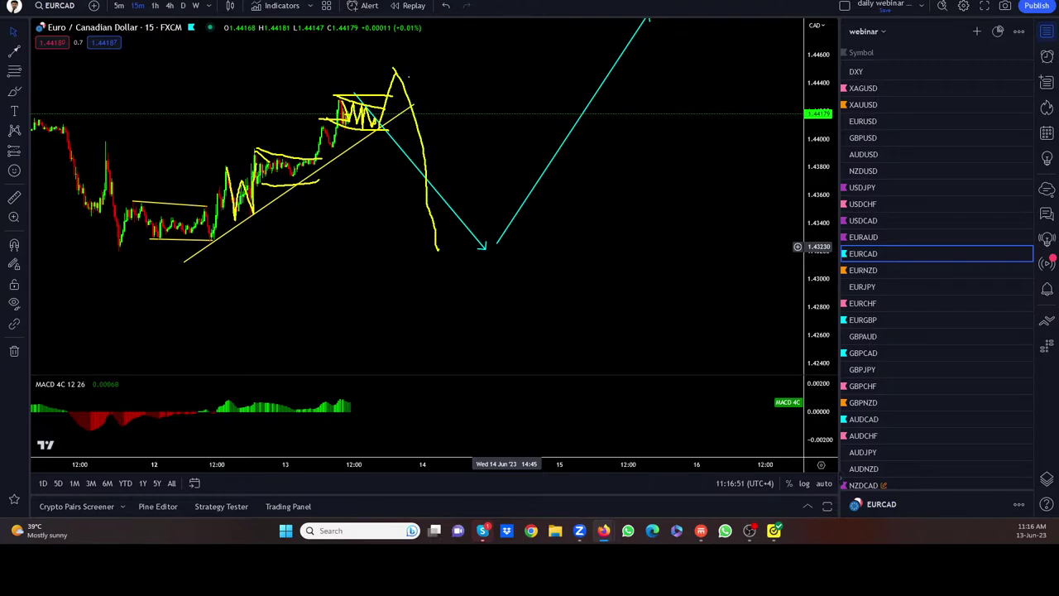
{"action": "mouse_move", "coordinate": [409, 76]}
{"action": "left_mouse_down"}
{"action": "mouse_move", "coordinate": [426, 269]}
{"action": "mouse_move", "coordinate": [423, 107]}
{"action": "left_mouse_up"}
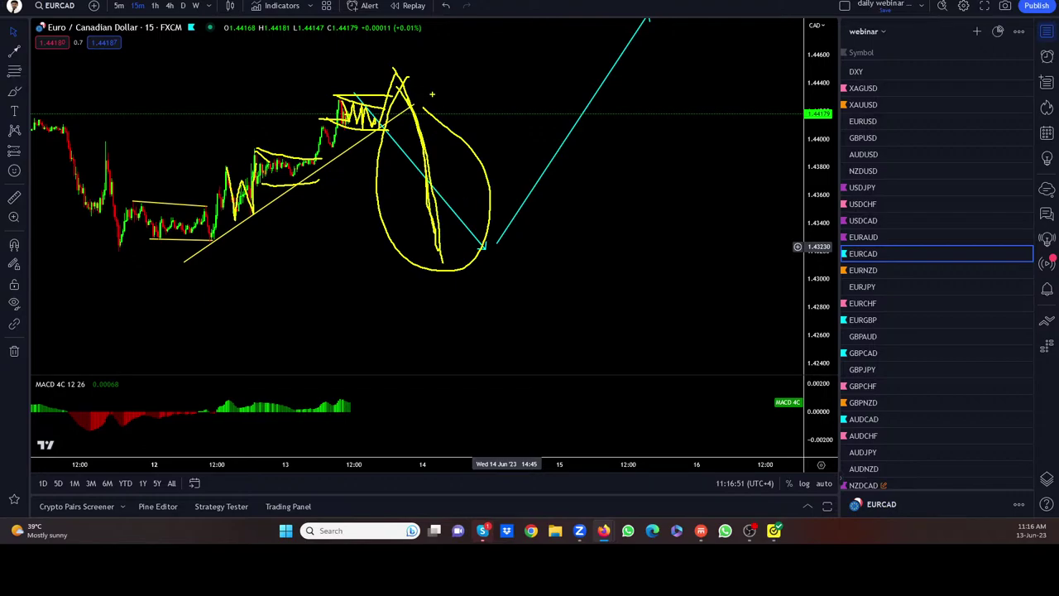
{"action": "left_click_drag", "start_coordinate": [423, 89], "coordinate": [475, 192]}
{"action": "left_click_drag", "start_coordinate": [496, 232], "coordinate": [601, 52]}
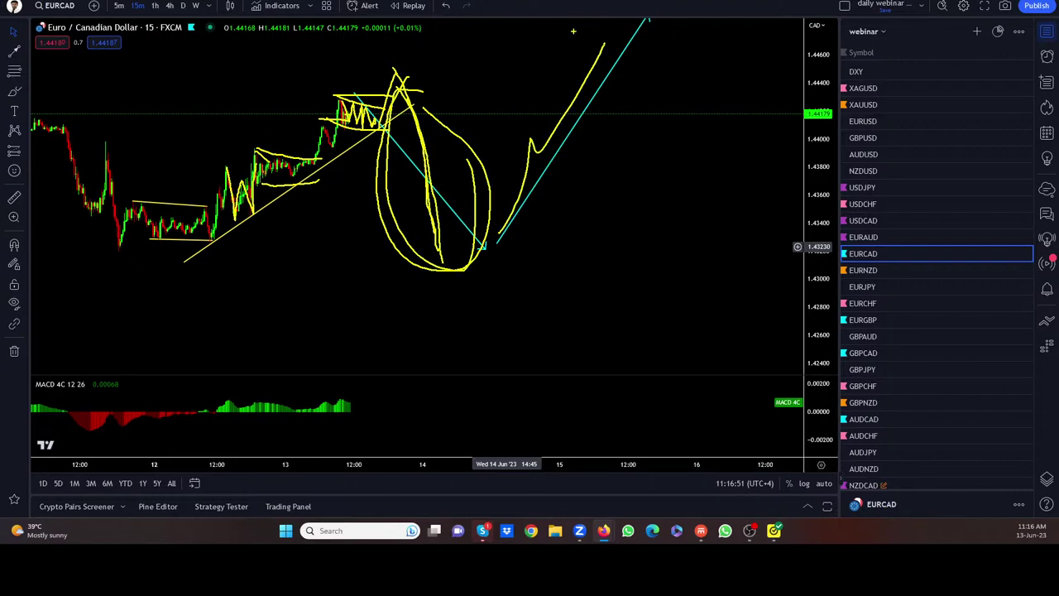
{"action": "key", "text": "Escape"}
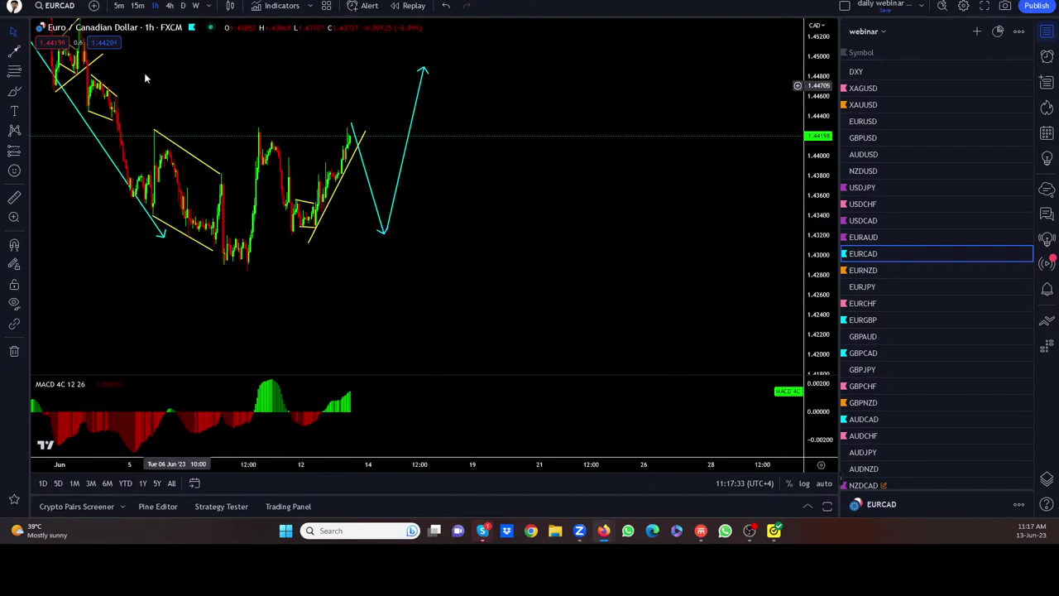
On the 1-hour EURCAD chart, draw trend lines along the range top at 1.44305 and along the range low from 1.43194 to 1.43171
{"action": "left_click", "coordinate": [26, 56]}
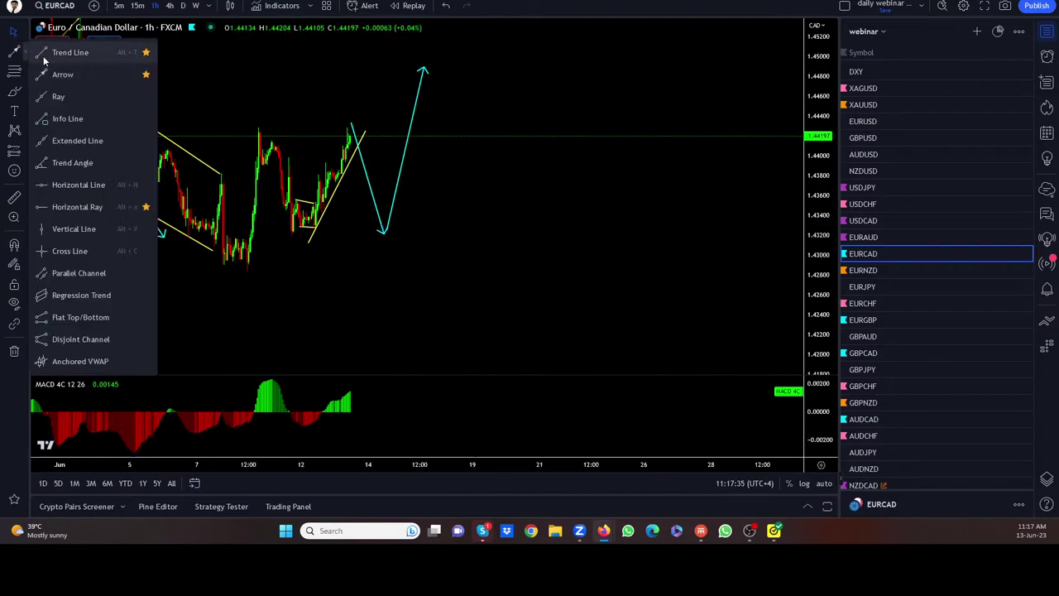
{"action": "left_click", "coordinate": [46, 56]}
{"action": "left_click", "coordinate": [259, 126]}
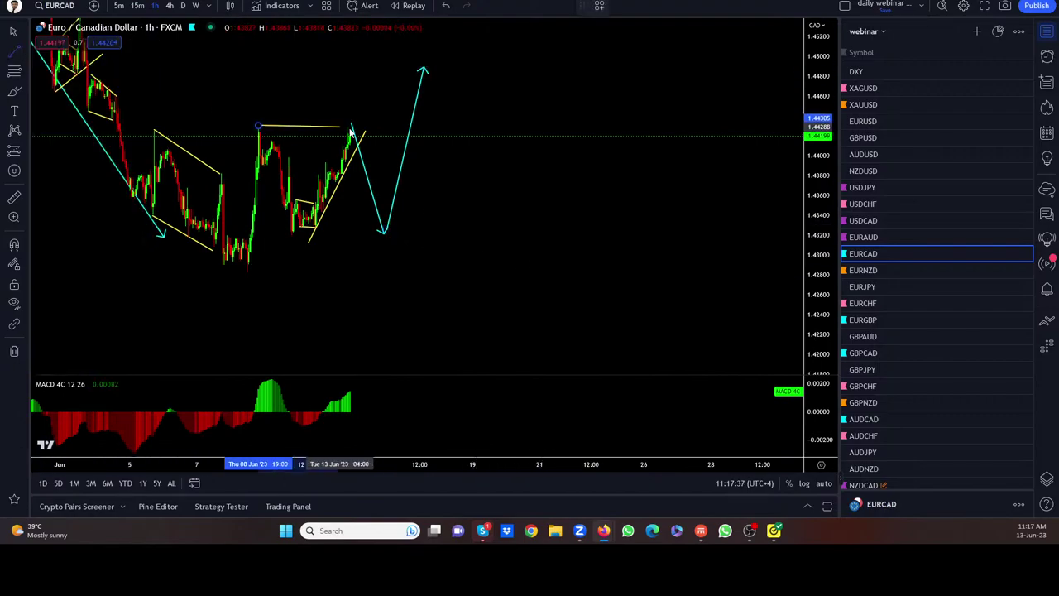
{"action": "left_click", "coordinate": [351, 129]}
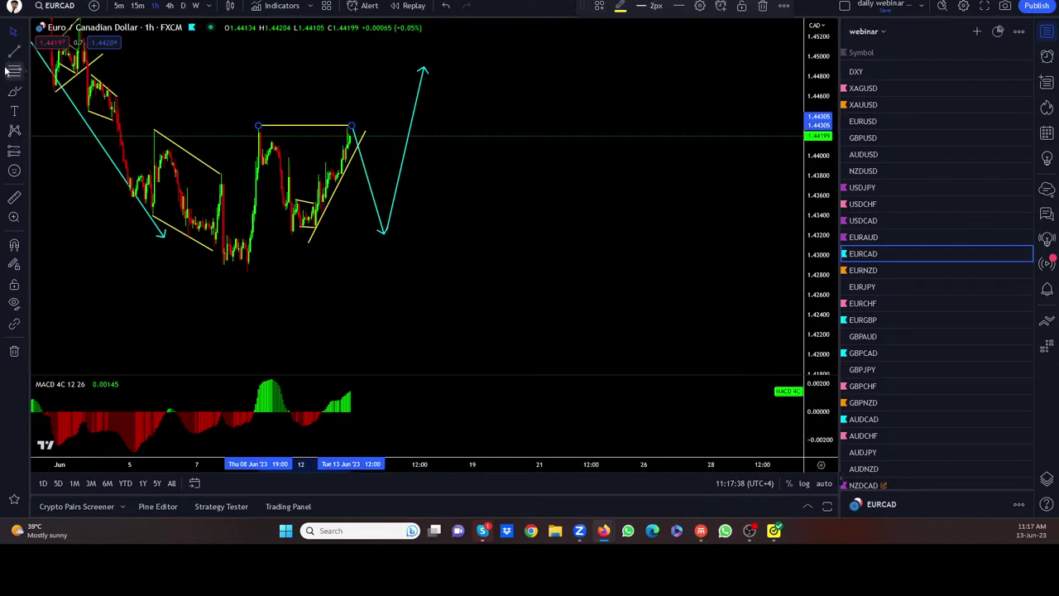
{"action": "left_click", "coordinate": [292, 237]}
{"action": "left_click", "coordinate": [386, 235]}
{"action": "scroll", "coordinate": [480, 189], "scroll_direction": "down", "scroll_amount": 3}
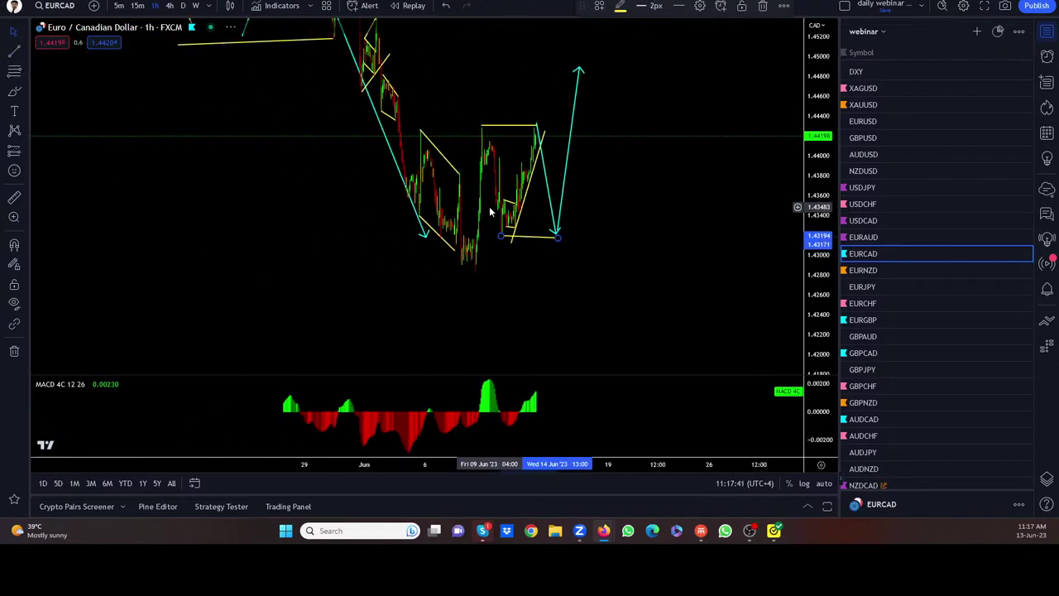
Examine the EURCAD structure on the 4-hour and 1-hour charts and return to the 15-minute chart
{"action": "left_click", "coordinate": [169, 6]}
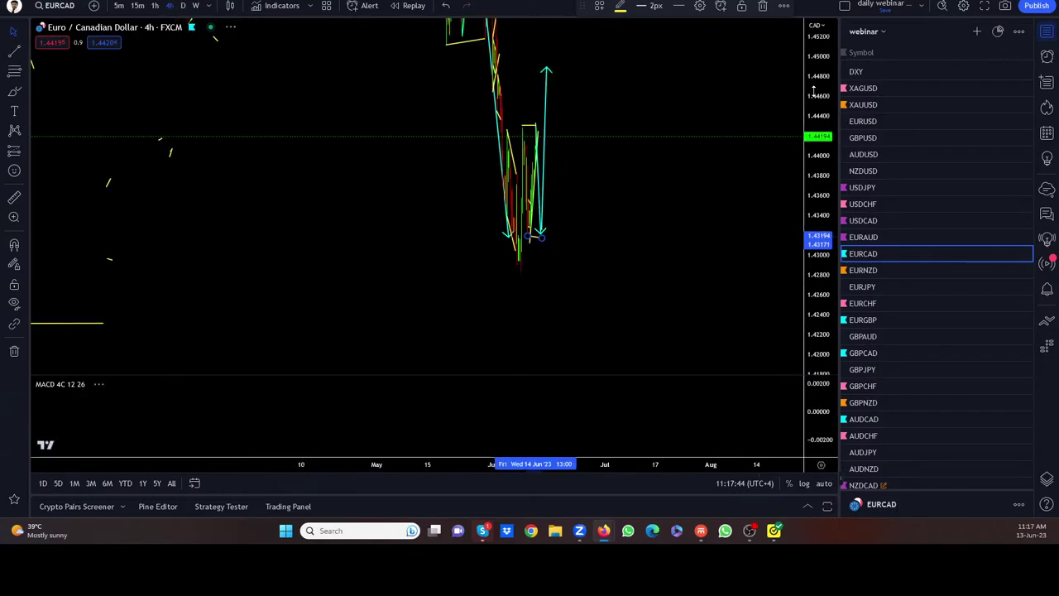
{"action": "left_click_drag", "start_coordinate": [809, 252], "coordinate": [804, 316]}
{"action": "left_click_drag", "start_coordinate": [815, 99], "coordinate": [766, 260]}
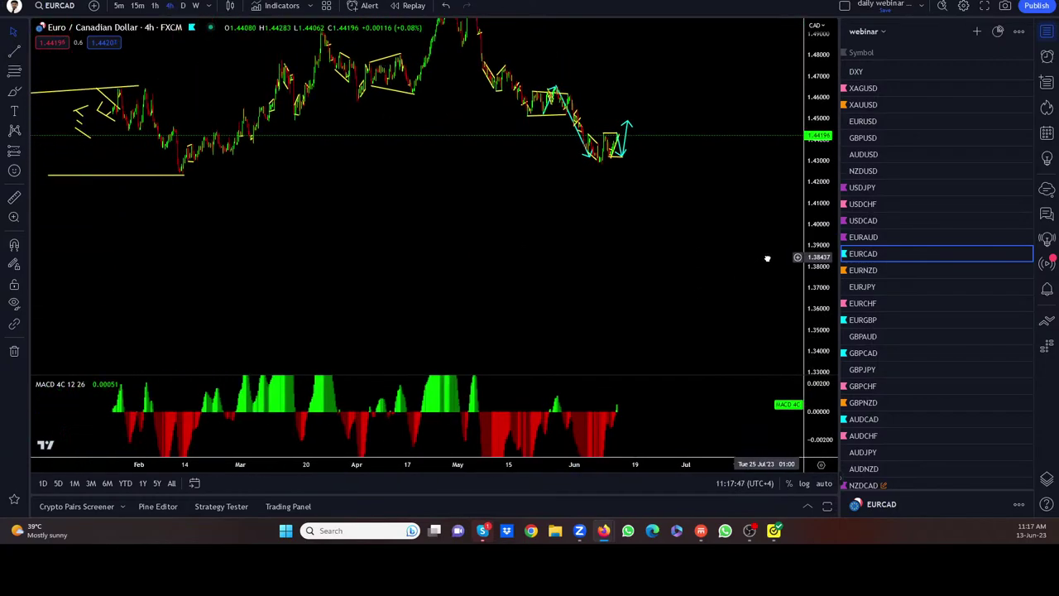
{"action": "scroll", "coordinate": [579, 246], "scroll_direction": "down", "scroll_amount": 5}
{"action": "scroll", "coordinate": [617, 244], "scroll_direction": "up", "scroll_amount": 5}
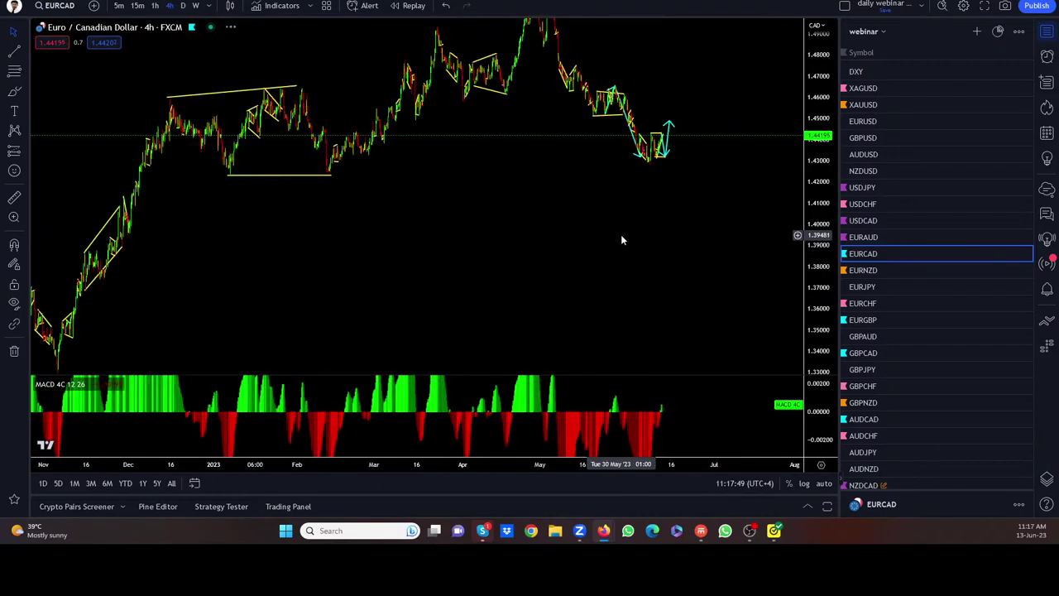
{"action": "left_click", "coordinate": [154, 6]}
{"action": "left_click_drag", "start_coordinate": [817, 308], "coordinate": [716, 113]}
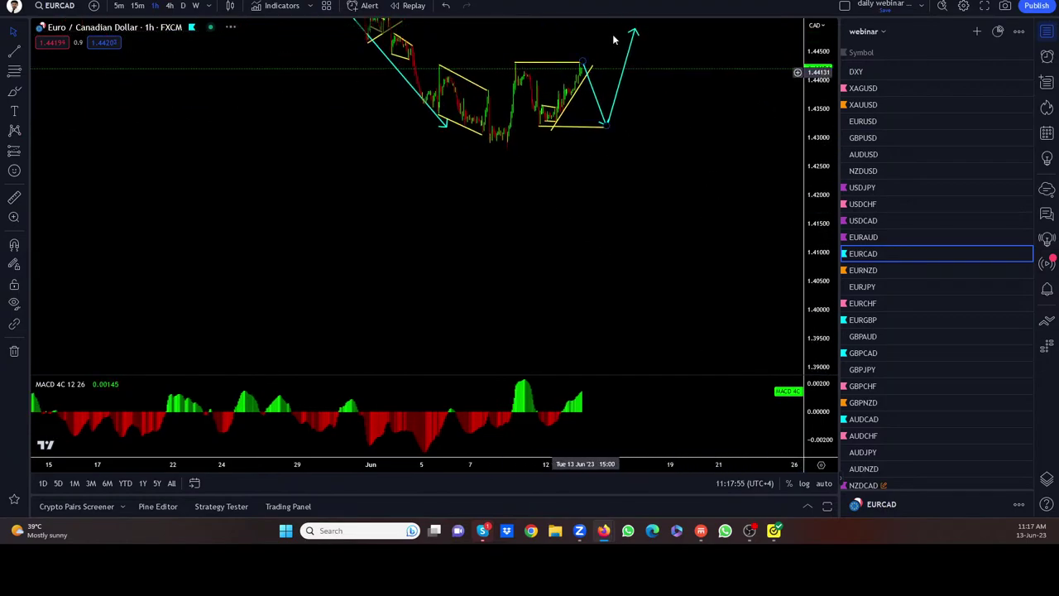
{"action": "left_click", "coordinate": [137, 6]}
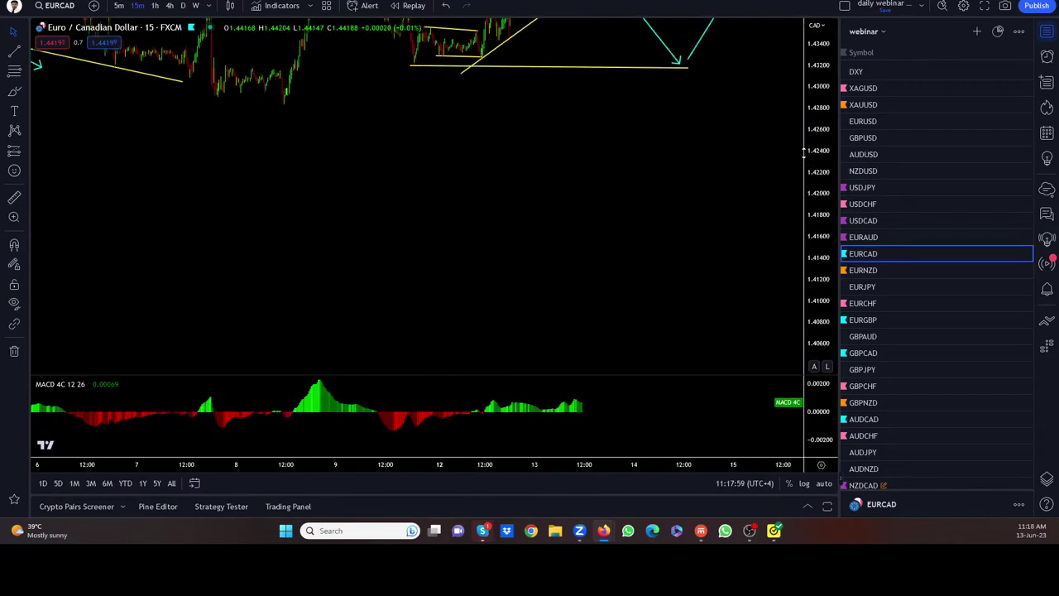
{"action": "left_click_drag", "start_coordinate": [615, 248], "coordinate": [545, 266]}
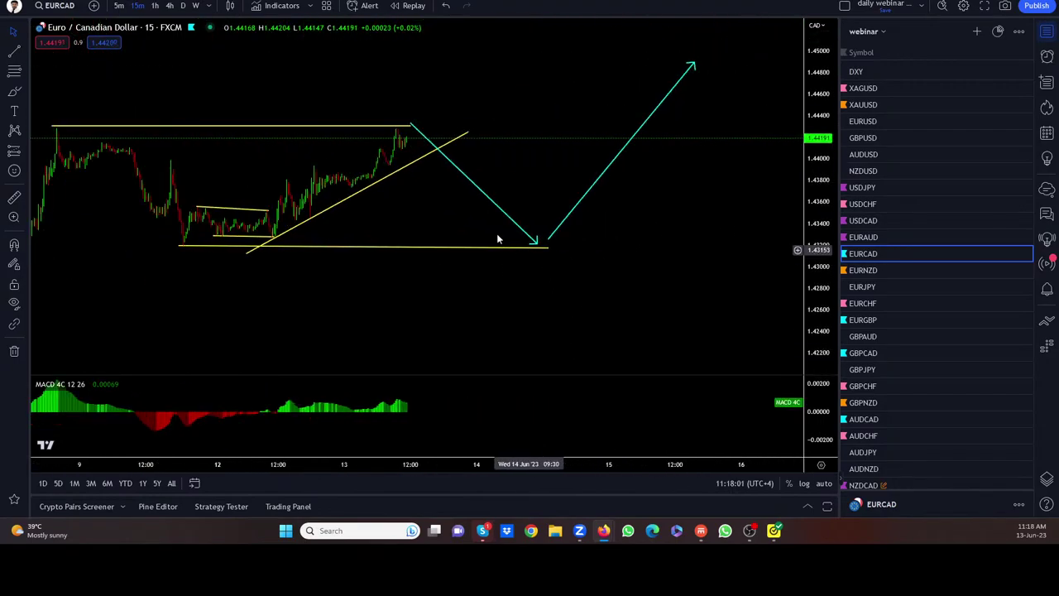
Delete the two near-horizontal trend lines marking the top and bottom of the EURCAD range
{"action": "scroll", "coordinate": [390, 87], "scroll_direction": "up", "scroll_amount": 2}
{"action": "left_click_drag", "start_coordinate": [406, 128], "coordinate": [390, 87]}
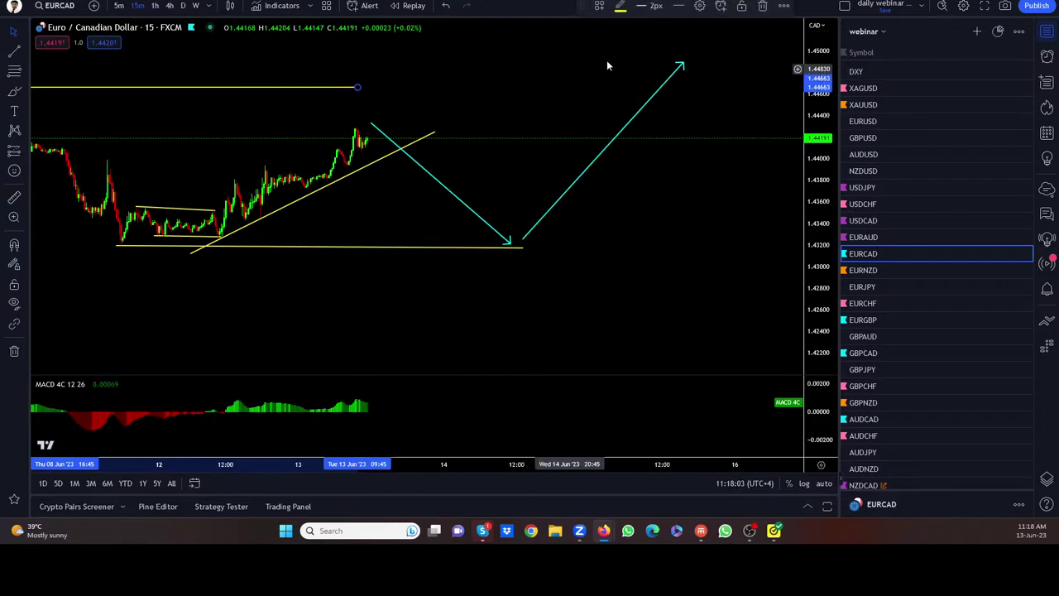
{"action": "key", "text": "Delete"}
{"action": "left_click_drag", "start_coordinate": [442, 248], "coordinate": [442, 264]}
{"action": "left_click", "coordinate": [759, 6]}
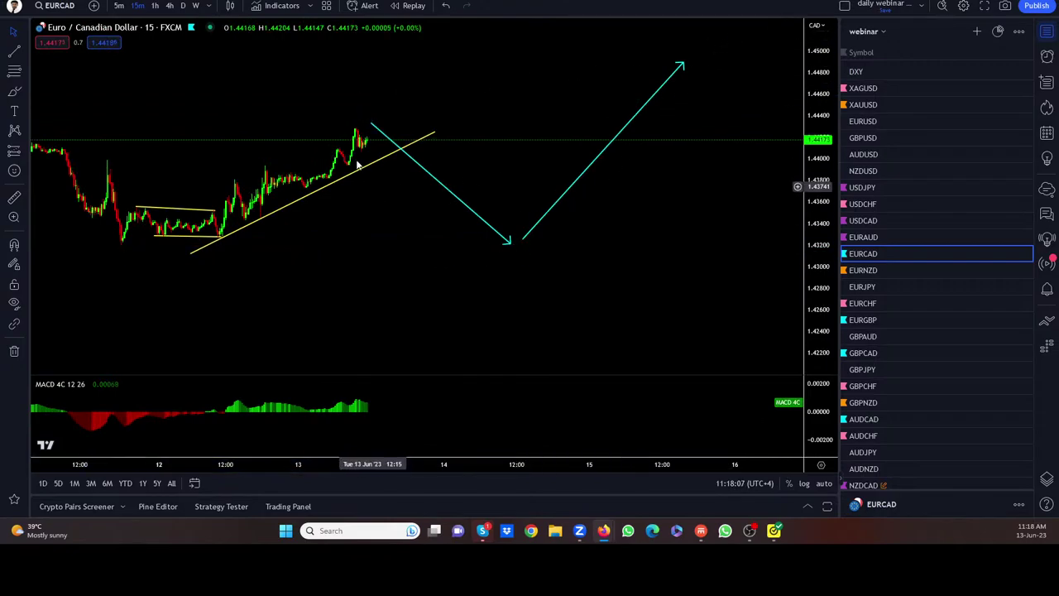
Clear the temporary freehand marks at the 13 June high and inspect EURCAD price action against the rising trend line
{"action": "scroll", "coordinate": [397, 302], "scroll_direction": "down", "scroll_amount": 3}
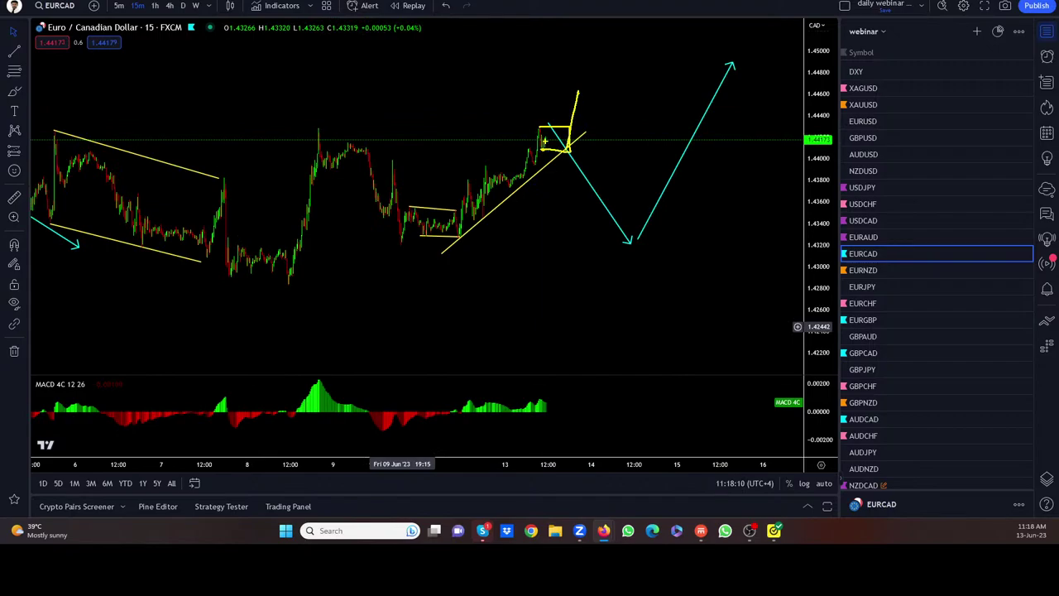
{"action": "key", "text": "ctrl+z"}
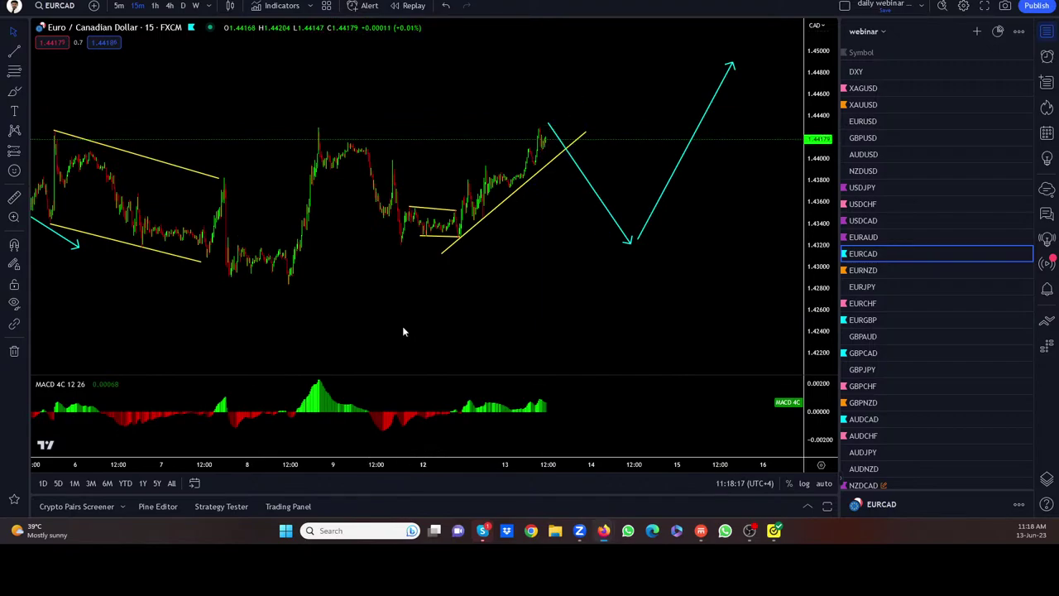
{"action": "scroll", "coordinate": [392, 262], "scroll_direction": "up", "scroll_amount": 4}
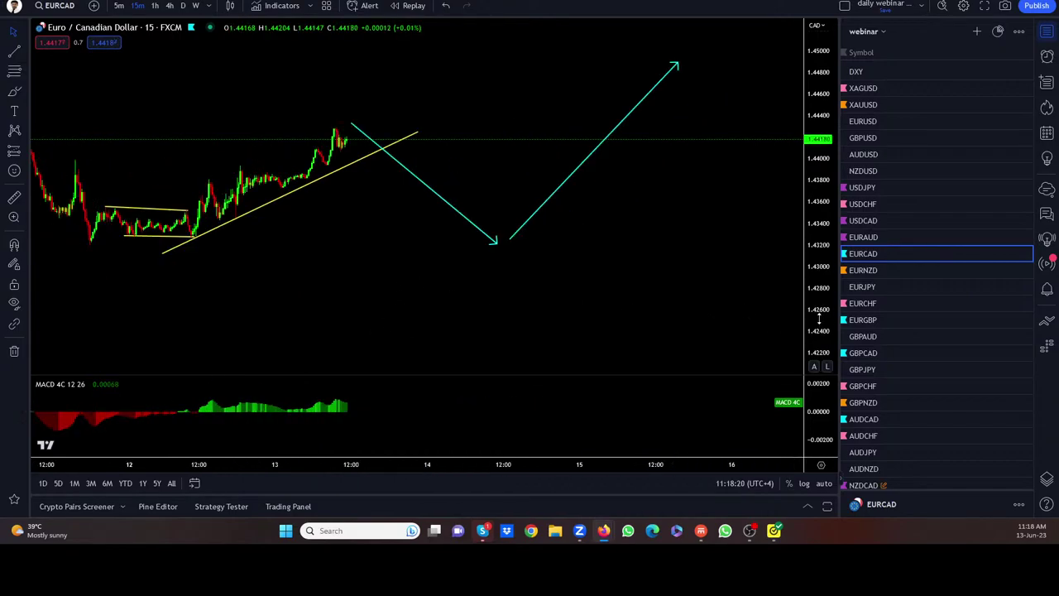
{"action": "scroll", "coordinate": [472, 232], "scroll_direction": "up", "scroll_amount": 4}
{"action": "left_click_drag", "start_coordinate": [265, 238], "coordinate": [661, 240]}
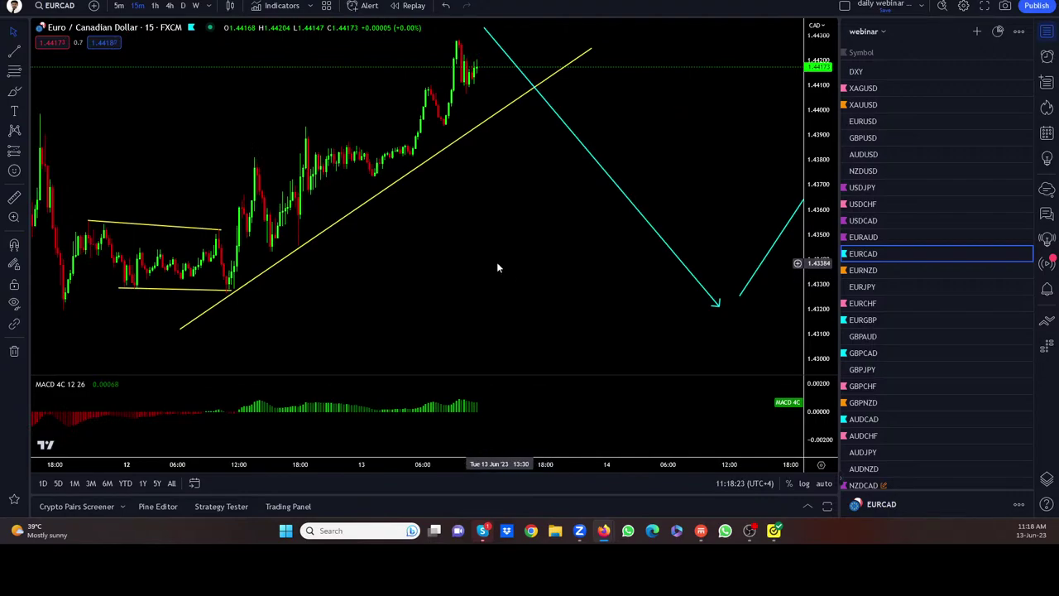
Remove the EURCAD flag in the watchlist and open the 15-minute EURNZD chart with its recent June price action in view
{"action": "left_click", "coordinate": [865, 270]}
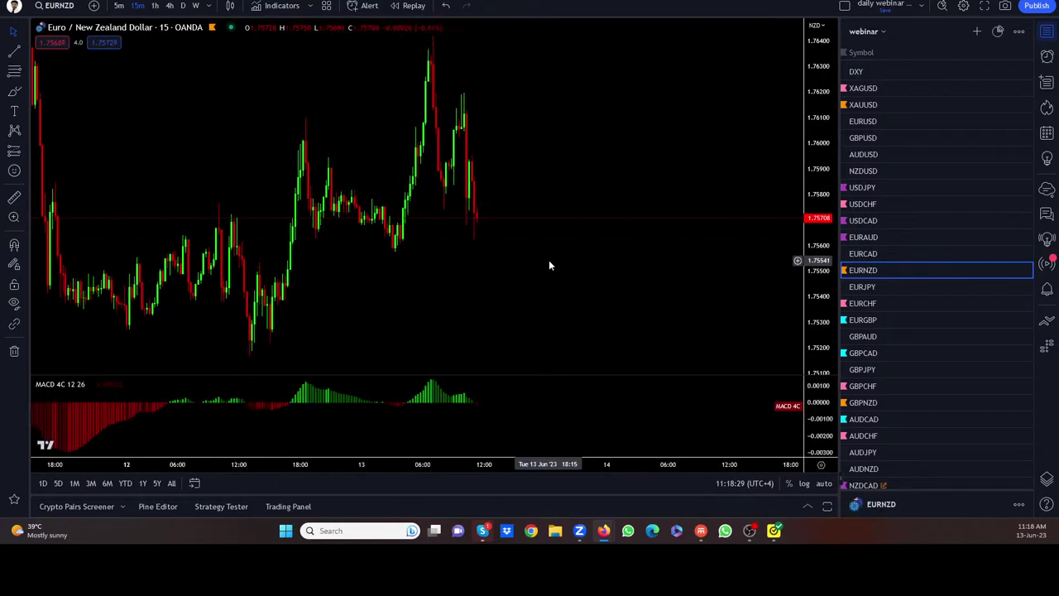
{"action": "scroll", "coordinate": [544, 258], "scroll_direction": "down", "scroll_amount": 5}
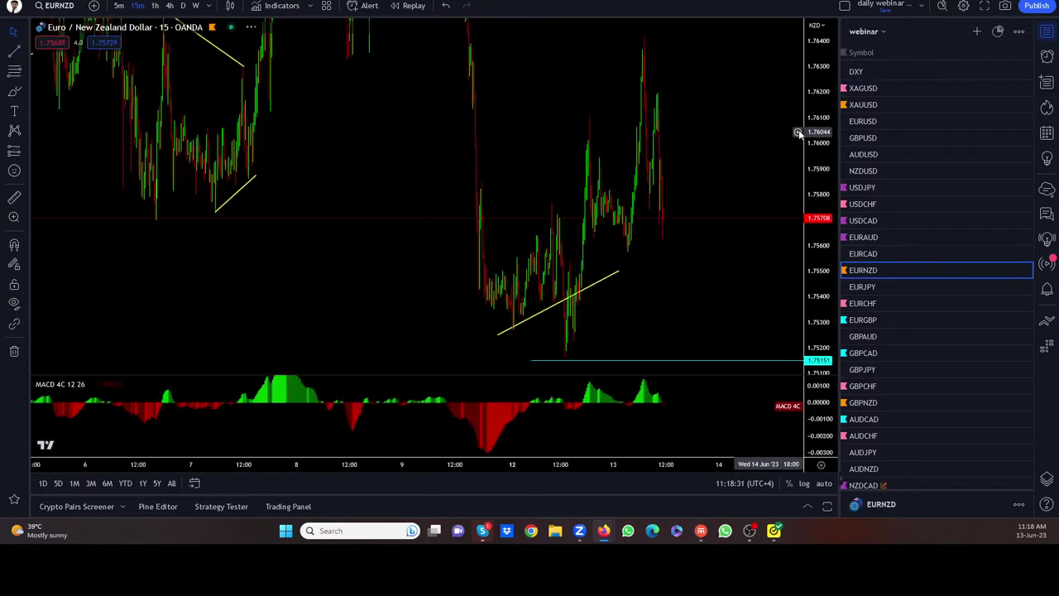
Lower the EURNZD horizontal ray to 1.75143 and re-anchor the rising yellow trend line from the 12 June low through the 13 June low
{"action": "left_click_drag", "start_coordinate": [652, 240], "coordinate": [442, 260]}
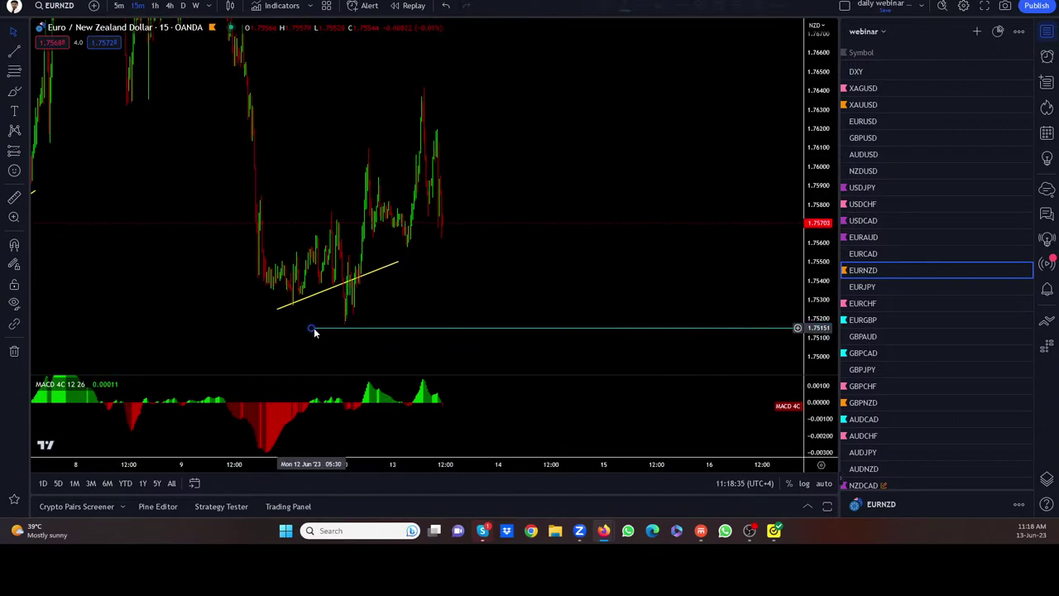
{"action": "mouse_move", "coordinate": [312, 328]}
{"action": "left_mouse_down"}
{"action": "mouse_move", "coordinate": [328, 290]}
{"action": "mouse_move", "coordinate": [321, 330]}
{"action": "left_mouse_up"}
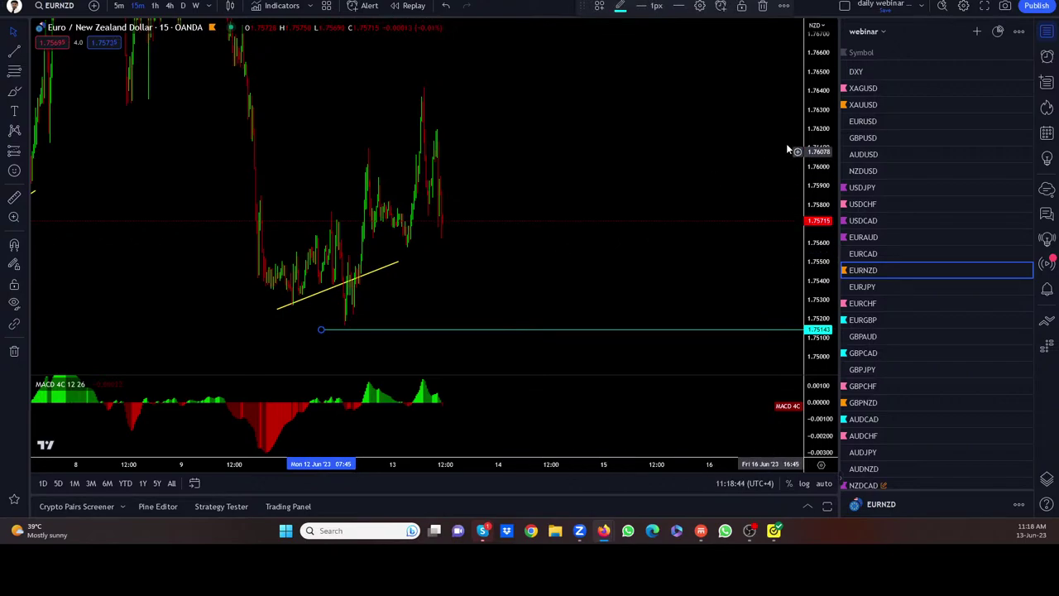
{"action": "left_click_drag", "start_coordinate": [817, 149], "coordinate": [817, 198]}
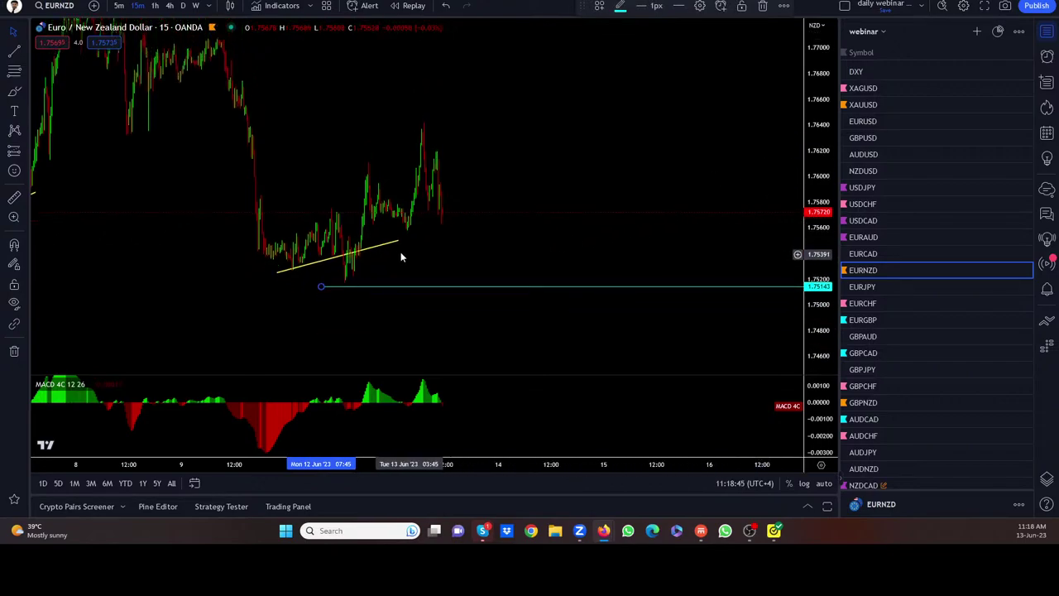
{"action": "left_click_drag", "start_coordinate": [277, 273], "coordinate": [344, 288]}
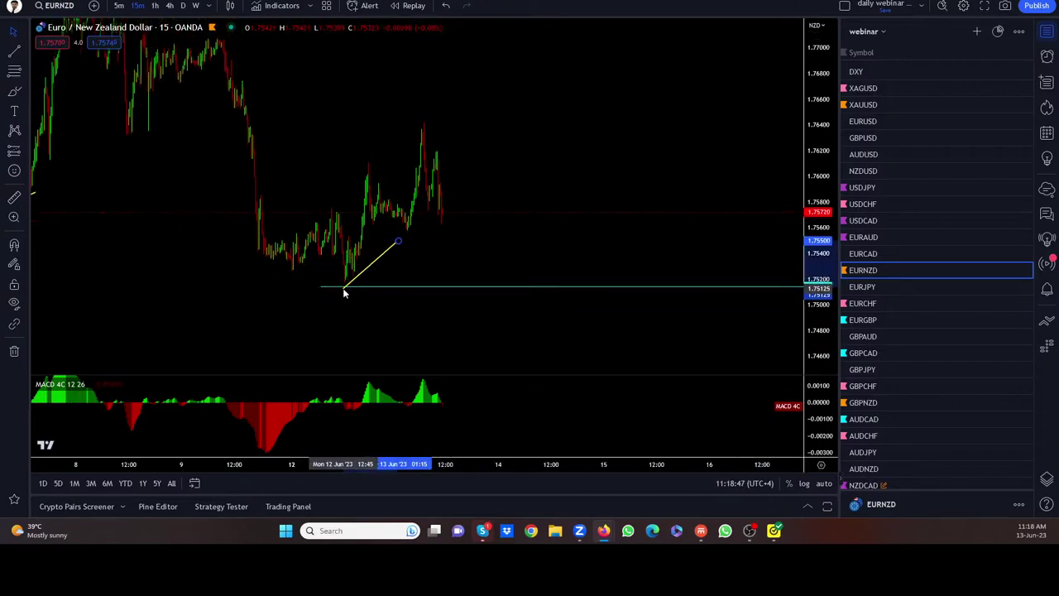
{"action": "left_click_drag", "start_coordinate": [401, 240], "coordinate": [475, 170]}
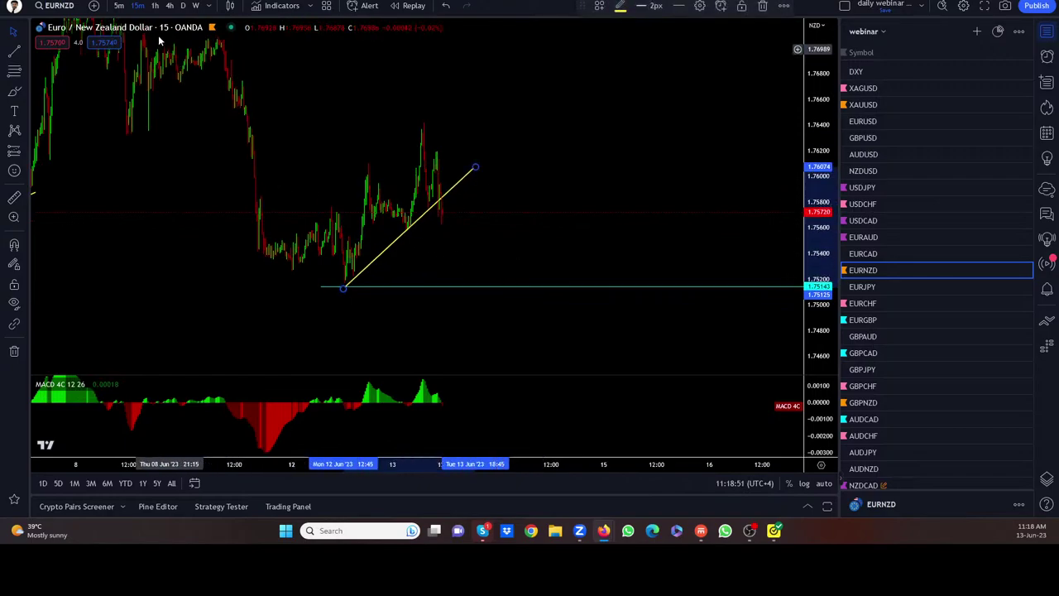
On the 1-hour EURNZD chart, draw a descending trend line from above the 31 May high to about 1.7585 on 19 June
{"action": "left_click", "coordinate": [155, 5]}
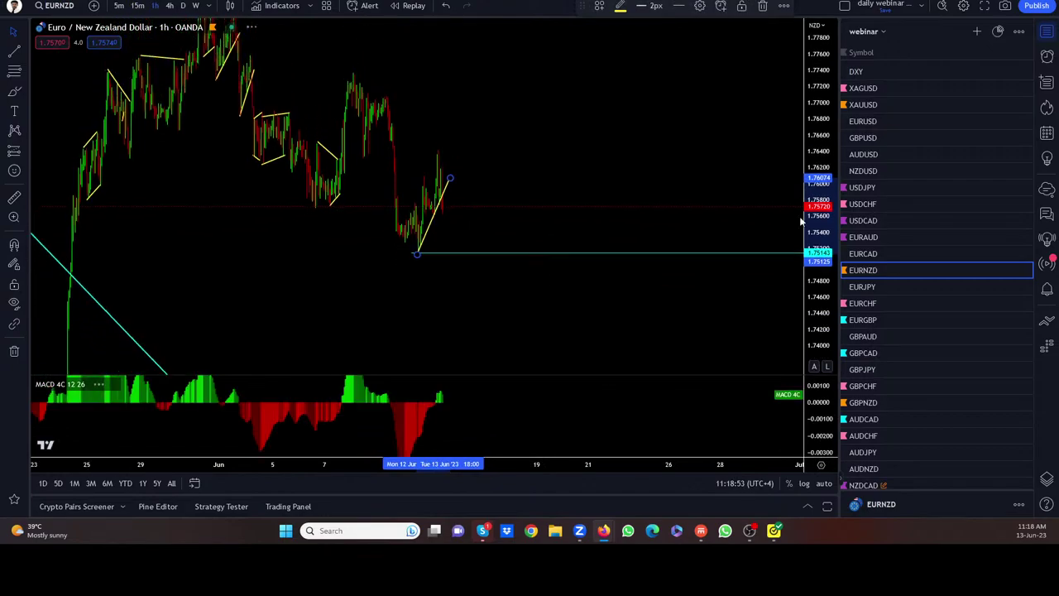
{"action": "left_click", "coordinate": [12, 51]}
{"action": "left_click", "coordinate": [209, 73]}
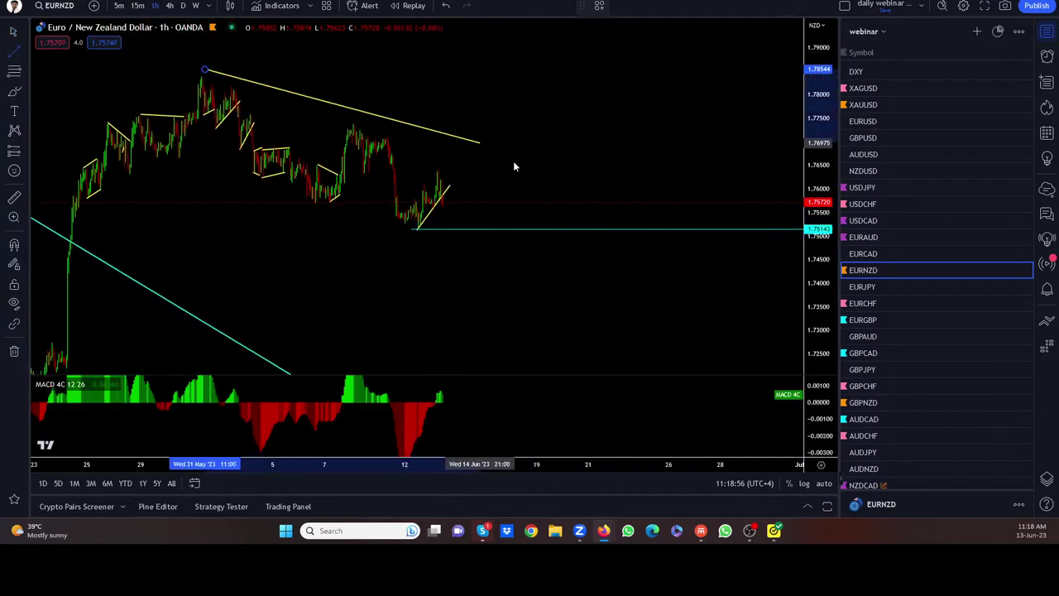
{"action": "left_click", "coordinate": [558, 199]}
{"action": "scroll", "coordinate": [447, 207], "scroll_direction": "right", "scroll_amount": 5}
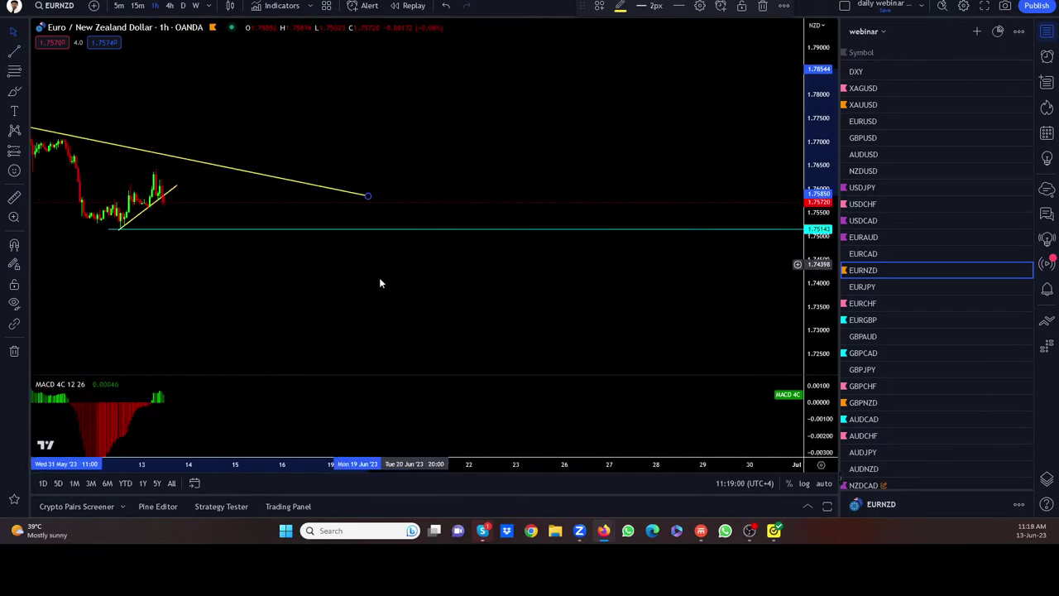
{"action": "scroll", "coordinate": [381, 264], "scroll_direction": "left", "scroll_amount": 5}
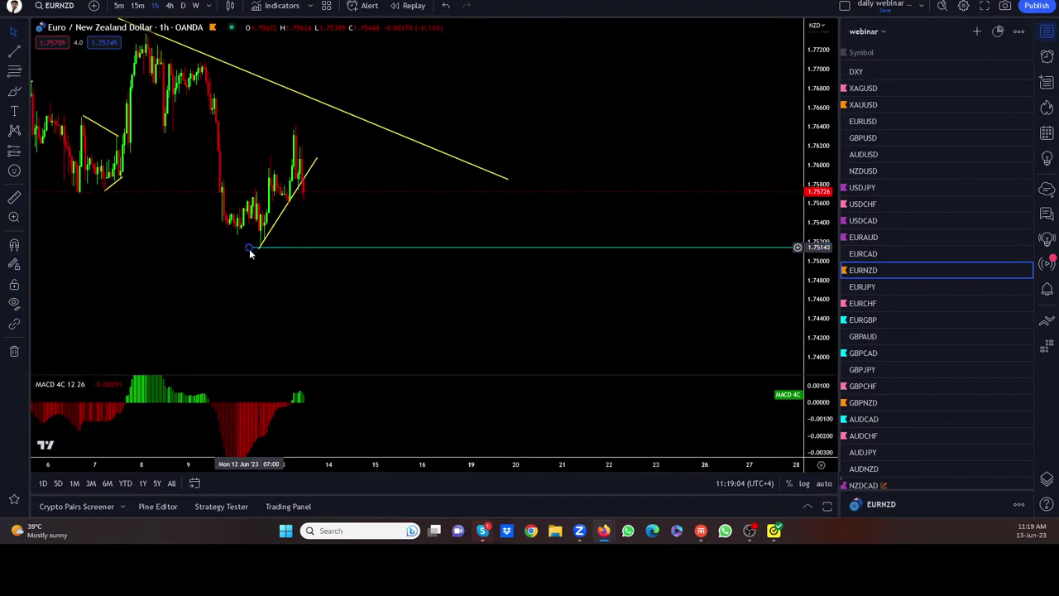
{"action": "left_click_drag", "start_coordinate": [415, 173], "coordinate": [450, 171]}
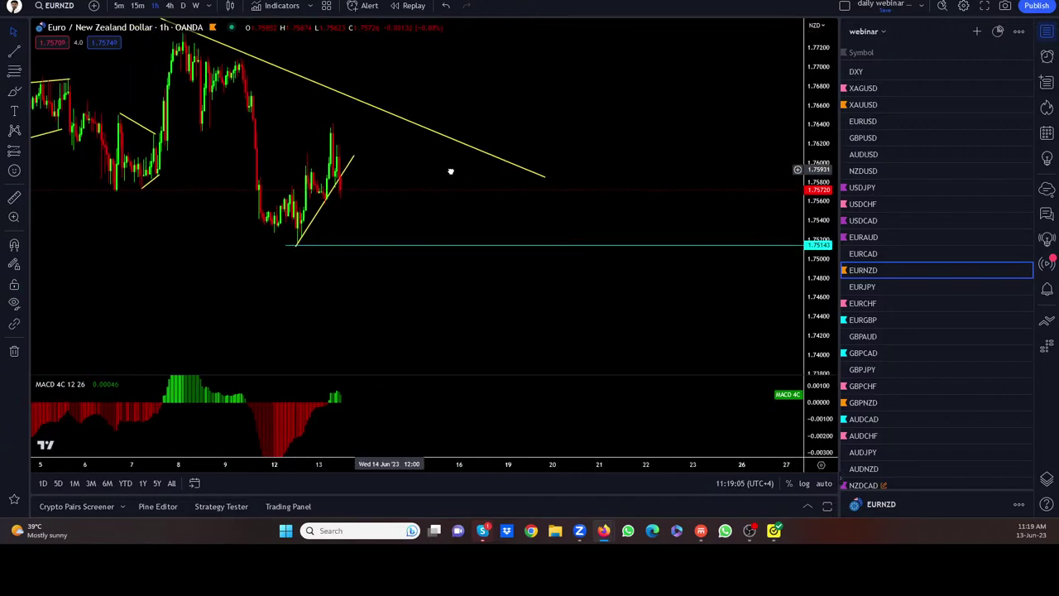
On the 15-minute EURNZD chart, raise the horizontal ray to 1.75493, just below the early 13 June low
{"action": "left_click", "coordinate": [138, 5]}
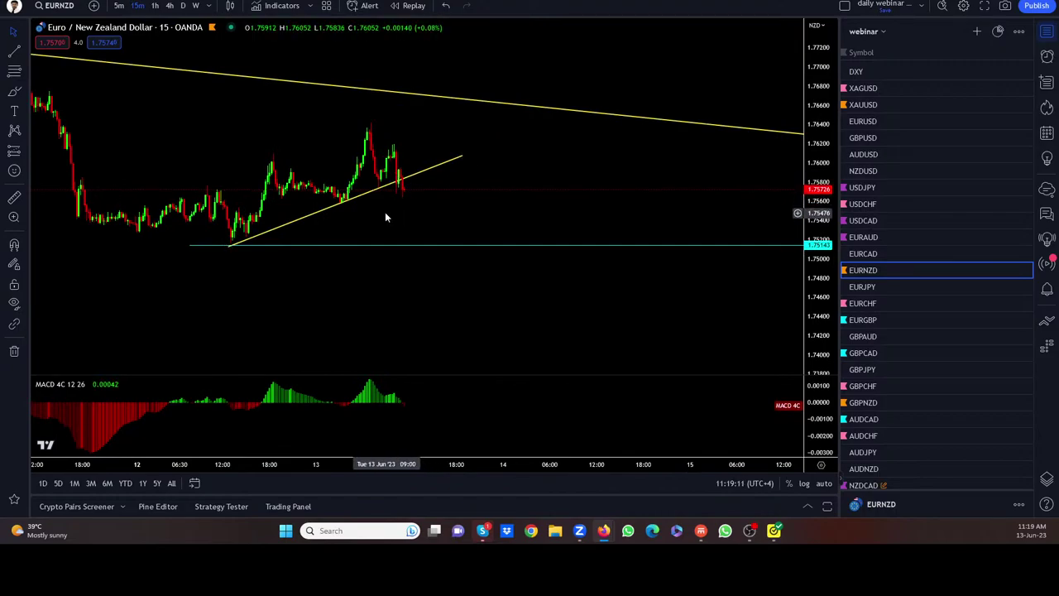
{"action": "mouse_move", "coordinate": [237, 247]}
{"action": "left_mouse_down"}
{"action": "mouse_move", "coordinate": [190, 242]}
{"action": "mouse_move", "coordinate": [234, 248]}
{"action": "mouse_move", "coordinate": [310, 211]}
{"action": "left_mouse_up"}
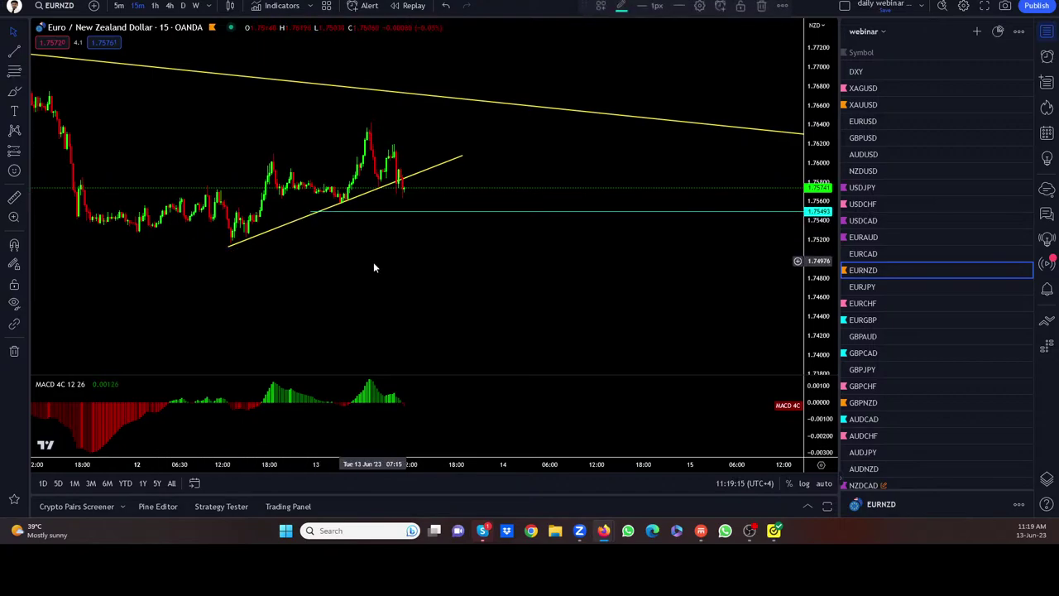
{"action": "scroll", "coordinate": [373, 264], "scroll_direction": "down", "scroll_amount": 5}
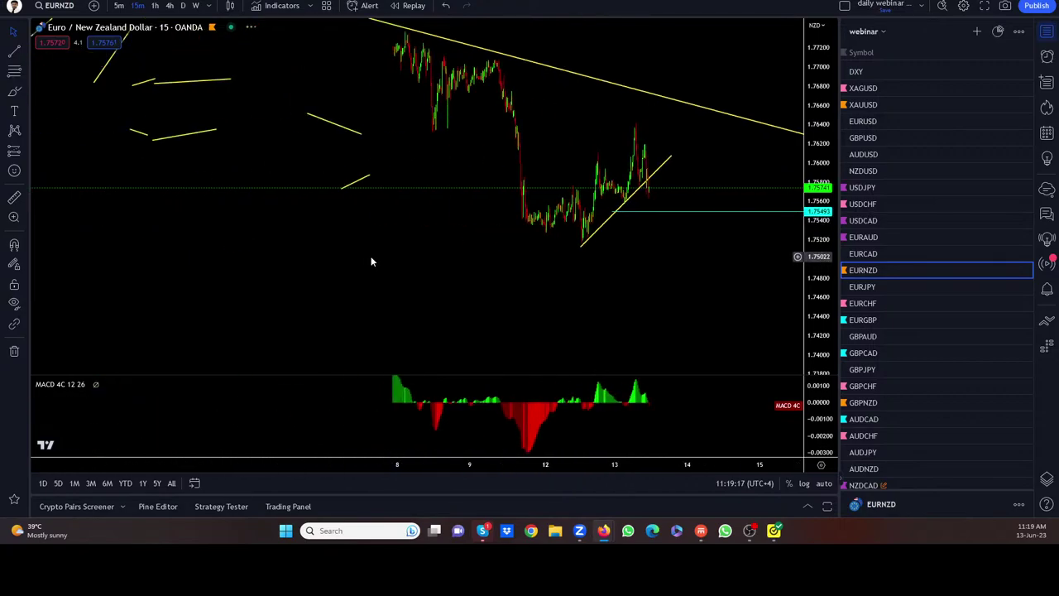
{"action": "left_click_drag", "start_coordinate": [363, 261], "coordinate": [231, 276]}
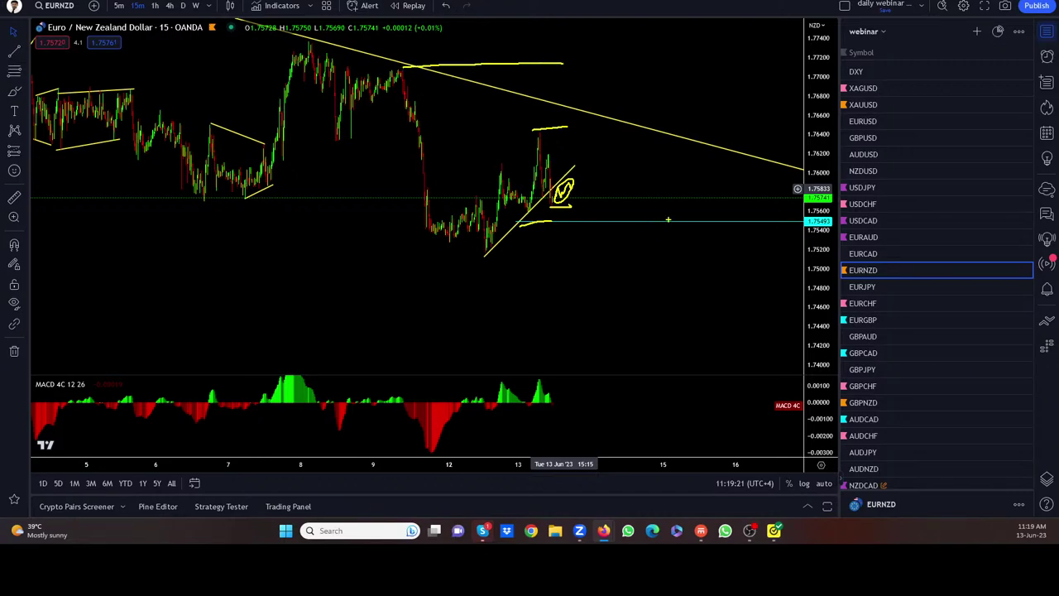
{"action": "scroll", "coordinate": [529, 182], "scroll_direction": "down", "scroll_amount": 5}
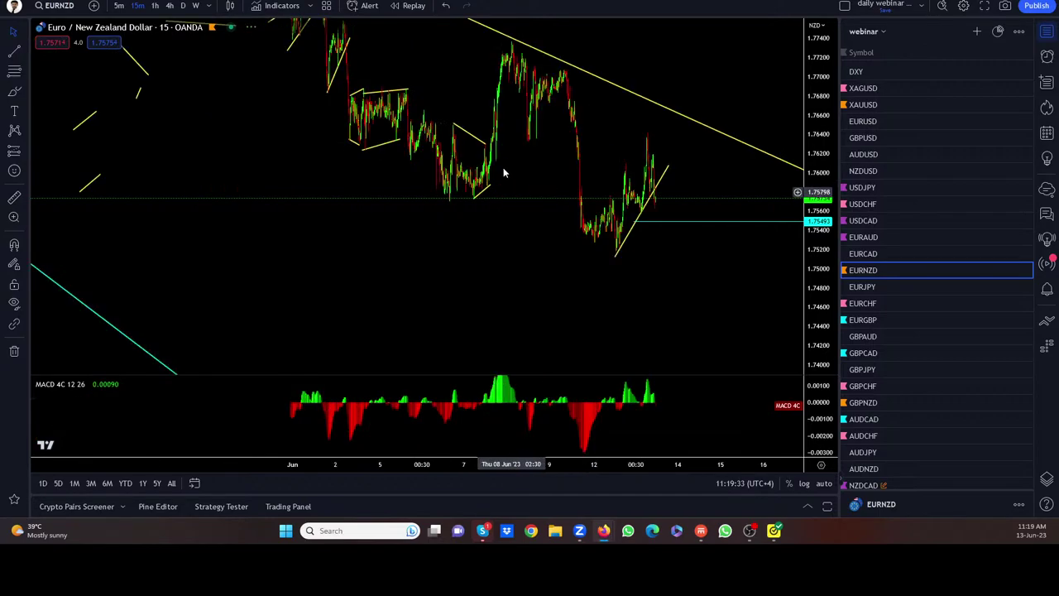
{"action": "left_click_drag", "start_coordinate": [638, 268], "coordinate": [404, 253]}
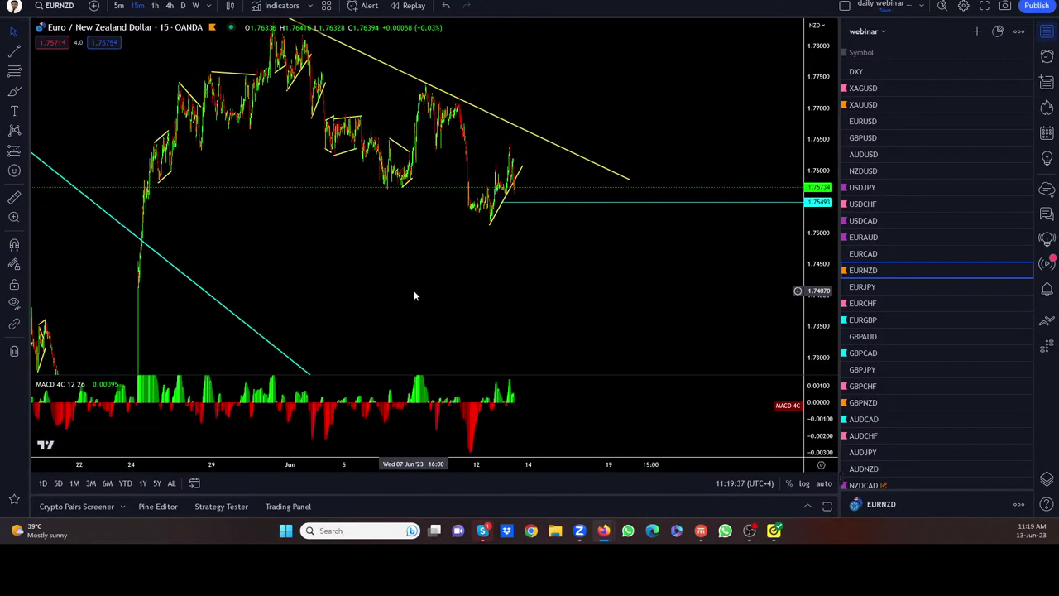
Open the EURJPY chart and shift the steep cyan falling line forward in time, clear of the latest candles
{"action": "left_click", "coordinate": [859, 287]}
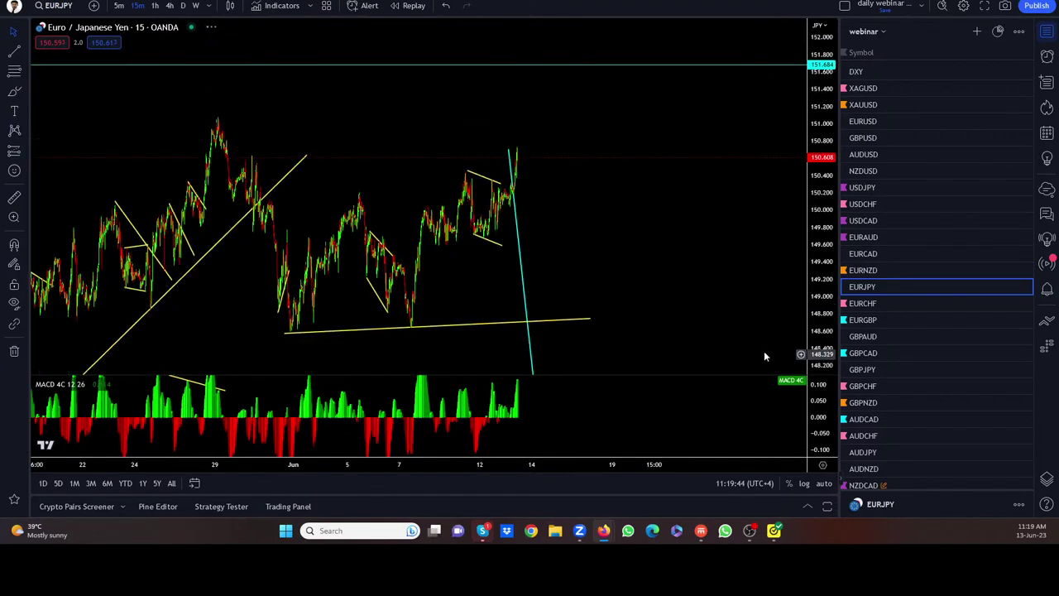
{"action": "left_click_drag", "start_coordinate": [523, 248], "coordinate": [546, 229]}
{"action": "scroll", "coordinate": [614, 232], "scroll_direction": "up", "scroll_amount": 3}
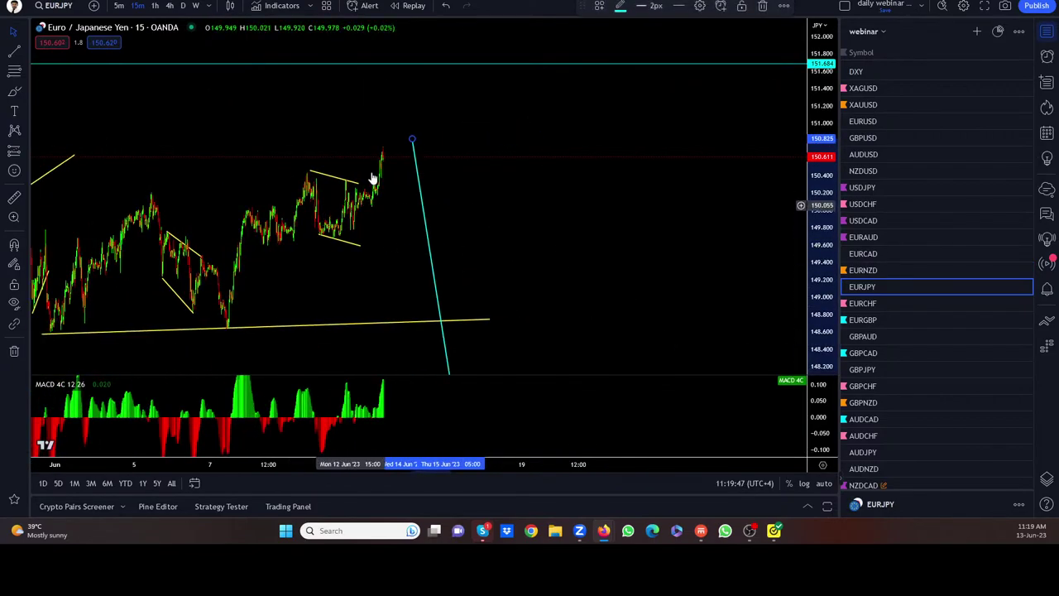
Raise the far end of the lower yellow line of the 9–12 June EURJPY consolidation to about 149.755, following the lows
{"action": "scroll", "coordinate": [666, 192], "scroll_direction": "down", "scroll_amount": 4}
{"action": "scroll", "coordinate": [662, 196], "scroll_direction": "down", "scroll_amount": 1}
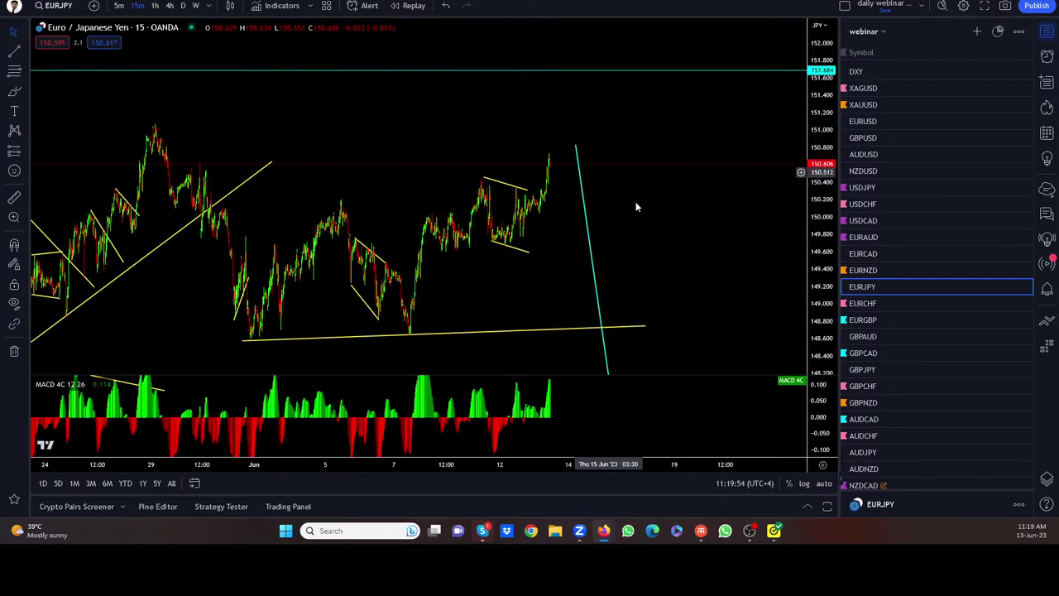
{"action": "scroll", "coordinate": [641, 207], "scroll_direction": "up", "scroll_amount": 3}
{"action": "scroll", "coordinate": [645, 215], "scroll_direction": "left", "scroll_amount": 3}
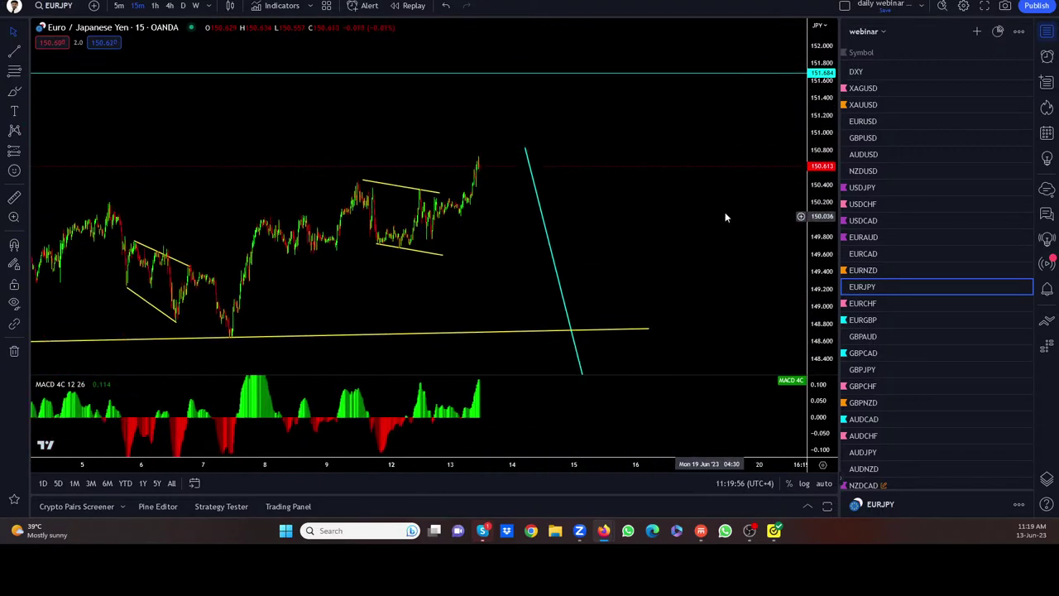
{"action": "scroll", "coordinate": [488, 253], "scroll_direction": "up", "scroll_amount": 2}
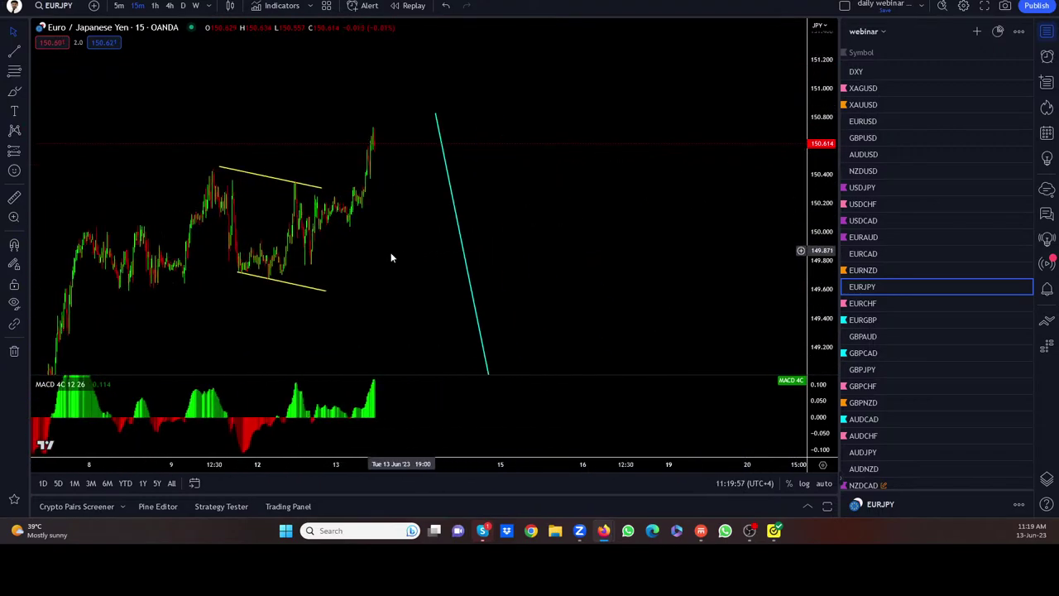
{"action": "scroll", "coordinate": [497, 244], "scroll_direction": "left", "scroll_amount": 2}
{"action": "scroll", "coordinate": [501, 244], "scroll_direction": "up", "scroll_amount": 2}
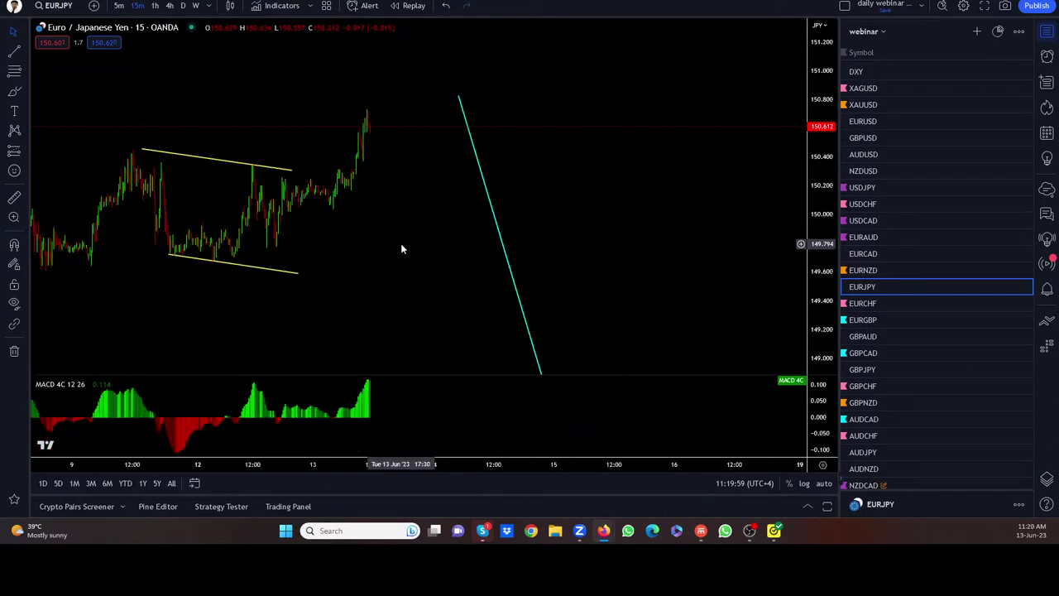
{"action": "scroll", "coordinate": [401, 243], "scroll_direction": "down", "scroll_amount": 5}
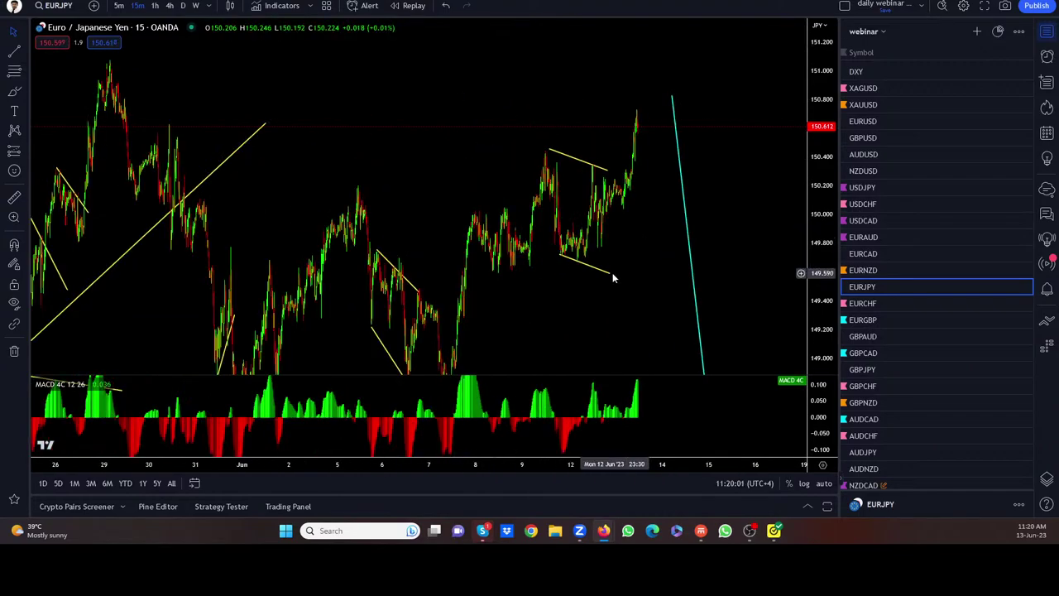
{"action": "left_click_drag", "start_coordinate": [611, 272], "coordinate": [604, 251]}
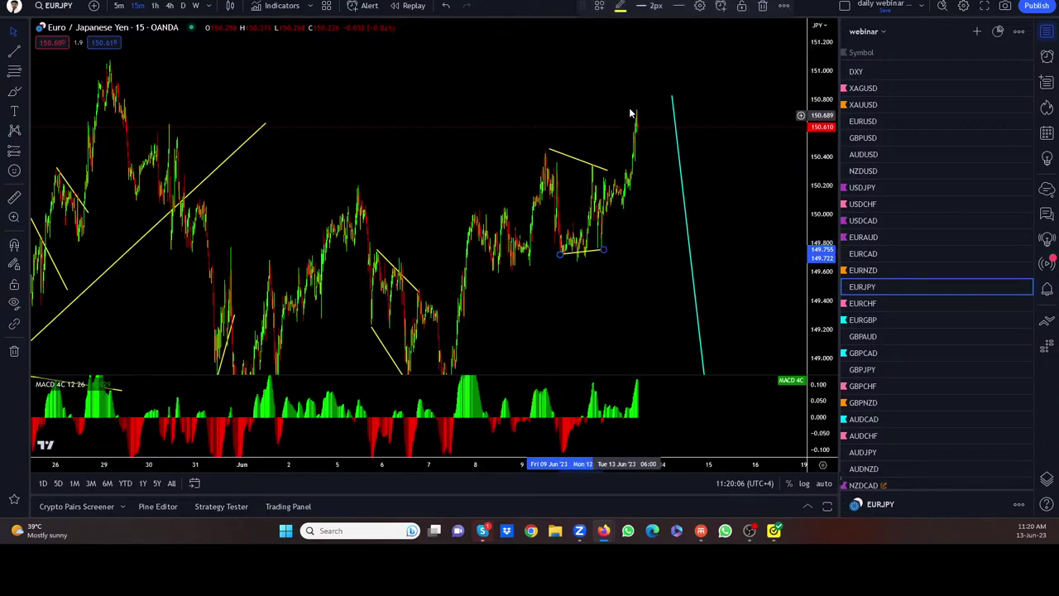
{"action": "left_click", "coordinate": [521, 229]}
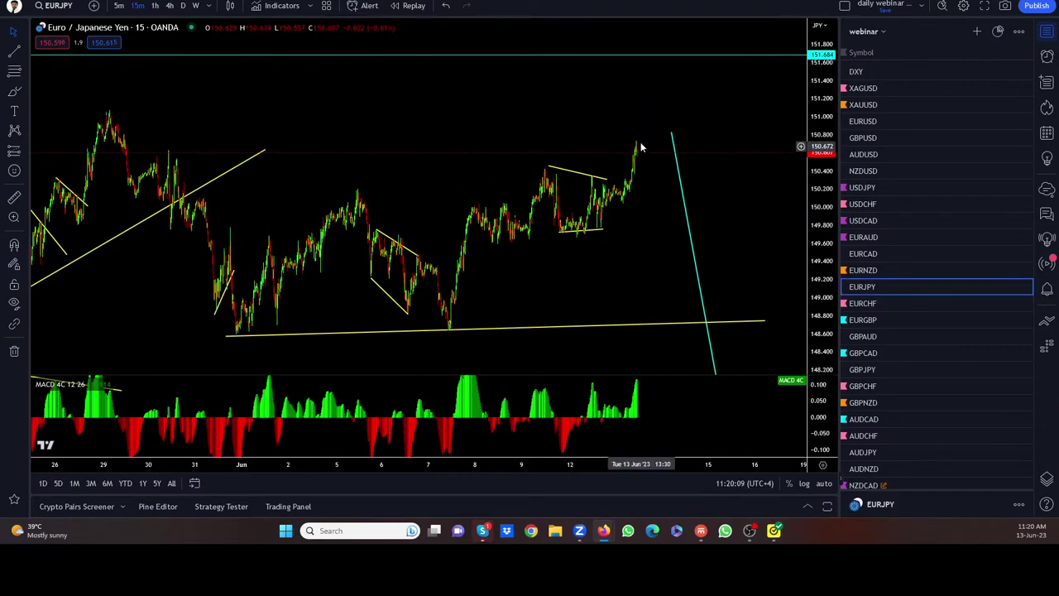
Open the EURCHF chart and trace the rise, pullback and second rise since late May with temporary freehand strokes
{"action": "left_click", "coordinate": [863, 304]}
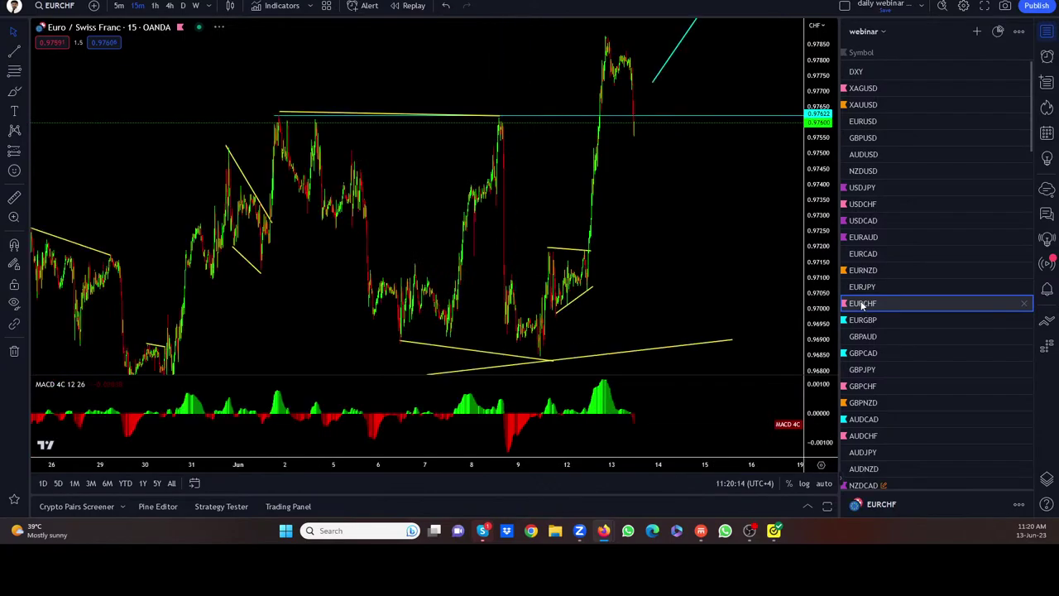
{"action": "left_click_drag", "start_coordinate": [818, 231], "coordinate": [767, 260]}
{"action": "scroll", "coordinate": [742, 247], "scroll_direction": "down", "scroll_amount": 3}
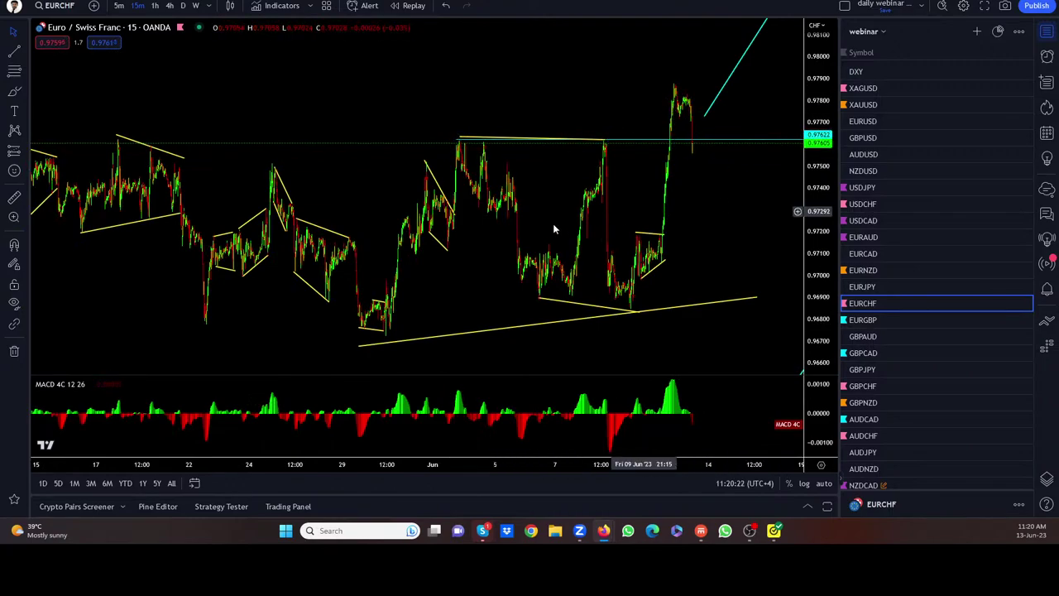
{"action": "left_click_drag", "start_coordinate": [536, 233], "coordinate": [501, 259]}
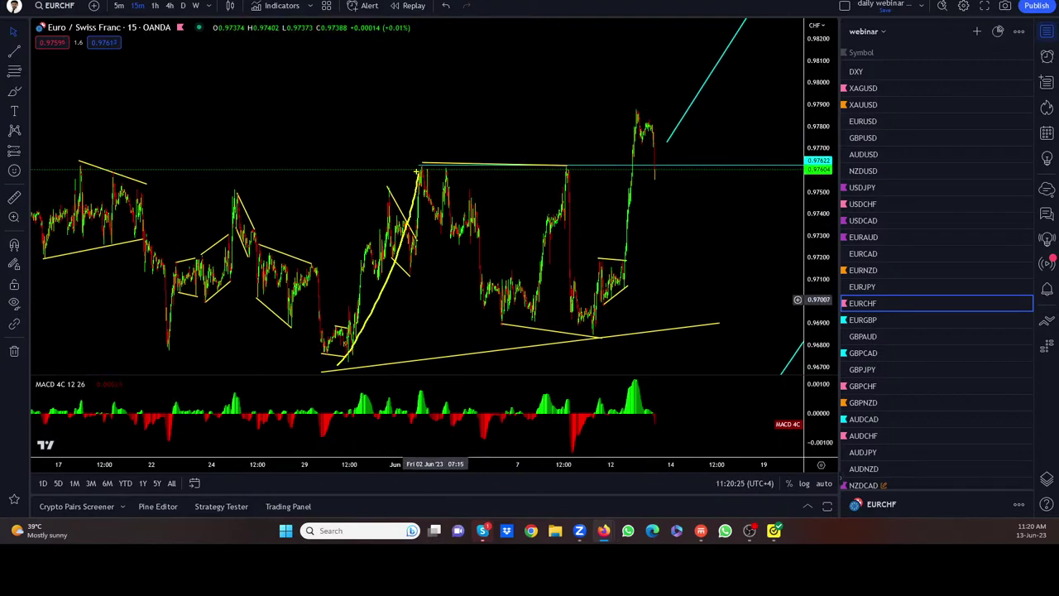
{"action": "left_click_drag", "start_coordinate": [595, 311], "coordinate": [633, 130]}
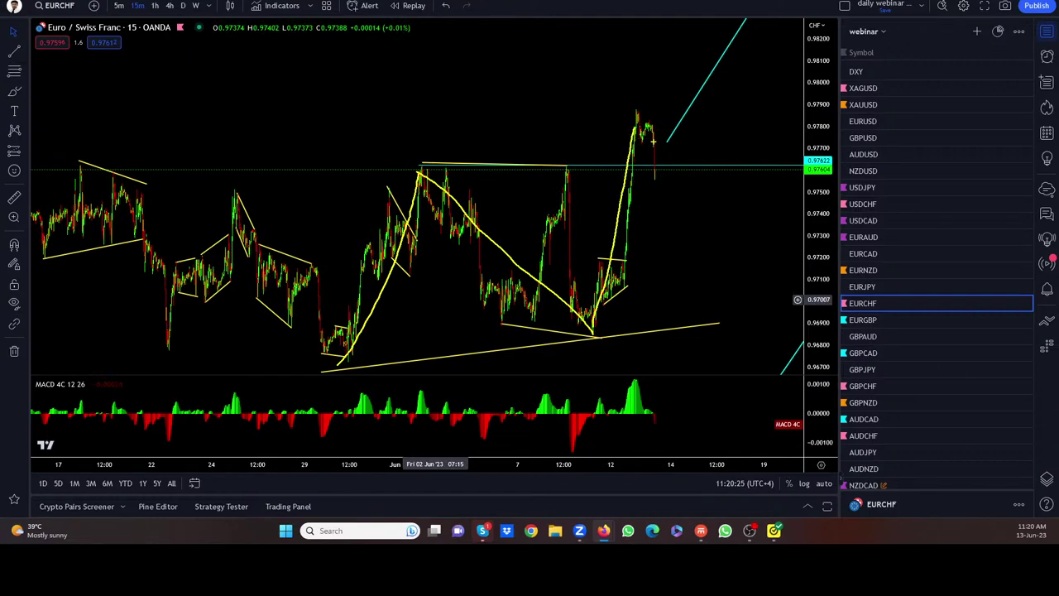
{"action": "left_click_drag", "start_coordinate": [659, 165], "coordinate": [702, 426]}
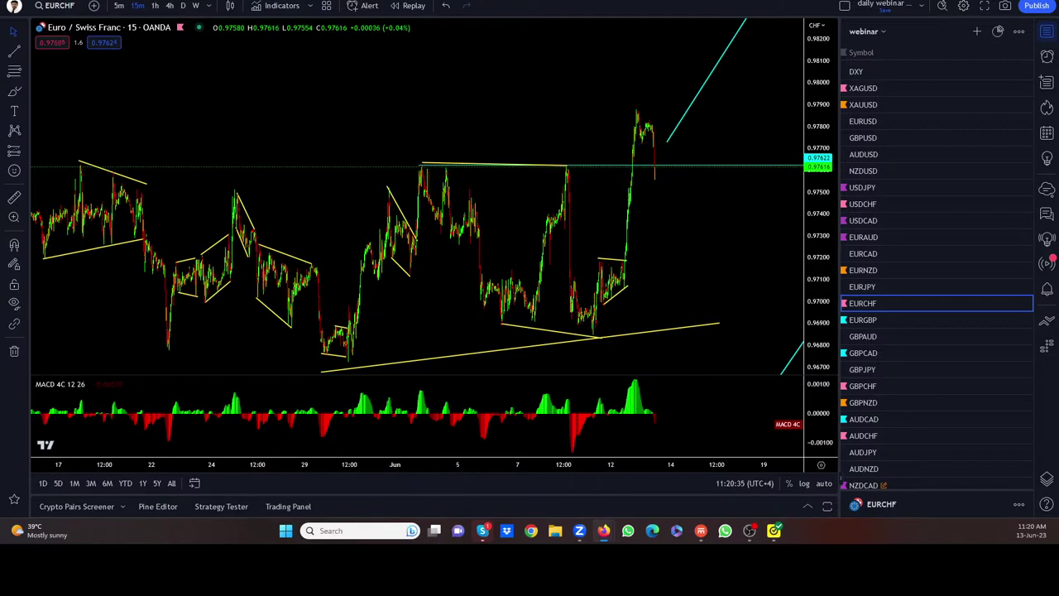
On the 1-hour EURCHF chart, delete the cyan up arrow that starts near the latest candles
{"action": "left_click", "coordinate": [155, 6]}
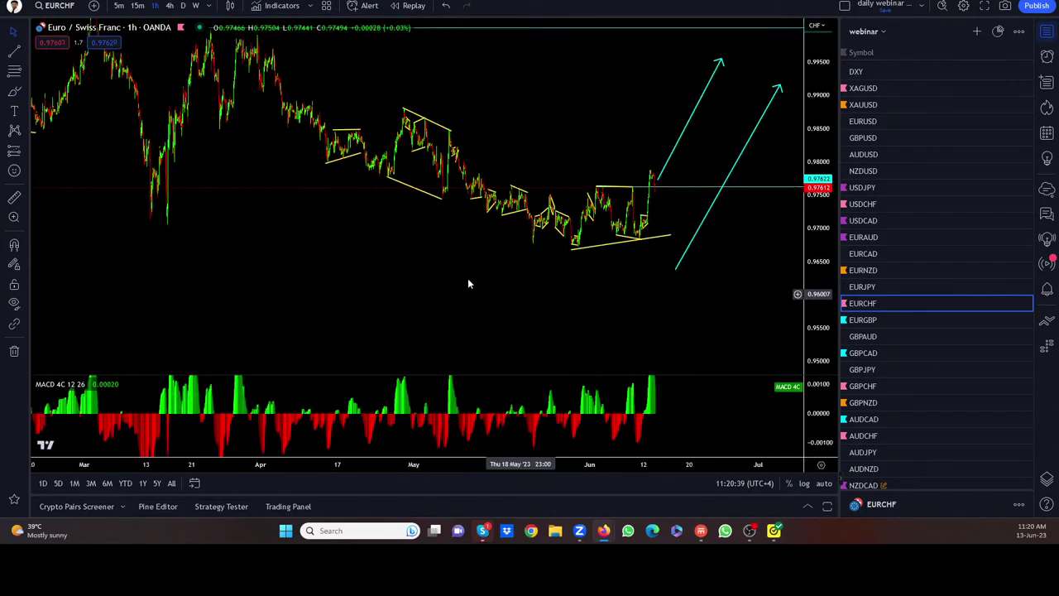
{"action": "left_click_drag", "start_coordinate": [319, 310], "coordinate": [253, 324]}
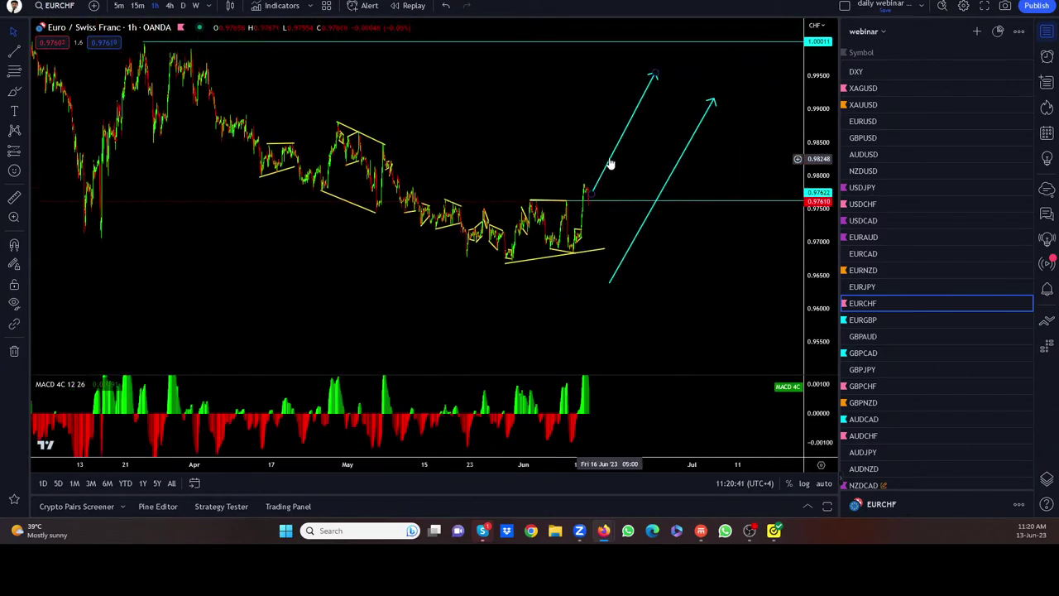
{"action": "left_click_drag", "start_coordinate": [610, 164], "coordinate": [638, 195]}
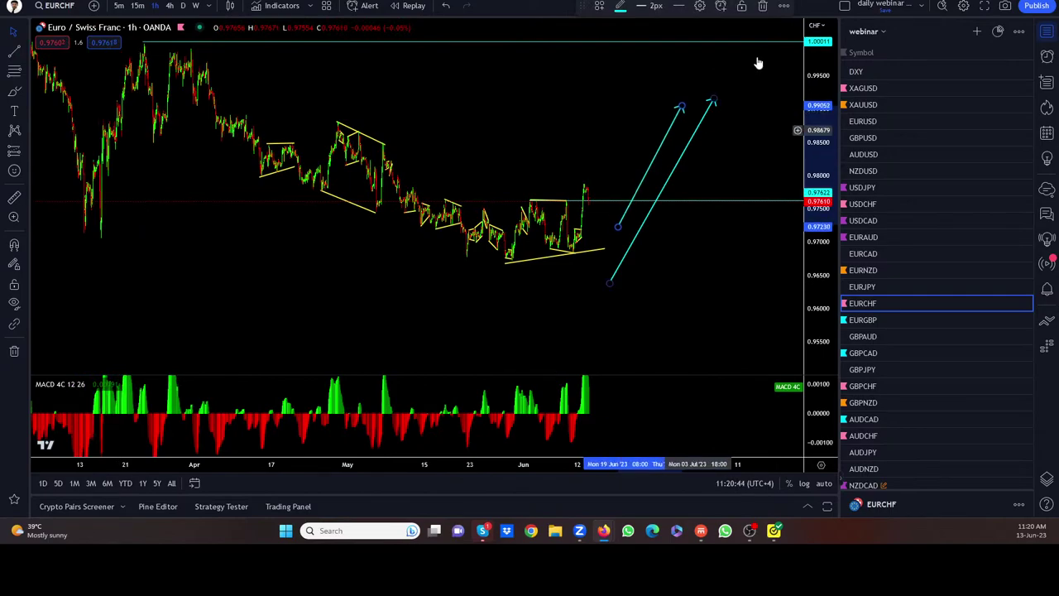
{"action": "left_click", "coordinate": [763, 6]}
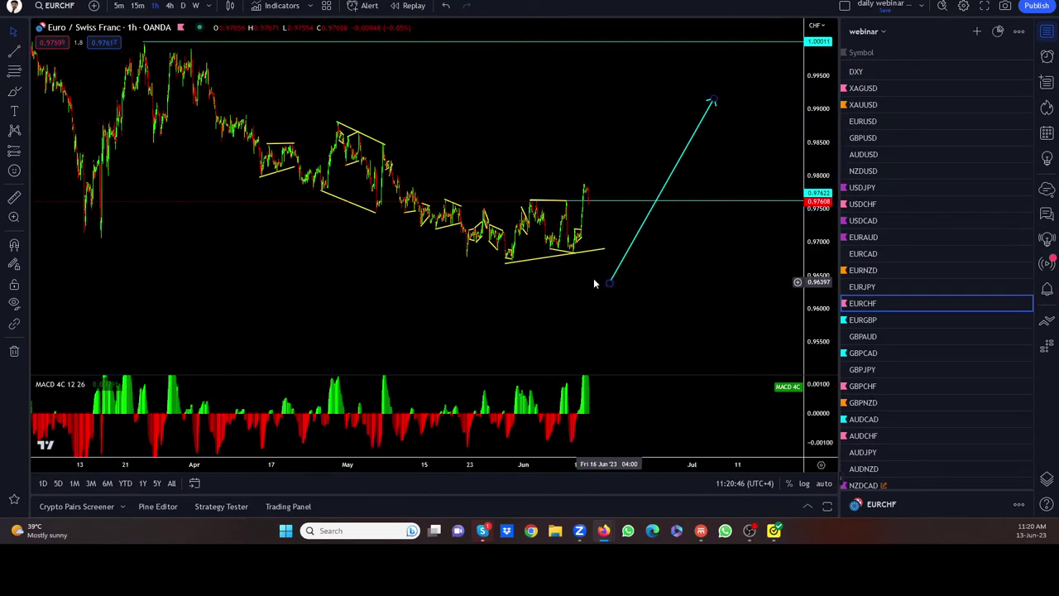
Draw a cyan down arrow on EURCHF from about 0.97617 on 13 June to about 0.96373 on 16 June
{"action": "left_click", "coordinate": [25, 54]}
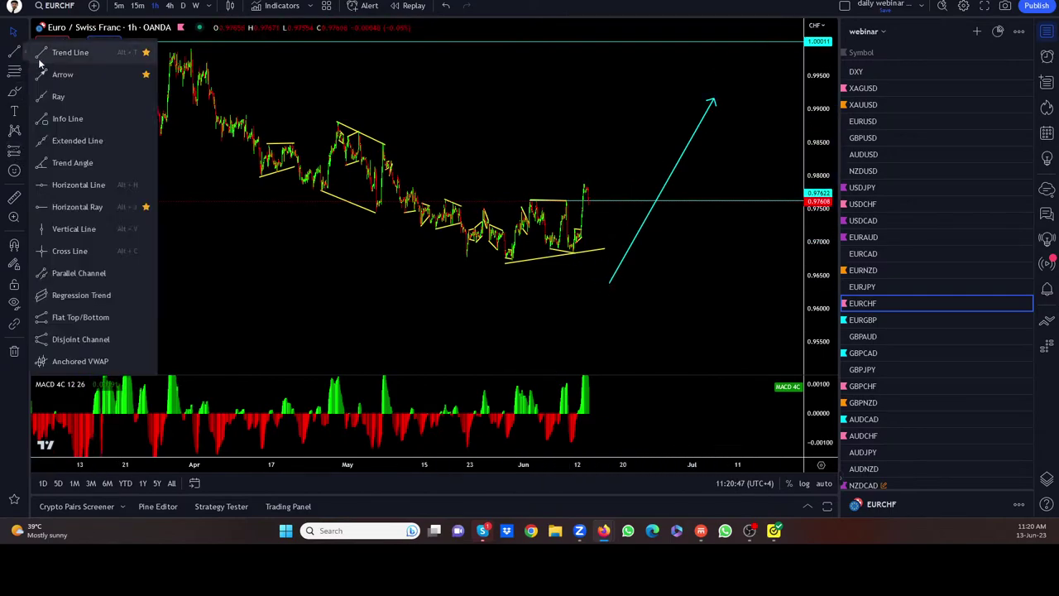
{"action": "left_click", "coordinate": [56, 74]}
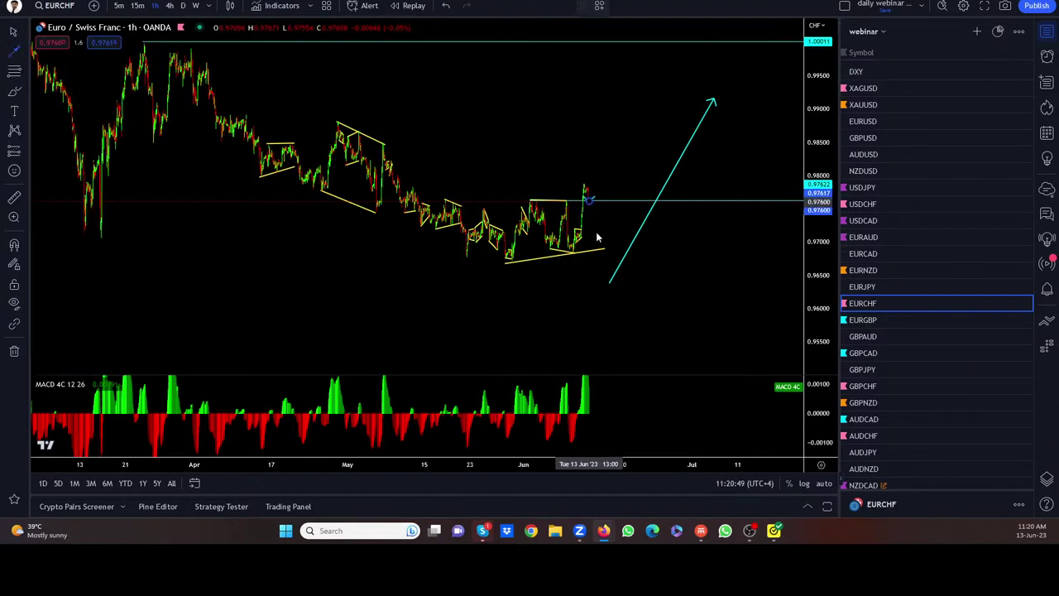
{"action": "left_click", "coordinate": [589, 201]}
{"action": "left_click", "coordinate": [609, 281]}
Trace the projected EURCHF drop and rebound and the past swing near late March with temporary freehand strokes, and clear them
{"action": "scroll", "coordinate": [399, 280], "scroll_direction": "down", "scroll_amount": 2}
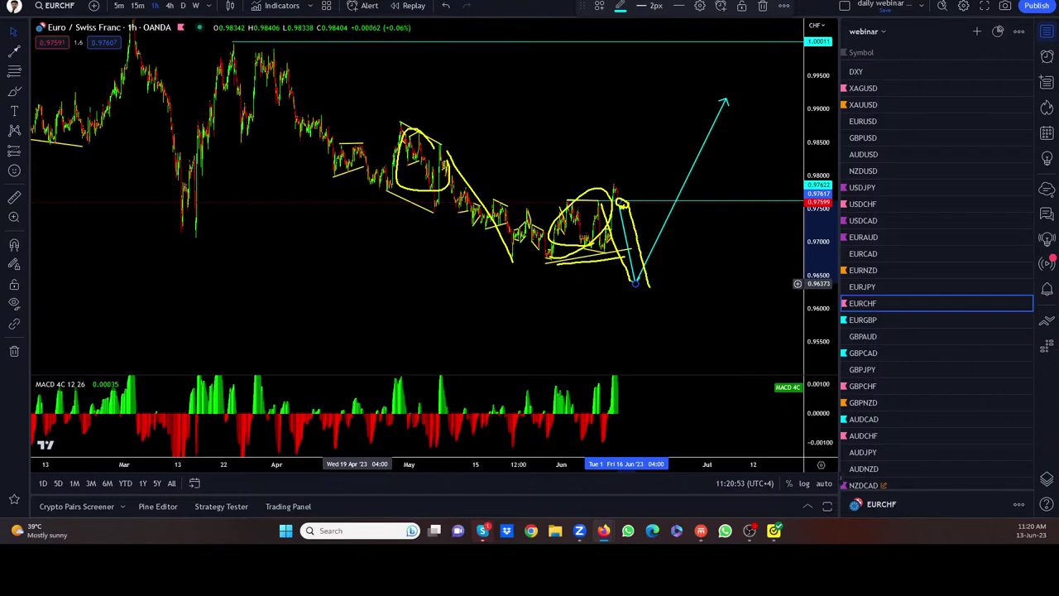
{"action": "left_click_drag", "start_coordinate": [642, 283], "coordinate": [701, 151]}
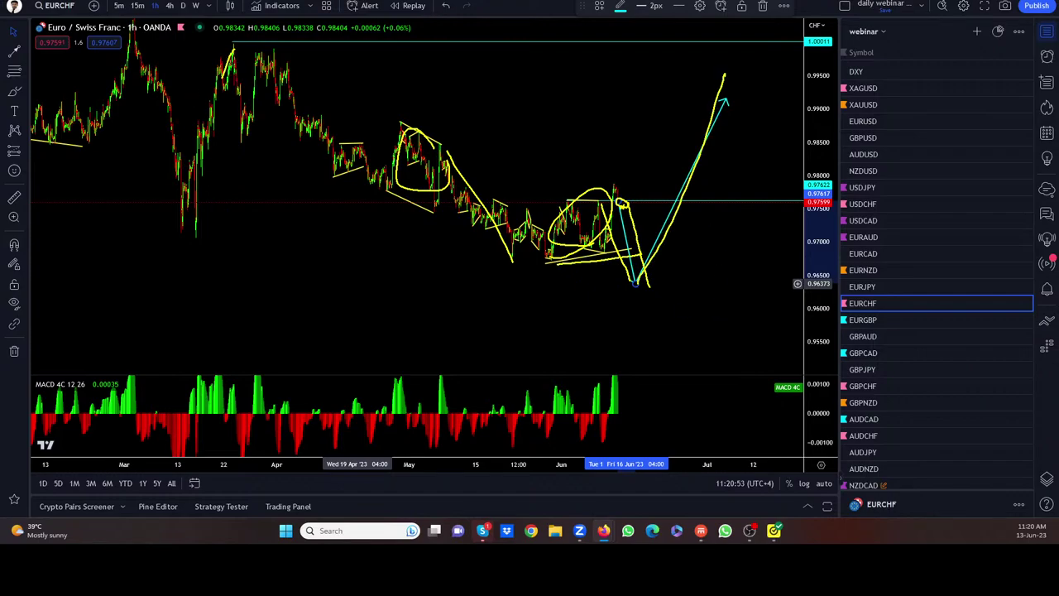
{"action": "left_click_drag", "start_coordinate": [223, 78], "coordinate": [182, 232]}
{"action": "key", "text": "Escape"}
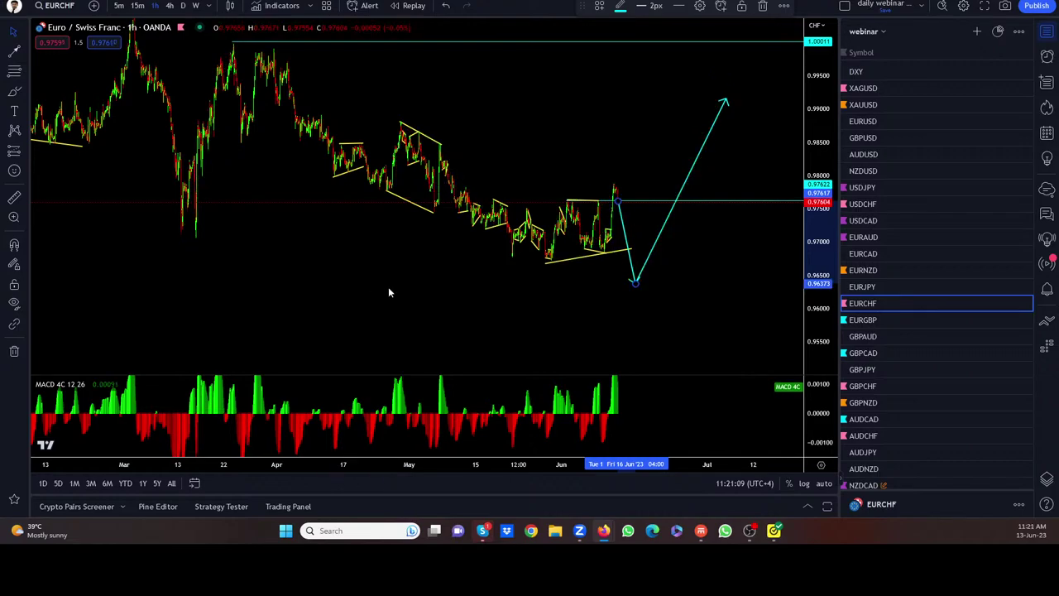
On the 15-minute EURCHF chart, draw a yellow trend line over the 12–13 June highs from about 0.97910 to 0.97776
{"action": "left_click", "coordinate": [136, 5]}
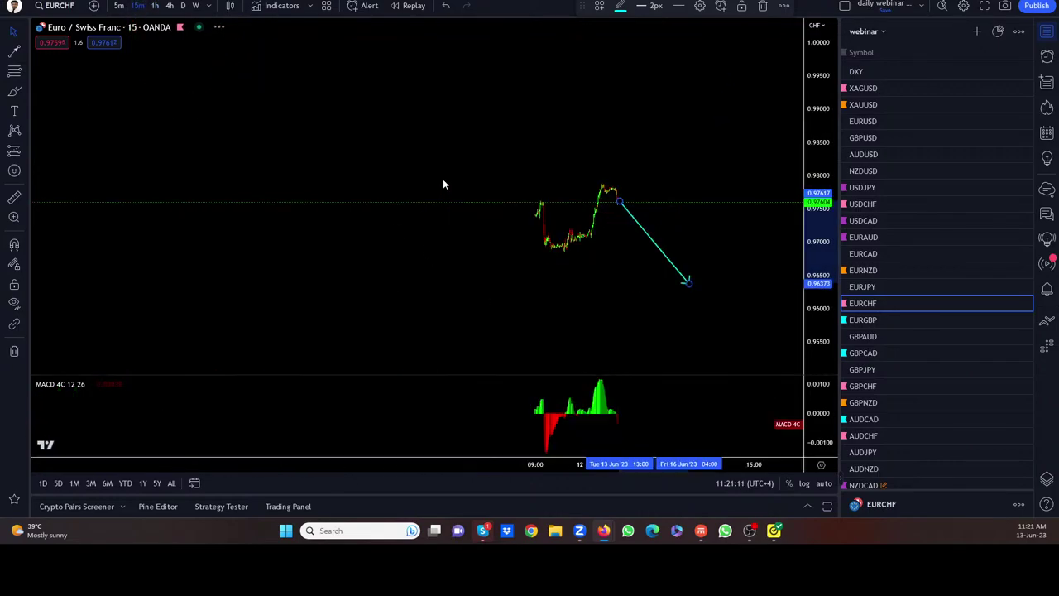
{"action": "left_click_drag", "start_coordinate": [724, 188], "coordinate": [654, 239]}
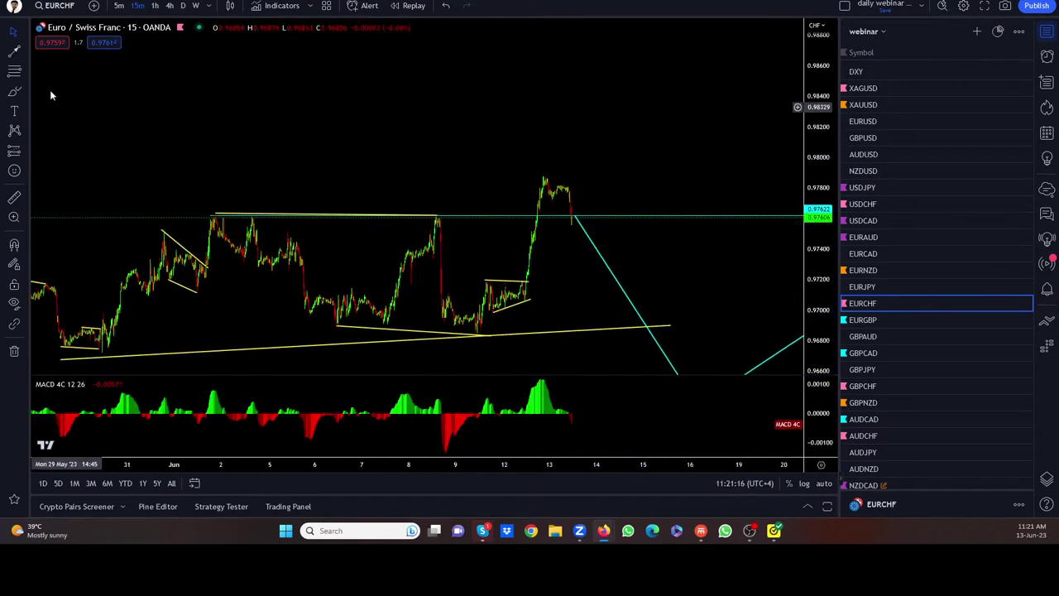
{"action": "left_click", "coordinate": [23, 51]}
{"action": "left_click", "coordinate": [62, 50]}
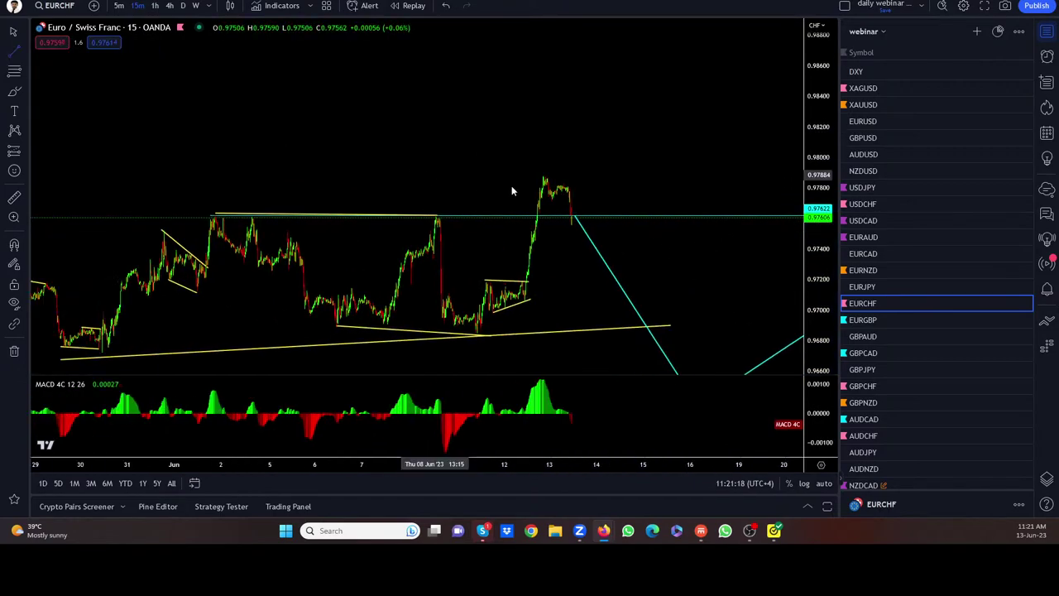
{"action": "left_click", "coordinate": [541, 173]}
{"action": "left_click", "coordinate": [580, 192]}
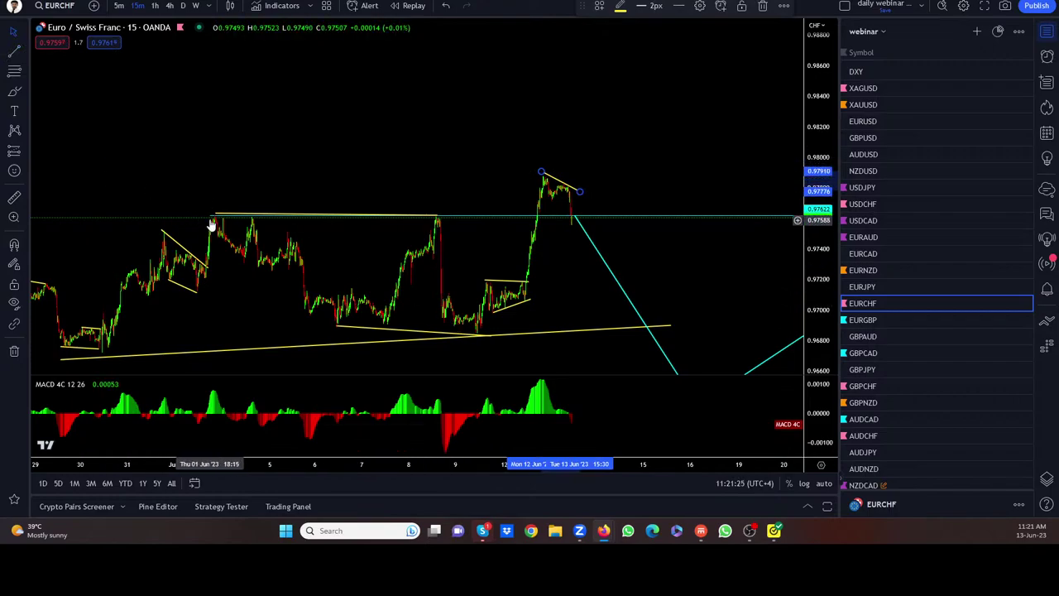
Move the cyan horizontal ray to the latest EURCHF highs at about 0.97841 and flag the symbol purple
{"action": "left_click_drag", "start_coordinate": [210, 220], "coordinate": [553, 184]}
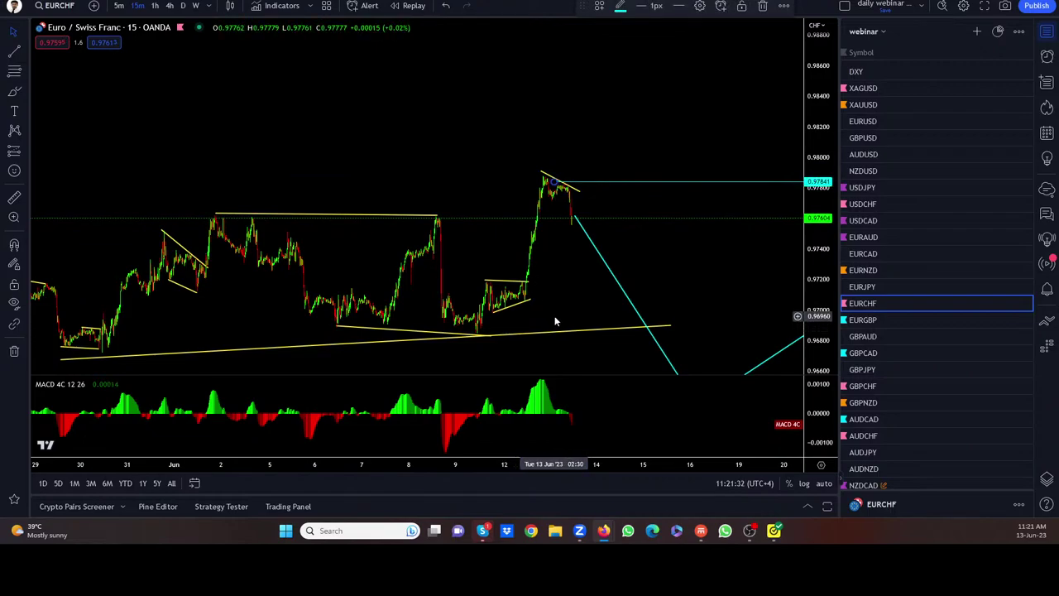
{"action": "left_click", "coordinate": [843, 307]}
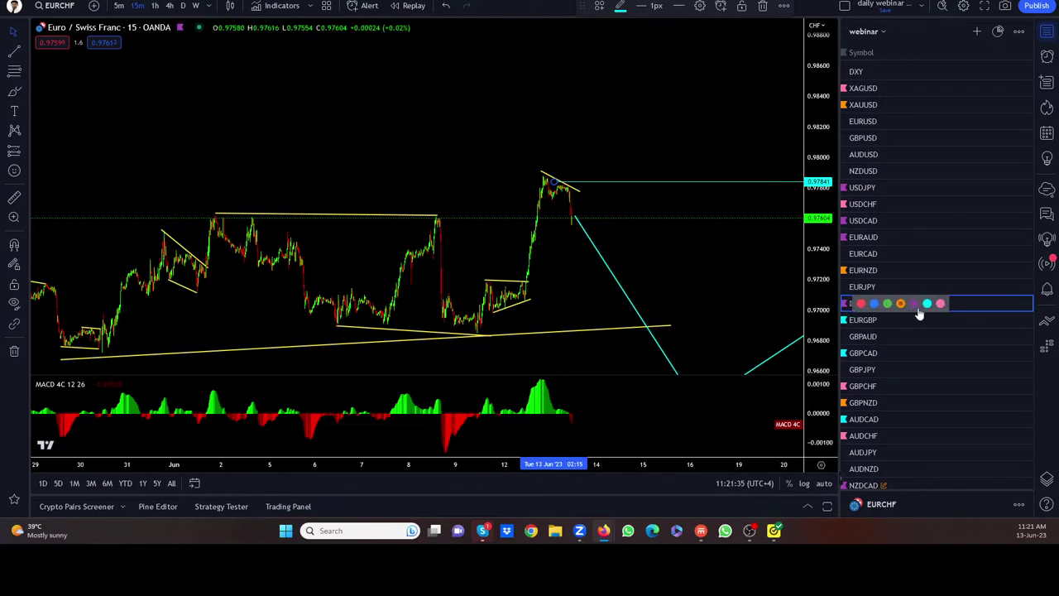
{"action": "left_click", "coordinate": [873, 305]}
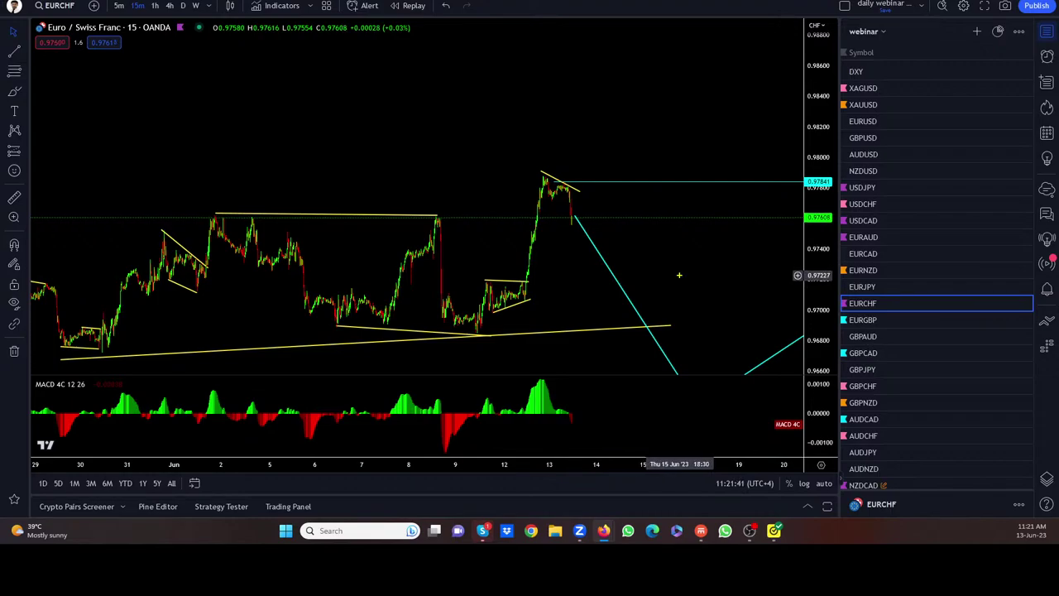
Mark the EURCHF rise, June consolidation and possible next moves with temporary freehand strokes, and clear them
{"action": "left_click_drag", "start_coordinate": [570, 223], "coordinate": [577, 84]}
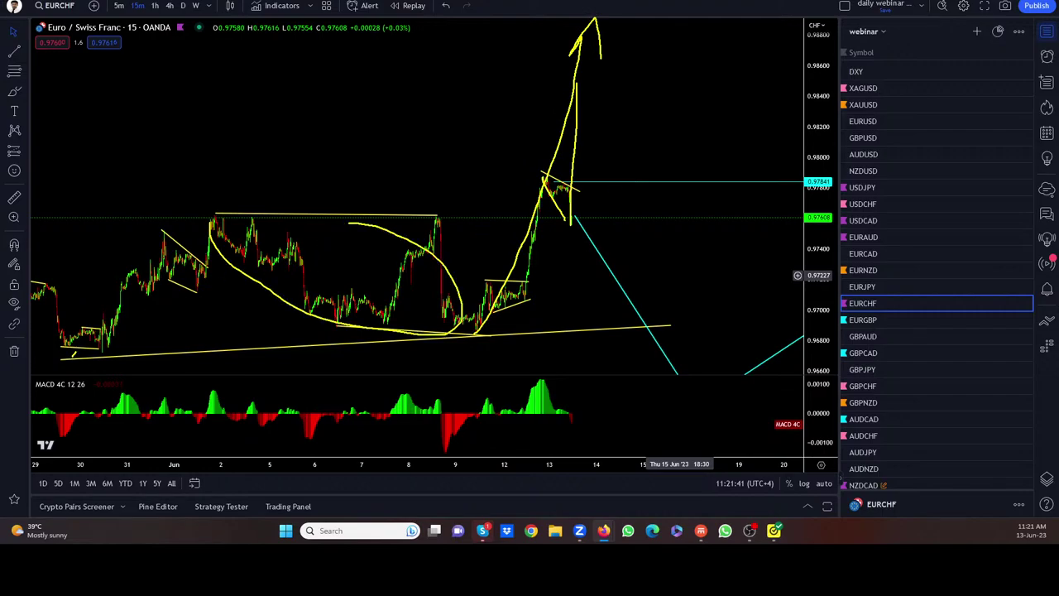
{"action": "left_click_drag", "start_coordinate": [213, 219], "coordinate": [495, 254]}
{"action": "left_click_drag", "start_coordinate": [570, 187], "coordinate": [580, 425]}
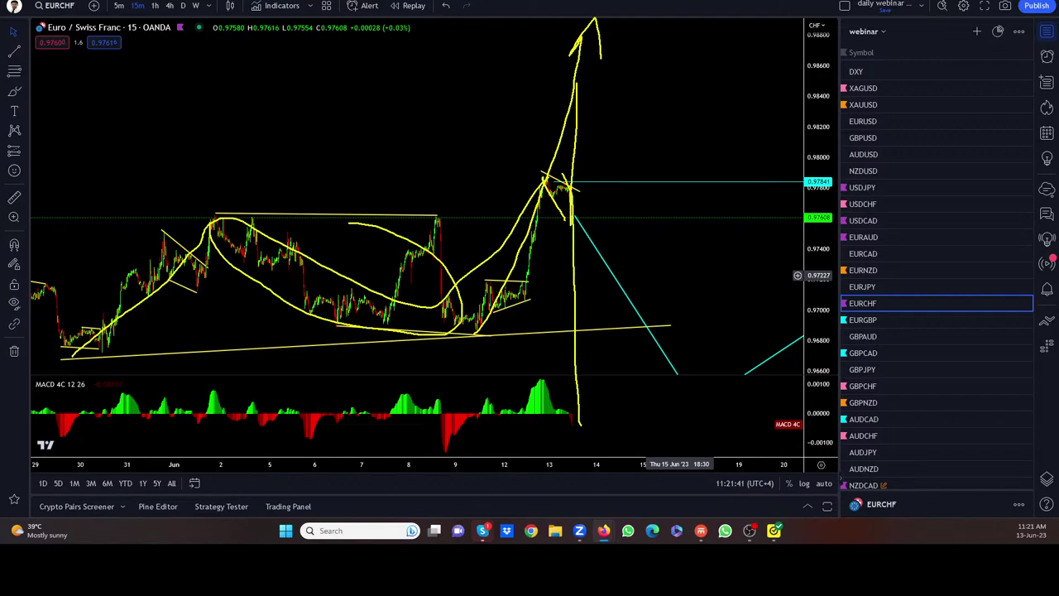
{"action": "key", "text": "Escape"}
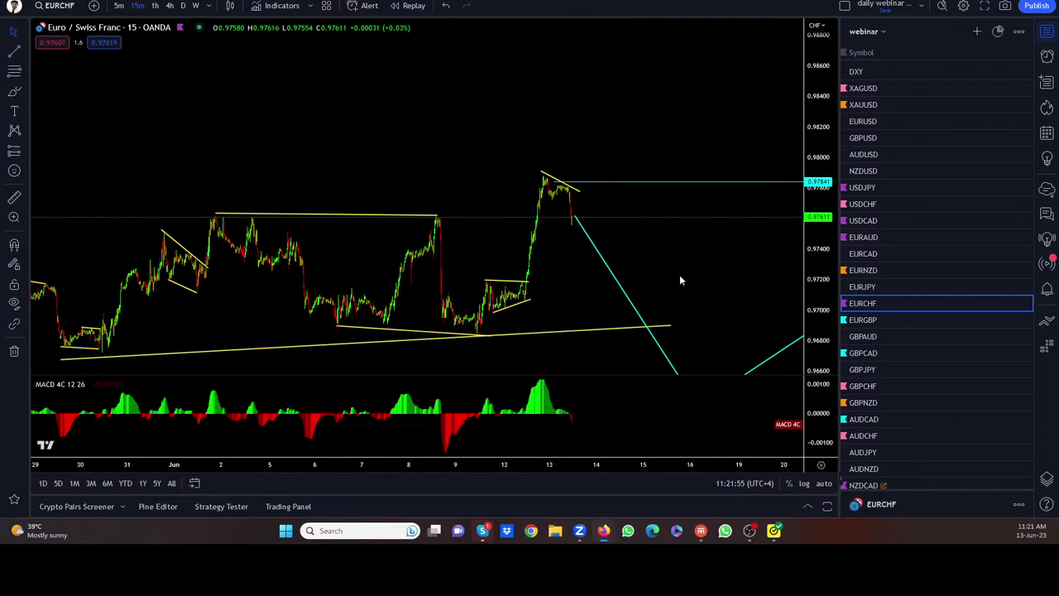
{"action": "key", "text": "2"}
{"action": "key", "text": "Escape"}
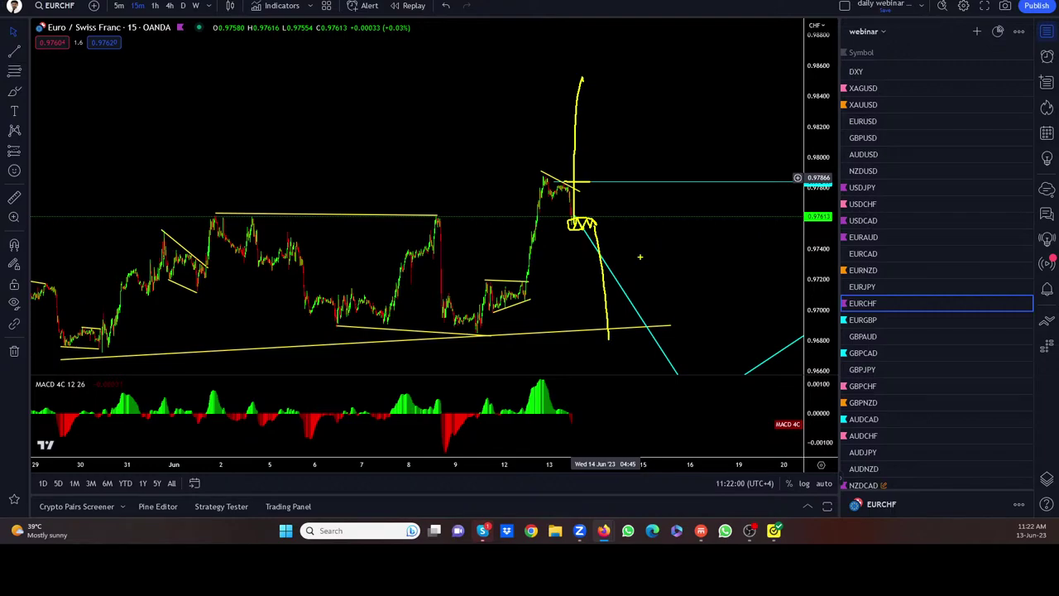
{"action": "key", "text": "Escape"}
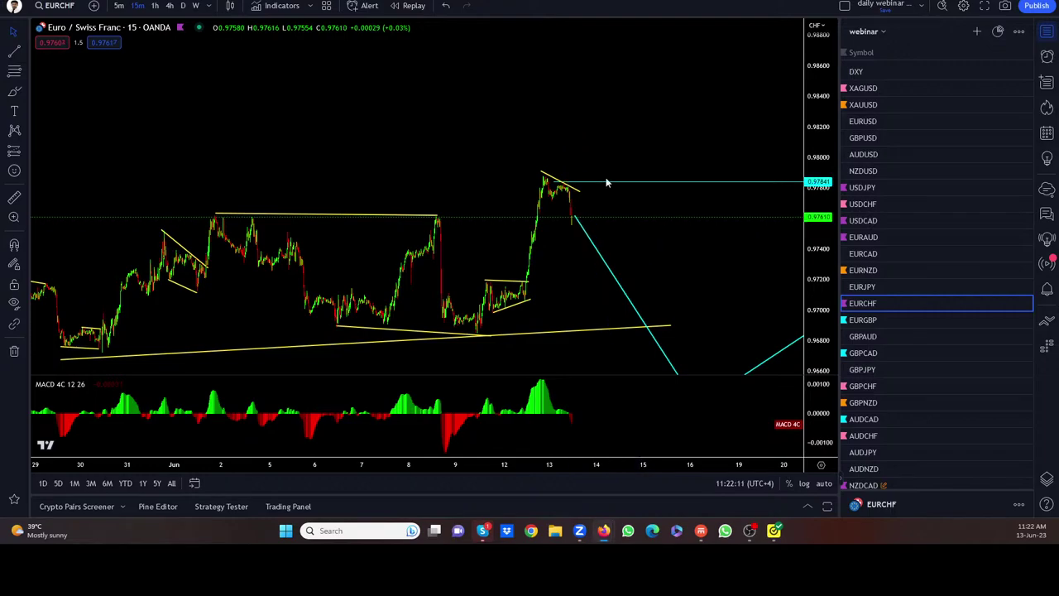
Open the EURGBP chart and move the far end of the upper yellow channel line to the 13 June high, about 0.86130
{"action": "key", "text": "Down"}
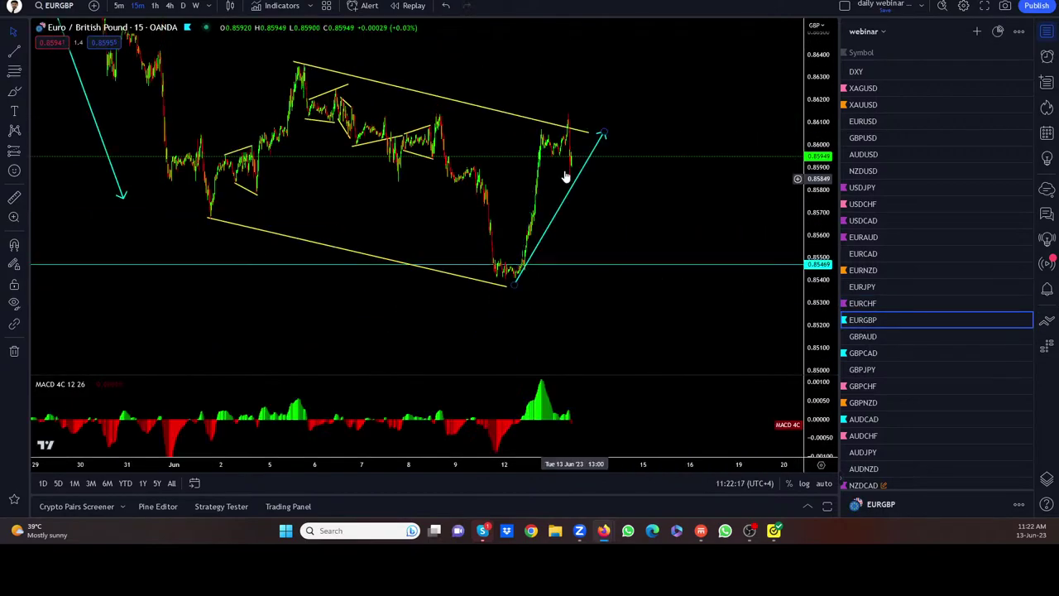
{"action": "left_click_drag", "start_coordinate": [583, 132], "coordinate": [572, 114]}
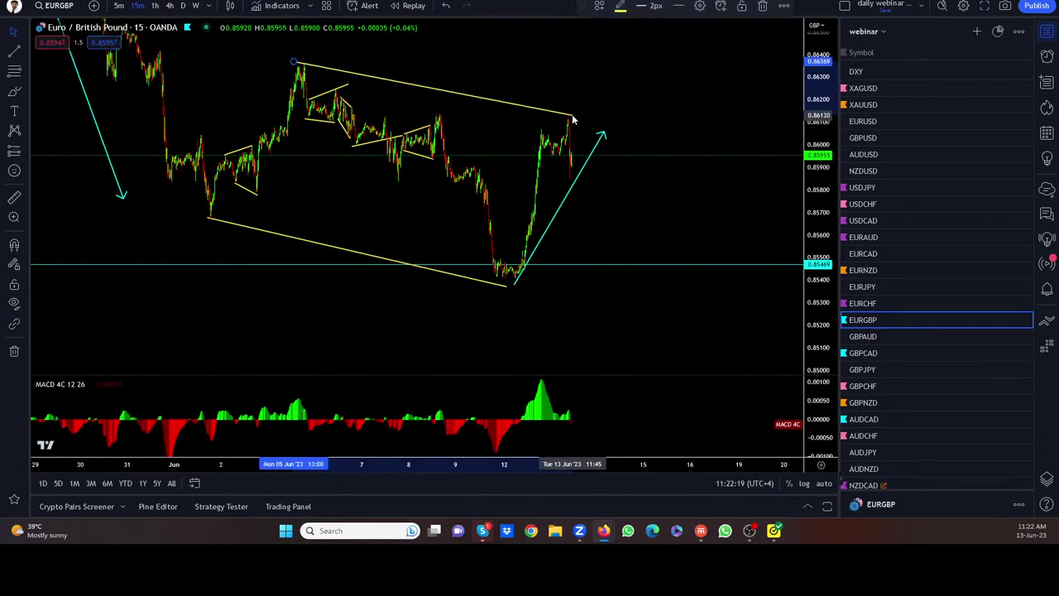
{"action": "left_click", "coordinate": [627, 326]}
Draw a cyan down arrow on EURGBP from about 0.86106 to 0.85259, and refit the rising arrow from about 0.85396 to 0.86129
{"action": "left_click", "coordinate": [24, 56]}
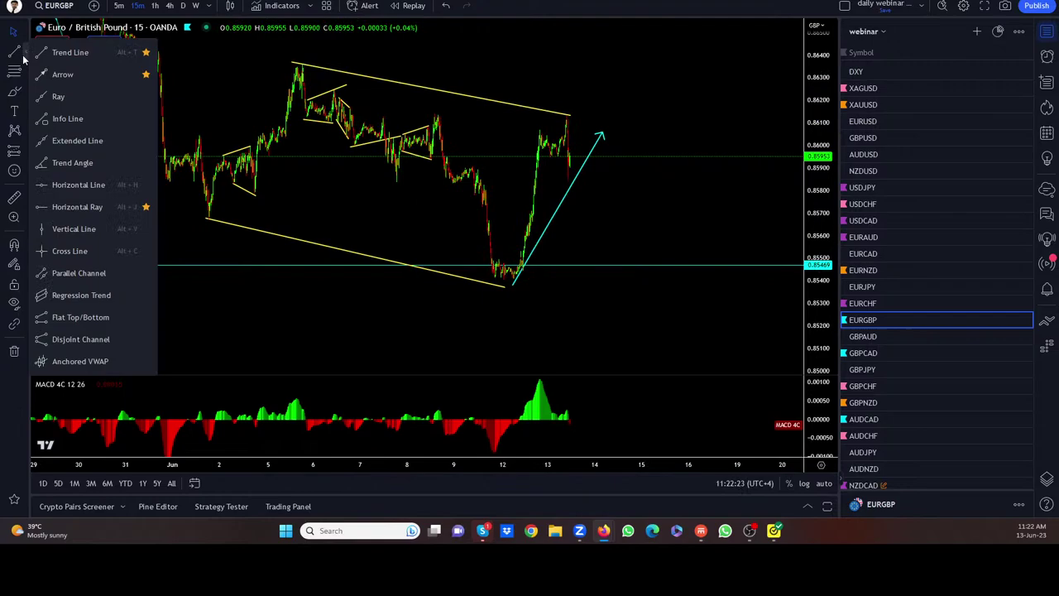
{"action": "left_click", "coordinate": [62, 74]}
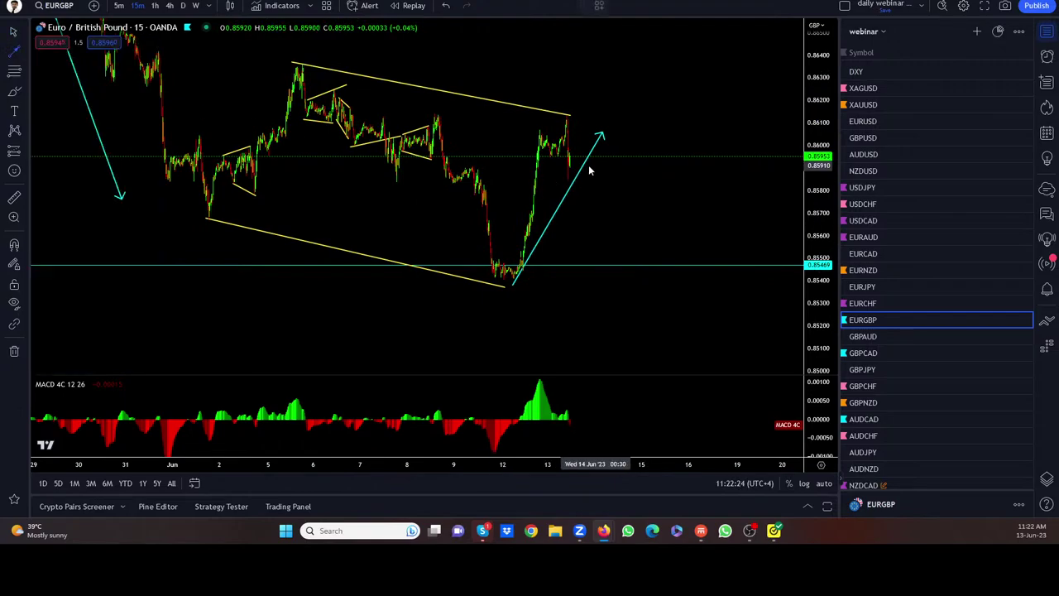
{"action": "left_click", "coordinate": [570, 122]}
{"action": "left_click", "coordinate": [631, 311]}
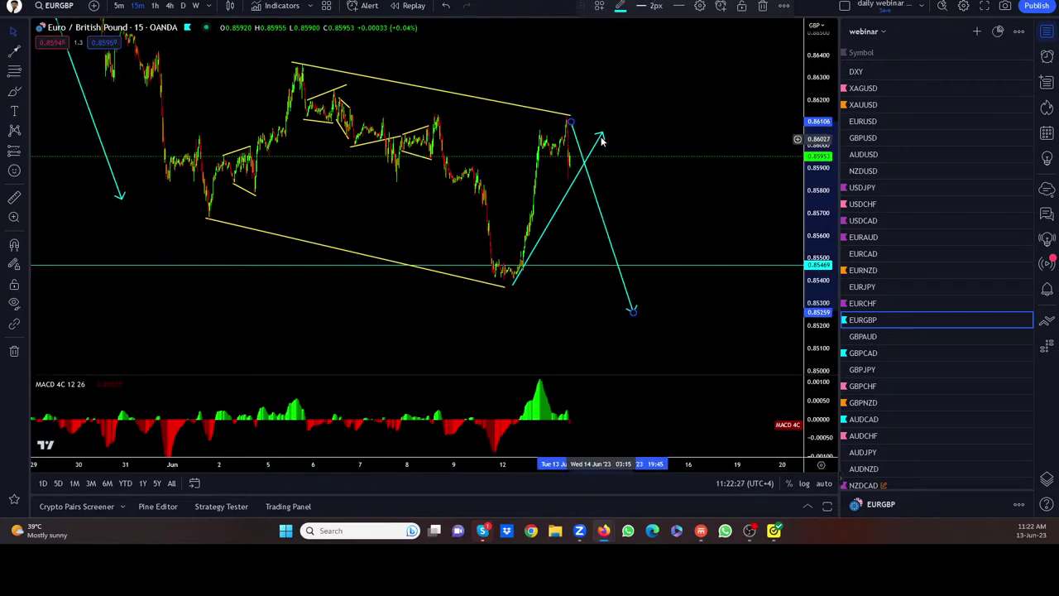
{"action": "left_click_drag", "start_coordinate": [601, 132], "coordinate": [567, 119]}
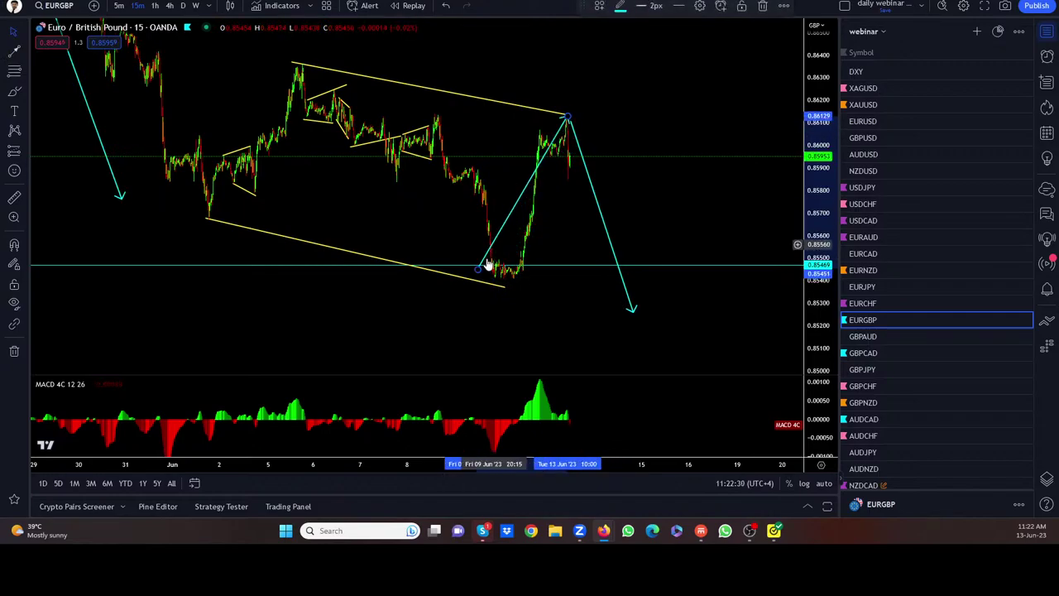
{"action": "mouse_move", "coordinate": [478, 269]}
{"action": "left_mouse_down"}
{"action": "mouse_move", "coordinate": [502, 282]}
{"action": "mouse_move", "coordinate": [523, 251]}
{"action": "left_mouse_up"}
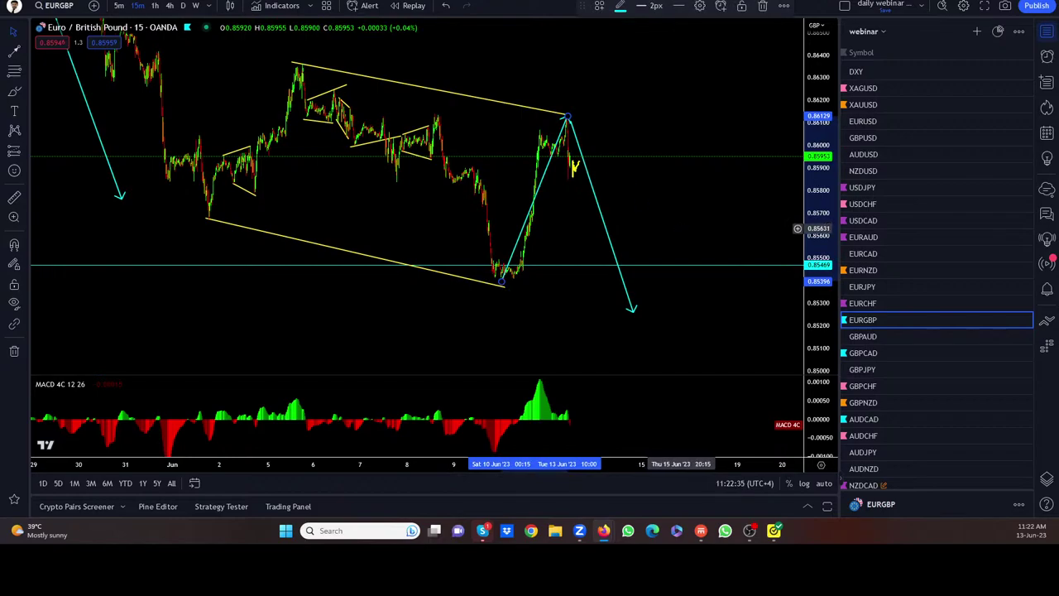
Sketch temporary freehand strokes over a possible EURGBP consolidation, the similar early-June pattern and the following drop, and clear them
{"action": "left_click_drag", "start_coordinate": [585, 156], "coordinate": [568, 174]}
{"action": "left_click_drag", "start_coordinate": [331, 87], "coordinate": [311, 105]}
{"action": "left_click_drag", "start_coordinate": [589, 149], "coordinate": [633, 290]}
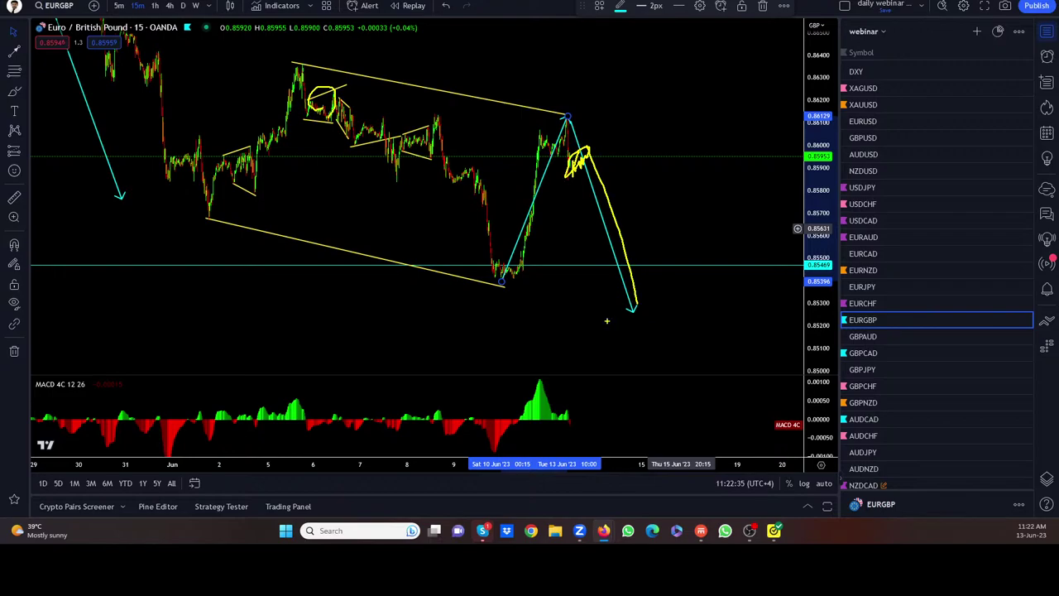
{"action": "mouse_move", "coordinate": [603, 180]}
{"action": "left_mouse_down"}
{"action": "mouse_move", "coordinate": [634, 325]}
{"action": "mouse_move", "coordinate": [593, 184]}
{"action": "left_mouse_up"}
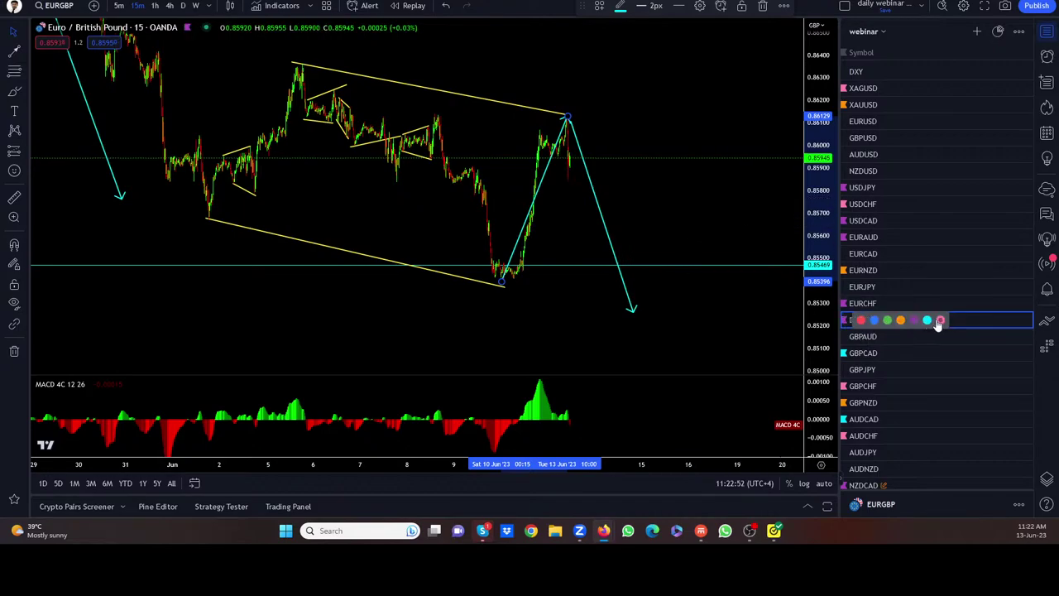
Open the GBPAUD chart and draw a yellow trend line under the 12–13 June lows from about 1.85013 to 1.85217
{"action": "left_click", "coordinate": [862, 340]}
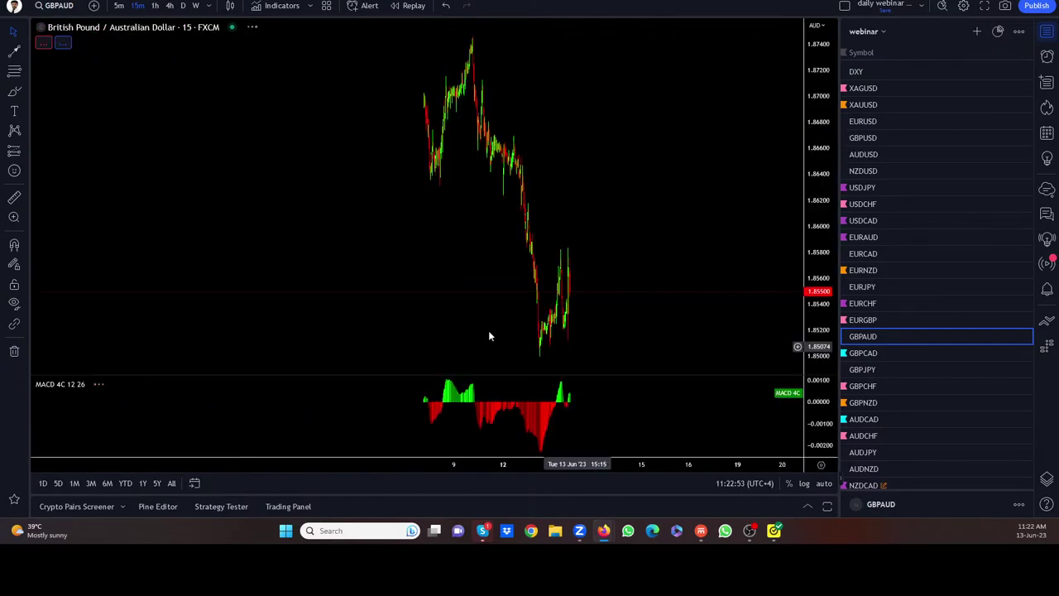
{"action": "left_click_drag", "start_coordinate": [802, 172], "coordinate": [667, 307]}
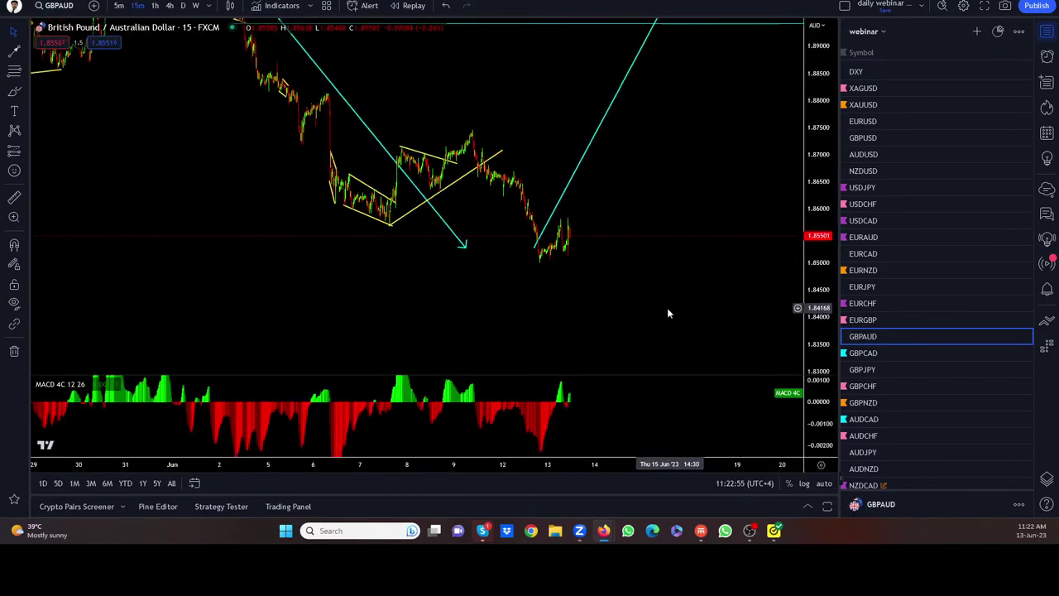
{"action": "left_click", "coordinate": [27, 51]}
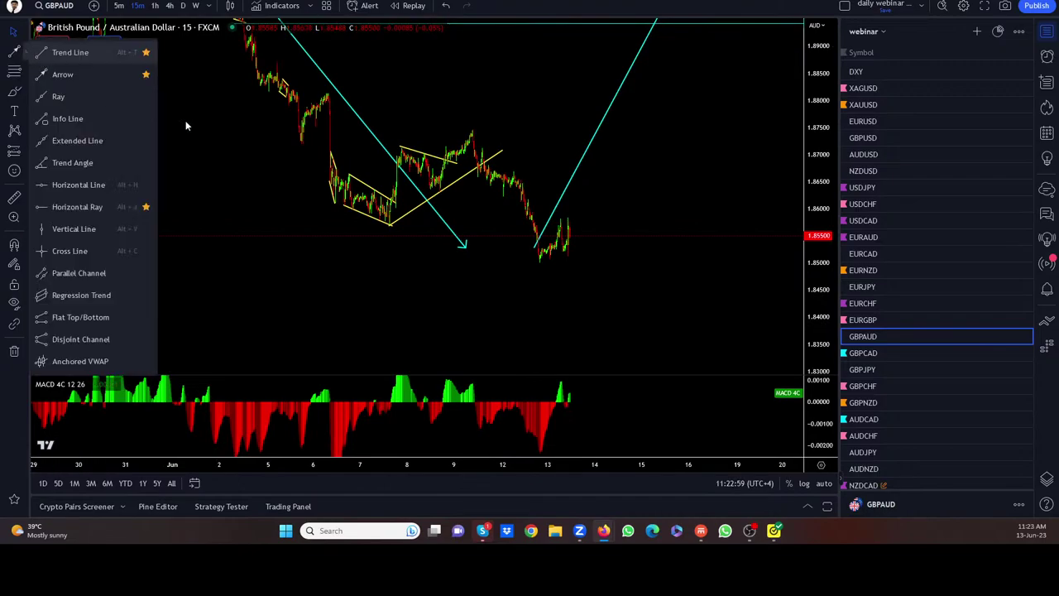
{"action": "left_click", "coordinate": [535, 261]}
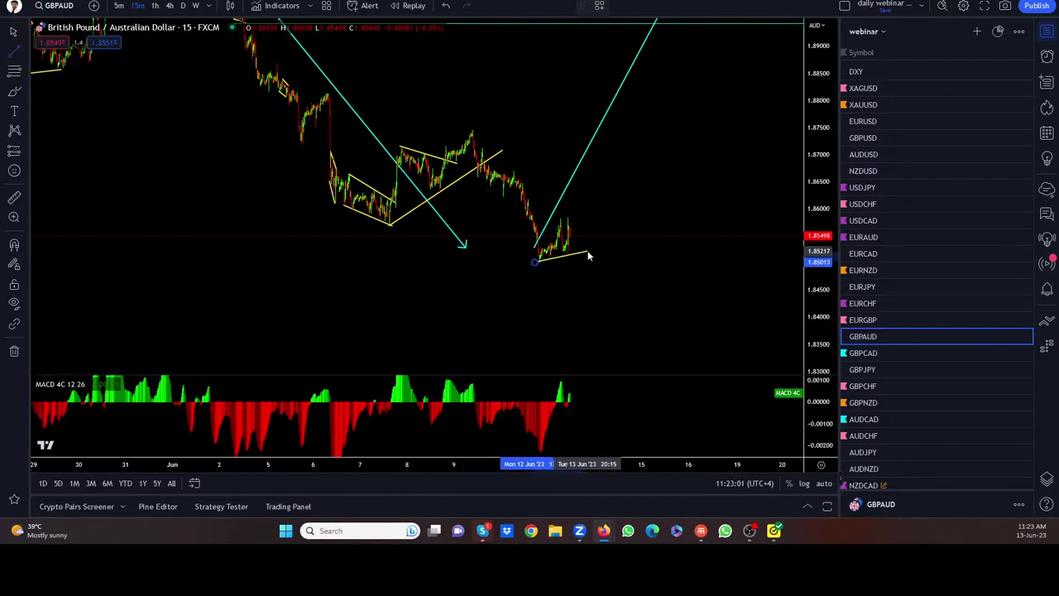
{"action": "left_click", "coordinate": [589, 256]}
Shift the cyan rising GBPAUD line to start at about 1.84187, and lower the new yellow line's start to about 1.84973
{"action": "scroll", "coordinate": [605, 254], "scroll_direction": "up", "scroll_amount": 5}
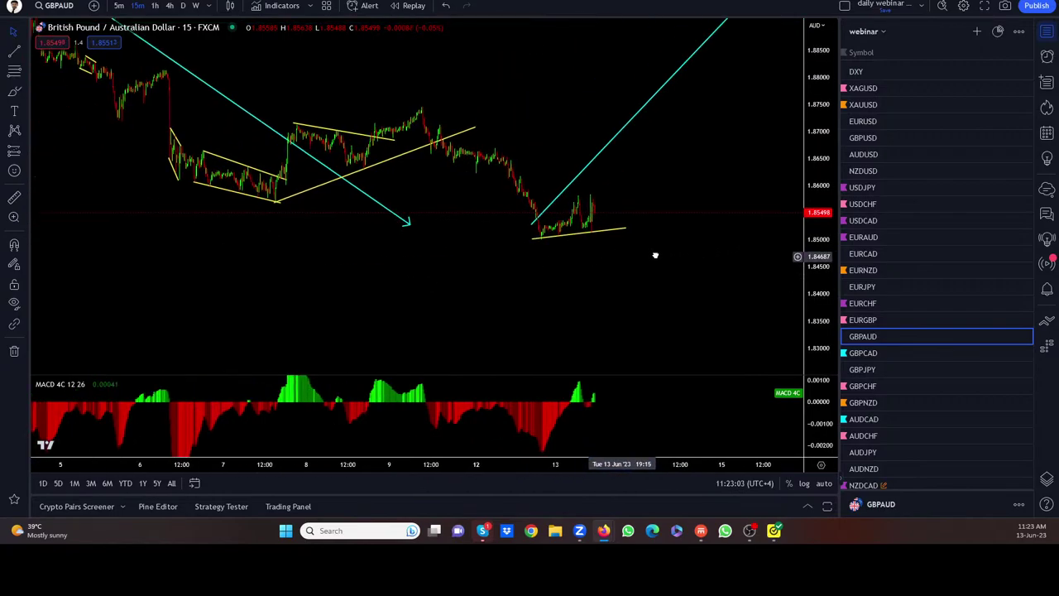
{"action": "left_click_drag", "start_coordinate": [786, 299], "coordinate": [702, 300]}
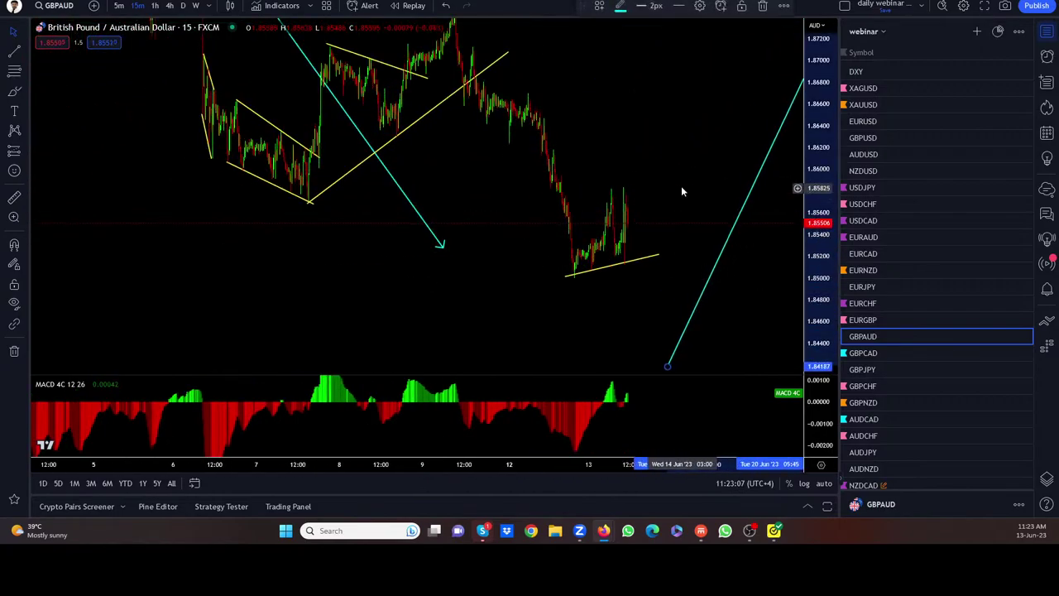
{"action": "scroll", "coordinate": [681, 191], "scroll_direction": "up", "scroll_amount": 2}
{"action": "left_click", "coordinate": [462, 281]}
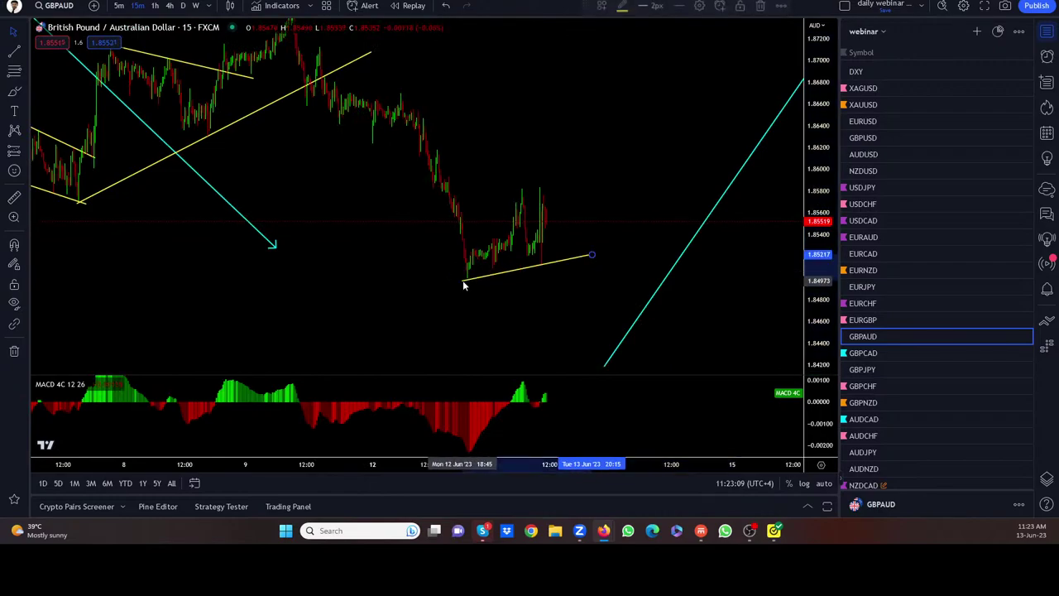
Sketch temporary strokes over GBPAUD's 13 June swing and a possible rise and drop, clear them, and flag GBPAUD pink
{"action": "scroll", "coordinate": [549, 299], "scroll_direction": "up", "scroll_amount": 2}
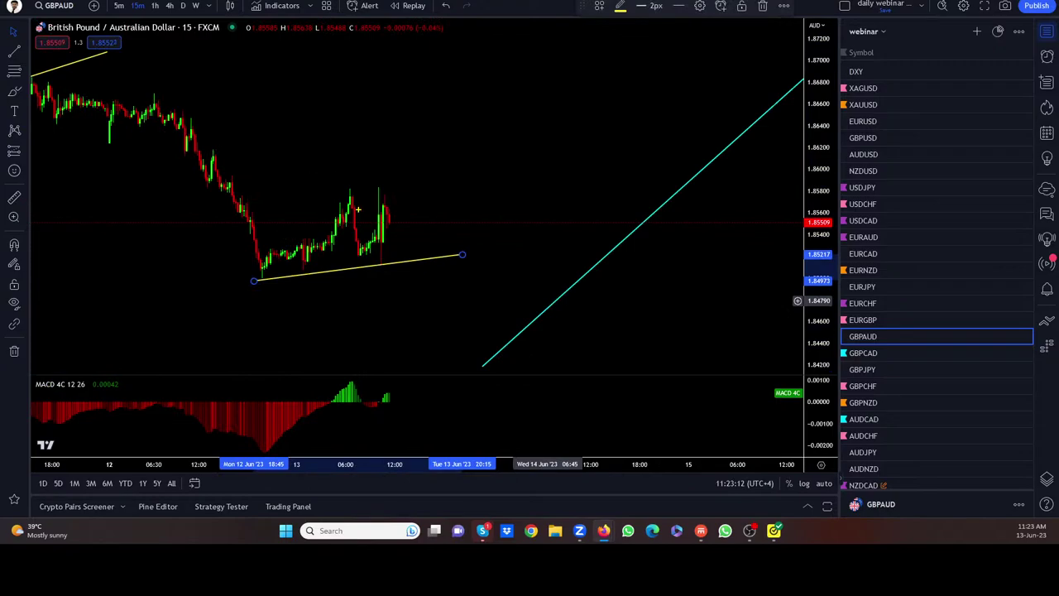
{"action": "mouse_move", "coordinate": [349, 195]}
{"action": "left_mouse_down"}
{"action": "mouse_move", "coordinate": [356, 240]}
{"action": "mouse_move", "coordinate": [375, 253]}
{"action": "left_mouse_up"}
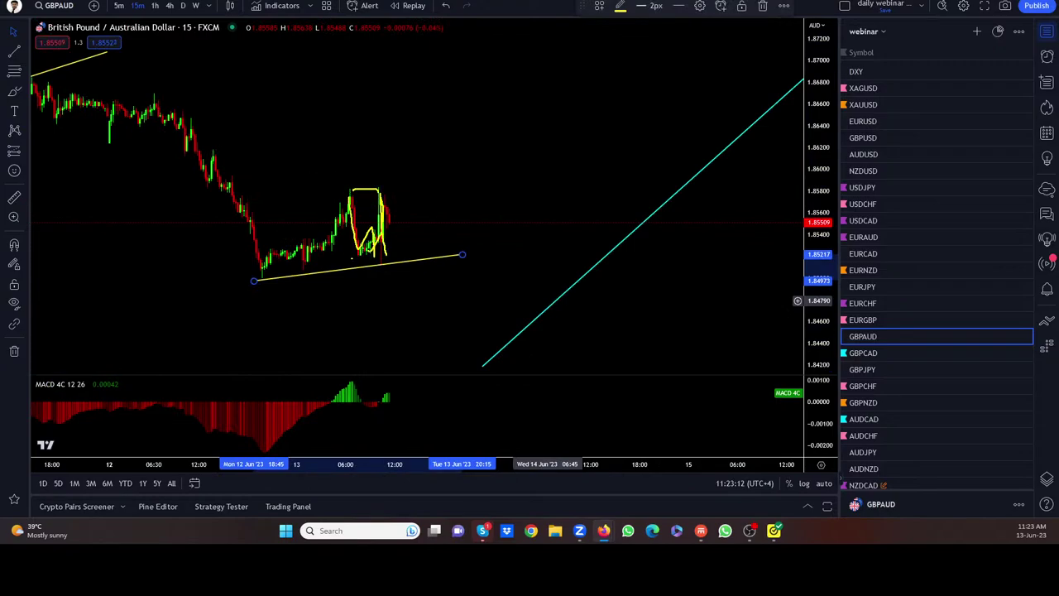
{"action": "mouse_move", "coordinate": [353, 258]}
{"action": "left_mouse_down"}
{"action": "mouse_move", "coordinate": [382, 259]}
{"action": "mouse_move", "coordinate": [393, 192]}
{"action": "mouse_move", "coordinate": [431, 172]}
{"action": "mouse_move", "coordinate": [442, 339]}
{"action": "left_mouse_up"}
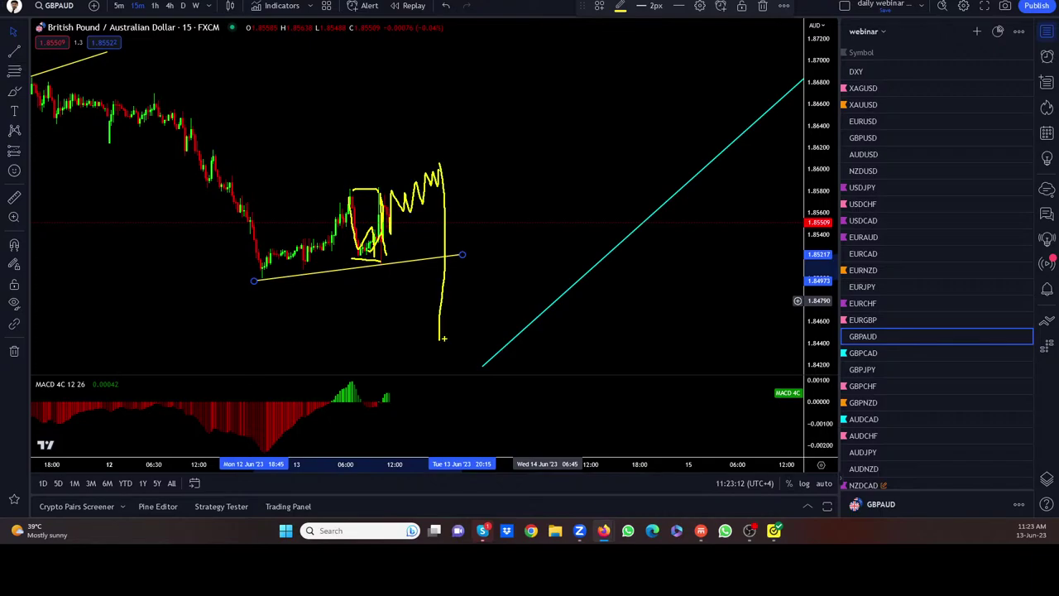
{"action": "key", "text": "Escape"}
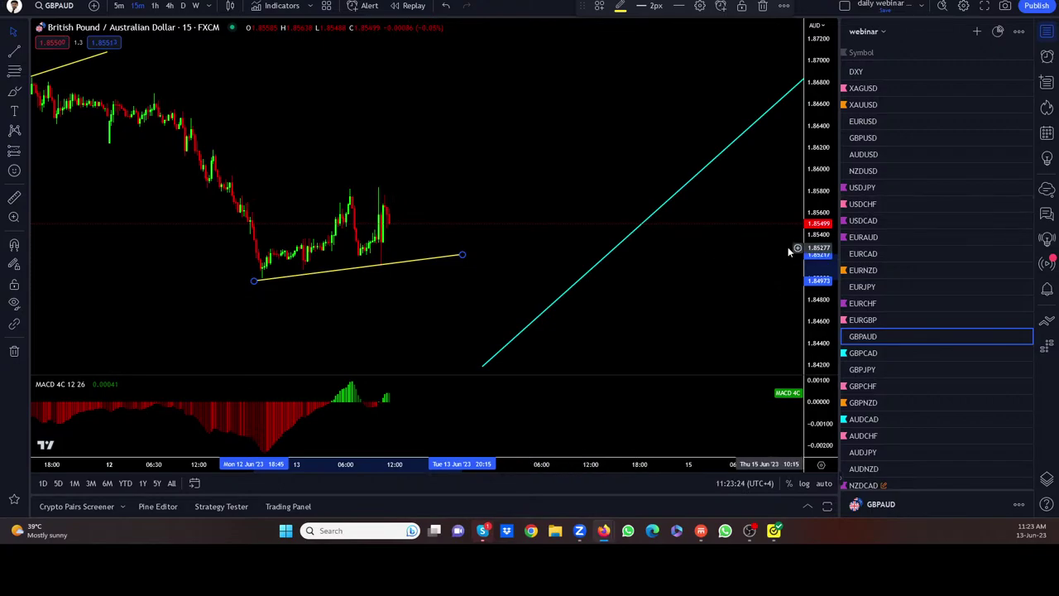
{"action": "left_click", "coordinate": [845, 338]}
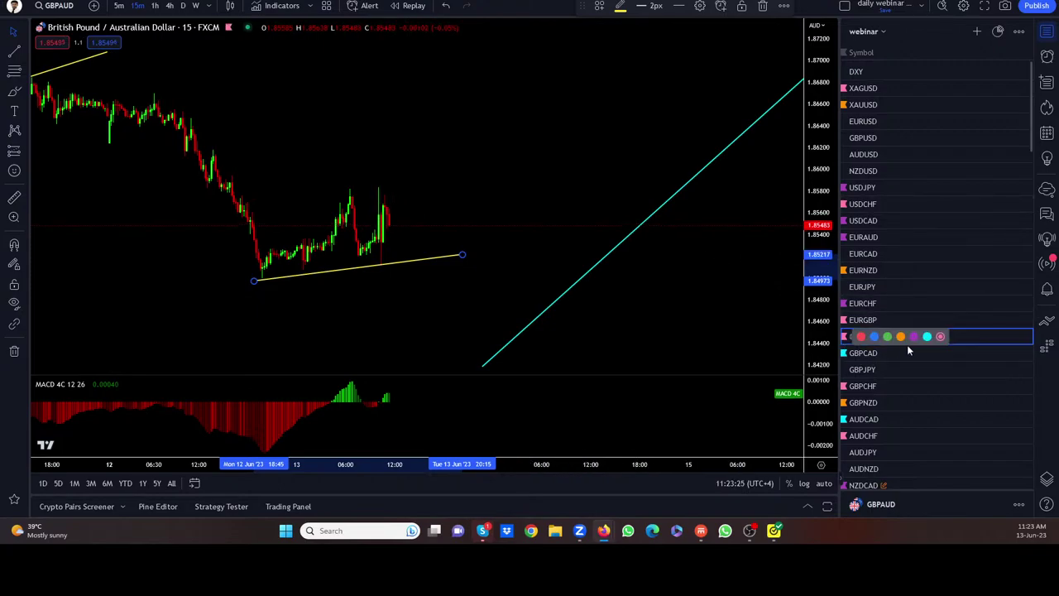
Open the GBPCAD chart and extend the lower yellow line of the latest pattern to the 12 June low at about 1.67024
{"action": "left_click", "coordinate": [867, 354]}
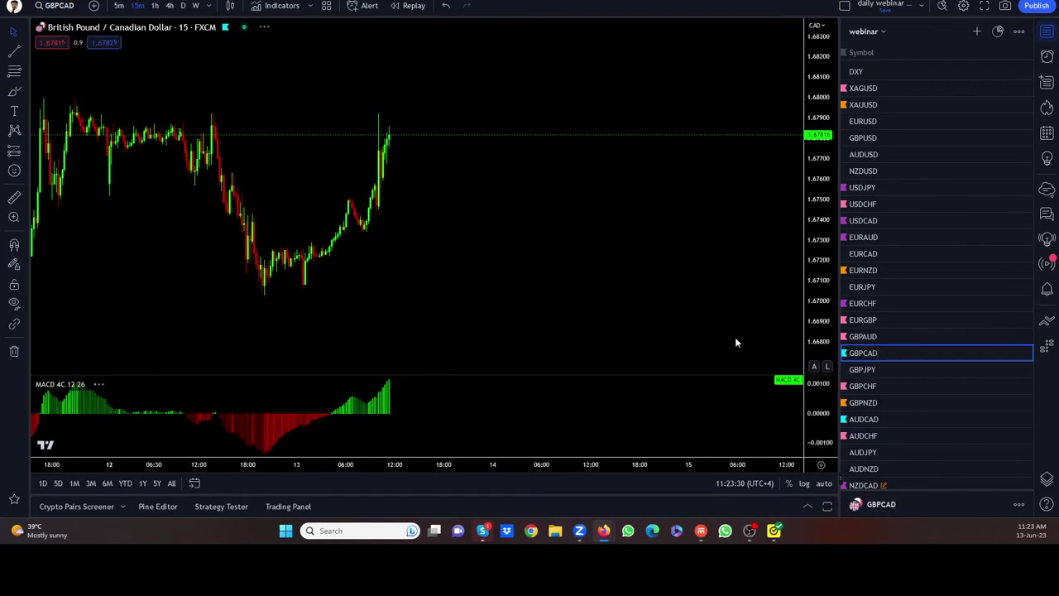
{"action": "scroll", "coordinate": [606, 268], "scroll_direction": "down", "scroll_amount": 3}
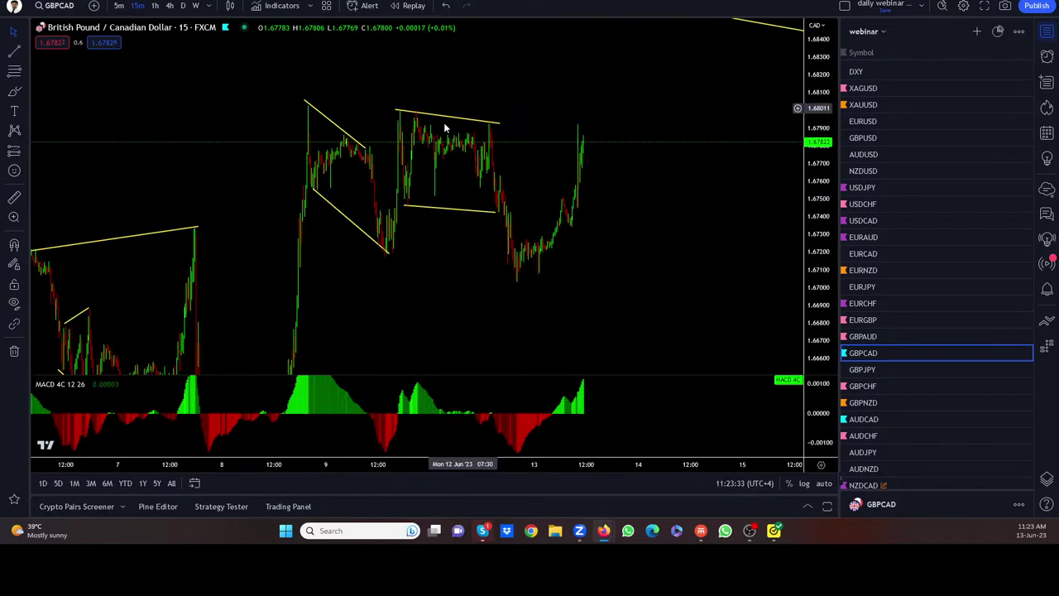
{"action": "left_click_drag", "start_coordinate": [499, 211], "coordinate": [515, 283]}
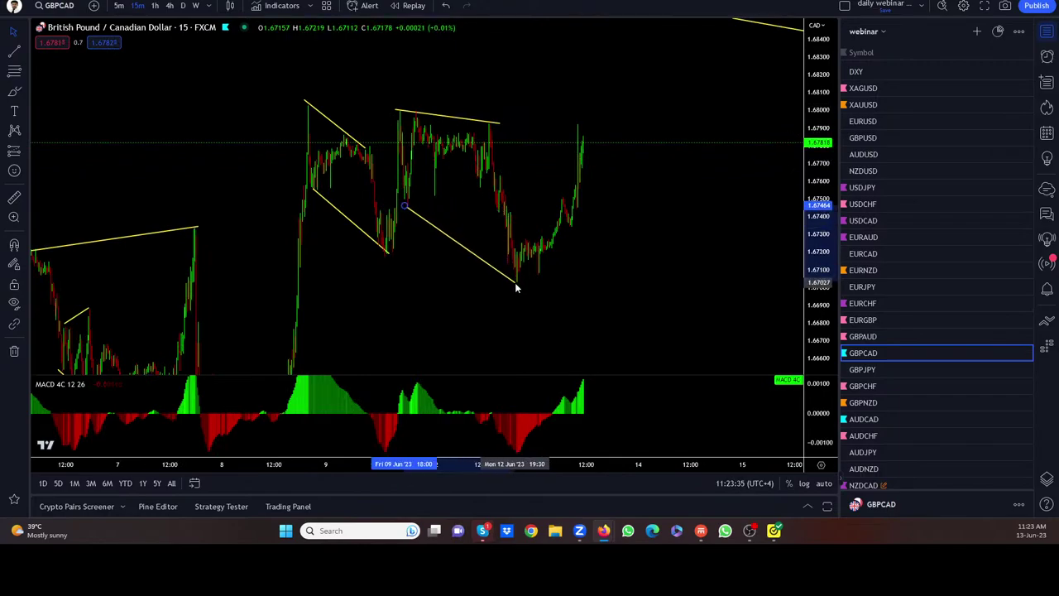
{"action": "scroll", "coordinate": [625, 278], "scroll_direction": "up", "scroll_amount": 2}
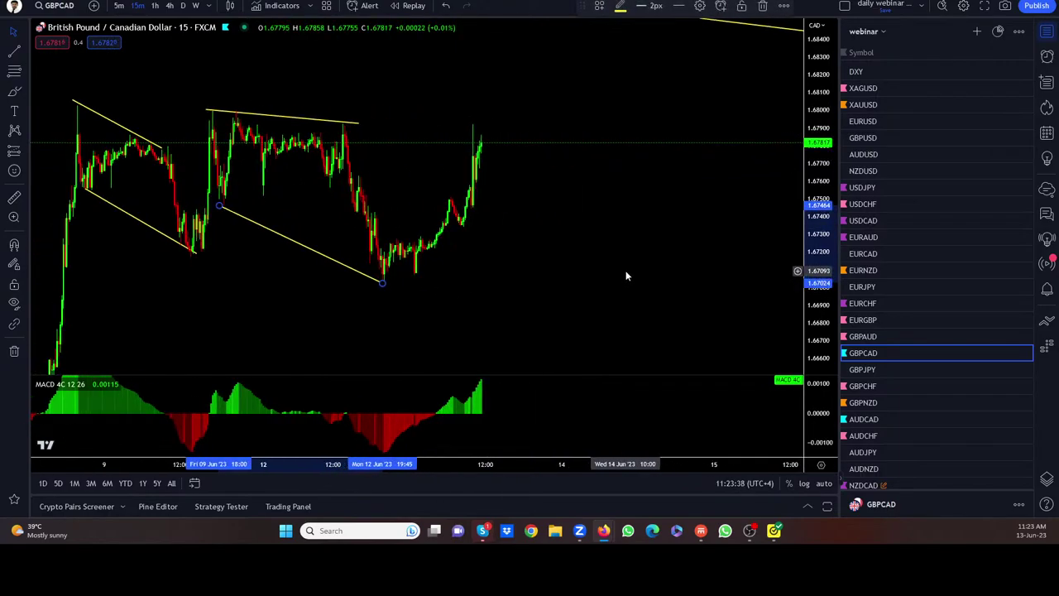
Sketch temporary freehand strokes over GBPCAD's small consolidations after the 12 June low and a continued rise, and clear them
{"action": "scroll", "coordinate": [626, 273], "scroll_direction": "down", "scroll_amount": 1}
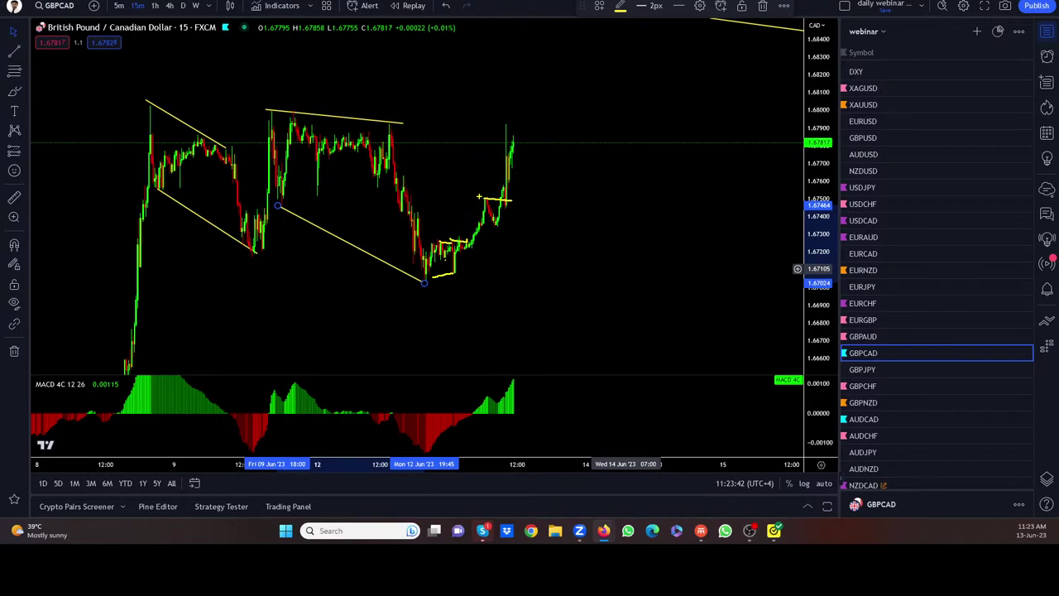
{"action": "left_click_drag", "start_coordinate": [513, 146], "coordinate": [520, 87]}
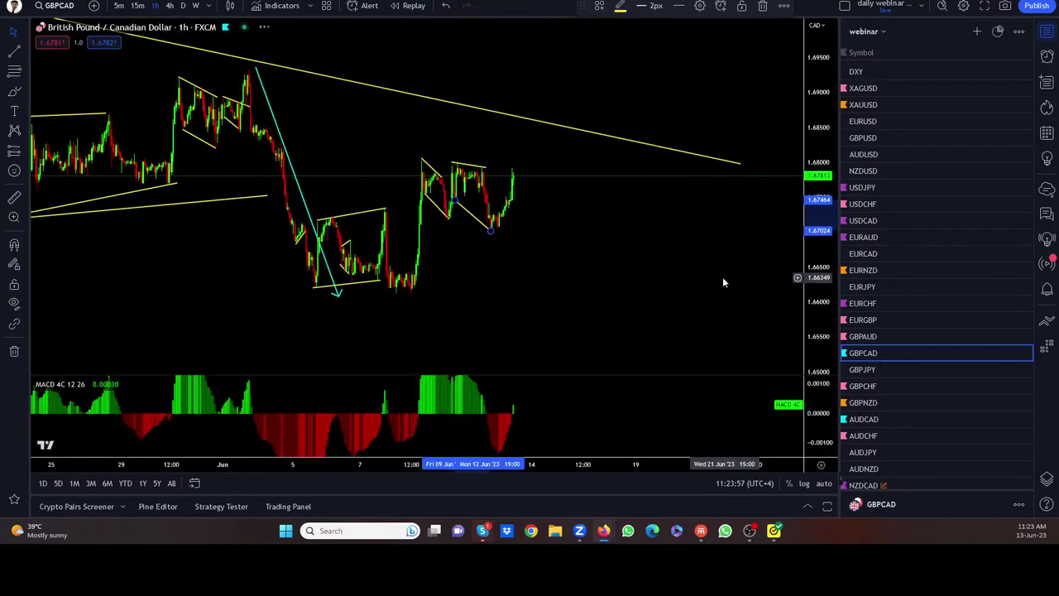
On the one-hour GBPCAD chart, sketch temporary strokes along the June rise and through the long falling trend line, and clear them
{"action": "scroll", "coordinate": [719, 280], "scroll_direction": "down", "scroll_amount": 3}
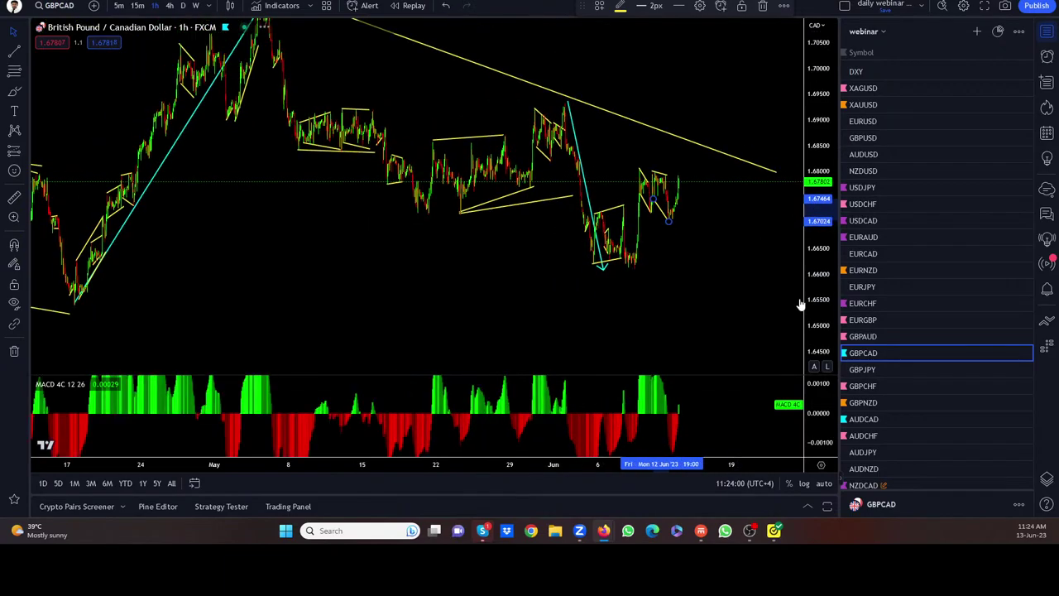
{"action": "scroll", "coordinate": [453, 316], "scroll_direction": "down", "scroll_amount": 3}
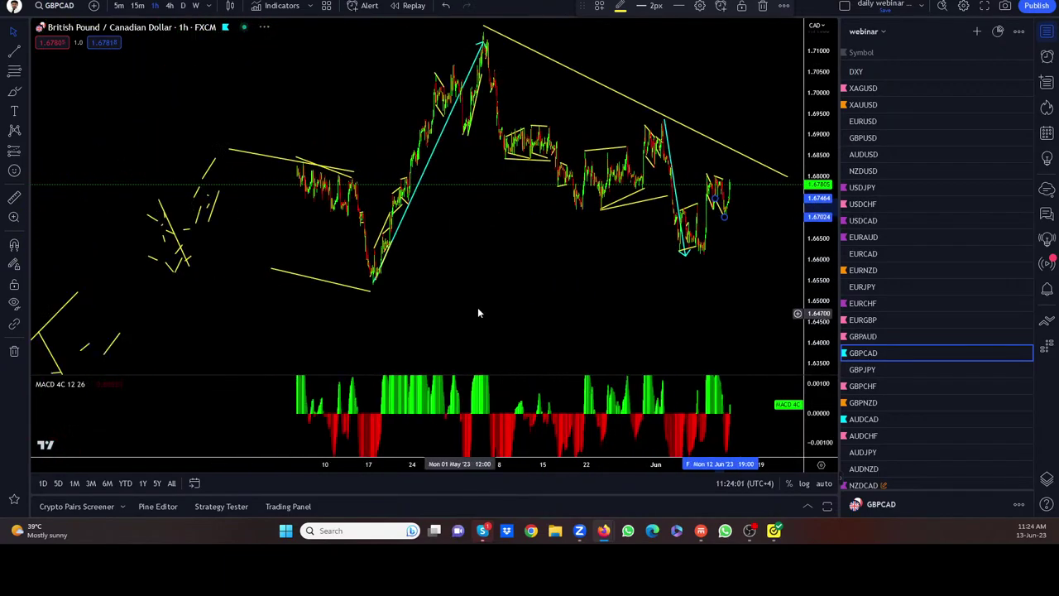
{"action": "scroll", "coordinate": [480, 307], "scroll_direction": "up", "scroll_amount": 5}
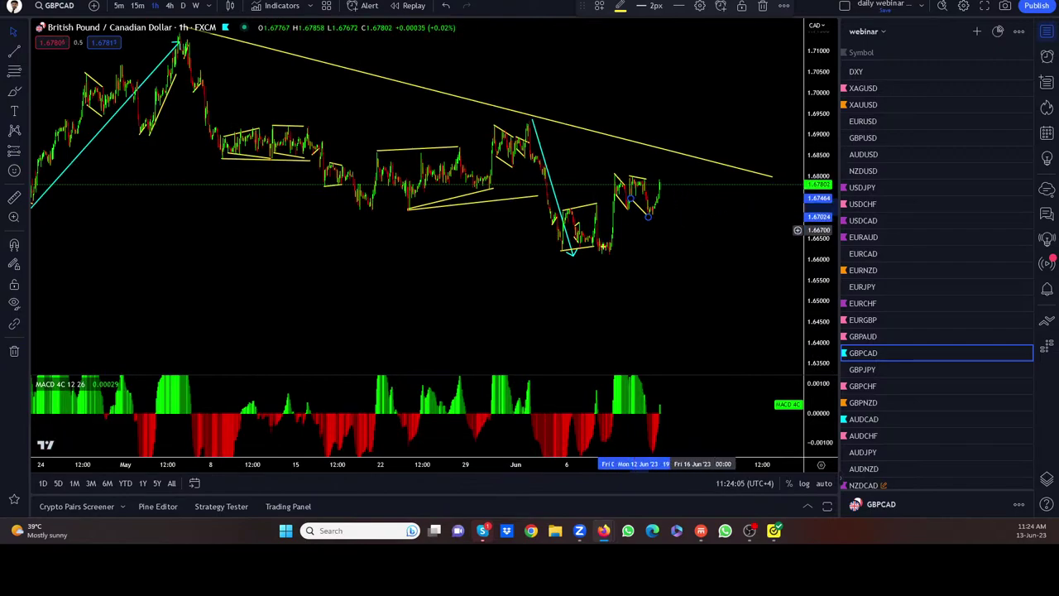
{"action": "left_click_drag", "start_coordinate": [608, 250], "coordinate": [619, 222]}
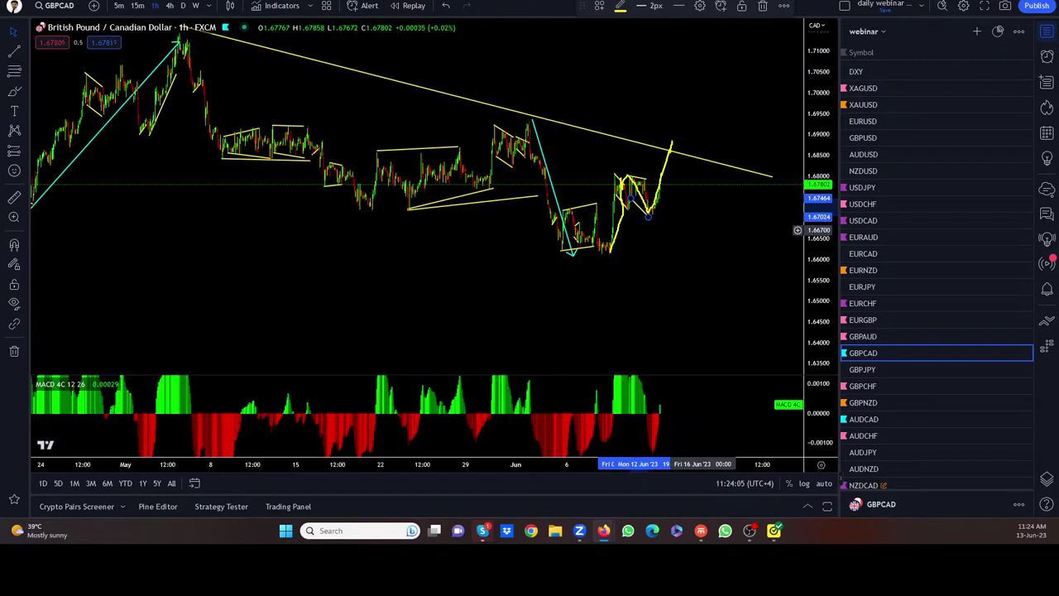
{"action": "left_click_drag", "start_coordinate": [671, 143], "coordinate": [695, 17]}
{"action": "key", "text": "ctrl+z"}
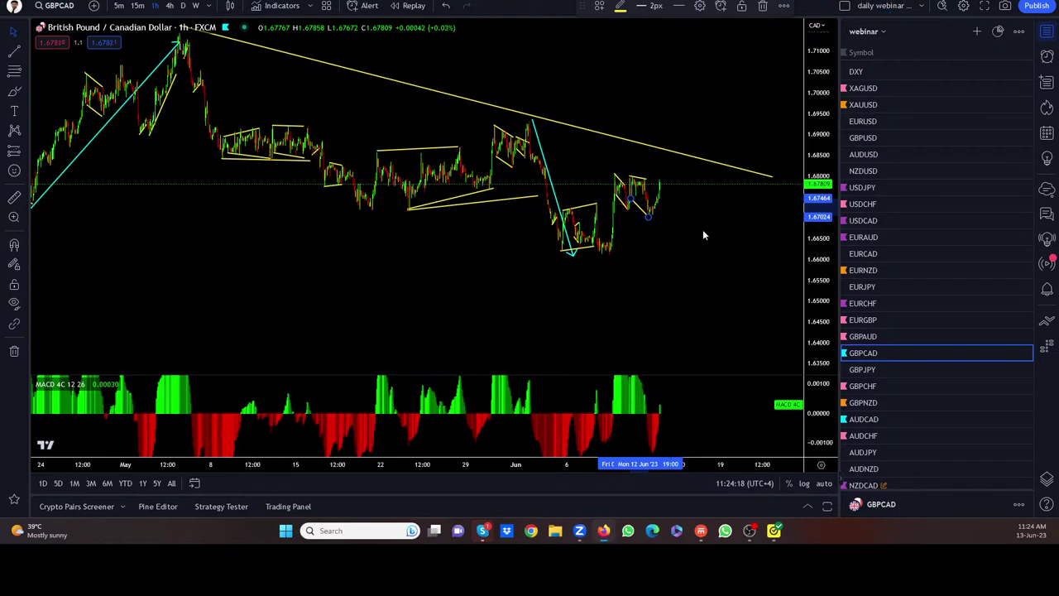
Switch GBPCAD to the 15-minute chart, sketch temporary strokes over the latest candles and a further rise, and clear them
{"action": "left_click", "coordinate": [139, 6]}
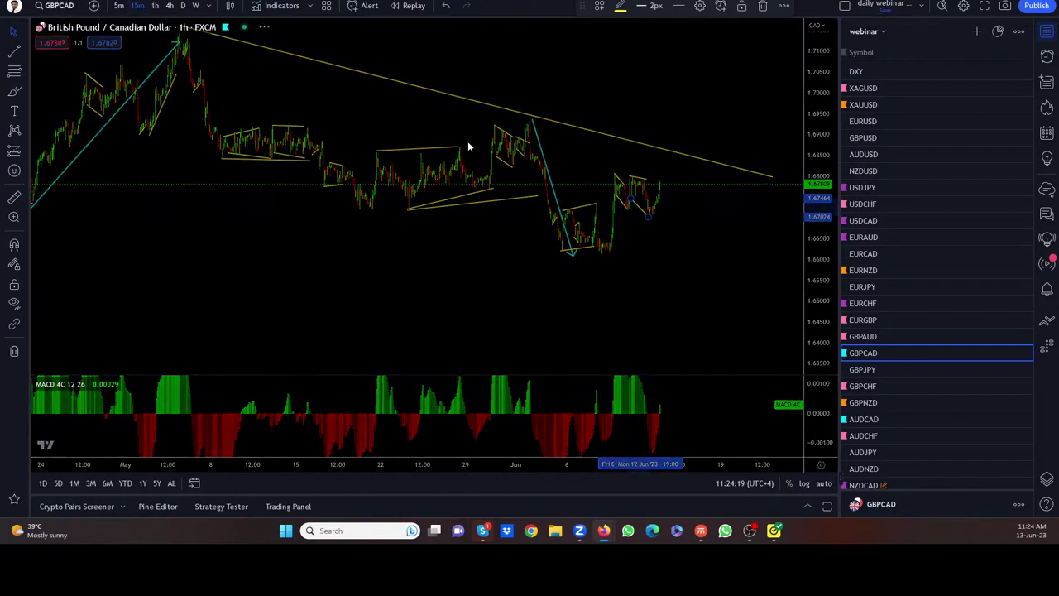
{"action": "scroll", "coordinate": [664, 217], "scroll_direction": "up", "scroll_amount": 3}
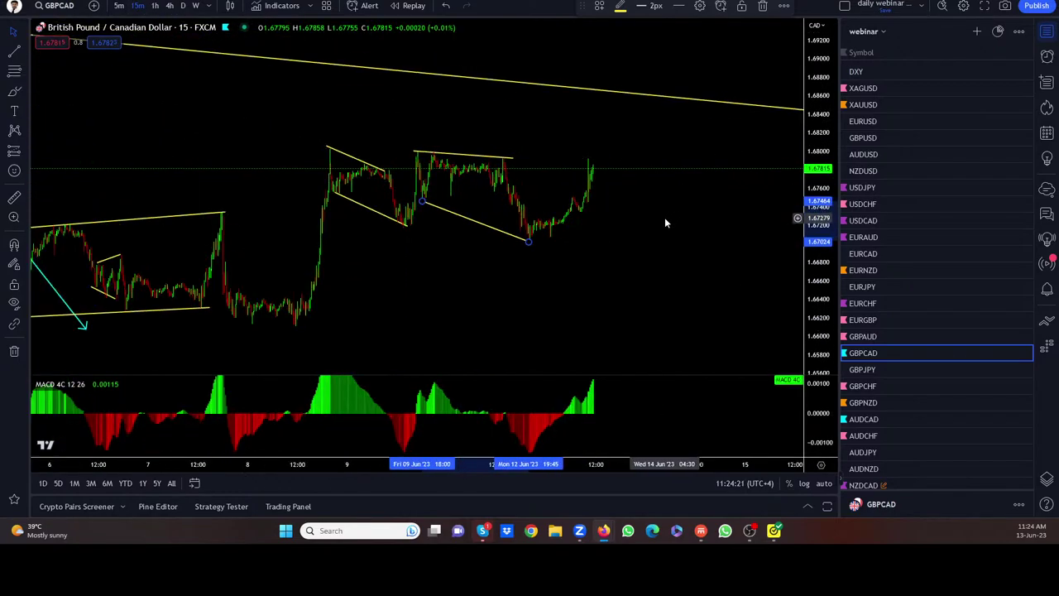
{"action": "scroll", "coordinate": [434, 222], "scroll_direction": "up", "scroll_amount": 3}
{"action": "left_click", "coordinate": [460, 230]}
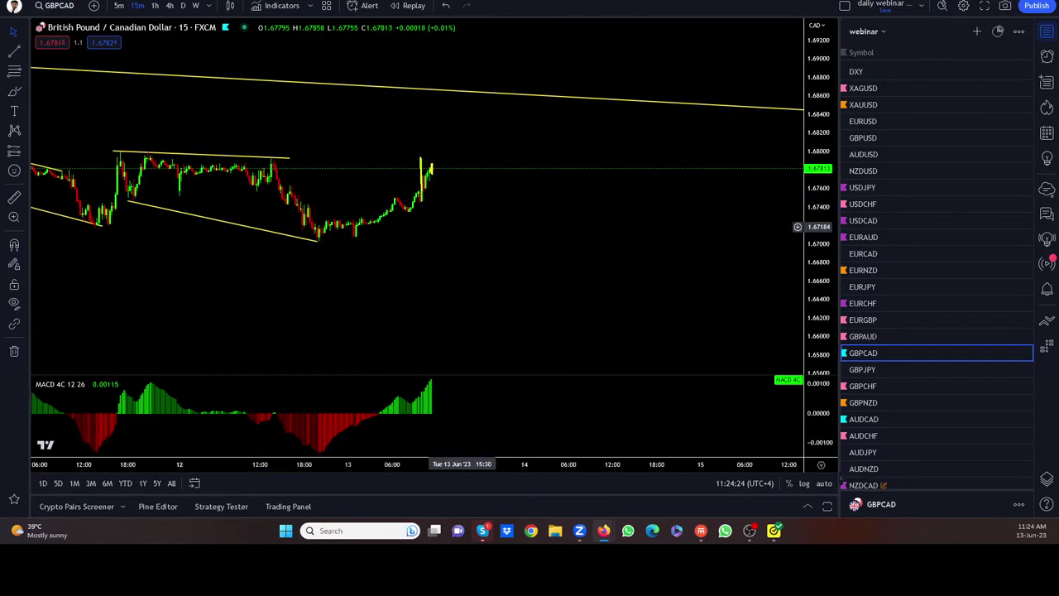
{"action": "mouse_move", "coordinate": [444, 185]}
{"action": "left_mouse_down"}
{"action": "mouse_move", "coordinate": [462, 189]}
{"action": "mouse_move", "coordinate": [415, 166]}
{"action": "mouse_move", "coordinate": [457, 8]}
{"action": "left_mouse_up"}
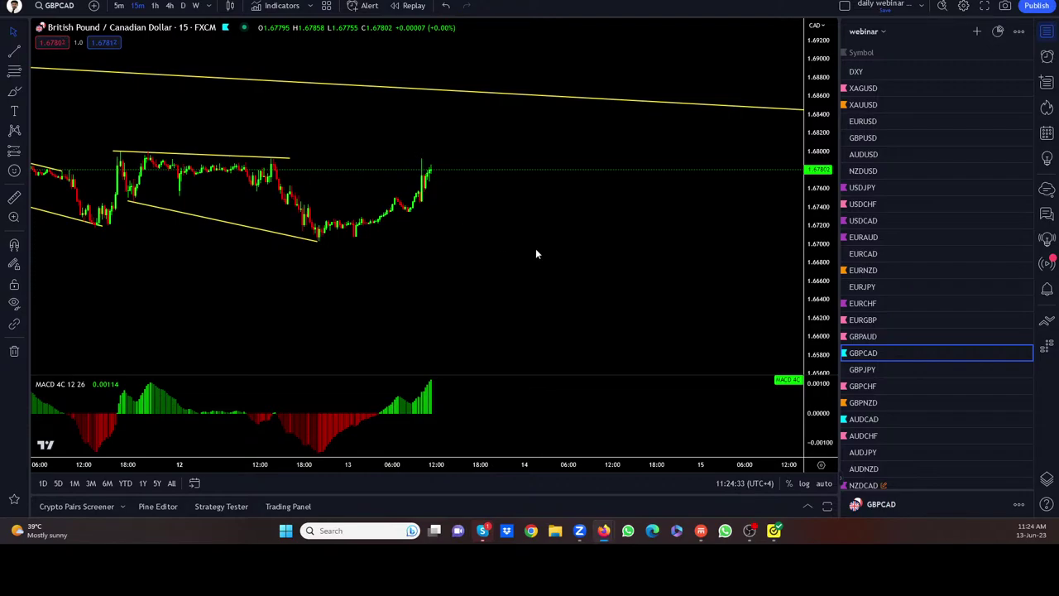
Open the GBPJPY chart on the one-hour timeframe and start a new trend line
{"action": "left_click", "coordinate": [871, 369]}
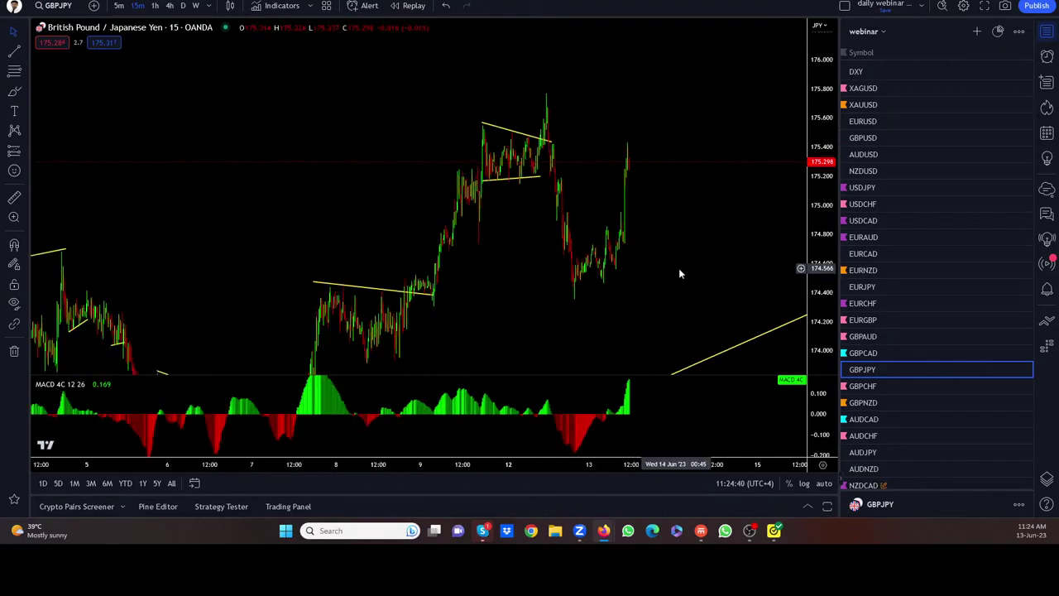
{"action": "left_click", "coordinate": [155, 6]}
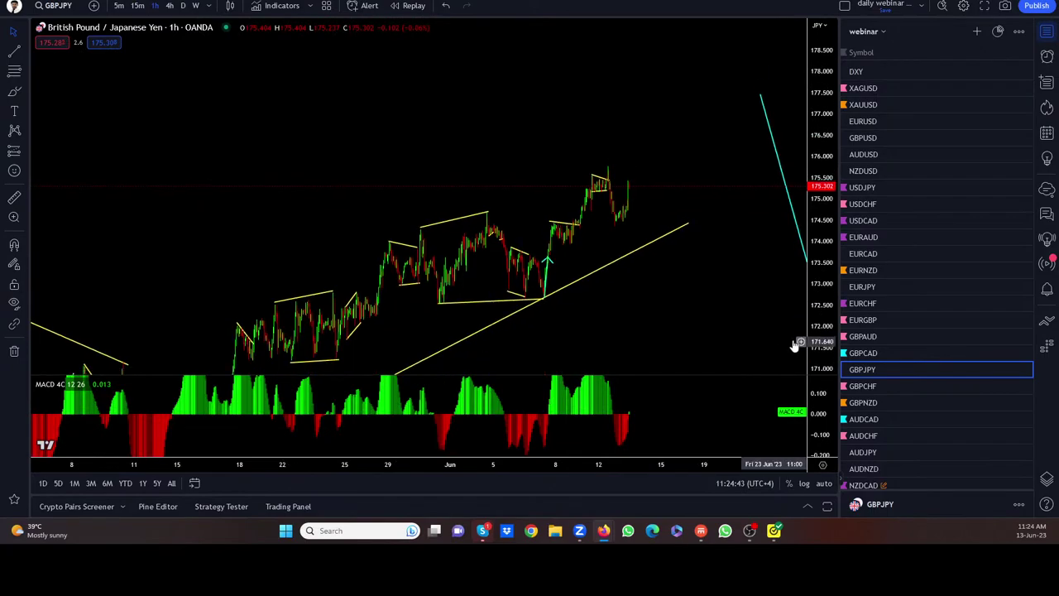
{"action": "scroll", "coordinate": [704, 306], "scroll_direction": "up", "scroll_amount": 1}
{"action": "scroll", "coordinate": [689, 285], "scroll_direction": "up", "scroll_amount": 1}
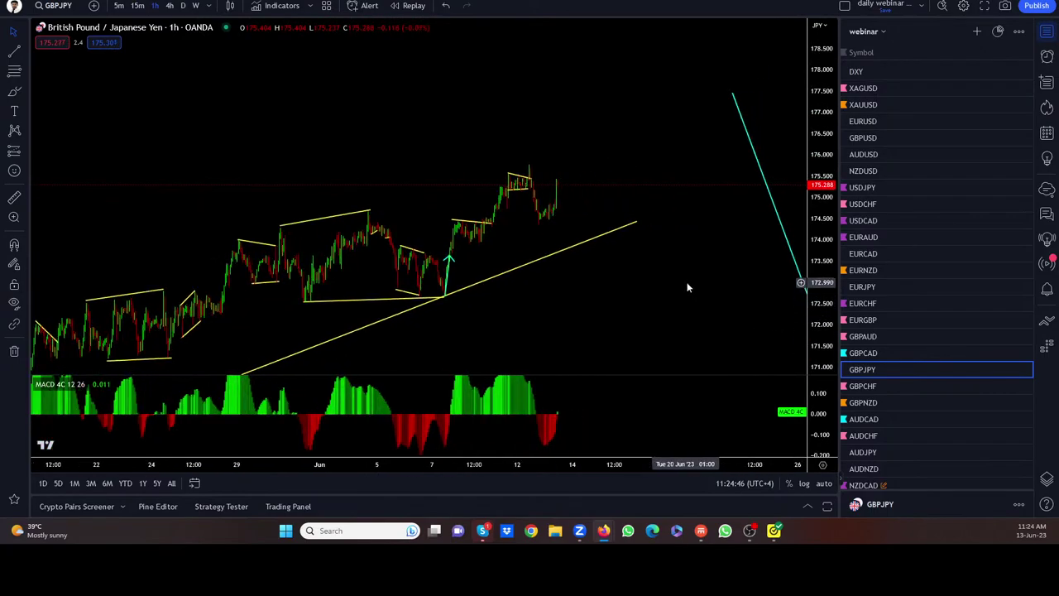
{"action": "left_click", "coordinate": [14, 50]}
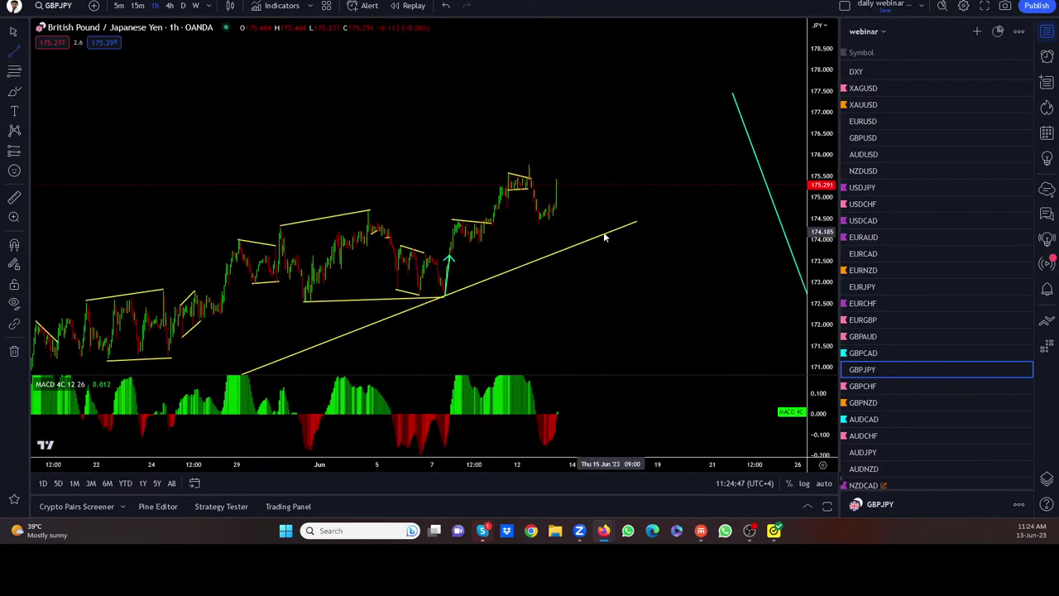
Draw a rising trend line under GBPJPY's latest lows, from about 174.341 to 174.730, and view it on the 15-minute timeframe
{"action": "left_click", "coordinate": [538, 224]}
{"action": "left_click", "coordinate": [571, 210]}
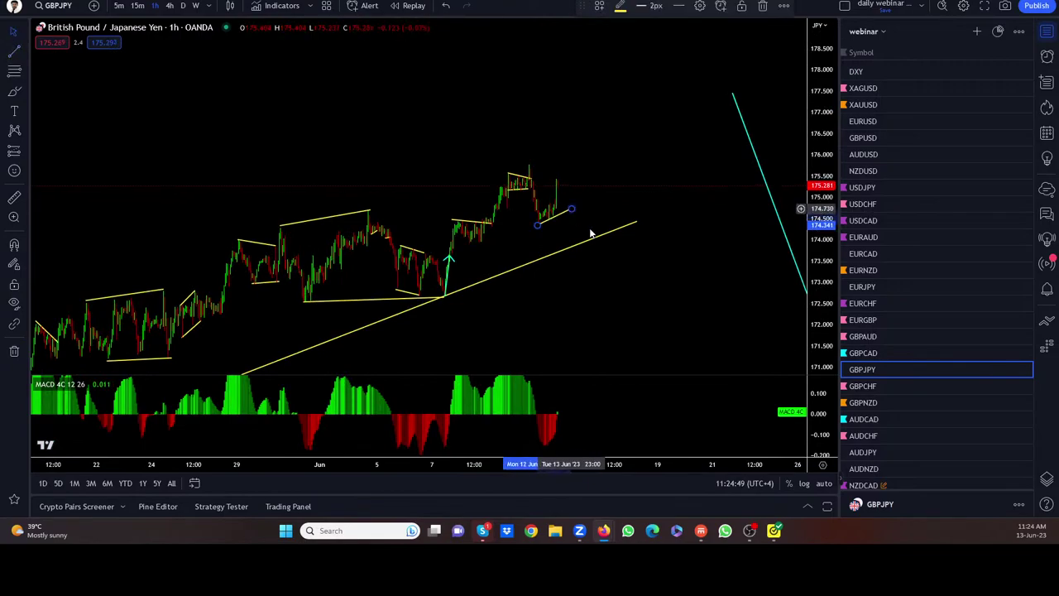
{"action": "left_click", "coordinate": [137, 5]}
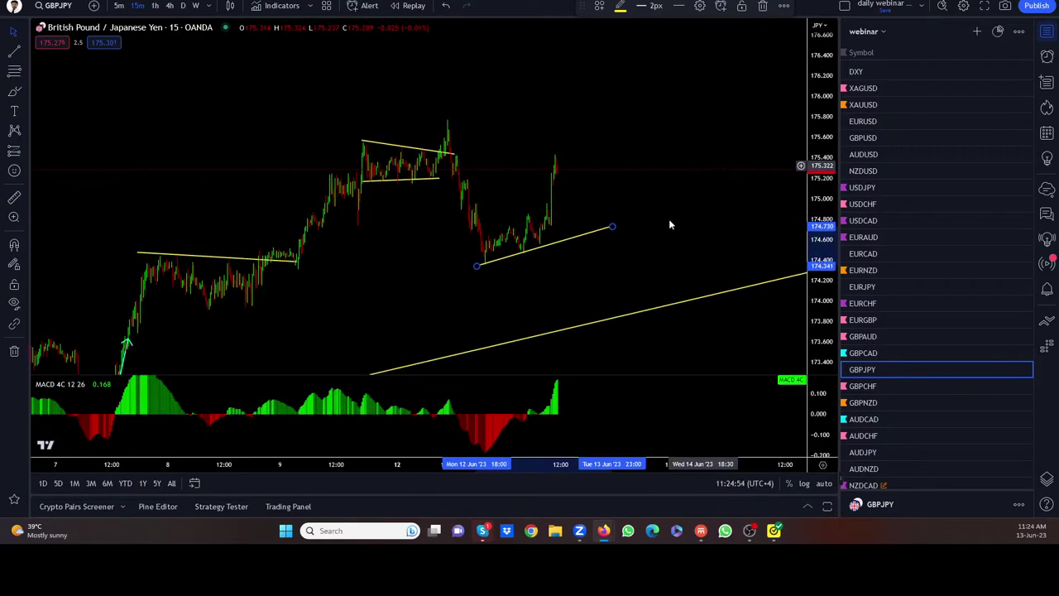
{"action": "scroll", "coordinate": [666, 217], "scroll_direction": "right", "scroll_amount": 5}
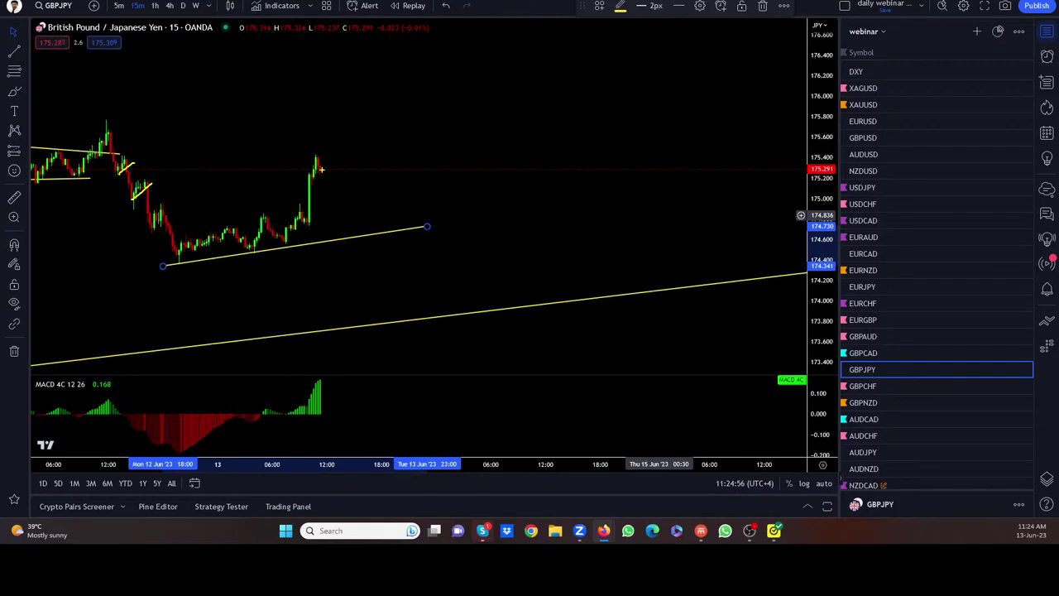
Sketch a freehand bearish path on GBPJPY from the current price through the short trend line to the long rising trend line
{"action": "left_click_drag", "start_coordinate": [321, 170], "coordinate": [358, 316]}
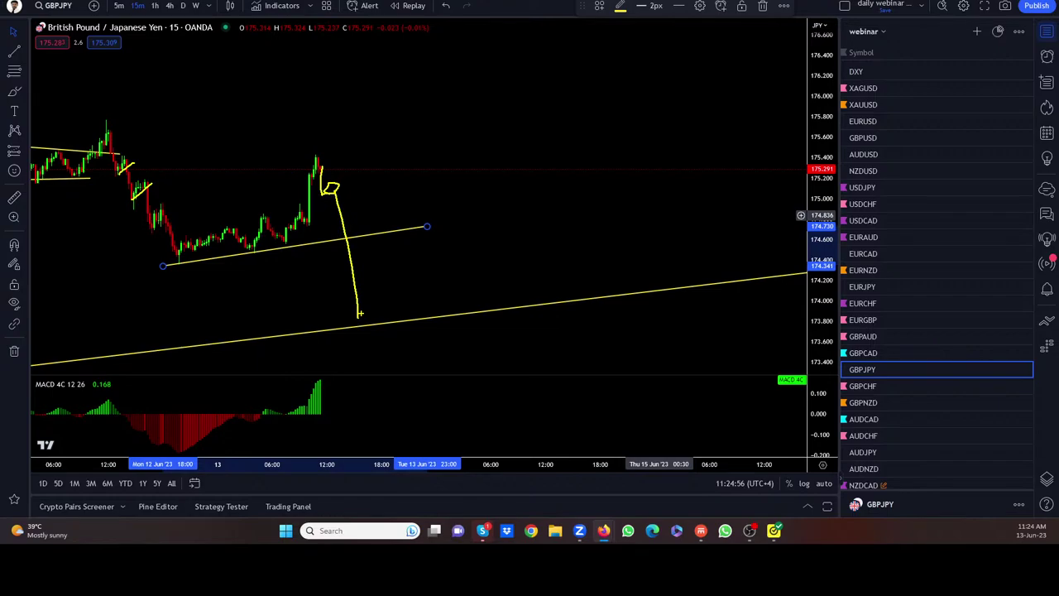
{"action": "left_click_drag", "start_coordinate": [339, 315], "coordinate": [399, 323]}
{"action": "mouse_move", "coordinate": [168, 270]}
{"action": "left_mouse_down"}
{"action": "mouse_move", "coordinate": [404, 286]}
{"action": "mouse_move", "coordinate": [385, 397]}
{"action": "left_mouse_up"}
{"action": "mouse_move", "coordinate": [362, 364]}
{"action": "left_mouse_down"}
{"action": "mouse_move", "coordinate": [382, 396]}
{"action": "mouse_move", "coordinate": [439, 368]}
{"action": "left_mouse_up"}
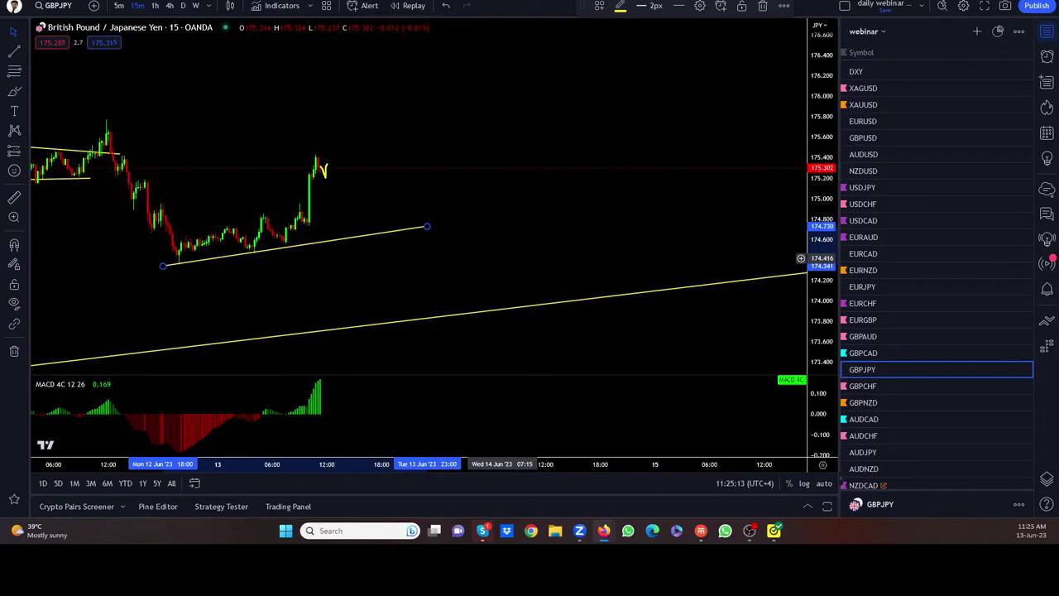
Sketch a freehand bullish scenario on GBPJPY with a small consolidation, a rising channel, a pullback to support and a breakout, and clear it
{"action": "left_click_drag", "start_coordinate": [348, 170], "coordinate": [340, 107]}
{"action": "left_click_drag", "start_coordinate": [106, 123], "coordinate": [351, 100]}
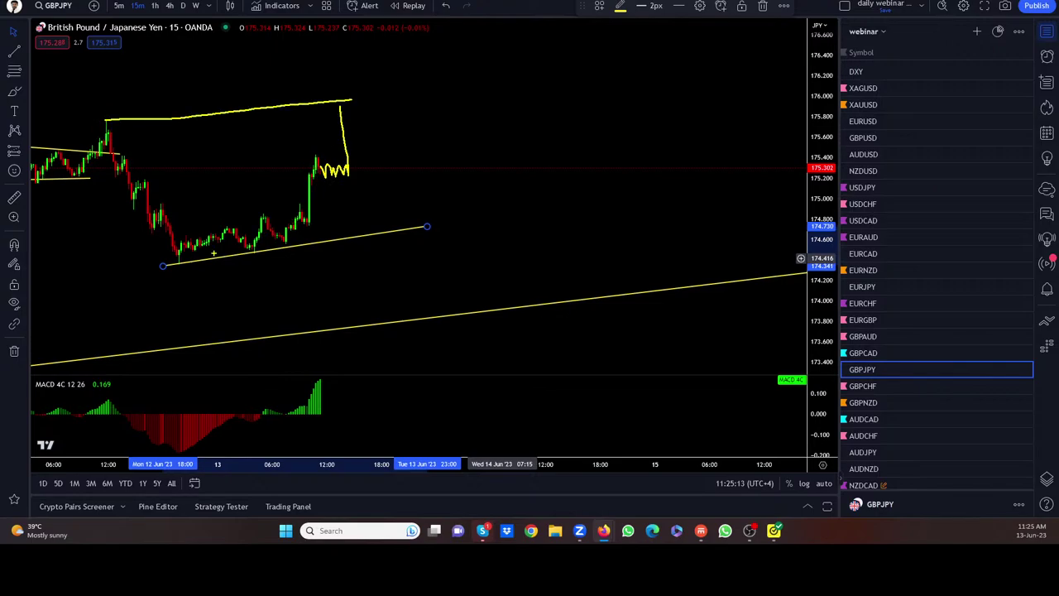
{"action": "left_click_drag", "start_coordinate": [159, 265], "coordinate": [446, 221]}
{"action": "mouse_move", "coordinate": [349, 101]}
{"action": "left_mouse_down"}
{"action": "mouse_move", "coordinate": [407, 229]}
{"action": "mouse_move", "coordinate": [455, 1]}
{"action": "left_mouse_up"}
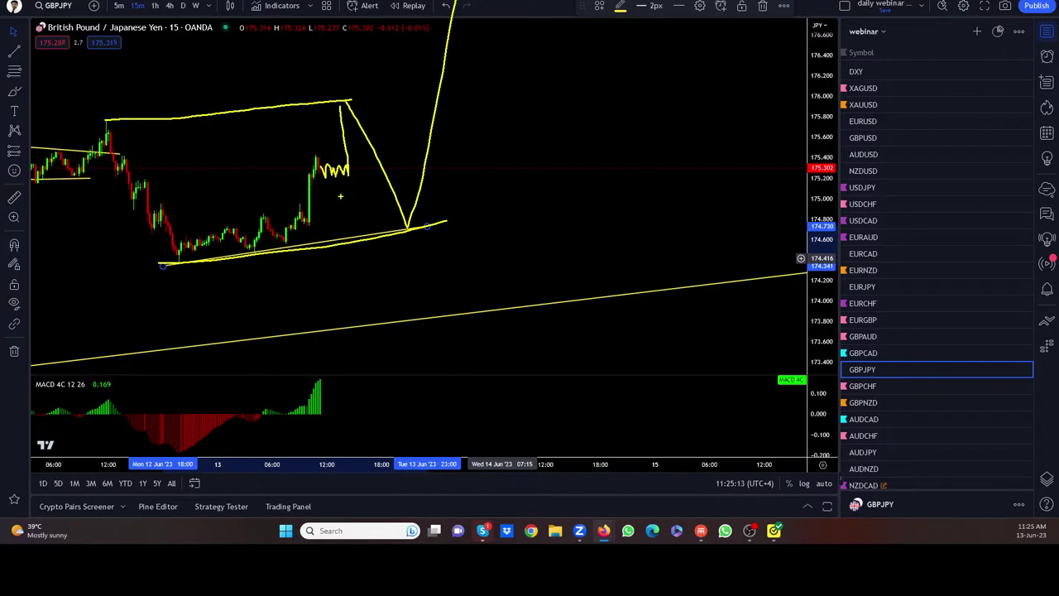
{"action": "left_click_drag", "start_coordinate": [331, 168], "coordinate": [353, 297]}
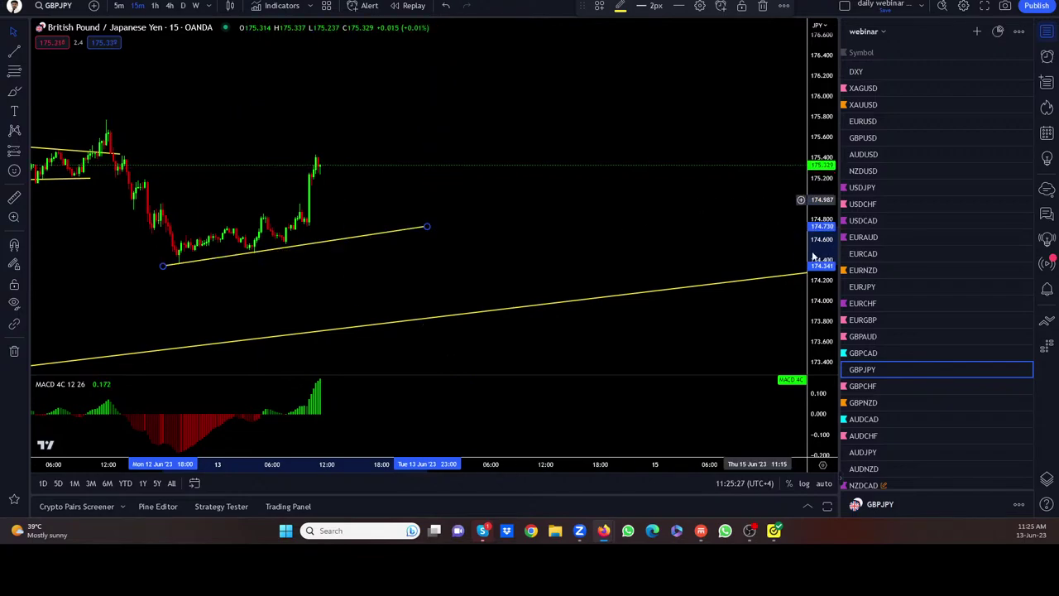
Open the GBPCHF chart on the one-hour timeframe
{"action": "left_click", "coordinate": [861, 386]}
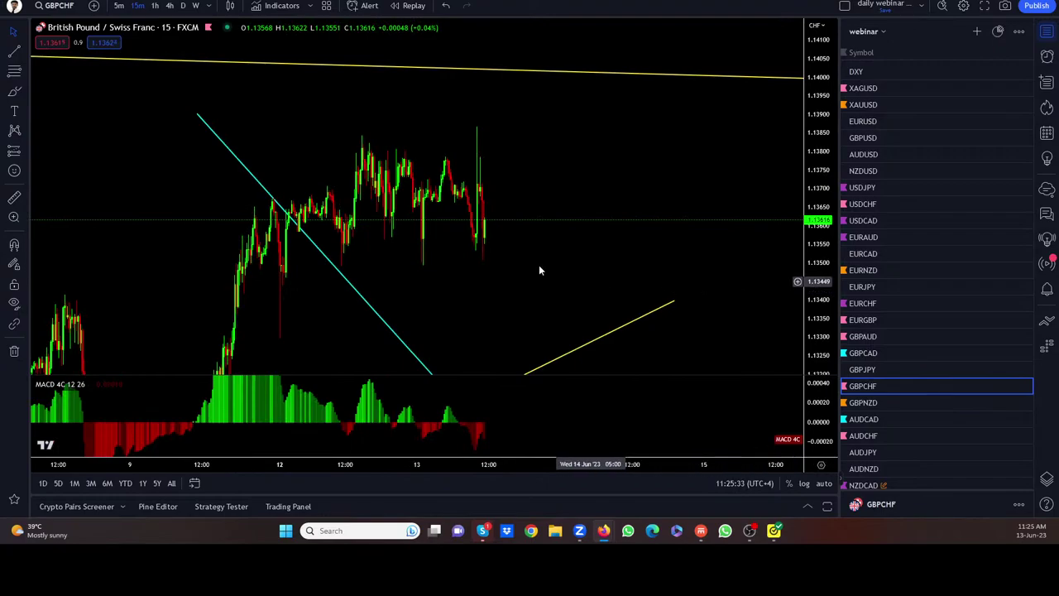
{"action": "left_click", "coordinate": [155, 6]}
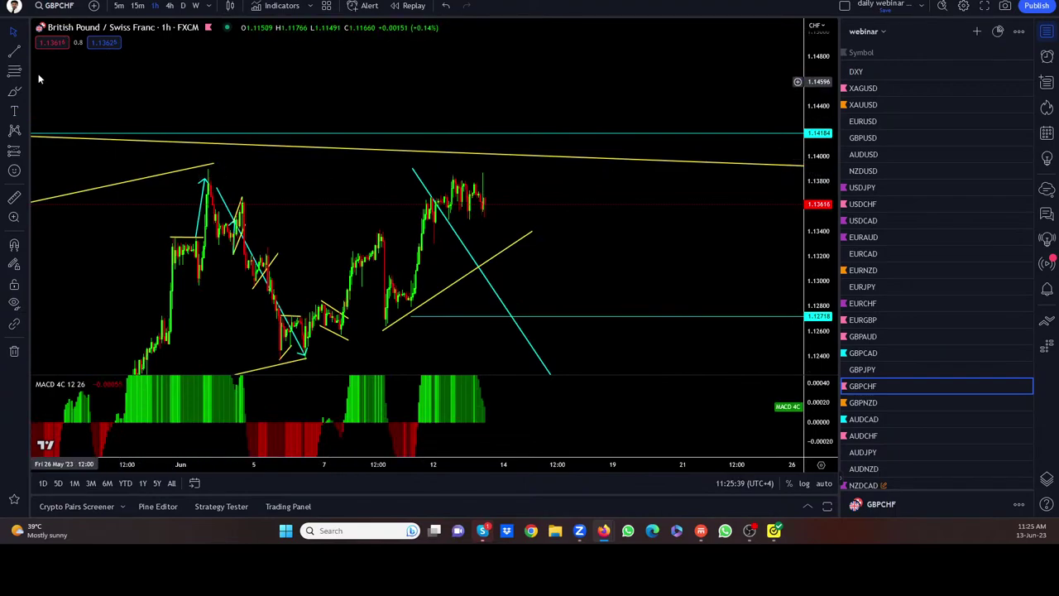
Place a horizontal ray at GBPCHF's 1 June swing high and delete it again
{"action": "left_click", "coordinate": [25, 56]}
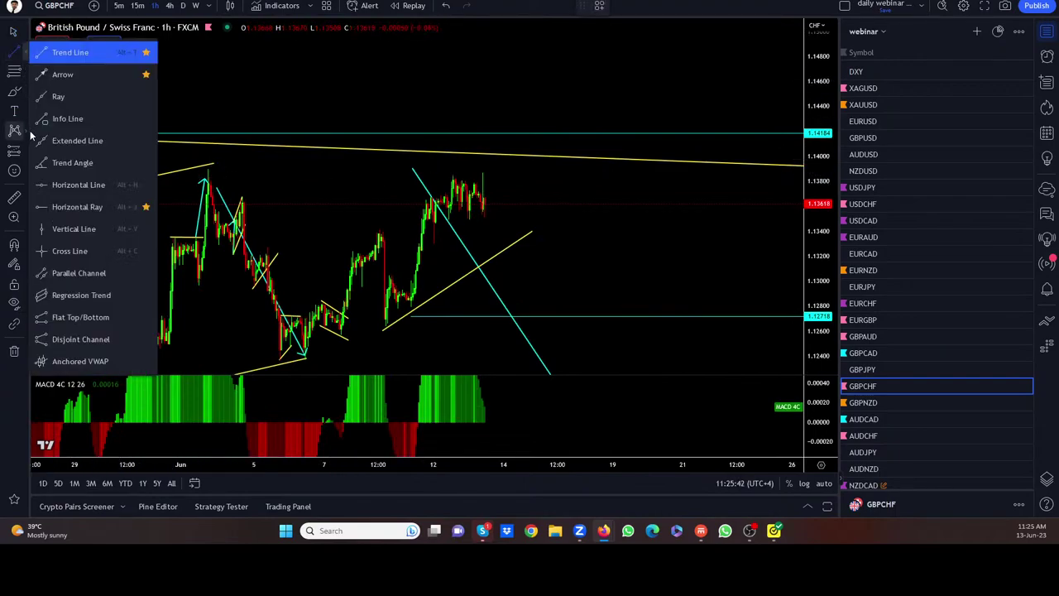
{"action": "left_click", "coordinate": [30, 204]}
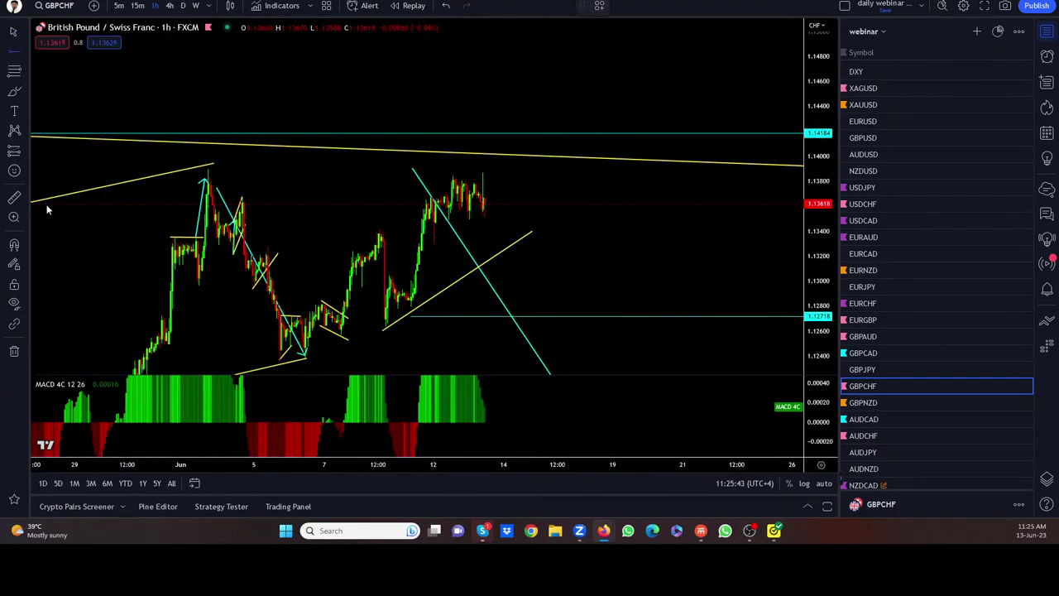
{"action": "left_click", "coordinate": [207, 168]}
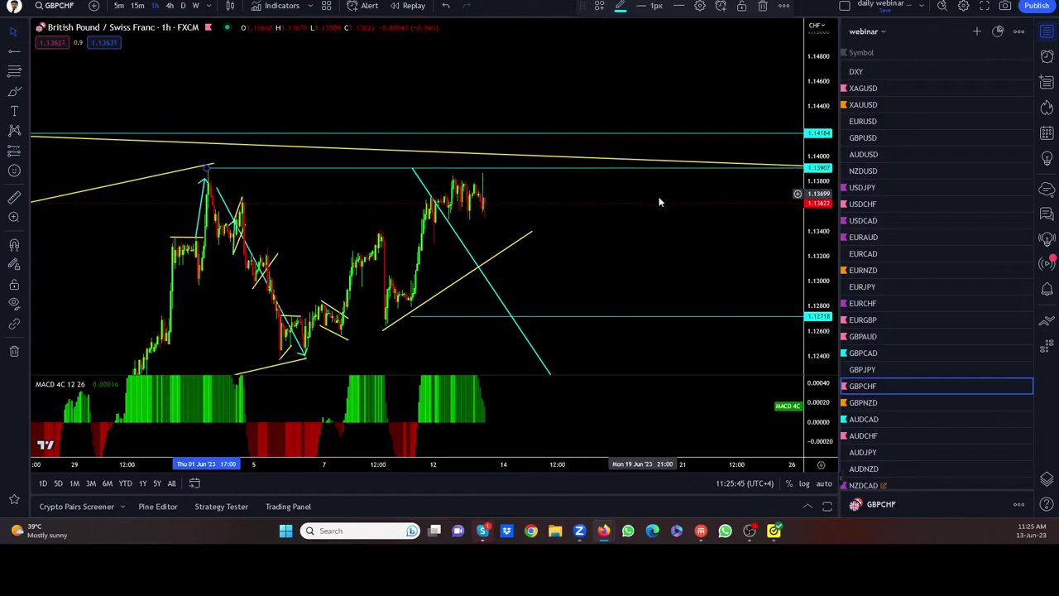
{"action": "scroll", "coordinate": [733, 228], "scroll_direction": "up", "scroll_amount": 2}
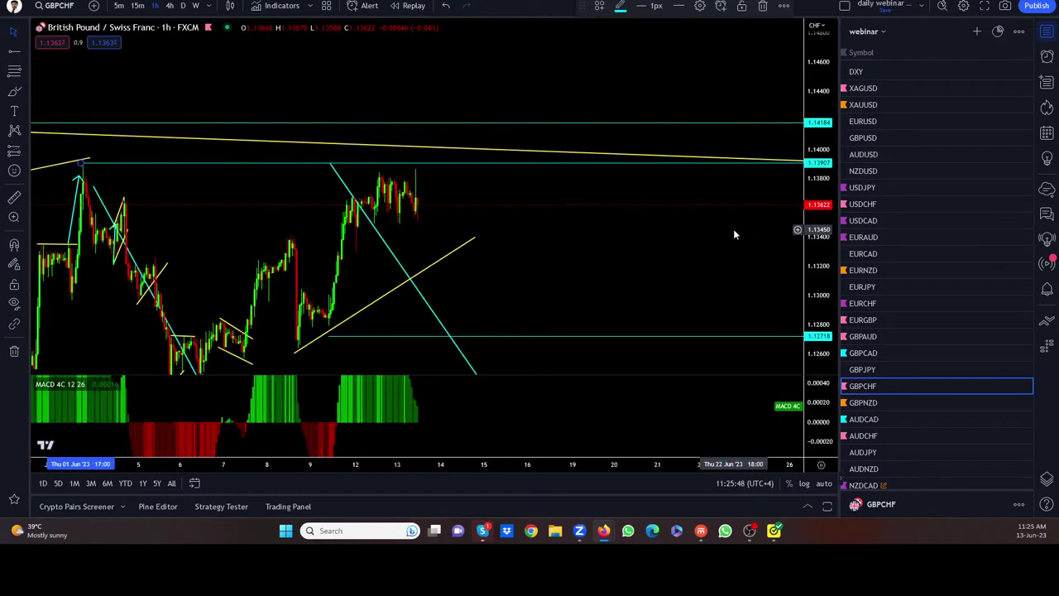
{"action": "scroll", "coordinate": [735, 231], "scroll_direction": "down", "scroll_amount": 3}
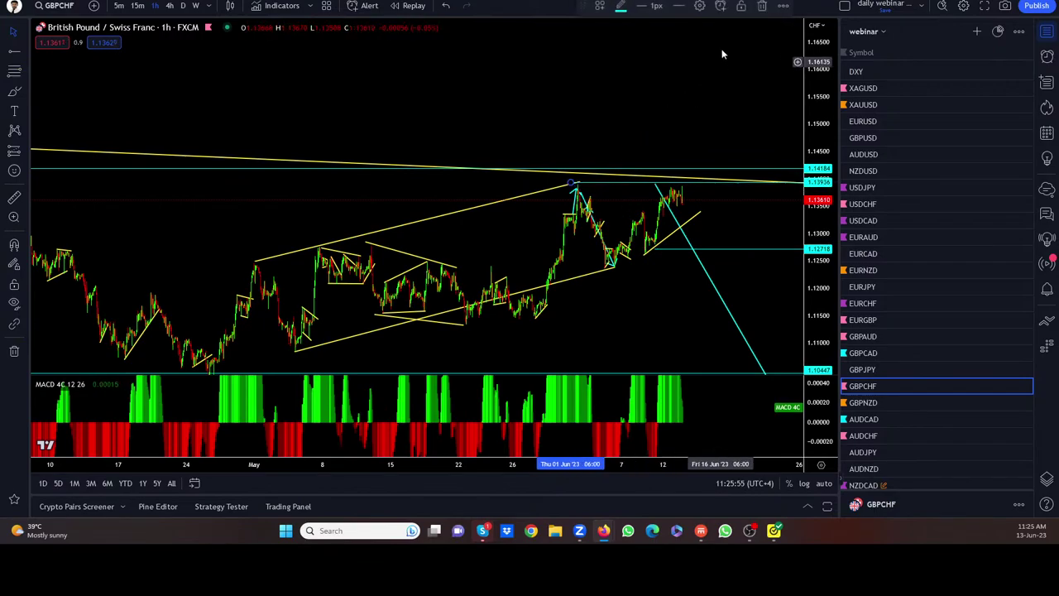
{"action": "scroll", "coordinate": [579, 324], "scroll_direction": "up", "scroll_amount": 2}
{"action": "scroll", "coordinate": [582, 321], "scroll_direction": "up", "scroll_amount": 1}
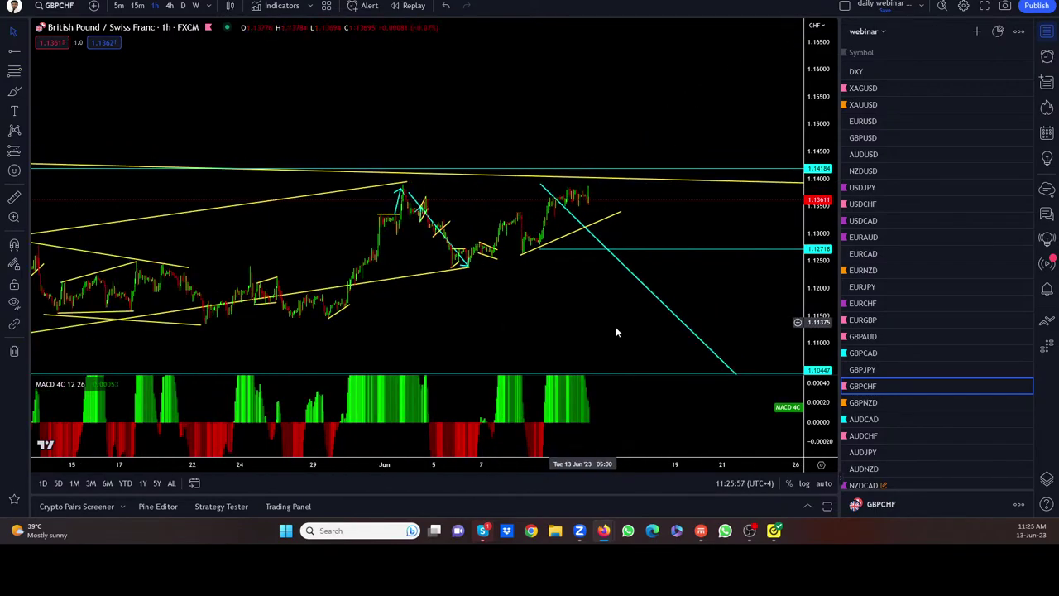
On the 15-minute GBPCHF chart, draw a rising trend line over the latest consolidation's highs, from about 1.13672 to 1.13865
{"action": "scroll", "coordinate": [790, 246], "scroll_direction": "up", "scroll_amount": 2}
{"action": "scroll", "coordinate": [762, 260], "scroll_direction": "up", "scroll_amount": 1}
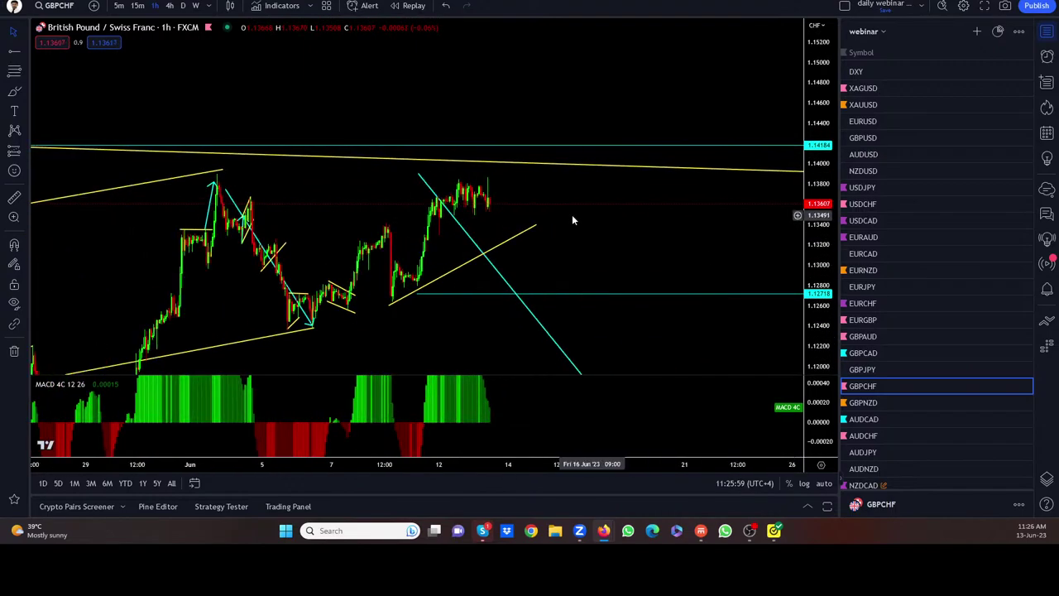
{"action": "left_click", "coordinate": [139, 7]}
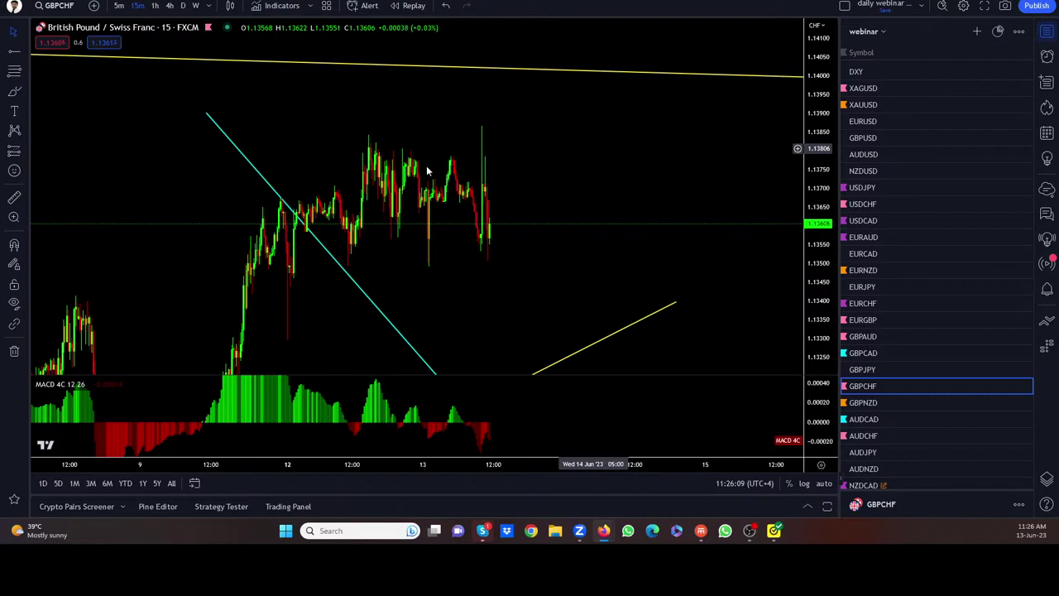
{"action": "left_click", "coordinate": [29, 62]}
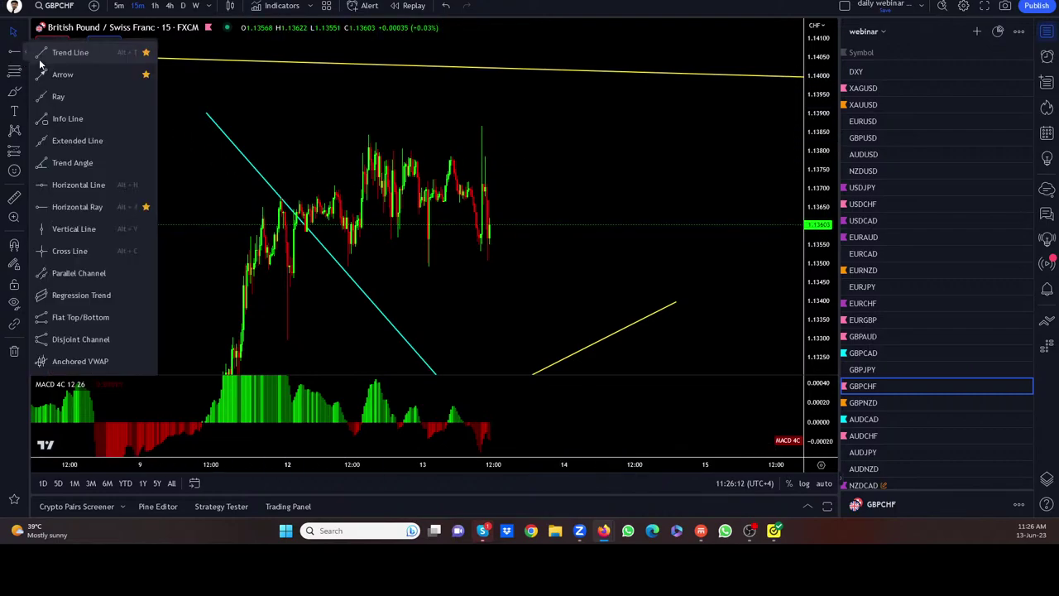
{"action": "left_click", "coordinate": [70, 50]}
{"action": "left_click", "coordinate": [278, 199]}
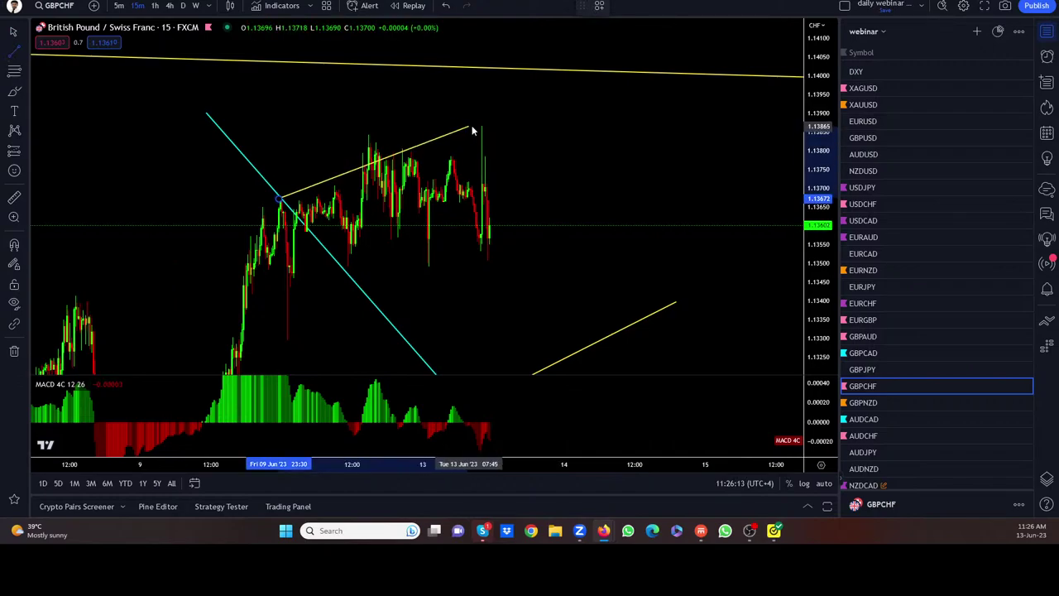
{"action": "left_click", "coordinate": [481, 126]}
Draw a rising trend line under the GBPCHF consolidation's lows, from about 1.13297 to 1.13497
{"action": "left_click", "coordinate": [14, 50]}
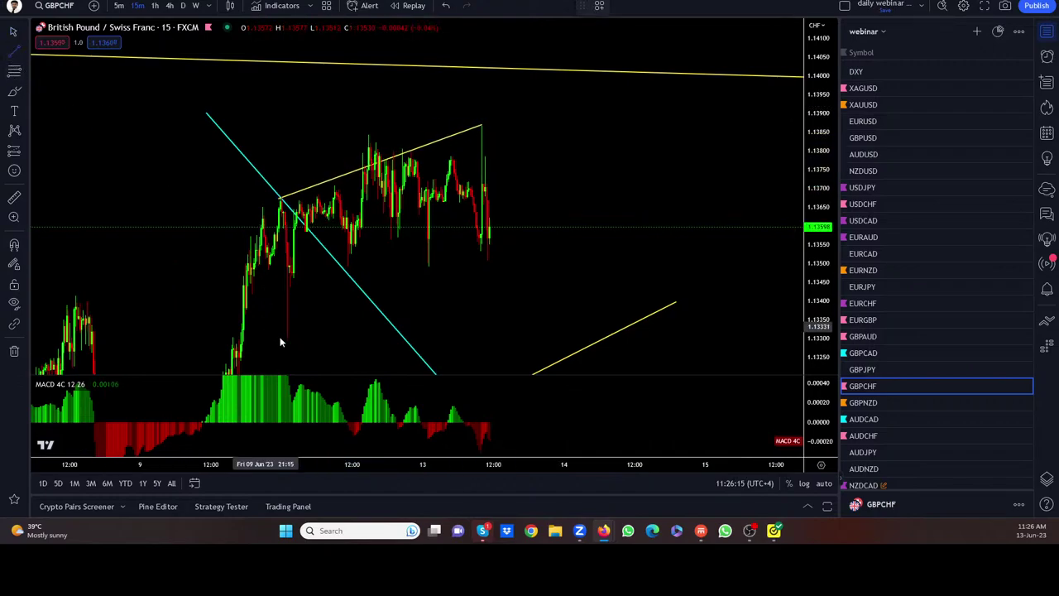
{"action": "left_click", "coordinate": [286, 339]}
{"action": "left_click", "coordinate": [490, 270]}
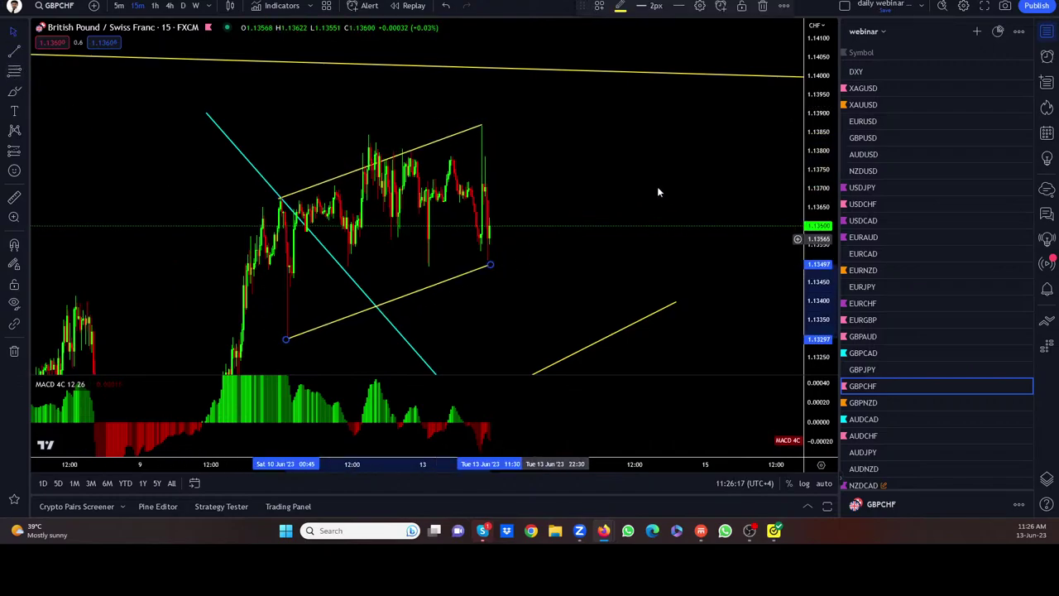
Sketch a freehand path from the GBPCHF price up to the long descending trend line and back down, and clear it
{"action": "scroll", "coordinate": [723, 262], "scroll_direction": "down", "scroll_amount": 2}
{"action": "scroll", "coordinate": [596, 298], "scroll_direction": "down", "scroll_amount": 1}
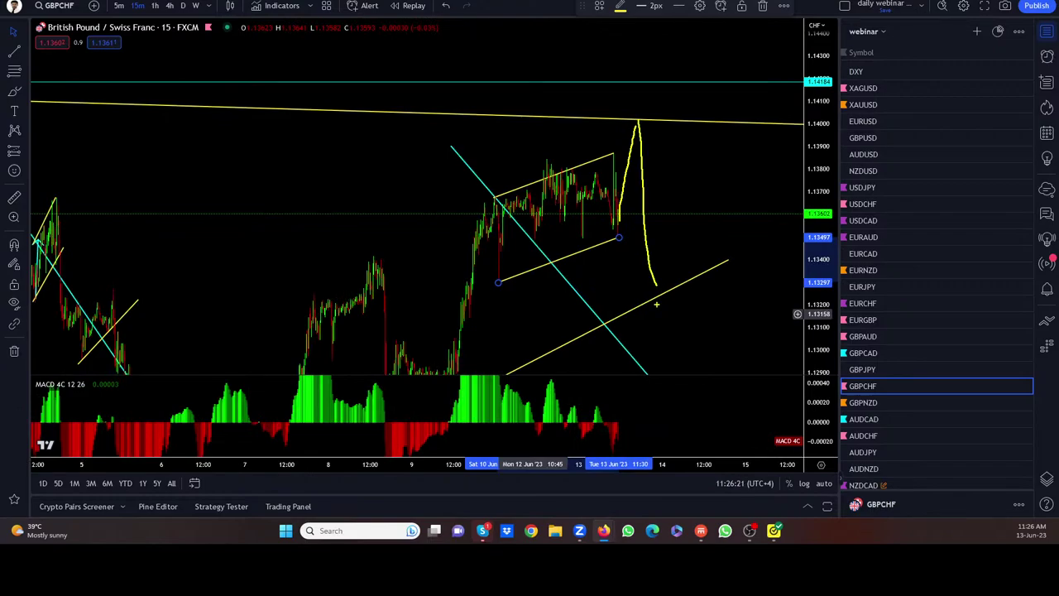
{"action": "key", "text": "ctrl+z"}
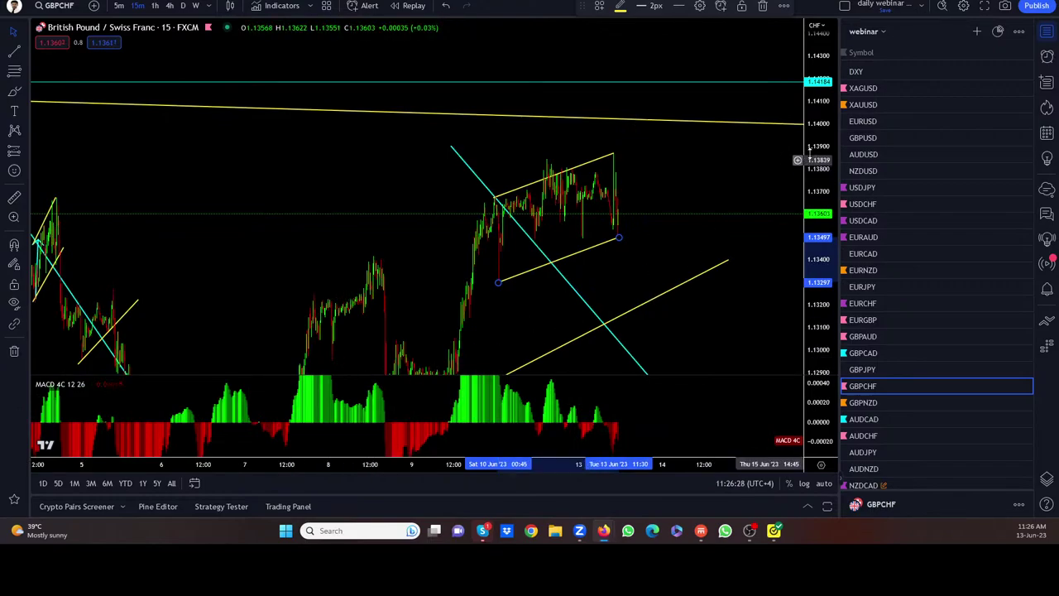
On the wider GBPCHF chart, sketch freehand reversal scenarios from the descending trend line down to the cyan projection's end, and clear them
{"action": "scroll", "coordinate": [469, 351], "scroll_direction": "left", "scroll_amount": 3}
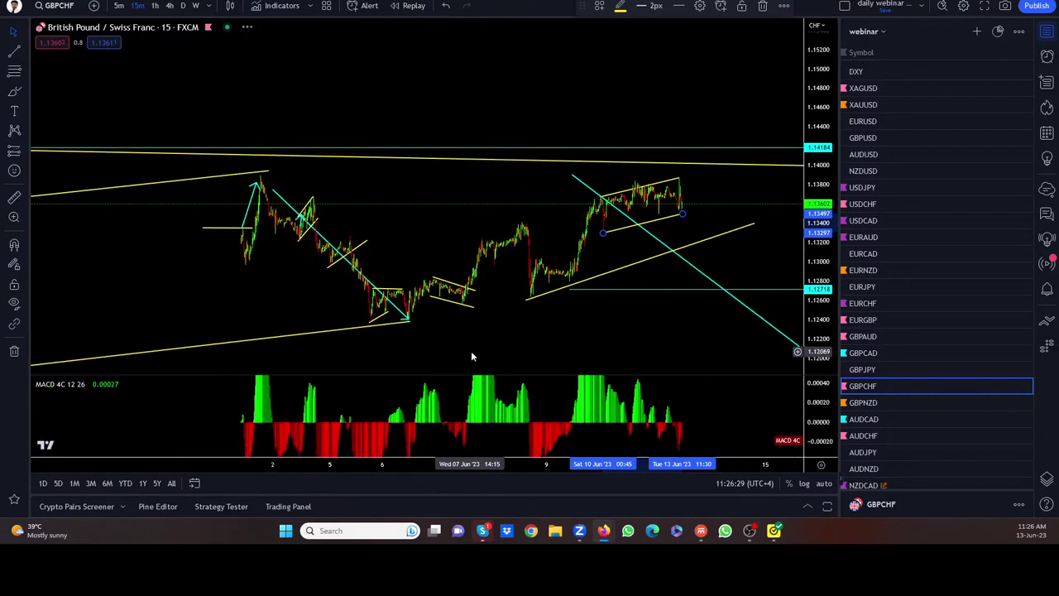
{"action": "scroll", "coordinate": [471, 351], "scroll_direction": "down", "scroll_amount": 3}
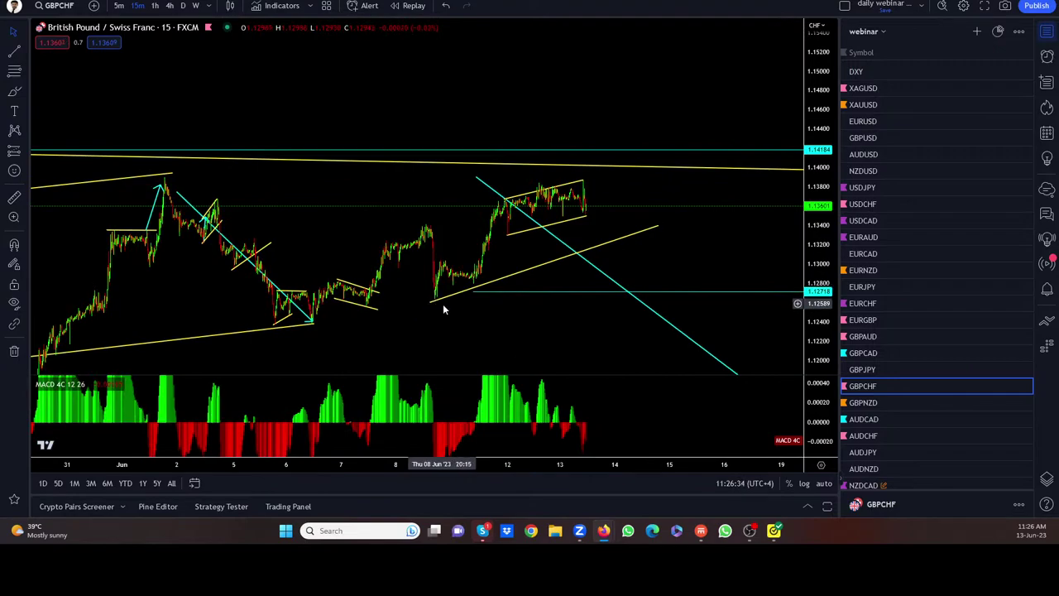
{"action": "scroll", "coordinate": [439, 323], "scroll_direction": "left", "scroll_amount": 3}
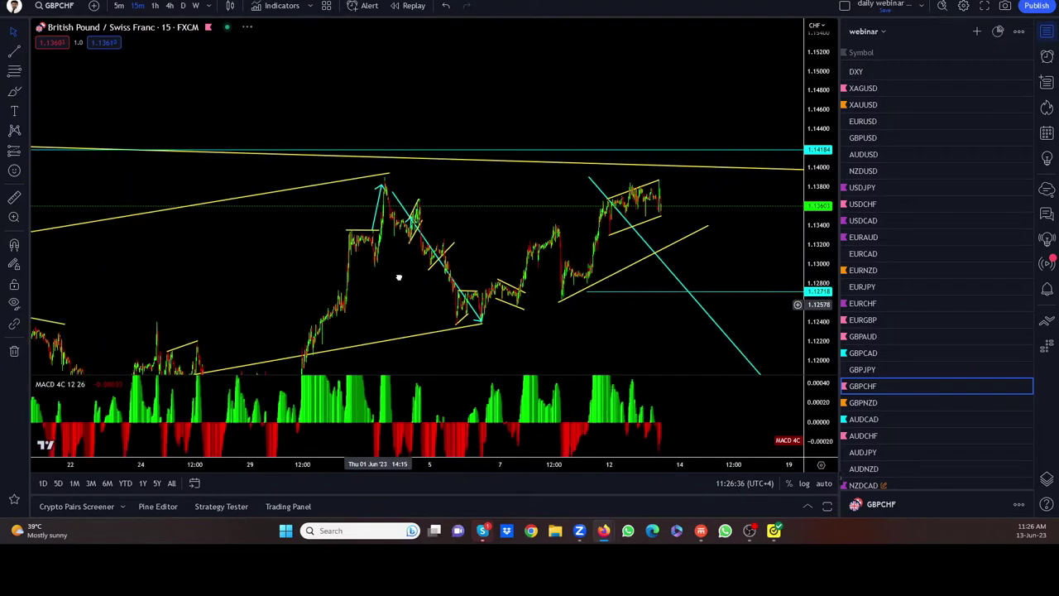
{"action": "left_click_drag", "start_coordinate": [397, 276], "coordinate": [289, 274]}
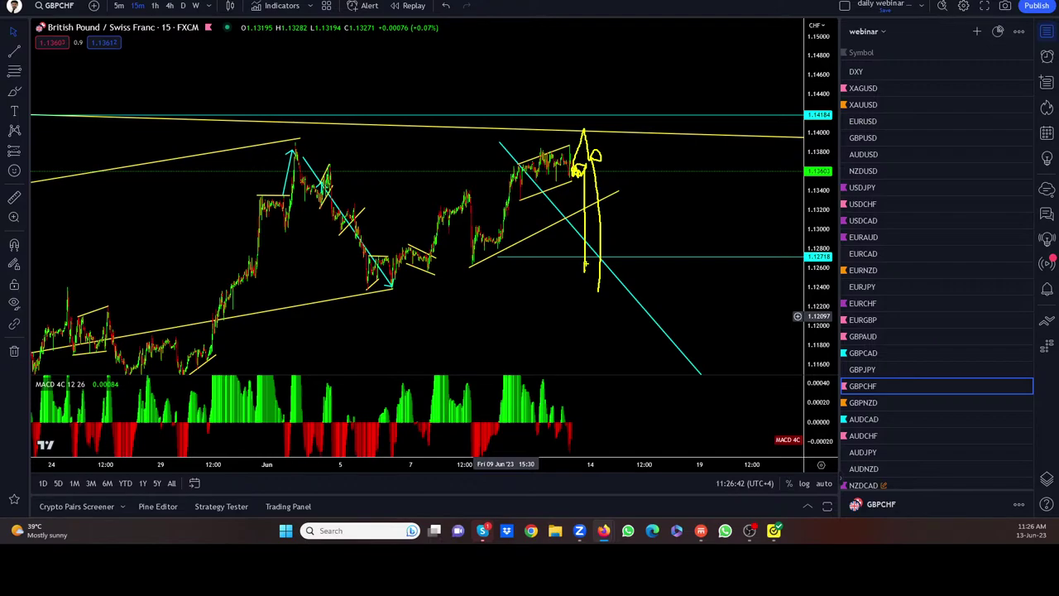
{"action": "key", "text": "Escape"}
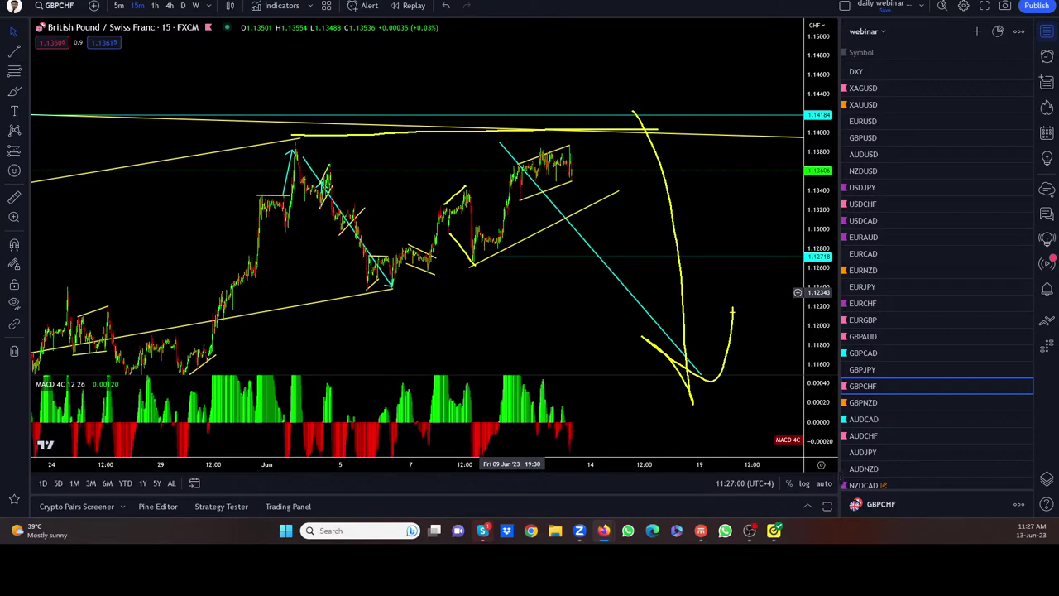
{"action": "key", "text": "Escape"}
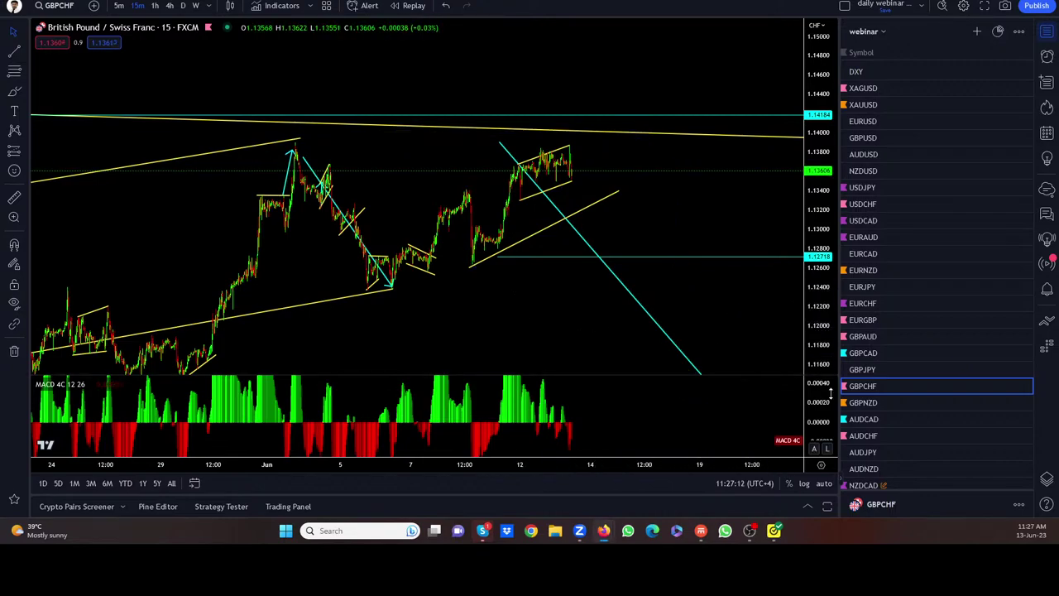
Open the GBPNZD chart, sketch freehand marks around its latest lows and bounce, and clear them
{"action": "key", "text": "Down"}
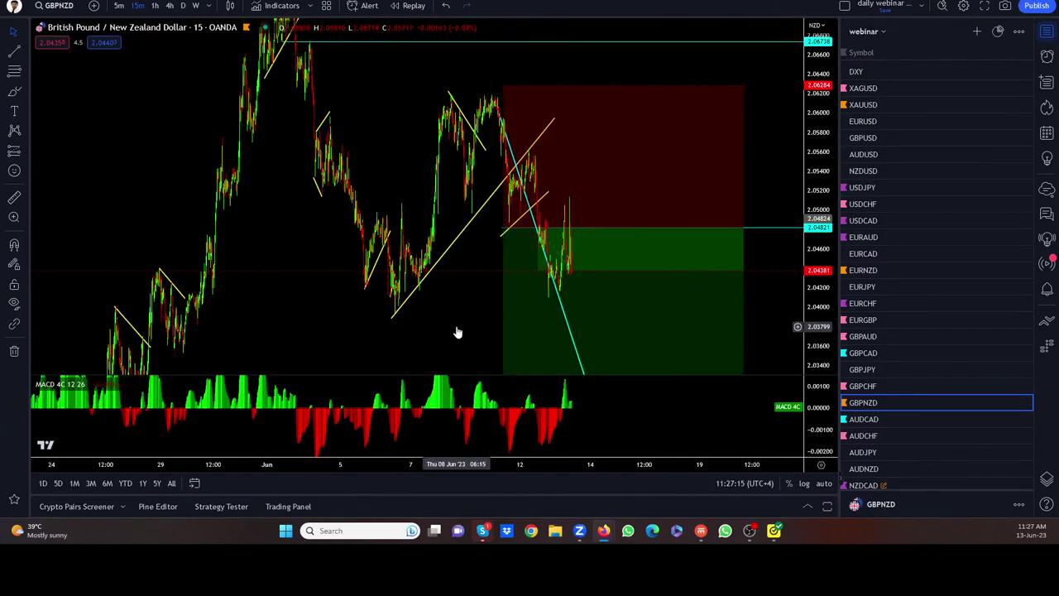
{"action": "scroll", "coordinate": [457, 332], "scroll_direction": "up", "scroll_amount": 3}
{"action": "scroll", "coordinate": [461, 225], "scroll_direction": "up", "scroll_amount": 2}
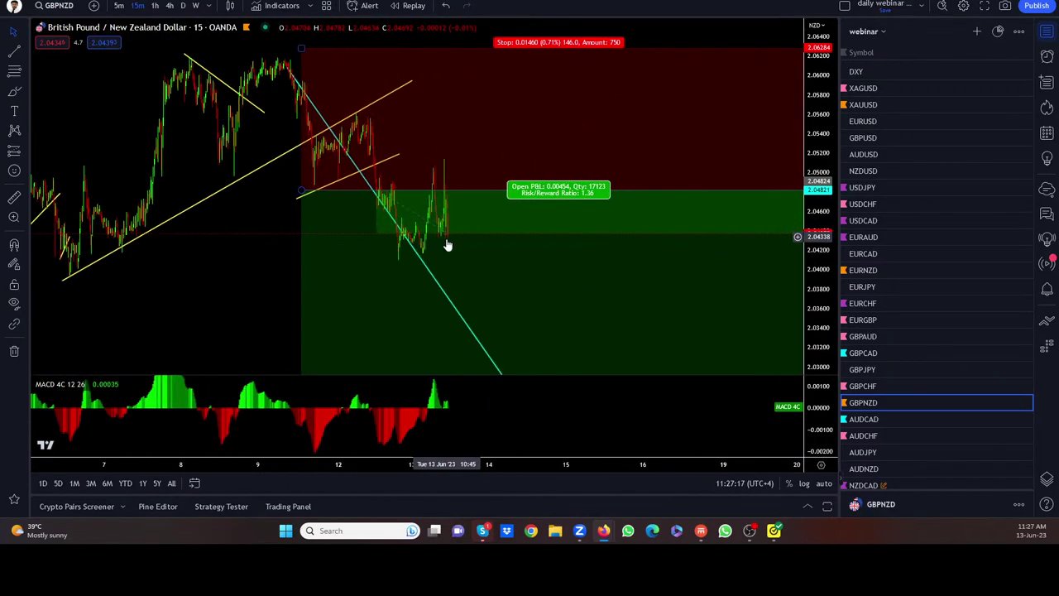
{"action": "scroll", "coordinate": [350, 279], "scroll_direction": "left", "scroll_amount": 5}
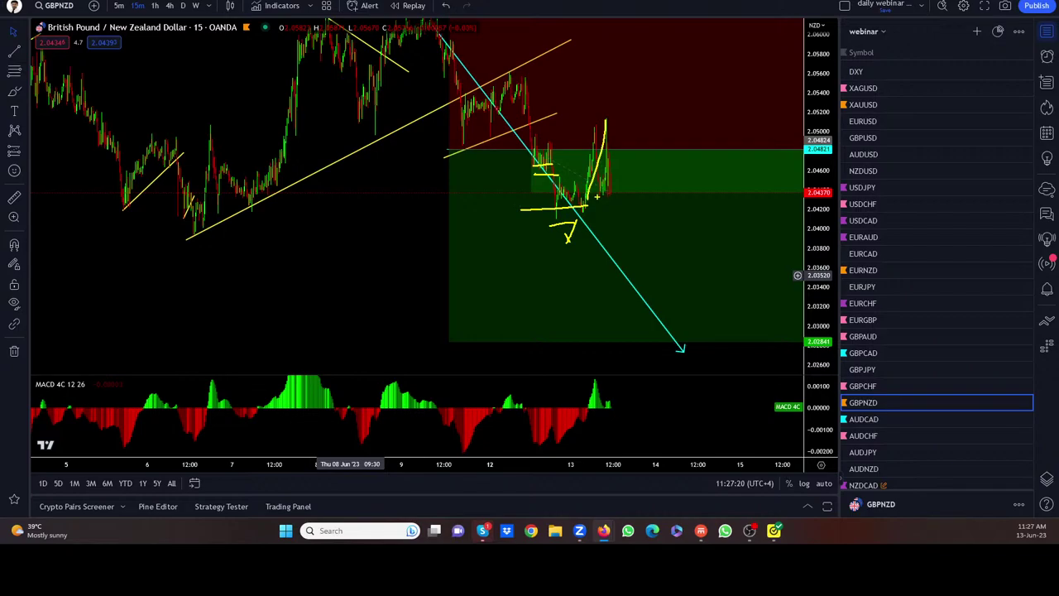
{"action": "right_click", "coordinate": [597, 196]}
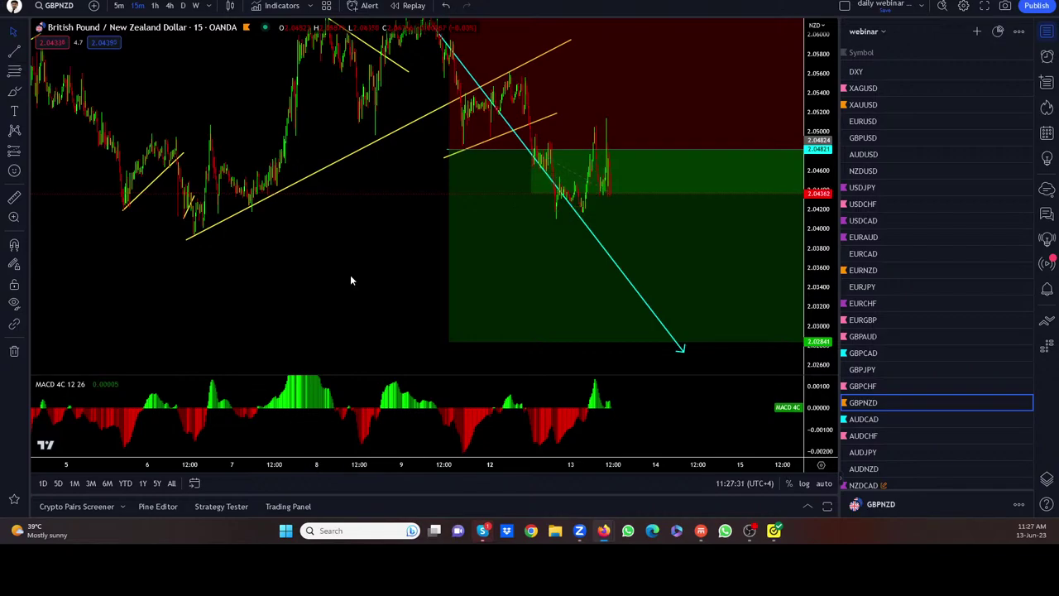
Draw a rising trend line under GBPNZD's latest lows, from about 2.04071 to 2.04406
{"action": "left_click", "coordinate": [14, 53]}
{"action": "left_click", "coordinate": [551, 221]}
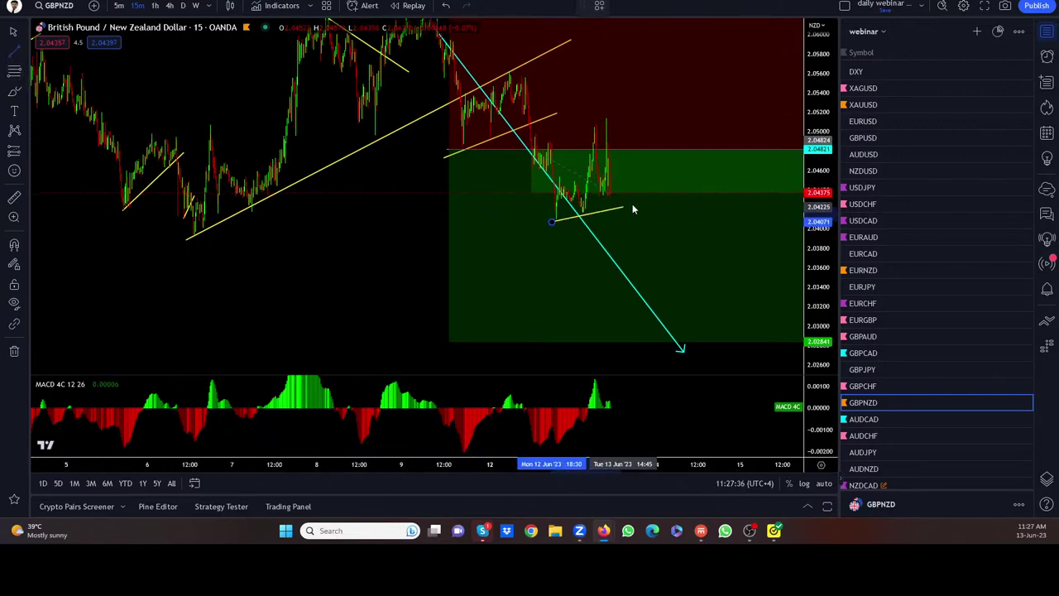
{"action": "left_click", "coordinate": [635, 188]}
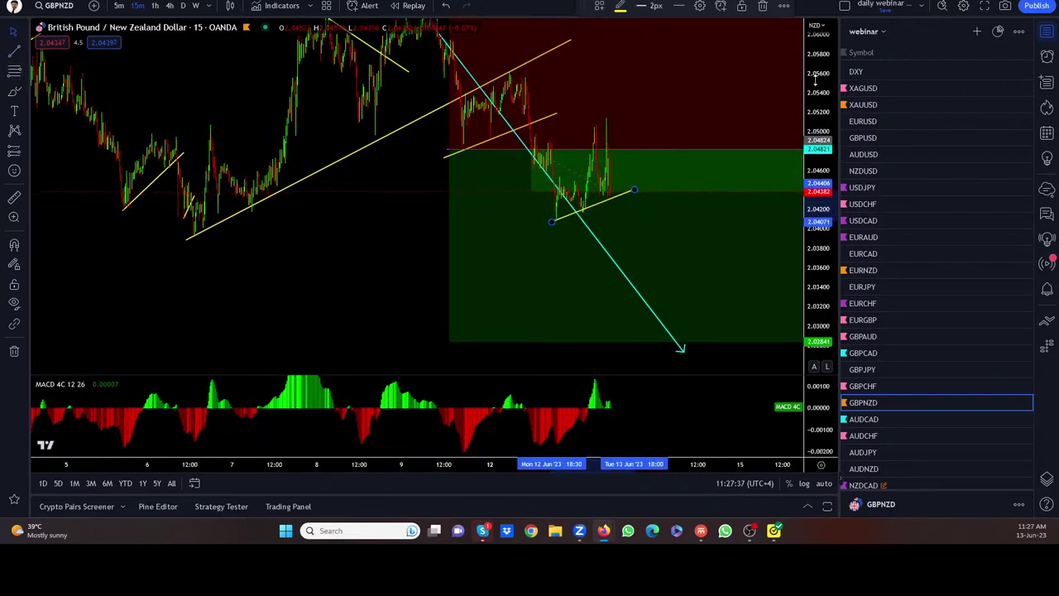
Move the GBPNZD short position's entry to about 2.04112, below the new trend line, and set its stop at about 2.05454
{"action": "scroll", "coordinate": [421, 220], "scroll_direction": "down", "scroll_amount": 6}
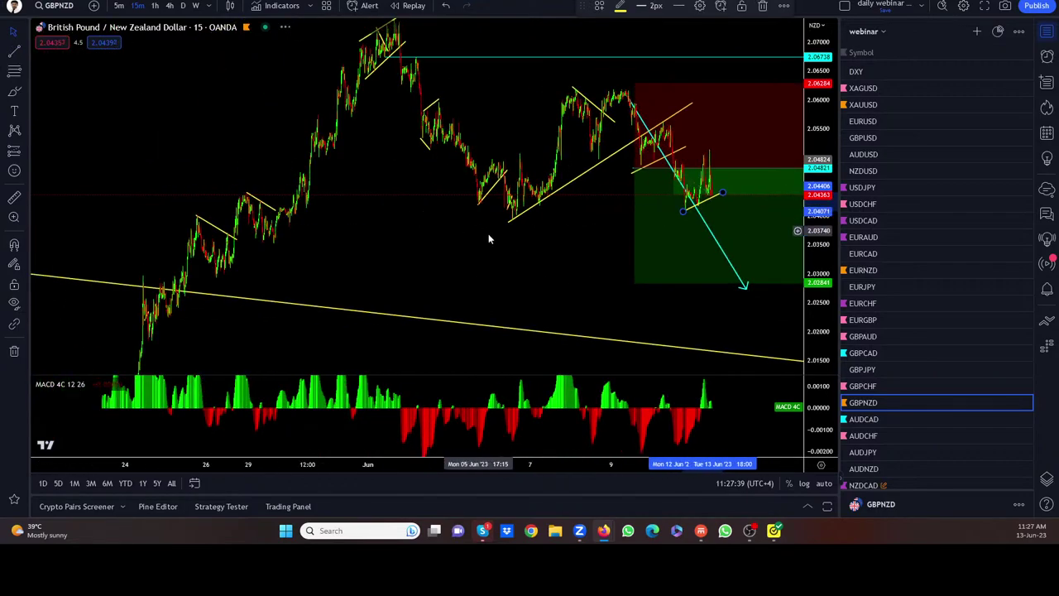
{"action": "left_click_drag", "start_coordinate": [369, 248], "coordinate": [238, 247]}
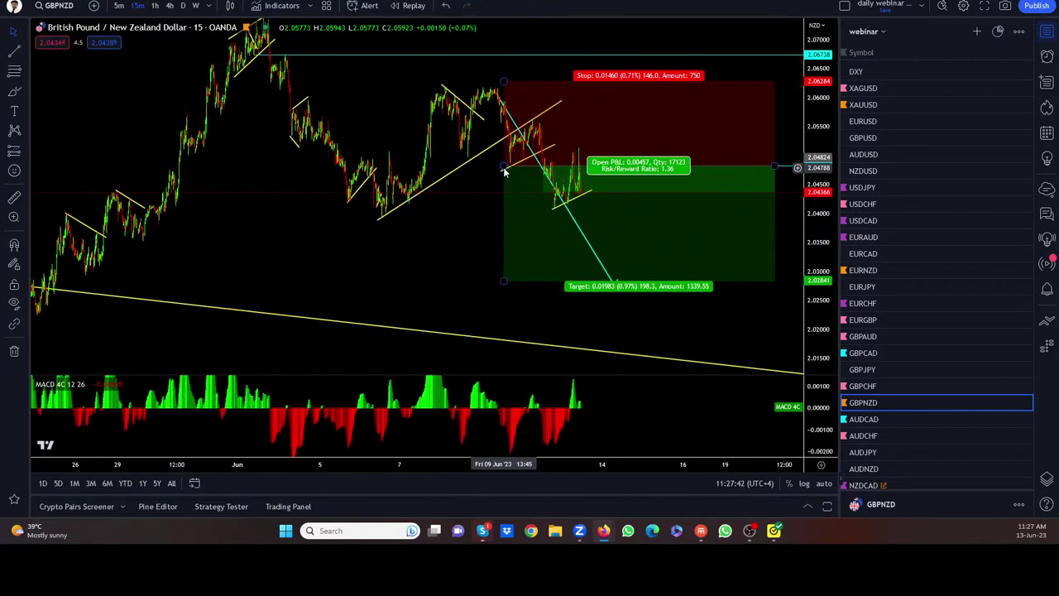
{"action": "left_click_drag", "start_coordinate": [505, 170], "coordinate": [564, 206]}
{"action": "left_click_drag", "start_coordinate": [564, 130], "coordinate": [536, 128]}
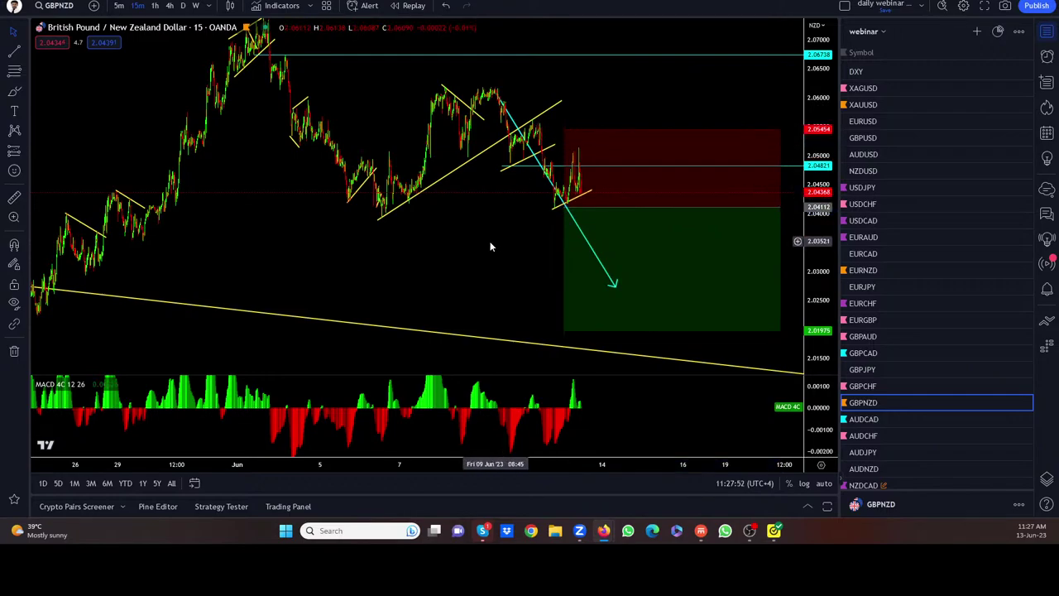
Set the GBPNZD short position's target to about 2.02769, level with the tip of the cyan projection arrow
{"action": "left_click_drag", "start_coordinate": [489, 243], "coordinate": [297, 218]}
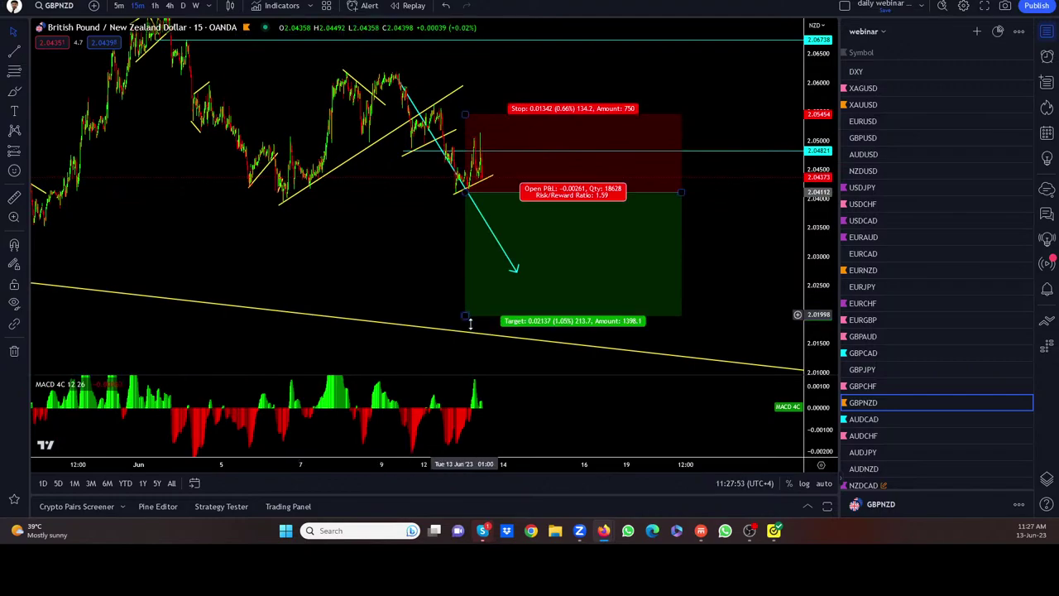
{"action": "scroll", "coordinate": [327, 294], "scroll_direction": "down", "scroll_amount": 2}
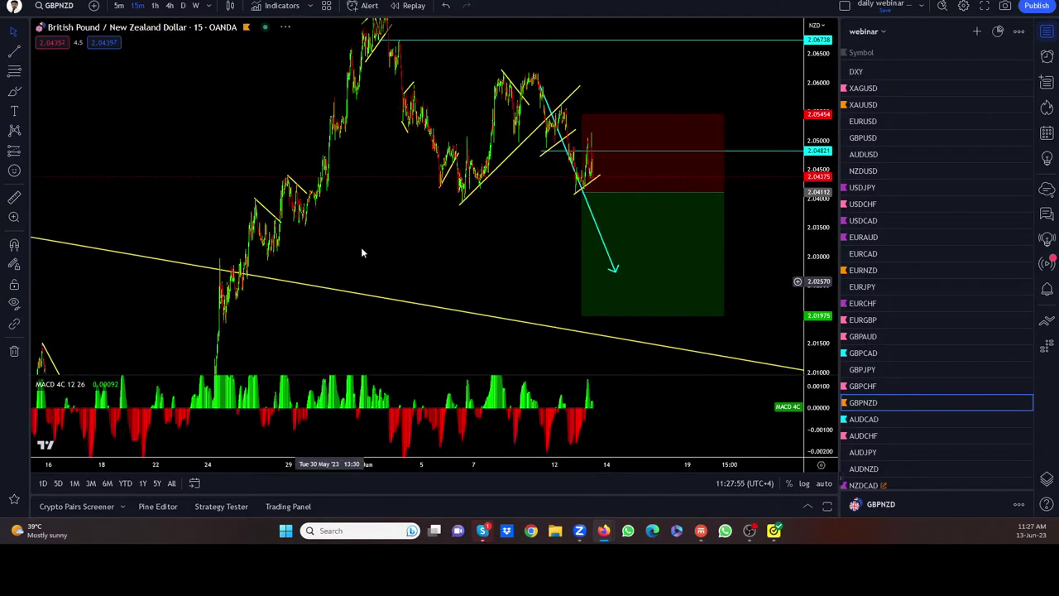
{"action": "left_click_drag", "start_coordinate": [361, 251], "coordinate": [338, 293]}
{"action": "left_click", "coordinate": [563, 350]}
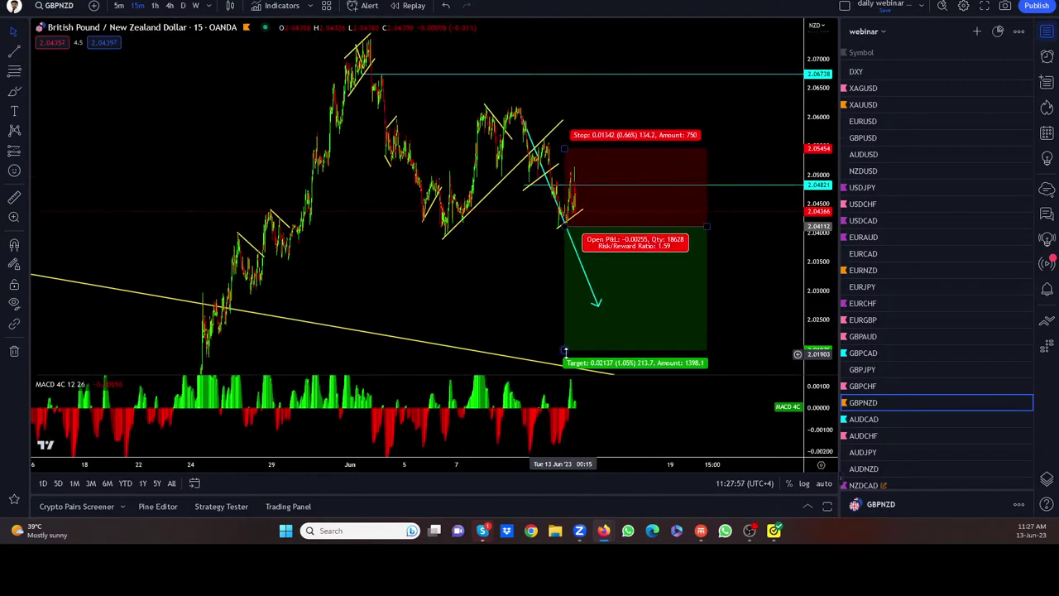
{"action": "left_click_drag", "start_coordinate": [564, 350], "coordinate": [558, 303]}
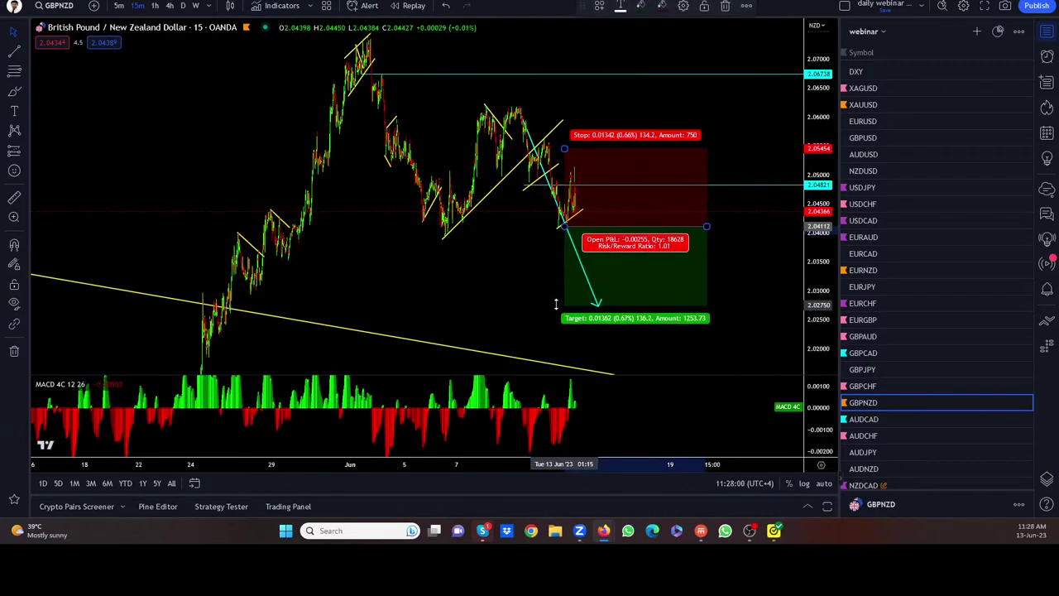
{"action": "left_click_drag", "start_coordinate": [336, 283], "coordinate": [279, 272]}
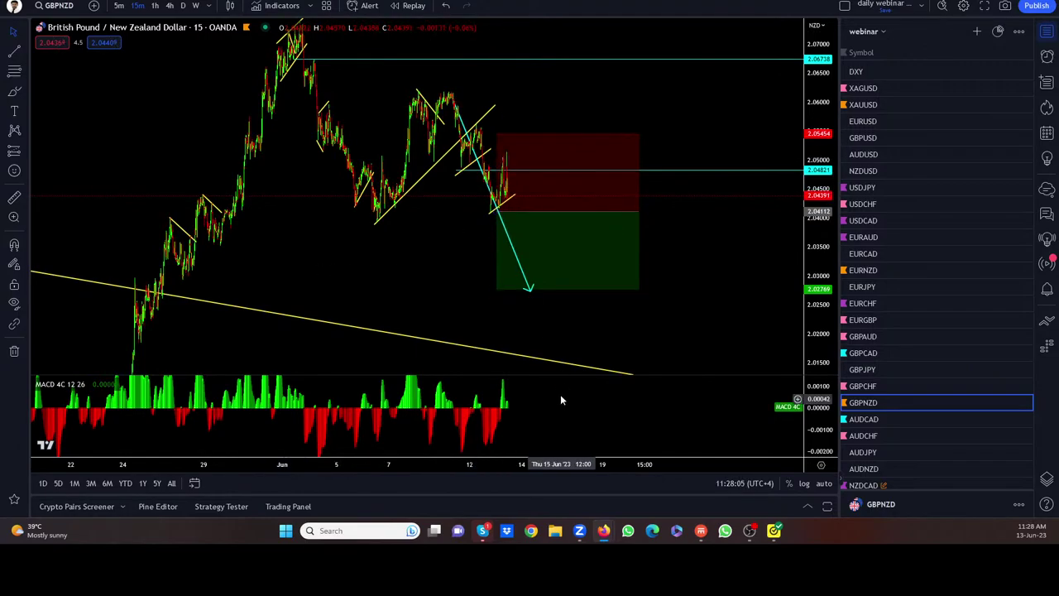
Open the AUDCAD chart and extend the short rising line above the latest rally to about 0.90353
{"action": "left_click", "coordinate": [864, 422]}
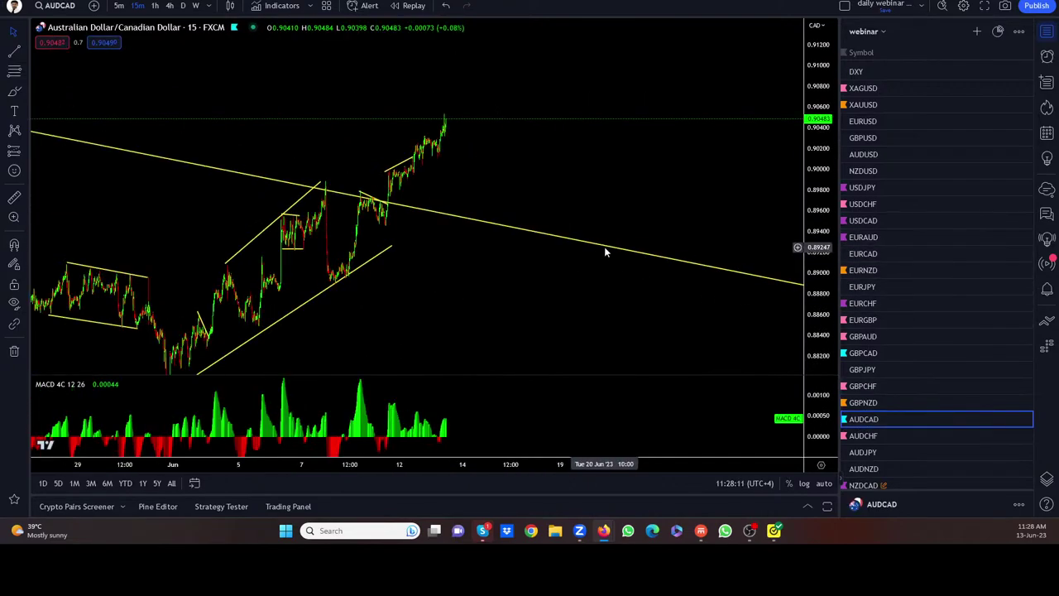
{"action": "left_click_drag", "start_coordinate": [529, 235], "coordinate": [637, 243]}
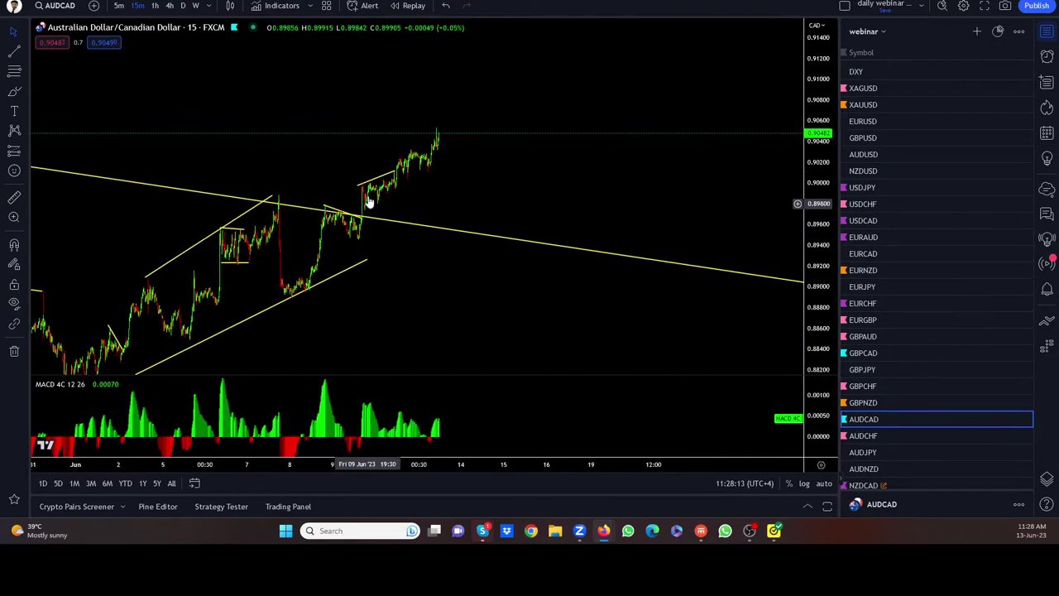
{"action": "left_click", "coordinate": [410, 149]}
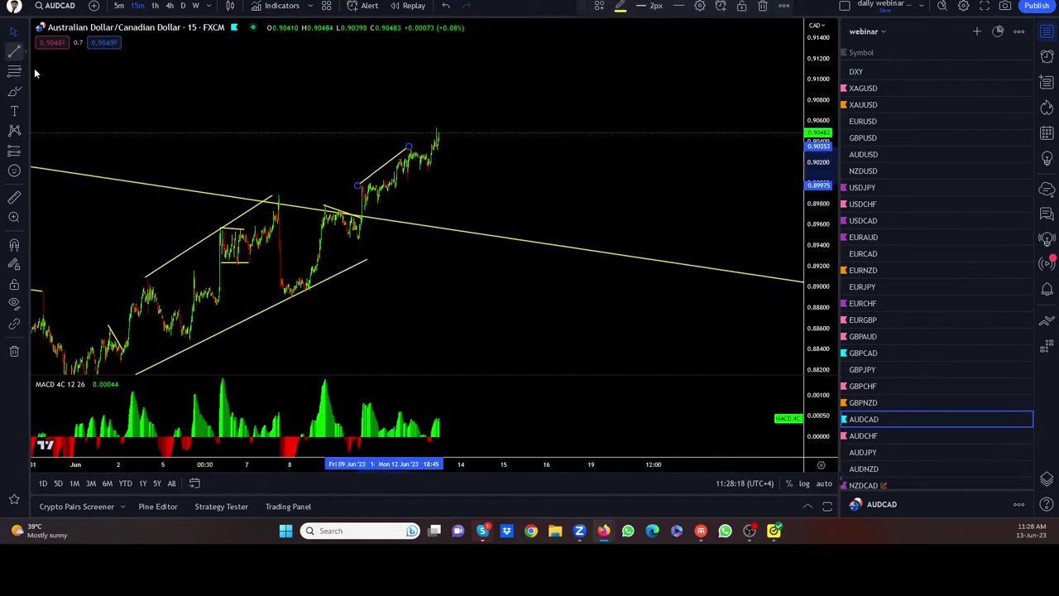
Draw a rising trend line under the latest AUDCAD rally's lows, starting at about 0.89736
{"action": "left_click", "coordinate": [14, 49]}
{"action": "left_click", "coordinate": [364, 213]}
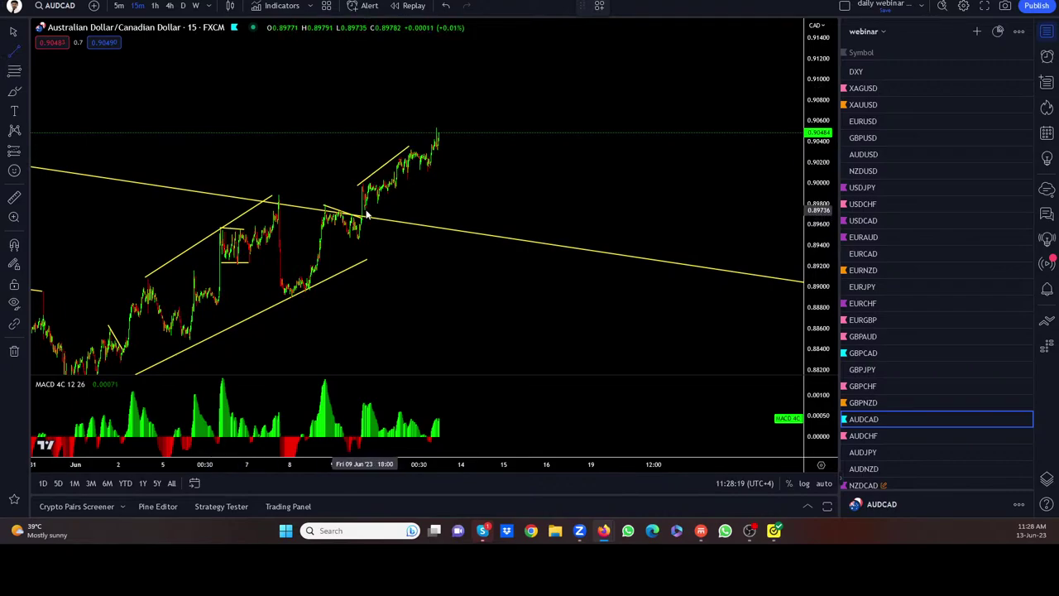
{"action": "left_click", "coordinate": [436, 171]}
Shorten the AUDCAD rally's upper and lower lines to frame only its first consolidation, ending at about 0.89976 and 0.89798
{"action": "left_click_drag", "start_coordinate": [438, 165], "coordinate": [271, 272]}
{"action": "scroll", "coordinate": [548, 268], "scroll_direction": "up", "scroll_amount": 3}
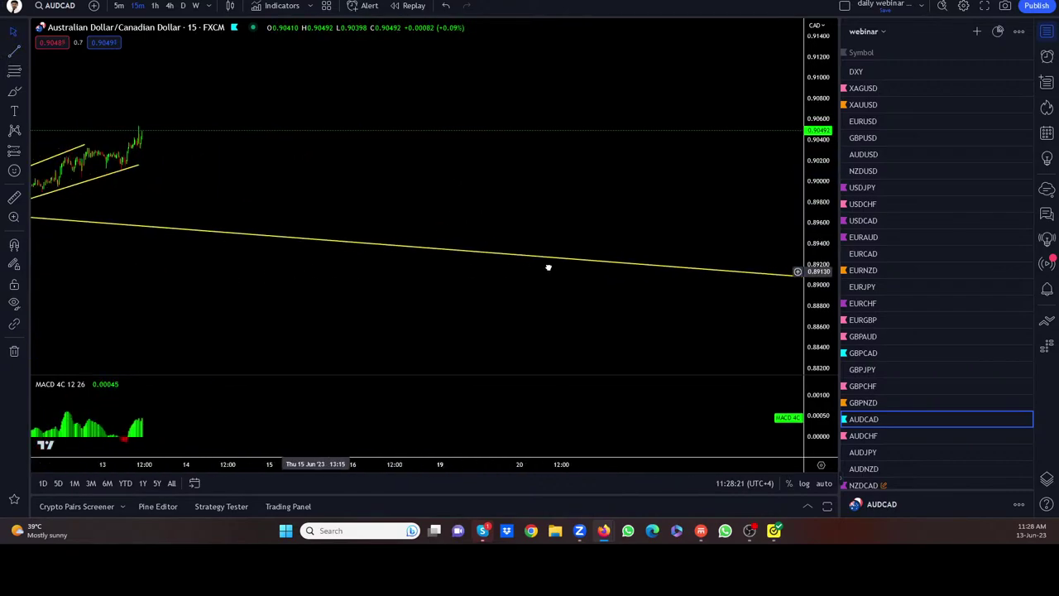
{"action": "left_click_drag", "start_coordinate": [548, 267], "coordinate": [728, 303]}
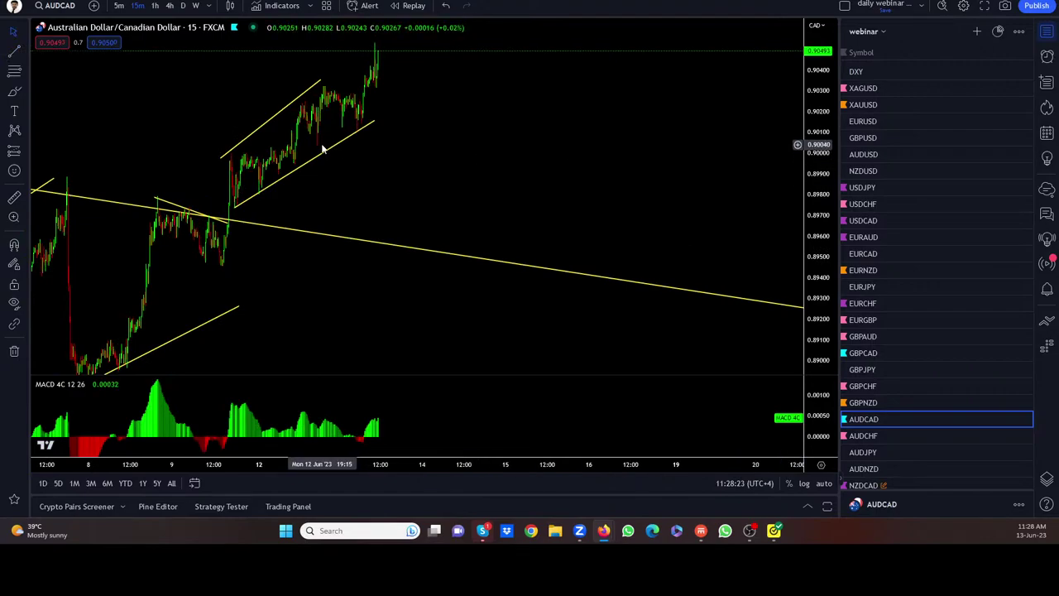
{"action": "left_click_drag", "start_coordinate": [320, 85], "coordinate": [223, 163]}
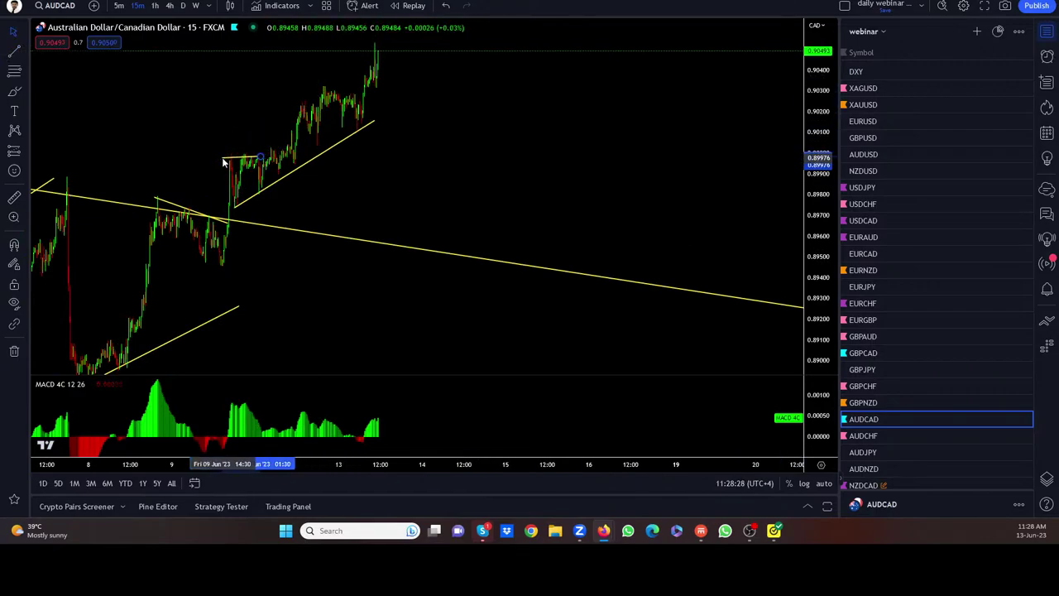
{"action": "left_click_drag", "start_coordinate": [373, 120], "coordinate": [261, 195]}
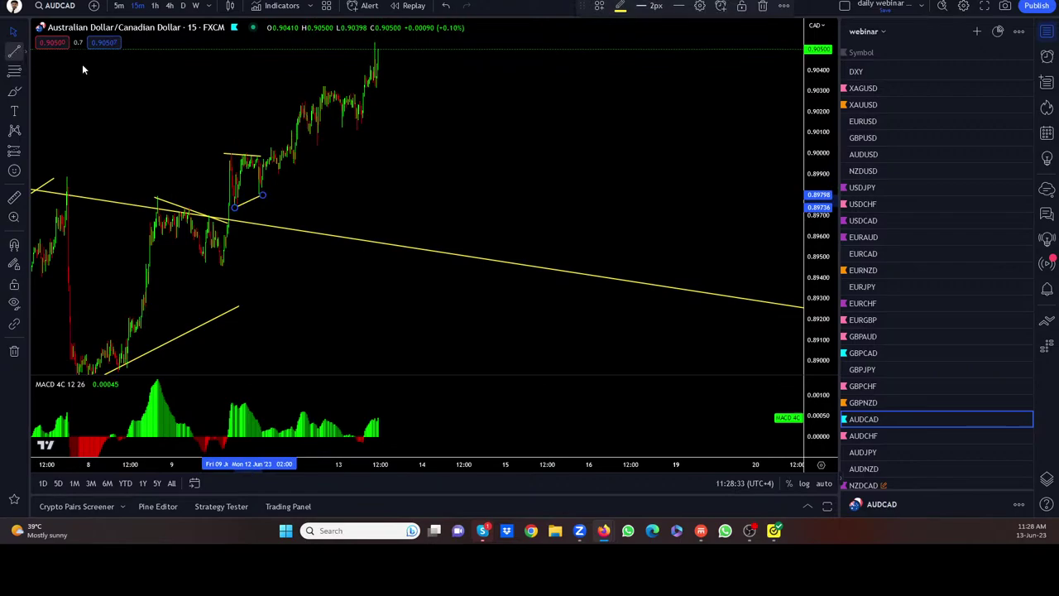
Draw a falling line over the latest AUDCAD consolidation from about 0.90341, and extend both rally lines into a channel reaching the current price
{"action": "left_click_drag", "start_coordinate": [324, 83], "coordinate": [366, 100]}
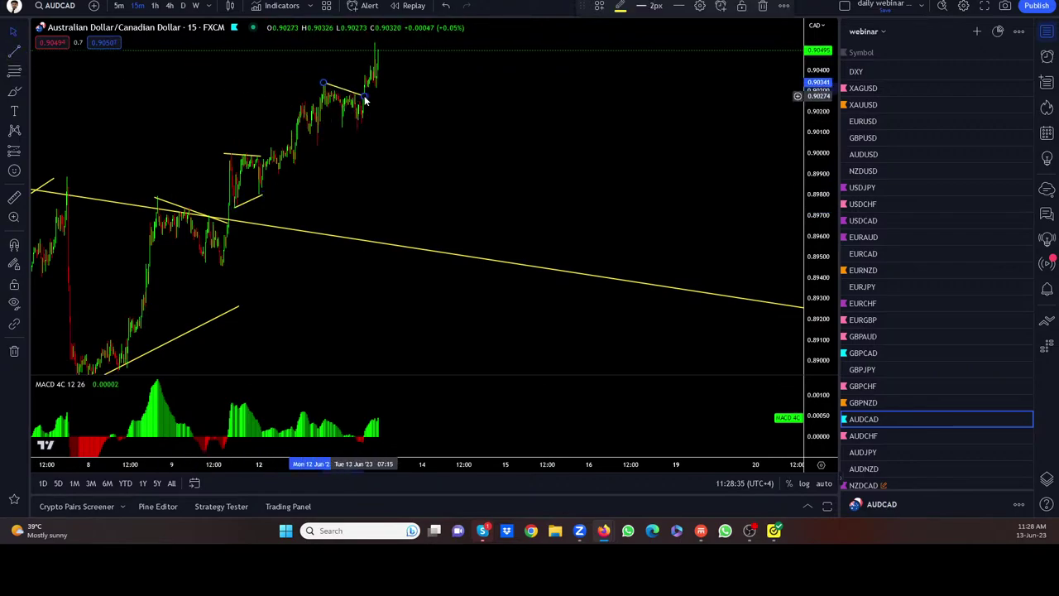
{"action": "mouse_move", "coordinate": [235, 206]}
{"action": "left_mouse_down"}
{"action": "mouse_move", "coordinate": [382, 132]}
{"action": "mouse_move", "coordinate": [425, 93]}
{"action": "left_mouse_up"}
{"action": "left_click_drag", "start_coordinate": [225, 153], "coordinate": [390, 45]}
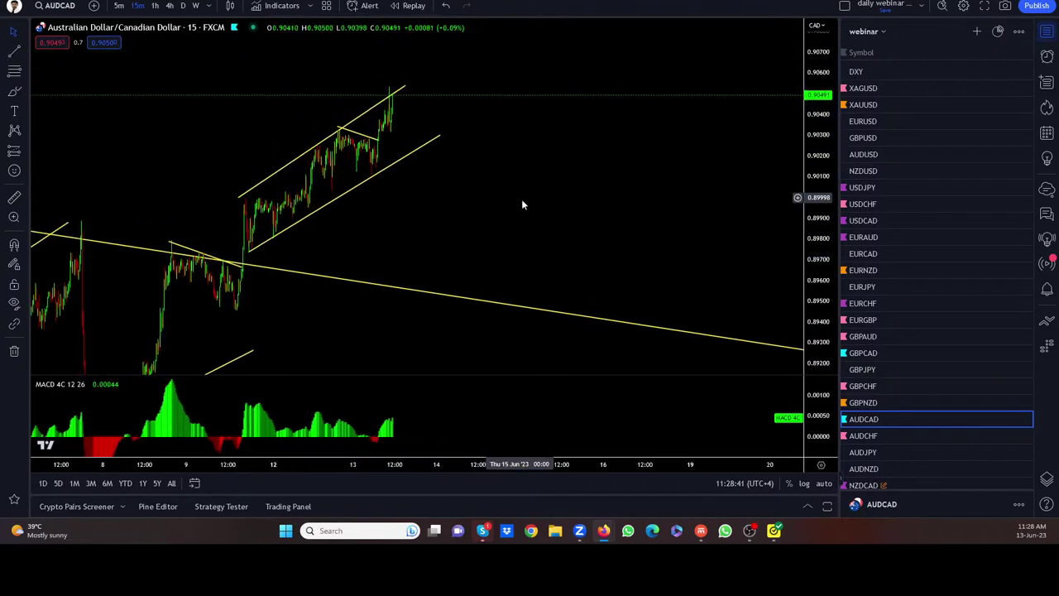
On the 1-hour AUDCAD chart, sketch a freehand drop from the latest high through the channel to about 0.882, and clear it
{"action": "left_click", "coordinate": [155, 5]}
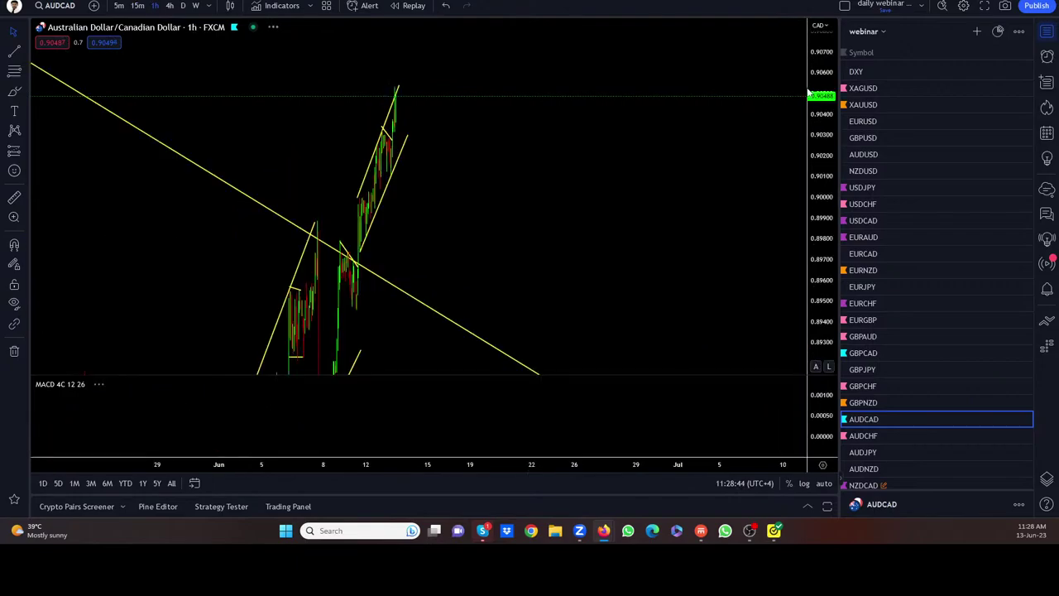
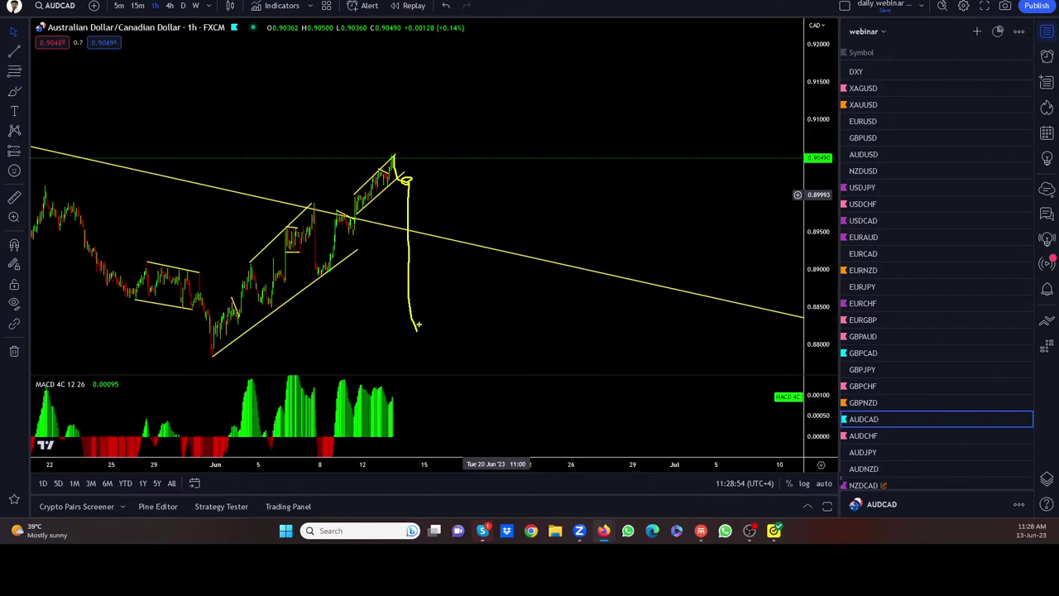
{"action": "key", "text": "ctrl+z"}
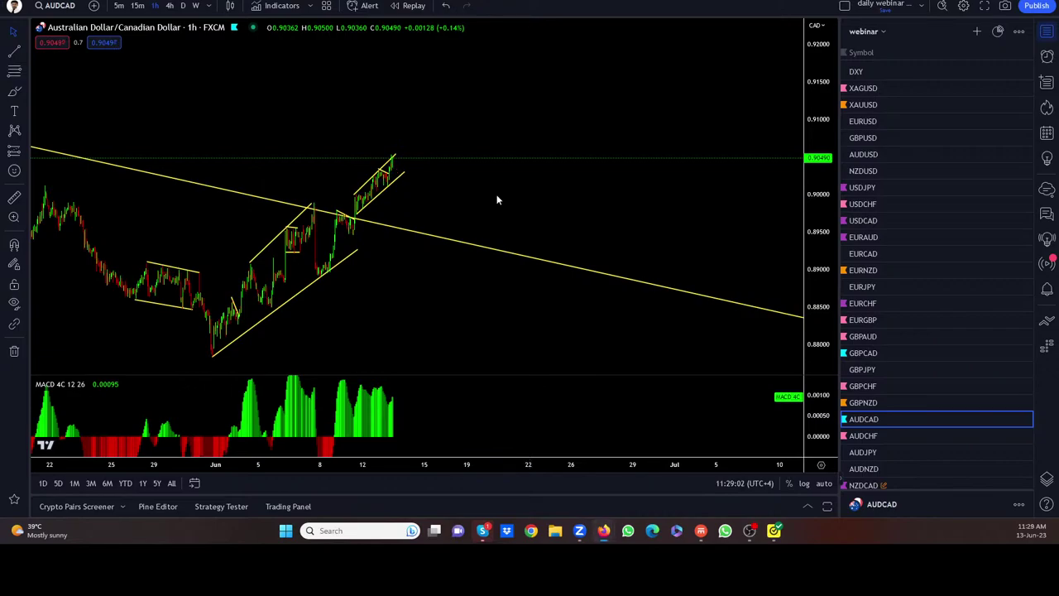
On the 15-minute AUDCAD chart, sketch a freehand consolidation at the channel's top with lines above and below it, and clear the sketches
{"action": "left_click", "coordinate": [138, 6]}
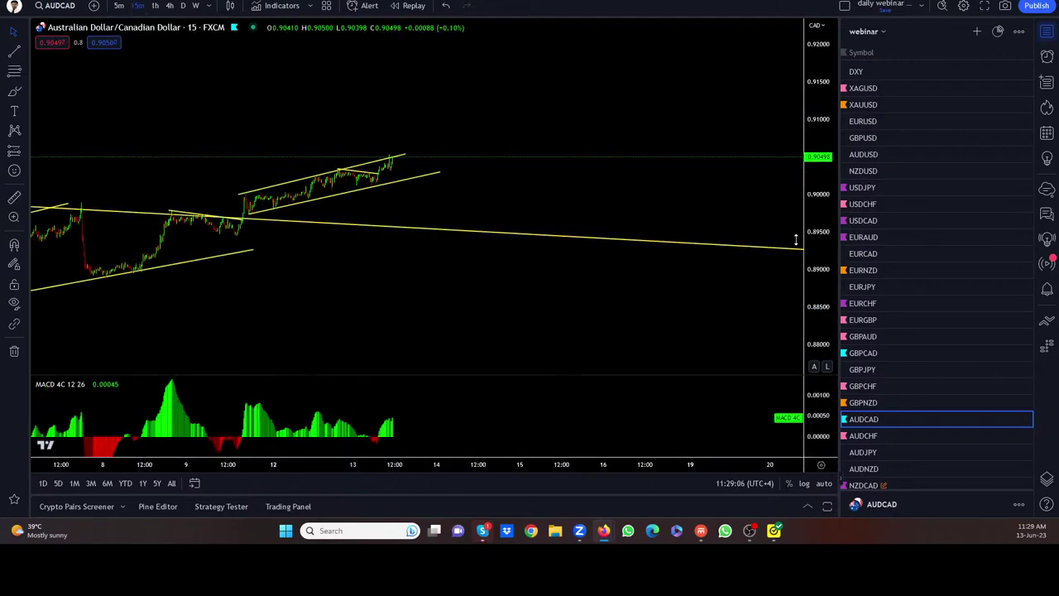
{"action": "left_click_drag", "start_coordinate": [557, 161], "coordinate": [629, 201]}
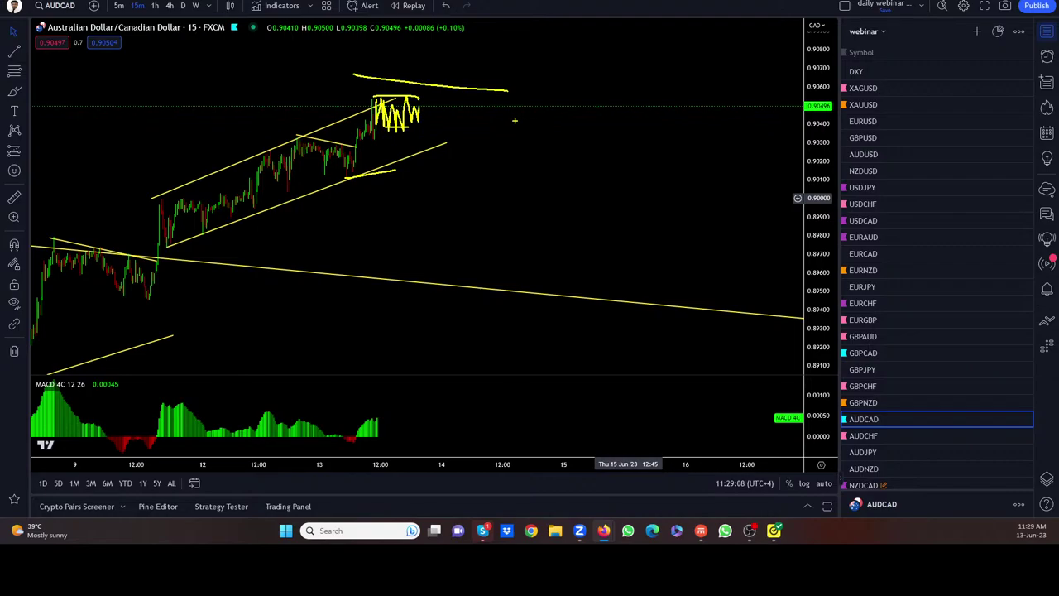
{"action": "key", "text": "ctrl+z"}
{"action": "scroll", "coordinate": [464, 182], "scroll_direction": "up", "scroll_amount": 4}
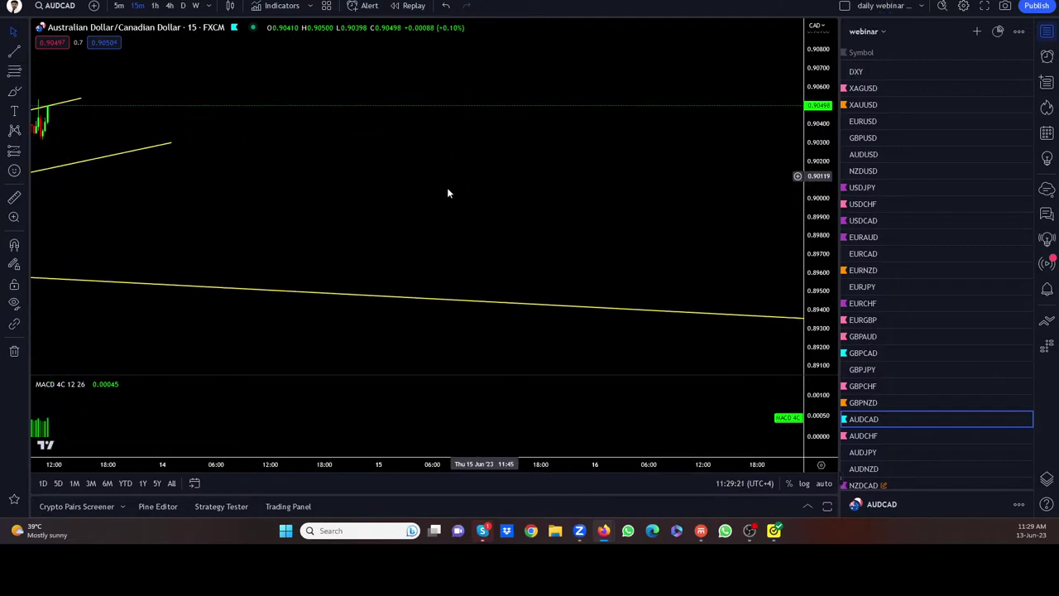
{"action": "key", "text": "alt+r"}
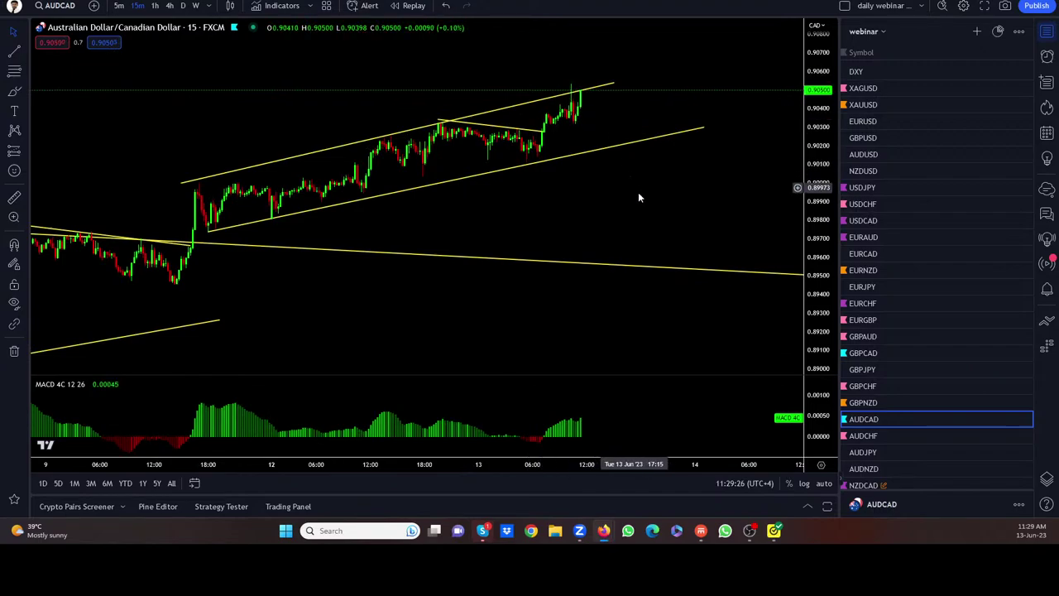
{"action": "scroll", "coordinate": [655, 204], "scroll_direction": "down", "scroll_amount": 2}
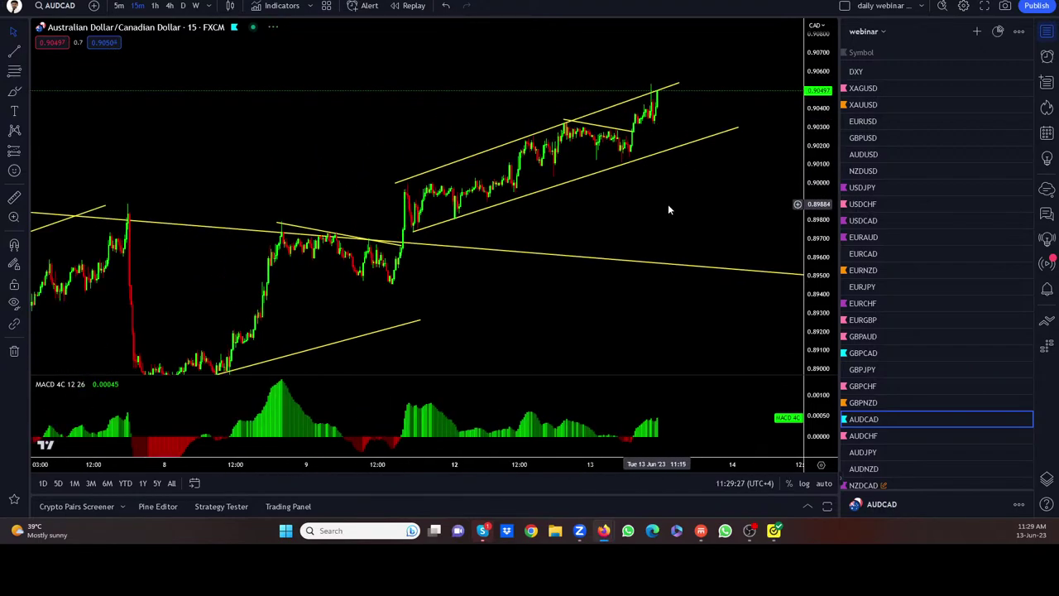
{"action": "scroll", "coordinate": [668, 209], "scroll_direction": "right", "scroll_amount": 3}
Open the AUDCHF chart and draw a falling trend line over its latest highs, from about 0.61463 to 0.61376
{"action": "scroll", "coordinate": [867, 334], "scroll_direction": "down", "scroll_amount": 1}
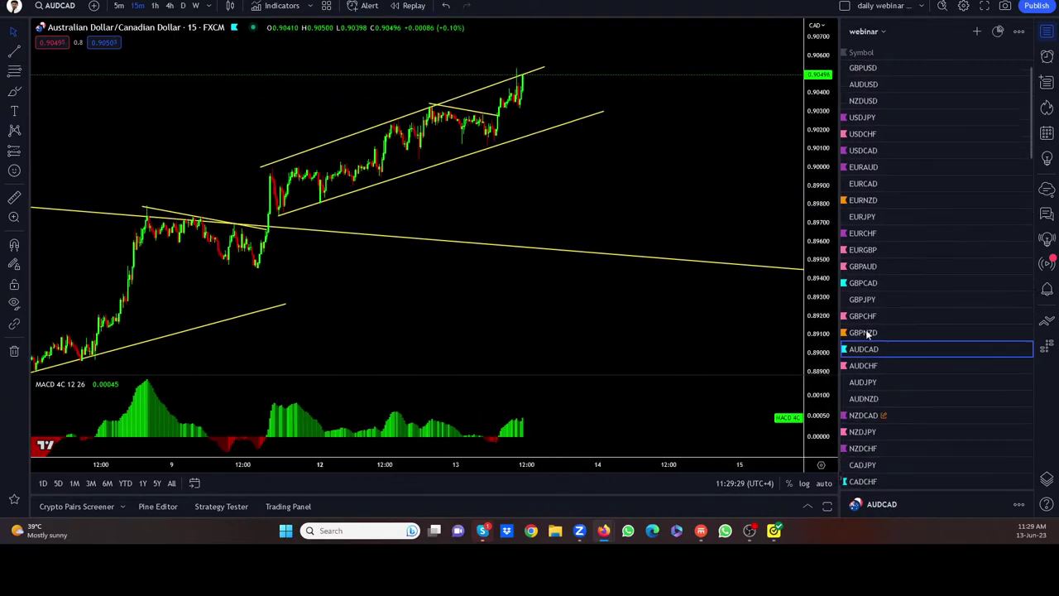
{"action": "scroll", "coordinate": [867, 333], "scroll_direction": "down", "scroll_amount": 1}
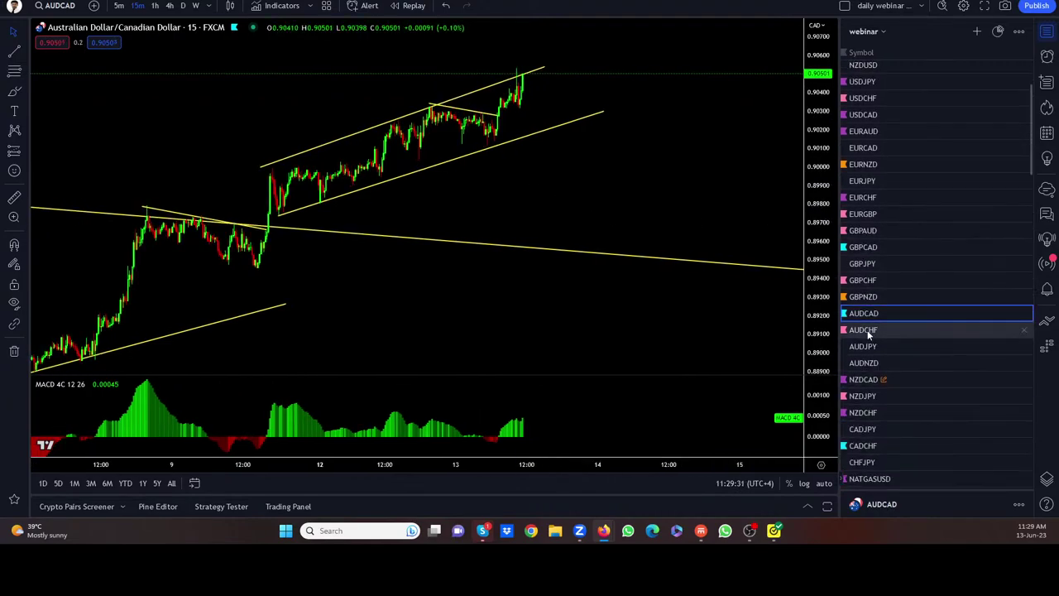
{"action": "left_click", "coordinate": [867, 330]}
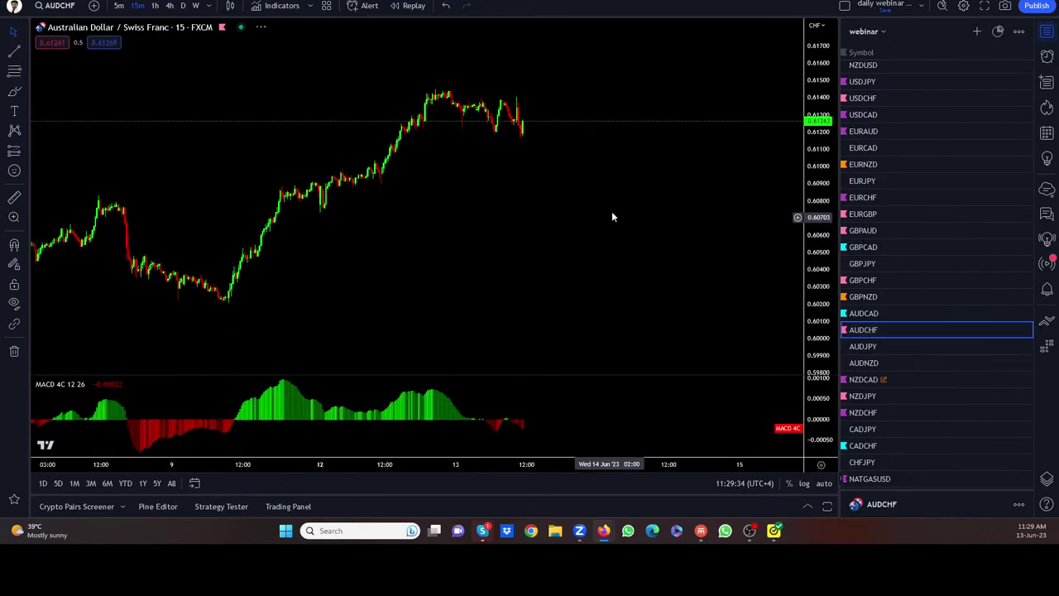
{"action": "scroll", "coordinate": [611, 211], "scroll_direction": "down", "scroll_amount": 3}
{"action": "left_click", "coordinate": [14, 50]}
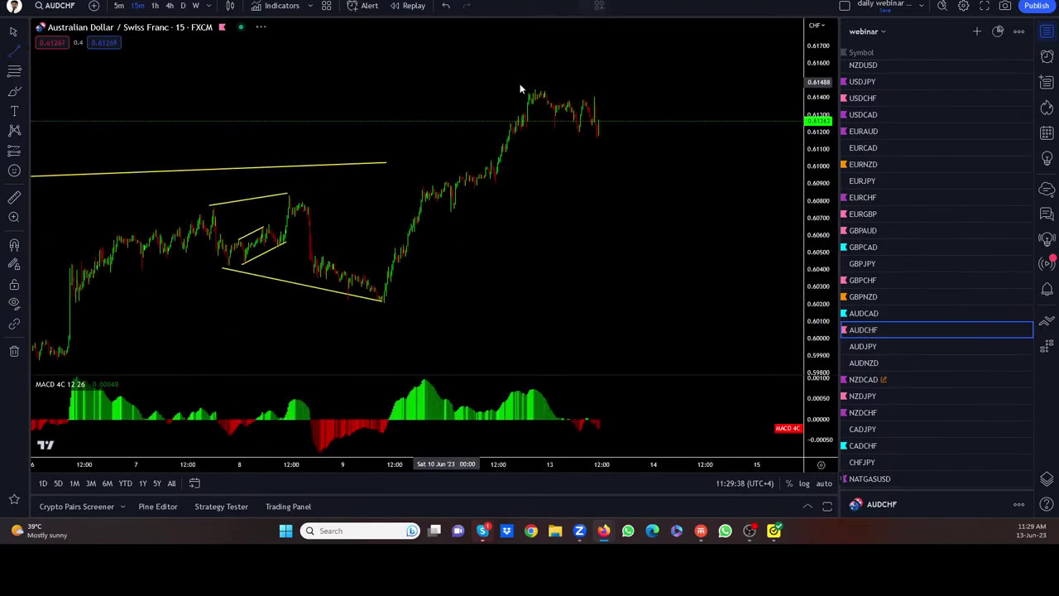
{"action": "left_click", "coordinate": [534, 87]}
{"action": "left_click", "coordinate": [627, 101]}
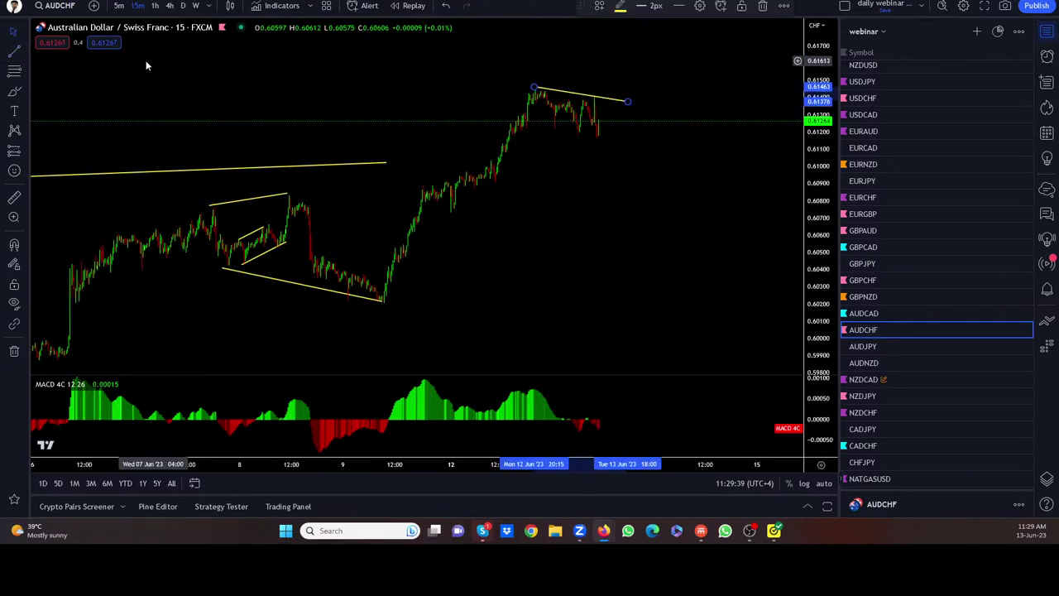
Place a horizontal ray at about 0.61418, at the most recent AUDCHF swing high
{"action": "left_click", "coordinate": [25, 54]}
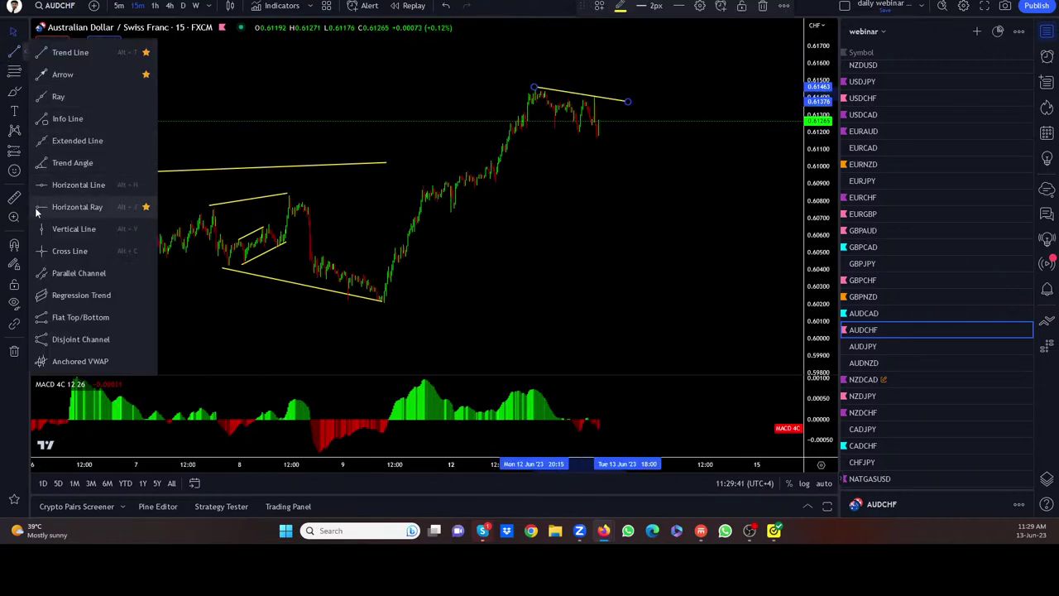
{"action": "left_click", "coordinate": [76, 206]}
{"action": "left_click", "coordinate": [590, 96]}
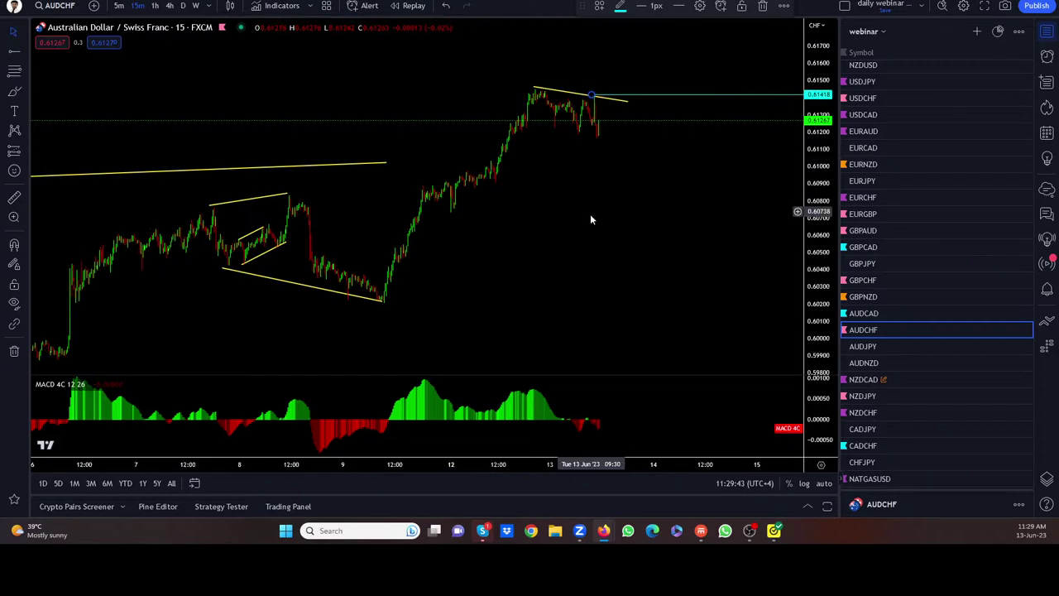
Switch AUDCHF to the 1-hour timeframe and raise the upper channel line's end to about 0.61816 on 14 June
{"action": "scroll", "coordinate": [582, 203], "scroll_direction": "down", "scroll_amount": 5}
{"action": "left_click_drag", "start_coordinate": [366, 217], "coordinate": [361, 154]}
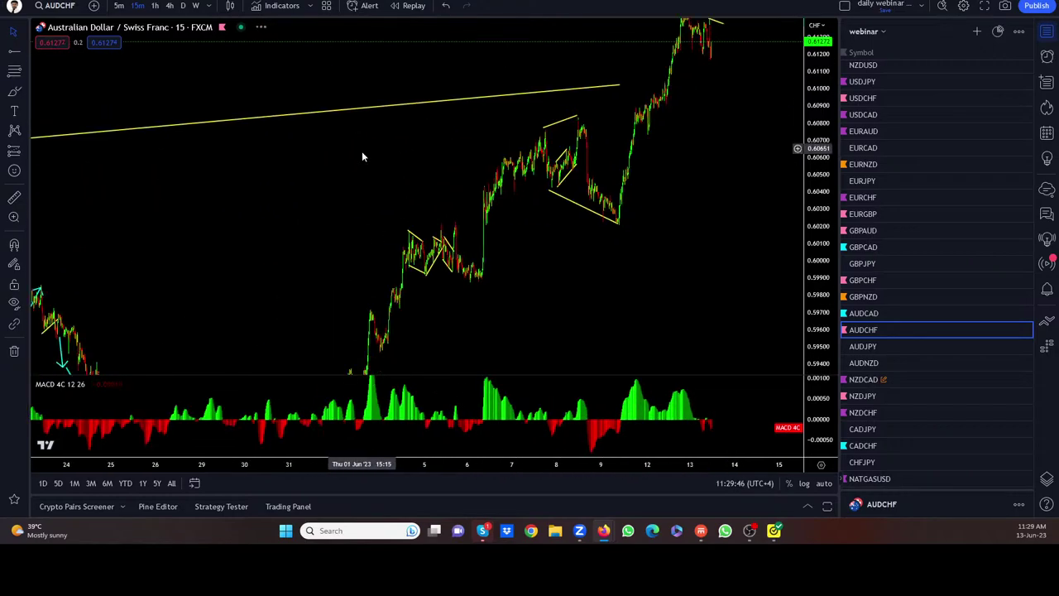
{"action": "left_click", "coordinate": [155, 5]}
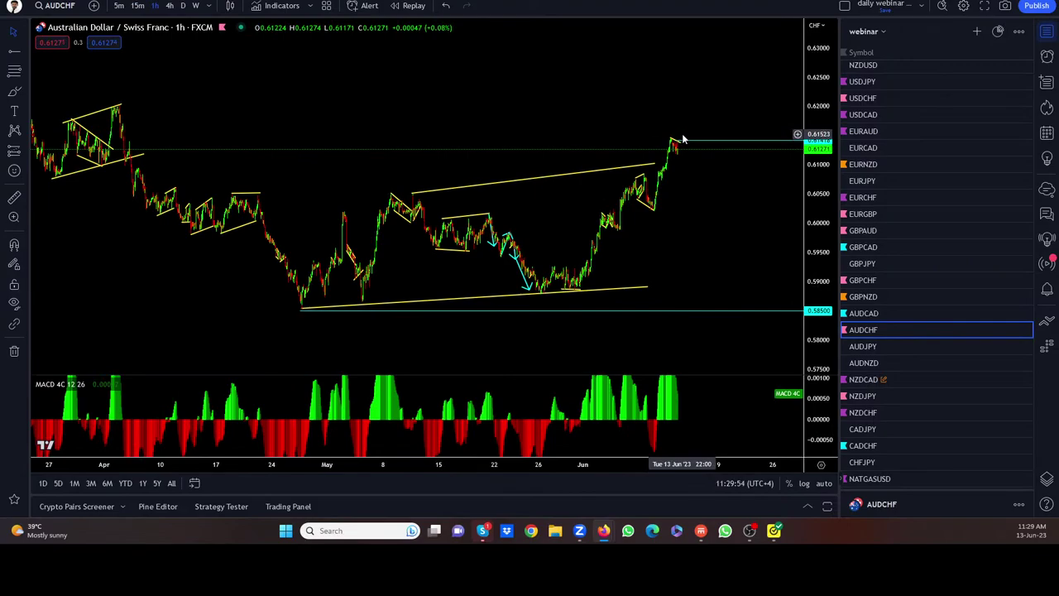
{"action": "scroll", "coordinate": [619, 217], "scroll_direction": "right", "scroll_amount": 3}
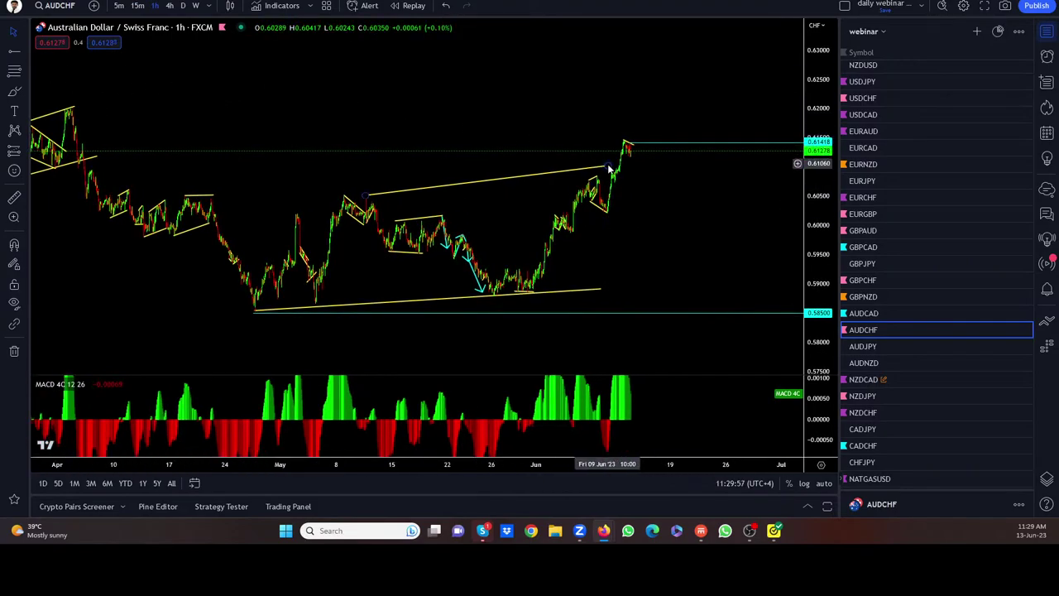
{"action": "left_click_drag", "start_coordinate": [607, 168], "coordinate": [639, 120]}
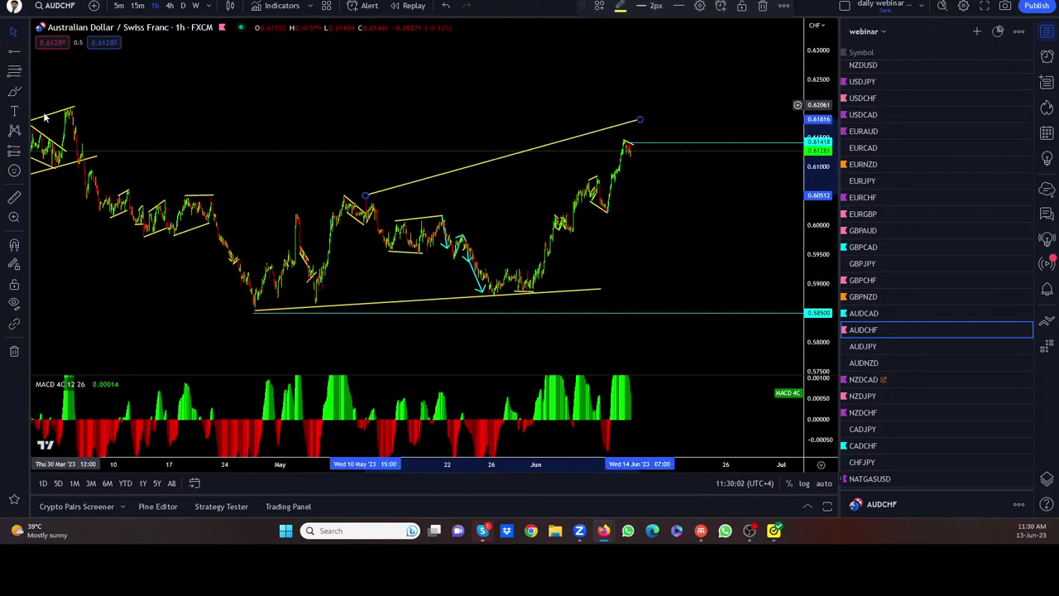
Draw an arrow along AUDCHF's last upswing, move it to the latest low at about 0.61117, and shorten its tip to about 0.61929
{"action": "left_click", "coordinate": [27, 50]}
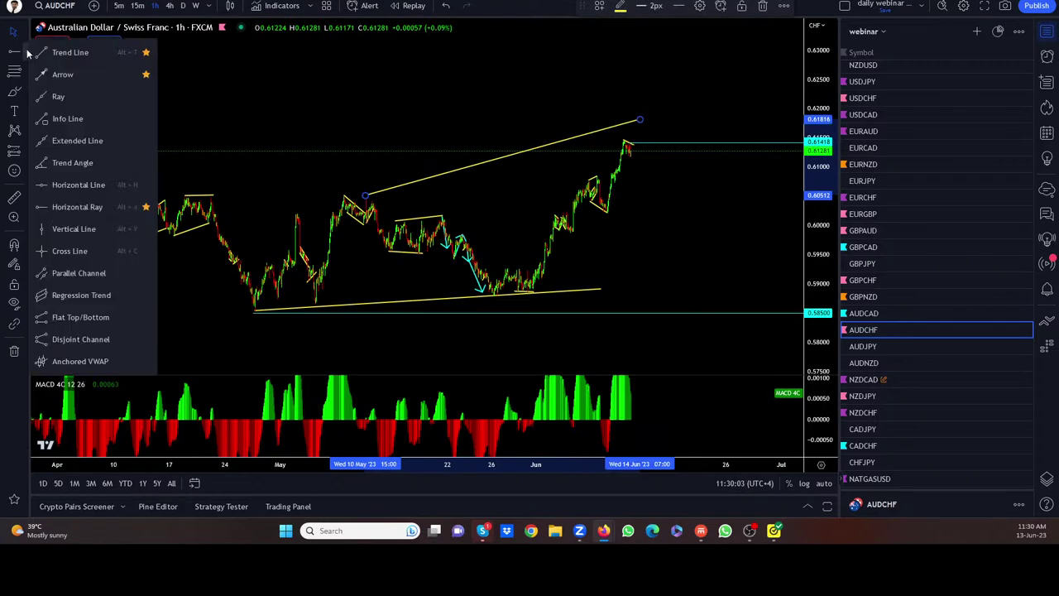
{"action": "left_click", "coordinate": [74, 76]}
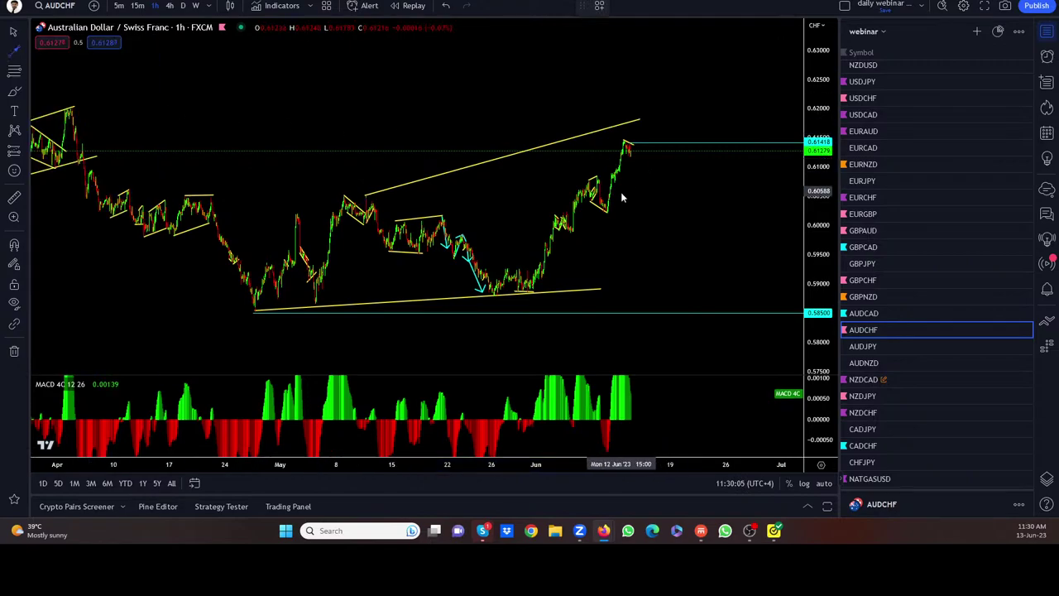
{"action": "left_click", "coordinate": [607, 211]}
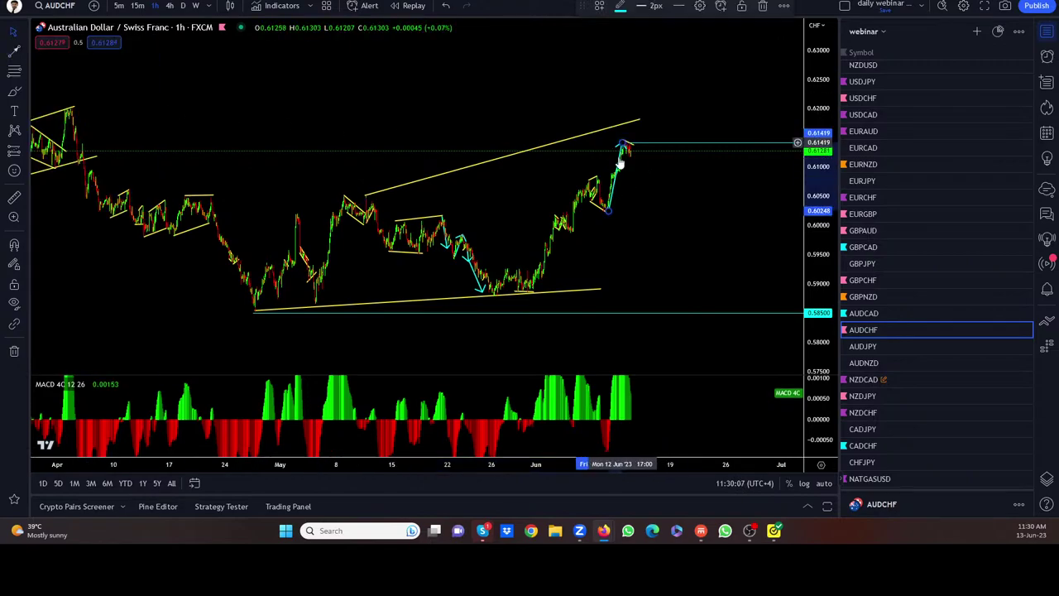
{"action": "left_click", "coordinate": [629, 162]}
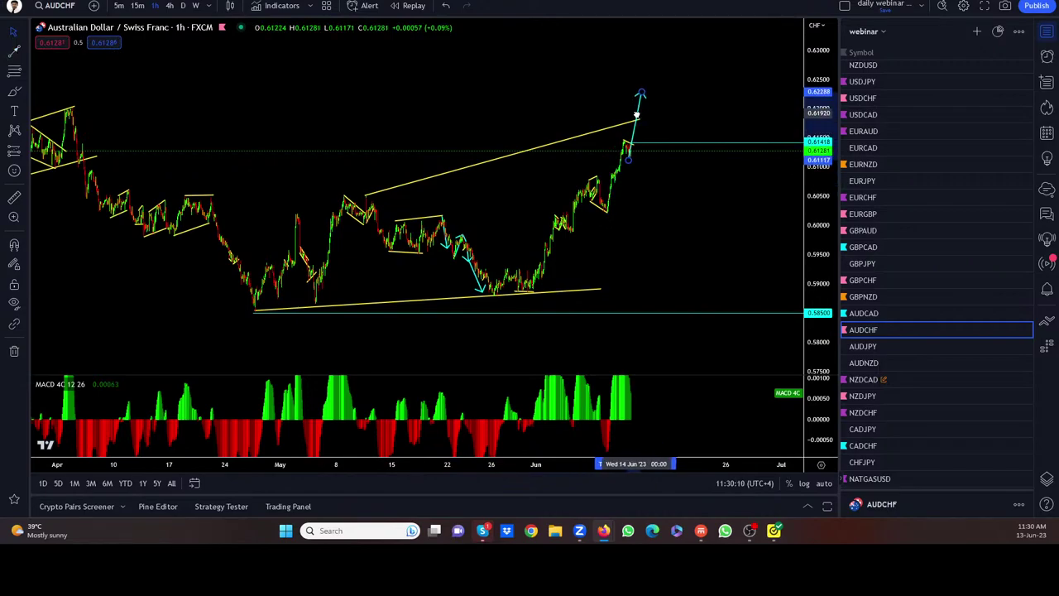
{"action": "double_click", "coordinate": [639, 115]}
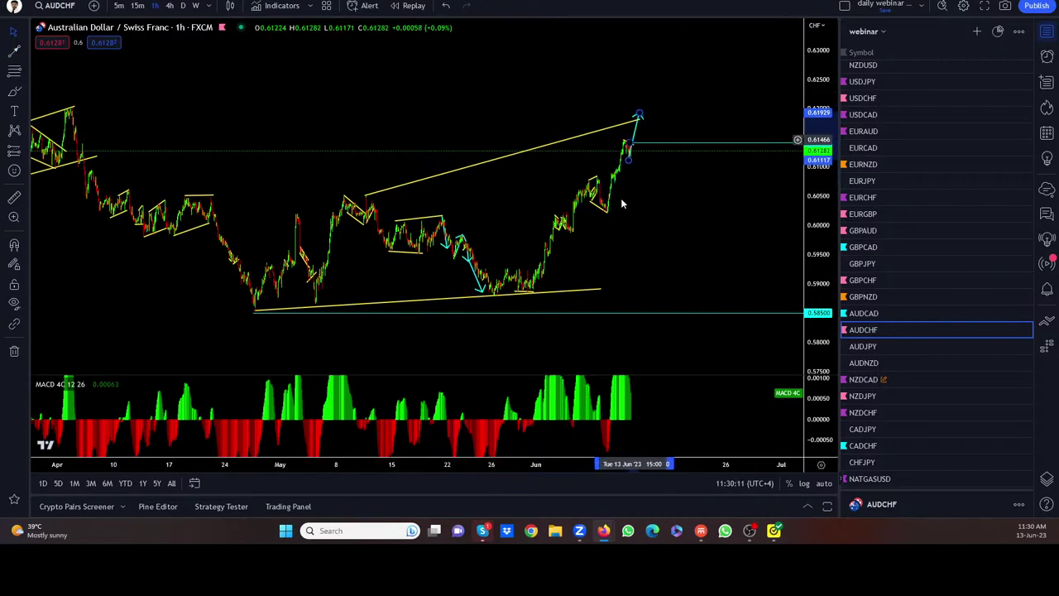
Shift the rising arrow's start to just below the latest AUDCHF candle, at about 0.61129
{"action": "scroll", "coordinate": [640, 205], "scroll_direction": "up", "scroll_amount": 5}
{"action": "scroll", "coordinate": [756, 207], "scroll_direction": "left", "scroll_amount": 2}
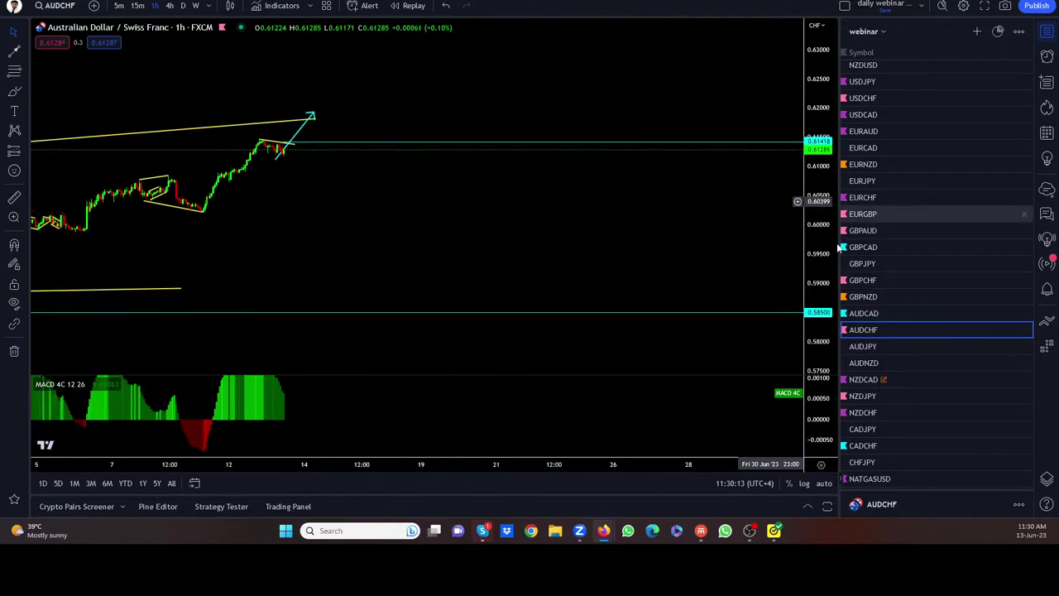
{"action": "scroll", "coordinate": [633, 232], "scroll_direction": "left", "scroll_amount": 6}
{"action": "scroll", "coordinate": [634, 233], "scroll_direction": "up", "scroll_amount": 2}
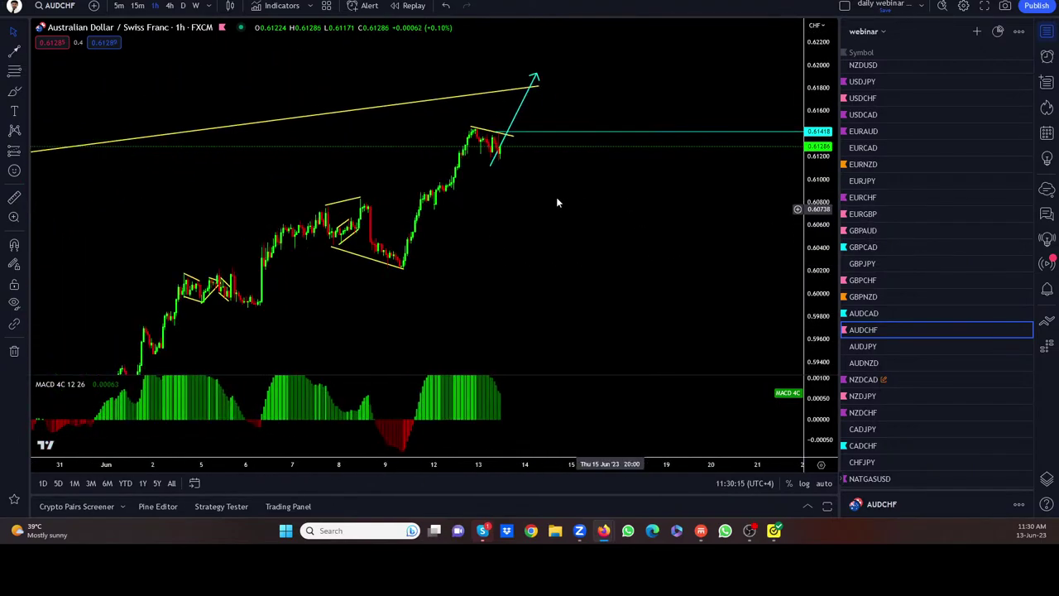
{"action": "left_click", "coordinate": [509, 168]}
{"action": "left_click_drag", "start_coordinate": [508, 168], "coordinate": [502, 163]}
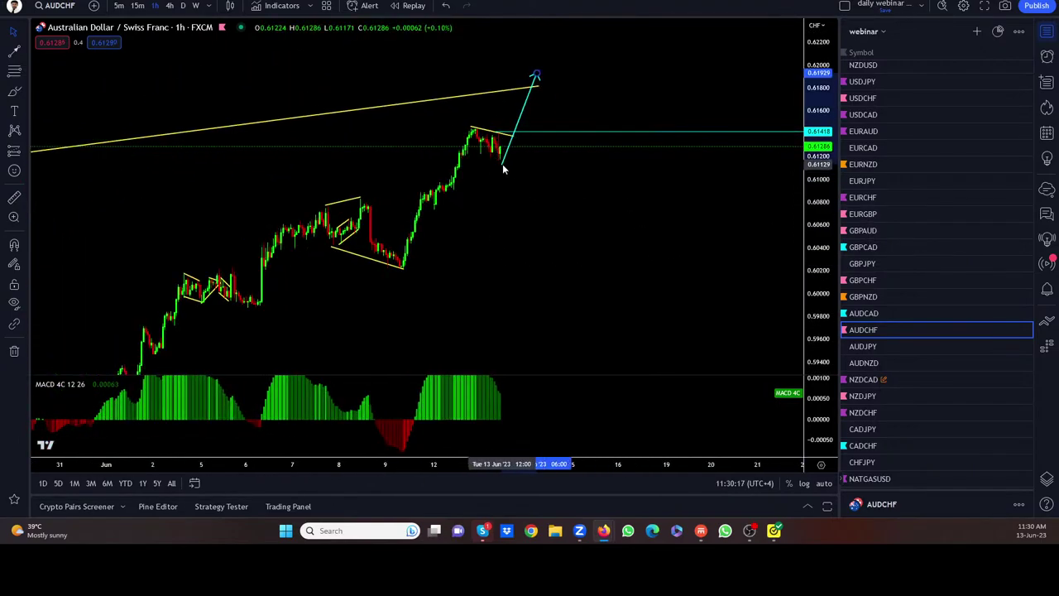
{"action": "left_click", "coordinate": [536, 200]}
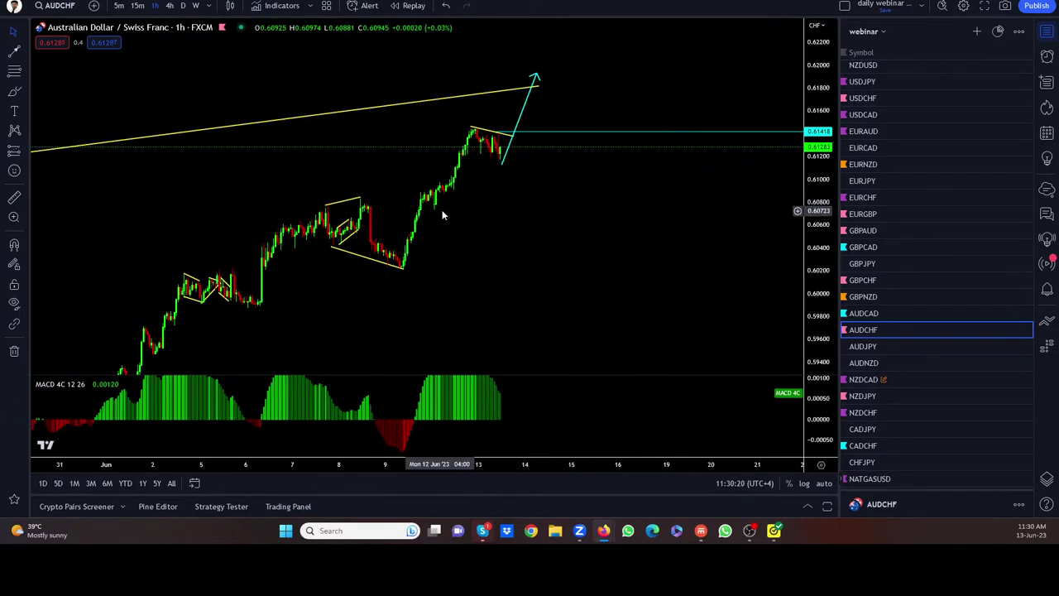
{"action": "scroll", "coordinate": [524, 235], "scroll_direction": "up", "scroll_amount": 2}
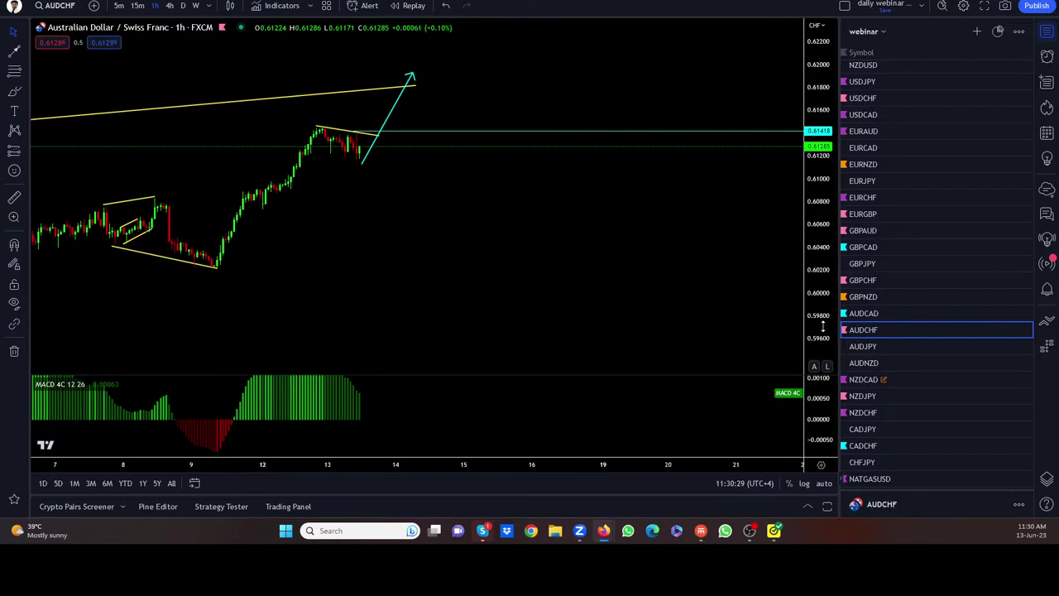
Flag AUDCHF purple in the watchlist, and on the AUDJPY chart move the falling arrow's start to about 94.392
{"action": "mouse_move", "coordinate": [845, 331]}
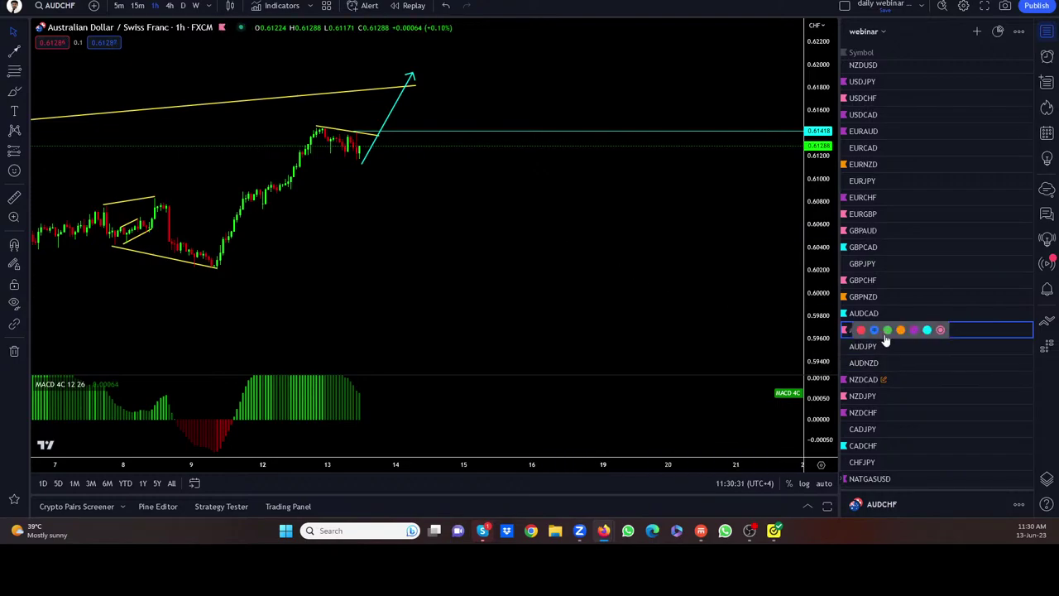
{"action": "left_click", "coordinate": [867, 348]}
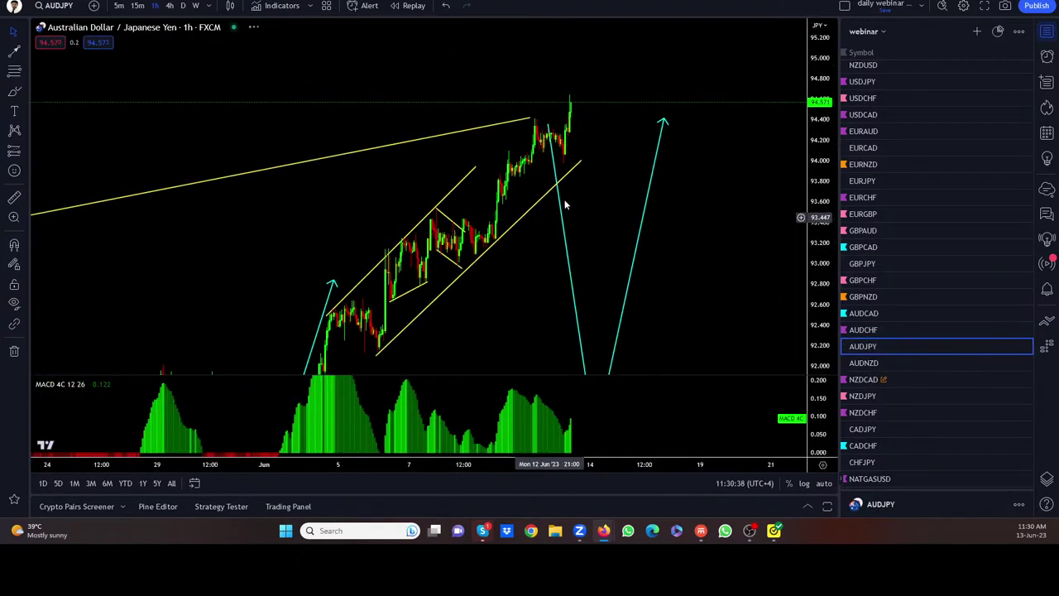
{"action": "left_click_drag", "start_coordinate": [550, 128], "coordinate": [622, 122]}
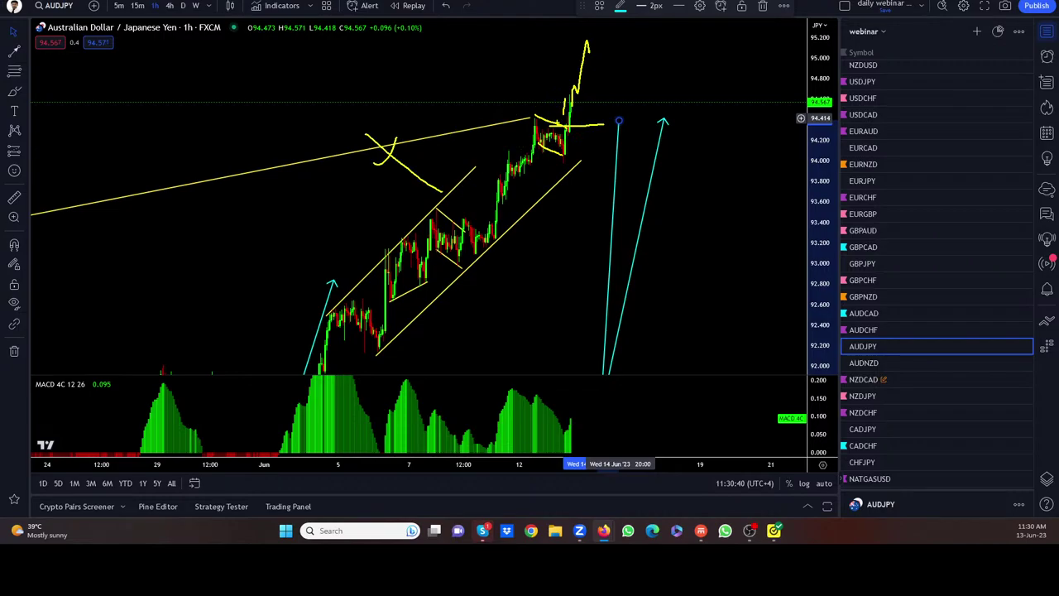
Sketch and clear a freehand scenario at AUDJPY's latest candles, and switch the chart to the 4-hour timeframe
{"action": "left_click_drag", "start_coordinate": [576, 91], "coordinate": [608, 302]}
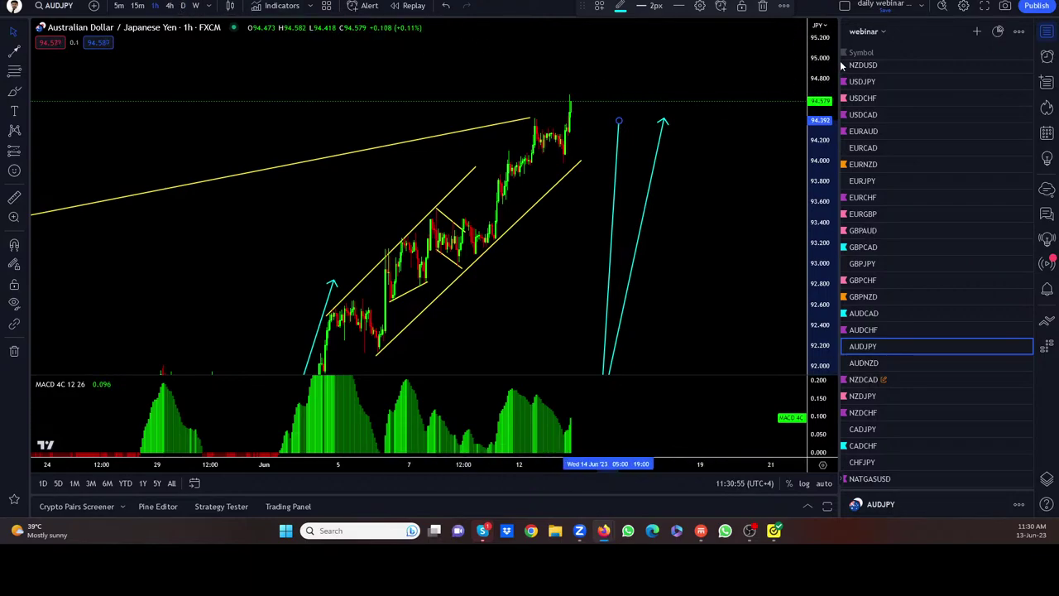
{"action": "left_click", "coordinate": [169, 6]}
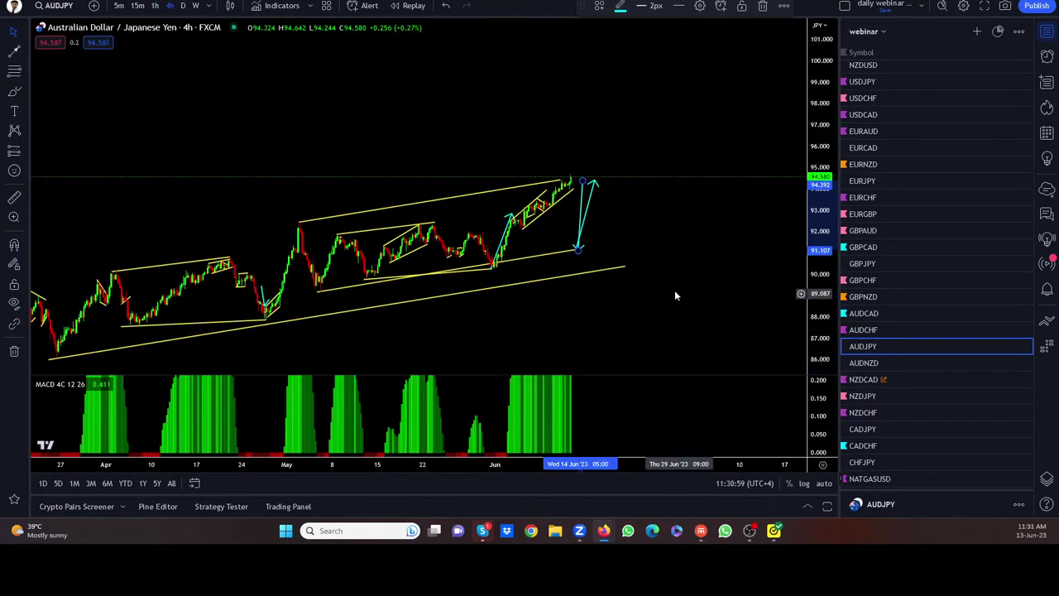
{"action": "scroll", "coordinate": [776, 174], "scroll_direction": "down", "scroll_amount": 5}
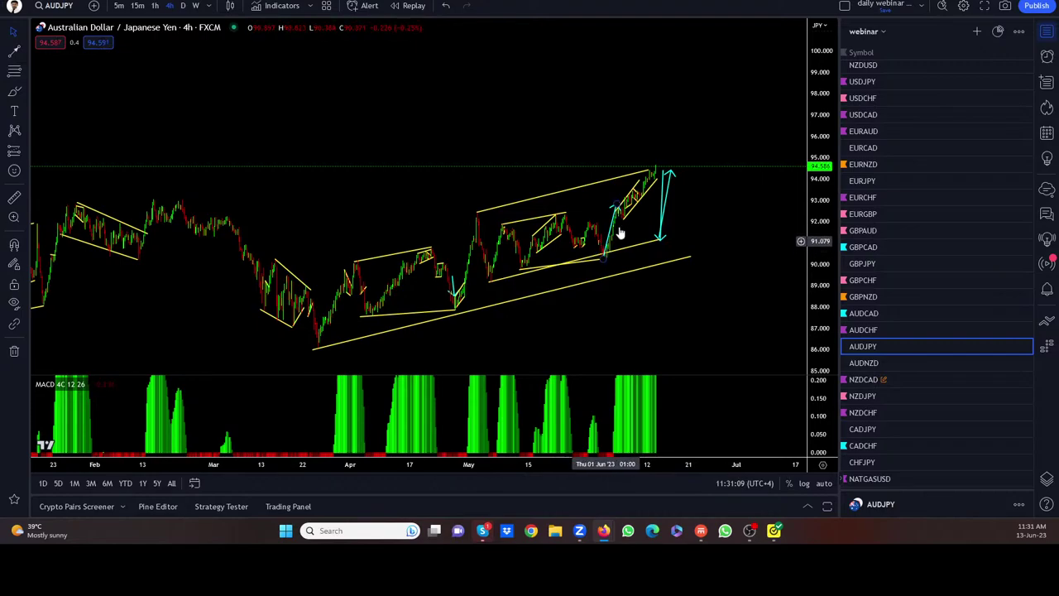
Open the AUDNZD chart, sketch a freehand pause and drop from the latest high to about 1.056, and clear the sketch
{"action": "scroll", "coordinate": [889, 376], "scroll_direction": "down", "scroll_amount": 2}
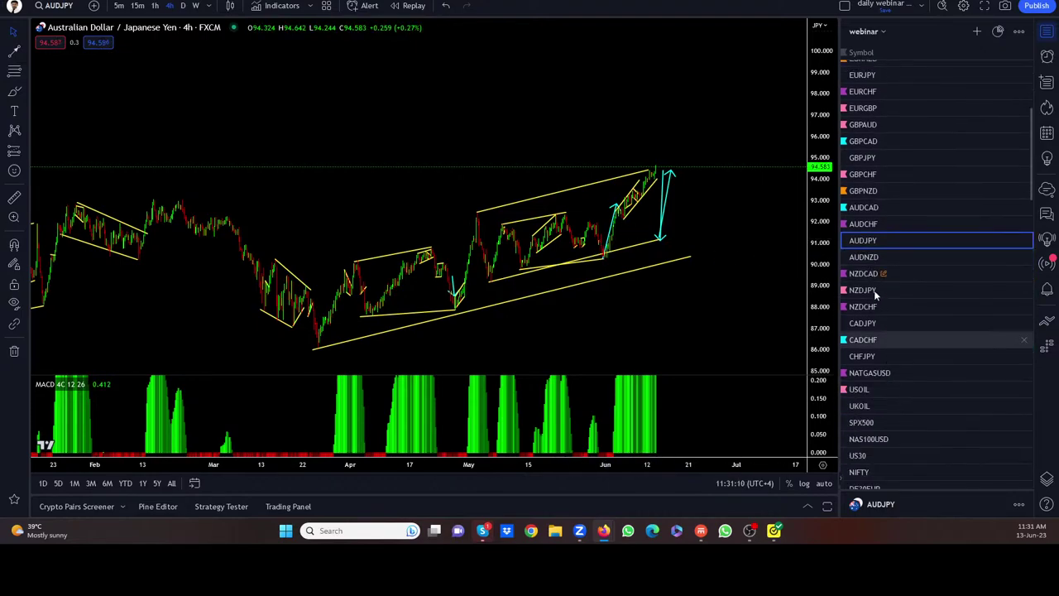
{"action": "left_click", "coordinate": [874, 258]}
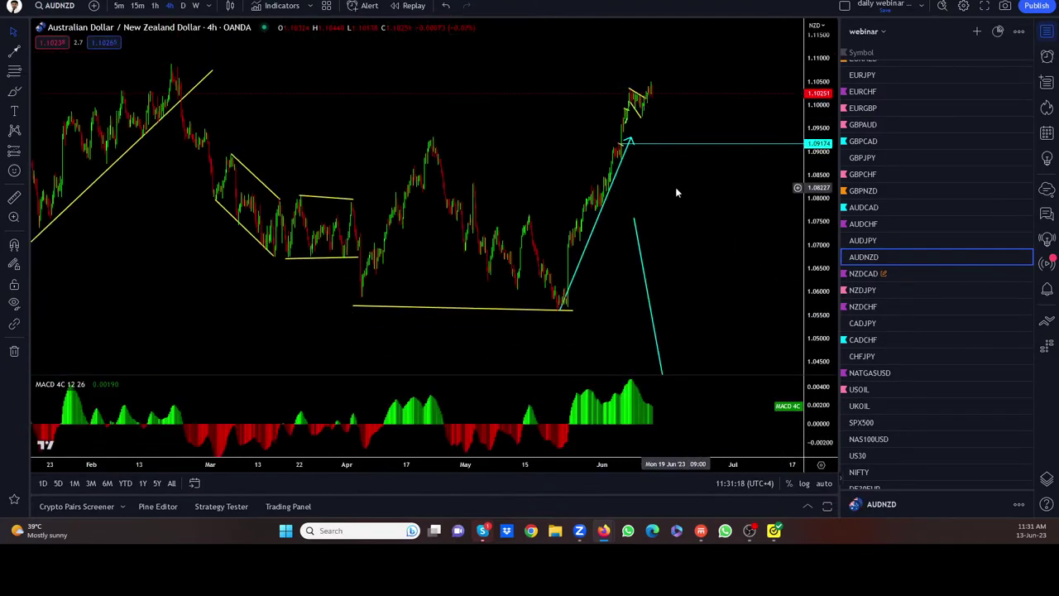
{"action": "scroll", "coordinate": [677, 187], "scroll_direction": "up", "scroll_amount": 3}
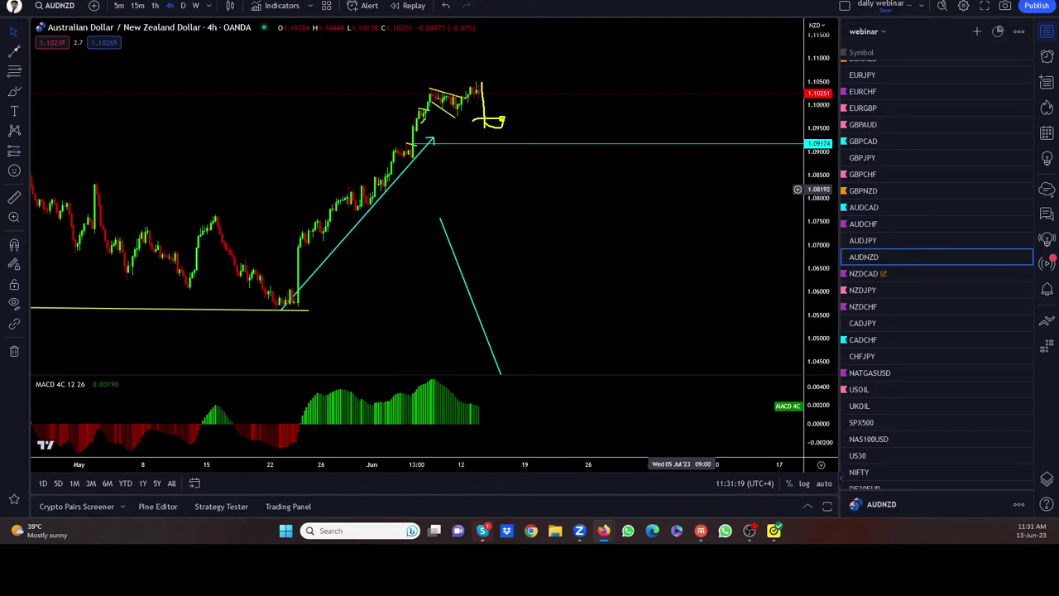
{"action": "left_click_drag", "start_coordinate": [504, 124], "coordinate": [528, 311]}
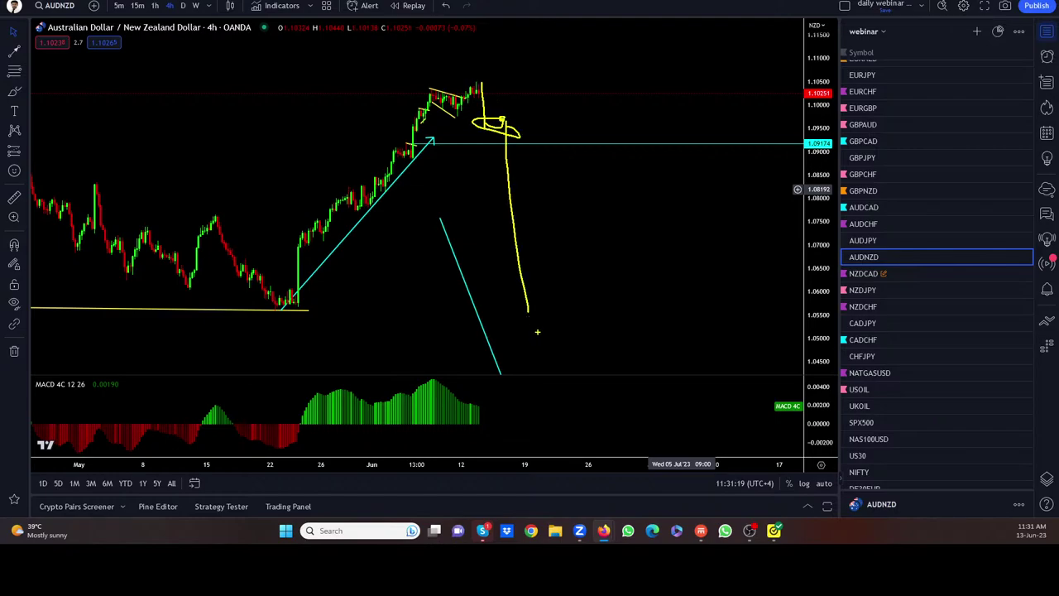
{"action": "key", "text": "ctrl+z"}
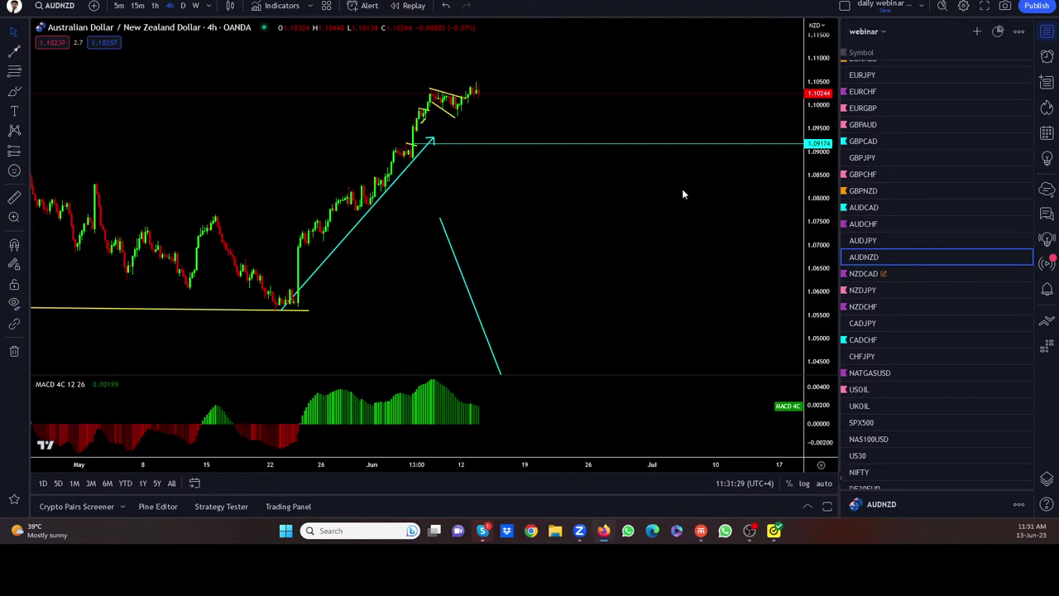
Flag AUDNZD pink in the watchlist and open the NZDCAD chart on the 1-hour timeframe
{"action": "left_click", "coordinate": [844, 262]}
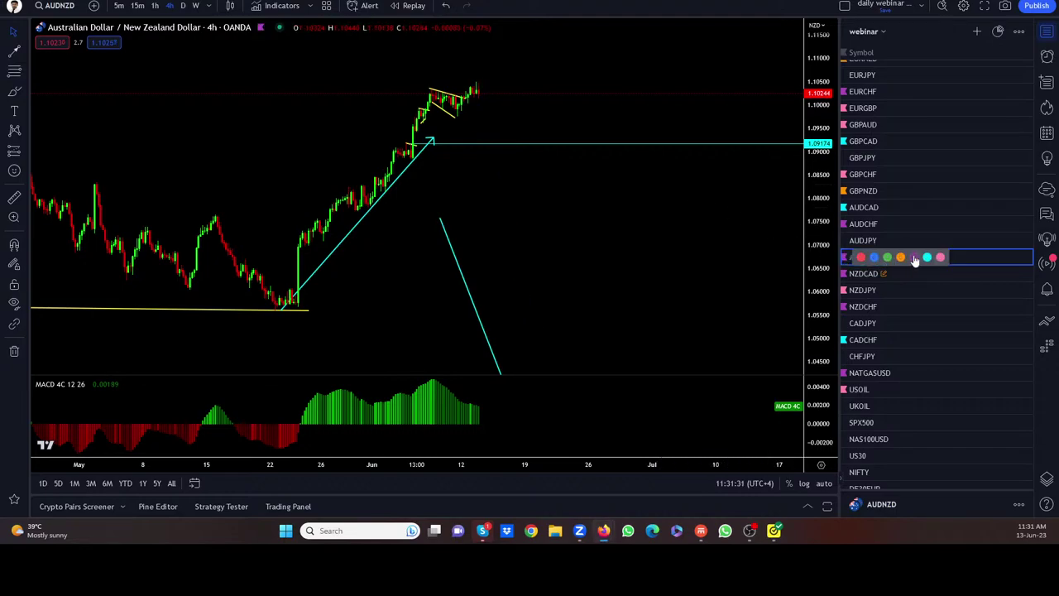
{"action": "left_click", "coordinate": [865, 273]}
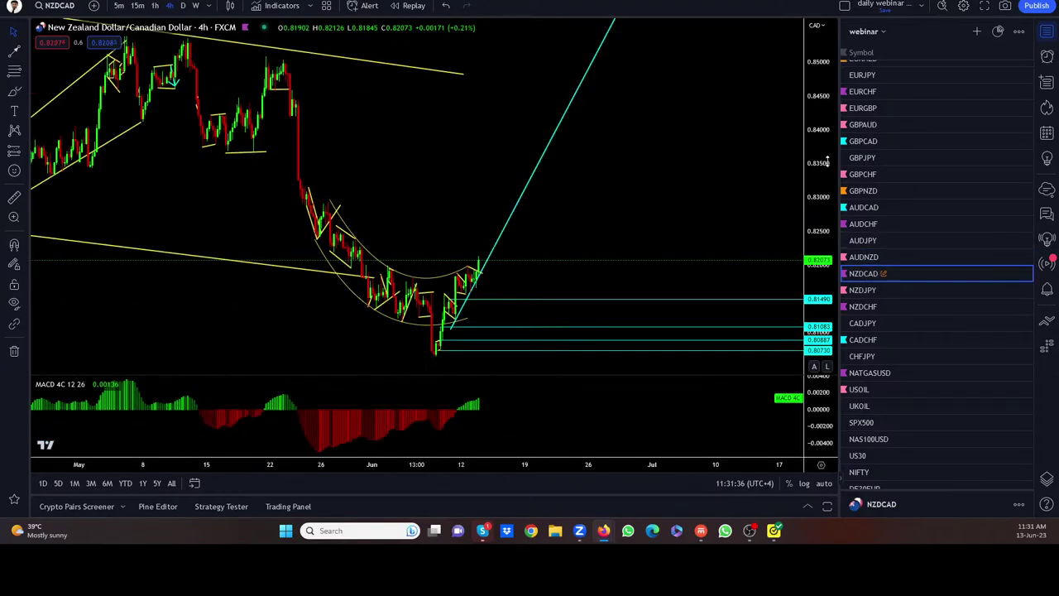
{"action": "scroll", "coordinate": [677, 189], "scroll_direction": "up", "scroll_amount": 2}
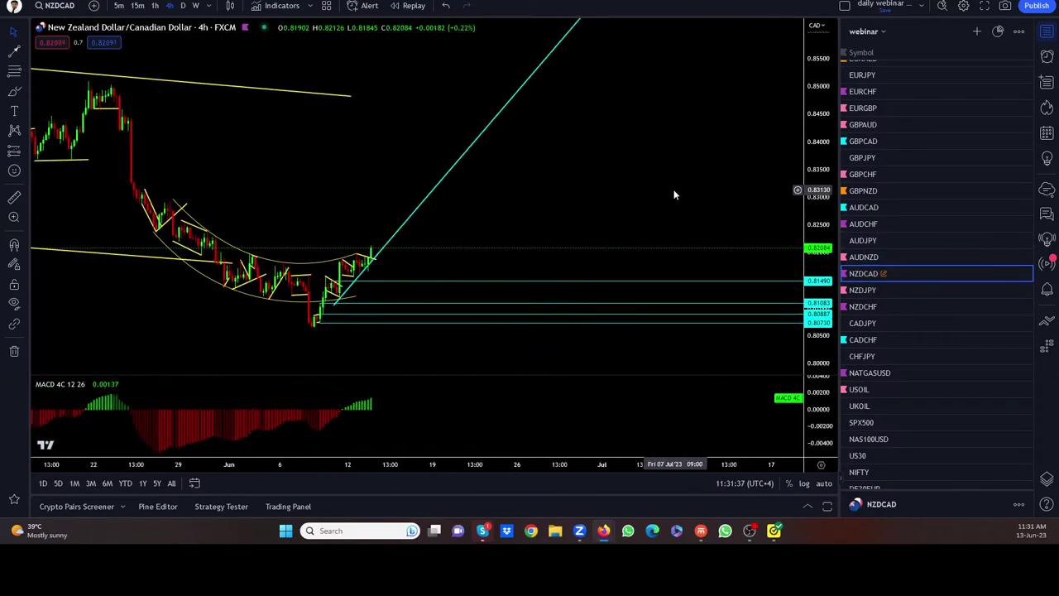
{"action": "left_click_drag", "start_coordinate": [661, 180], "coordinate": [733, 152]}
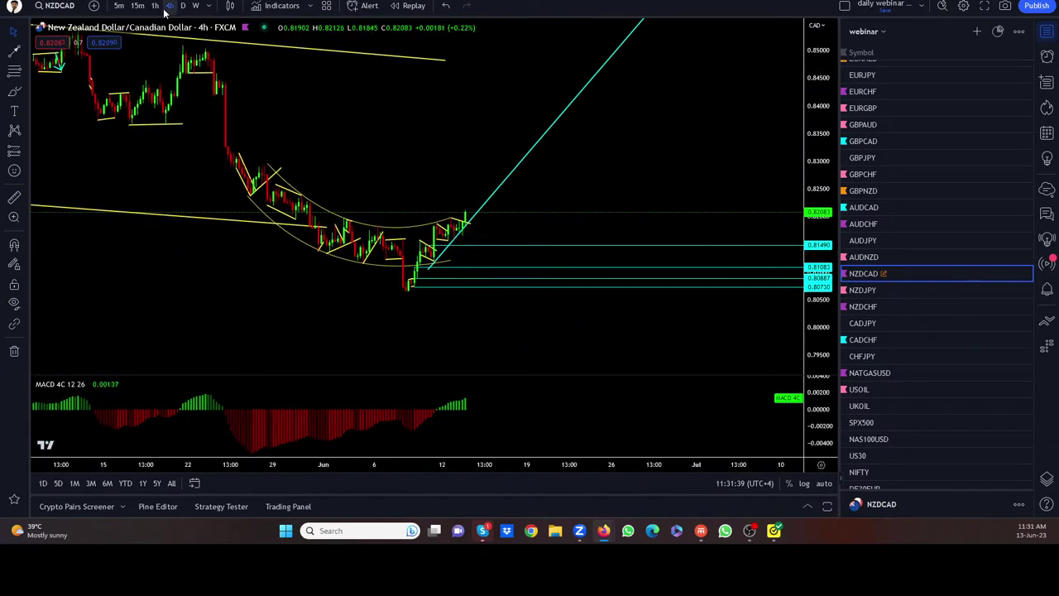
{"action": "type", "text": "1h"}
{"action": "key", "text": "Return"}
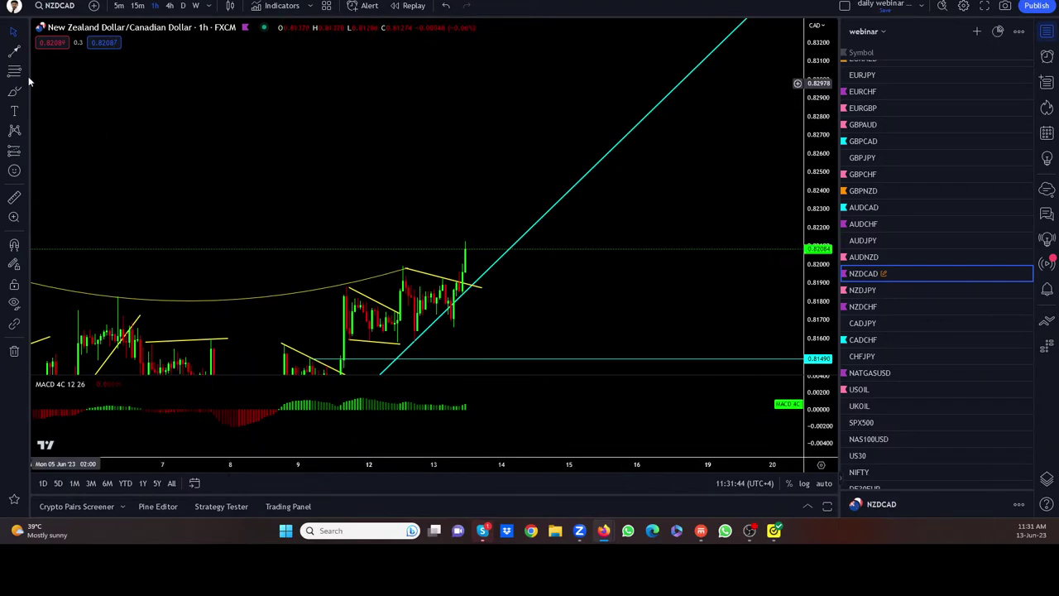
Place a horizontal ray at about 0.81937, at NZDCAD's swing high just before the latest breakout
{"action": "left_click", "coordinate": [26, 53]}
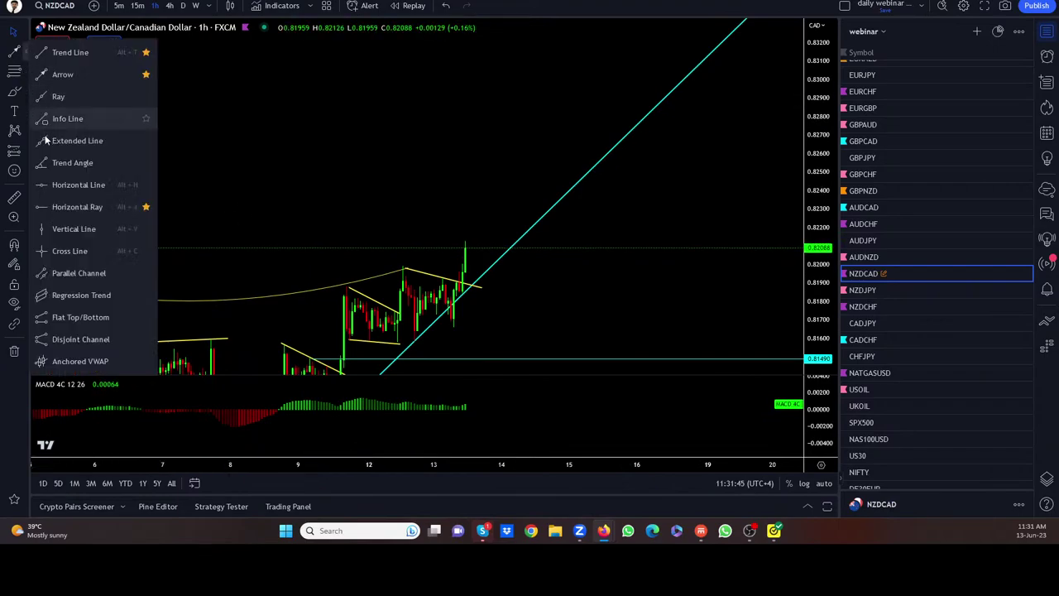
{"action": "left_click", "coordinate": [37, 210]}
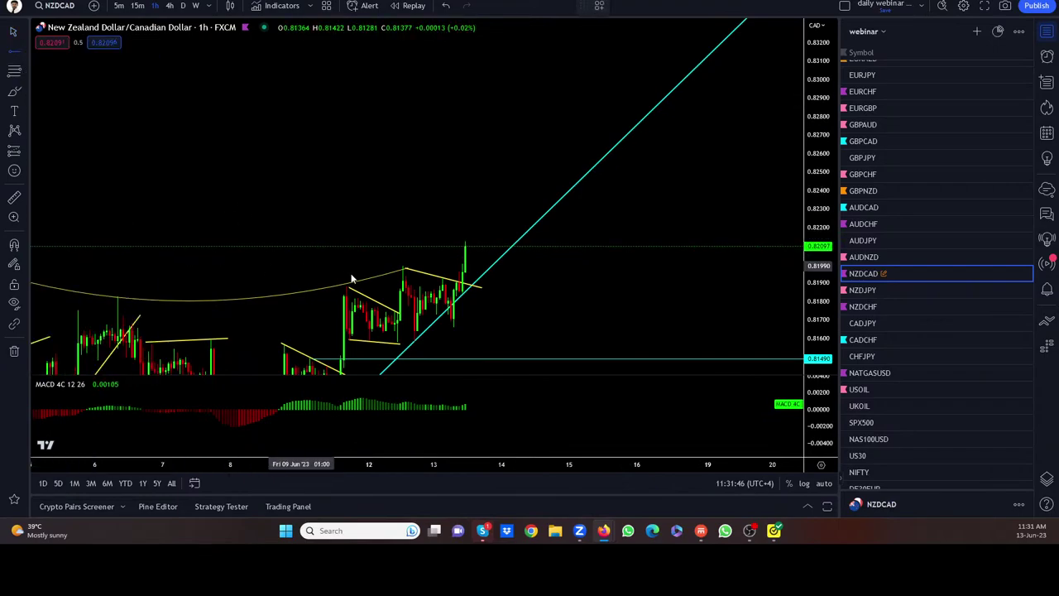
{"action": "left_click", "coordinate": [442, 275]}
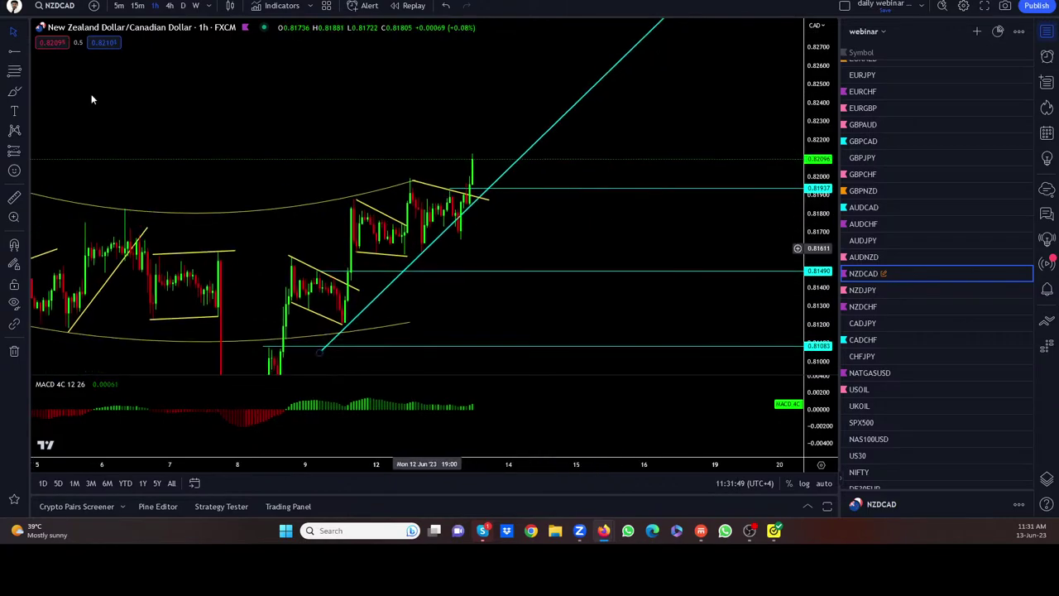
Draw a rising trend line under the latest NZDCAD consolidation lows, from about 0.8159 to 0.8165
{"action": "left_click", "coordinate": [26, 55]}
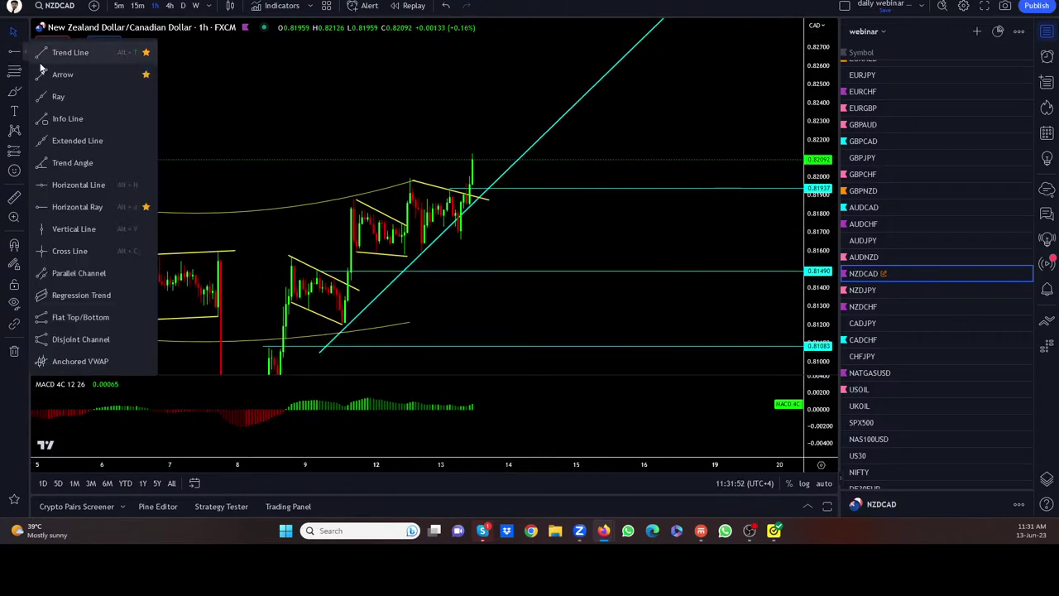
{"action": "left_click", "coordinate": [52, 53]}
{"action": "left_click_drag", "start_coordinate": [419, 256], "coordinate": [470, 241]}
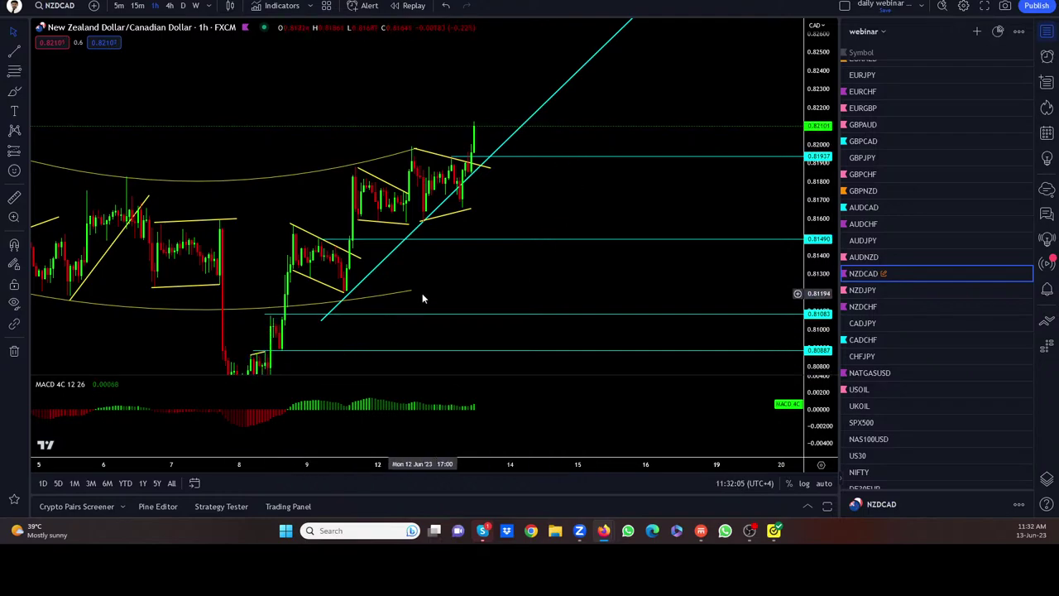
Examine NZDCAD's latest breakout against the wider price structure on the 4-hour timeframe, and return to the 1-hour timeframe
{"action": "left_click_drag", "start_coordinate": [300, 315], "coordinate": [305, 298]}
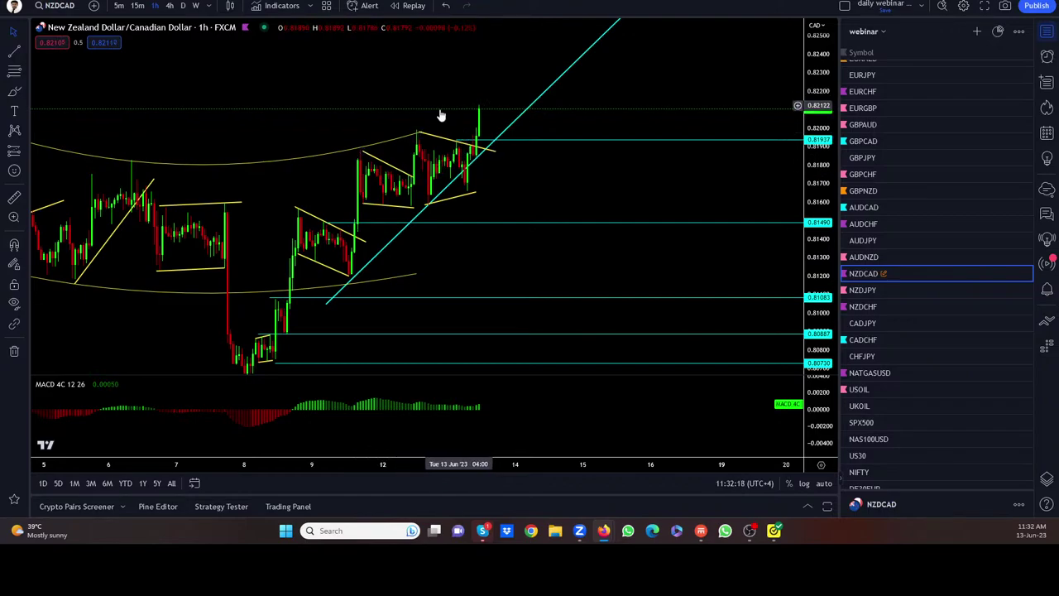
{"action": "left_click_drag", "start_coordinate": [313, 110], "coordinate": [319, 134]}
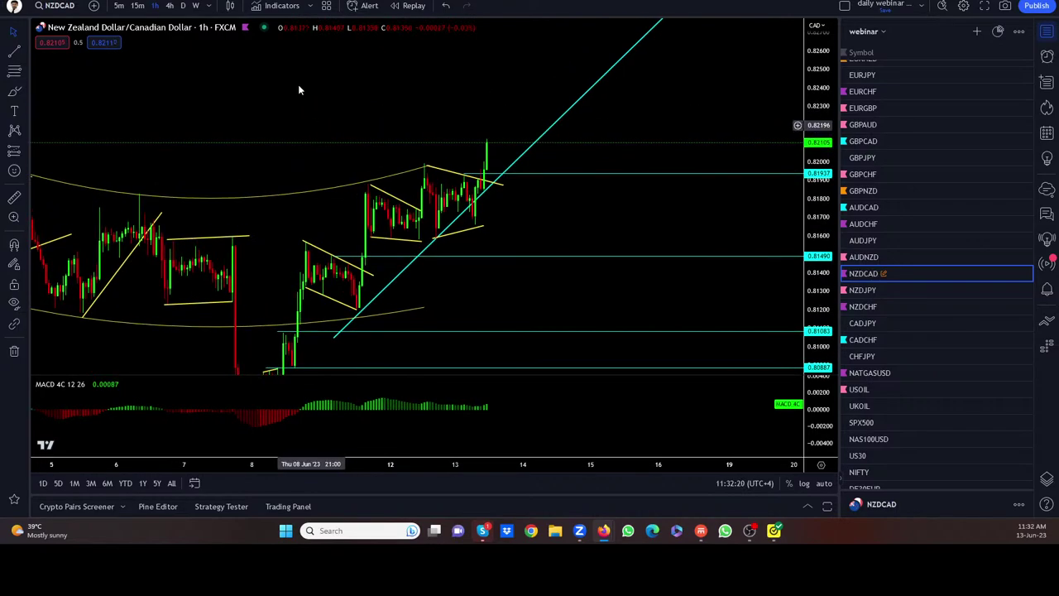
{"action": "key", "text": "4"}
{"action": "key", "text": "h"}
{"action": "key", "text": "Return"}
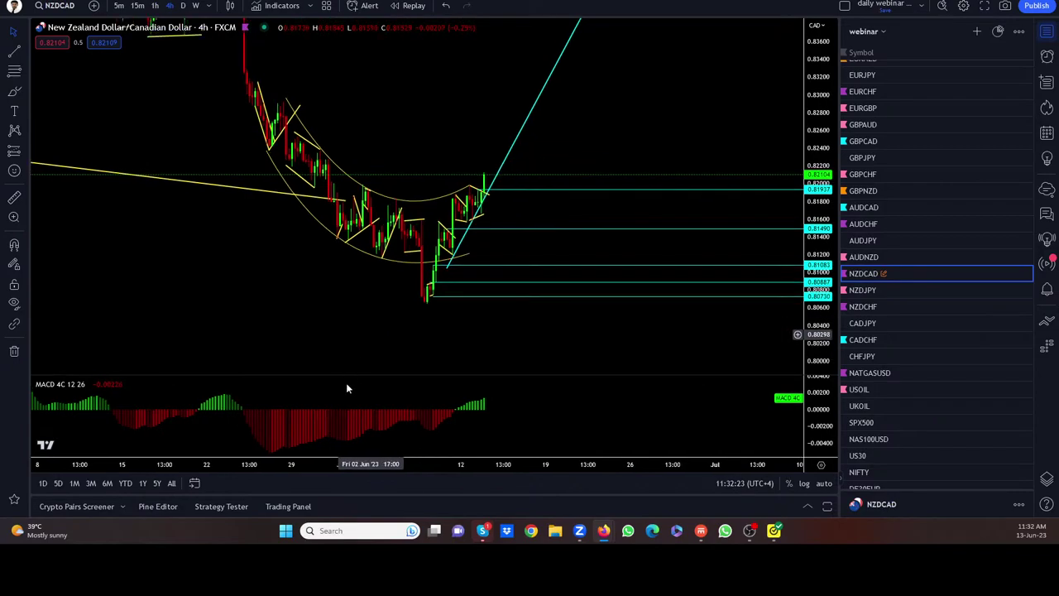
{"action": "left_click_drag", "start_coordinate": [734, 25], "coordinate": [714, 156]}
{"action": "scroll", "coordinate": [546, 173], "scroll_direction": "down", "scroll_amount": 3}
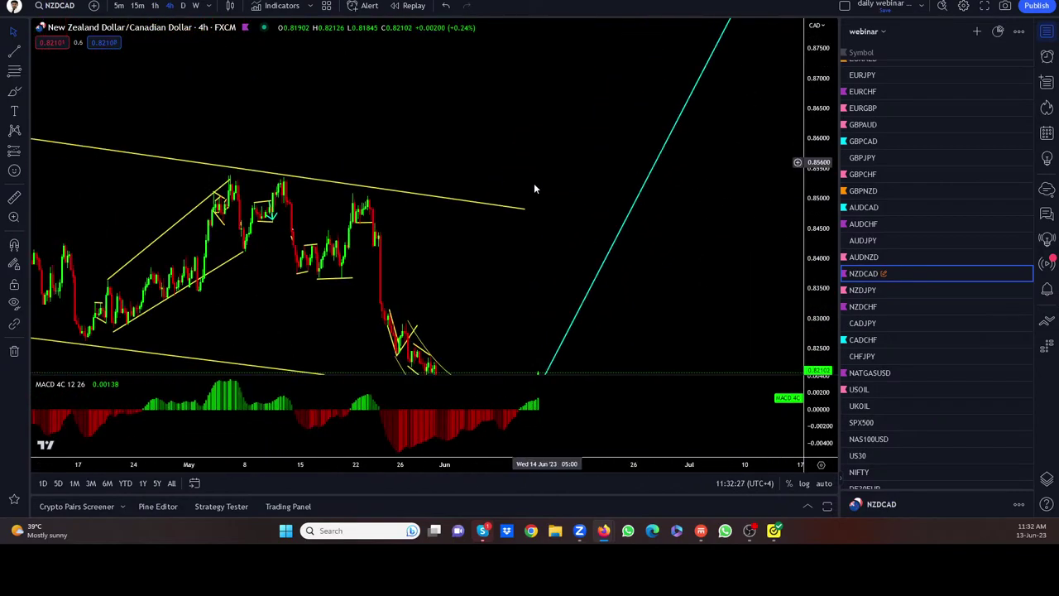
{"action": "left_click_drag", "start_coordinate": [564, 156], "coordinate": [576, 107]}
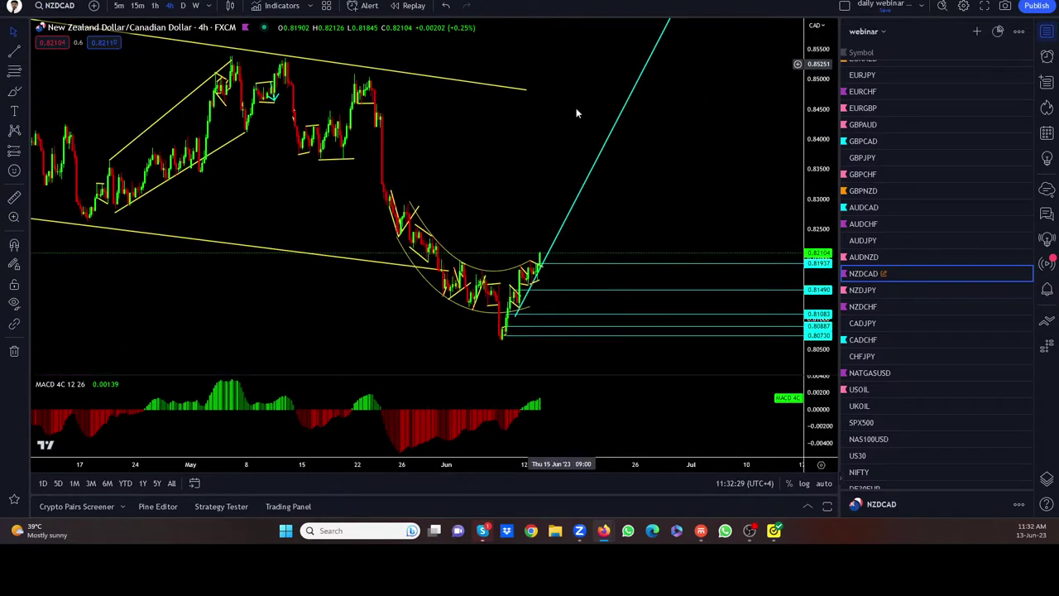
{"action": "scroll", "coordinate": [652, 167], "scroll_direction": "up", "scroll_amount": 3}
{"action": "left_click", "coordinate": [155, 6]}
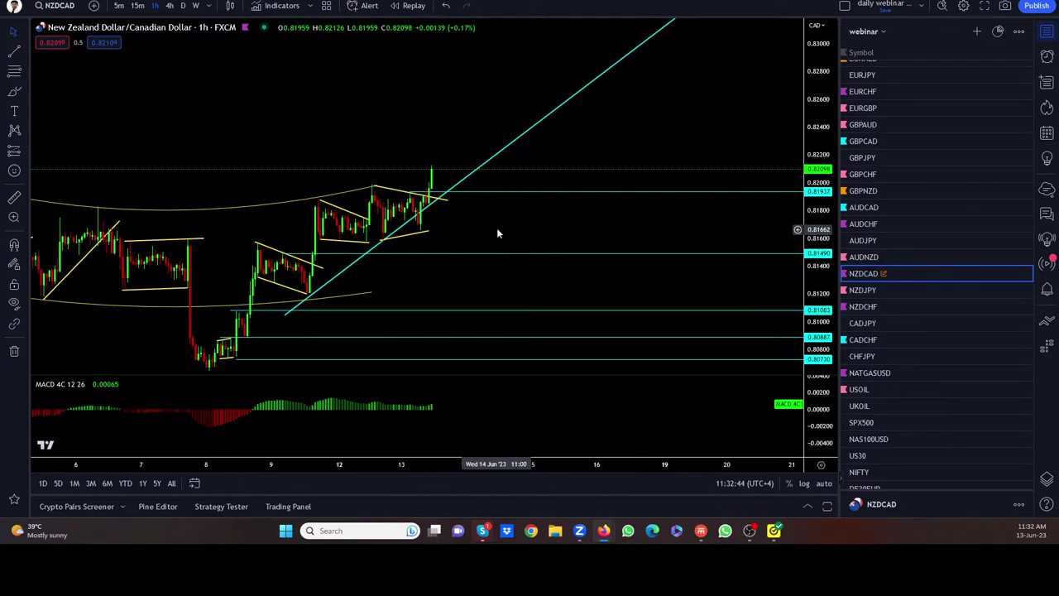
{"action": "left_click_drag", "start_coordinate": [500, 240], "coordinate": [509, 262]}
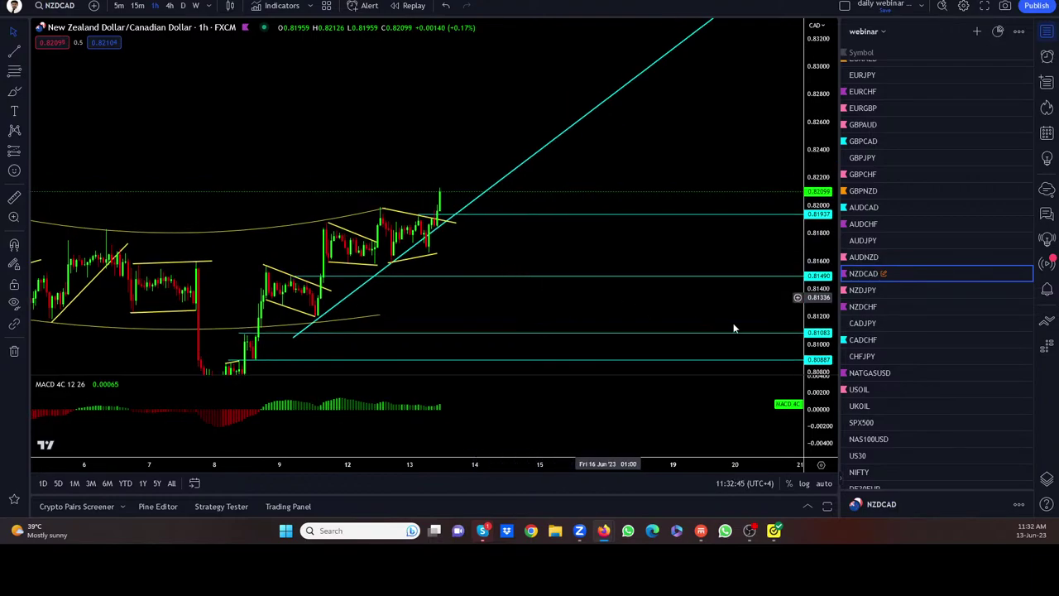
Open the NZDJPY chart, extend the rising yellow trend line up to about 85.35, and delete the horizontal ray at 85.115
{"action": "left_click", "coordinate": [865, 292]}
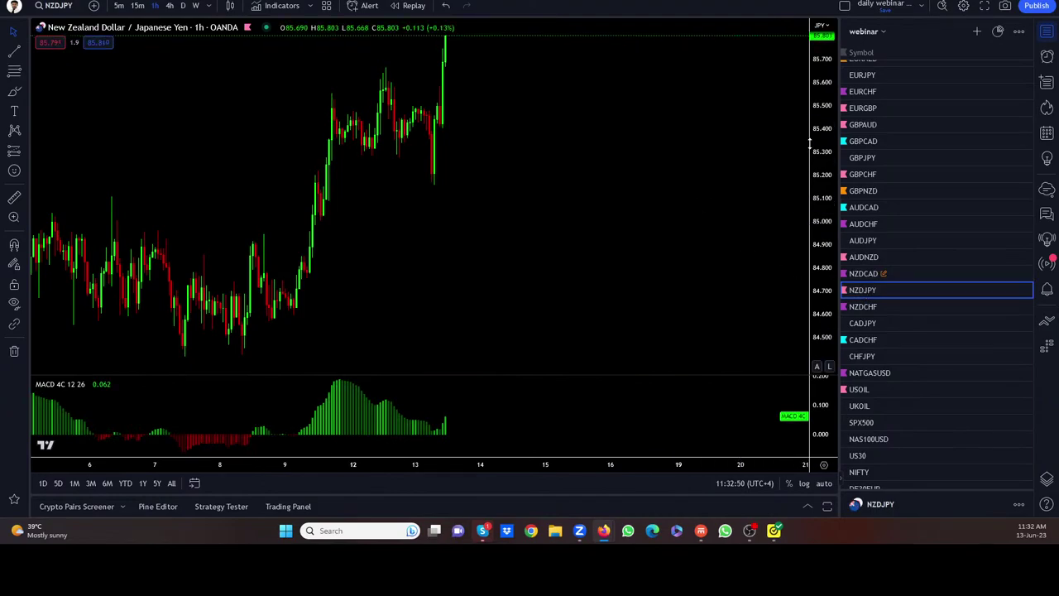
{"action": "scroll", "coordinate": [649, 222], "scroll_direction": "down", "scroll_amount": 3}
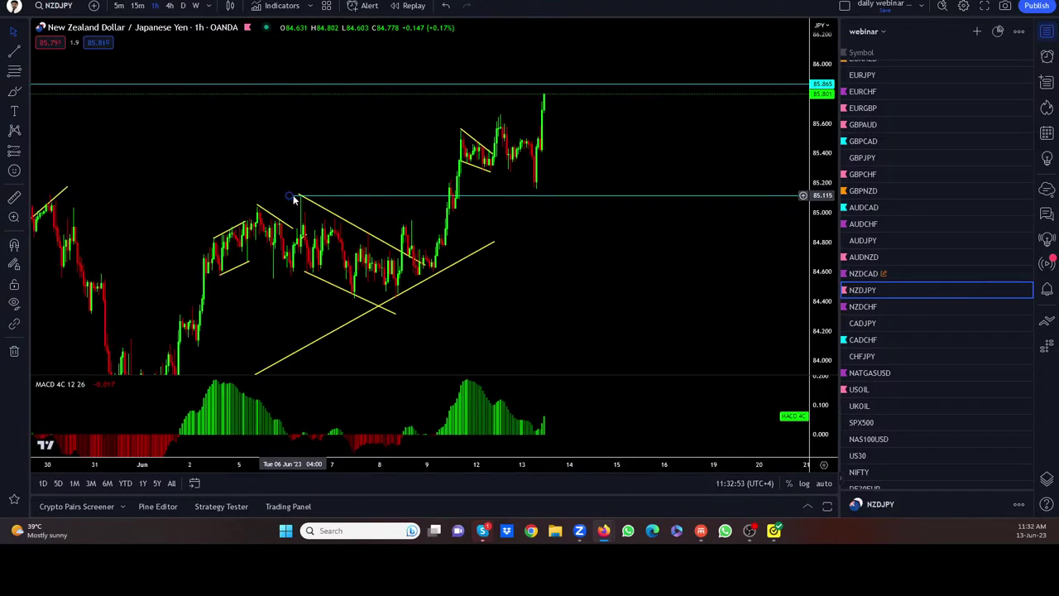
{"action": "left_click", "coordinate": [371, 209]}
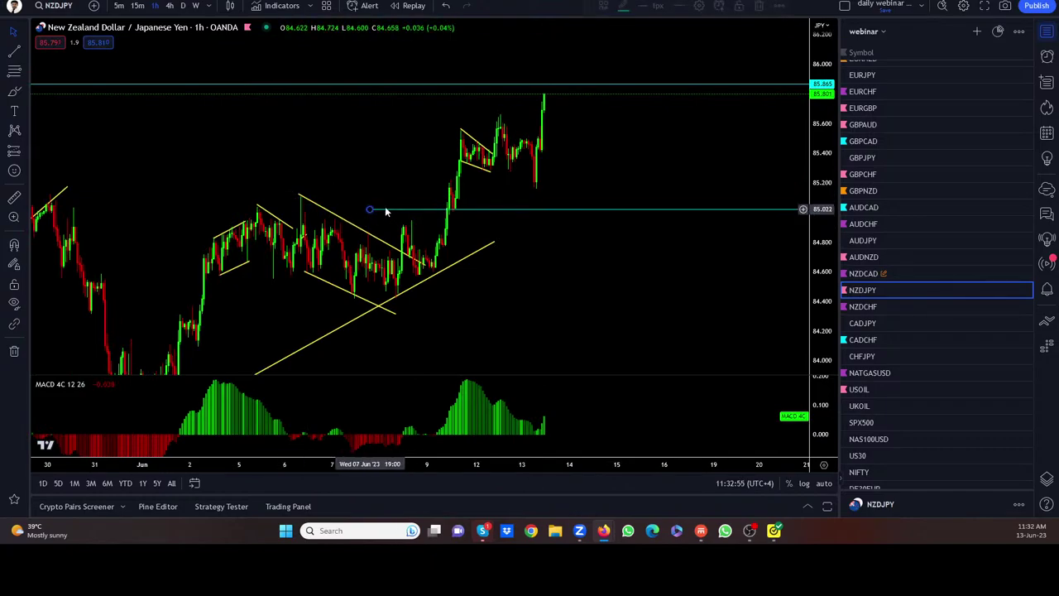
{"action": "left_click_drag", "start_coordinate": [496, 243], "coordinate": [634, 161]}
{"action": "left_click_drag", "start_coordinate": [379, 209], "coordinate": [421, 186]}
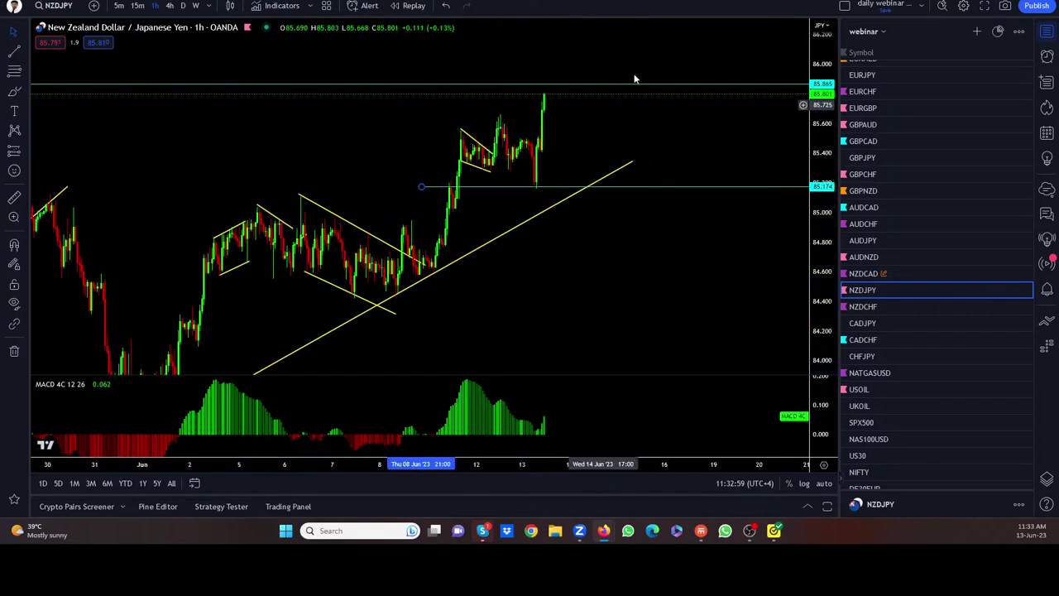
{"action": "left_click", "coordinate": [764, 8]}
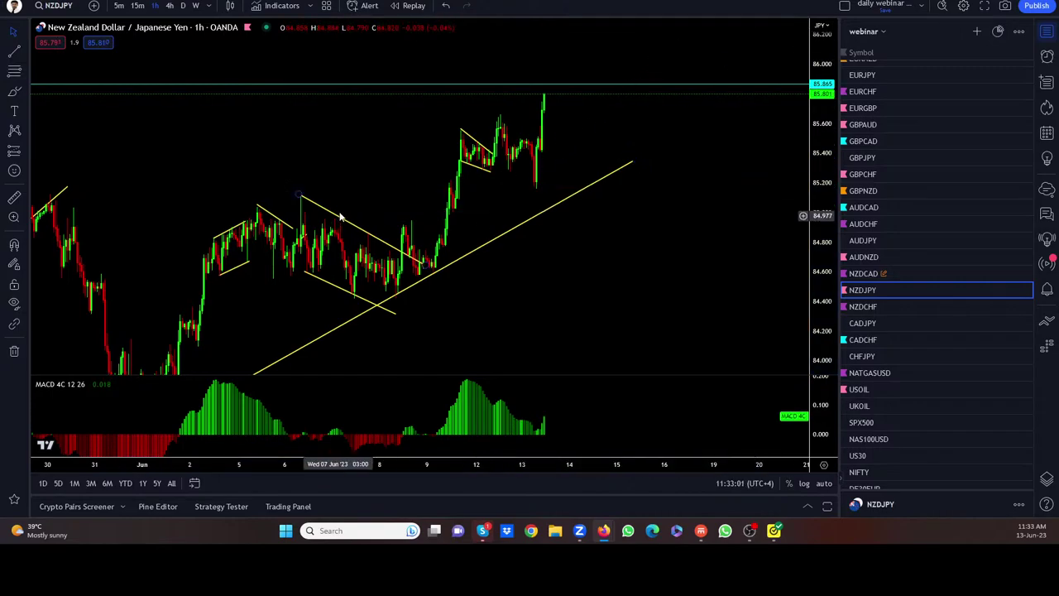
Switch NZDJPY to the 4-hour timeframe and delete the horizontal ray at 85.865
{"action": "scroll", "coordinate": [339, 216], "scroll_direction": "down", "scroll_amount": 8}
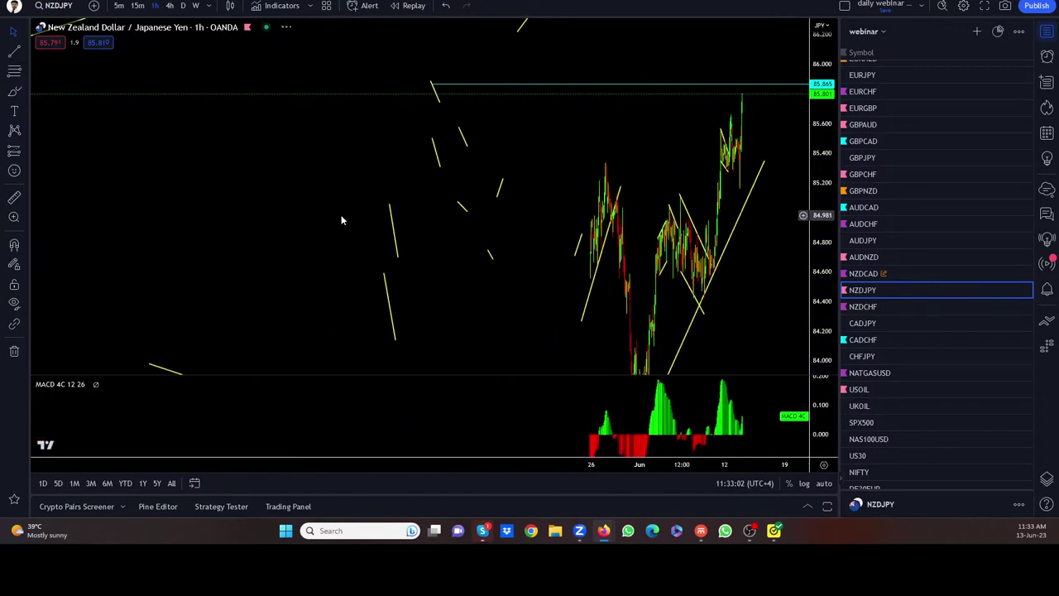
{"action": "double_click", "coordinate": [817, 166]}
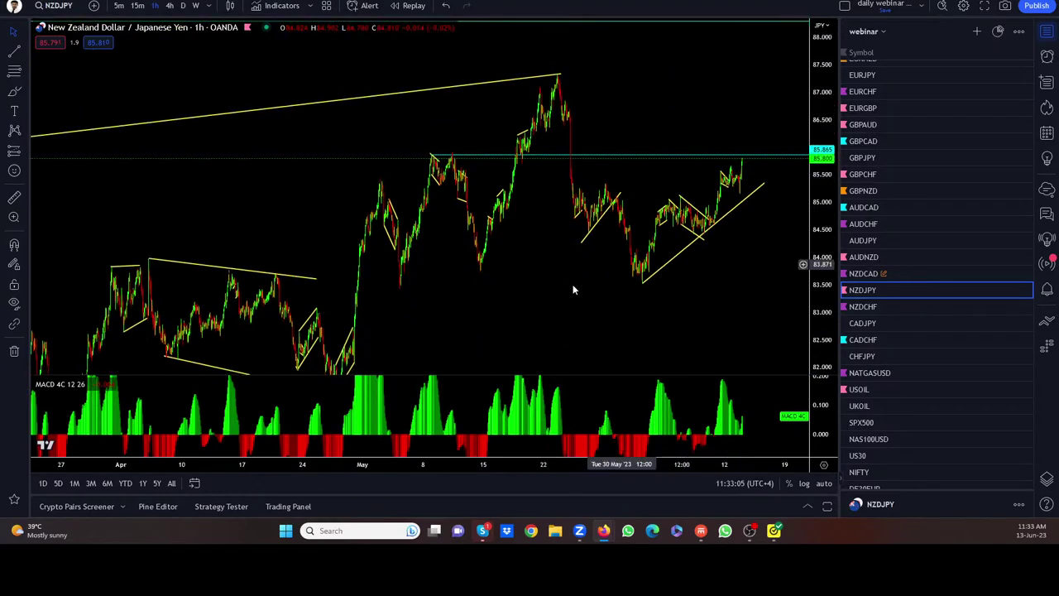
{"action": "scroll", "coordinate": [436, 201], "scroll_direction": "left", "scroll_amount": 5}
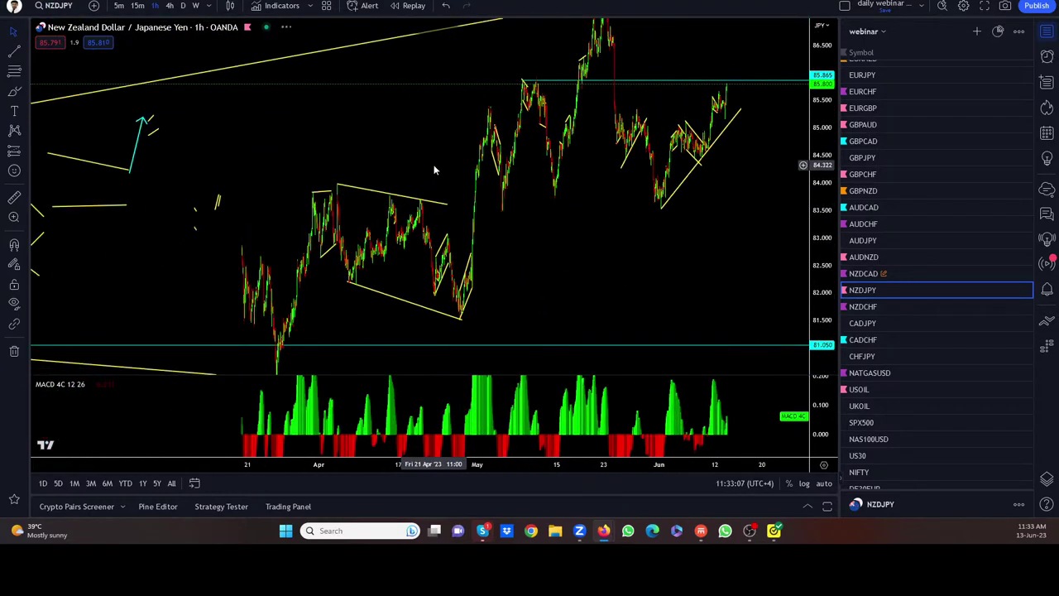
{"action": "left_click", "coordinate": [169, 6]}
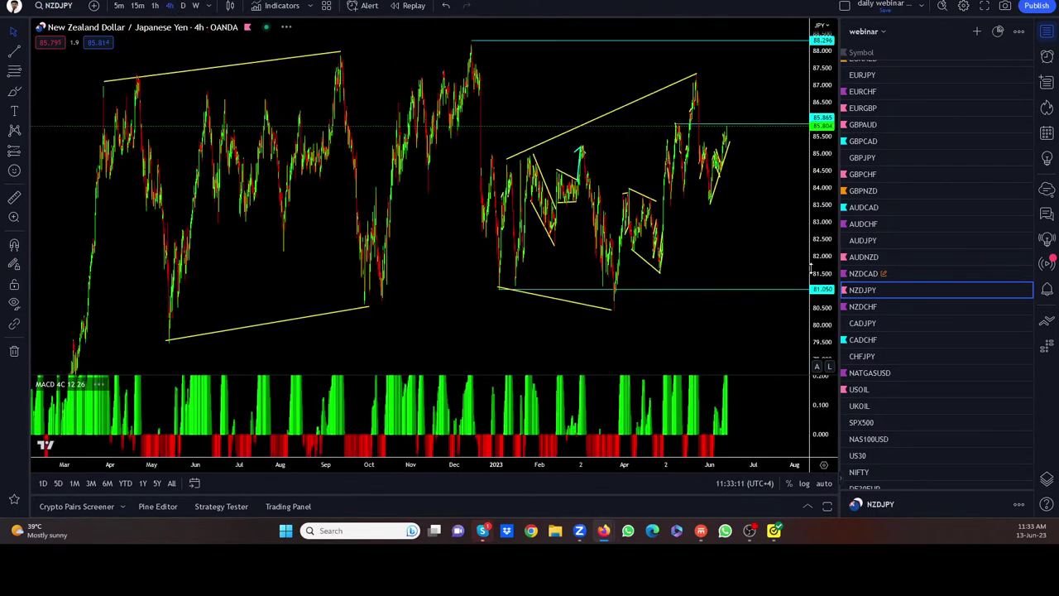
{"action": "left_click_drag", "start_coordinate": [812, 267], "coordinate": [809, 270]}
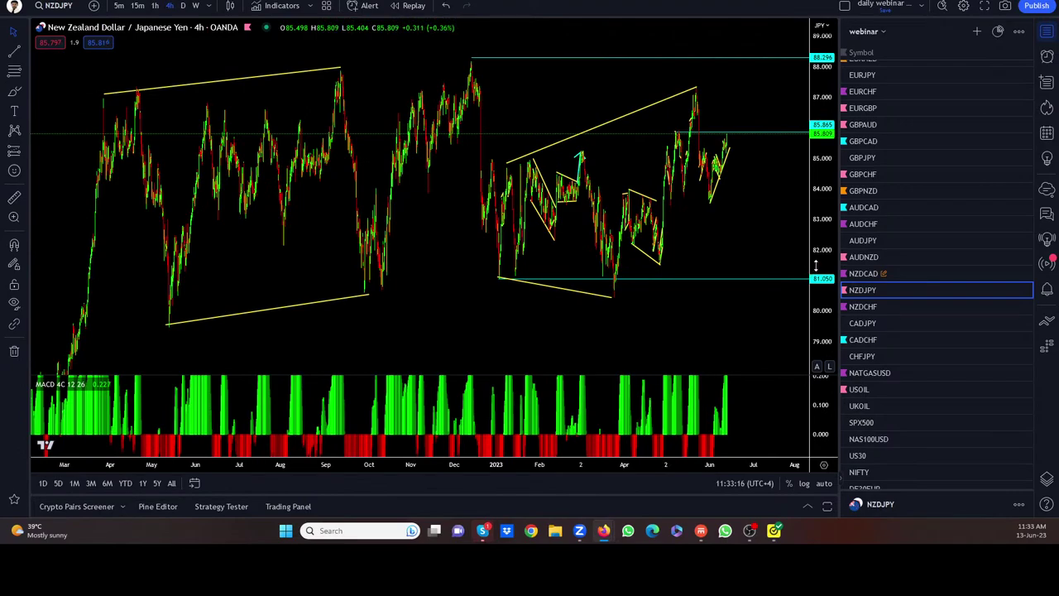
{"action": "left_click_drag", "start_coordinate": [815, 265], "coordinate": [778, 236]}
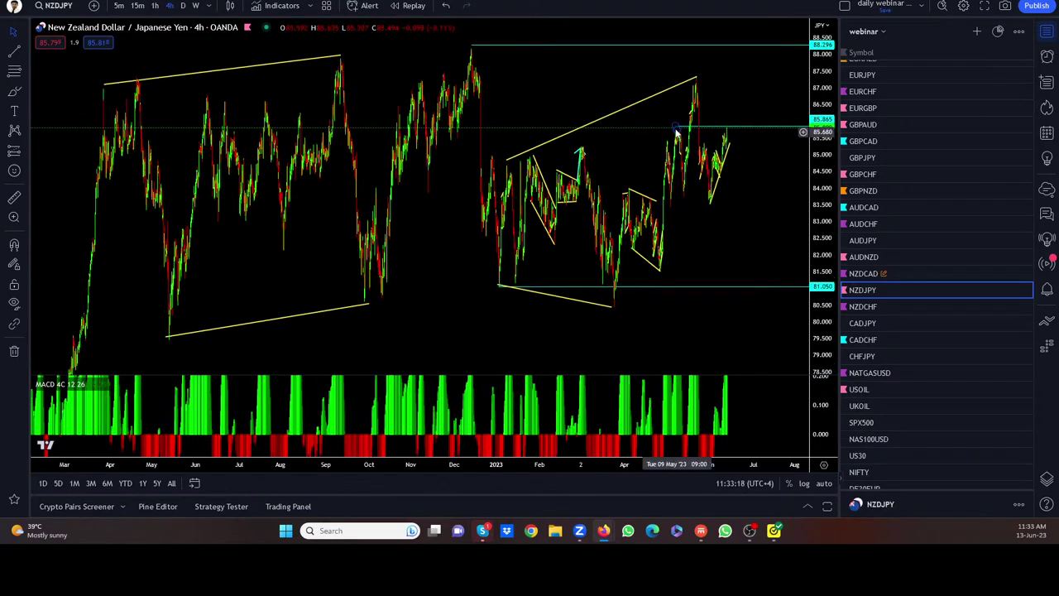
{"action": "left_click_drag", "start_coordinate": [675, 129], "coordinate": [664, 118]}
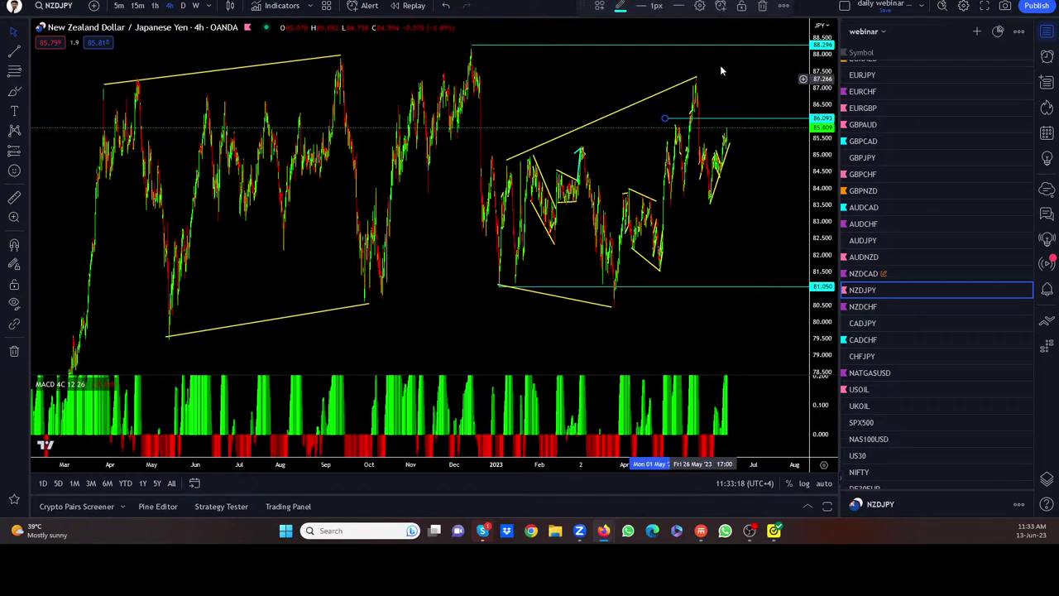
{"action": "left_click", "coordinate": [761, 7]}
Return NZDJPY to the 1-hour timeframe and draw a falling trend line from the 12 June swing high down to about 85.43
{"action": "scroll", "coordinate": [727, 163], "scroll_direction": "up", "scroll_amount": 5}
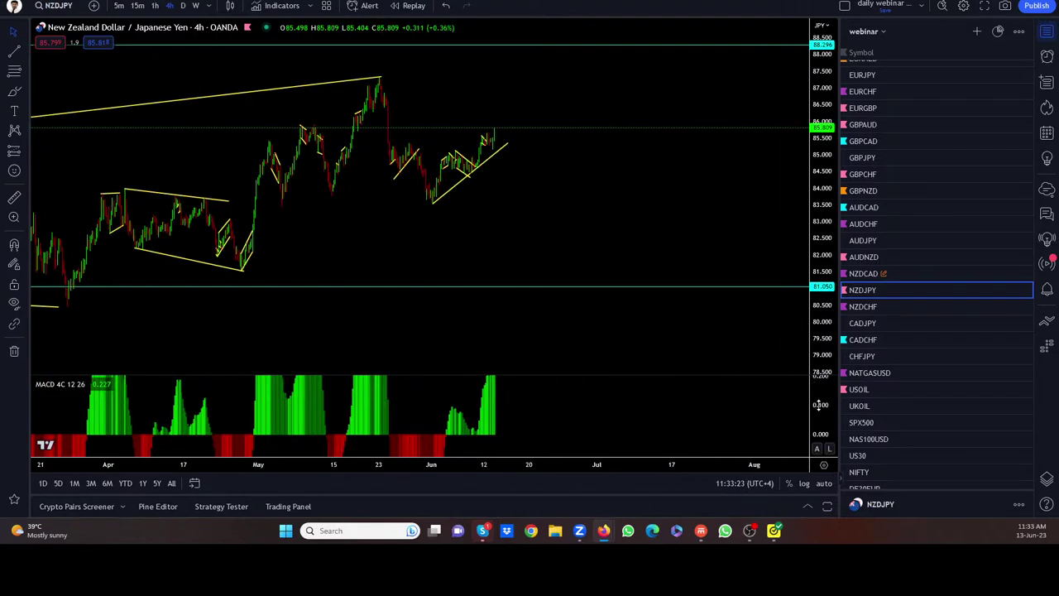
{"action": "left_click", "coordinate": [155, 6]}
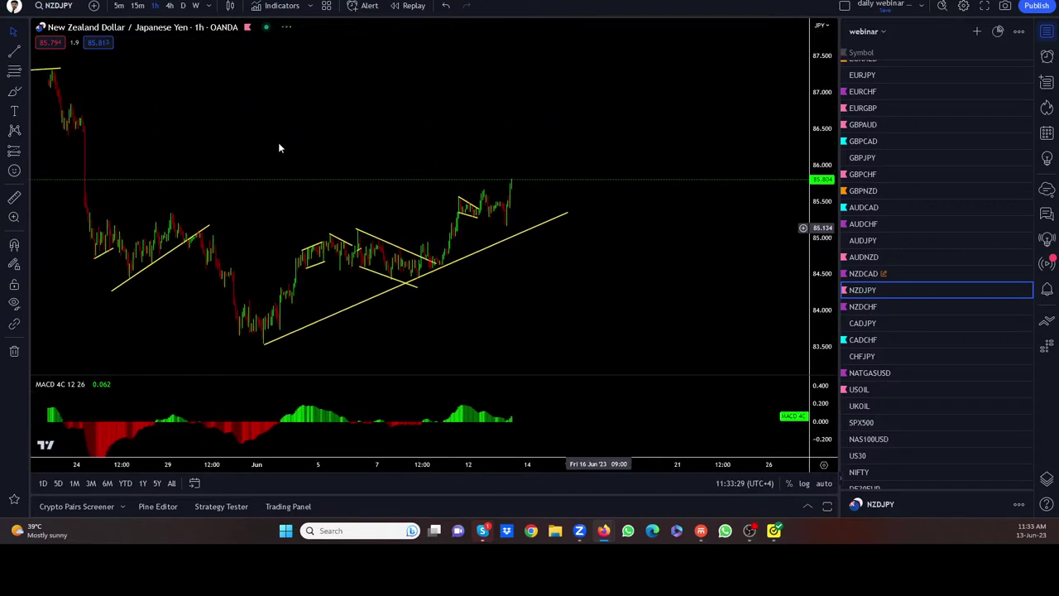
{"action": "left_click", "coordinate": [487, 189]}
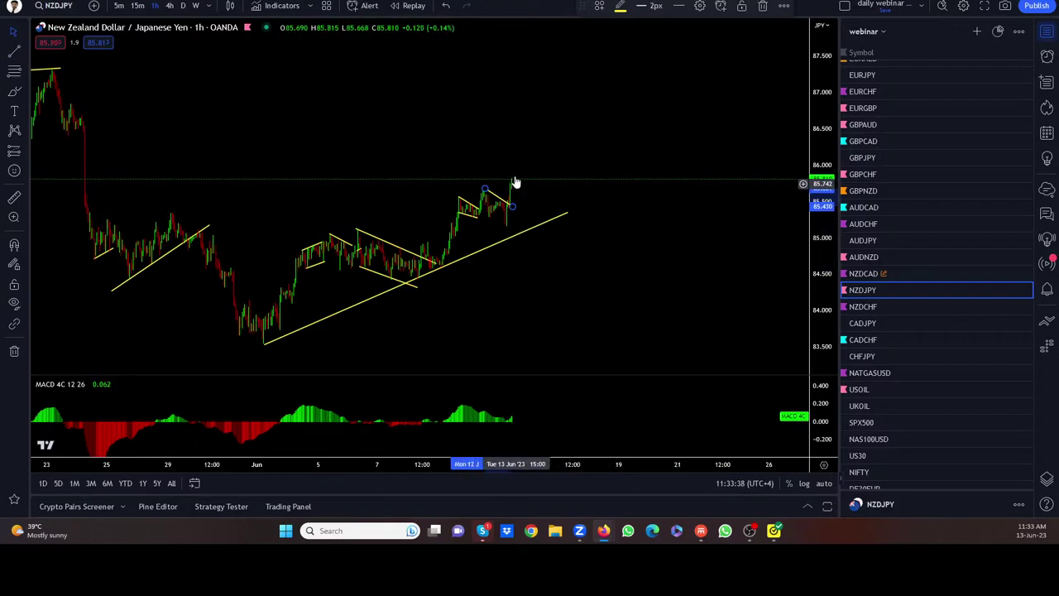
Open the NZDCHF chart, sketch freehand marks over the latest pullback and highs near 0.5567, and clear the sketch
{"action": "left_click", "coordinate": [874, 308]}
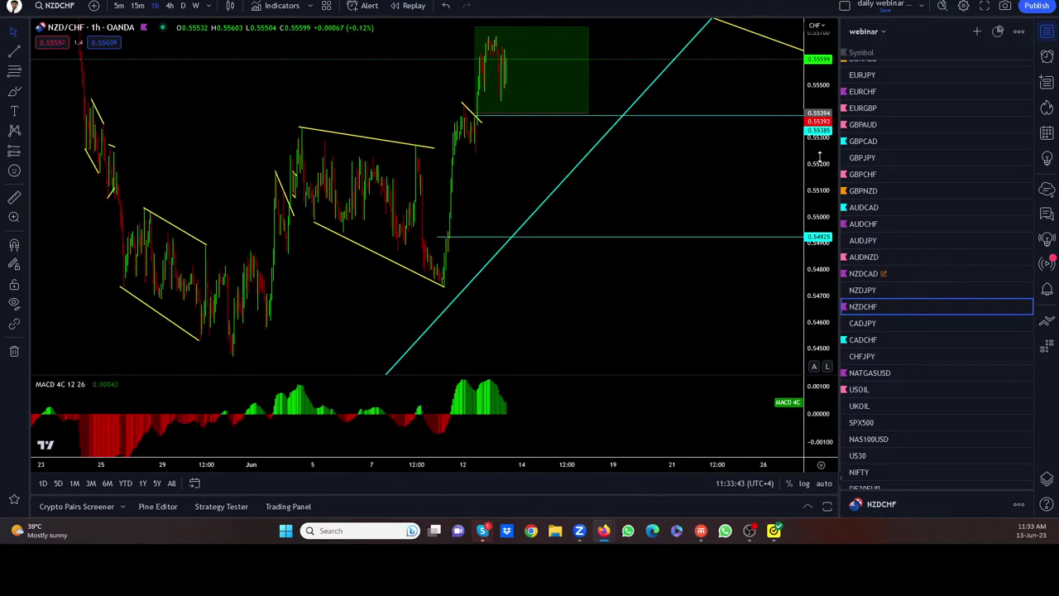
{"action": "left_click_drag", "start_coordinate": [794, 207], "coordinate": [796, 273]}
{"action": "left_click_drag", "start_coordinate": [672, 207], "coordinate": [688, 276]}
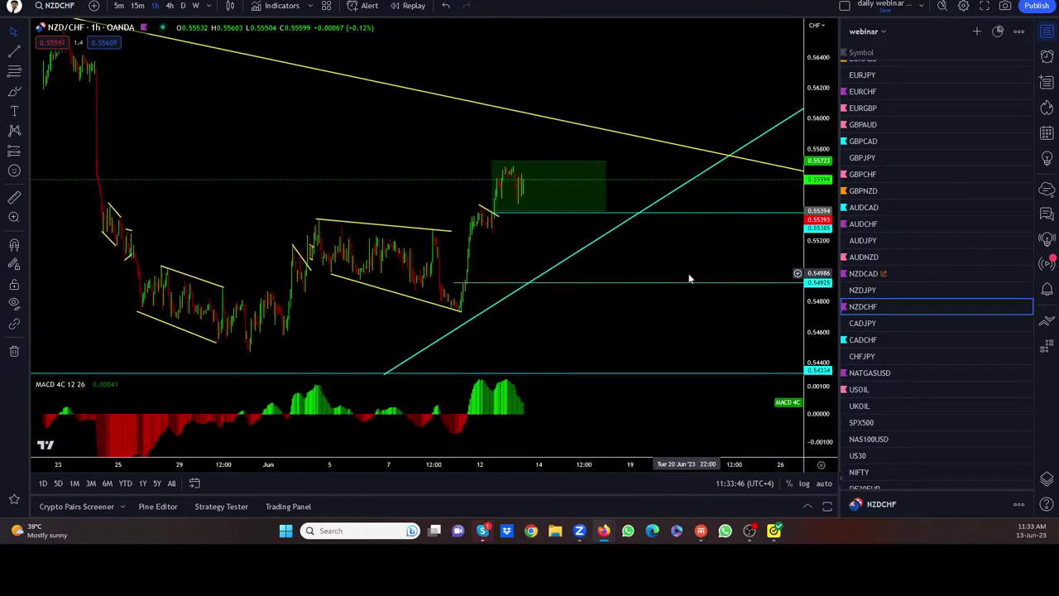
{"action": "scroll", "coordinate": [753, 259], "scroll_direction": "up", "scroll_amount": 3}
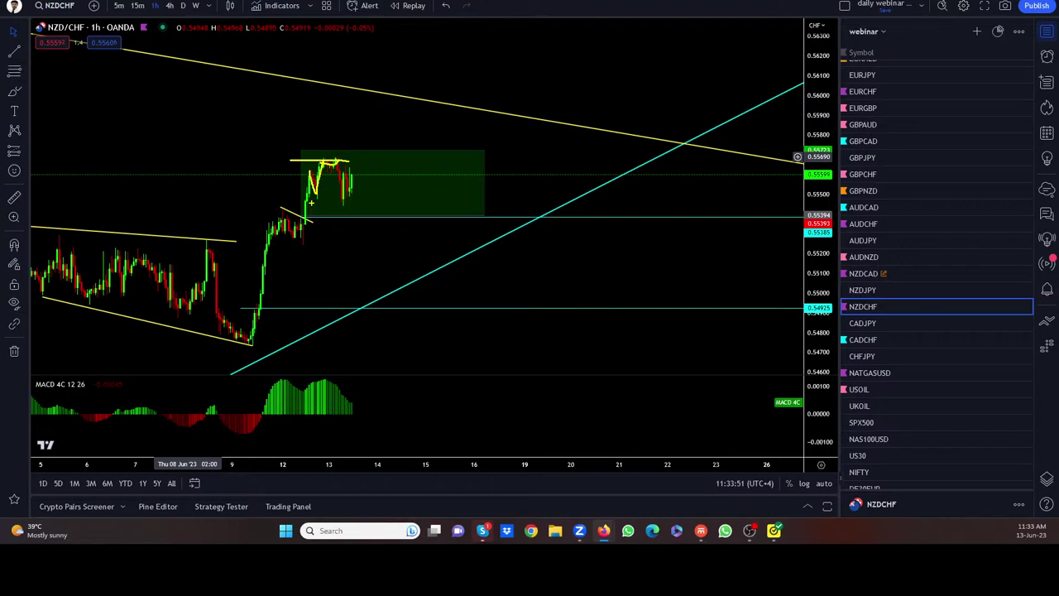
{"action": "key", "text": "Delete"}
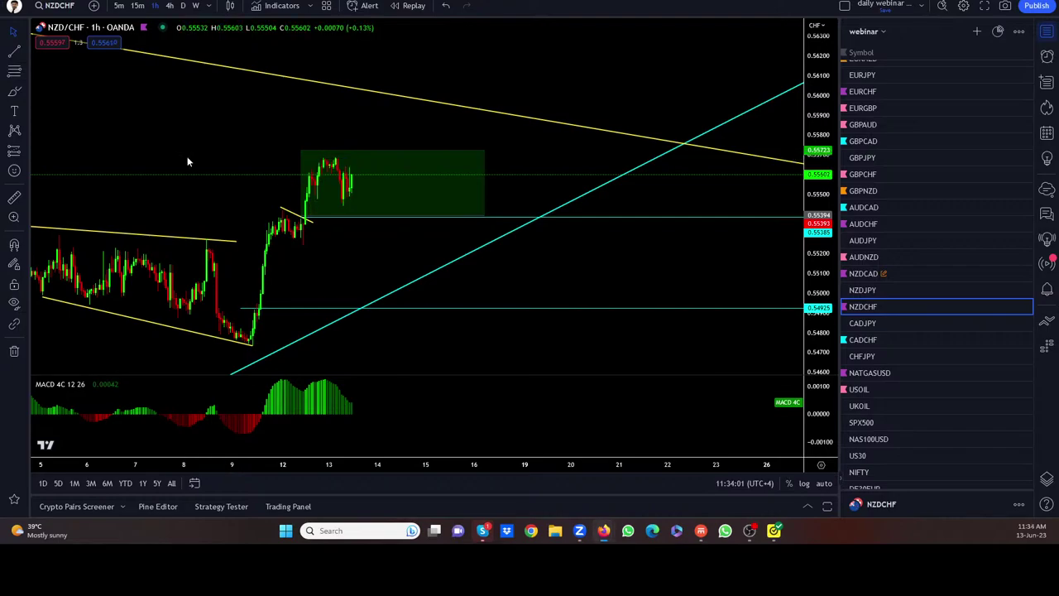
Move the NZDCHF long position's entry up to the recent high at about 0.55692 and set its stop at about 0.55226
{"action": "left_click", "coordinate": [306, 217]}
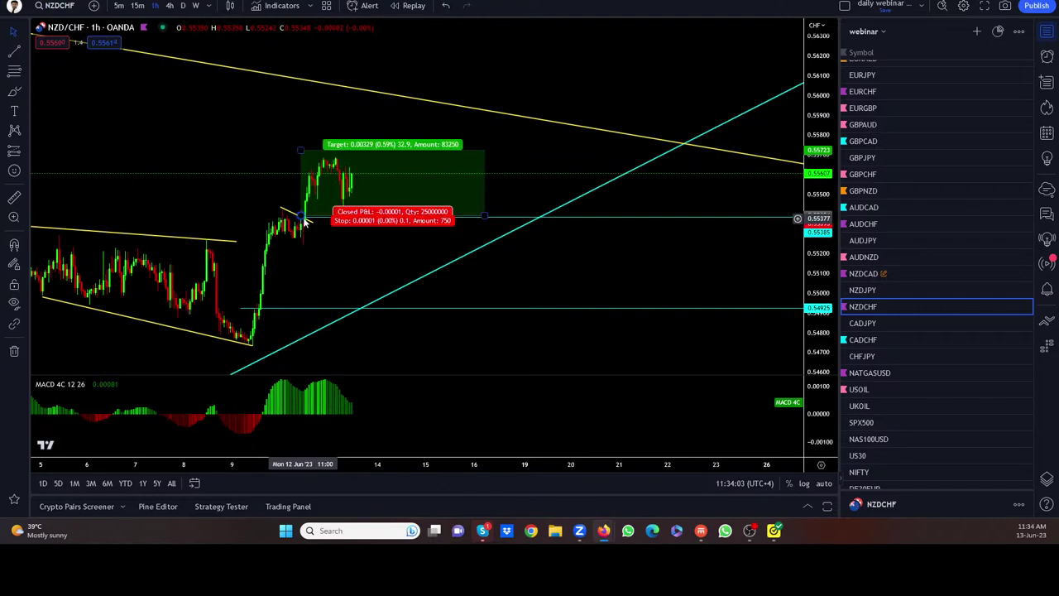
{"action": "mouse_move", "coordinate": [313, 234]}
{"action": "left_mouse_down"}
{"action": "mouse_move", "coordinate": [318, 218]}
{"action": "mouse_move", "coordinate": [260, 182]}
{"action": "mouse_move", "coordinate": [306, 161]}
{"action": "mouse_move", "coordinate": [303, 205]}
{"action": "mouse_move", "coordinate": [309, 172]}
{"action": "left_mouse_up"}
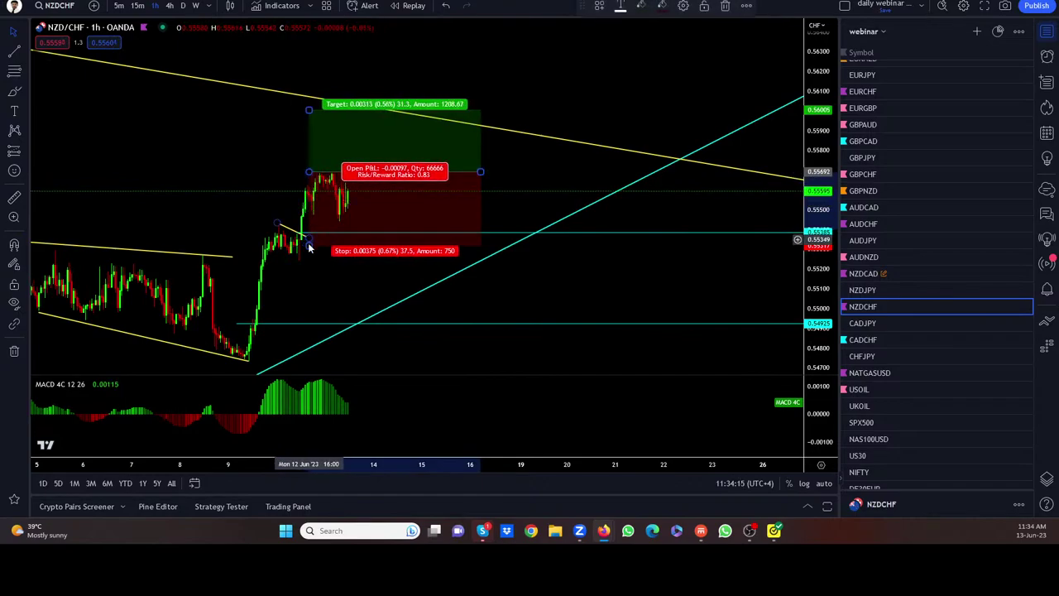
{"action": "left_click_drag", "start_coordinate": [309, 247], "coordinate": [289, 263]}
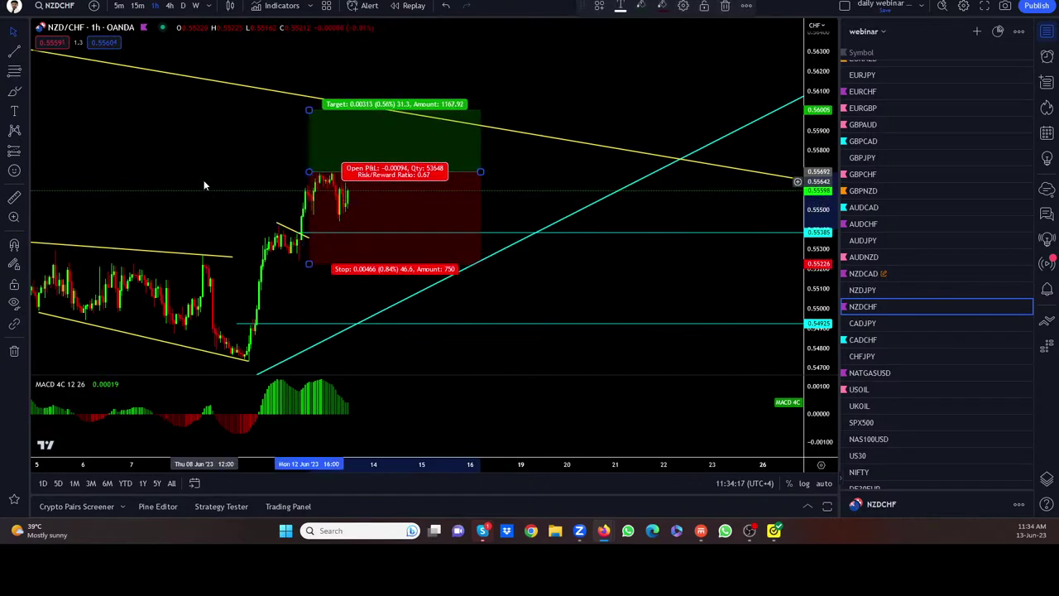
Raise the NZDCHF long position's target to about 0.56183, above the falling yellow trend line
{"action": "scroll", "coordinate": [196, 182], "scroll_direction": "down", "scroll_amount": 5}
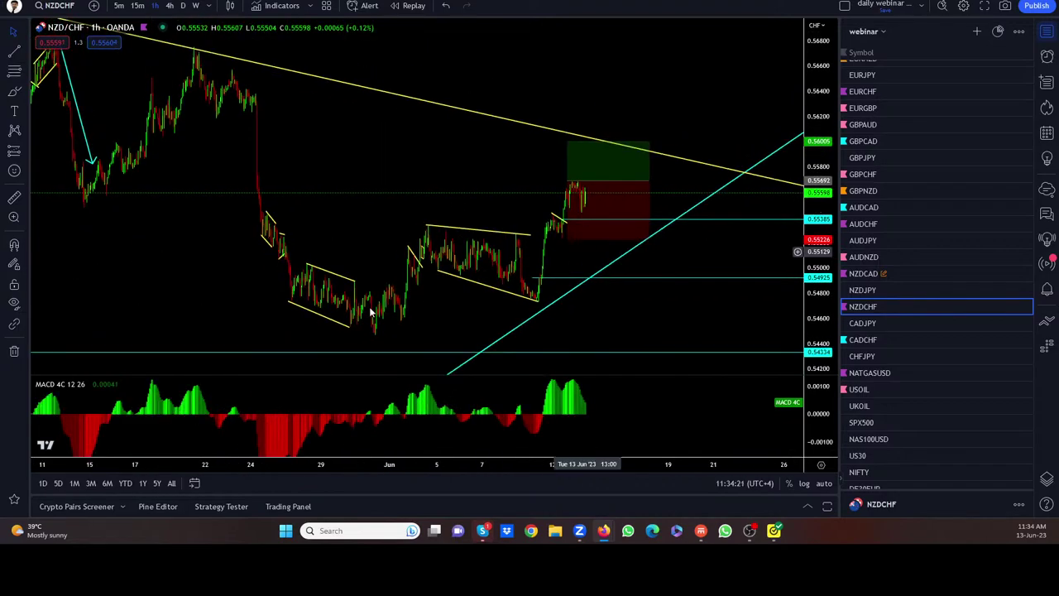
{"action": "mouse_move", "coordinate": [610, 238]}
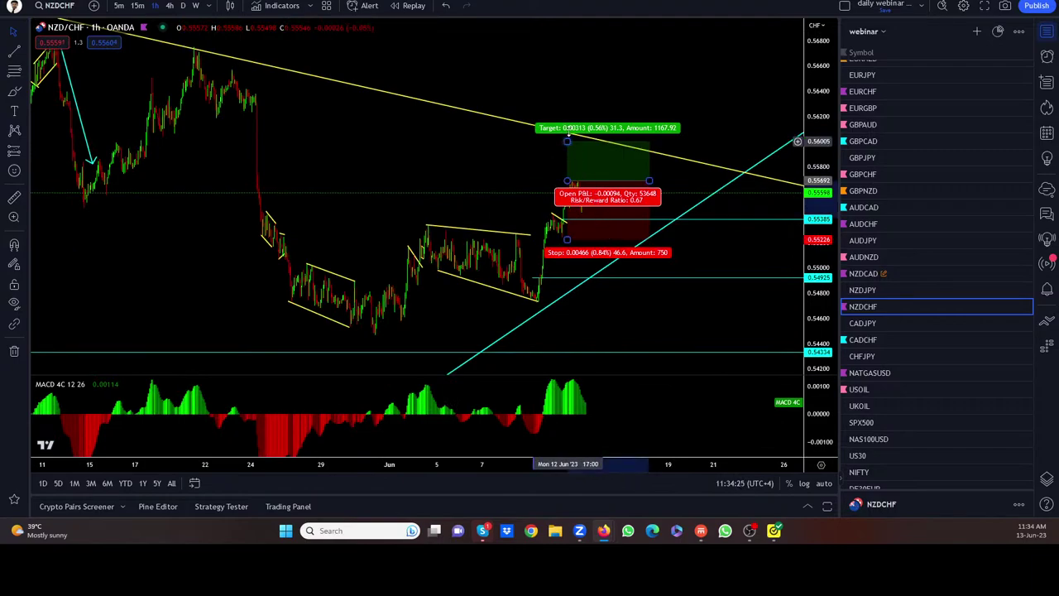
{"action": "left_click_drag", "start_coordinate": [567, 141], "coordinate": [569, 118]}
{"action": "left_click_drag", "start_coordinate": [836, 82], "coordinate": [825, 186]}
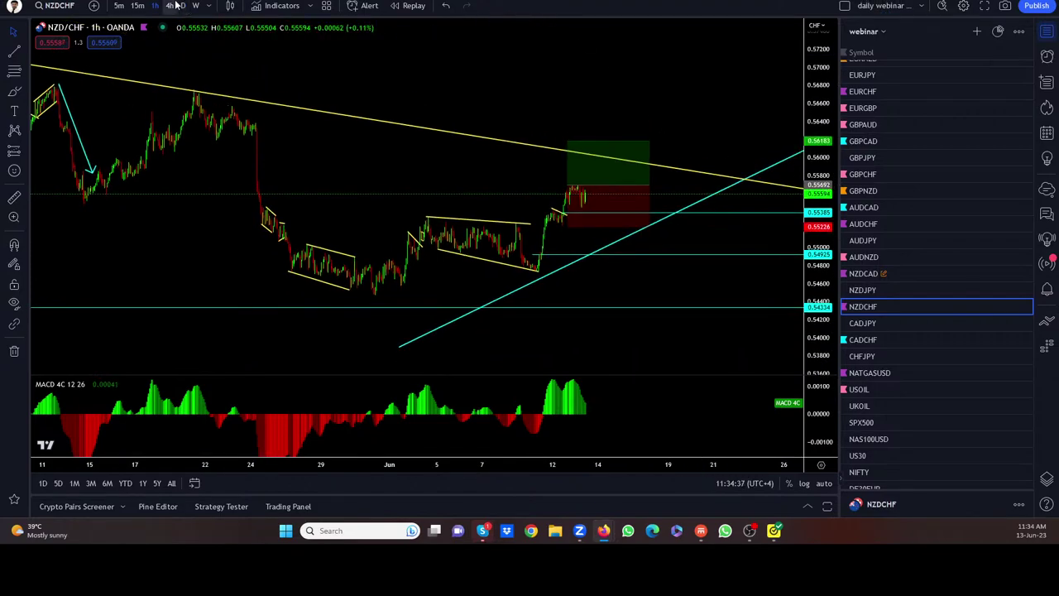
Examine the NZDCHF long position against the falling trend line and rising arrow on the 4-hour timeframe
{"action": "left_click", "coordinate": [172, 5]}
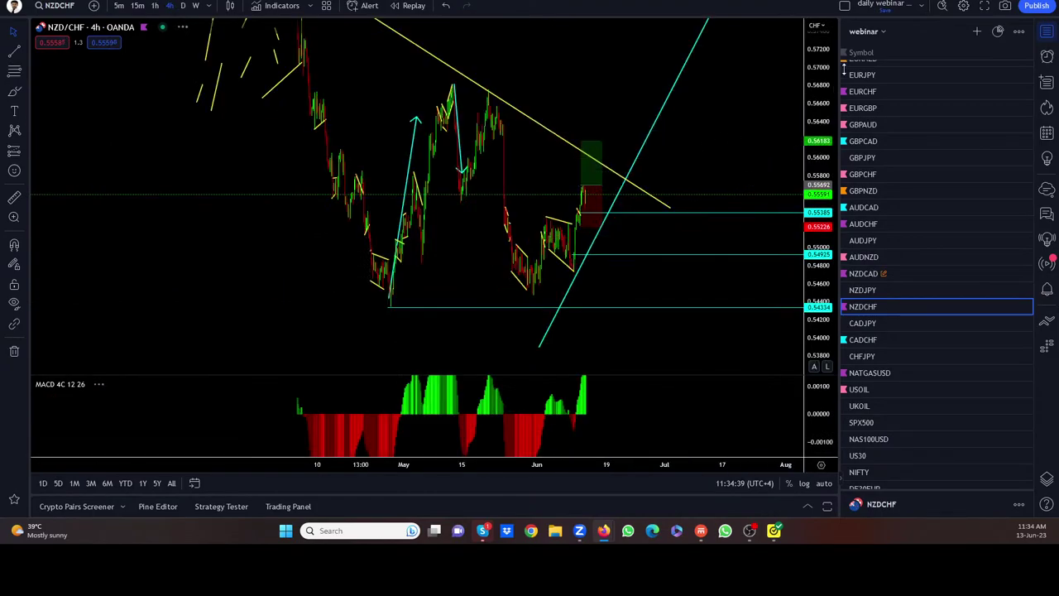
{"action": "scroll", "coordinate": [604, 76], "scroll_direction": "down", "scroll_amount": 5}
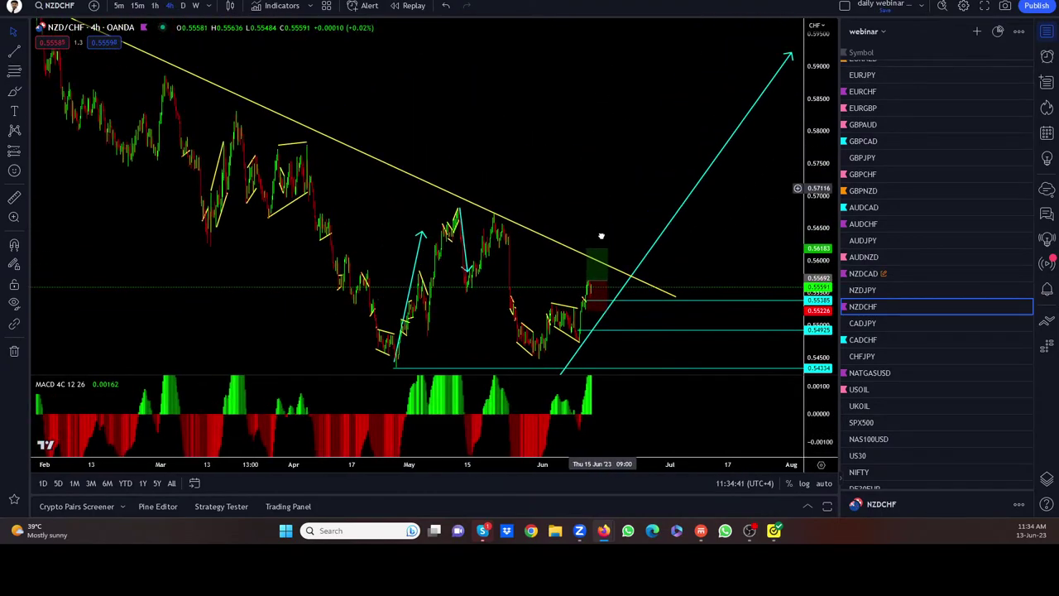
{"action": "left_click_drag", "start_coordinate": [602, 236], "coordinate": [590, 126]}
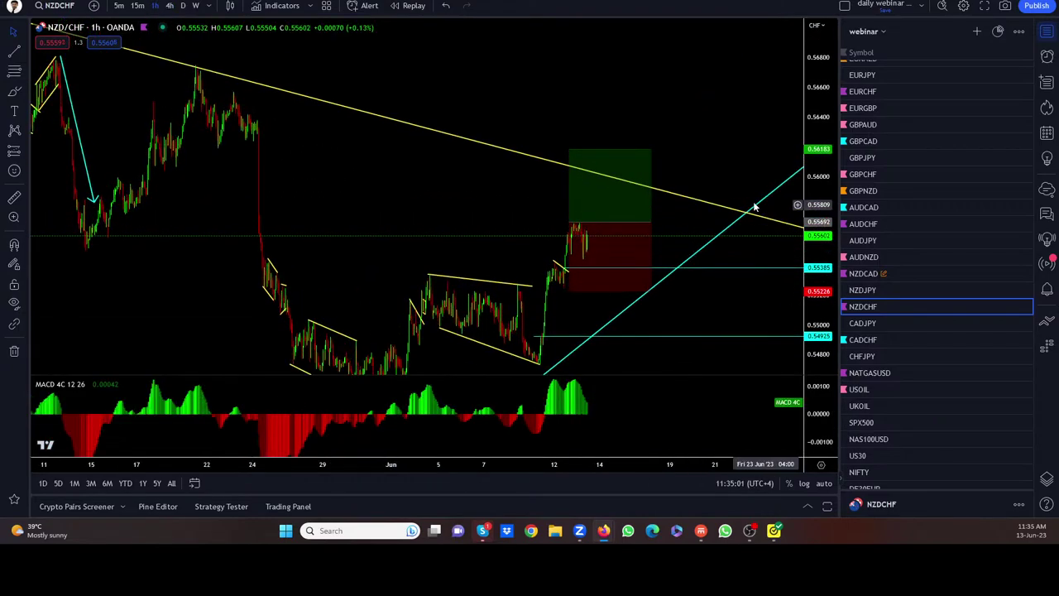
Open the CADJPY chart and delete the short yellow trend line above the latest highs near 104.79
{"action": "scroll", "coordinate": [459, 199], "scroll_direction": "up", "scroll_amount": 3}
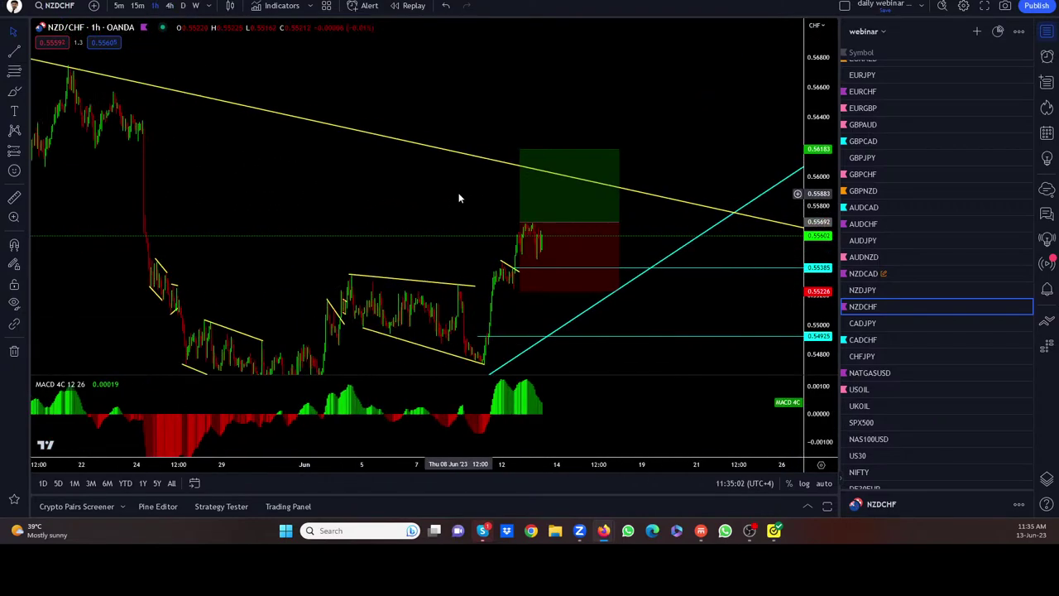
{"action": "left_click", "coordinate": [870, 325]}
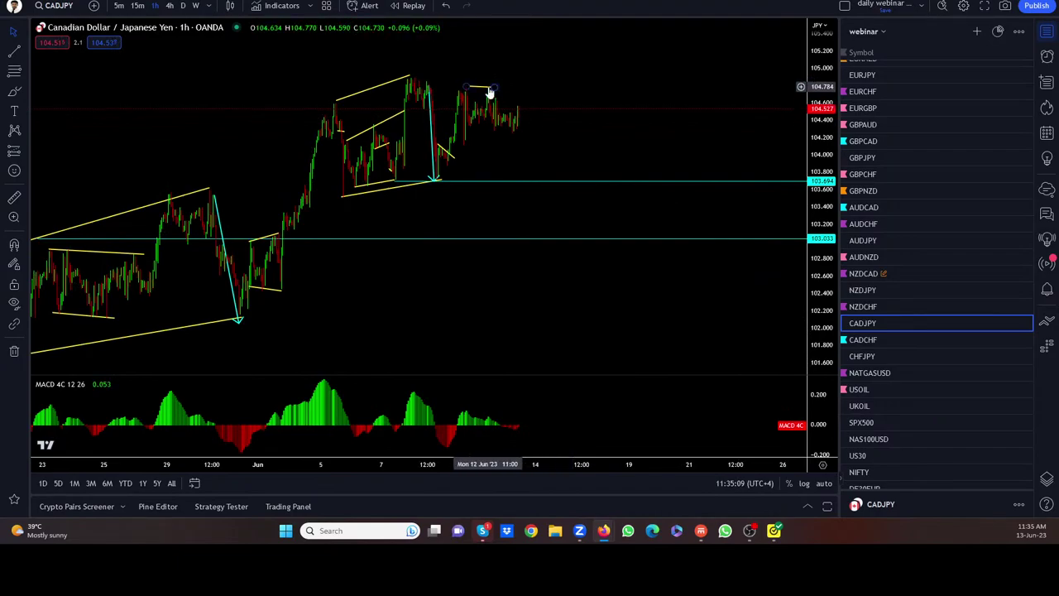
{"action": "left_click_drag", "start_coordinate": [492, 86], "coordinate": [491, 69]}
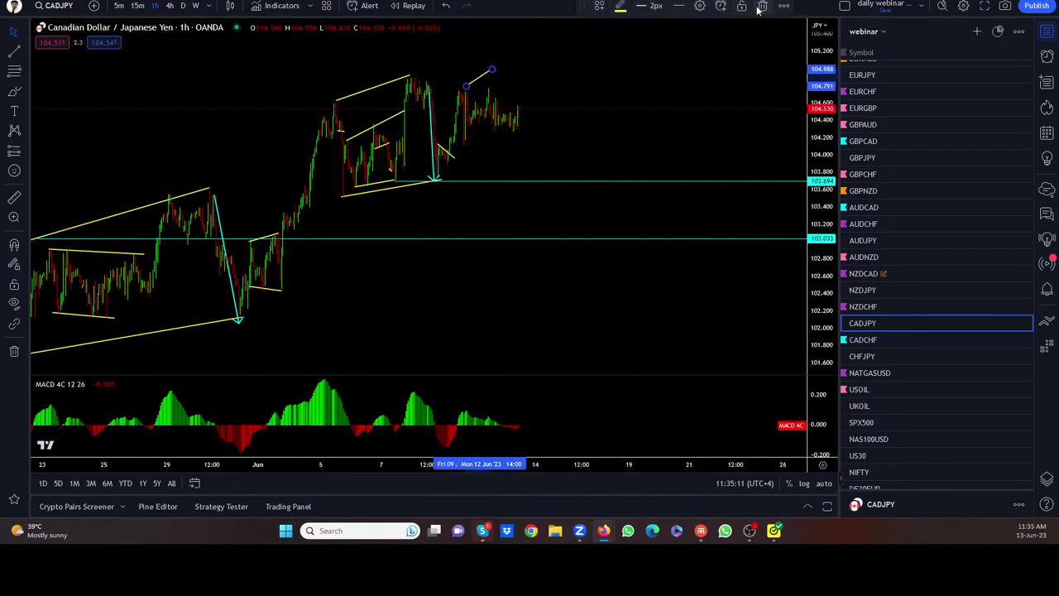
Open the CADCHF chart, sketch freehand boundary lines and an arrow around the latest swings, and clear the sketch
{"action": "left_click", "coordinate": [872, 356]}
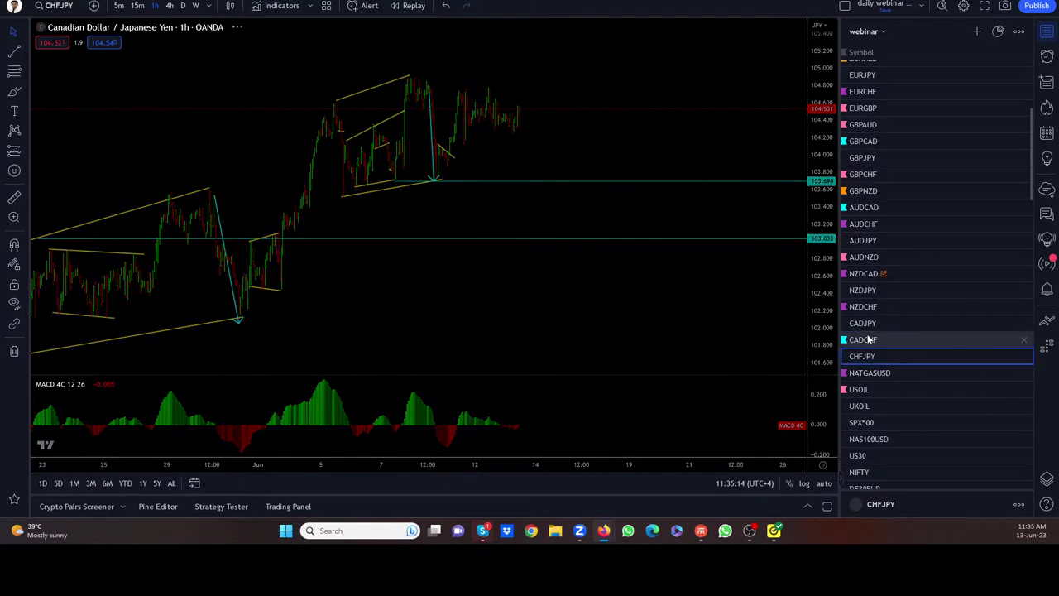
{"action": "left_click", "coordinate": [868, 339]}
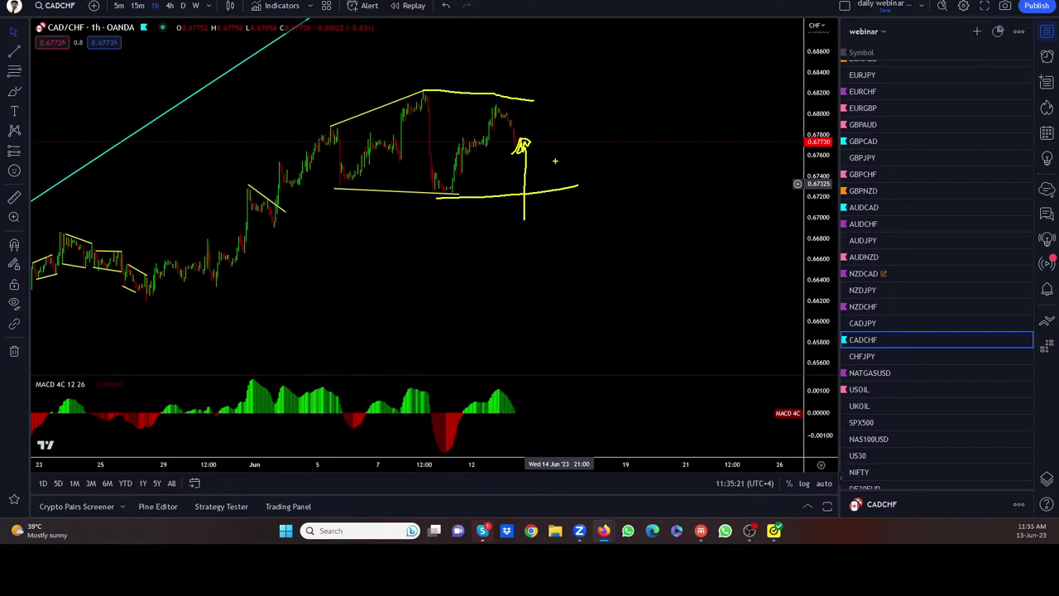
{"action": "key", "text": "Escape"}
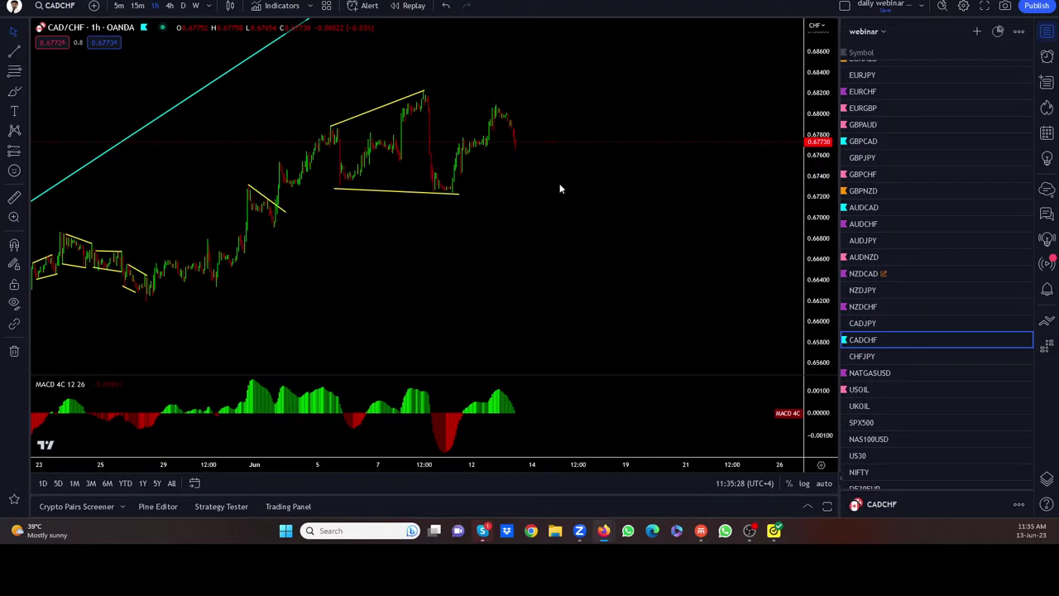
Open the CHFJPY chart, sketch a freehand box around the consolidation near 153.6, and clear the sketch
{"action": "left_click", "coordinate": [859, 354]}
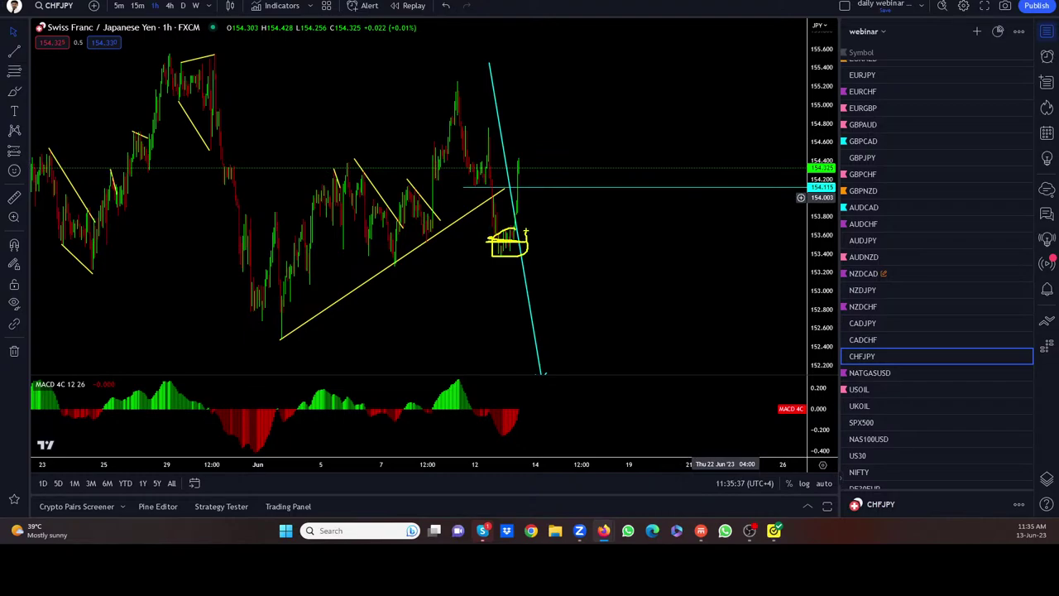
{"action": "key", "text": "ctrl+z"}
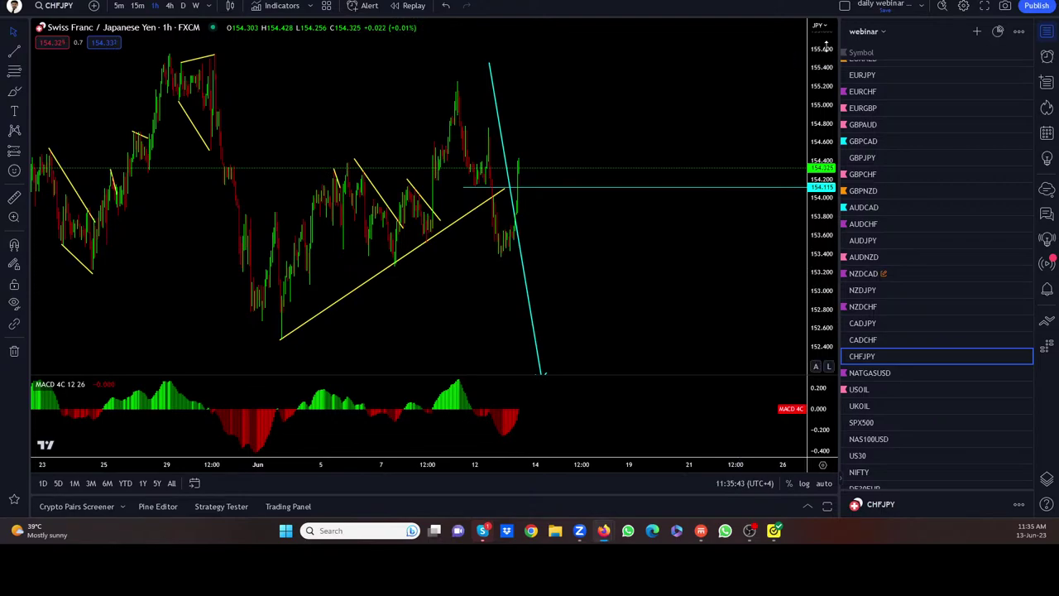
Lower the CHFJPY rising trend line's end to the latest low and draw a falling trend line across the highs from about 155.62 to 155.31
{"action": "scroll", "coordinate": [701, 208], "scroll_direction": "down", "scroll_amount": 10}
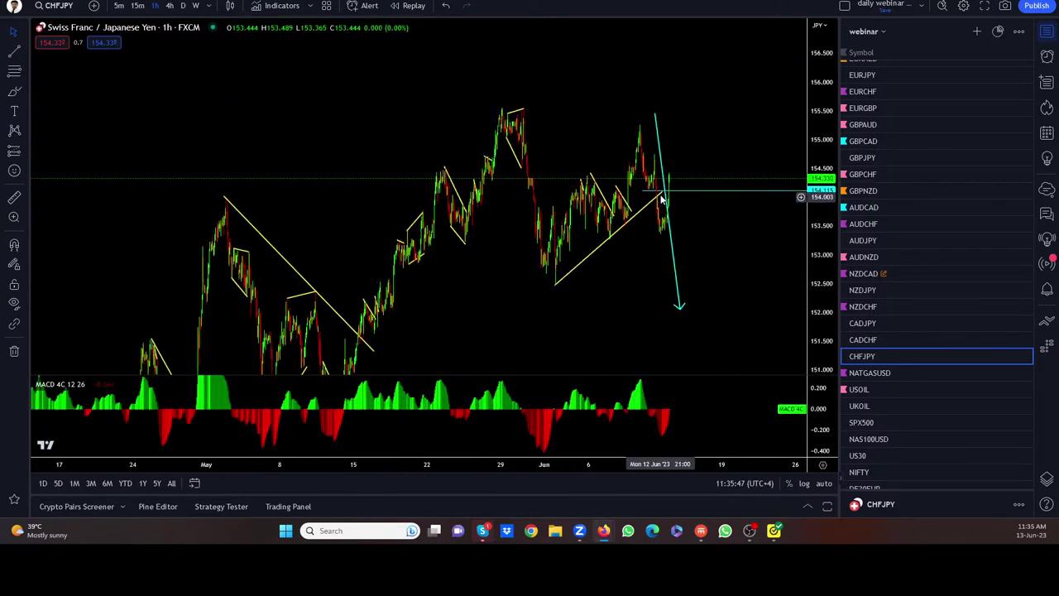
{"action": "left_click_drag", "start_coordinate": [662, 196], "coordinate": [666, 237]}
{"action": "left_click", "coordinate": [477, 101]}
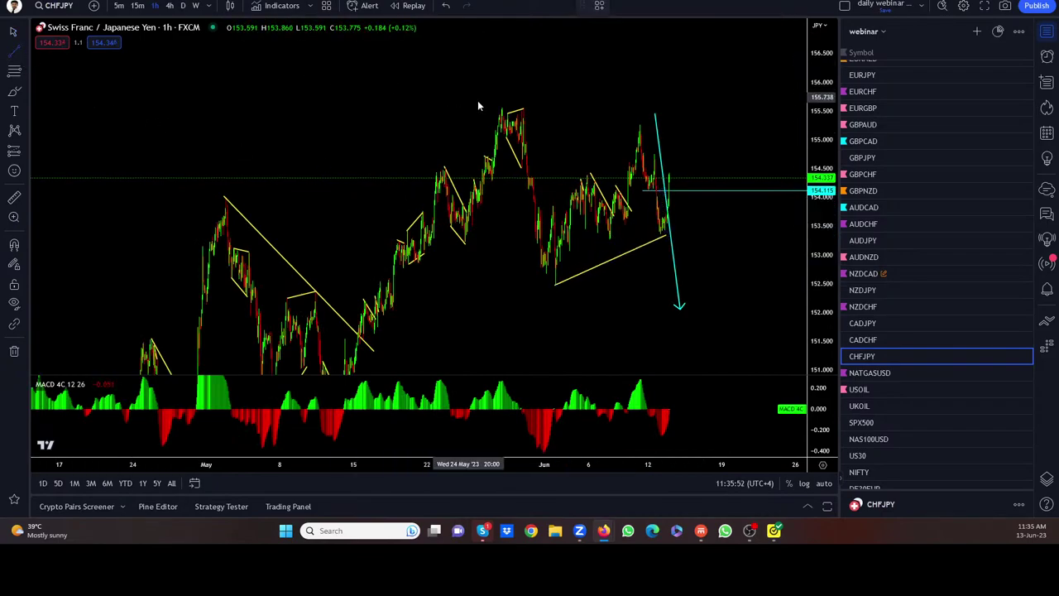
{"action": "left_click_drag", "start_coordinate": [498, 104], "coordinate": [634, 119]}
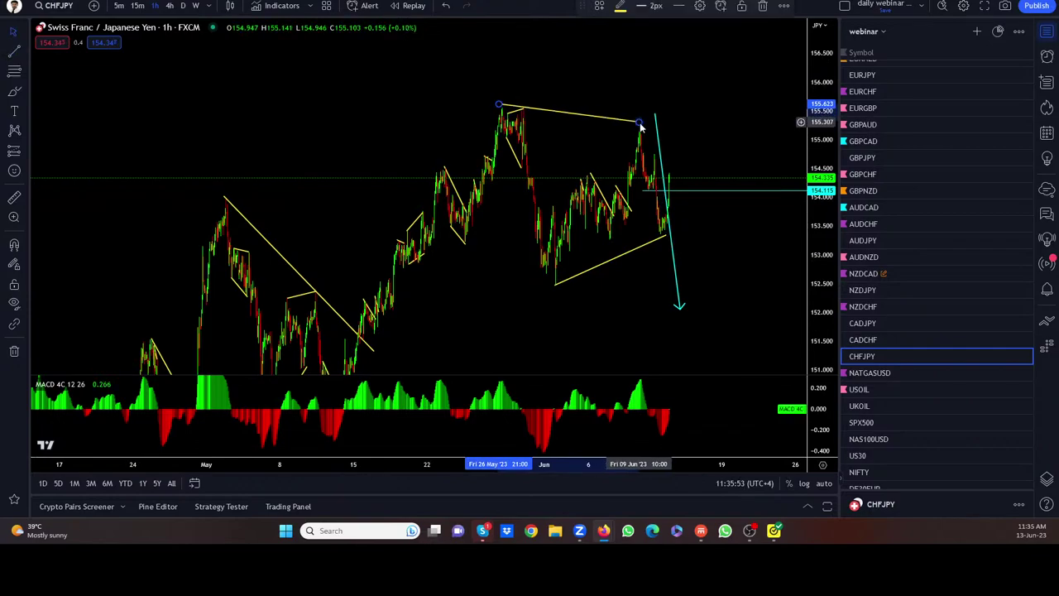
Redirect the CHFJPY cyan arrow upward so its head sits just below the horizontal line at 158.818
{"action": "left_click_drag", "start_coordinate": [596, 320], "coordinate": [533, 298]}
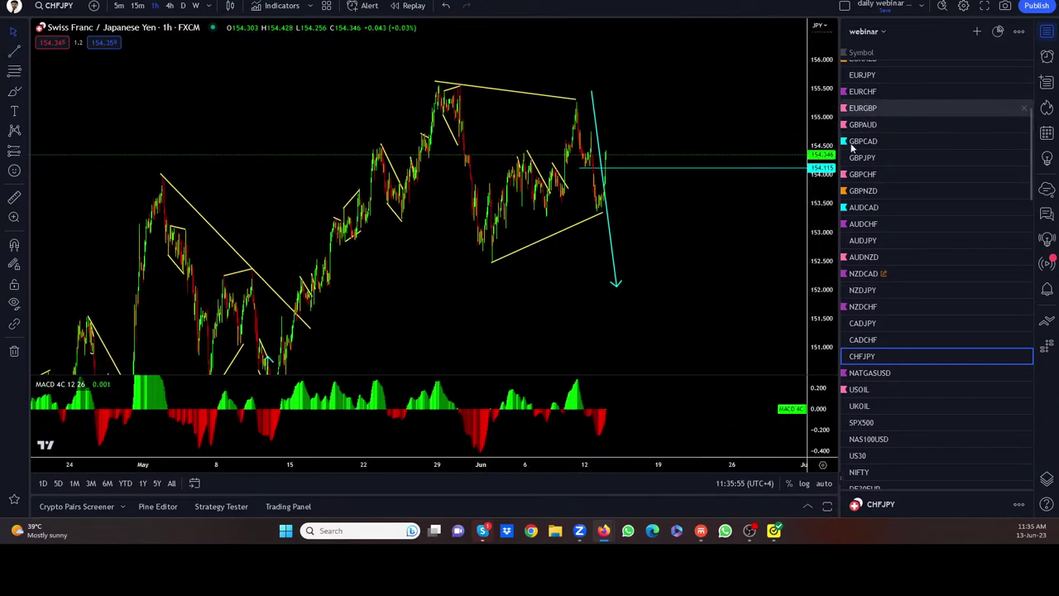
{"action": "left_click_drag", "start_coordinate": [821, 107], "coordinate": [821, 173]}
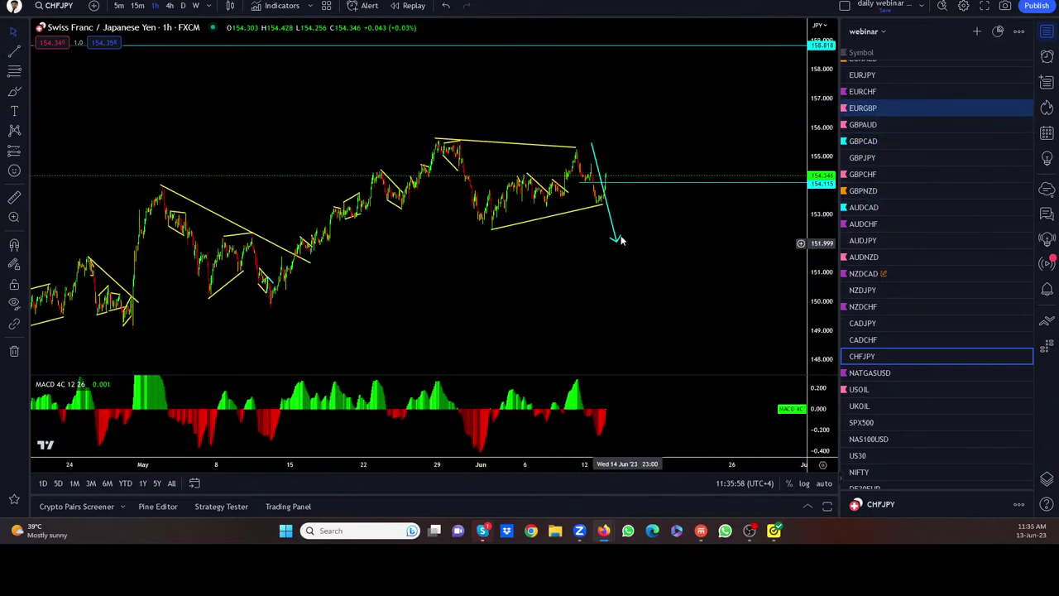
{"action": "left_click_drag", "start_coordinate": [618, 242], "coordinate": [651, 62]}
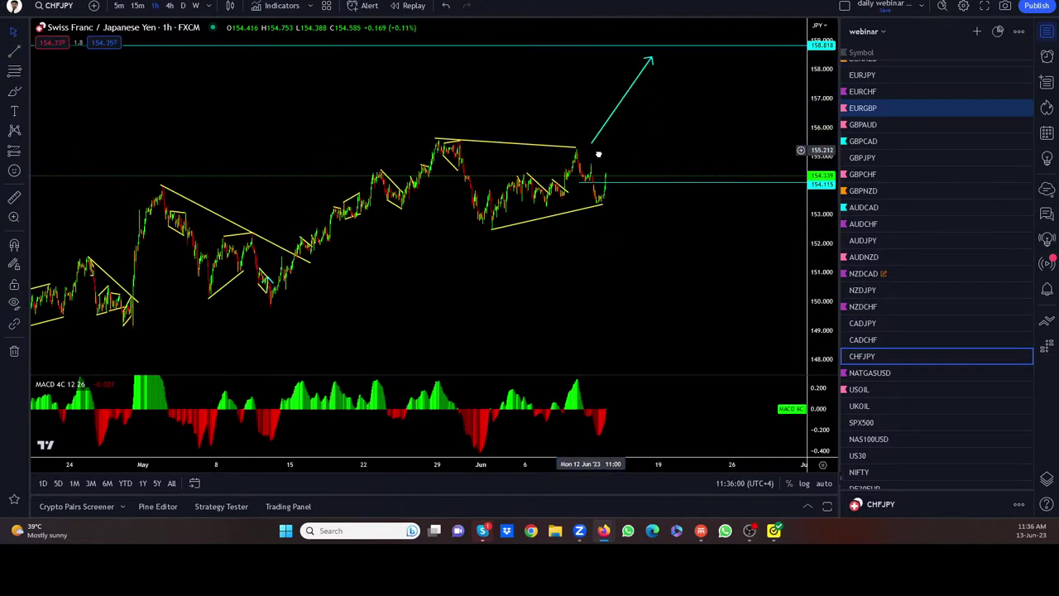
Move the CHFJPY horizontal ray at 154.115 up to about 157.076 and delete it
{"action": "mouse_move", "coordinate": [608, 167]}
{"action": "left_mouse_down"}
{"action": "mouse_move", "coordinate": [633, 195]}
{"action": "mouse_move", "coordinate": [632, 233]}
{"action": "mouse_move", "coordinate": [634, 202]}
{"action": "mouse_move", "coordinate": [698, 93]}
{"action": "mouse_move", "coordinate": [712, 121]}
{"action": "left_mouse_up"}
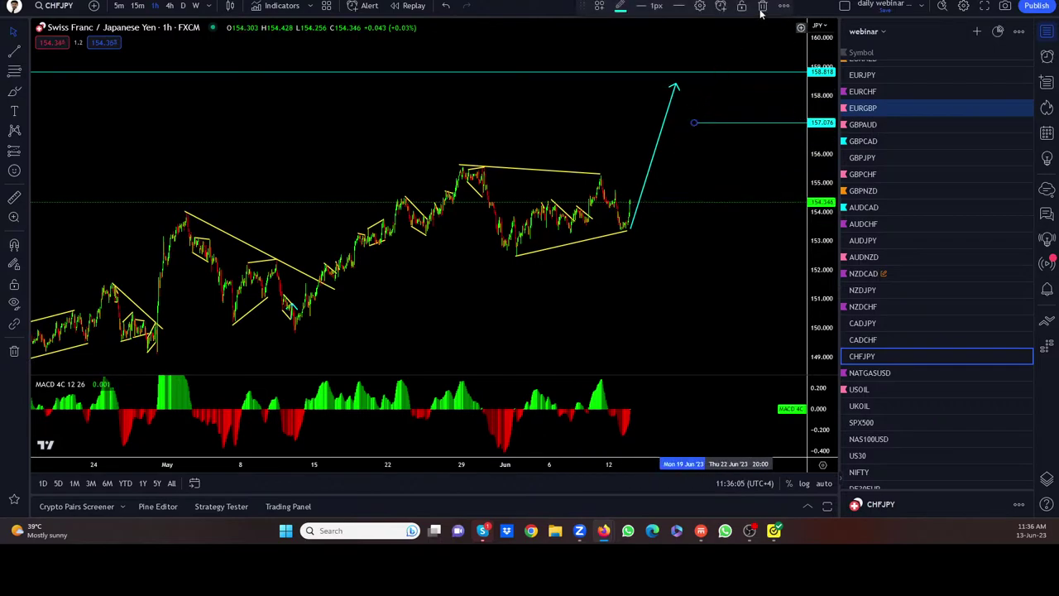
{"action": "left_click", "coordinate": [586, 312]}
{"action": "scroll", "coordinate": [562, 298], "scroll_direction": "down", "scroll_amount": 5}
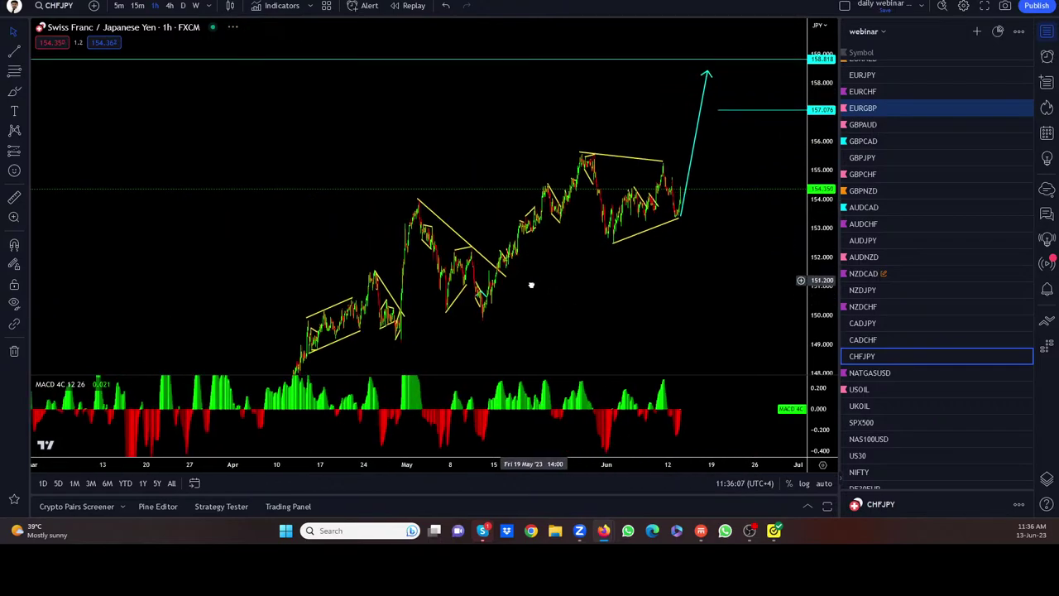
{"action": "left_click", "coordinate": [737, 63]}
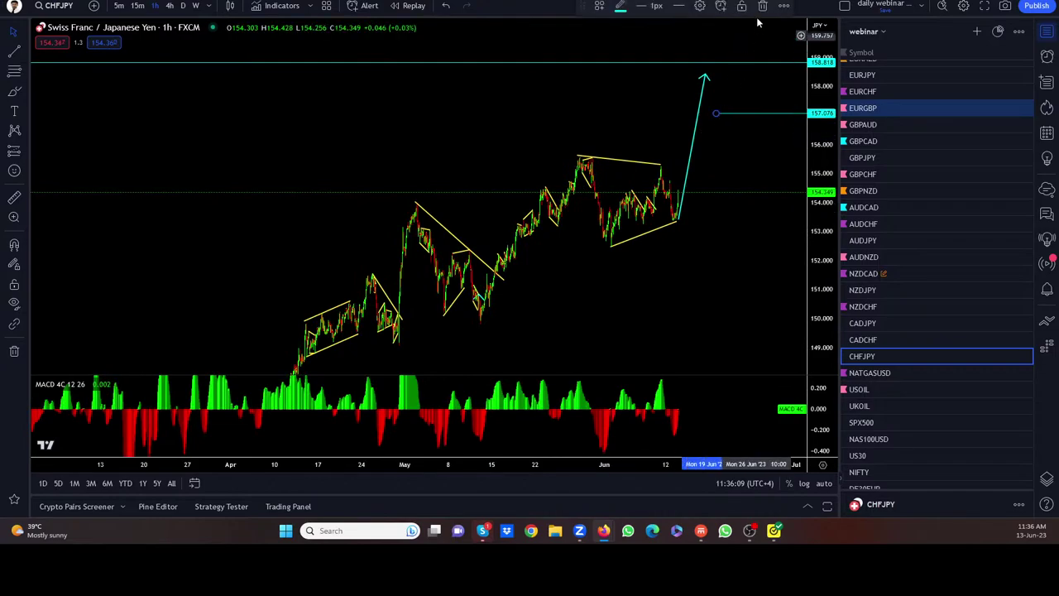
{"action": "scroll", "coordinate": [737, 223], "scroll_direction": "up", "scroll_amount": 5}
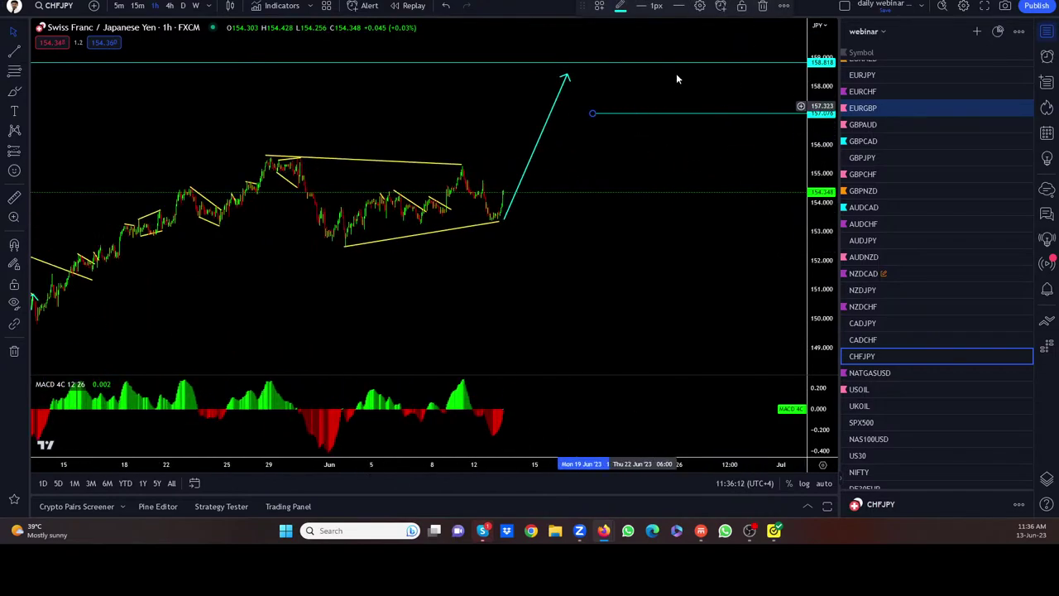
{"action": "left_click", "coordinate": [762, 6]}
Sketch a freehand resistance line near 155.7 and an upward breakout path on the CHFJPY chart, and clear the sketch
{"action": "left_click_drag", "start_coordinate": [819, 277], "coordinate": [641, 255]}
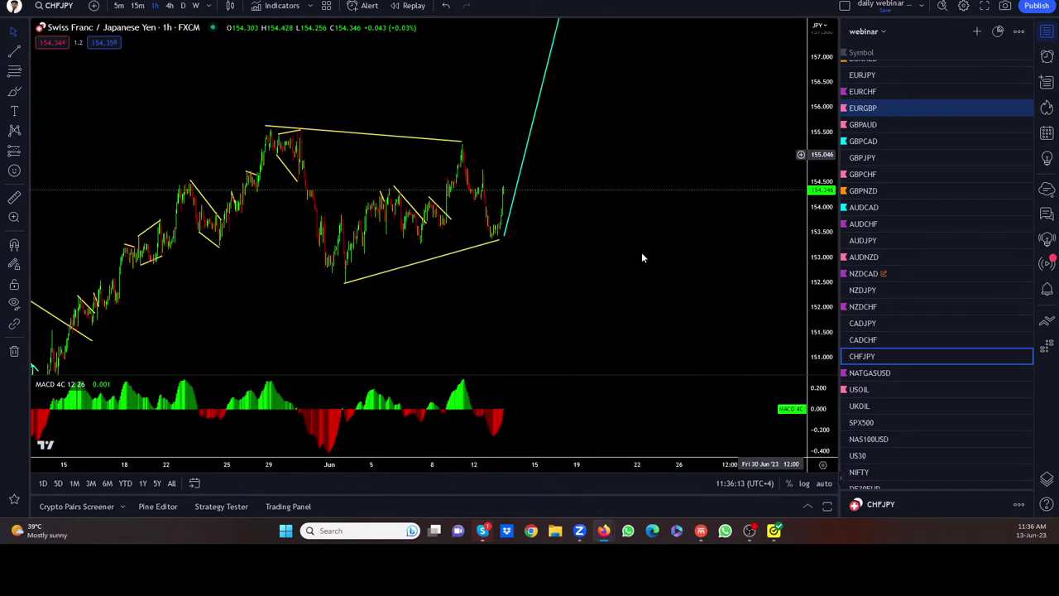
{"action": "scroll", "coordinate": [579, 282], "scroll_direction": "up", "scroll_amount": 2}
{"action": "left_click_drag", "start_coordinate": [503, 305], "coordinate": [503, 308]}
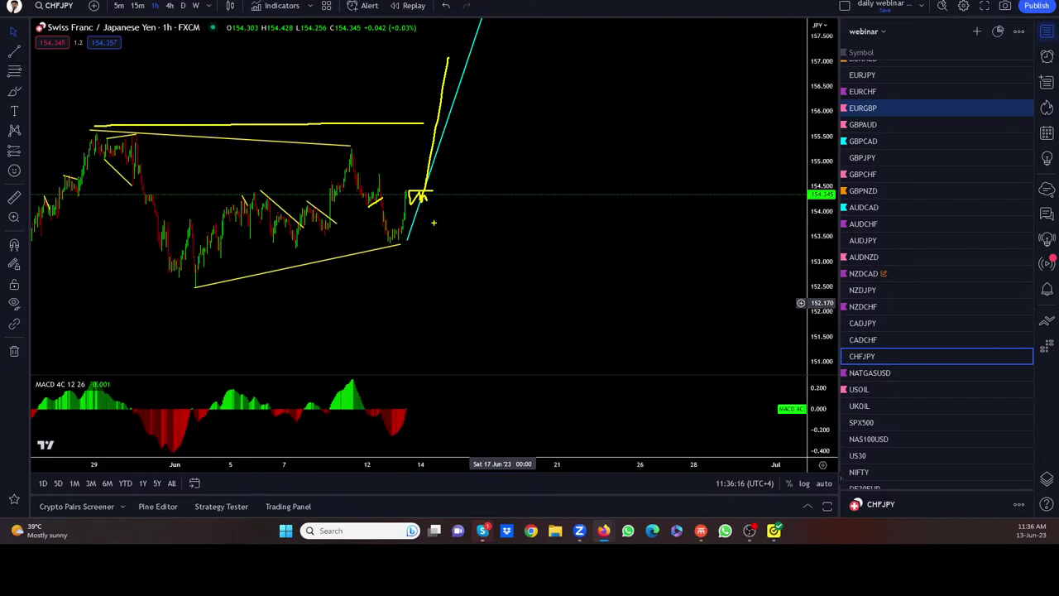
{"action": "key", "text": "Escape"}
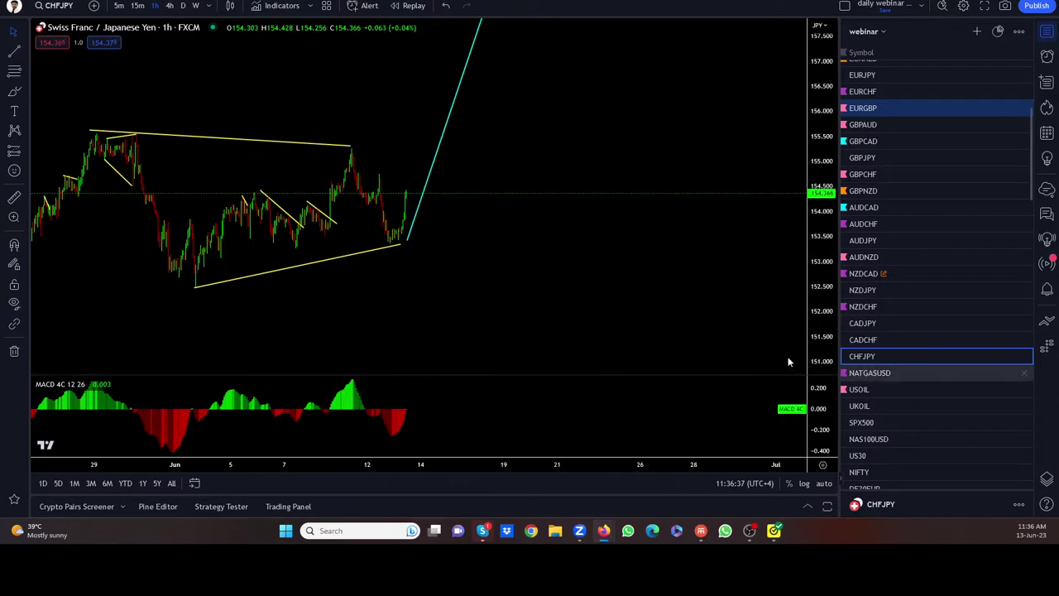
Open the NATGASUSD chart, move the horizontal ray to about 2.204, and lower the end of the small falling channel's bottom line
{"action": "key", "text": "Down"}
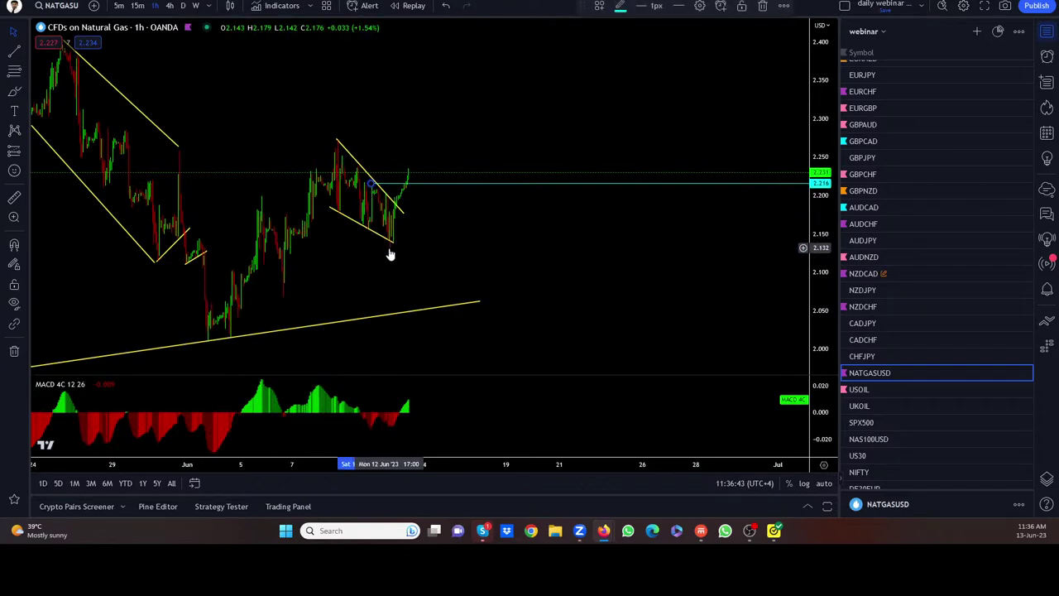
{"action": "left_click_drag", "start_coordinate": [371, 187], "coordinate": [388, 198]}
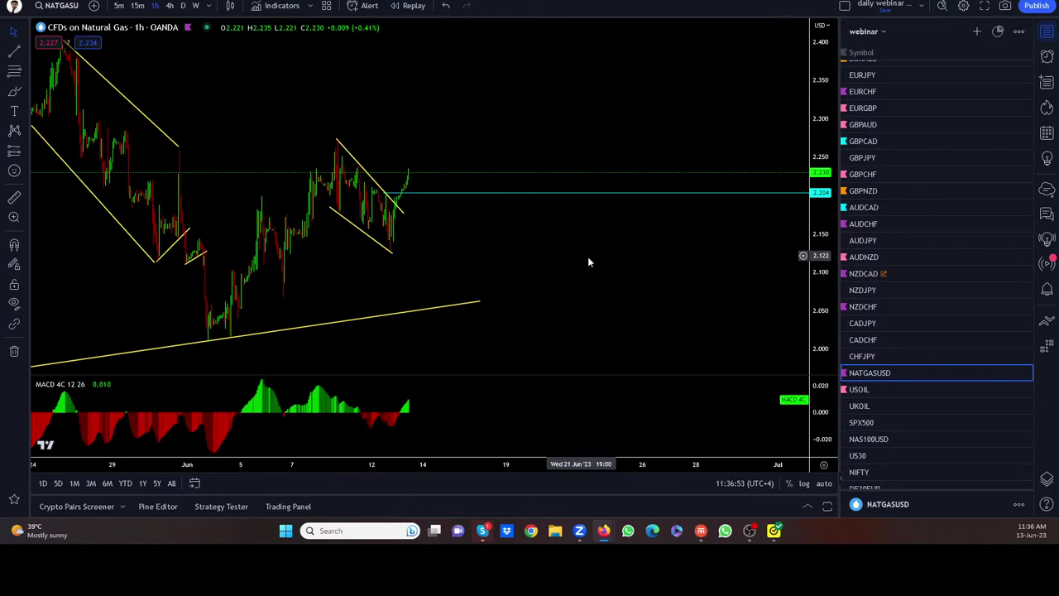
Re-anchor the long lower NATGASUSD trend line from the 14 April low at about 1.898 to the 5 May low at about 1.914
{"action": "scroll", "coordinate": [778, 206], "scroll_direction": "down", "scroll_amount": 3}
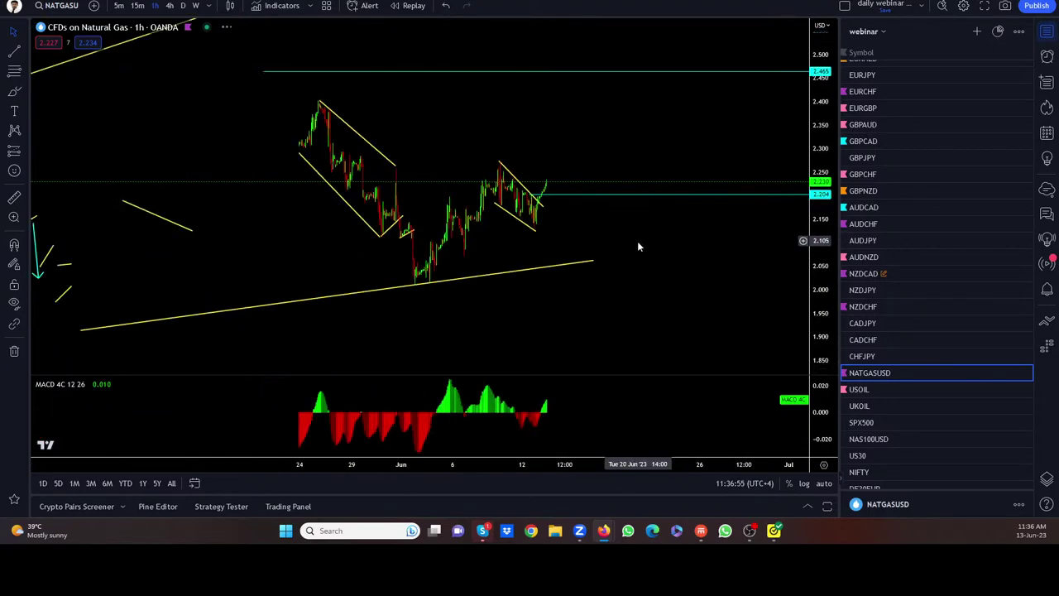
{"action": "scroll", "coordinate": [639, 243], "scroll_direction": "down", "scroll_amount": 4}
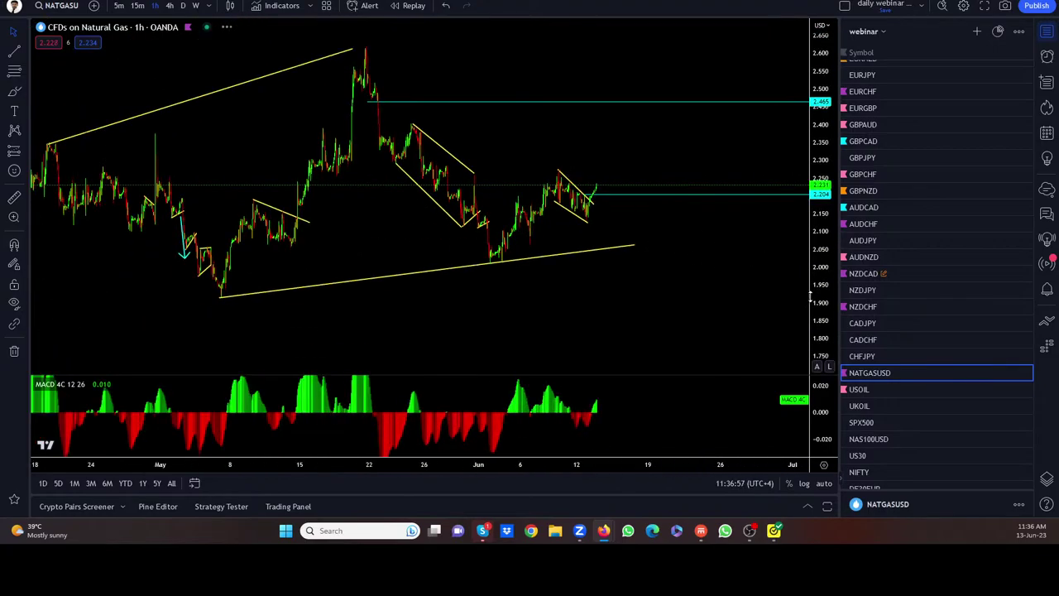
{"action": "left_click_drag", "start_coordinate": [811, 296], "coordinate": [762, 328]}
{"action": "scroll", "coordinate": [759, 318], "scroll_direction": "down", "scroll_amount": 3}
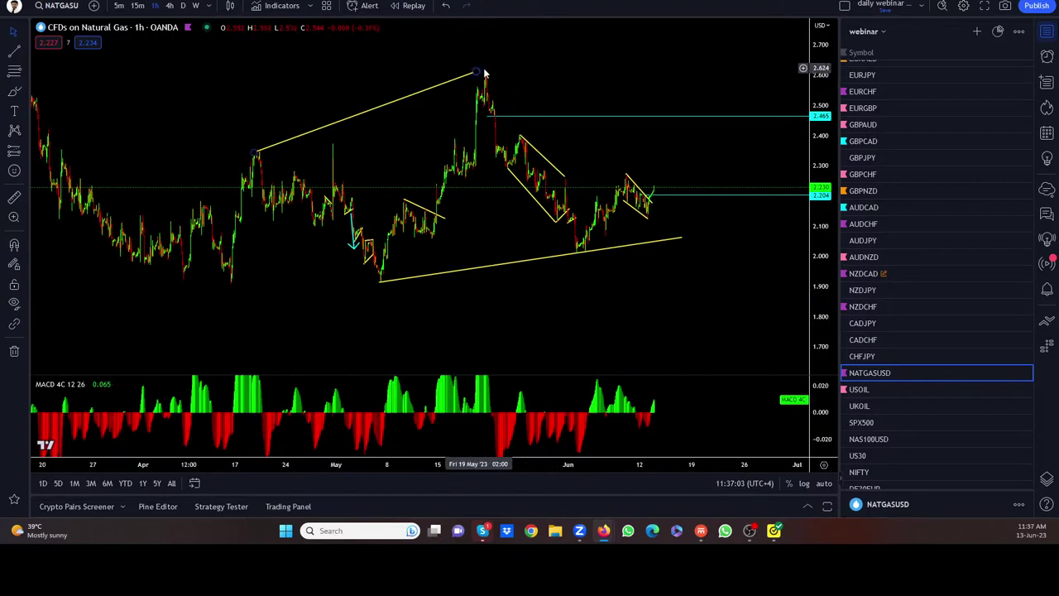
{"action": "left_click_drag", "start_coordinate": [579, 289], "coordinate": [566, 290]}
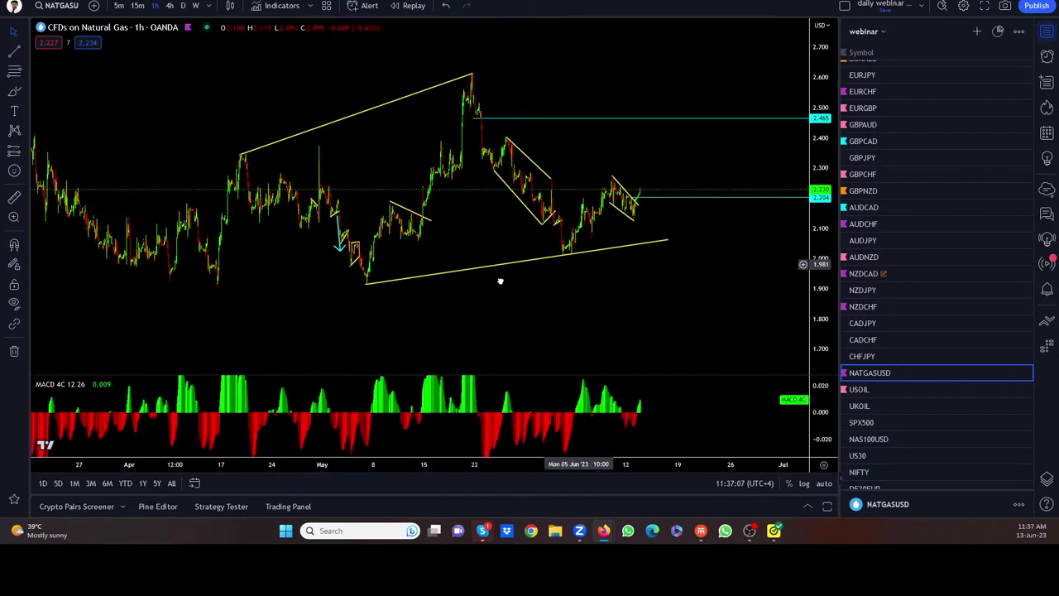
{"action": "left_click_drag", "start_coordinate": [499, 279], "coordinate": [104, 291]}
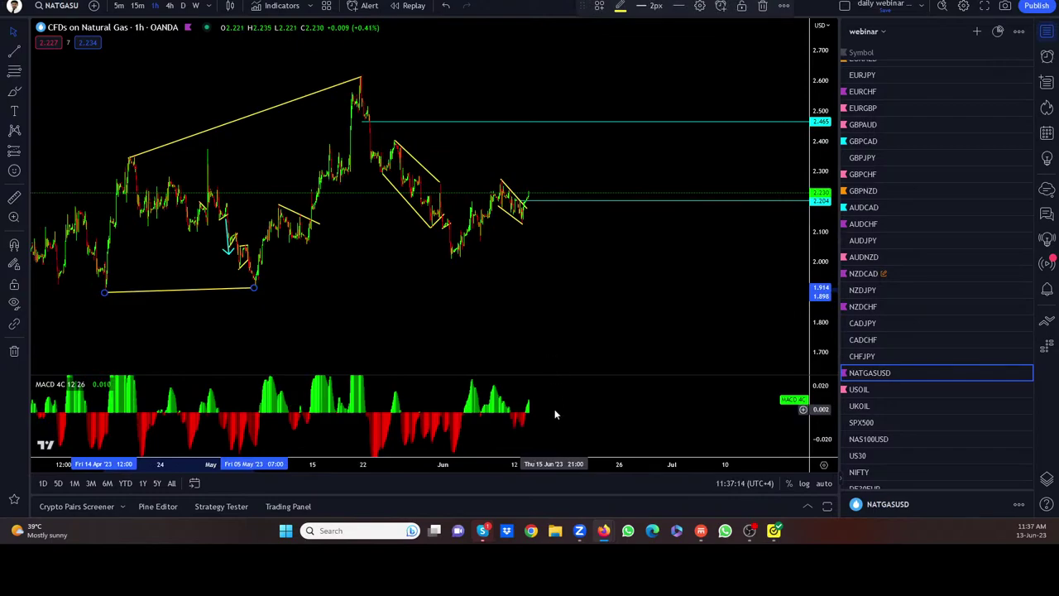
{"action": "scroll", "coordinate": [562, 225], "scroll_direction": "up", "scroll_amount": 2}
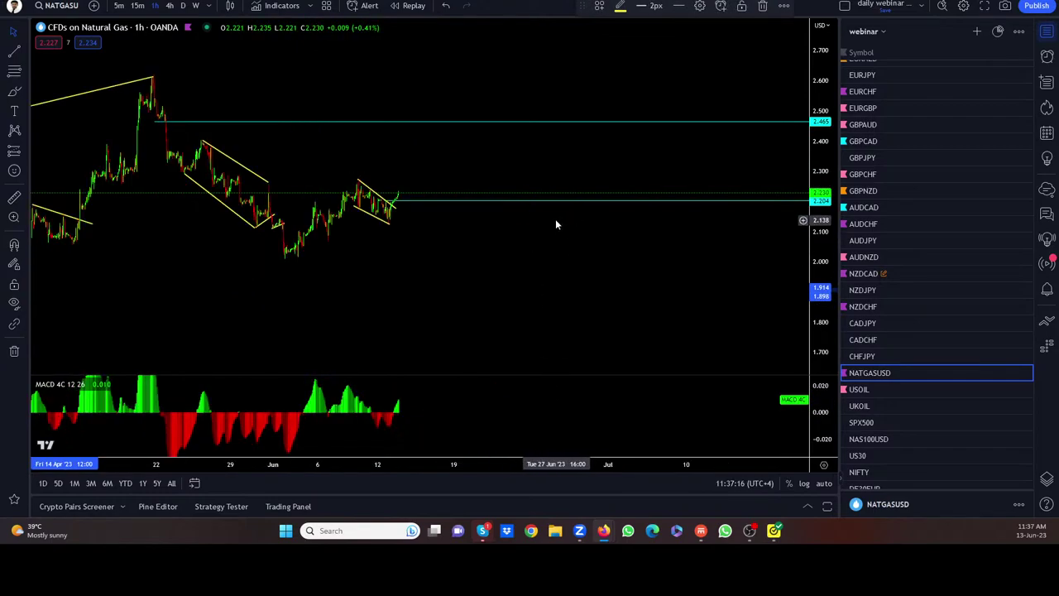
{"action": "scroll", "coordinate": [580, 245], "scroll_direction": "up", "scroll_amount": 3}
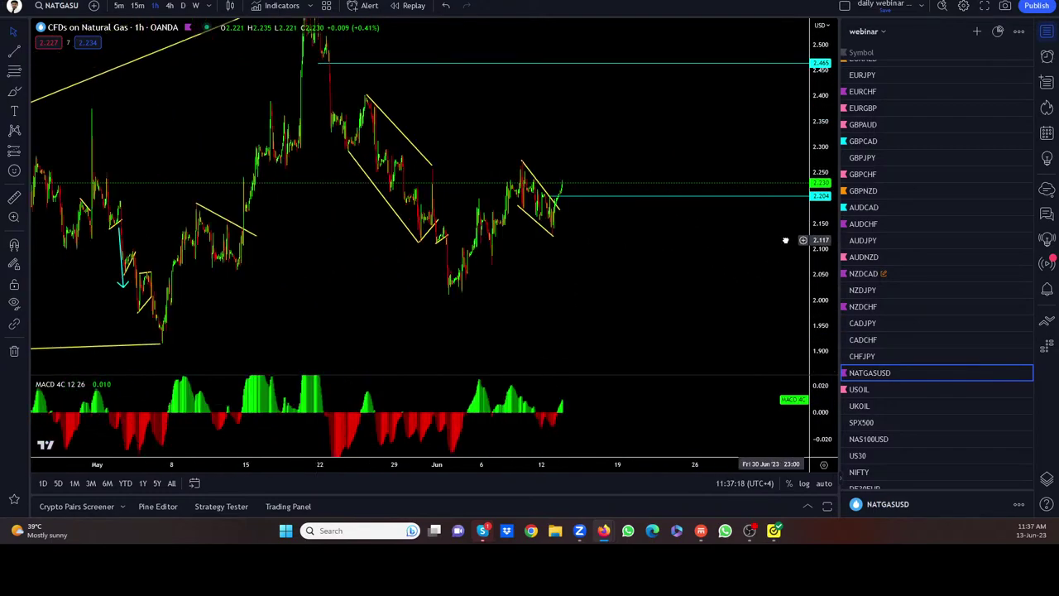
{"action": "scroll", "coordinate": [777, 282], "scroll_direction": "up", "scroll_amount": 3}
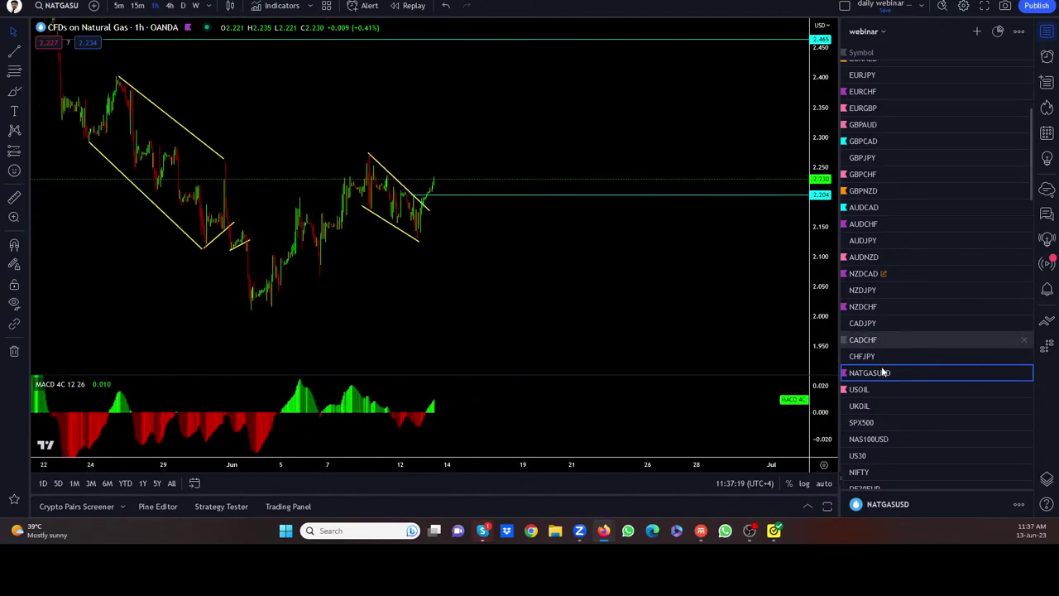
Open the USOIL chart and draw a horizontal ray at about 66.59, starting on 12 June just below the recent low
{"action": "left_click", "coordinate": [859, 392]}
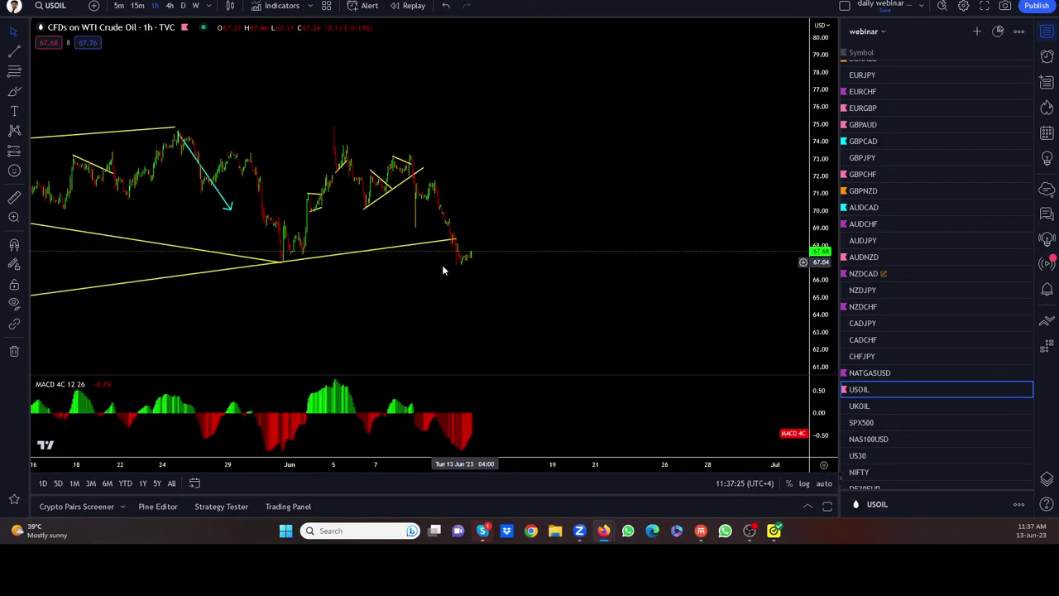
{"action": "scroll", "coordinate": [443, 308], "scroll_direction": "up", "scroll_amount": 3}
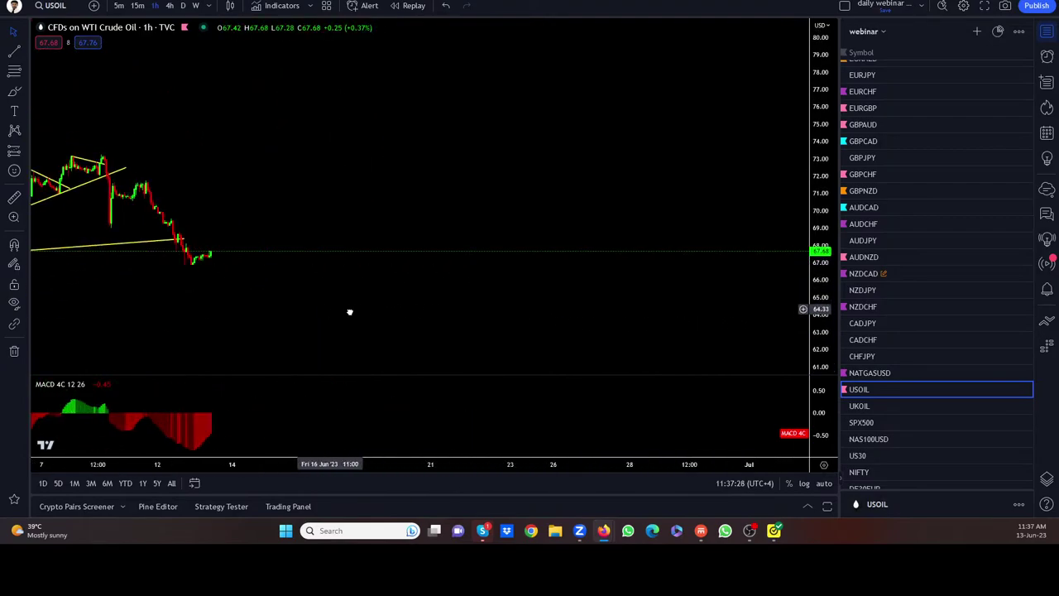
{"action": "scroll", "coordinate": [349, 309], "scroll_direction": "left", "scroll_amount": 3}
{"action": "left_click", "coordinate": [26, 51]}
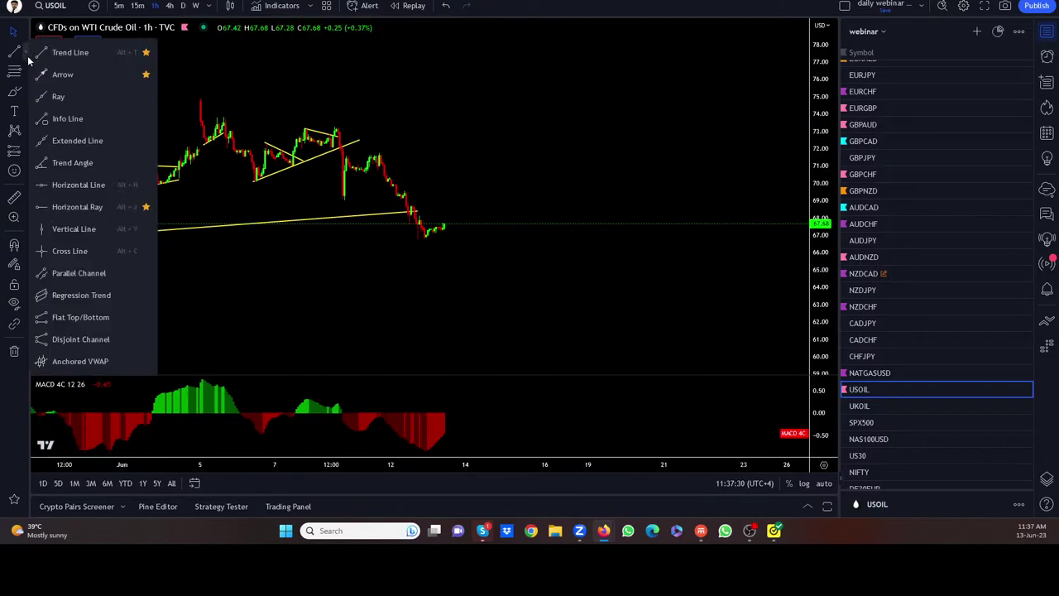
{"action": "left_click", "coordinate": [39, 208]}
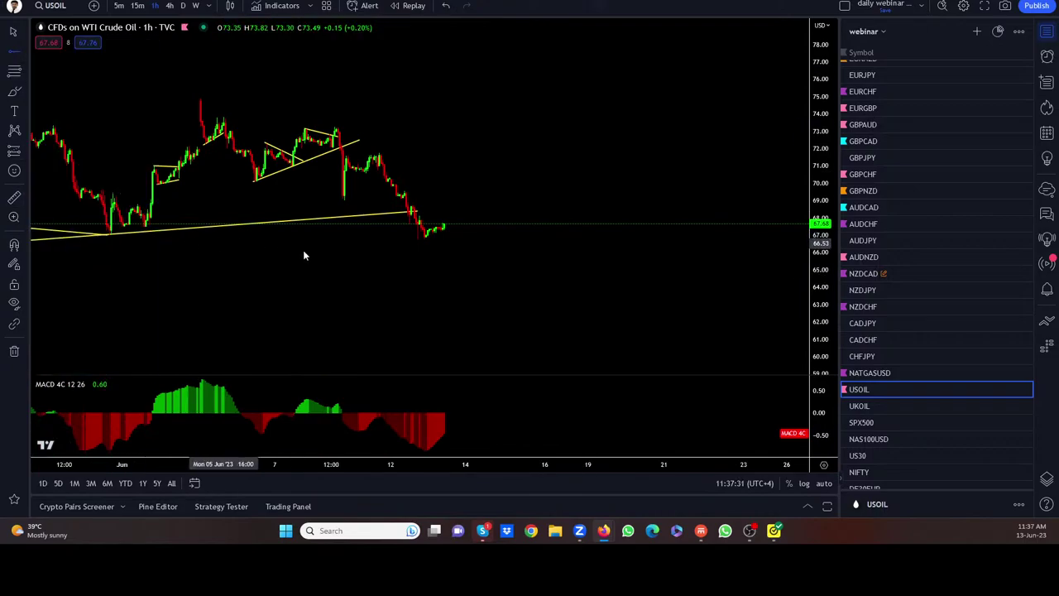
{"action": "left_click", "coordinate": [415, 245]}
{"action": "left_click", "coordinate": [401, 241]}
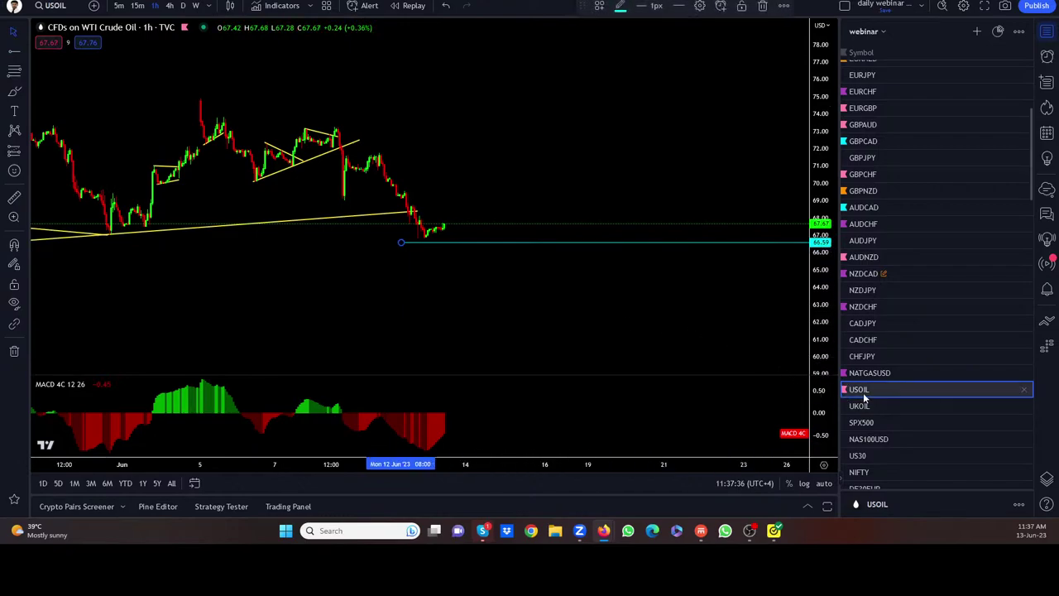
{"action": "scroll", "coordinate": [689, 264], "scroll_direction": "up", "scroll_amount": 3}
{"action": "left_click_drag", "start_coordinate": [799, 307], "coordinate": [783, 180]}
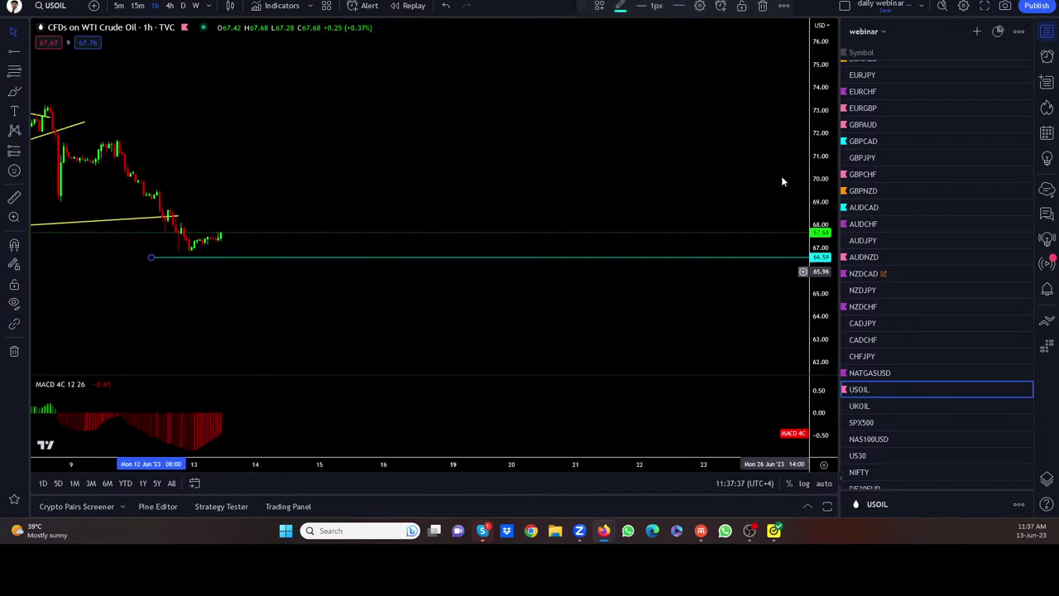
{"action": "left_click_drag", "start_coordinate": [414, 172], "coordinate": [613, 166]}
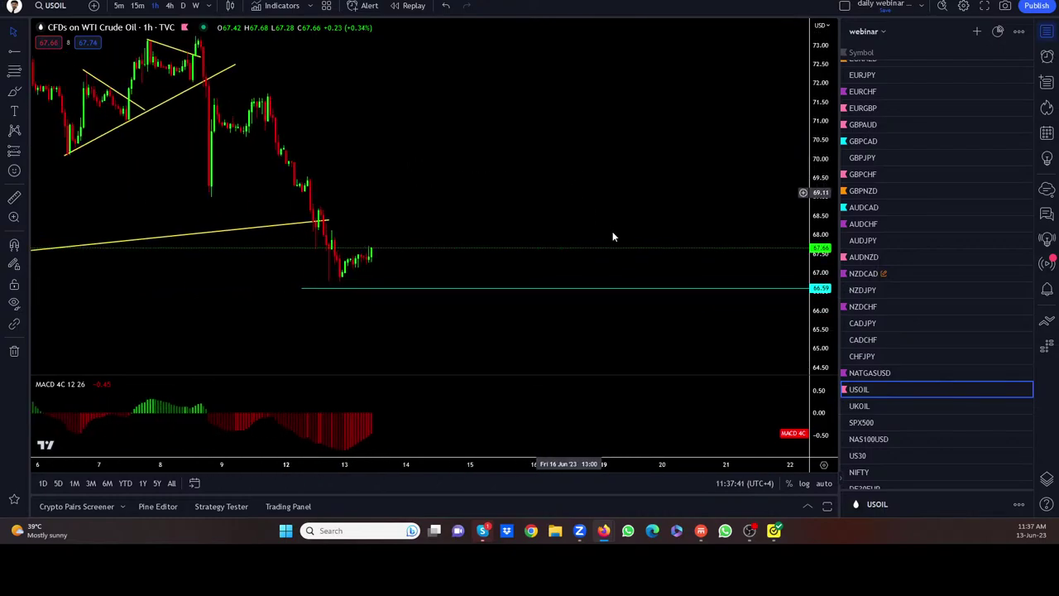
Open the UKOIL chart and flag the symbol pink in the watchlist
{"action": "left_click", "coordinate": [859, 407]}
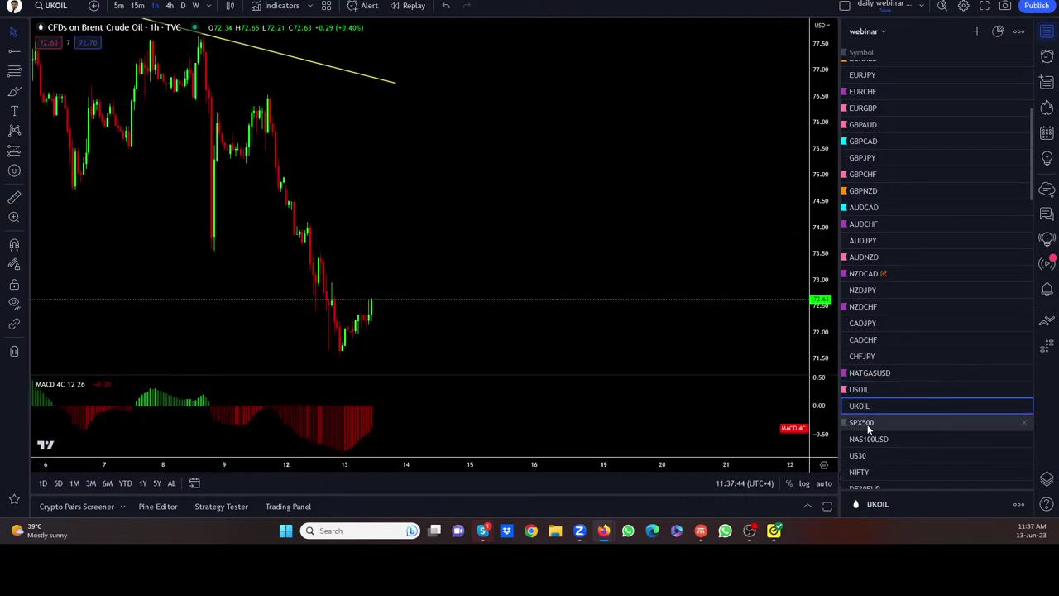
Open the SPX500 chart and remove the horizontal ray at 4301.44
{"action": "left_click", "coordinate": [862, 422]}
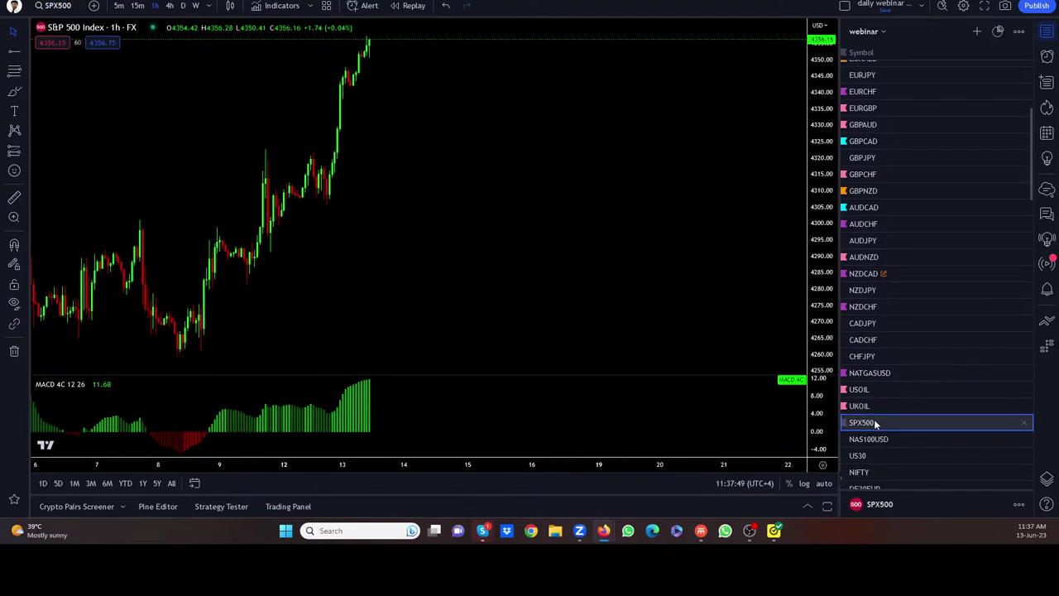
{"action": "scroll", "coordinate": [628, 170], "scroll_direction": "down", "scroll_amount": 5}
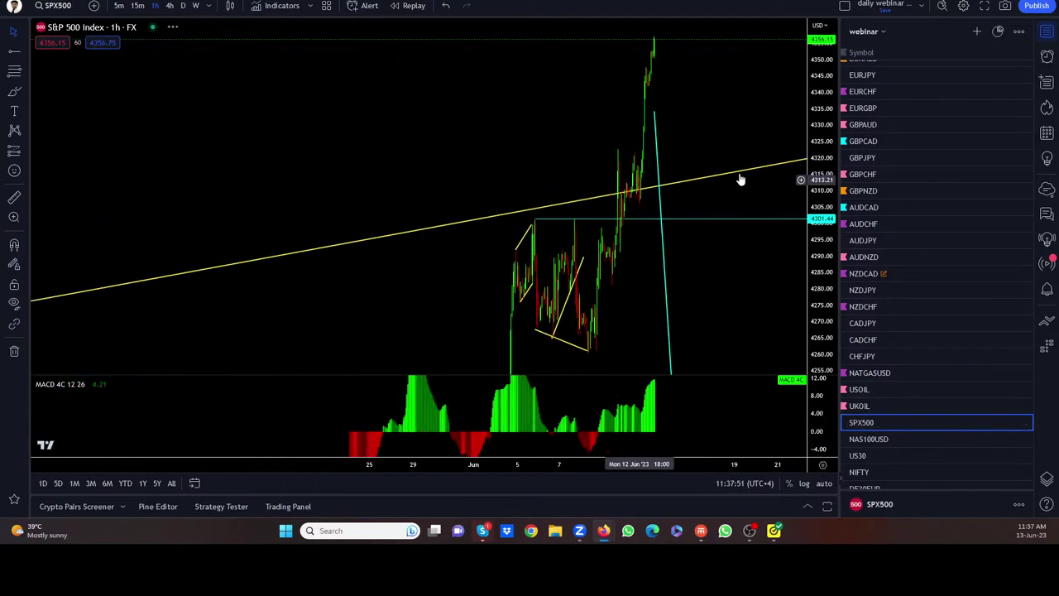
{"action": "scroll", "coordinate": [740, 179], "scroll_direction": "down", "scroll_amount": 5}
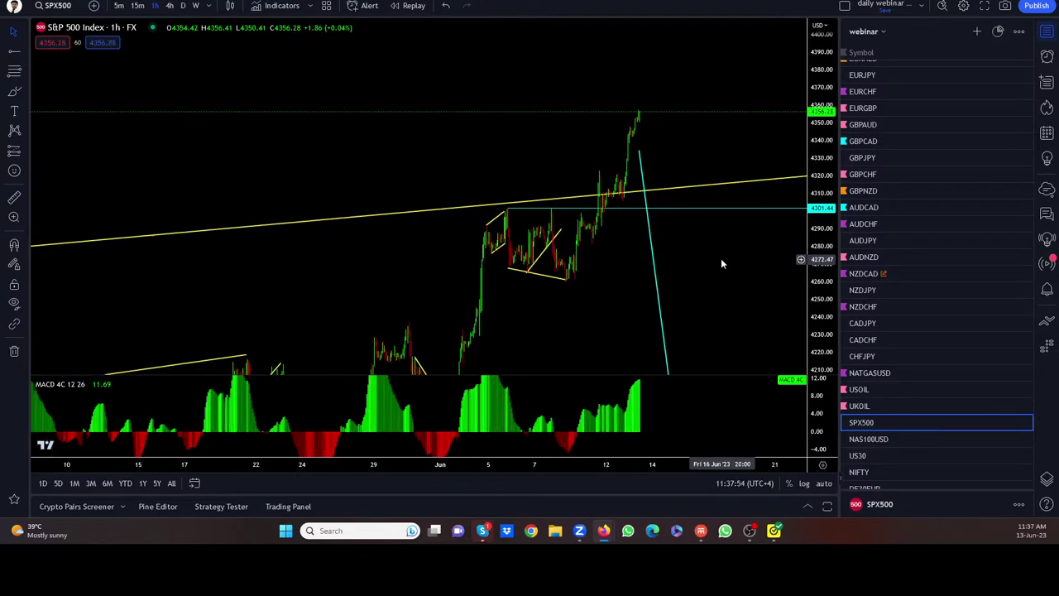
{"action": "scroll", "coordinate": [720, 263], "scroll_direction": "up", "scroll_amount": 1}
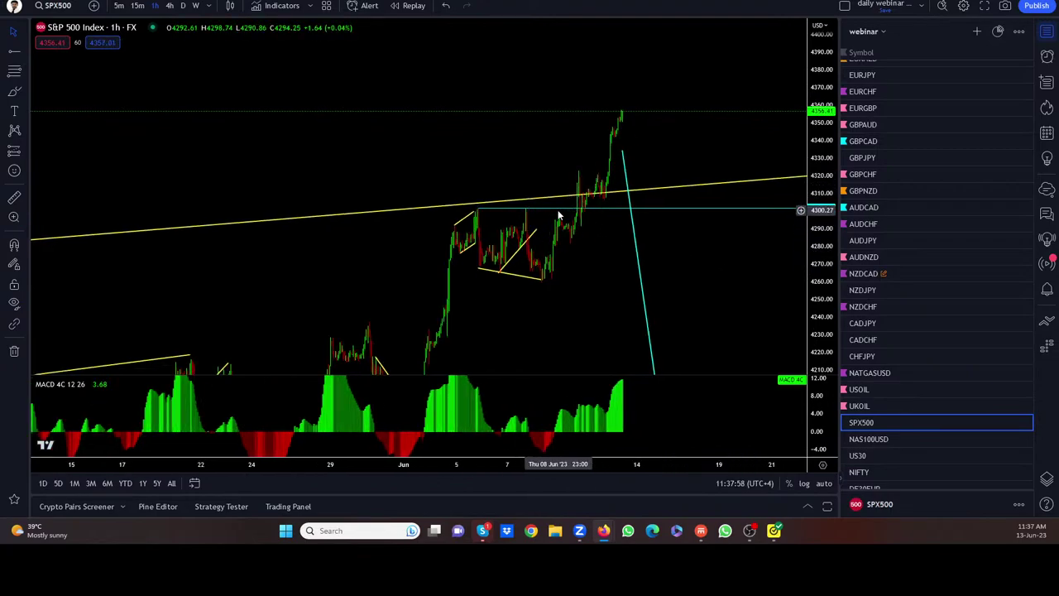
{"action": "left_click", "coordinate": [513, 216]}
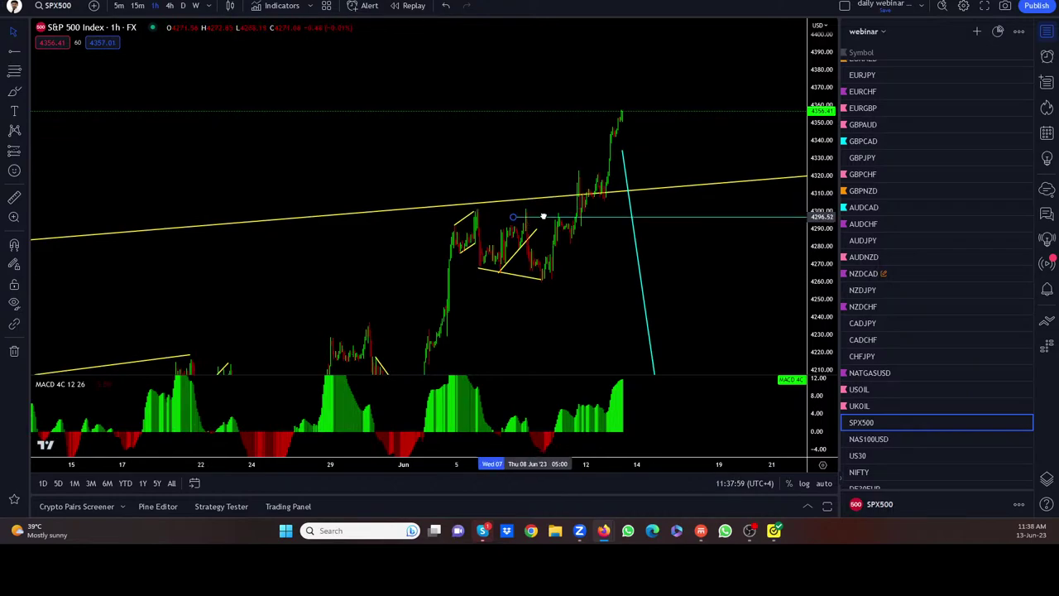
{"action": "key", "text": "ctrl+z"}
{"action": "scroll", "coordinate": [675, 263], "scroll_direction": "up", "scroll_amount": 1}
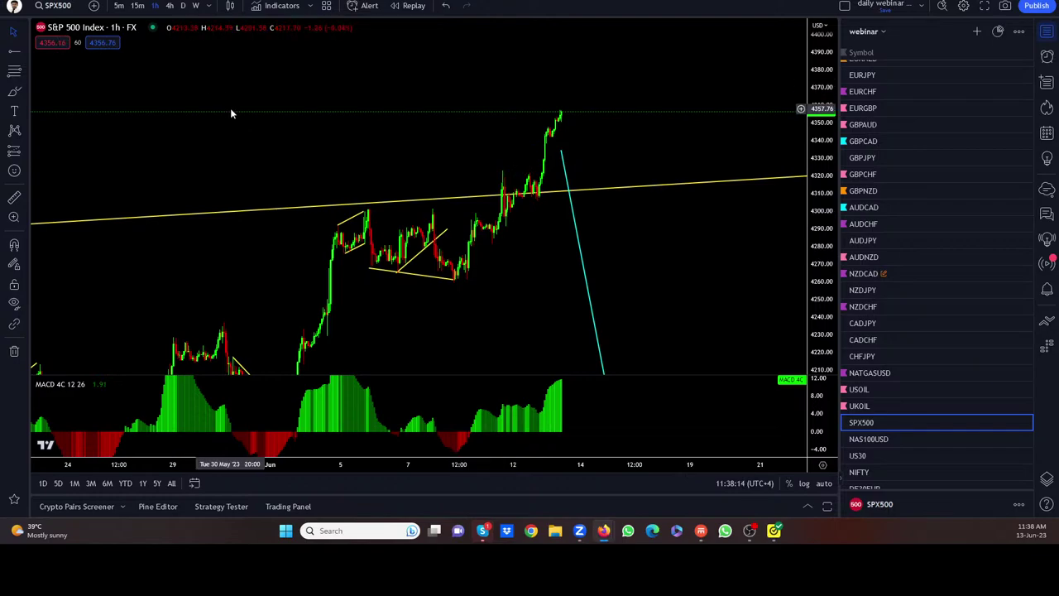
Switch SPX500 to the 4-hour timeframe and move the downward arrow clear of price, running from about 4534.81 to 4132.65
{"action": "left_click", "coordinate": [168, 6]}
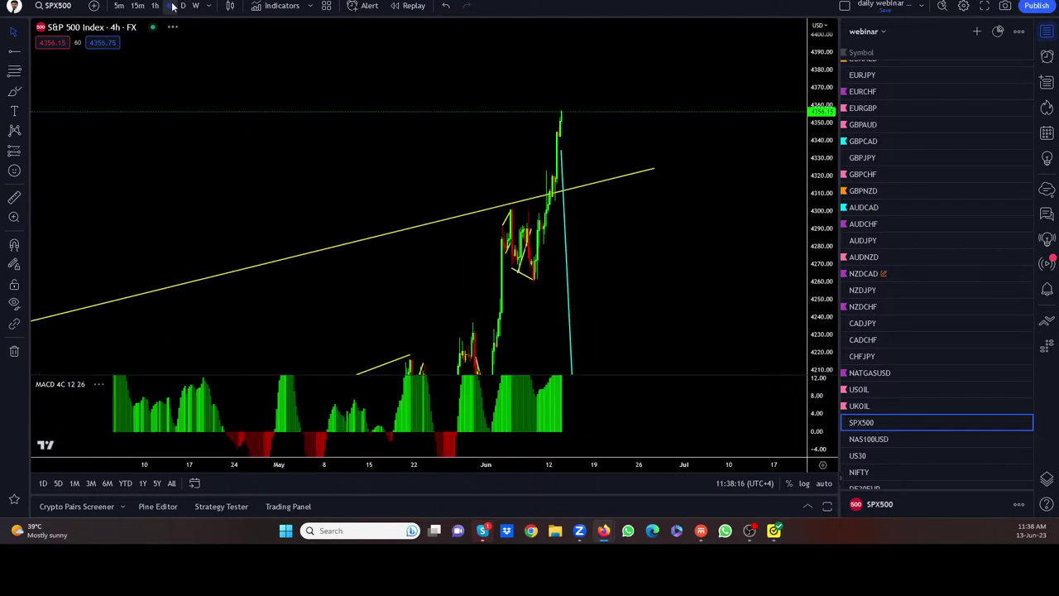
{"action": "scroll", "coordinate": [549, 201], "scroll_direction": "down", "scroll_amount": 5}
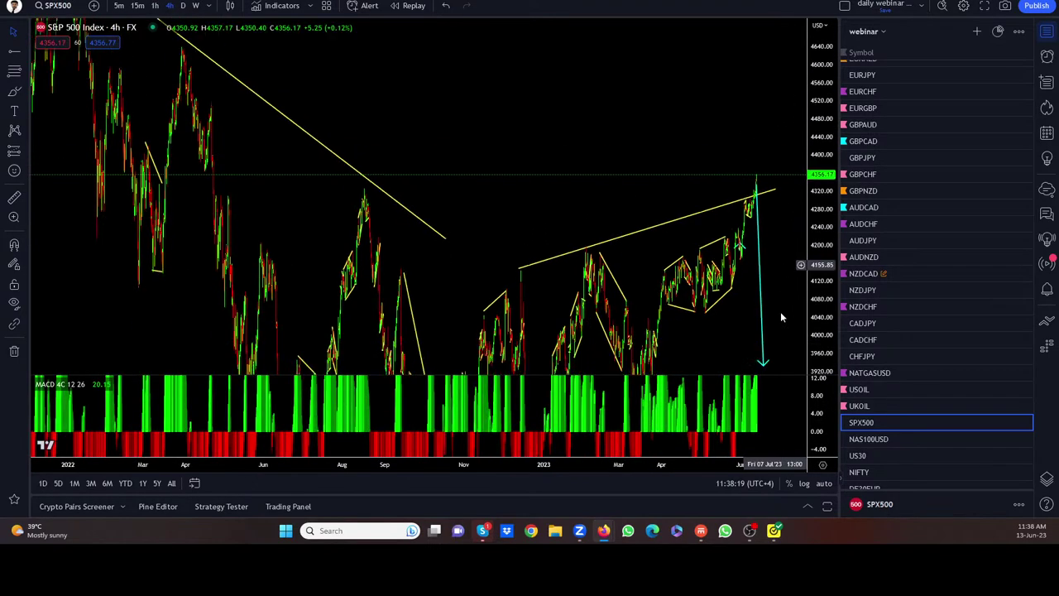
{"action": "left_click_drag", "start_coordinate": [471, 201], "coordinate": [394, 173]}
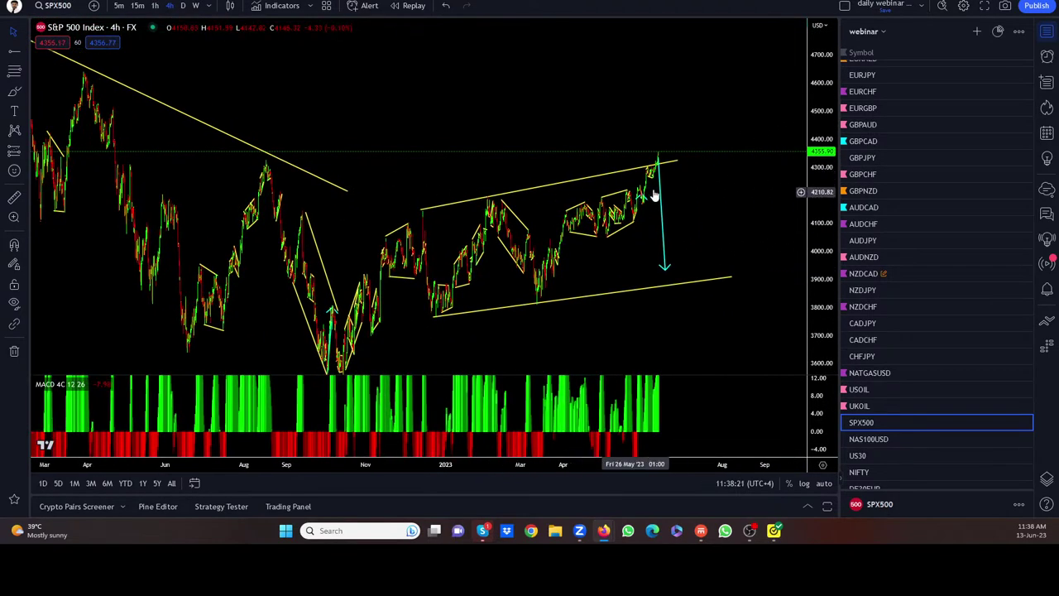
{"action": "left_click_drag", "start_coordinate": [681, 162], "coordinate": [695, 121]}
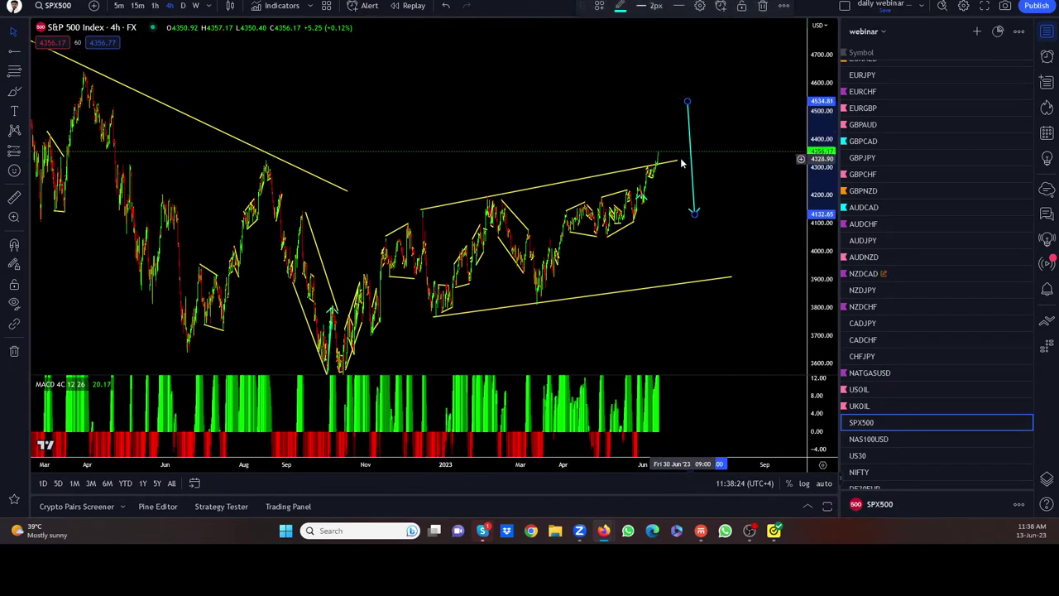
Shorten the large SPX500 channel's upper line to end near 4208.86 and its lower line near 3813.29, and return to the 1-hour timeframe
{"action": "left_click_drag", "start_coordinate": [678, 160], "coordinate": [510, 193]}
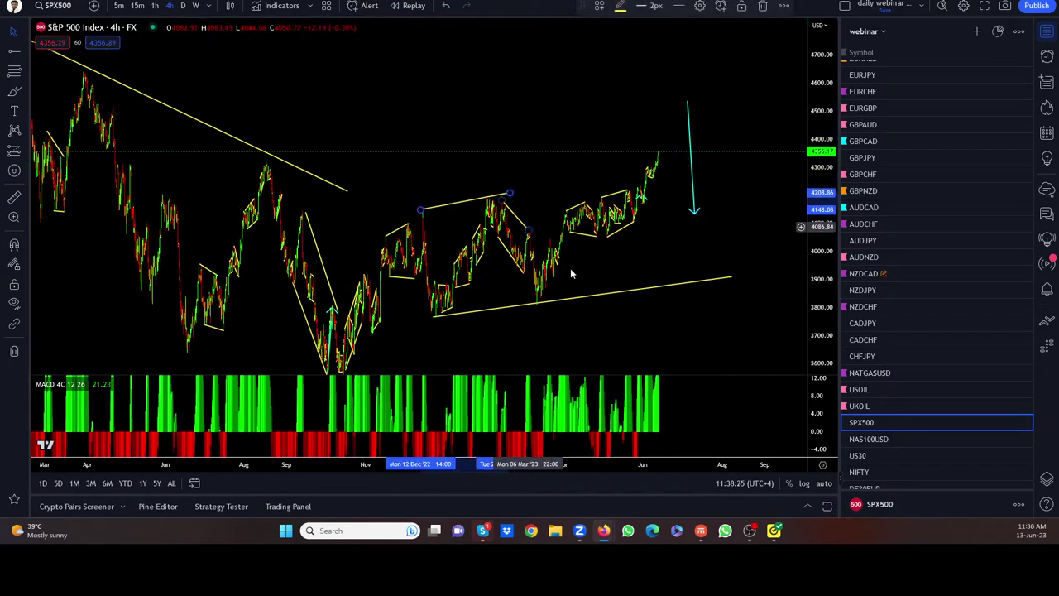
{"action": "left_click_drag", "start_coordinate": [731, 278], "coordinate": [552, 304]}
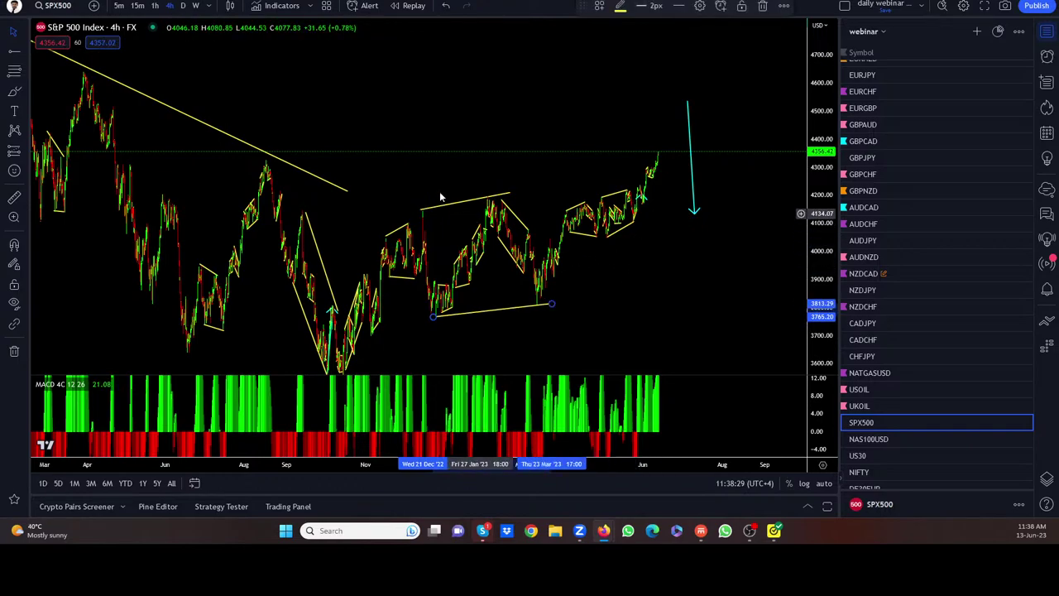
{"action": "left_click", "coordinate": [154, 6]}
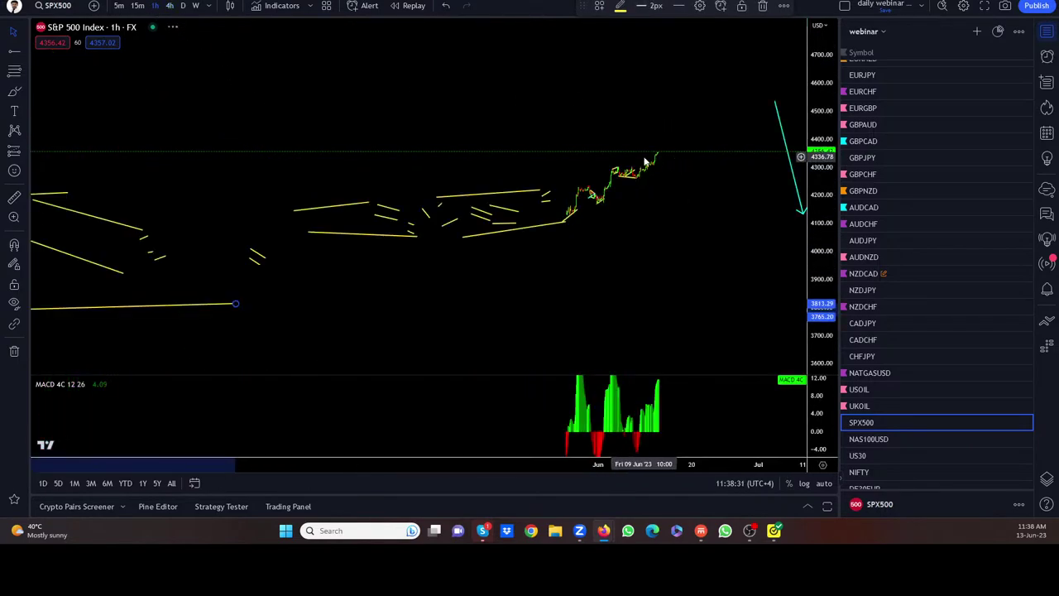
{"action": "scroll", "coordinate": [791, 264], "scroll_direction": "up", "scroll_amount": 5}
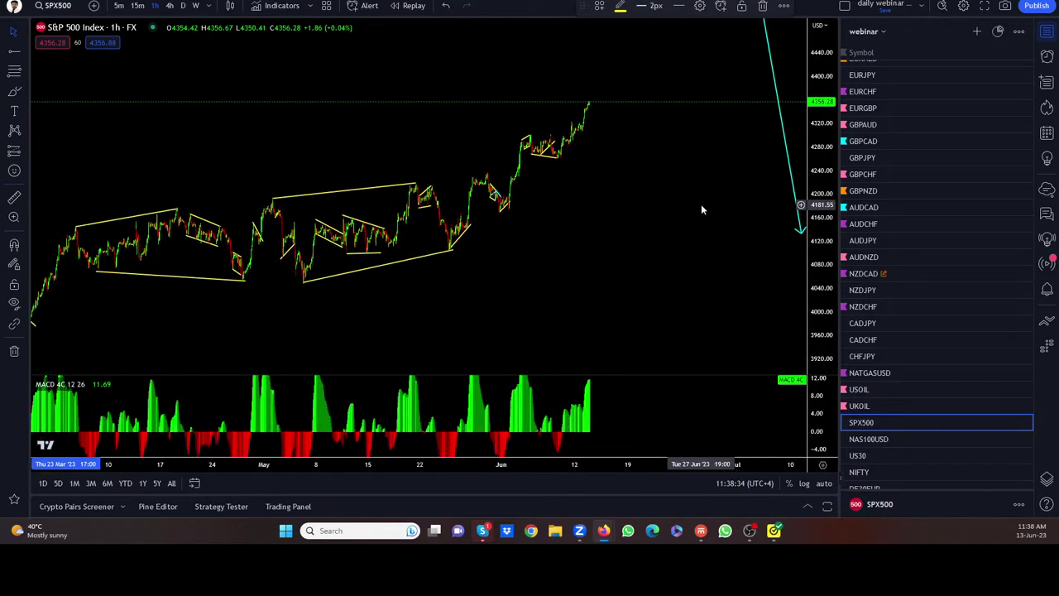
{"action": "left_click_drag", "start_coordinate": [660, 181], "coordinate": [675, 271]}
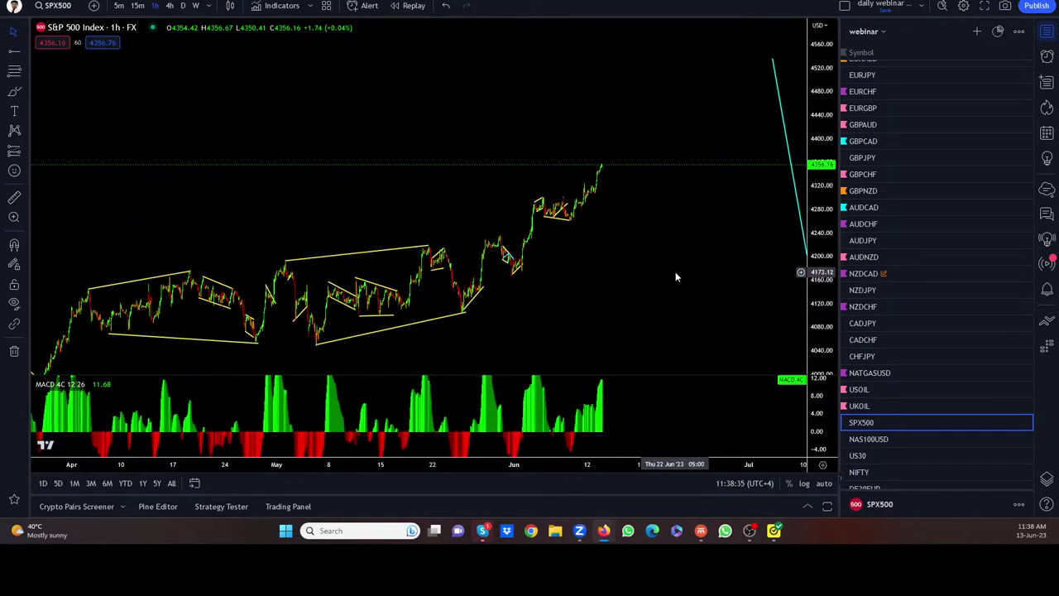
Open the NAS100USD chart and examine the price action after the broadening pattern drawn in early June
{"action": "left_click", "coordinate": [877, 439]}
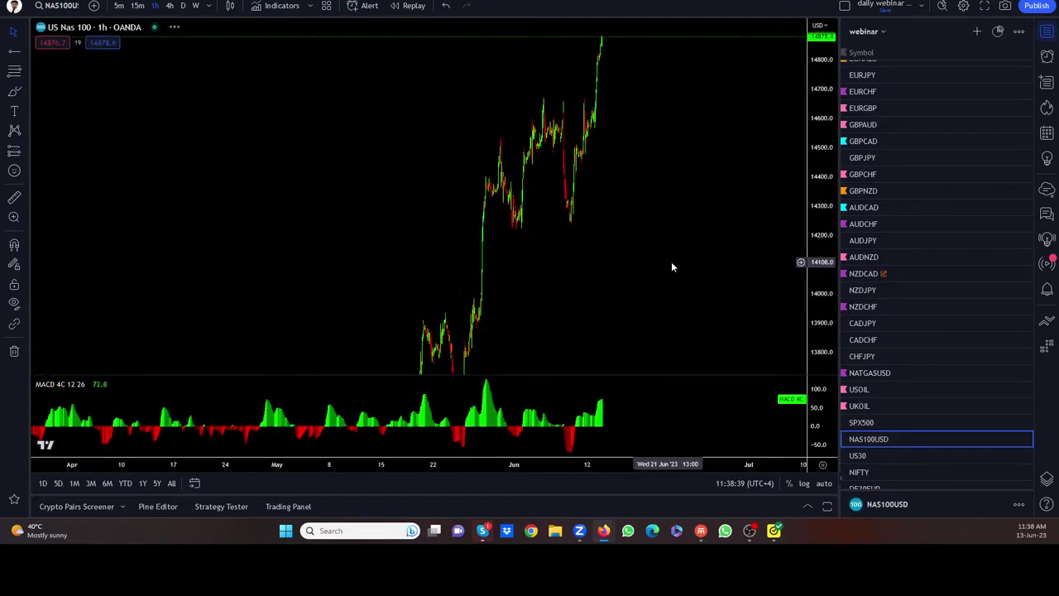
{"action": "scroll", "coordinate": [697, 255], "scroll_direction": "up", "scroll_amount": 3}
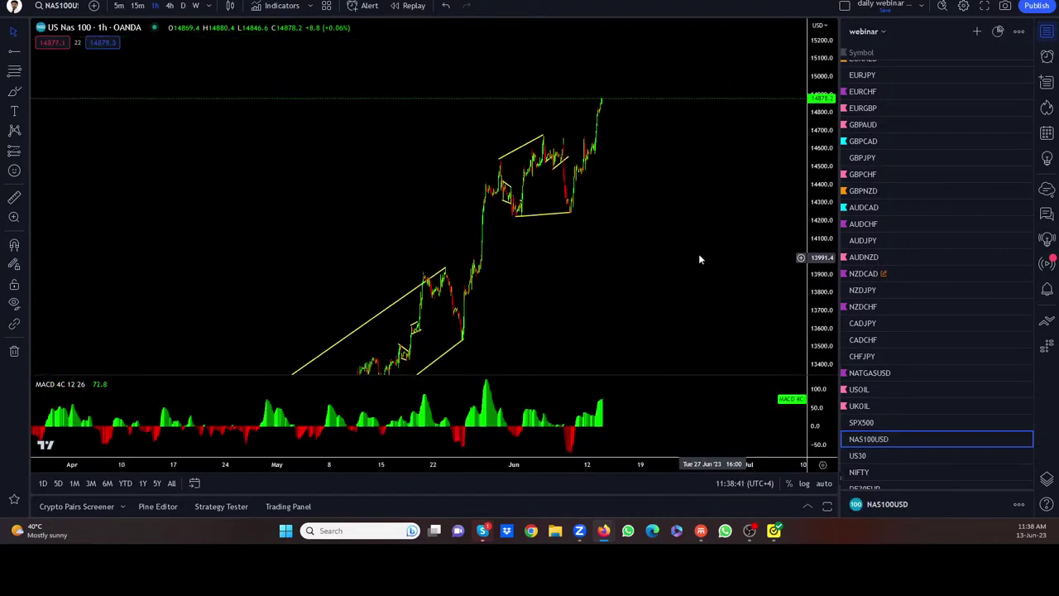
{"action": "scroll", "coordinate": [686, 258], "scroll_direction": "up", "scroll_amount": 2}
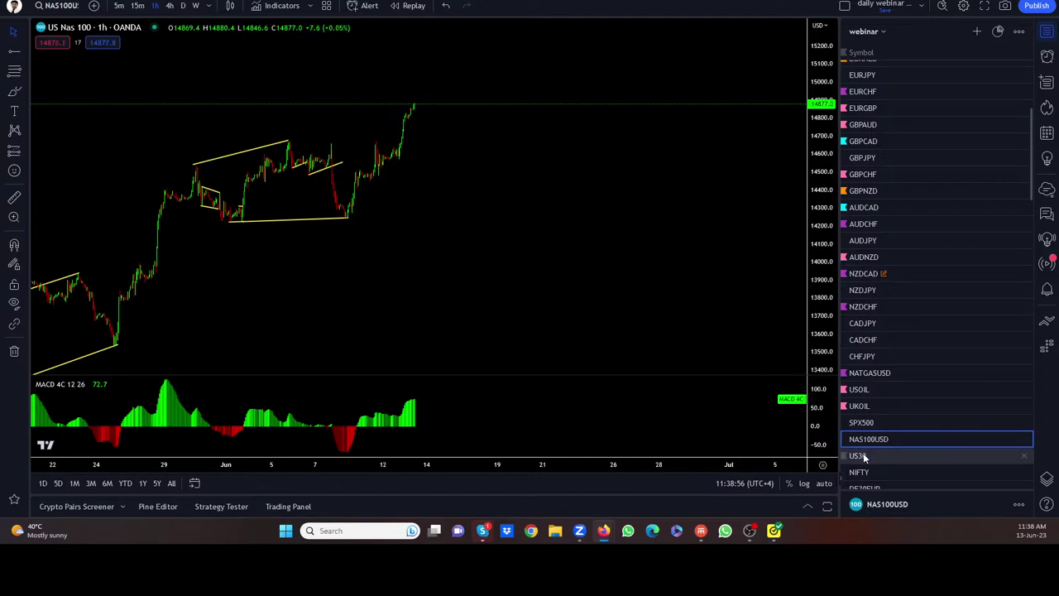
Open the US30 chart and move the downward arrow to the latest high, running from about 34130.58 to 33688.35
{"action": "left_click", "coordinate": [861, 456]}
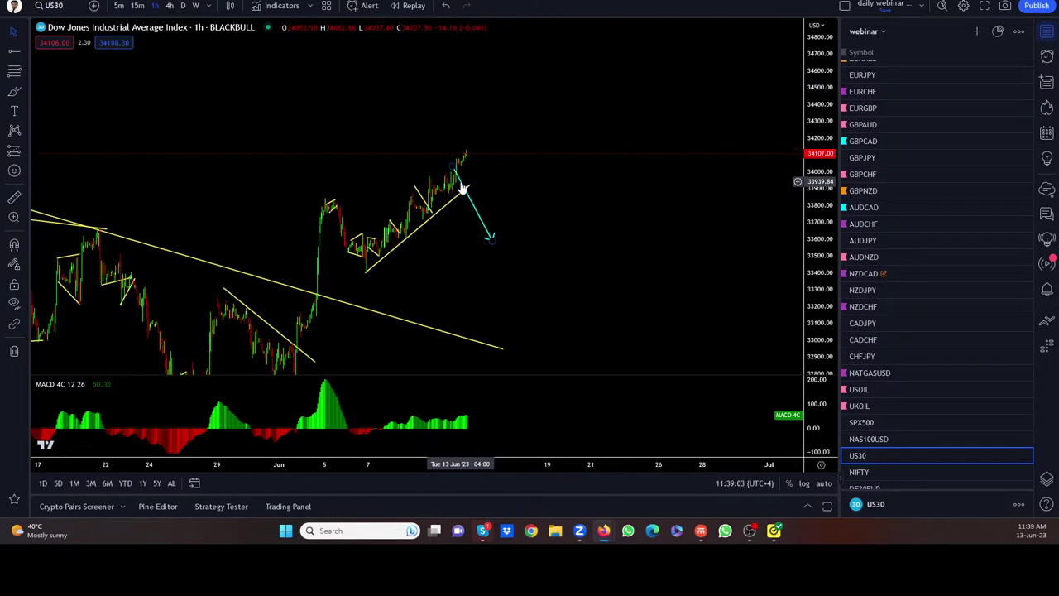
{"action": "left_click_drag", "start_coordinate": [300, 234], "coordinate": [506, 165]}
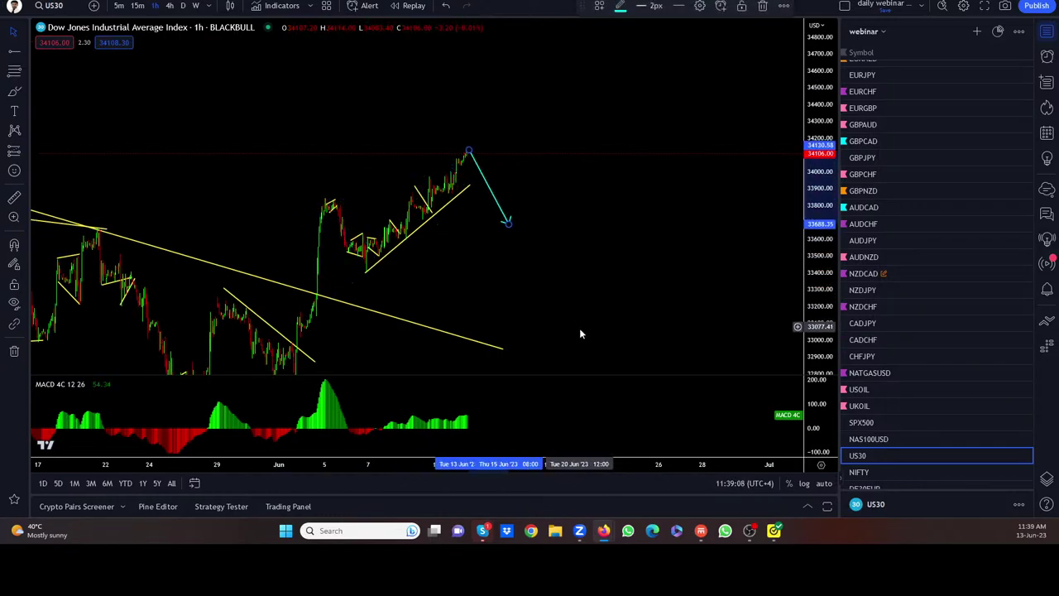
Open the NIFTY chart and examine the rising channel and the horizontal level at 18902.70
{"action": "scroll", "coordinate": [933, 423], "scroll_direction": "down", "scroll_amount": 5}
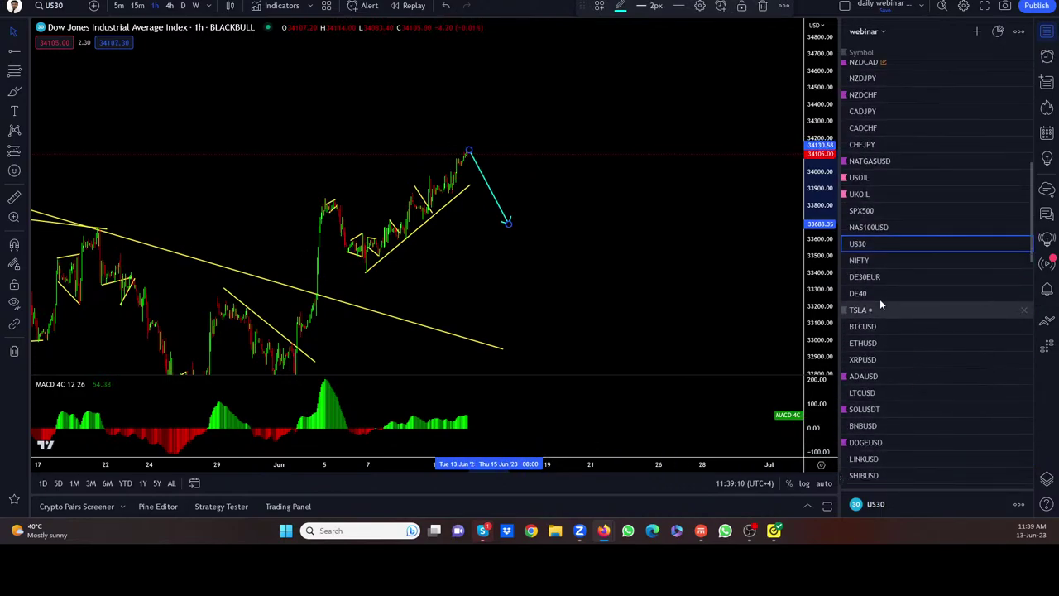
{"action": "left_click", "coordinate": [872, 259]}
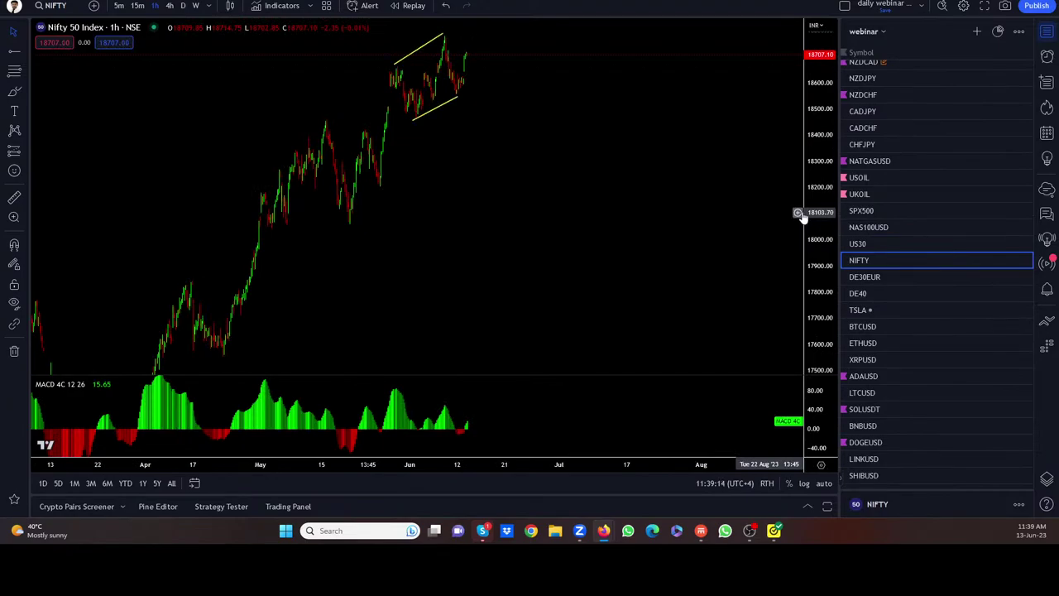
{"action": "scroll", "coordinate": [492, 315], "scroll_direction": "up", "scroll_amount": 5}
{"action": "scroll", "coordinate": [475, 302], "scroll_direction": "up", "scroll_amount": 2}
{"action": "left_click_drag", "start_coordinate": [474, 302], "coordinate": [599, 274]}
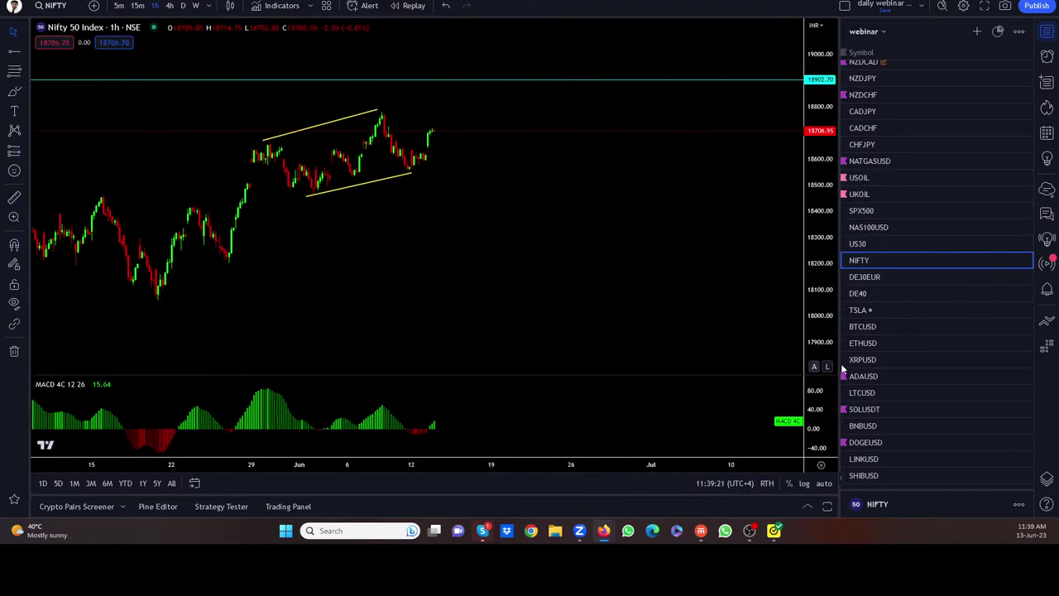
Open the DE30EUR chart to examine its trend line and correction pattern, and move on to the DE40 chart
{"action": "left_click", "coordinate": [877, 281]}
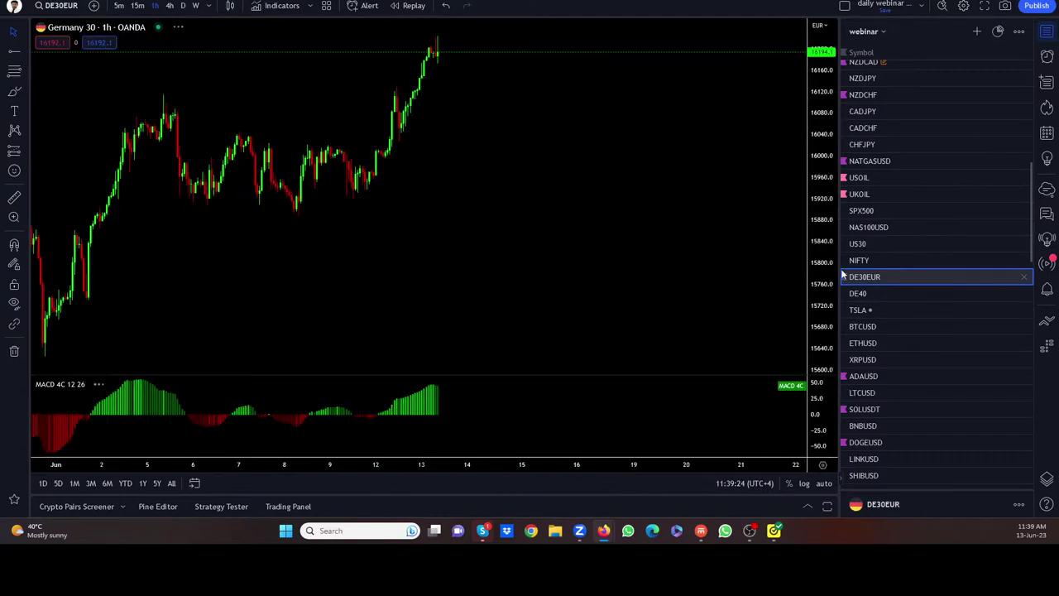
{"action": "scroll", "coordinate": [592, 298], "scroll_direction": "down", "scroll_amount": 1}
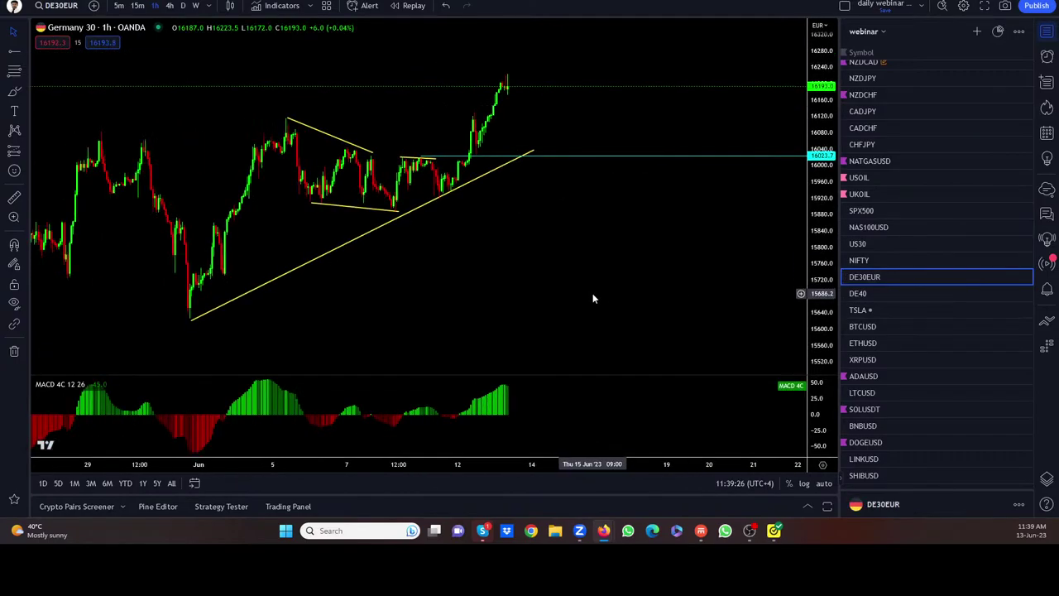
{"action": "scroll", "coordinate": [592, 298], "scroll_direction": "down", "scroll_amount": 3}
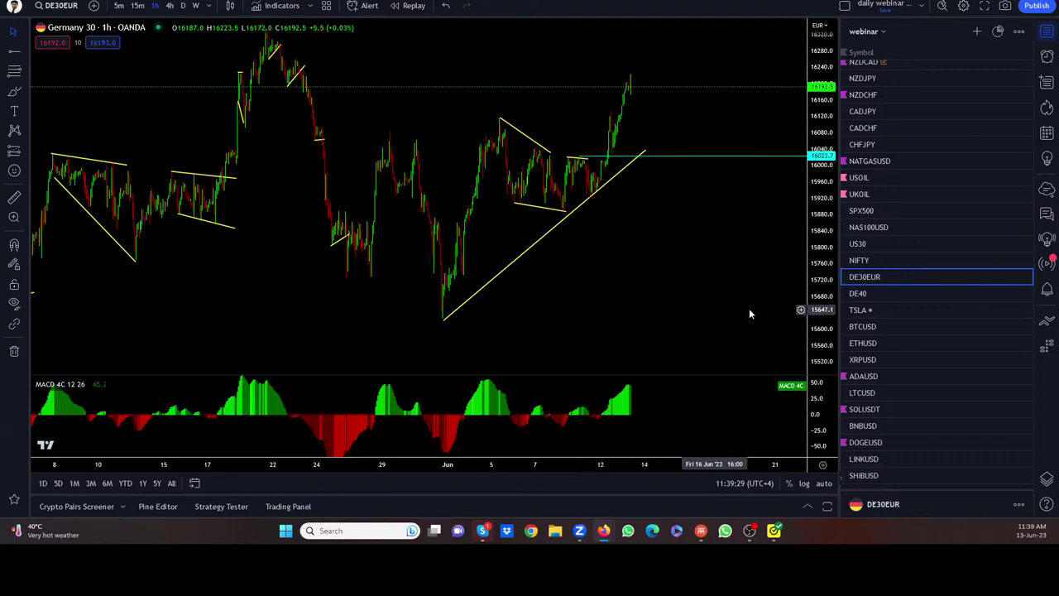
{"action": "key", "text": "Down"}
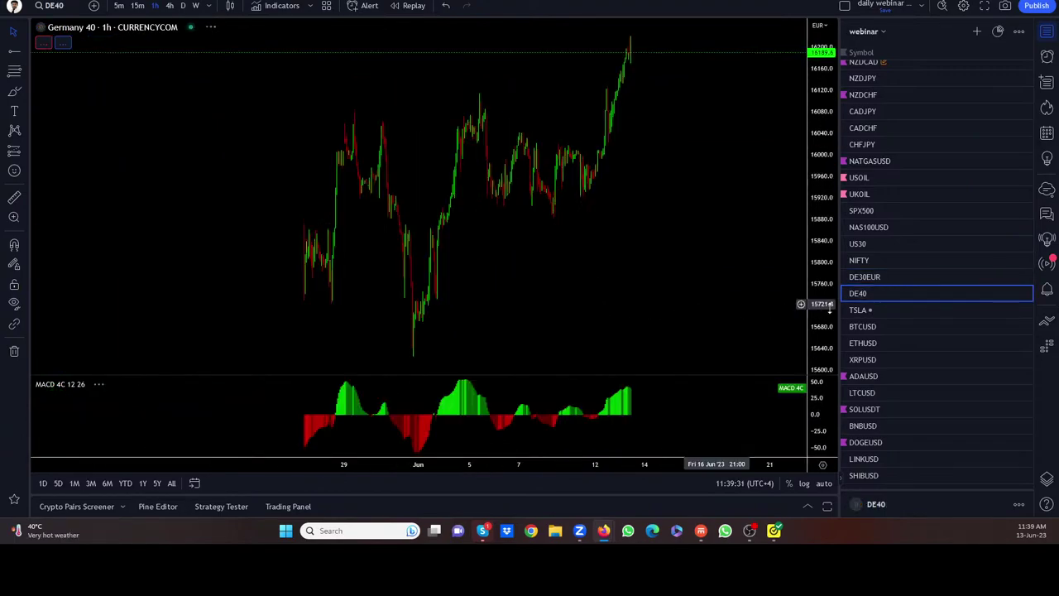
Open the TSLA chart and add a horizontal ray just above the latest high at about 253.85
{"action": "key", "text": "Down"}
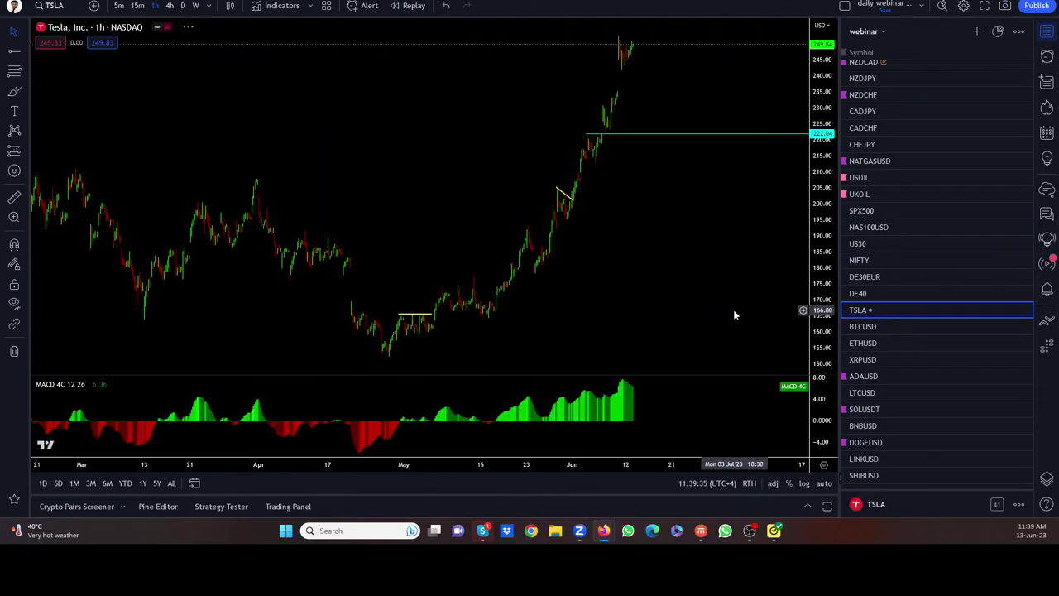
{"action": "left_click_drag", "start_coordinate": [591, 221], "coordinate": [534, 382]}
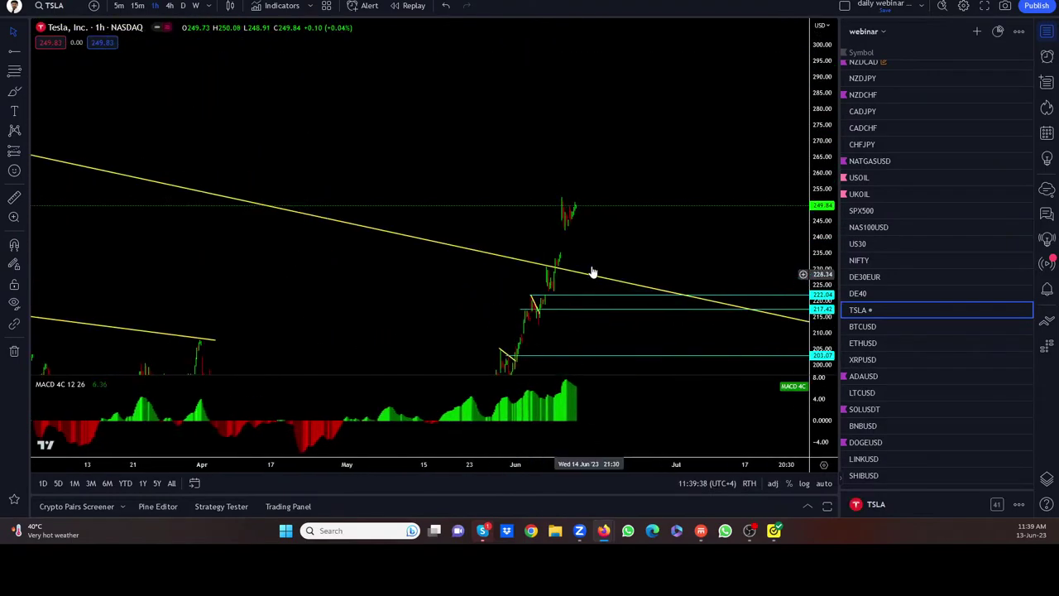
{"action": "left_click", "coordinate": [13, 52]}
{"action": "left_click", "coordinate": [552, 193]}
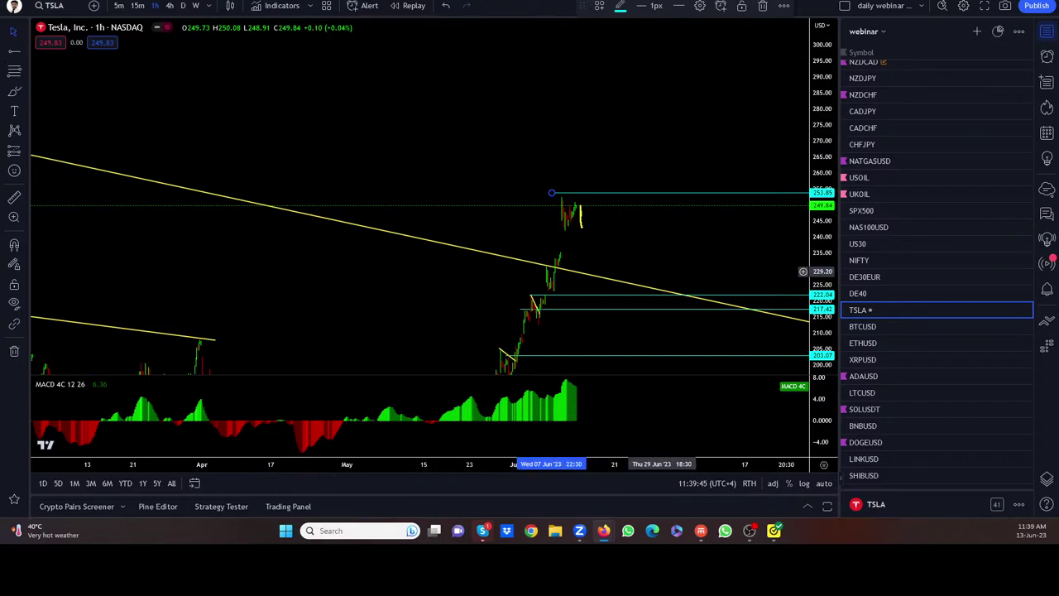
{"action": "key", "text": "ctrl+z"}
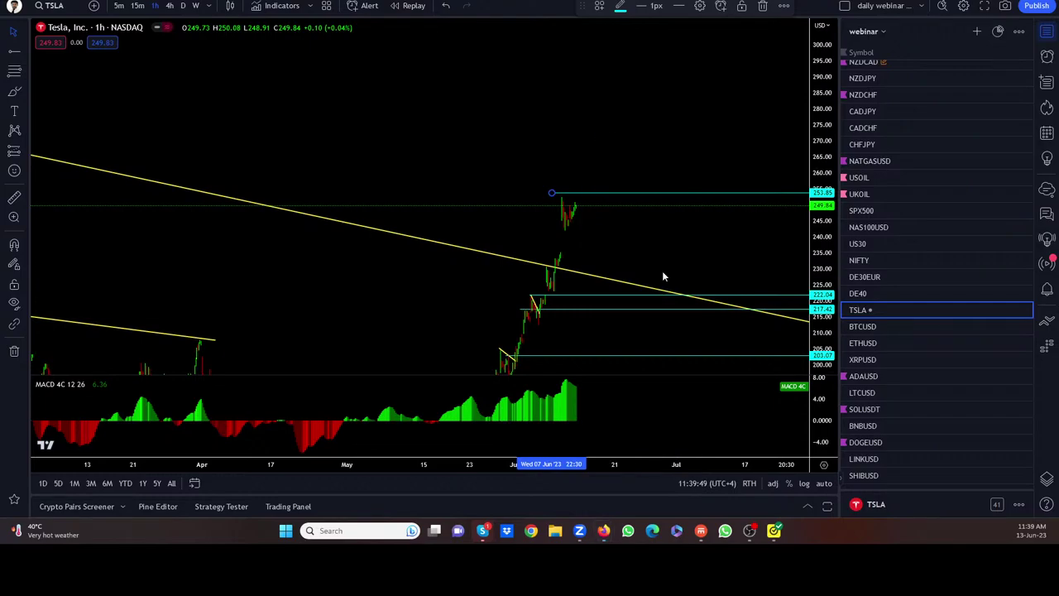
Open the BTCUSD chart and draw a rising trend line under the June lows from about 25377.8 to 25979.1
{"action": "left_click", "coordinate": [858, 327]}
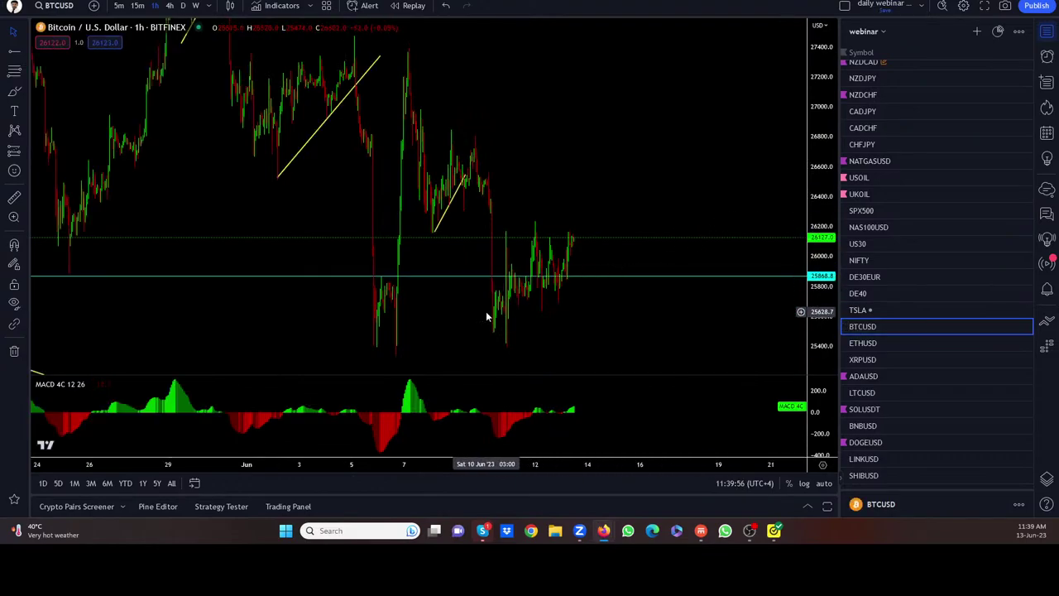
{"action": "left_click", "coordinate": [27, 60]}
{"action": "left_click", "coordinate": [66, 51]}
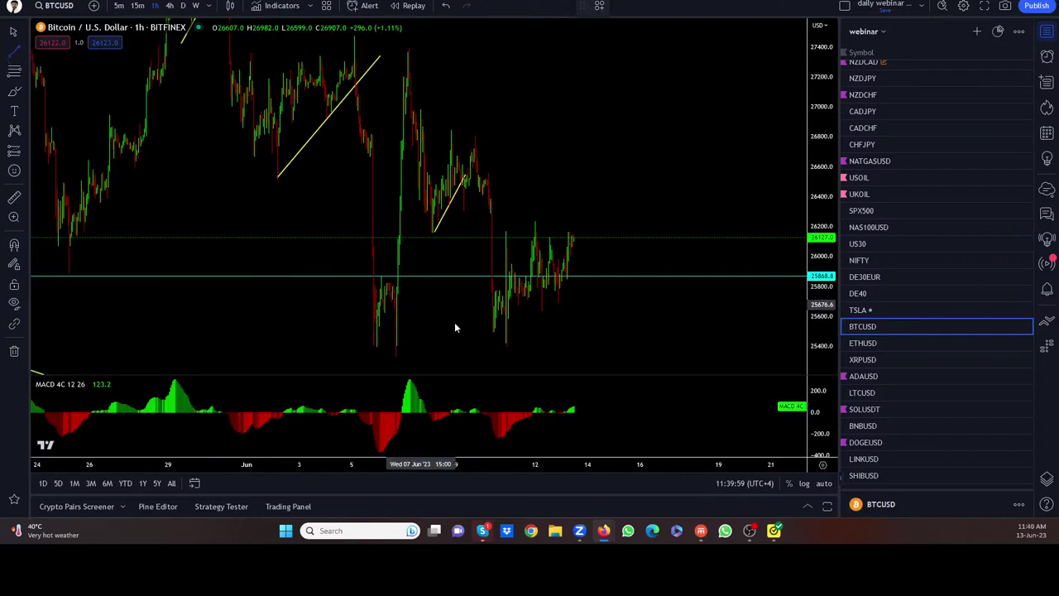
{"action": "left_click", "coordinate": [504, 348]}
{"action": "left_click", "coordinate": [608, 259]}
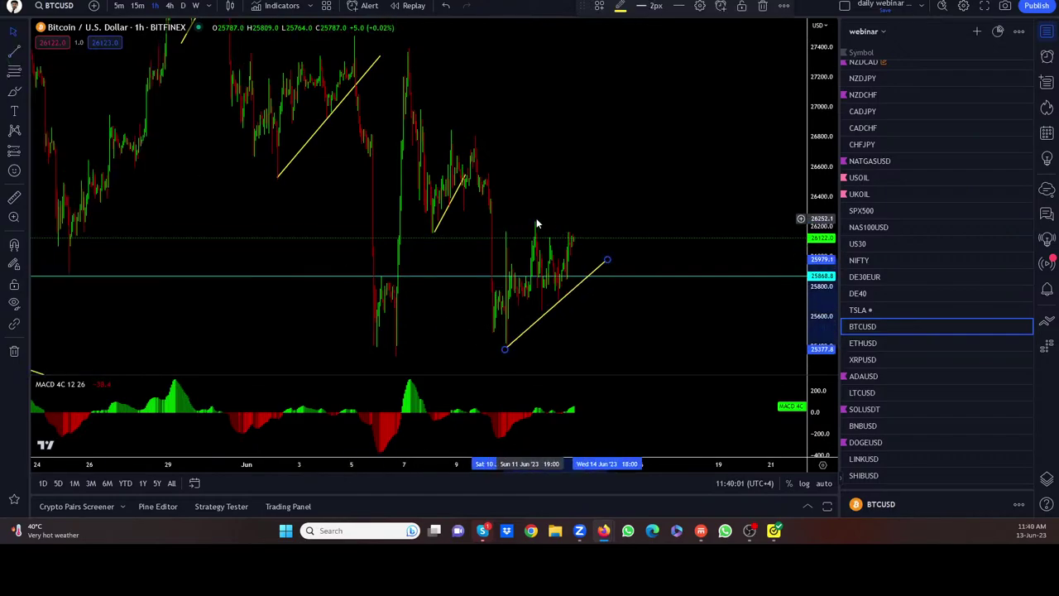
Sketch the projected drop and rebound over the BTCUSD price action and examine the wider descending channel
{"action": "left_click_drag", "start_coordinate": [821, 166], "coordinate": [821, 240]}
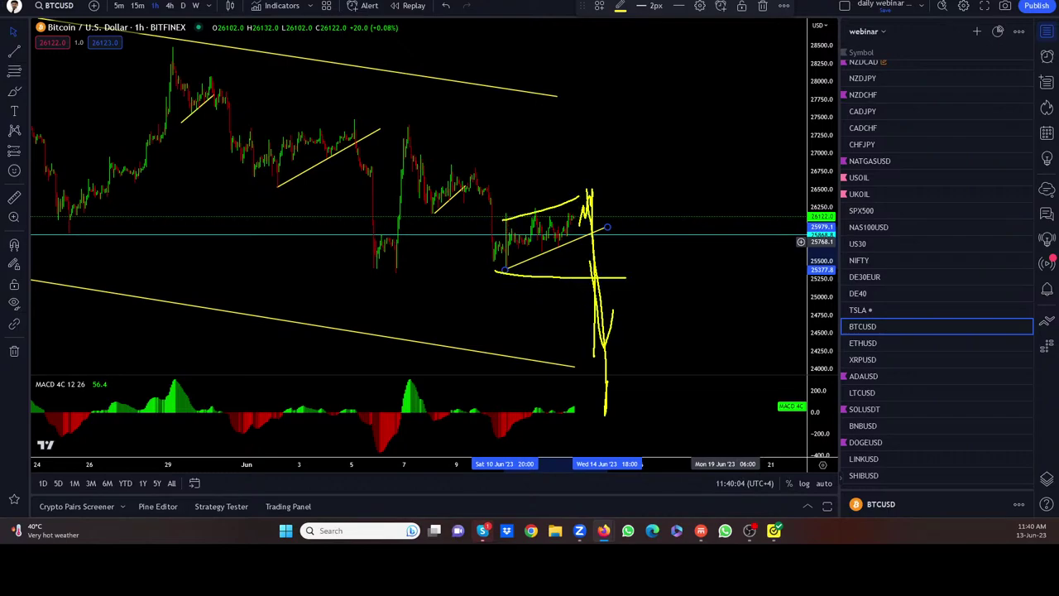
{"action": "left_click_drag", "start_coordinate": [612, 310], "coordinate": [651, 51]}
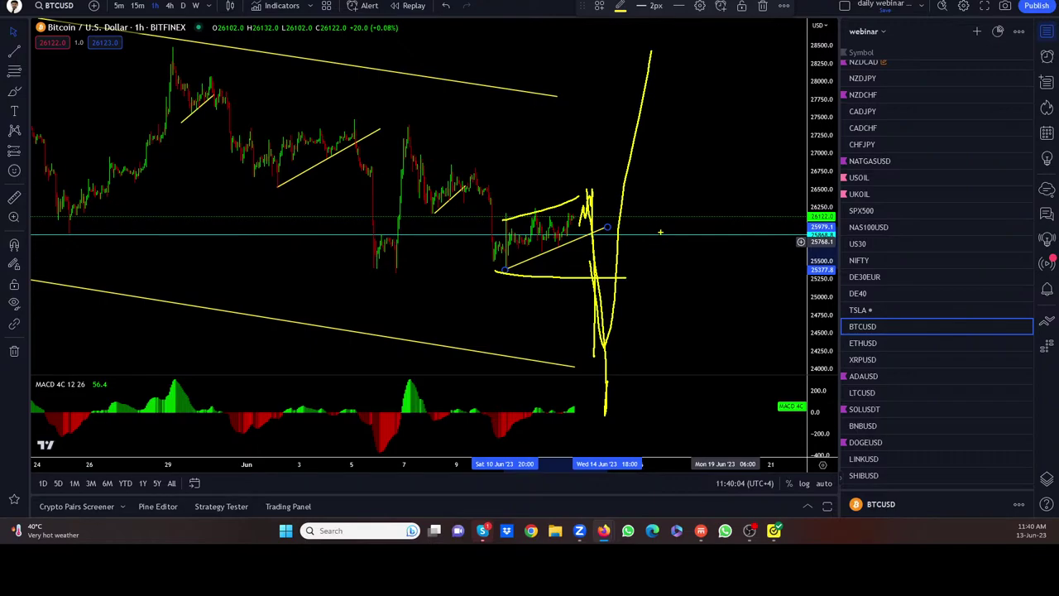
{"action": "scroll", "coordinate": [724, 246], "scroll_direction": "down", "scroll_amount": 5}
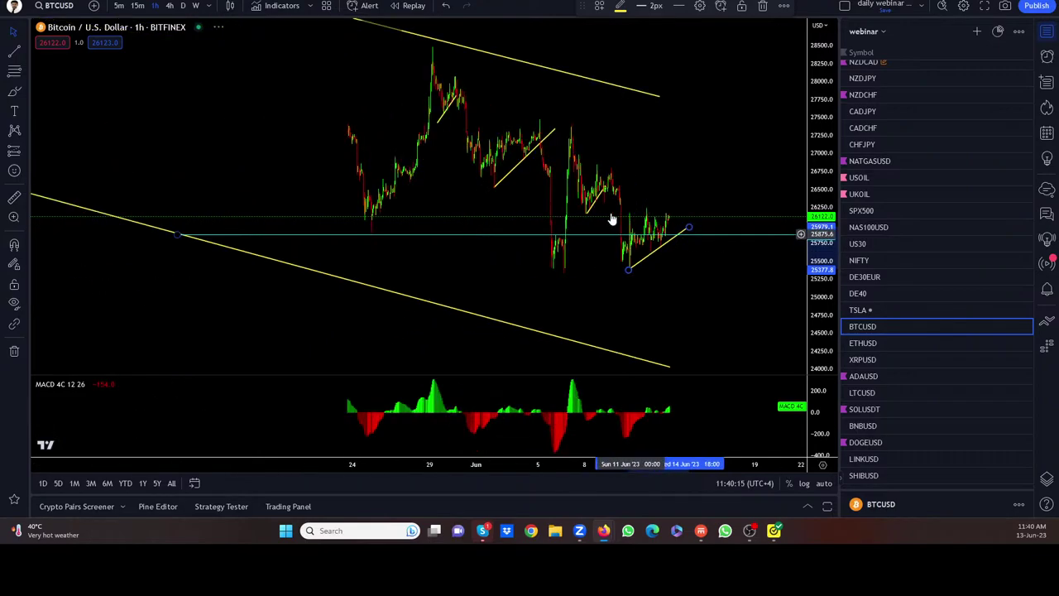
{"action": "left_click_drag", "start_coordinate": [749, 309], "coordinate": [598, 302]}
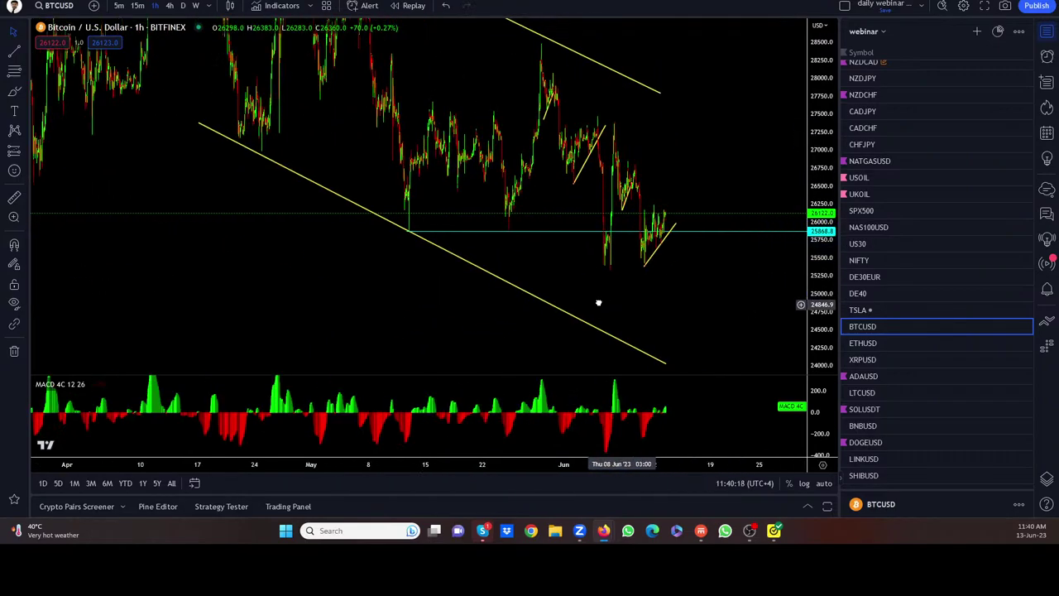
Open the ETHUSD chart and move the horizontal ray near the current price down to the June low at about 1713.11
{"action": "left_click", "coordinate": [862, 344]}
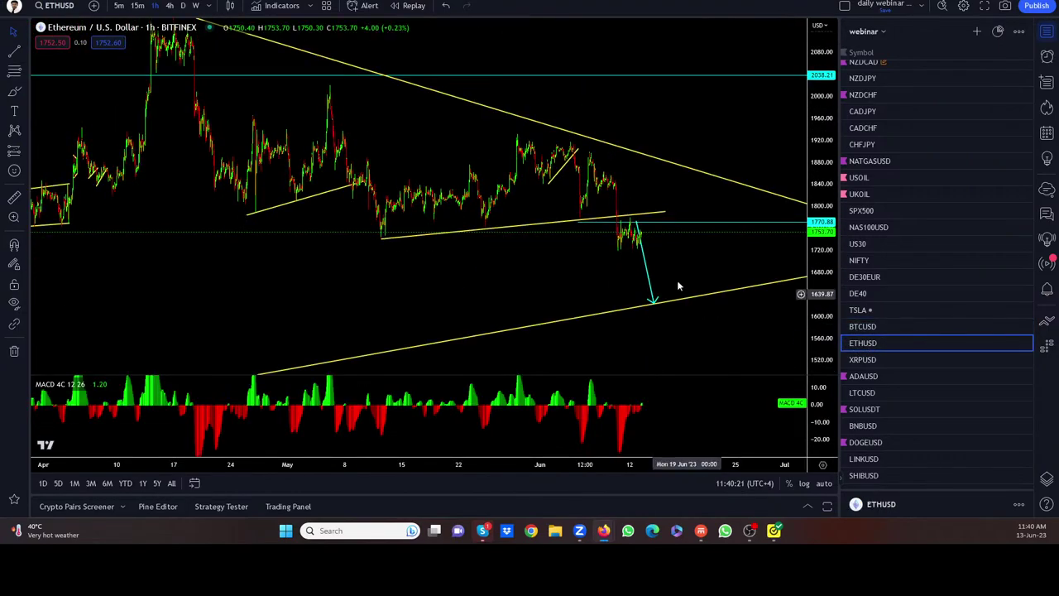
{"action": "left_click_drag", "start_coordinate": [581, 225], "coordinate": [618, 251]}
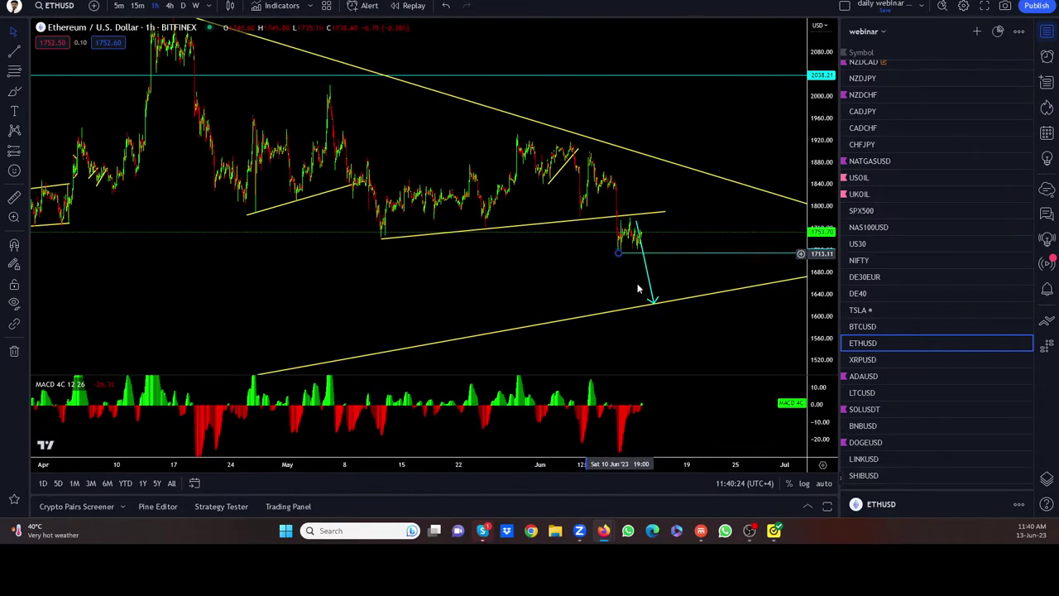
Open the XRPUSD chart, review its broadening pattern and lower the end of its upper trend line to about 0.53514
{"action": "left_click", "coordinate": [863, 360]}
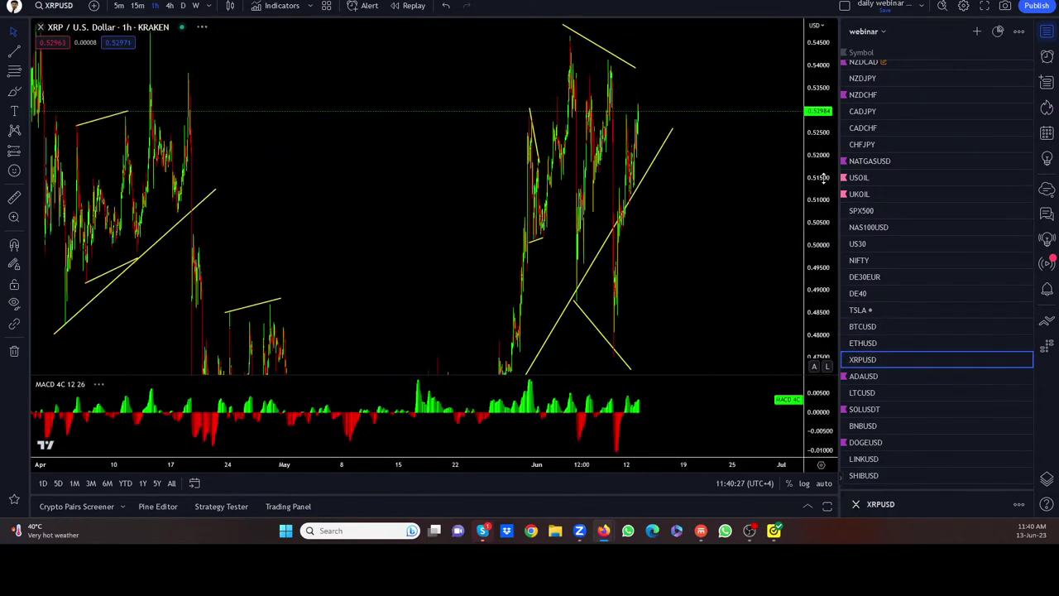
{"action": "scroll", "coordinate": [752, 288], "scroll_direction": "up", "scroll_amount": 5}
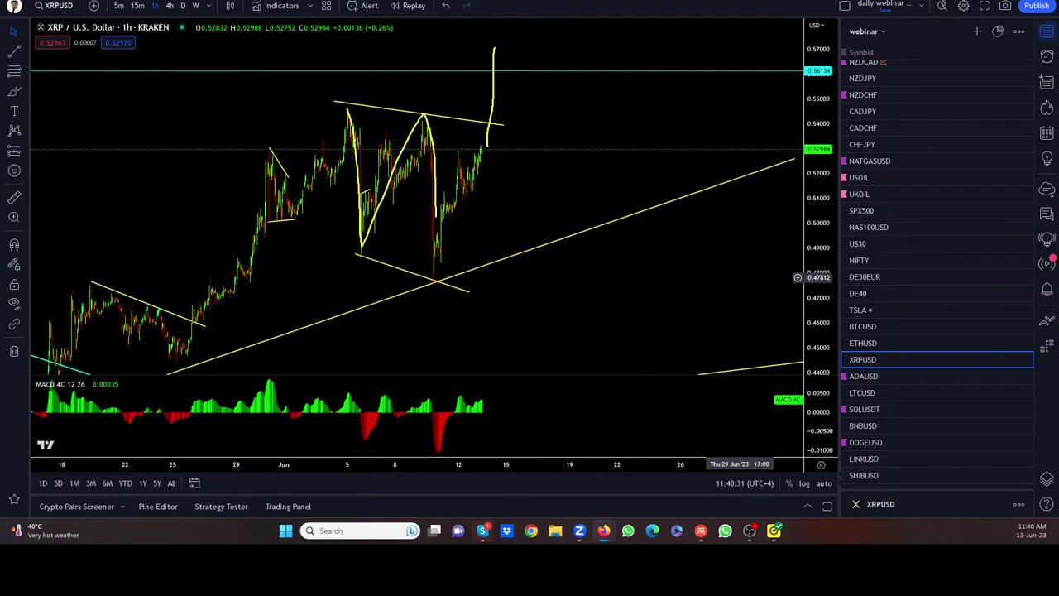
{"action": "key", "text": "Escape"}
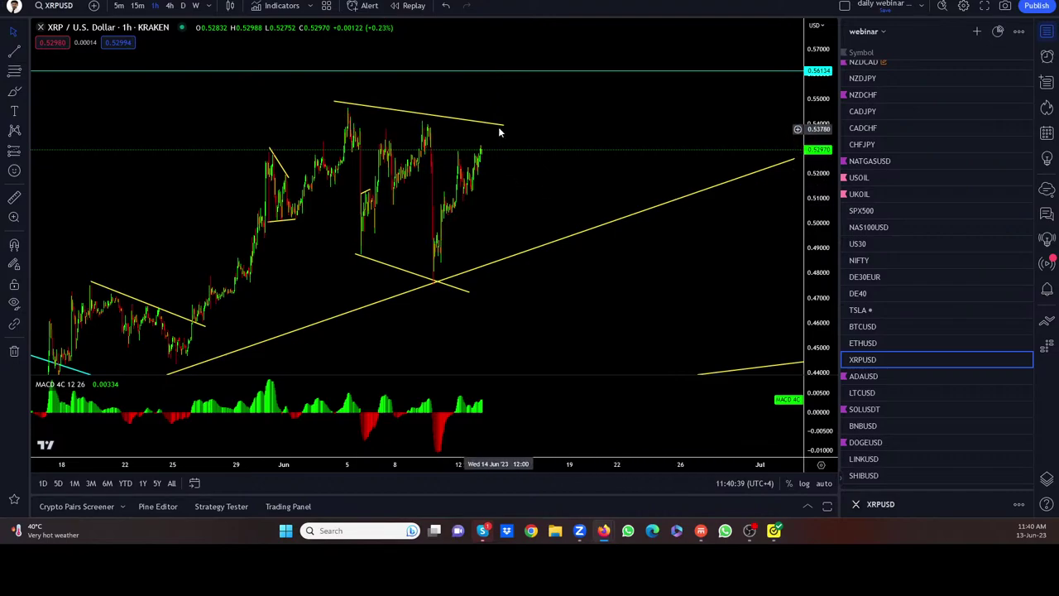
{"action": "left_click_drag", "start_coordinate": [502, 126], "coordinate": [490, 136]}
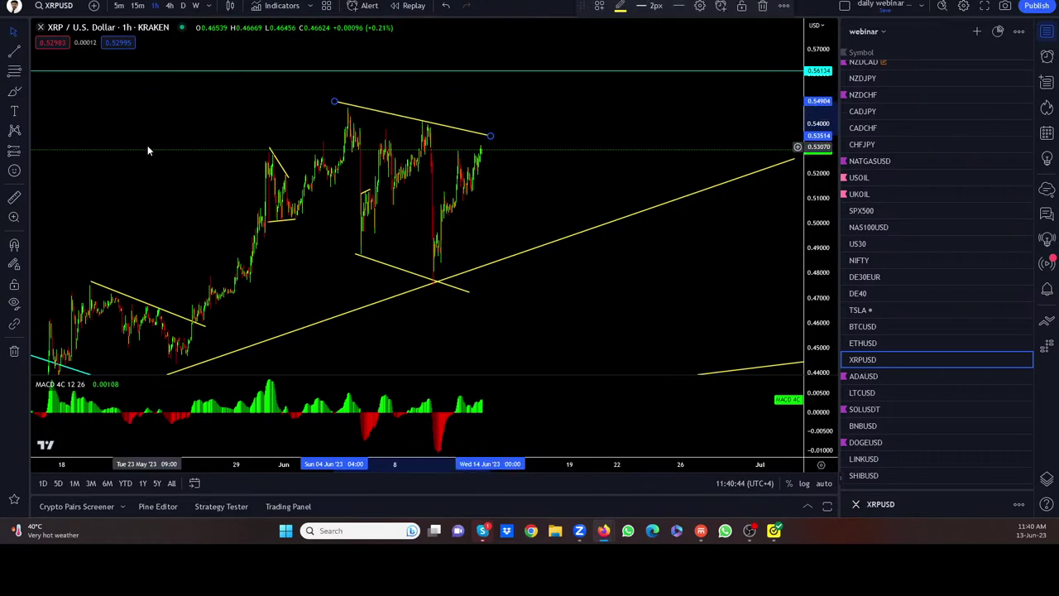
Add a horizontal ray at about 0.54291 from the 9 June high on the XRPUSD chart
{"action": "left_click", "coordinate": [26, 51]}
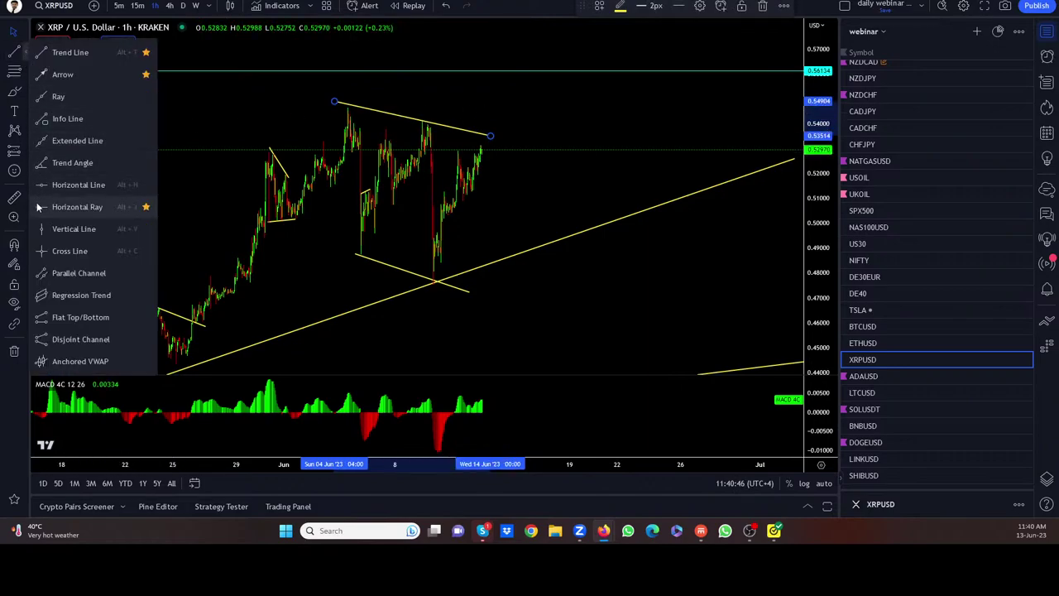
{"action": "left_click", "coordinate": [77, 207]}
{"action": "left_click", "coordinate": [418, 118]}
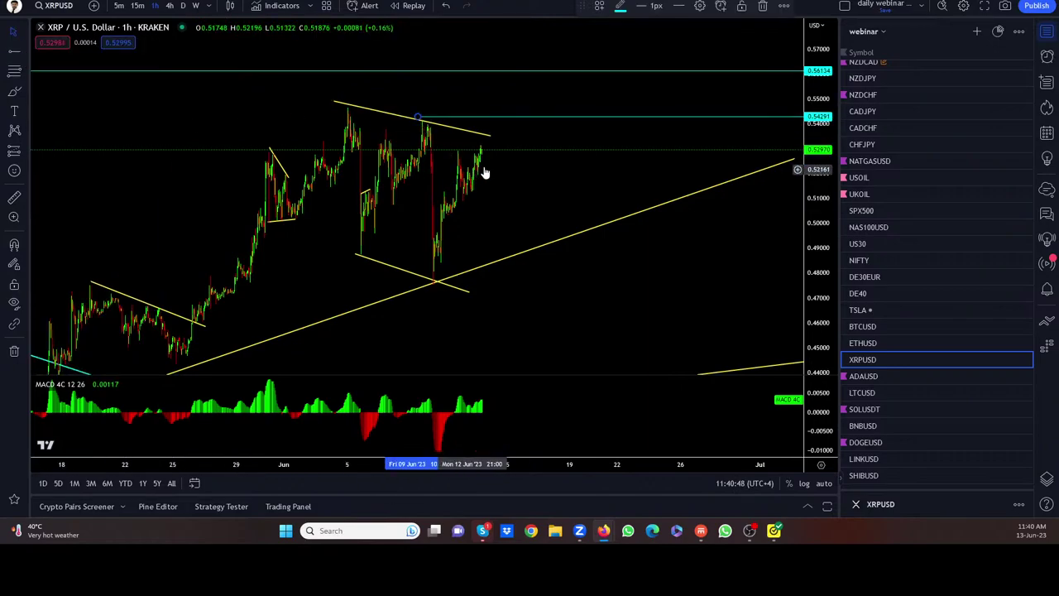
Open the ADAUSD chart and delete the arrow at the latest high, keeping the two horizontal levels
{"action": "left_click", "coordinate": [874, 382]}
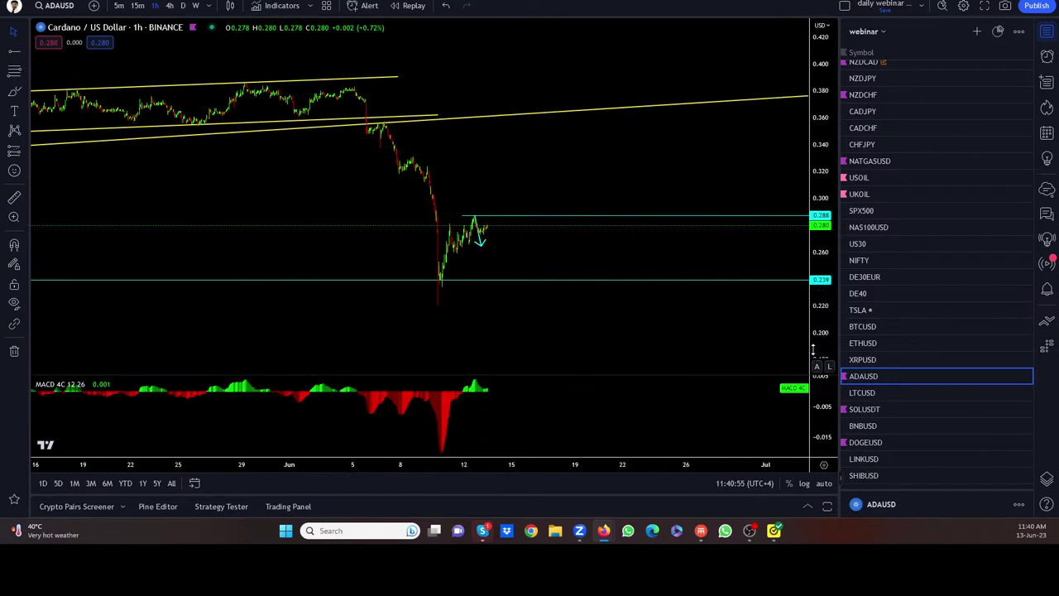
{"action": "left_click_drag", "start_coordinate": [816, 349], "coordinate": [817, 319]}
{"action": "scroll", "coordinate": [654, 267], "scroll_direction": "up", "scroll_amount": 2}
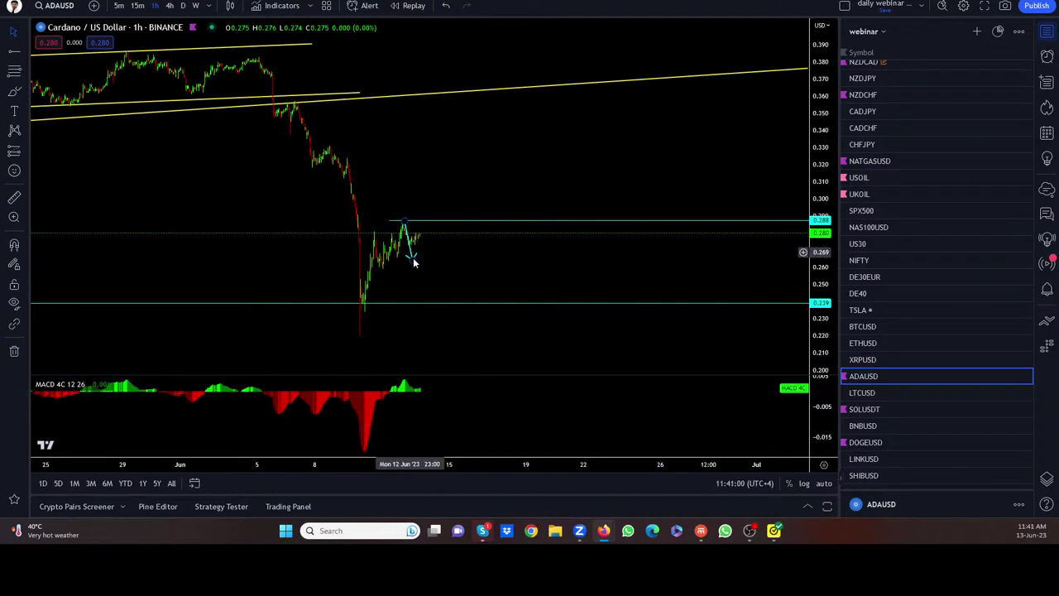
{"action": "mouse_move", "coordinate": [414, 259]}
{"action": "left_mouse_down"}
{"action": "mouse_move", "coordinate": [424, 241]}
{"action": "mouse_move", "coordinate": [451, 240]}
{"action": "left_mouse_up"}
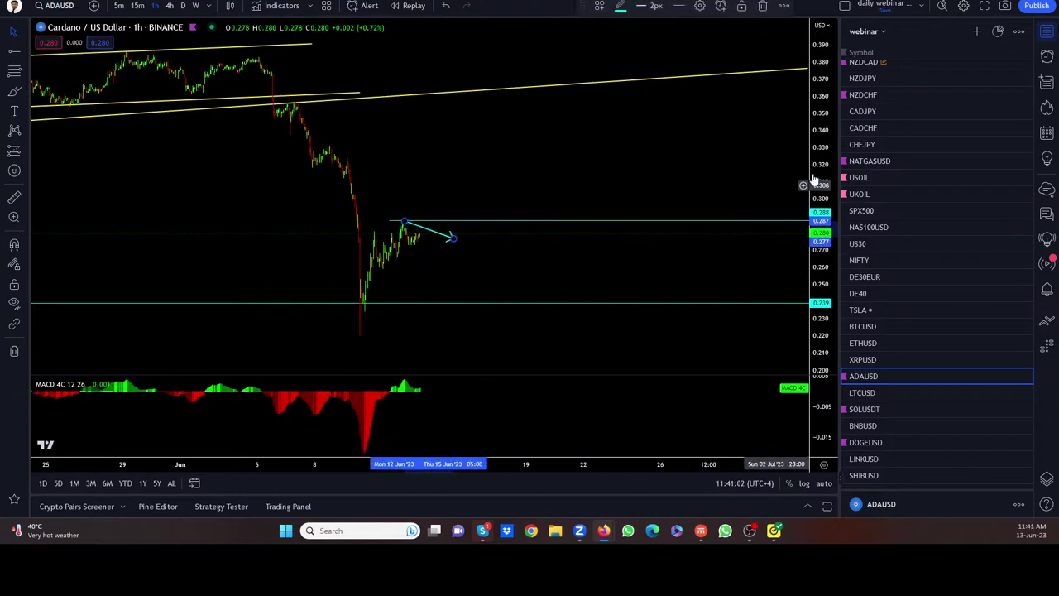
{"action": "left_click_drag", "start_coordinate": [454, 248], "coordinate": [447, 222]}
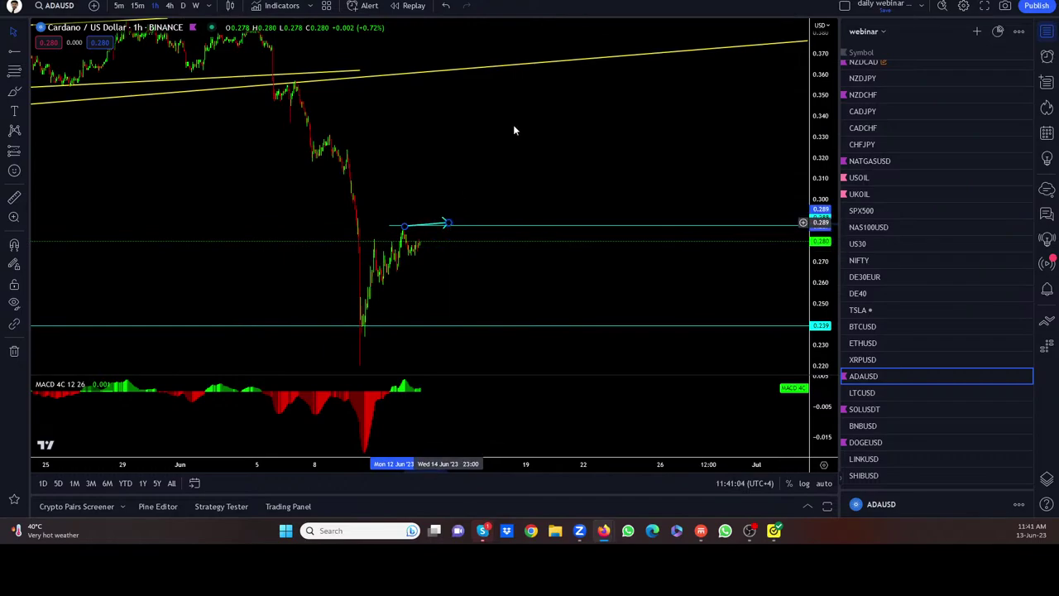
{"action": "key", "text": "Delete"}
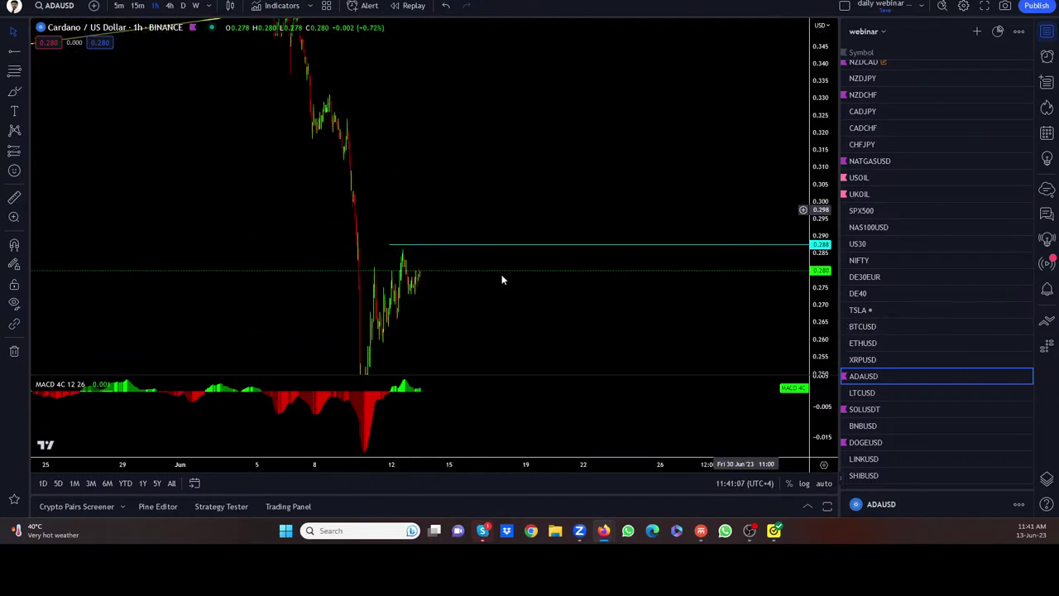
{"action": "scroll", "coordinate": [468, 314], "scroll_direction": "up", "scroll_amount": 5}
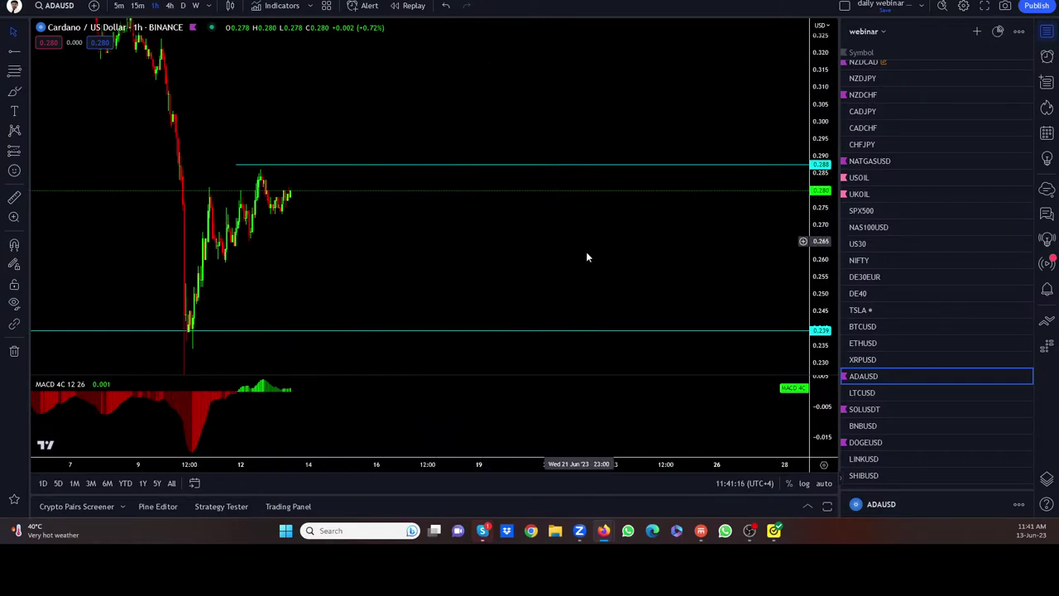
Open the SOLUSDT chart and lower the horizontal ray to about 16.32, just above the latest high
{"action": "left_click", "coordinate": [880, 409]}
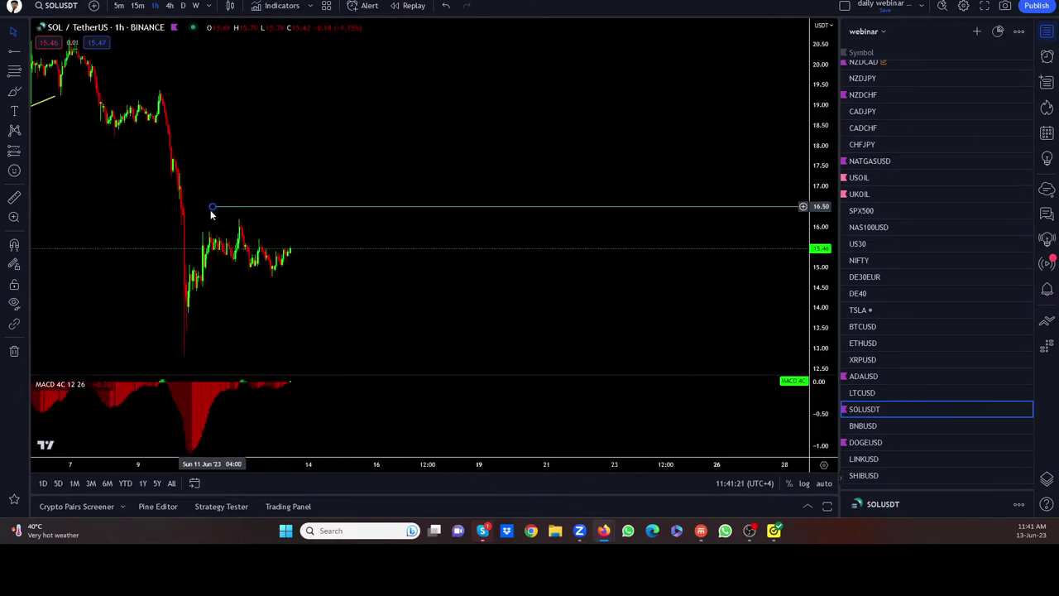
{"action": "left_click_drag", "start_coordinate": [211, 207], "coordinate": [210, 213]}
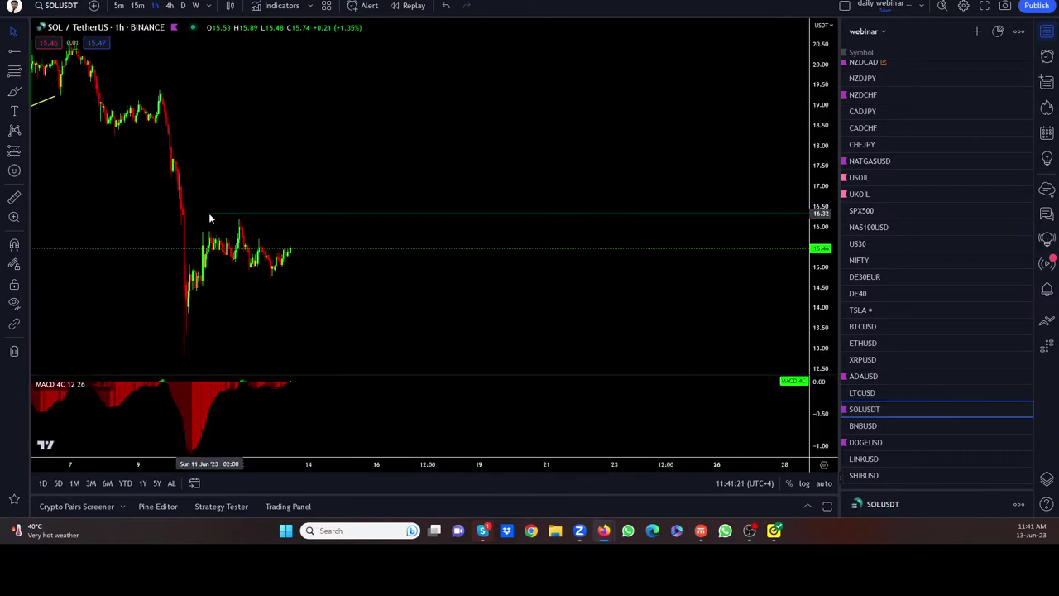
Open the DOGEUSD chart and add a horizontal ray above the June consolidation at about 0.0632
{"action": "left_click", "coordinate": [878, 442]}
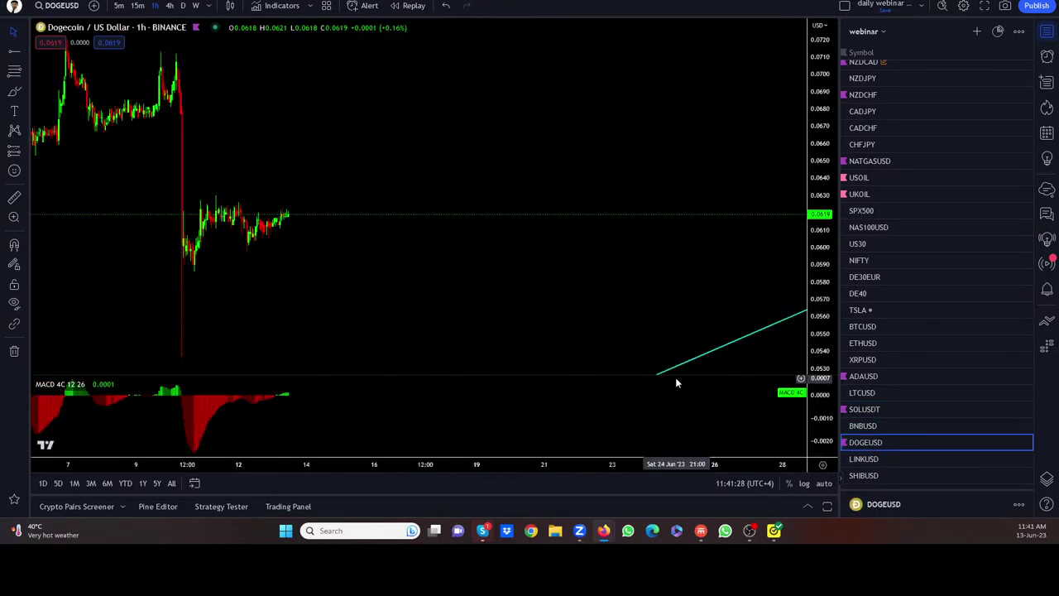
{"action": "left_click", "coordinate": [14, 52]}
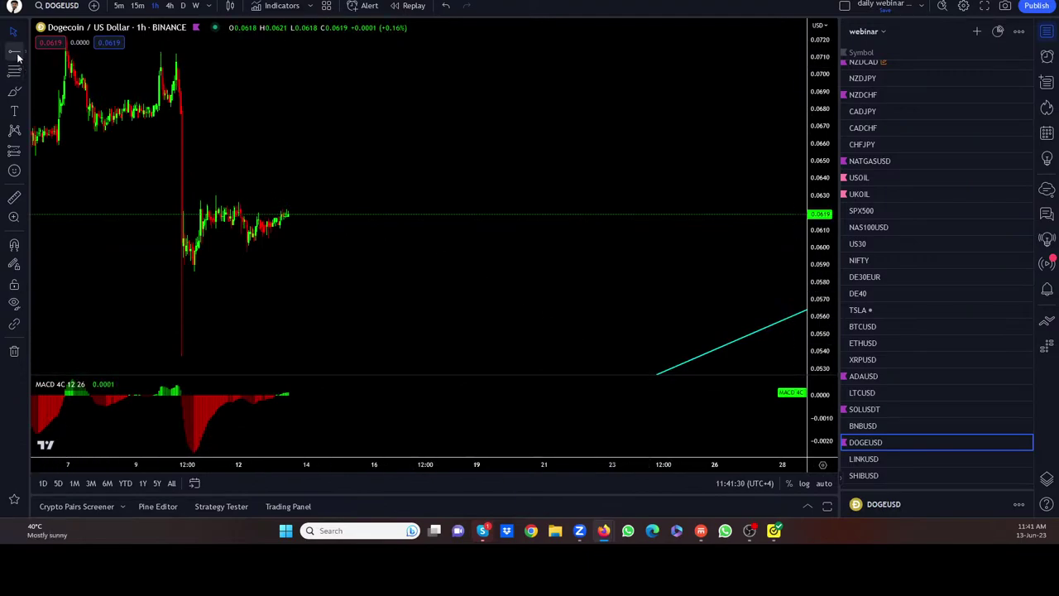
{"action": "left_click", "coordinate": [204, 195]}
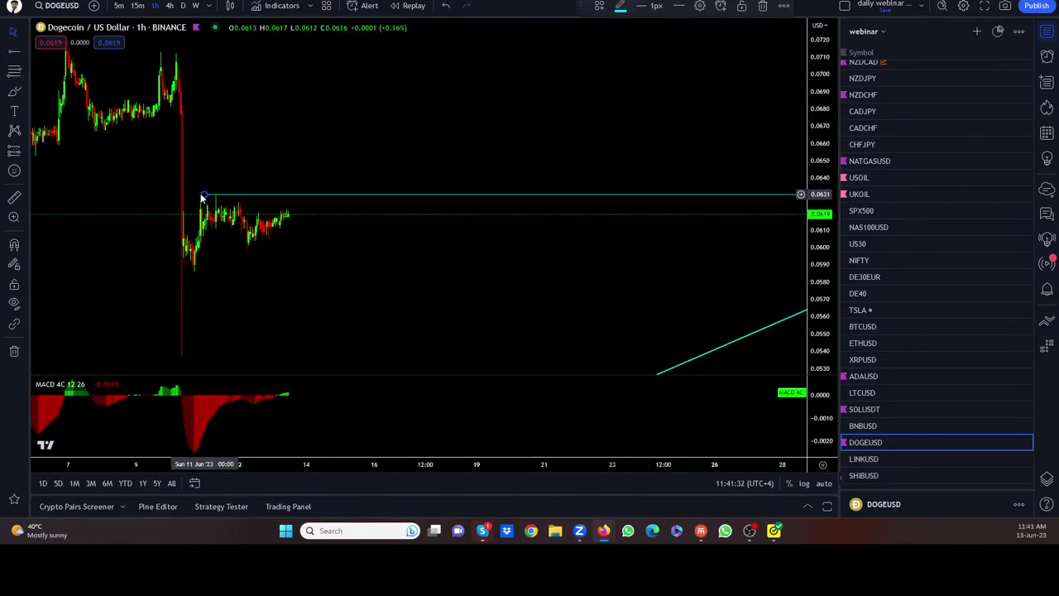
{"action": "left_click", "coordinate": [201, 199]}
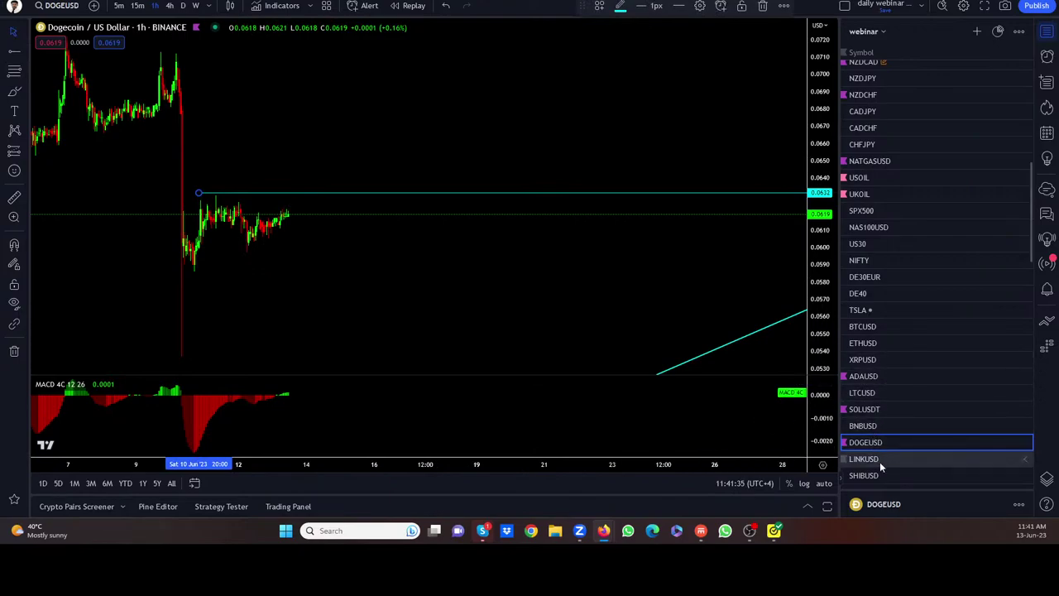
View the SHIBUSD chart, and remove the horizontal line at 5.2834909 from the LINKUSD chart
{"action": "scroll", "coordinate": [878, 460], "scroll_direction": "down", "scroll_amount": 1}
{"action": "left_click", "coordinate": [871, 425]}
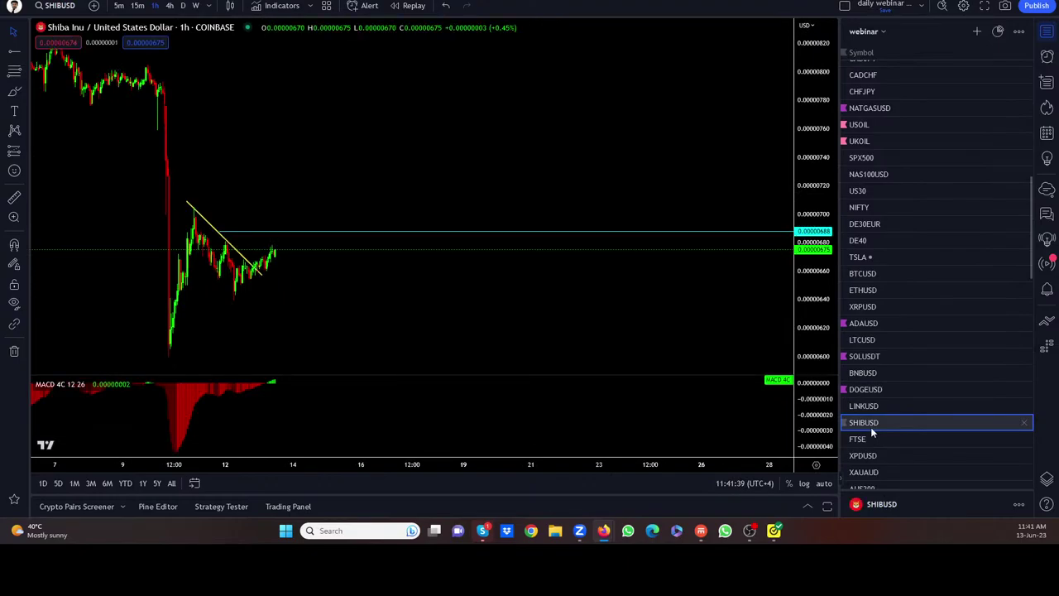
{"action": "left_click", "coordinate": [865, 406]}
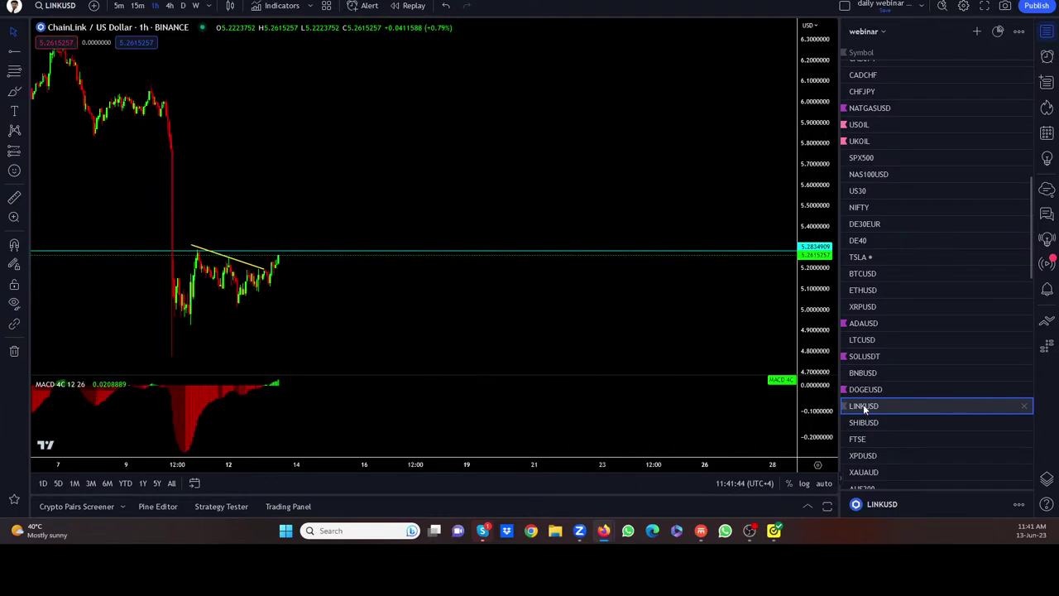
{"action": "scroll", "coordinate": [548, 326], "scroll_direction": "down", "scroll_amount": 3}
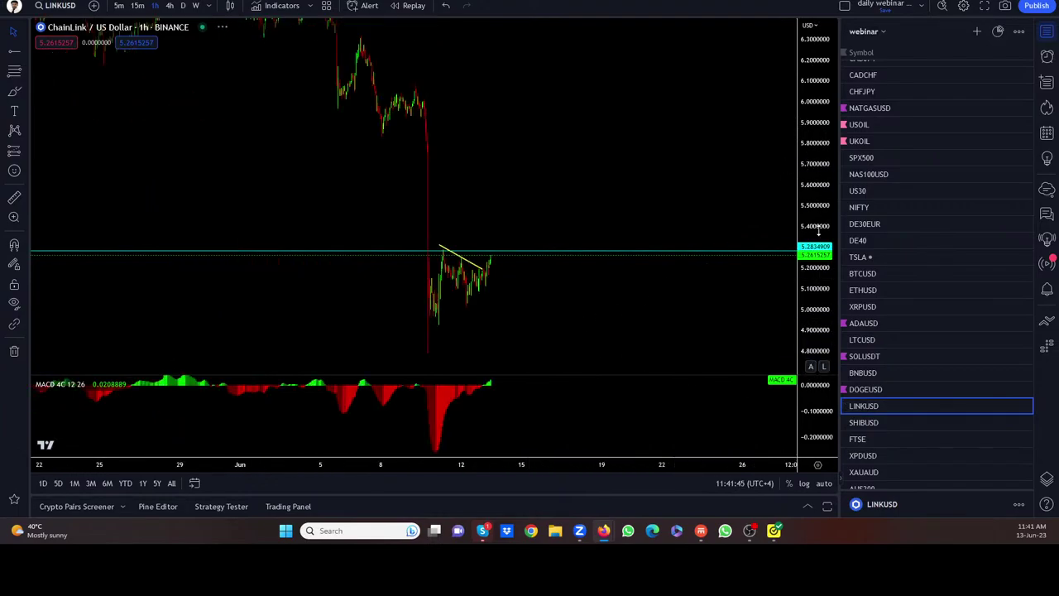
{"action": "left_click_drag", "start_coordinate": [817, 231], "coordinate": [511, 242]}
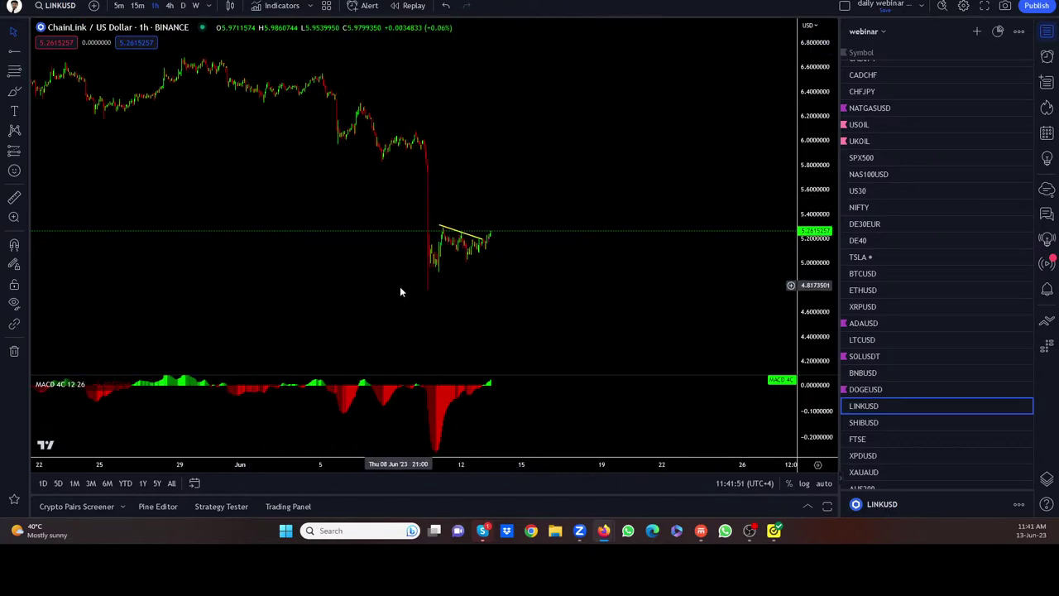
Open the BNBUSD daily chart and compress its price scale to examine the horizontal support level
{"action": "left_click", "coordinate": [865, 374]}
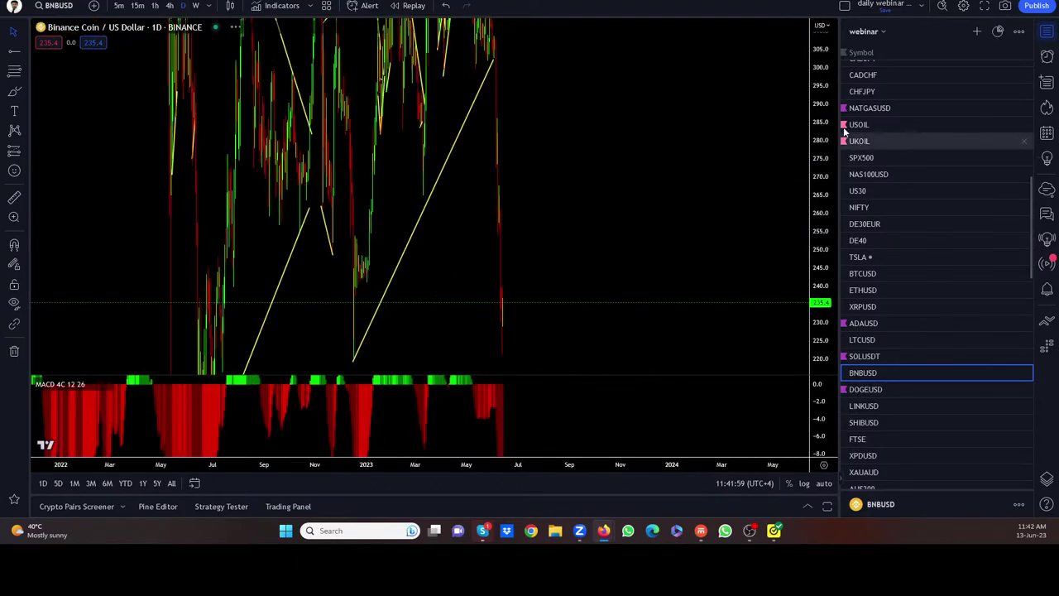
{"action": "left_click_drag", "start_coordinate": [816, 240], "coordinate": [781, 350]}
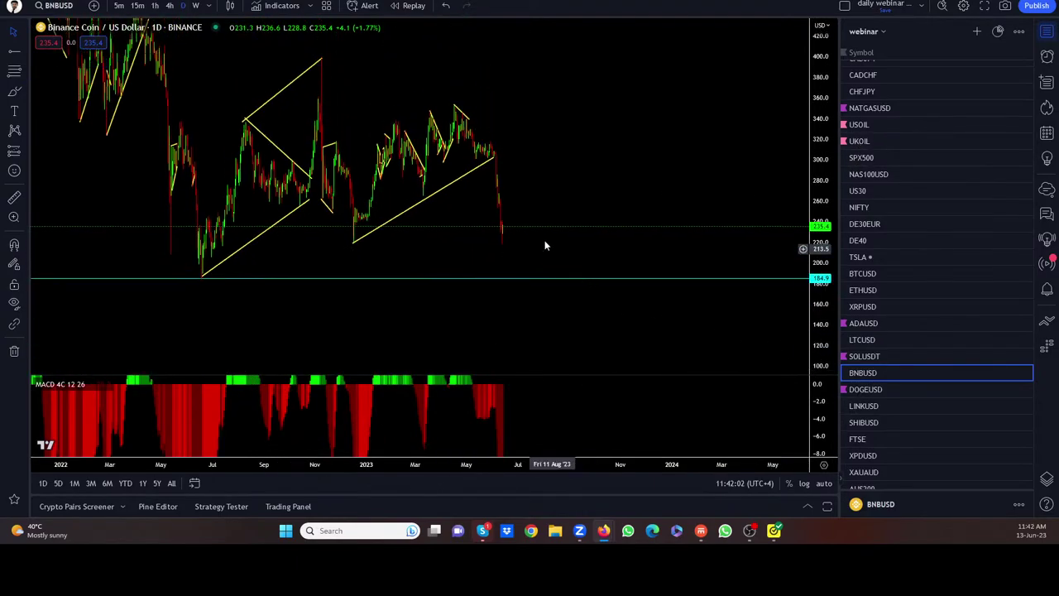
Open the LTCUSD daily chart, sketch a rebound from the latest candles toward the descending trend line, and clear the sketch
{"action": "key", "text": "Up"}
{"action": "key", "text": "Up"}
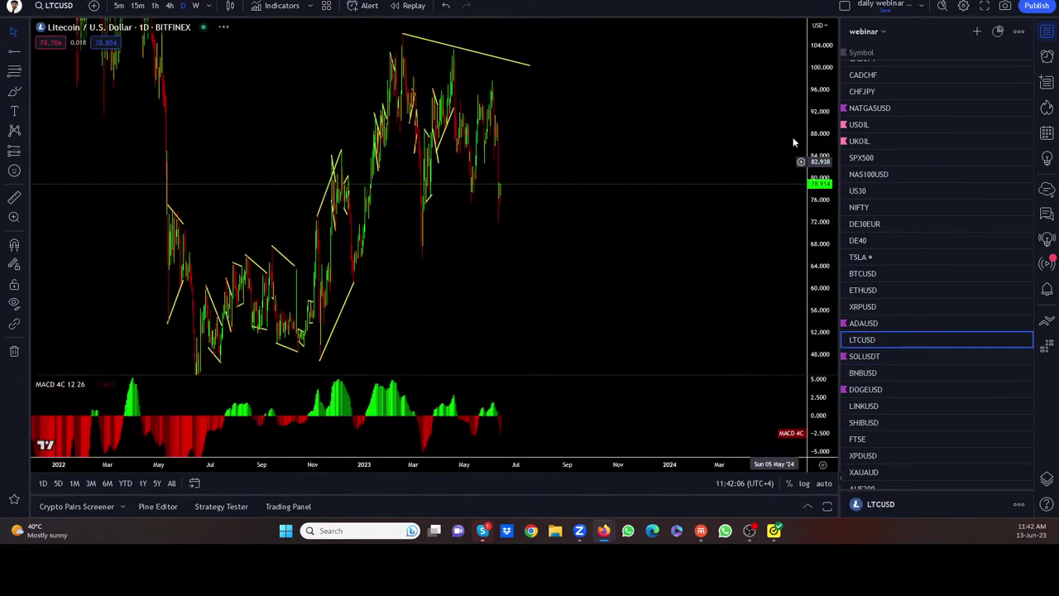
{"action": "left_click_drag", "start_coordinate": [816, 176], "coordinate": [792, 290]}
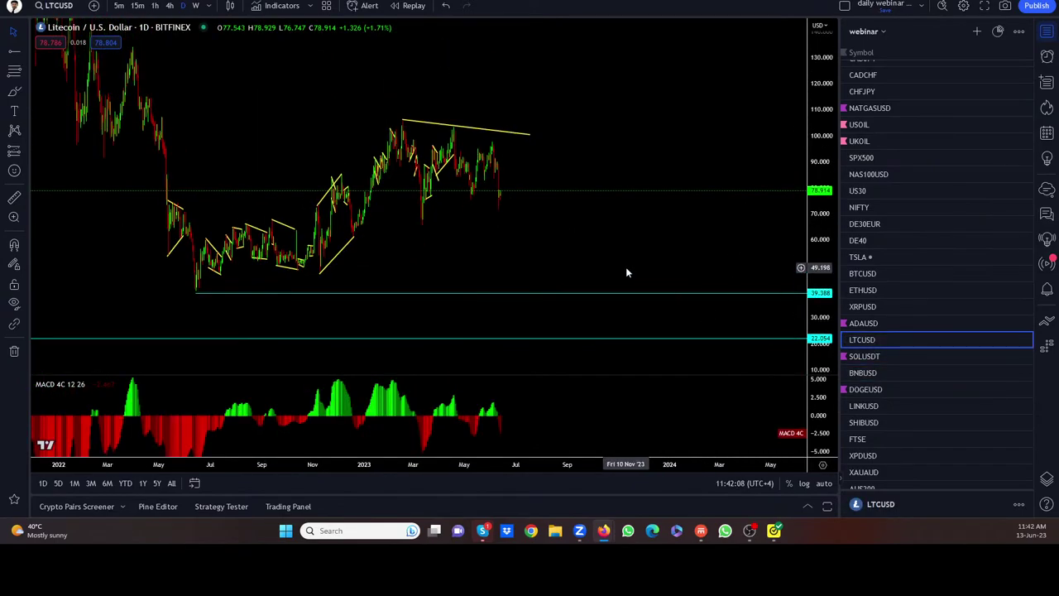
{"action": "scroll", "coordinate": [577, 279], "scroll_direction": "up", "scroll_amount": 3}
{"action": "left_click_drag", "start_coordinate": [575, 278], "coordinate": [677, 263]}
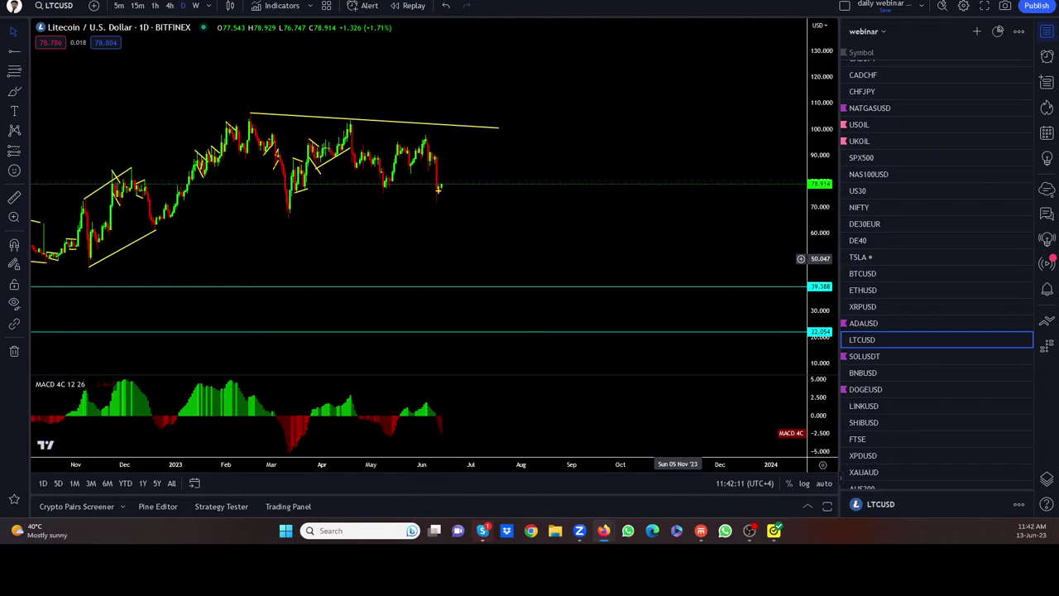
{"action": "mouse_move", "coordinate": [438, 189]}
{"action": "left_mouse_down"}
{"action": "mouse_move", "coordinate": [456, 177]}
{"action": "mouse_move", "coordinate": [468, 128]}
{"action": "left_mouse_up"}
{"action": "key", "text": "ctrl+z"}
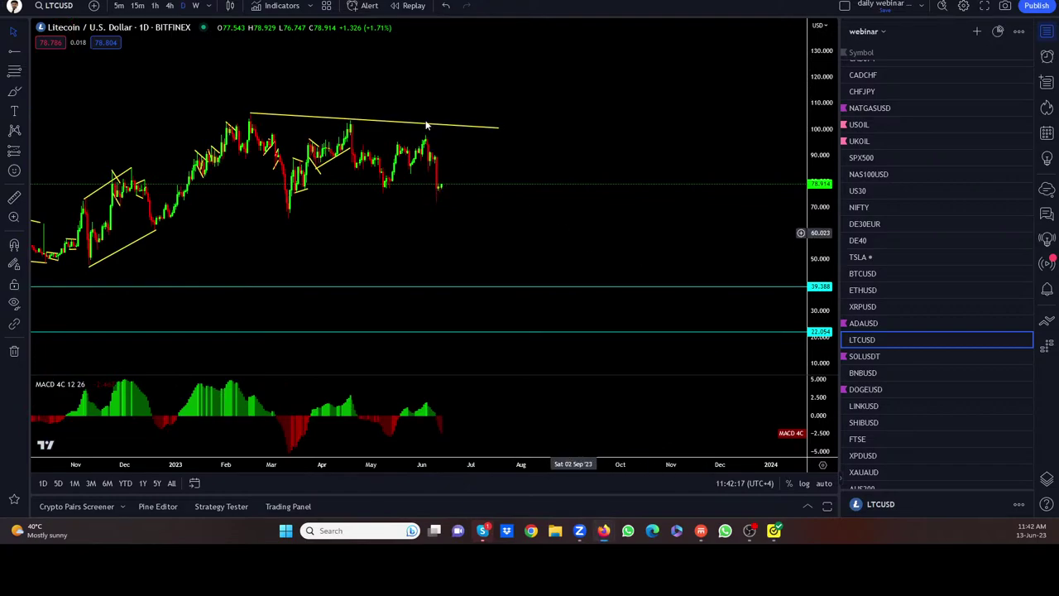
Switch the LTCUSD chart to the 1-hour timeframe and fit the price scale to the June price action
{"action": "left_click", "coordinate": [155, 5]}
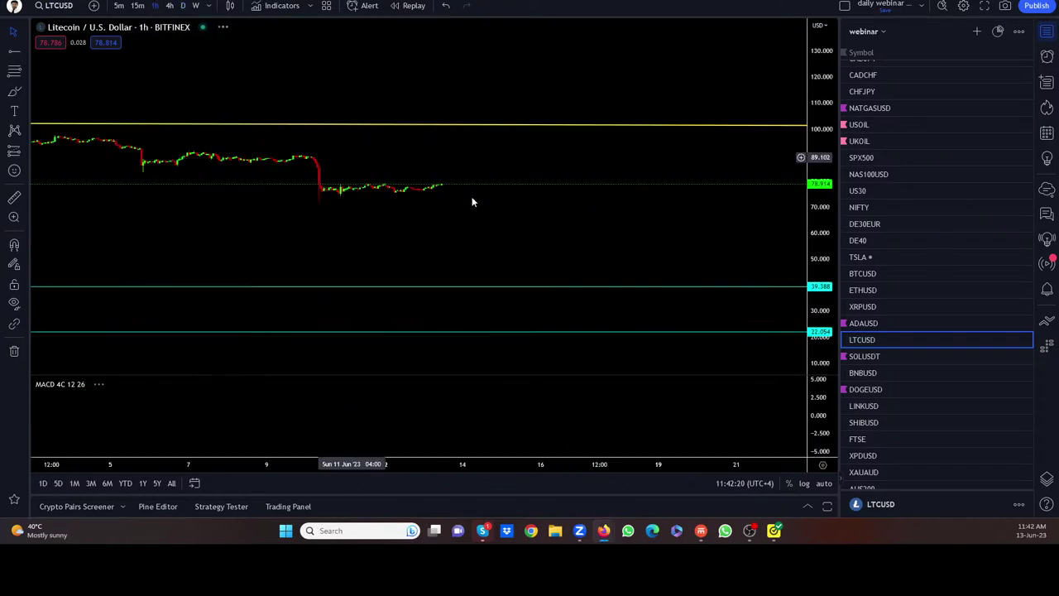
{"action": "double_click", "coordinate": [818, 343]}
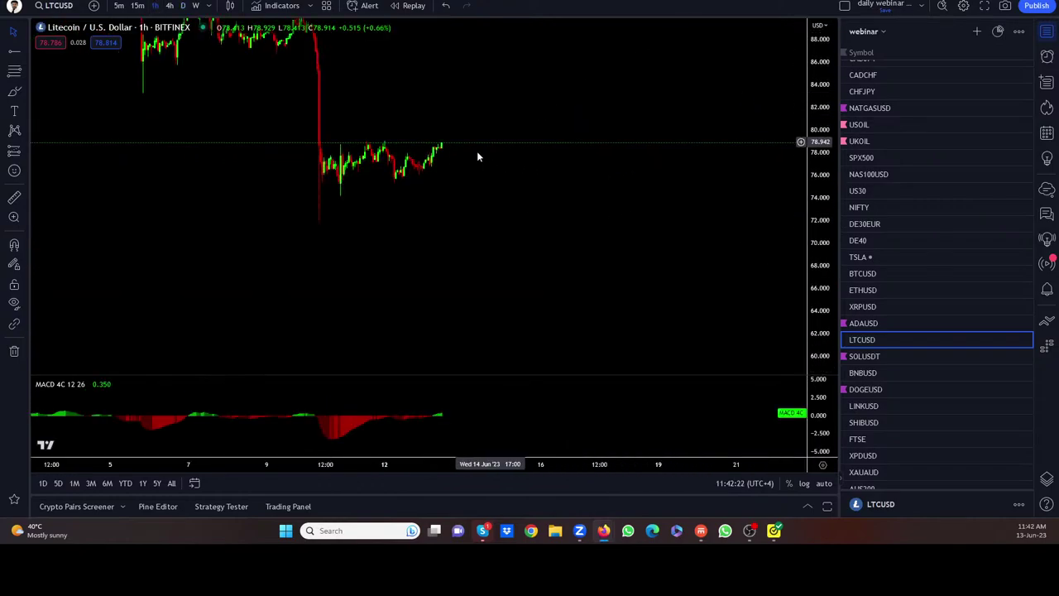
{"action": "scroll", "coordinate": [463, 159], "scroll_direction": "down", "scroll_amount": 3}
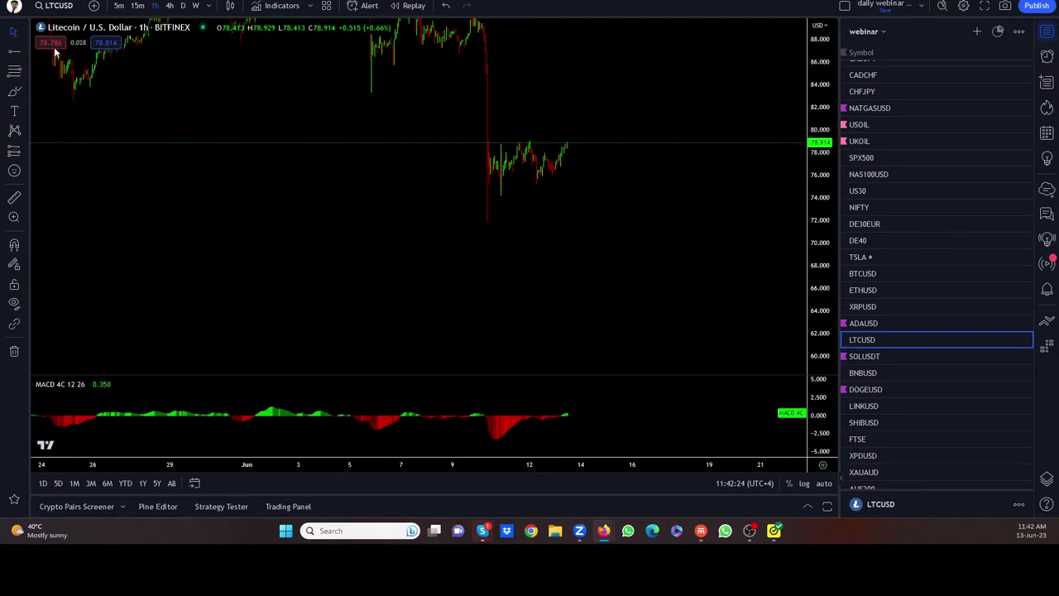
Try a horizontal ray from the 10 June low at 71.529 on the LTCUSD chart, and delete it
{"action": "left_click", "coordinate": [486, 225]}
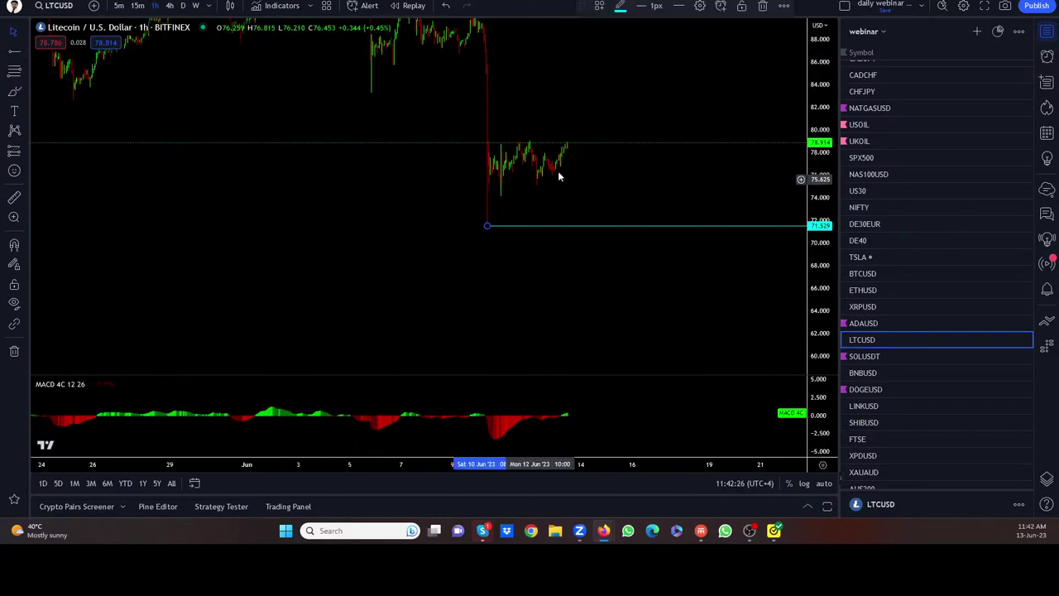
{"action": "left_click", "coordinate": [482, 228]}
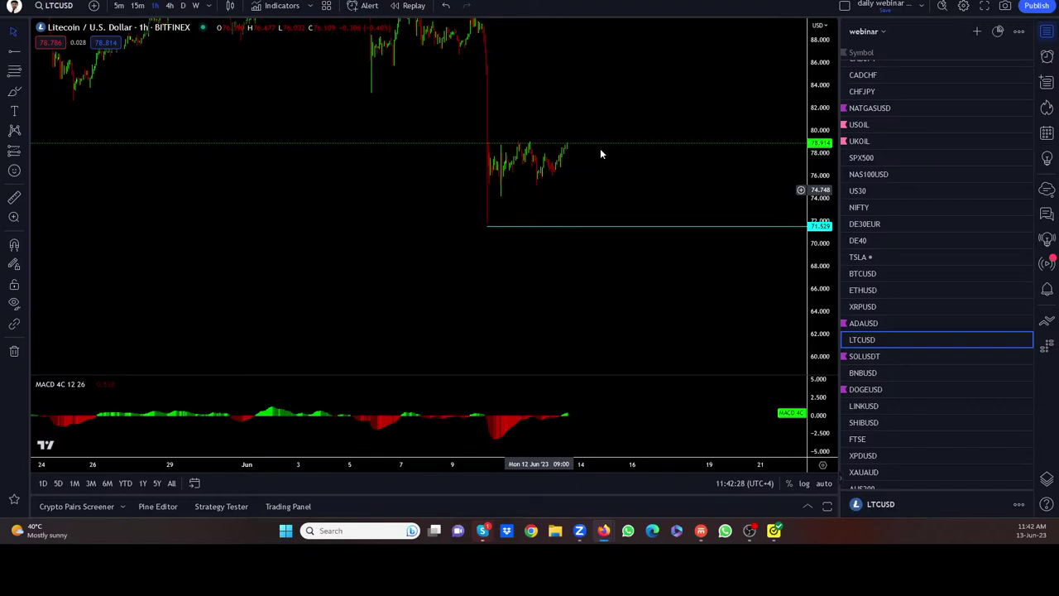
{"action": "left_click", "coordinate": [494, 227]}
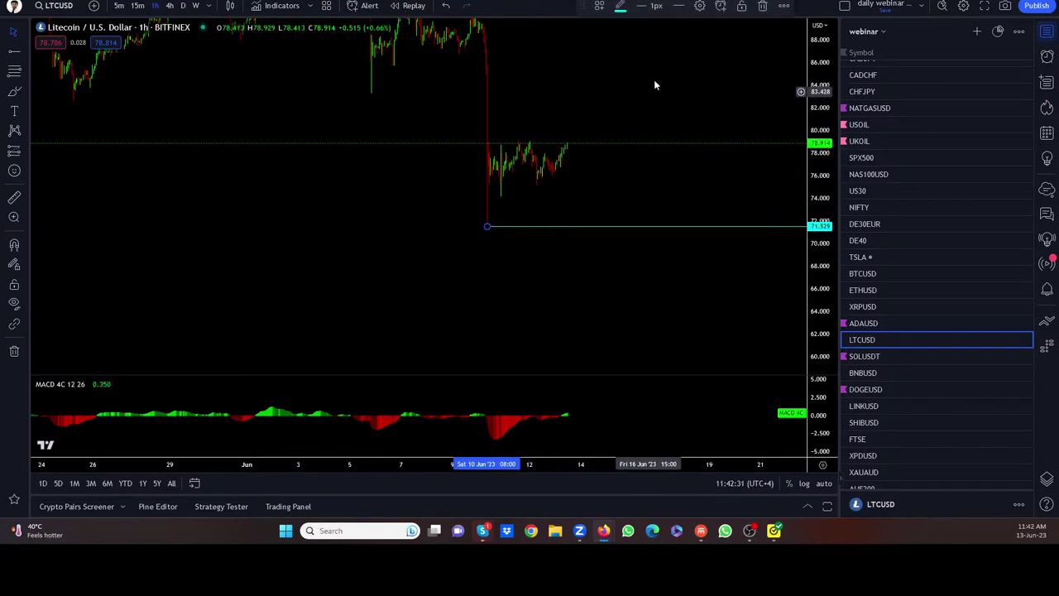
{"action": "key", "text": "Delete"}
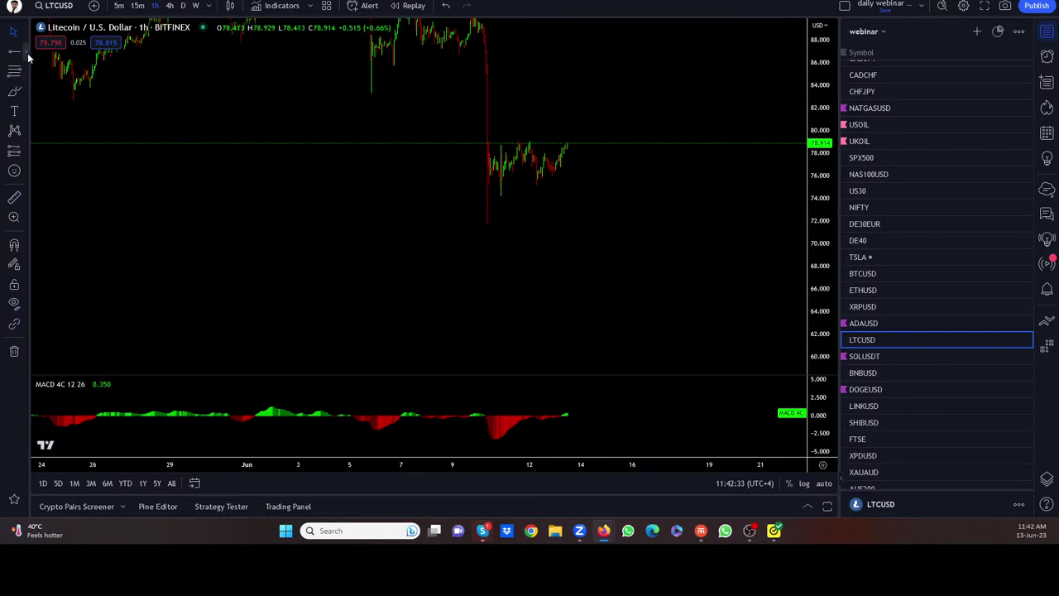
Draw a rising trend line from LTCUSD's 10 June low at about 71.675 to below the latest candles, and sketch a rise-then-drop path
{"action": "left_click", "coordinate": [28, 53]}
{"action": "left_click", "coordinate": [66, 52]}
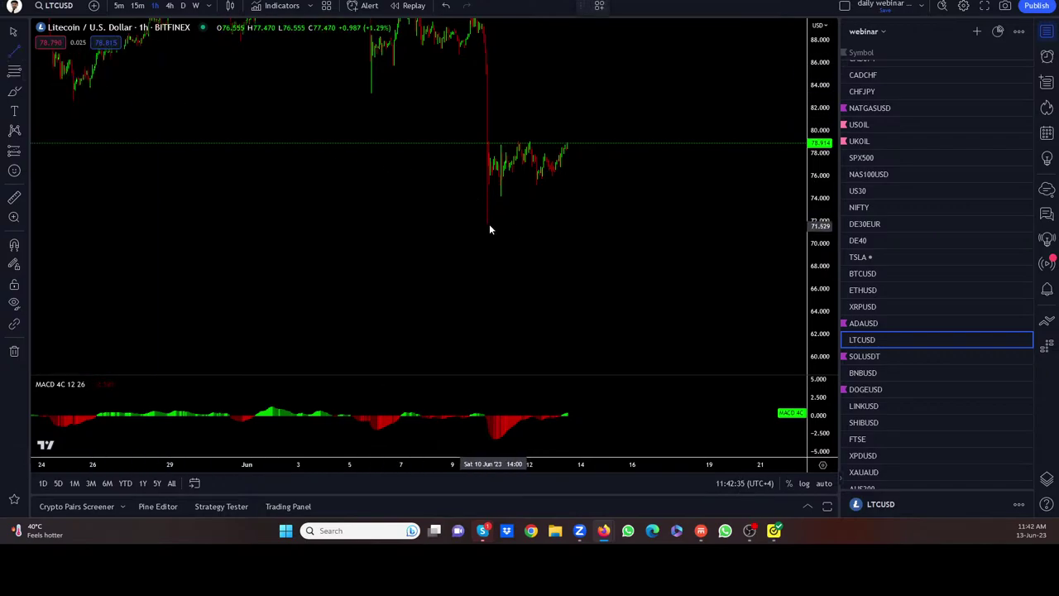
{"action": "left_click", "coordinate": [488, 224]}
{"action": "left_click", "coordinate": [575, 161]}
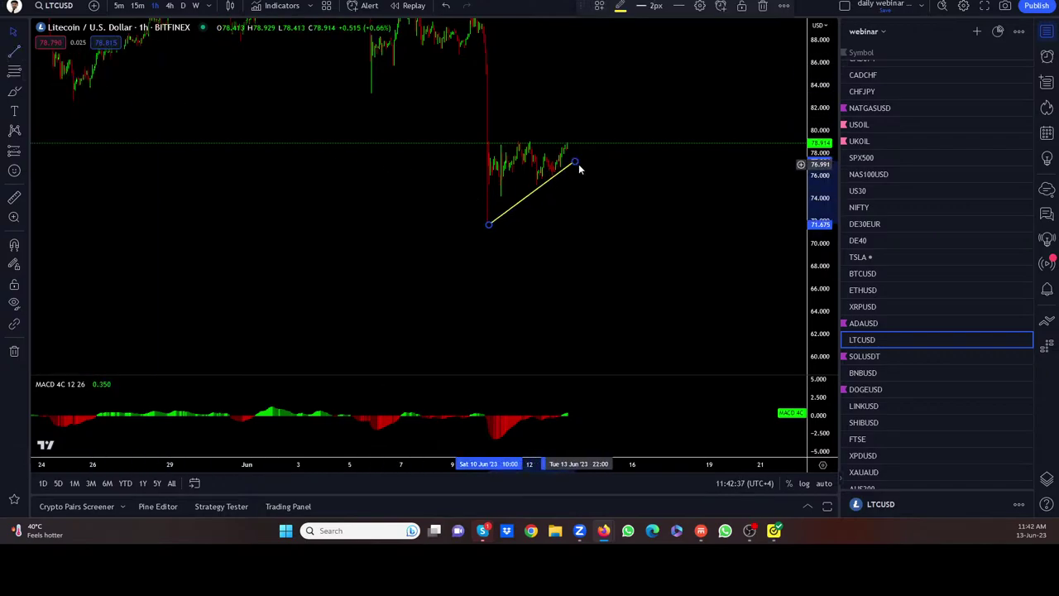
{"action": "mouse_move", "coordinate": [561, 147]}
{"action": "left_mouse_down"}
{"action": "mouse_move", "coordinate": [574, 114]}
{"action": "mouse_move", "coordinate": [625, 286]}
{"action": "left_mouse_up"}
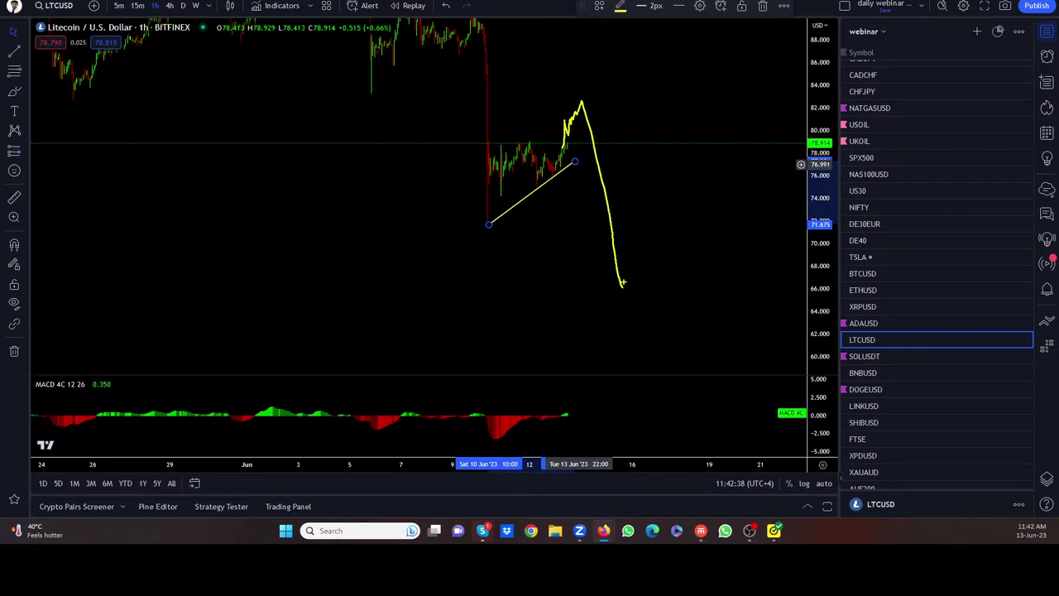
View the XRPUSD 1-hour chart, and open the GBPUSD 1-hour chart at the latest June swings
{"action": "left_click", "coordinate": [869, 307]}
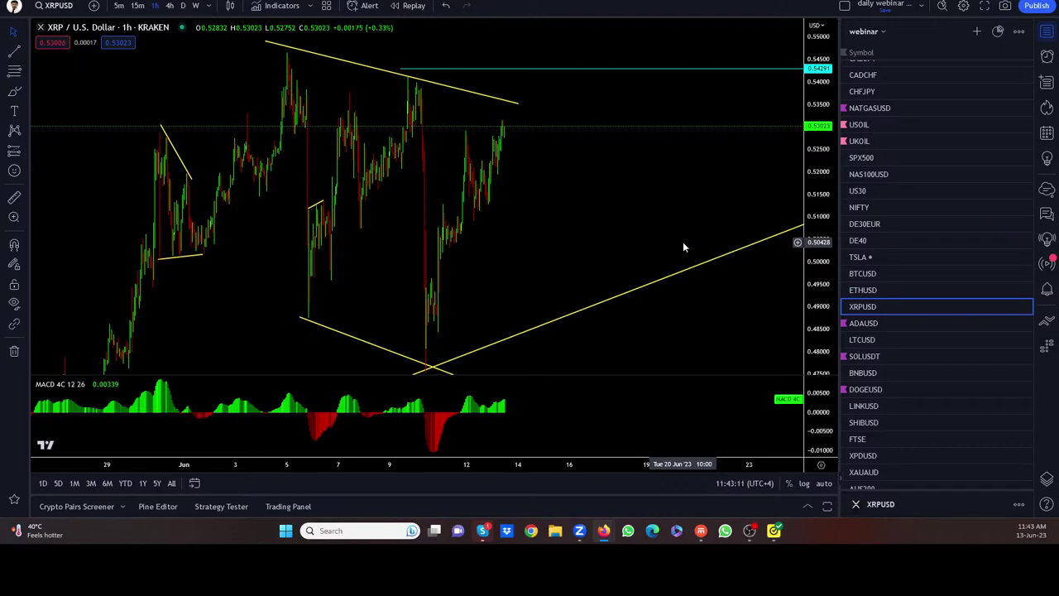
{"action": "scroll", "coordinate": [897, 170], "scroll_direction": "up", "scroll_amount": 6}
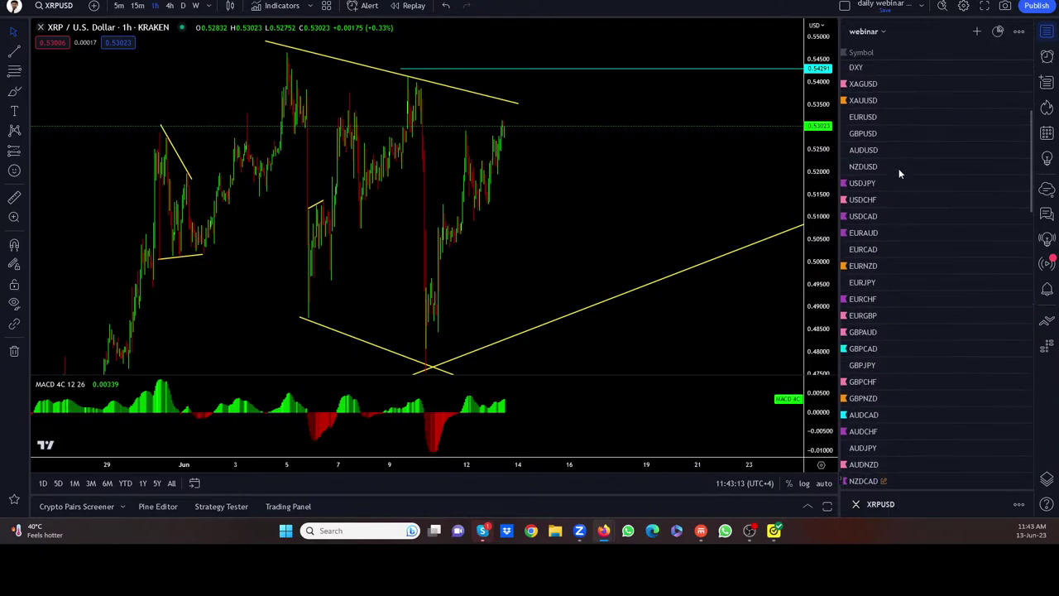
{"action": "left_click", "coordinate": [878, 138]}
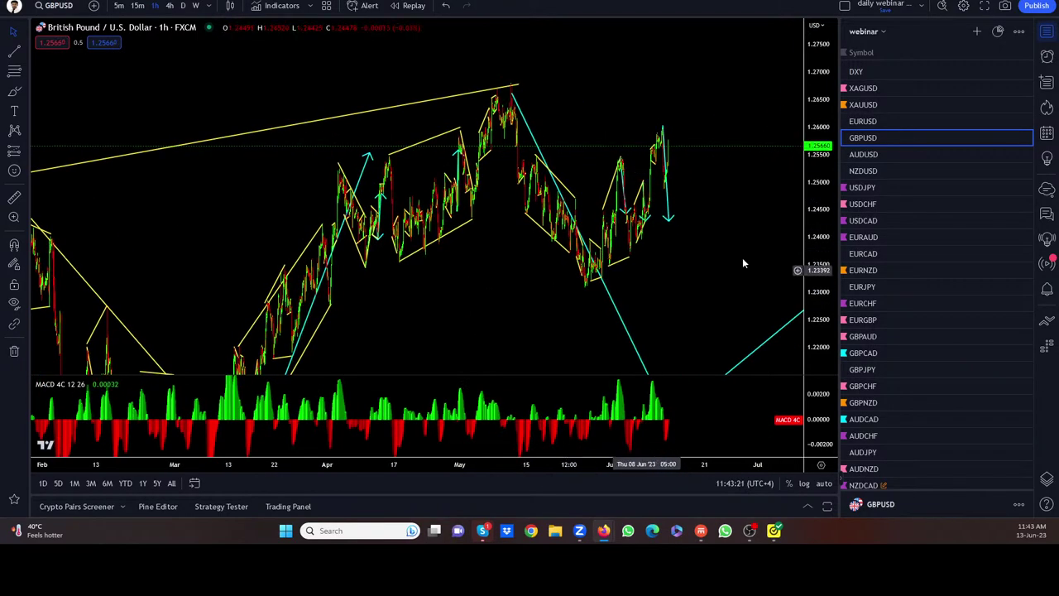
{"action": "scroll", "coordinate": [796, 216], "scroll_direction": "up", "scroll_amount": 2}
{"action": "scroll", "coordinate": [796, 217], "scroll_direction": "up", "scroll_amount": 3}
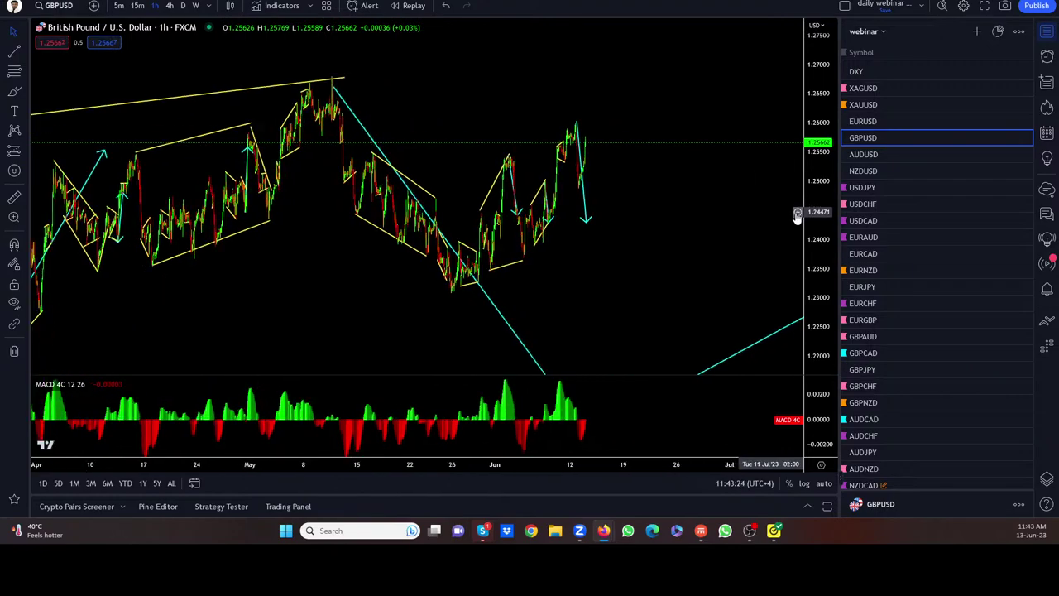
{"action": "scroll", "coordinate": [797, 217], "scroll_direction": "up", "scroll_amount": 2}
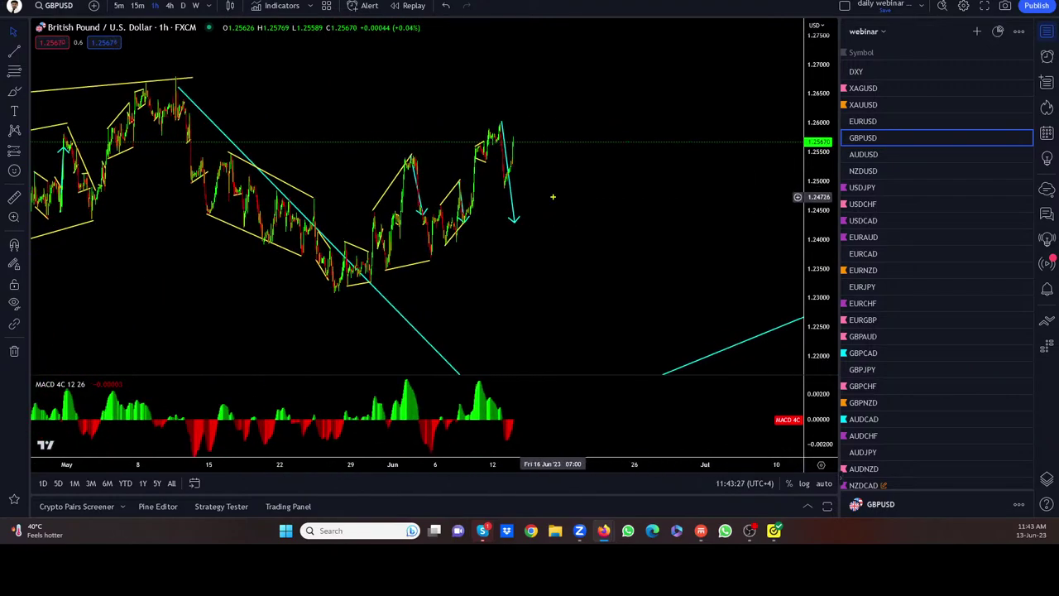
Sketch a box around GBPUSD's latest drop, curves along the June highs and lows, and an upward path from the current price
{"action": "mouse_move", "coordinate": [502, 126]}
{"action": "left_mouse_down"}
{"action": "mouse_move", "coordinate": [538, 124]}
{"action": "mouse_move", "coordinate": [519, 174]}
{"action": "left_mouse_up"}
{"action": "left_click_drag", "start_coordinate": [501, 130], "coordinate": [511, 194]}
{"action": "left_click_drag", "start_coordinate": [409, 155], "coordinate": [481, 123]}
{"action": "left_click_drag", "start_coordinate": [432, 253], "coordinate": [495, 182]}
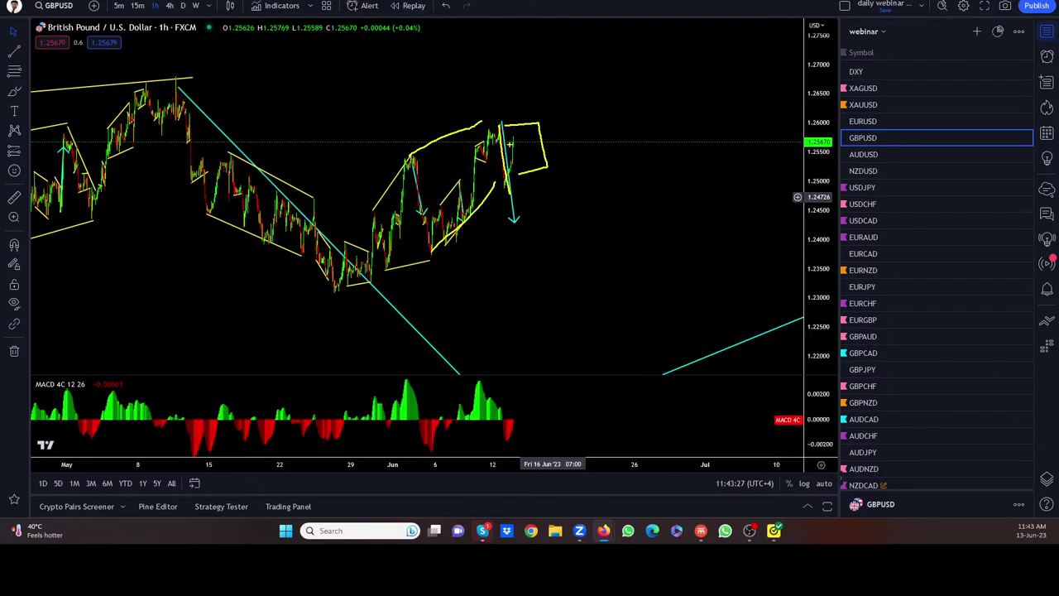
{"action": "mouse_move", "coordinate": [511, 146]}
{"action": "left_mouse_down"}
{"action": "mouse_move", "coordinate": [529, 145]}
{"action": "mouse_move", "coordinate": [553, 52]}
{"action": "left_mouse_up"}
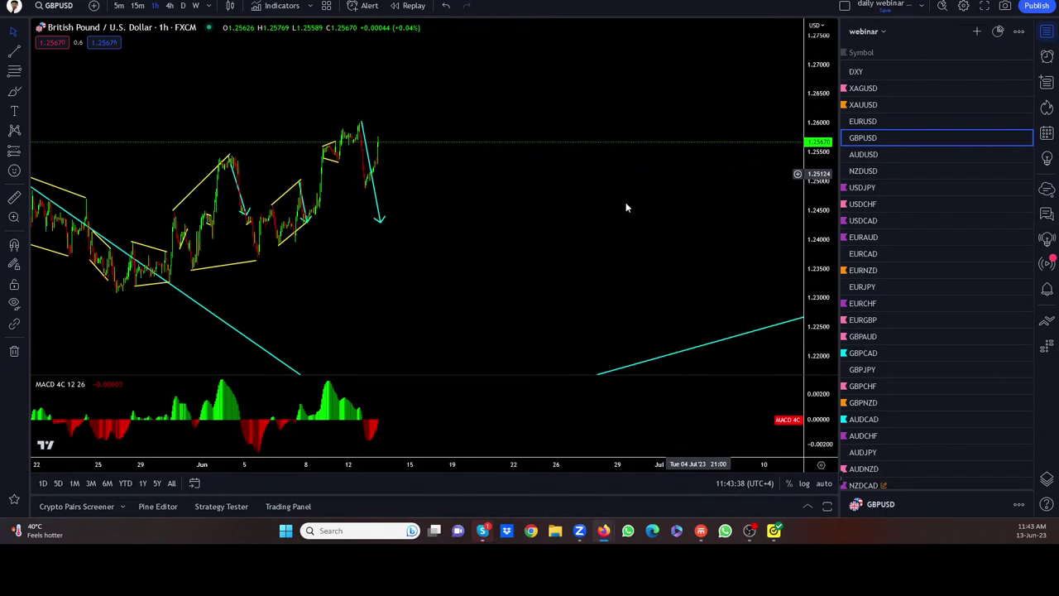
{"action": "scroll", "coordinate": [579, 198], "scroll_direction": "up", "scroll_amount": 2}
{"action": "scroll", "coordinate": [711, 213], "scroll_direction": "down", "scroll_amount": 1}
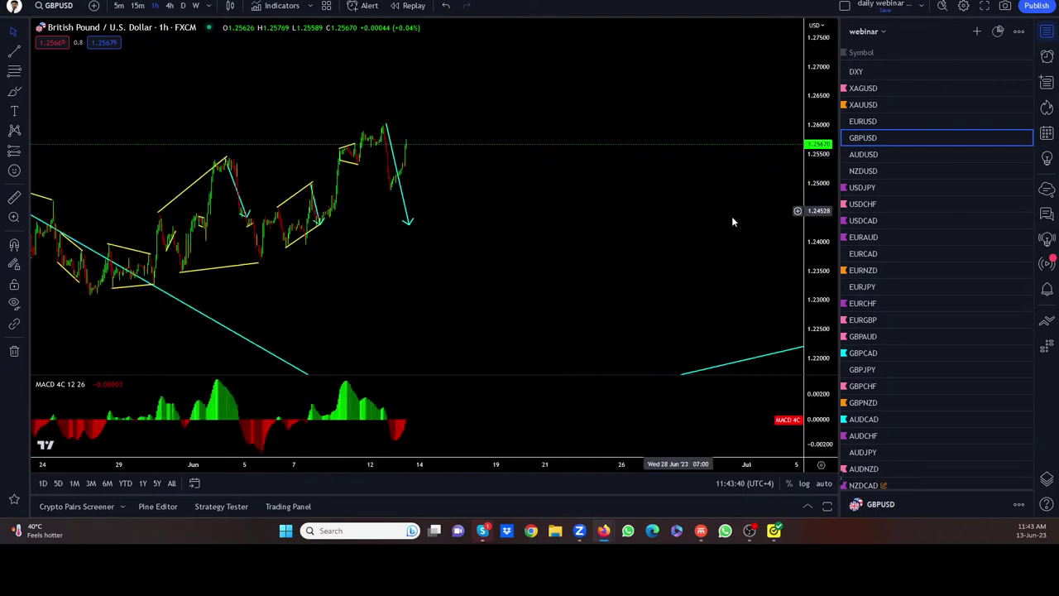
{"action": "scroll", "coordinate": [491, 206], "scroll_direction": "left", "scroll_amount": 3}
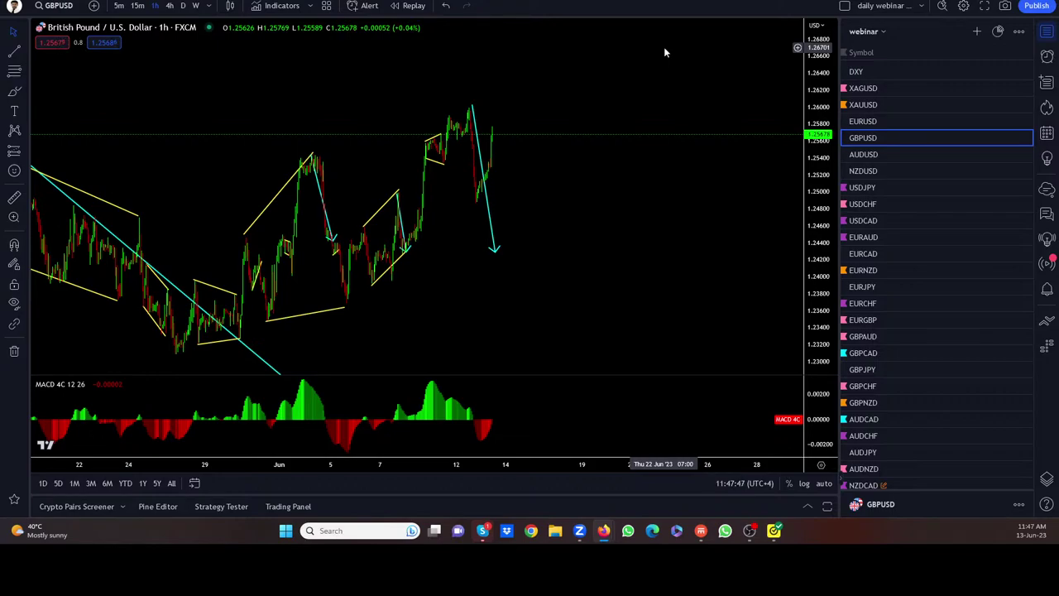
Open the GBPCAD 1-hour chart and sketch a possible drop from below the descending trend line past the June lows
{"action": "scroll", "coordinate": [913, 374], "scroll_direction": "down", "scroll_amount": 2}
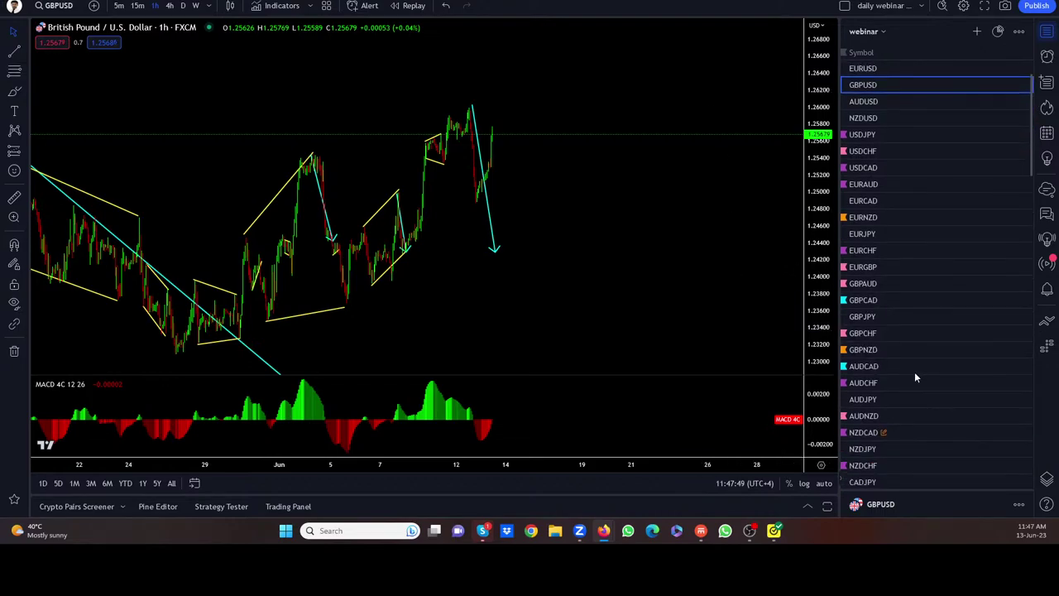
{"action": "left_click", "coordinate": [875, 301]}
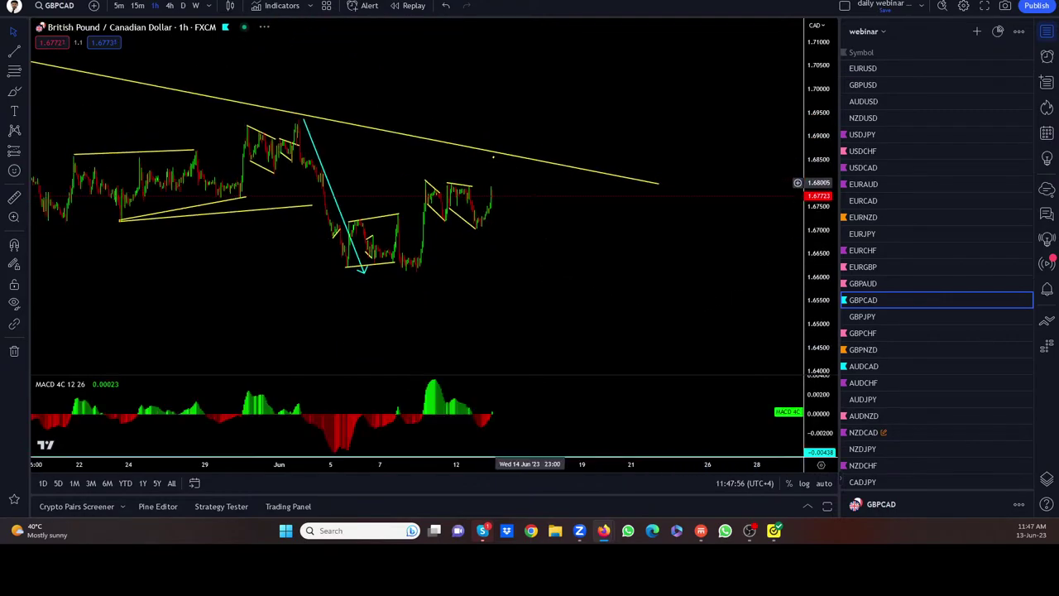
{"action": "left_click_drag", "start_coordinate": [493, 156], "coordinate": [539, 309]}
{"action": "mouse_move", "coordinate": [406, 280]}
{"action": "left_mouse_down"}
{"action": "mouse_move", "coordinate": [430, 198]}
{"action": "mouse_move", "coordinate": [442, 183]}
{"action": "mouse_move", "coordinate": [475, 220]}
{"action": "mouse_move", "coordinate": [501, 153]}
{"action": "mouse_move", "coordinate": [519, 244]}
{"action": "mouse_move", "coordinate": [505, 298]}
{"action": "left_mouse_up"}
{"action": "left_click_drag", "start_coordinate": [335, 269], "coordinate": [629, 333]}
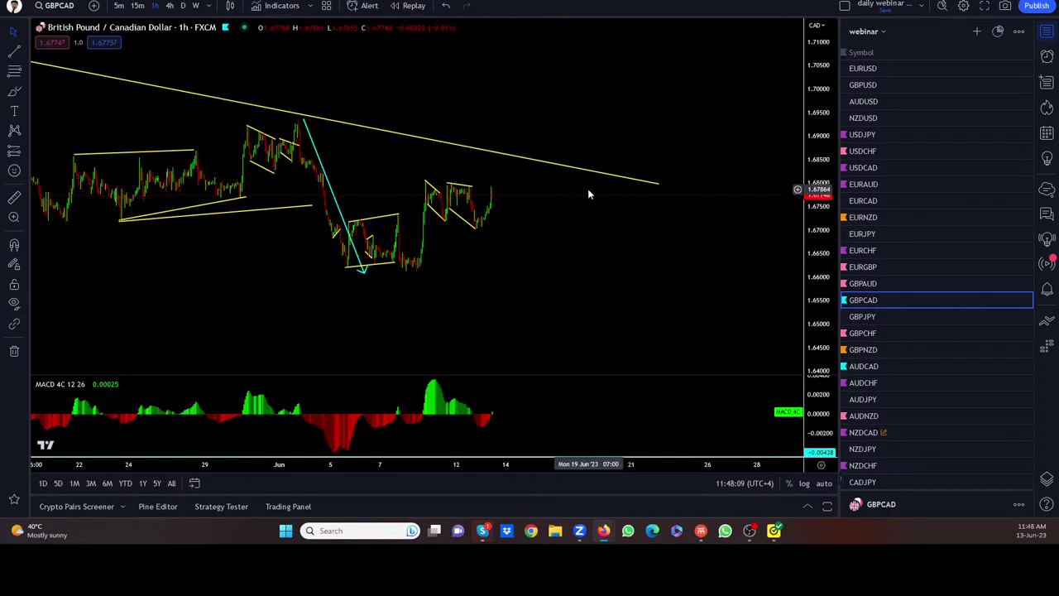
Switch GBPCAD to the 4-hour timeframe, sketch a direct and a delayed breakout above the descending trend line, and clear the sketches
{"action": "scroll", "coordinate": [588, 189], "scroll_direction": "down", "scroll_amount": 4}
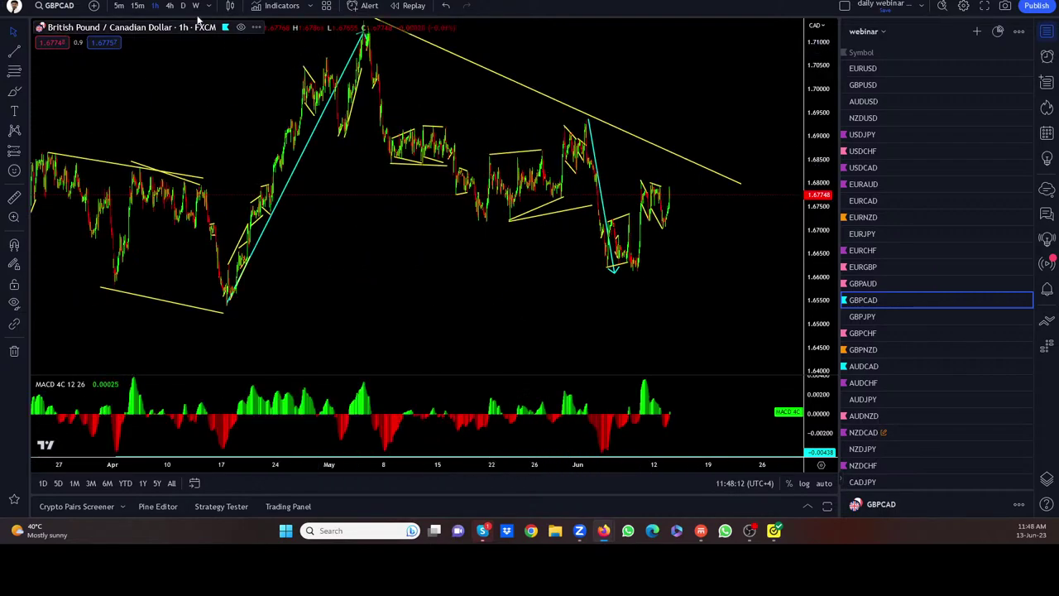
{"action": "left_click", "coordinate": [169, 5]}
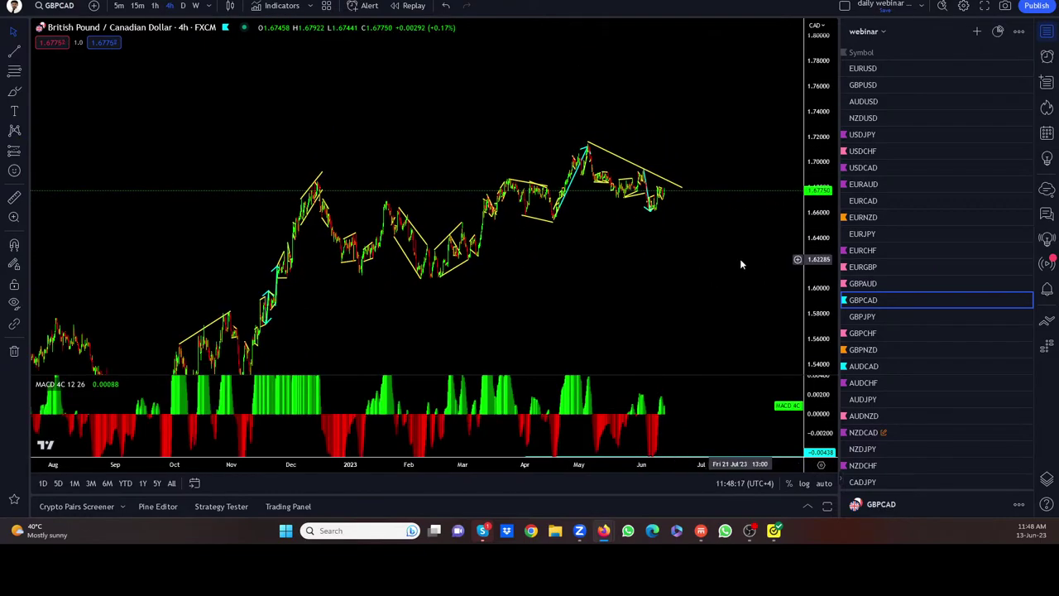
{"action": "left_click_drag", "start_coordinate": [659, 203], "coordinate": [686, 118]}
{"action": "mouse_move", "coordinate": [667, 180]}
{"action": "left_mouse_down"}
{"action": "mouse_move", "coordinate": [679, 223]}
{"action": "mouse_move", "coordinate": [686, 194]}
{"action": "mouse_move", "coordinate": [690, 228]}
{"action": "mouse_move", "coordinate": [736, 79]}
{"action": "left_mouse_up"}
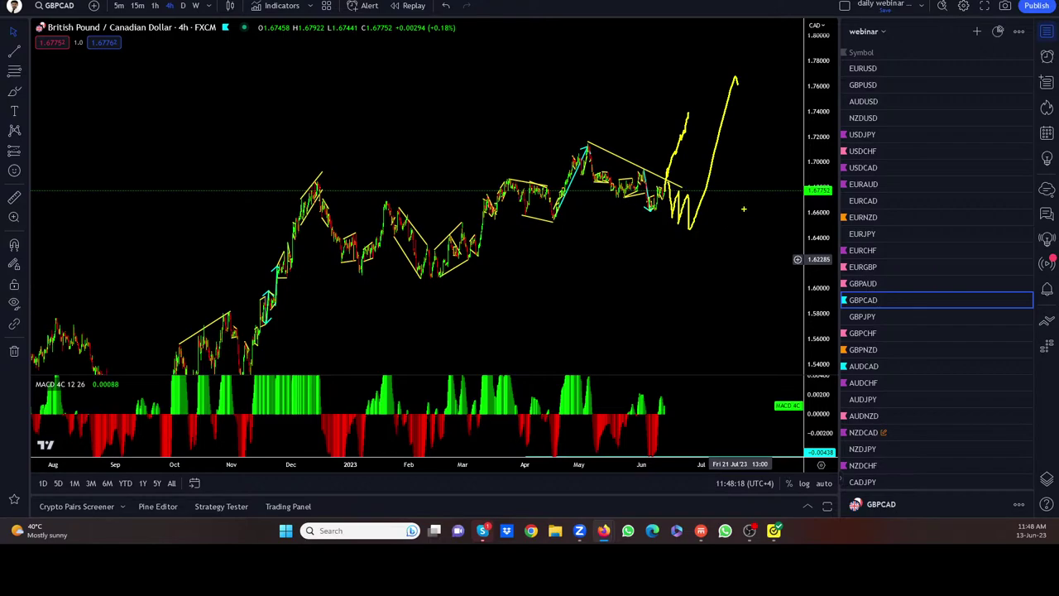
{"action": "key", "text": "ctrl+z"}
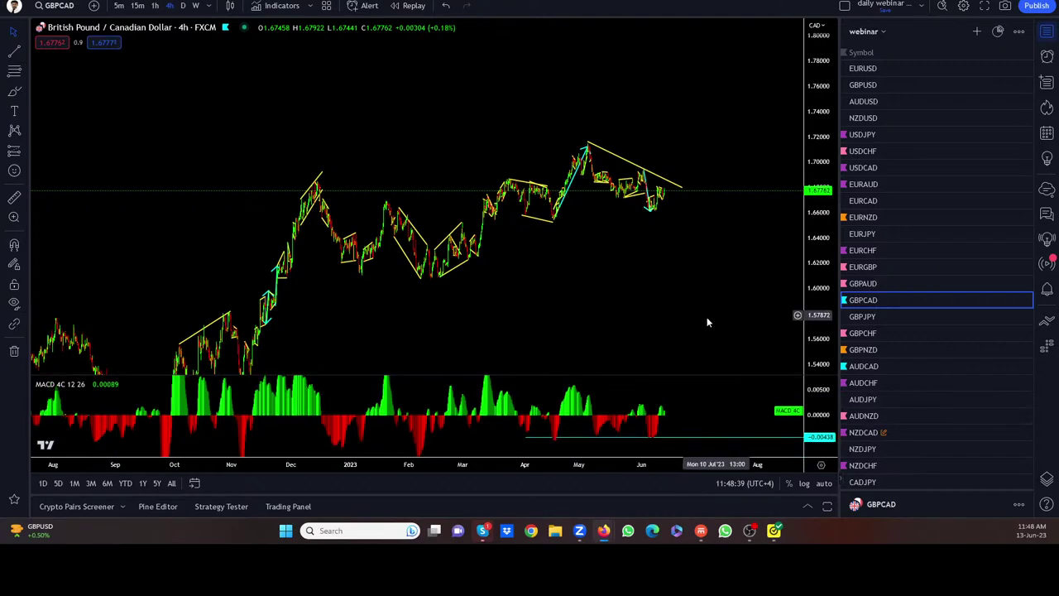
Return the GBPCAD chart to the 1-hour timeframe and examine the price action since 6 June close up
{"action": "left_click", "coordinate": [155, 7]}
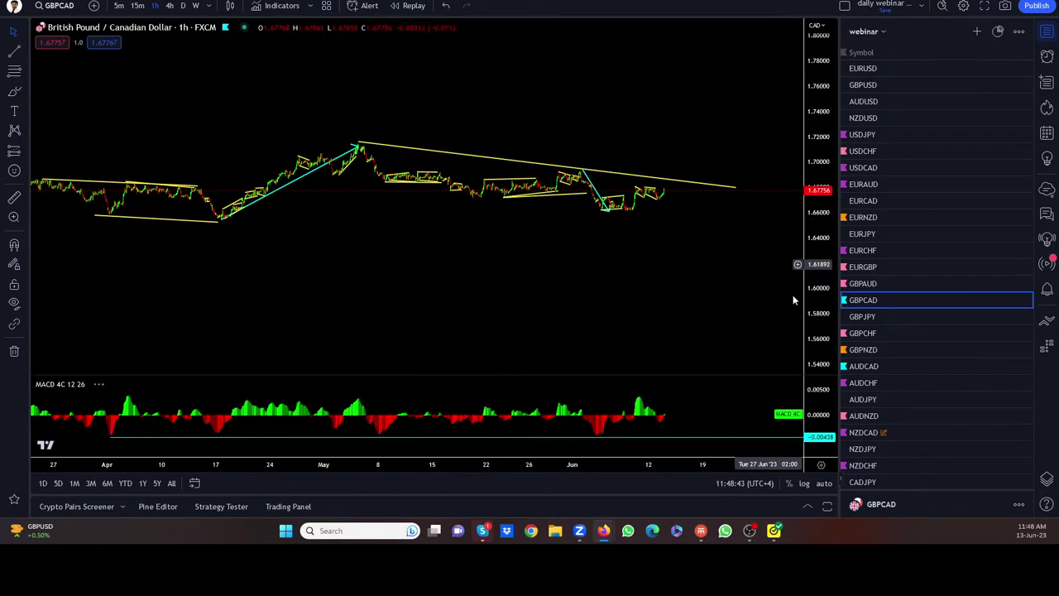
{"action": "scroll", "coordinate": [702, 211], "scroll_direction": "up", "scroll_amount": 4}
{"action": "scroll", "coordinate": [702, 211], "scroll_direction": "up", "scroll_amount": 5}
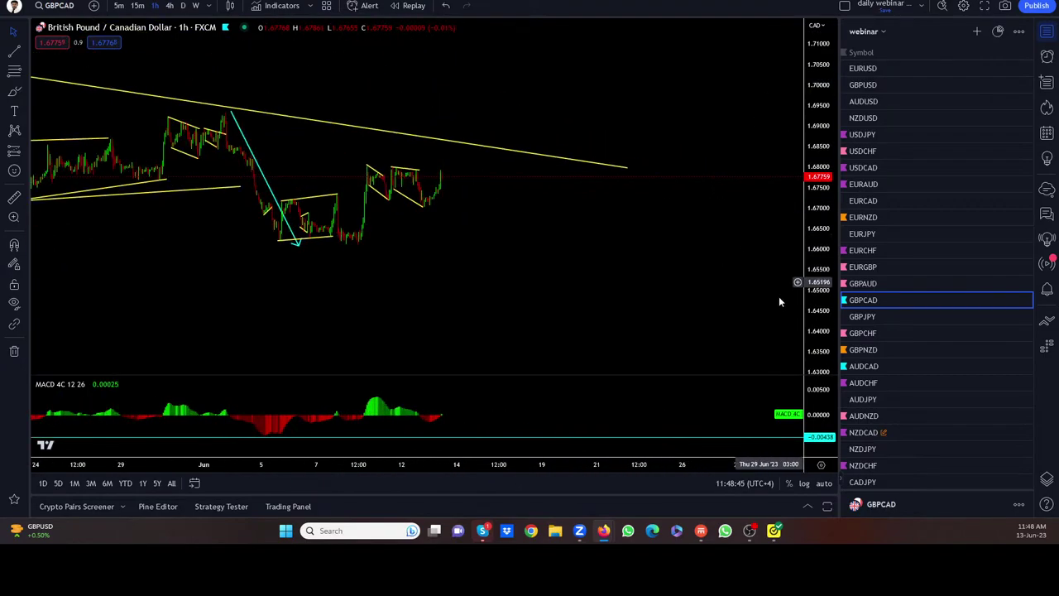
{"action": "left_click_drag", "start_coordinate": [510, 142], "coordinate": [427, 182]}
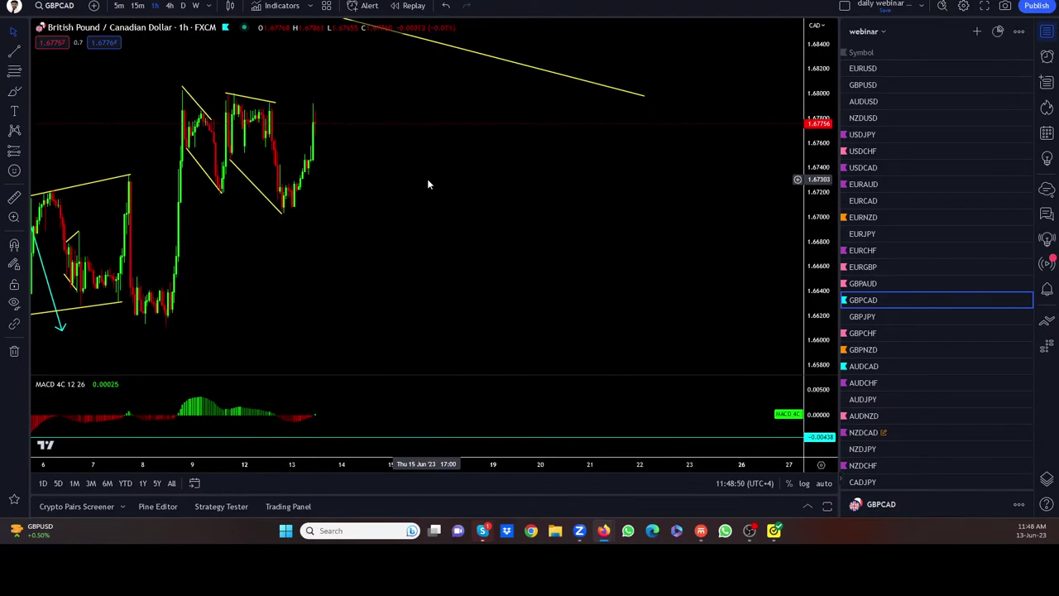
Sketch a small descending flag at GBPCAD's current price with a steep breakout above it
{"action": "mouse_move", "coordinate": [316, 125]}
{"action": "left_mouse_down"}
{"action": "mouse_move", "coordinate": [330, 115]}
{"action": "mouse_move", "coordinate": [307, 100]}
{"action": "left_mouse_up"}
{"action": "left_click_drag", "start_coordinate": [335, 124], "coordinate": [336, 16]}
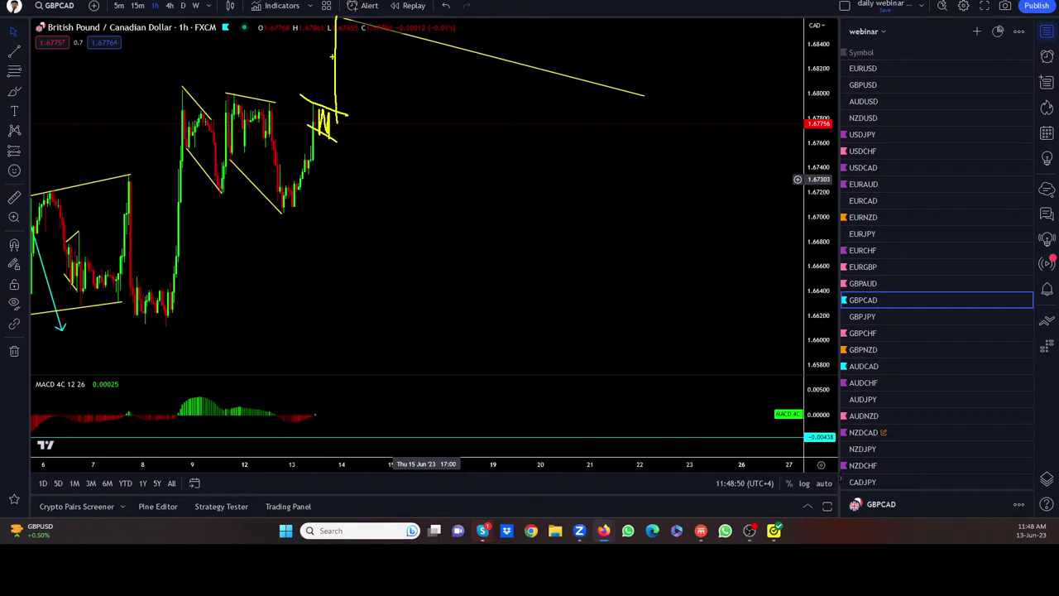
{"action": "left_click_drag", "start_coordinate": [310, 97], "coordinate": [366, 96]}
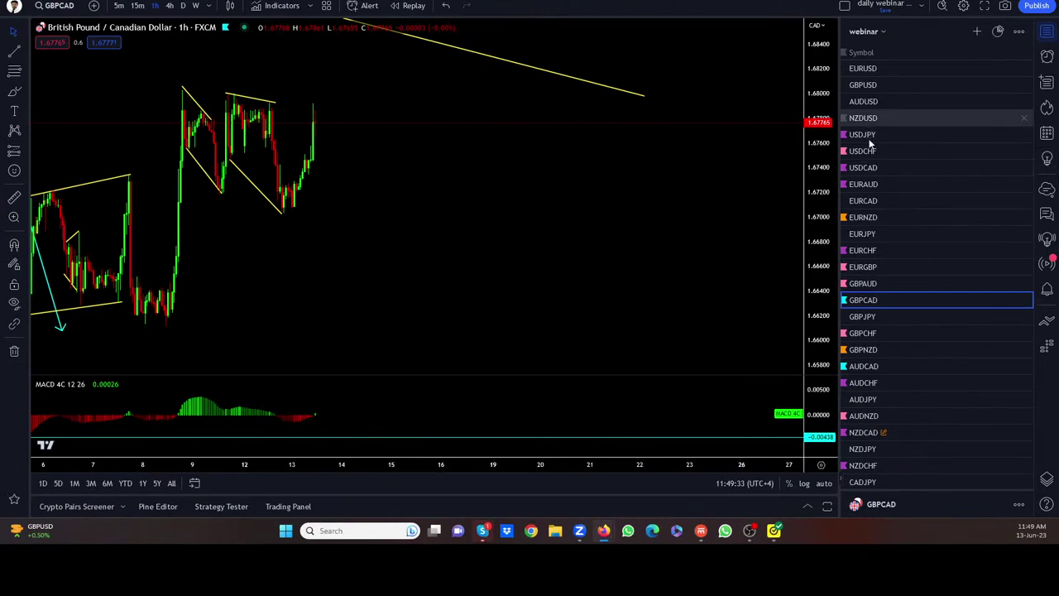
Open the XAUUSD 1-hour chart and sketch a climb to the 1984.099 line followed by a drop, circling the drop
{"action": "scroll", "coordinate": [897, 137], "scroll_direction": "up", "scroll_amount": 2}
{"action": "left_click", "coordinate": [866, 104]}
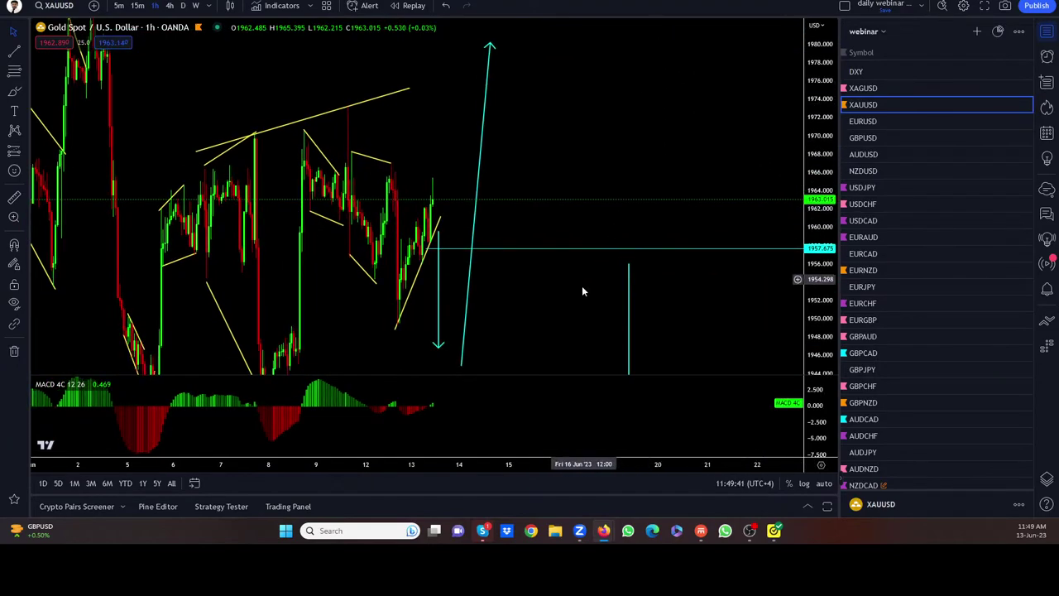
{"action": "left_click_drag", "start_coordinate": [581, 290], "coordinate": [574, 182]}
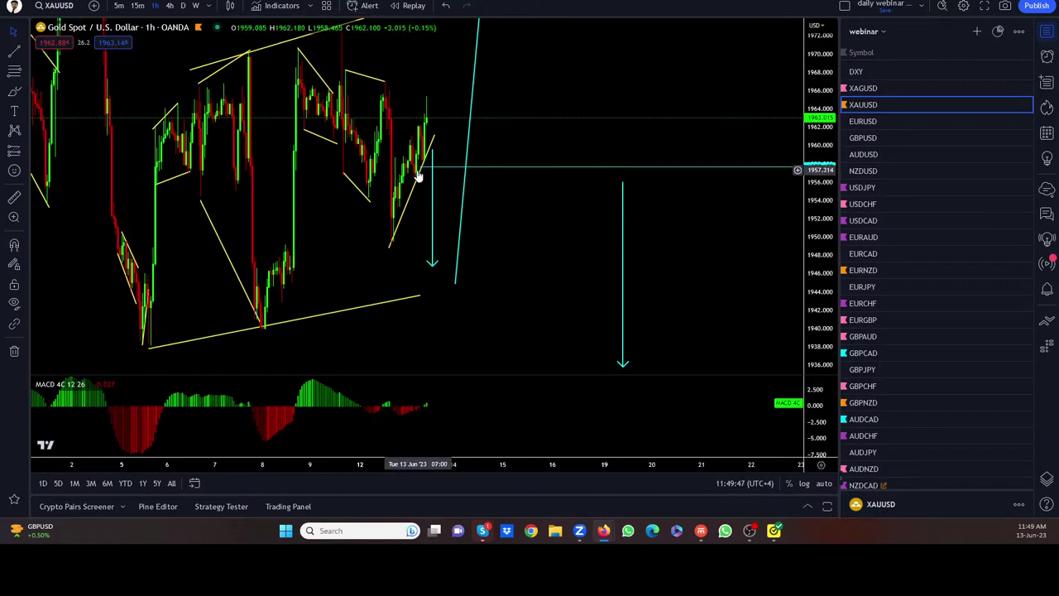
{"action": "left_click_drag", "start_coordinate": [808, 79], "coordinate": [706, 257]}
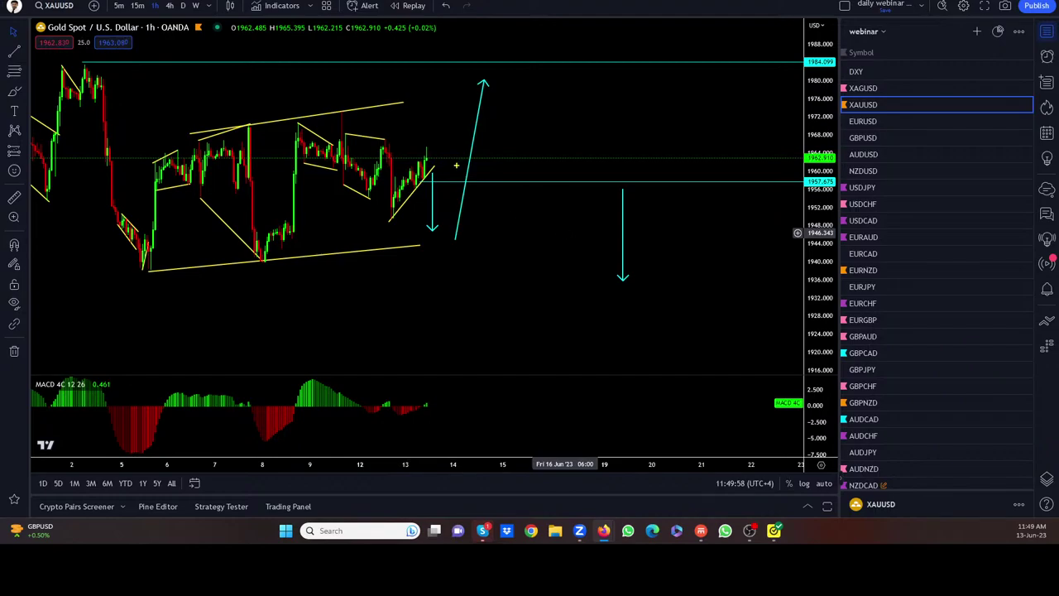
{"action": "left_click_drag", "start_coordinate": [404, 170], "coordinate": [431, 84]}
{"action": "mouse_move", "coordinate": [422, 161]}
{"action": "left_mouse_down"}
{"action": "mouse_move", "coordinate": [453, 62]}
{"action": "mouse_move", "coordinate": [479, 254]}
{"action": "left_mouse_up"}
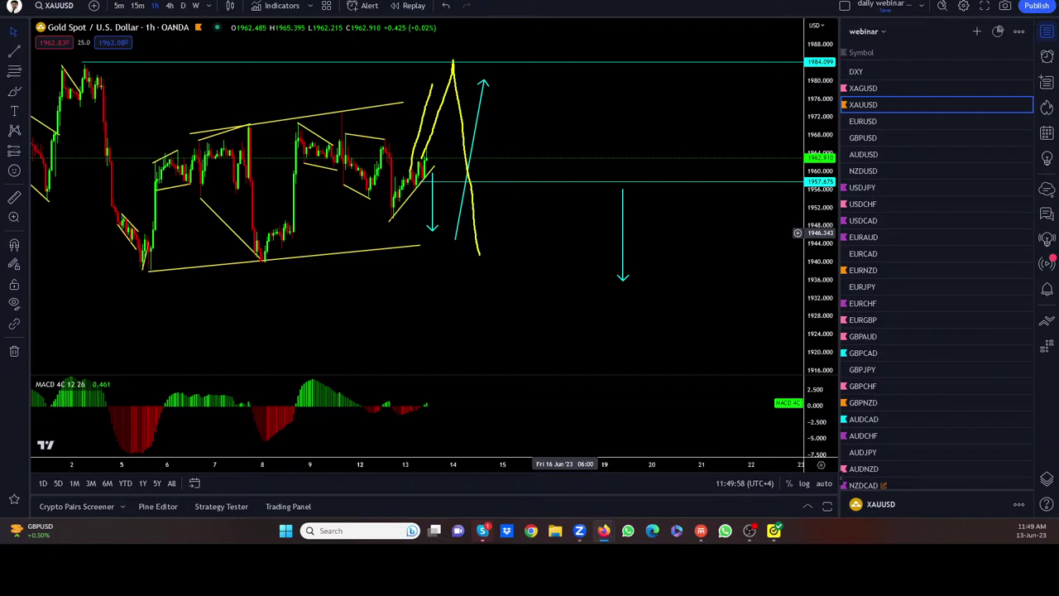
{"action": "mouse_move", "coordinate": [452, 72]}
{"action": "left_mouse_down"}
{"action": "mouse_move", "coordinate": [486, 277]}
{"action": "mouse_move", "coordinate": [476, 100]}
{"action": "left_mouse_up"}
{"action": "mouse_move", "coordinate": [422, 158]}
{"action": "left_mouse_down"}
{"action": "mouse_move", "coordinate": [457, 66]}
{"action": "mouse_move", "coordinate": [420, 172]}
{"action": "left_mouse_up"}
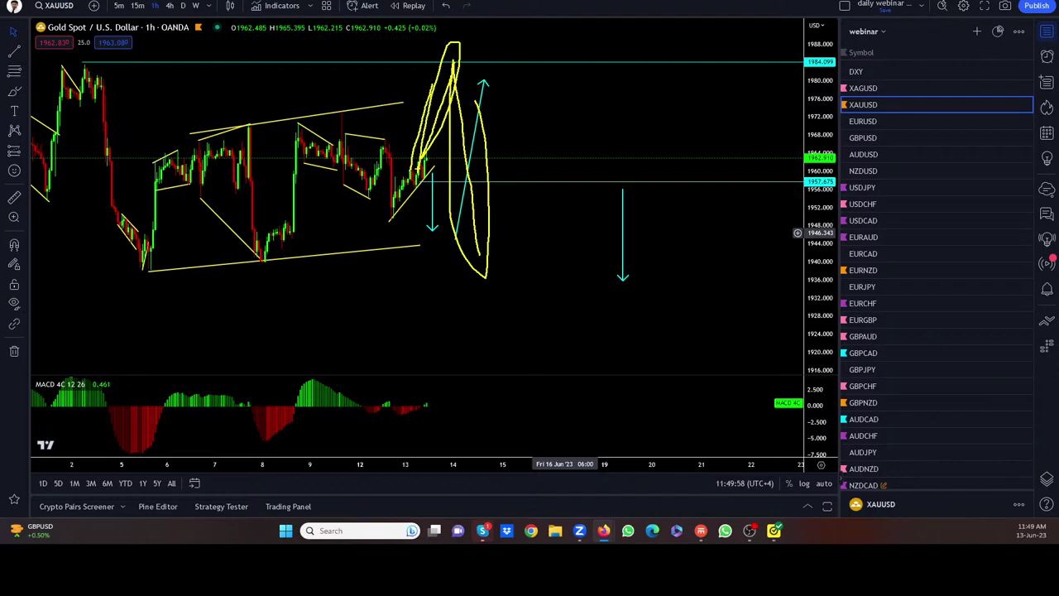
{"action": "left_click_drag", "start_coordinate": [83, 66], "coordinate": [142, 273]}
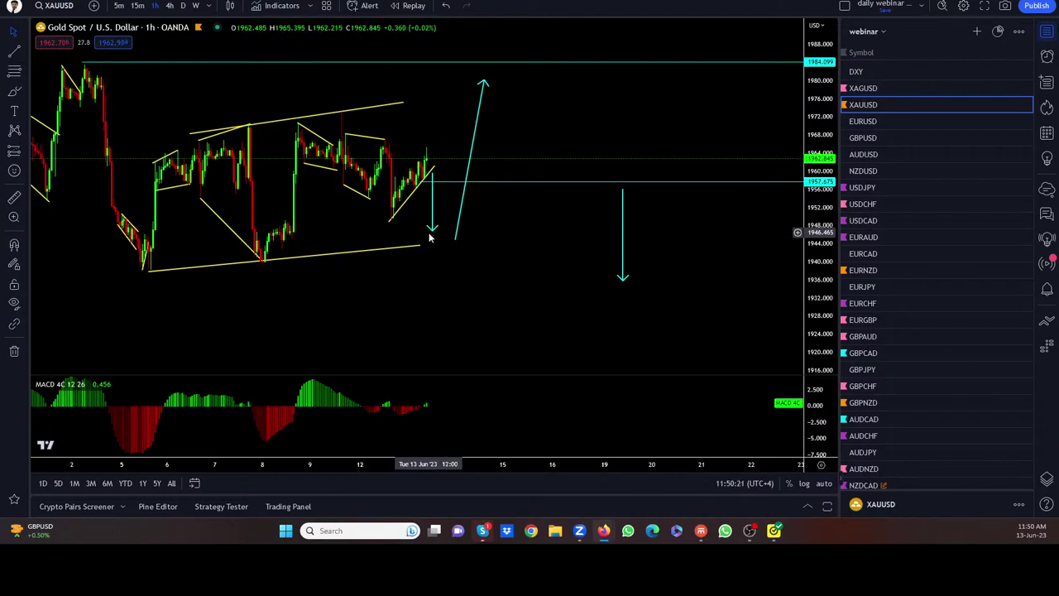
Sketch XAUUSD drops from the current price to the short down arrow's tip and a rise past the 1984.099 line, then clear them
{"action": "scroll", "coordinate": [528, 252], "scroll_direction": "up", "scroll_amount": 3}
{"action": "left_click_drag", "start_coordinate": [414, 249], "coordinate": [520, 253]}
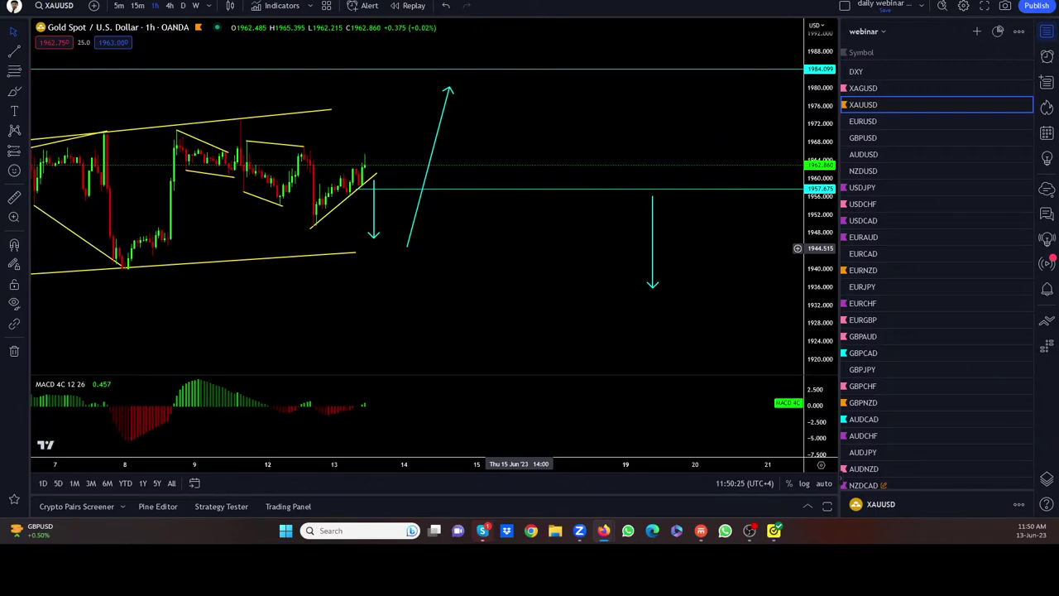
{"action": "left_click_drag", "start_coordinate": [363, 160], "coordinate": [386, 246]}
{"action": "mouse_move", "coordinate": [364, 165]}
{"action": "left_mouse_down"}
{"action": "mouse_move", "coordinate": [371, 240]}
{"action": "mouse_move", "coordinate": [398, 241]}
{"action": "mouse_move", "coordinate": [376, 233]}
{"action": "left_mouse_up"}
{"action": "left_click_drag", "start_coordinate": [377, 162], "coordinate": [424, 64]}
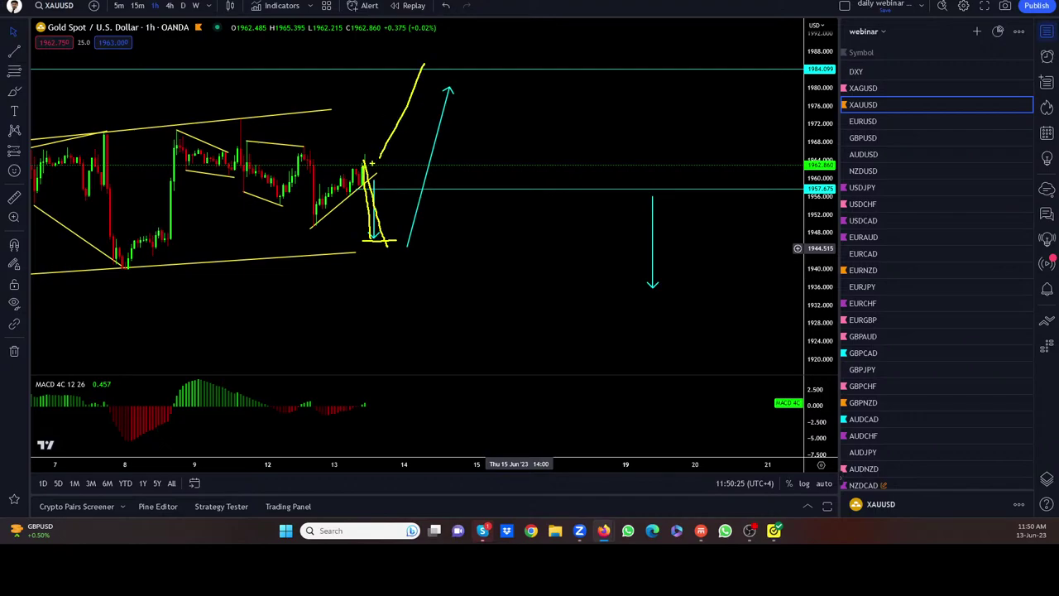
{"action": "mouse_move", "coordinate": [372, 163]}
{"action": "left_mouse_down"}
{"action": "mouse_move", "coordinate": [379, 175]}
{"action": "mouse_move", "coordinate": [397, 172]}
{"action": "left_mouse_up"}
{"action": "key", "text": "Escape"}
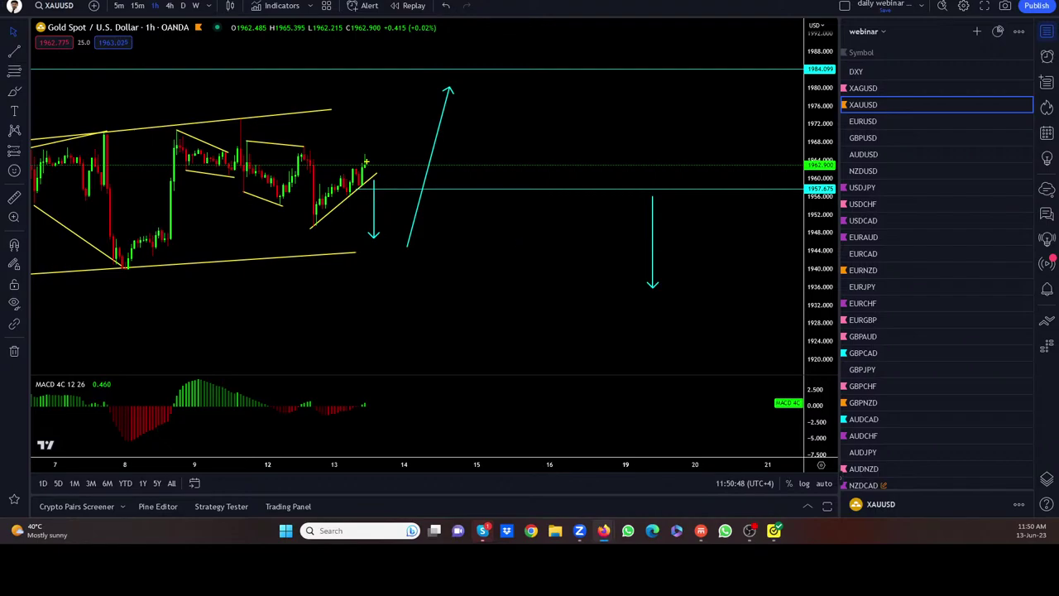
Sketch a small descending channel at XAUUSD's current price with an upward breakout, and clear the sketches
{"action": "left_click_drag", "start_coordinate": [365, 161], "coordinate": [406, 172]}
{"action": "left_click_drag", "start_coordinate": [351, 172], "coordinate": [386, 189]}
{"action": "mouse_move", "coordinate": [373, 162]}
{"action": "left_mouse_down"}
{"action": "mouse_move", "coordinate": [385, 182]}
{"action": "mouse_move", "coordinate": [402, 85]}
{"action": "left_mouse_up"}
{"action": "key", "text": "Escape"}
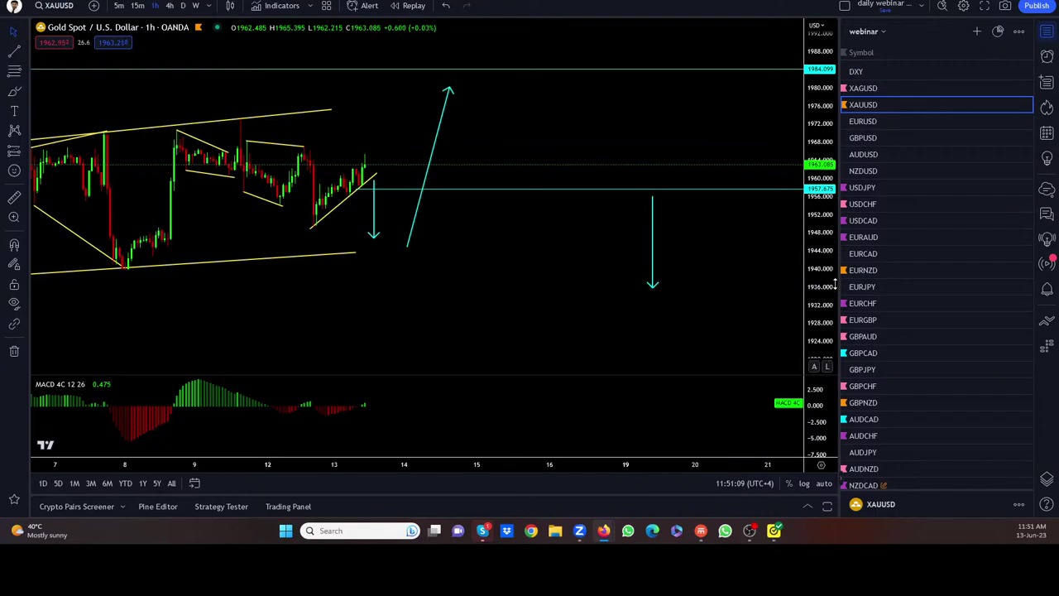
Open the NZDCAD 1-hour chart and examine the June price action around its curved channel, rising line and horizontal levels
{"action": "scroll", "coordinate": [863, 310], "scroll_direction": "down", "scroll_amount": 1}
{"action": "scroll", "coordinate": [865, 310], "scroll_direction": "down", "scroll_amount": 6}
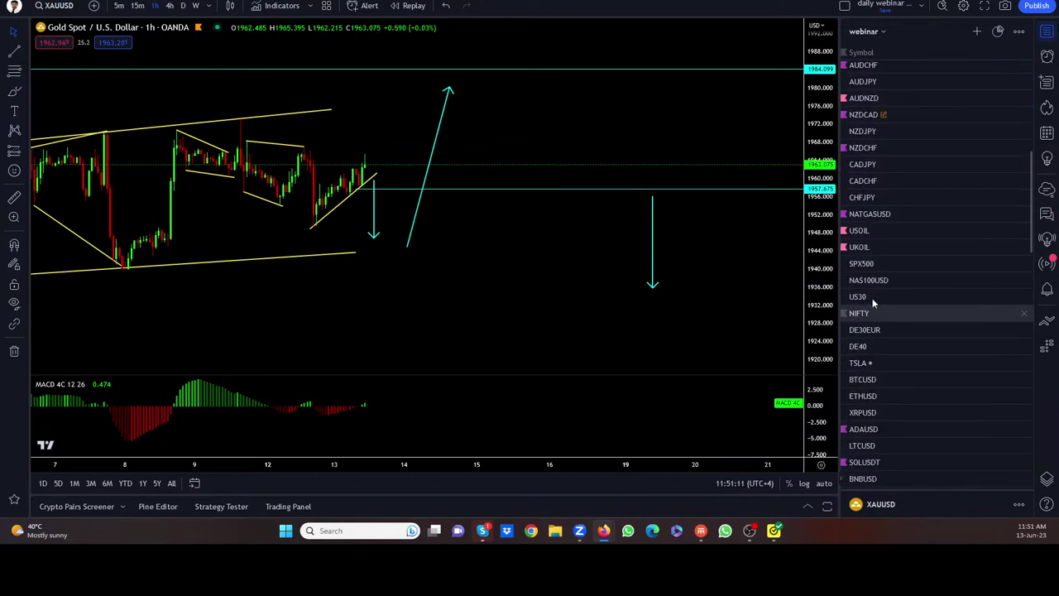
{"action": "scroll", "coordinate": [873, 299], "scroll_direction": "up", "scroll_amount": 3}
{"action": "left_click", "coordinate": [865, 274]}
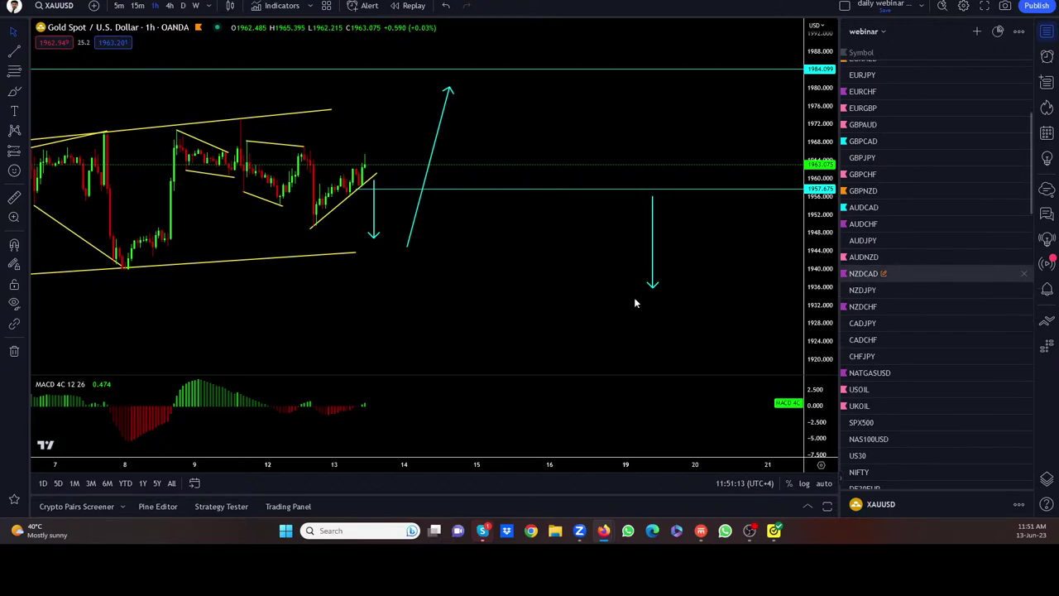
{"action": "scroll", "coordinate": [506, 225], "scroll_direction": "down", "scroll_amount": 3}
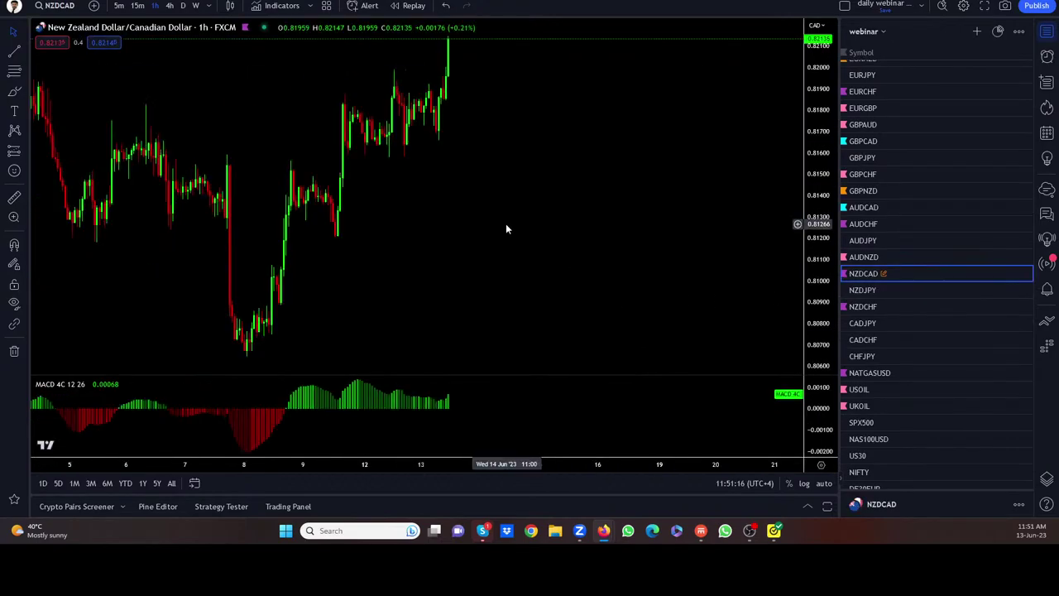
{"action": "scroll", "coordinate": [508, 225], "scroll_direction": "down", "scroll_amount": 2}
{"action": "left_click_drag", "start_coordinate": [598, 253], "coordinate": [579, 283]}
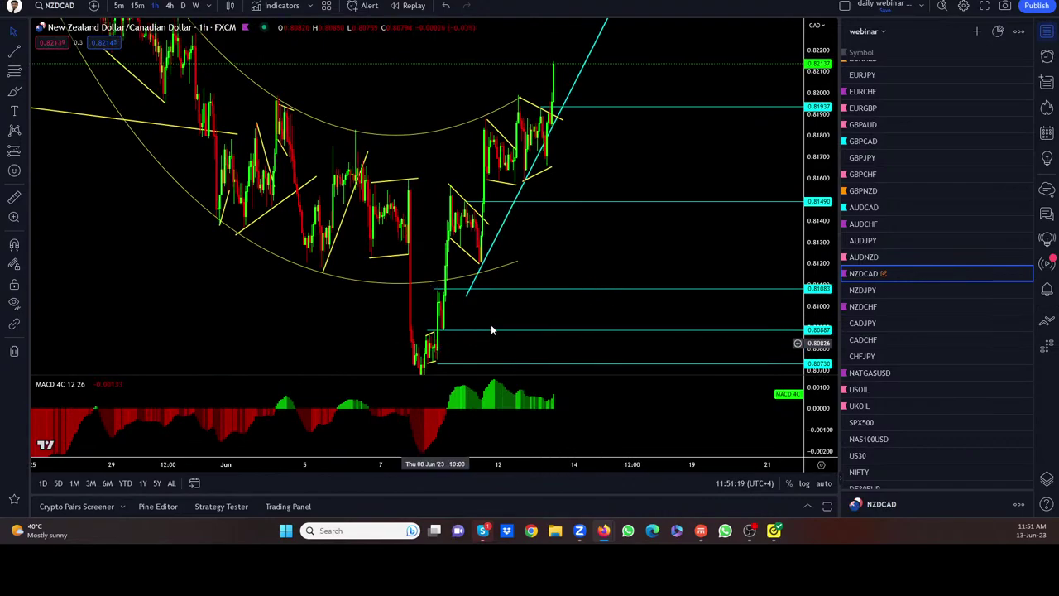
{"action": "left_click_drag", "start_coordinate": [538, 235], "coordinate": [537, 229]}
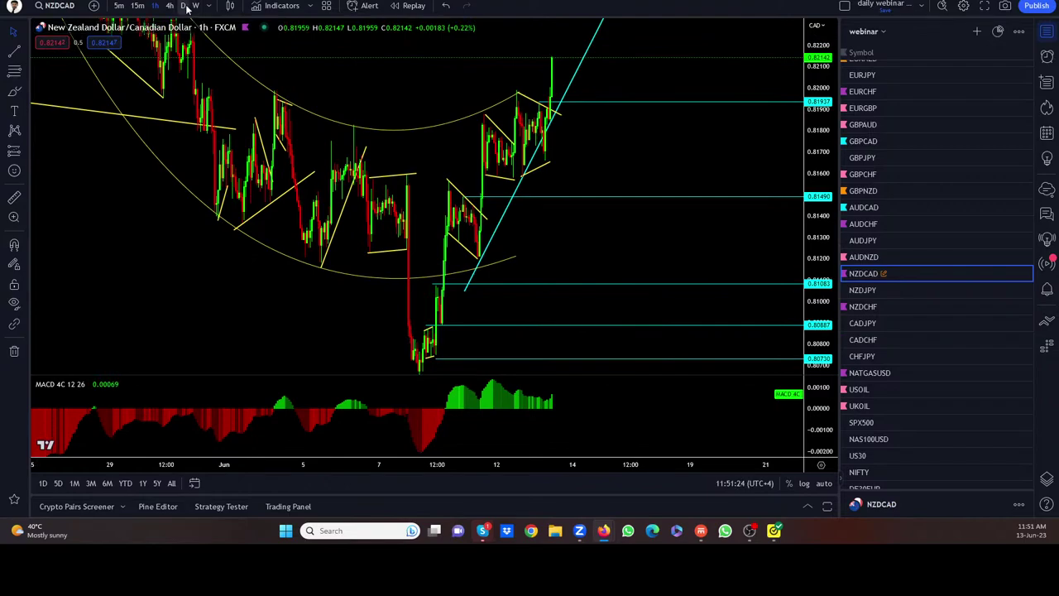
Switch NZDCAD to the daily timeframe and examine the descending channel and the long upward arrow from the June low
{"action": "left_click", "coordinate": [484, 89]}
{"action": "type", "text": "1D"}
{"action": "key", "text": "Return"}
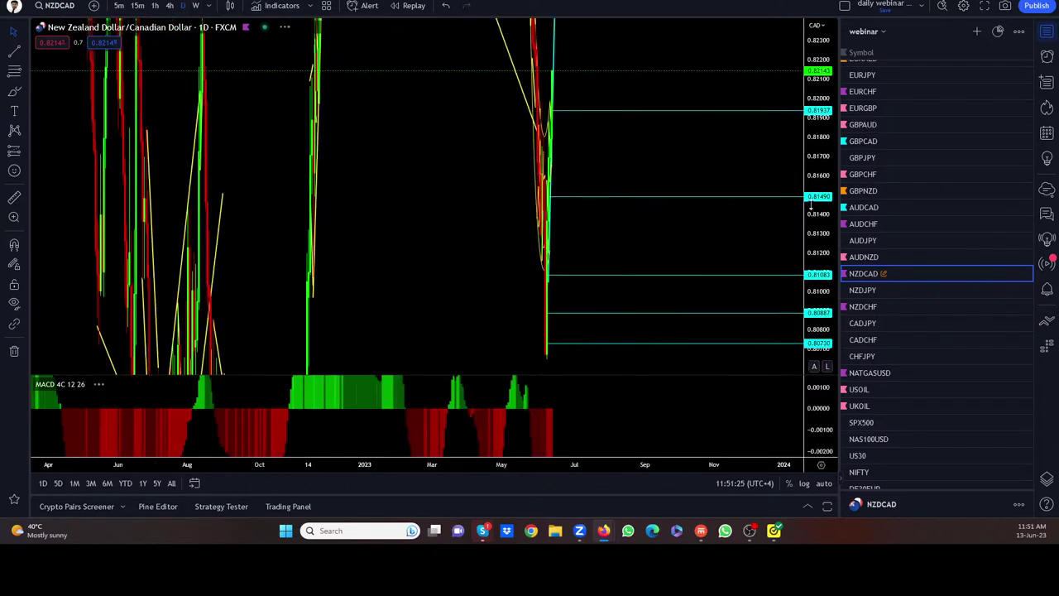
{"action": "left_click_drag", "start_coordinate": [821, 69], "coordinate": [585, 261]}
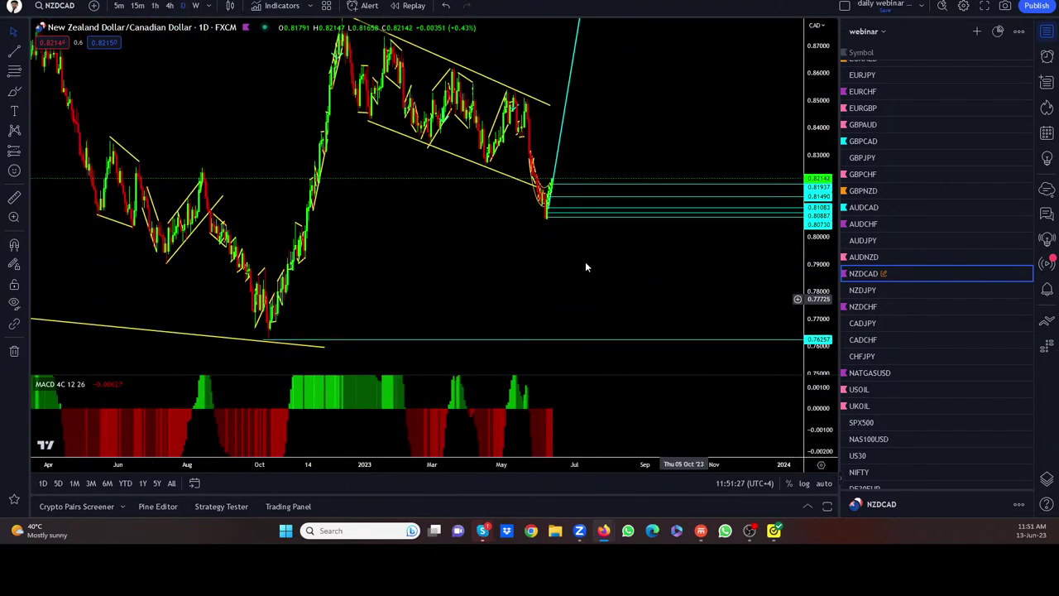
{"action": "left_click_drag", "start_coordinate": [815, 48], "coordinate": [452, 222]}
{"action": "left_click_drag", "start_coordinate": [381, 274], "coordinate": [396, 282]}
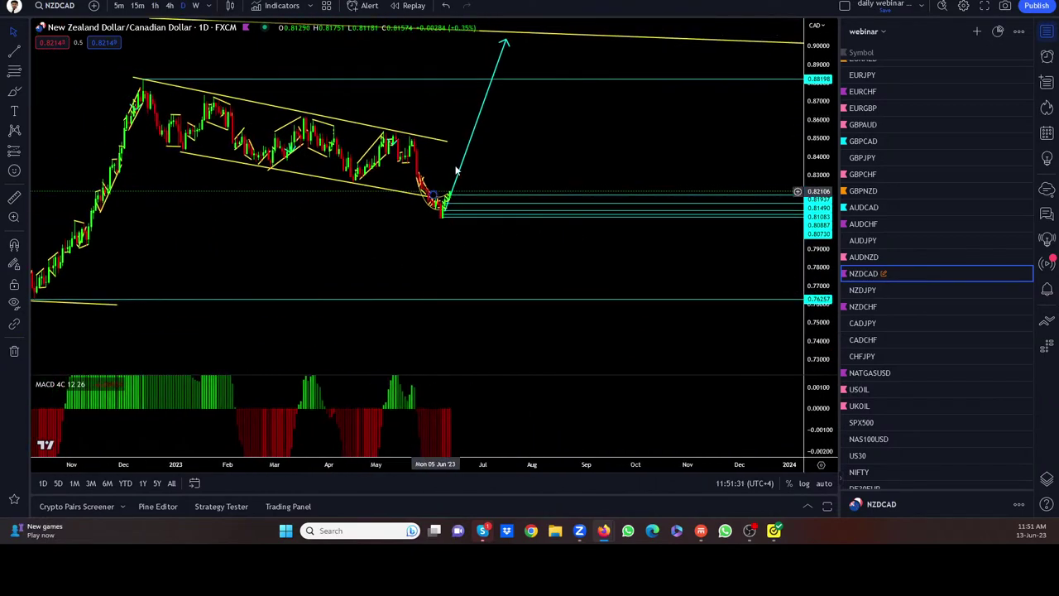
Handwrite a note on NZDCAD, sketch and circle a stepped climb along the upward arrow, clear the sketches and return to the 1-hour timeframe
{"action": "left_click_drag", "start_coordinate": [578, 114], "coordinate": [609, 182]}
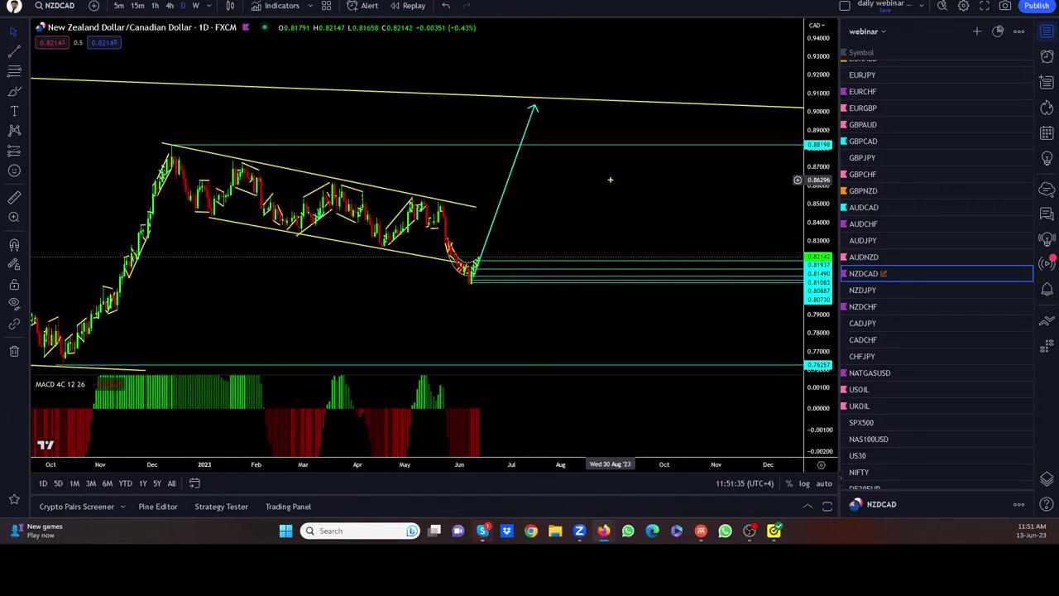
{"action": "mouse_move", "coordinate": [692, 118]}
{"action": "left_mouse_down"}
{"action": "mouse_move", "coordinate": [715, 118]}
{"action": "mouse_move", "coordinate": [704, 174]}
{"action": "mouse_move", "coordinate": [728, 187]}
{"action": "left_mouse_up"}
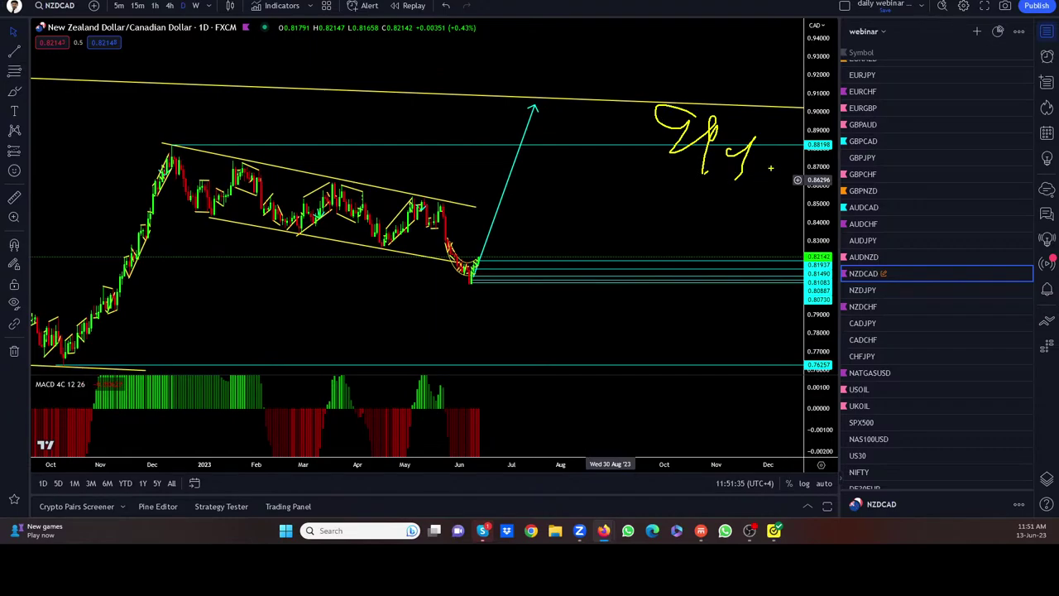
{"action": "left_click_drag", "start_coordinate": [563, 188], "coordinate": [573, 200]}
{"action": "mouse_move", "coordinate": [478, 252]}
{"action": "left_mouse_down"}
{"action": "mouse_move", "coordinate": [539, 100]}
{"action": "mouse_move", "coordinate": [472, 202]}
{"action": "mouse_move", "coordinate": [487, 285]}
{"action": "mouse_move", "coordinate": [535, 106]}
{"action": "left_mouse_up"}
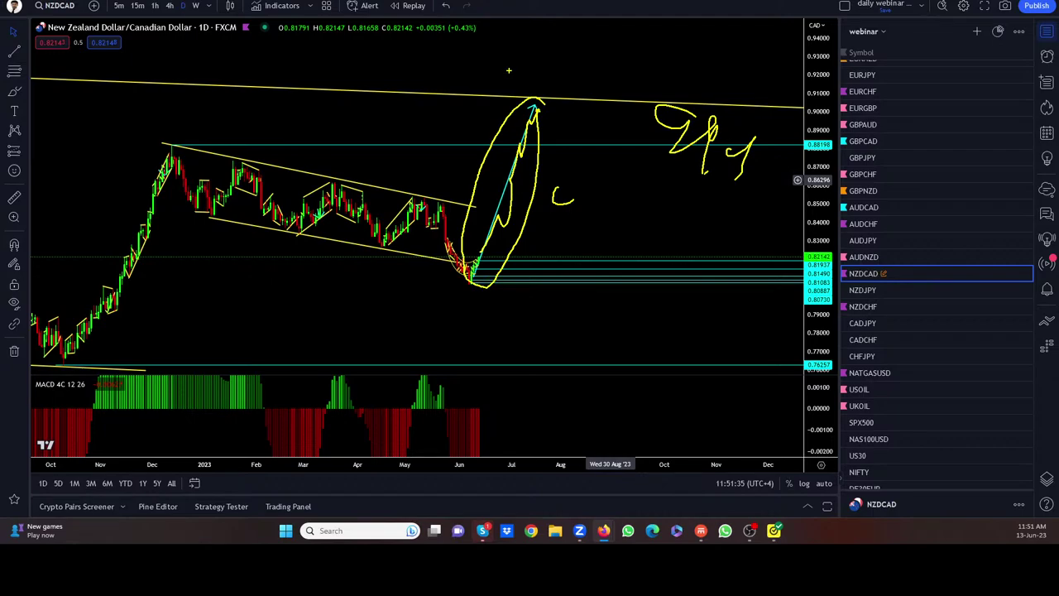
{"action": "key", "text": "Escape"}
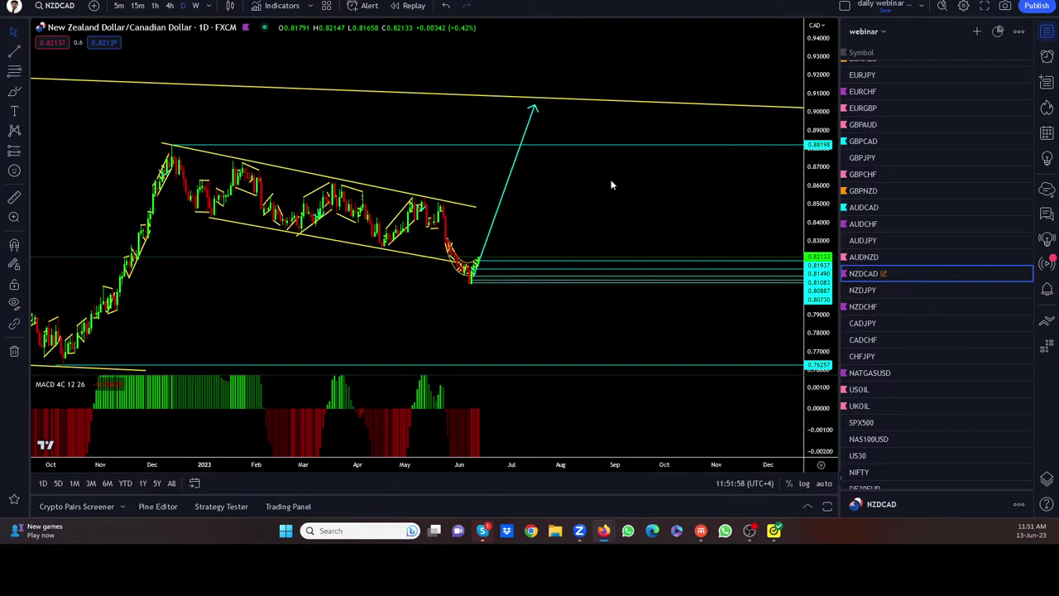
{"action": "left_click", "coordinate": [154, 7]}
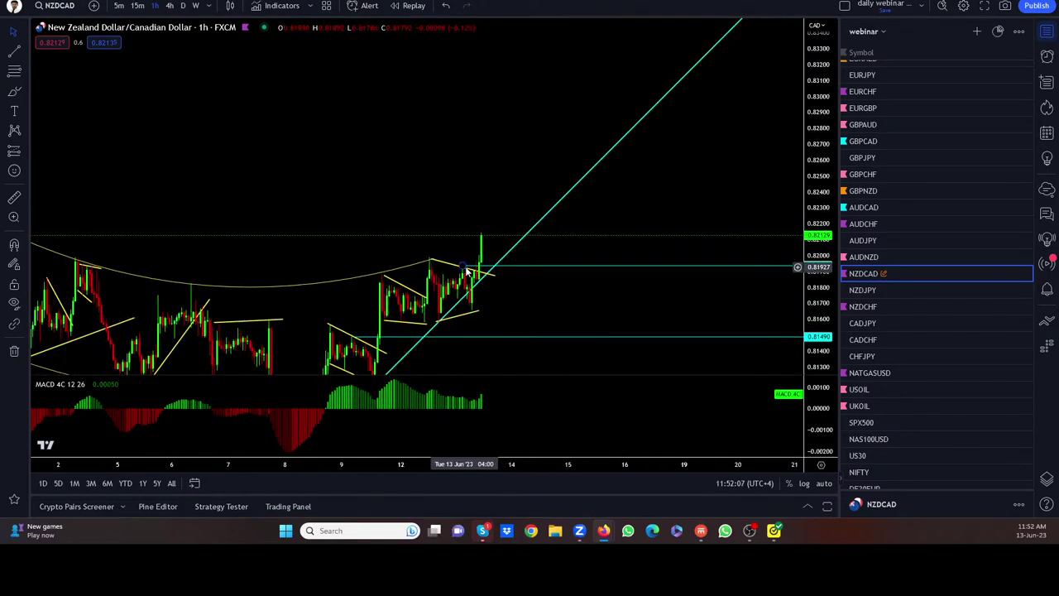
{"action": "left_click_drag", "start_coordinate": [549, 294], "coordinate": [579, 172]}
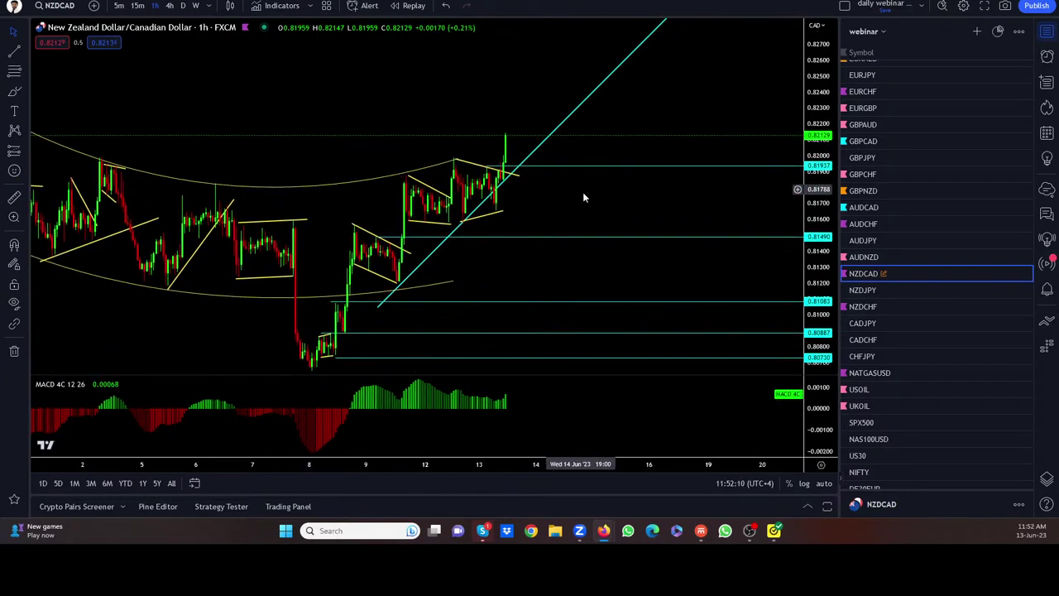
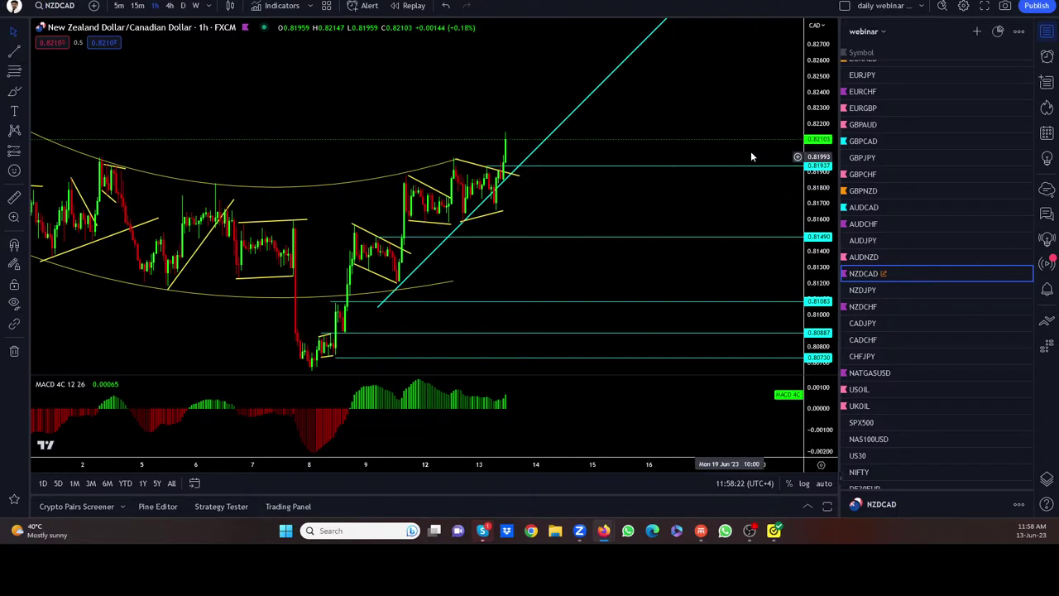
Open the USDCAD chart on the daily timeframe, sketch a drop below the 1.32321 line and a strong rise, and clear the sketches
{"action": "scroll", "coordinate": [873, 207], "scroll_direction": "up", "scroll_amount": 3}
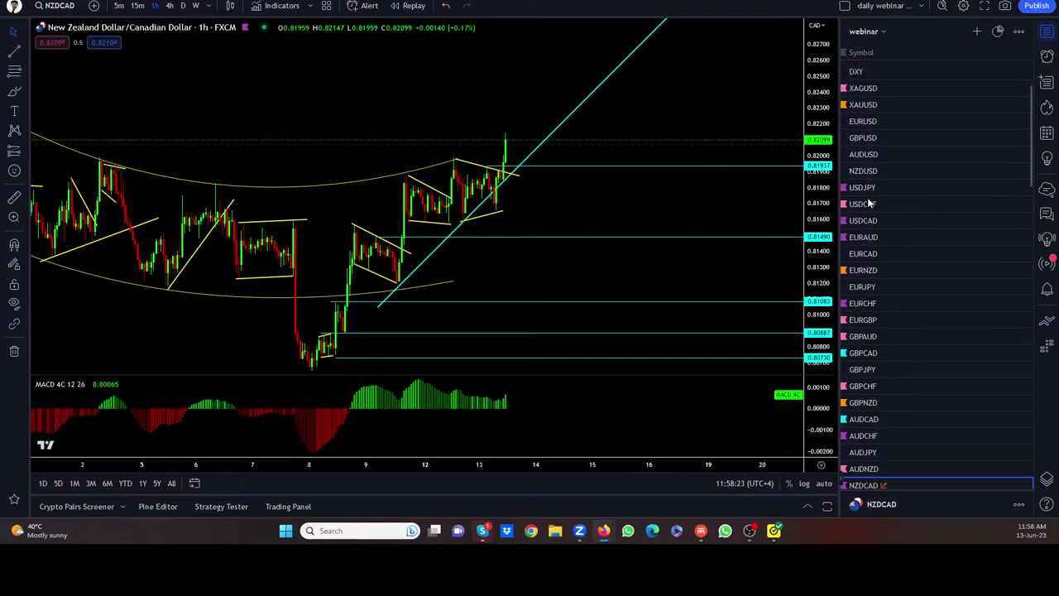
{"action": "left_click", "coordinate": [874, 219]}
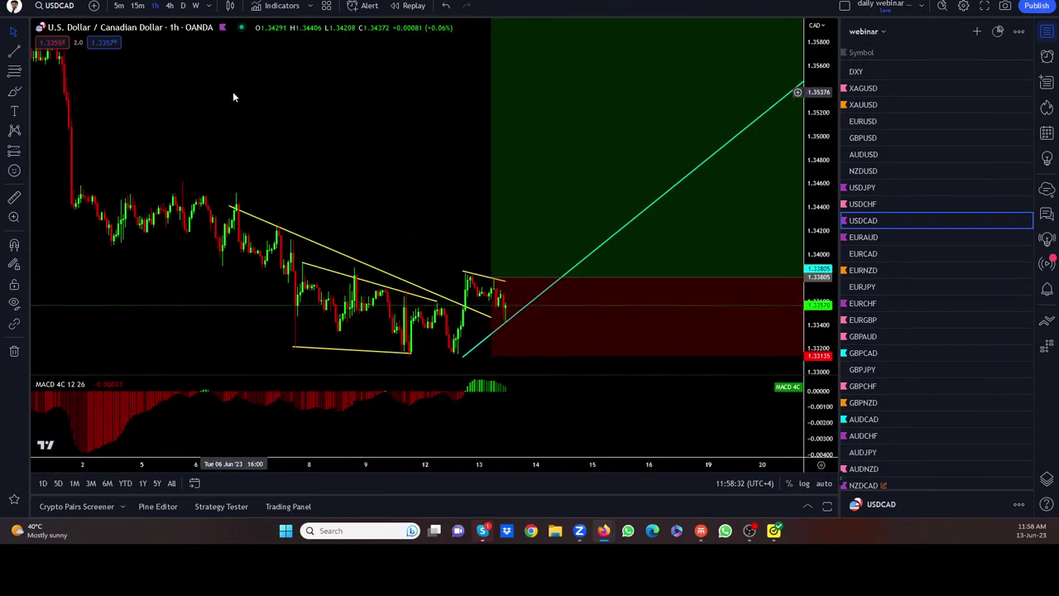
{"action": "left_click", "coordinate": [183, 5]}
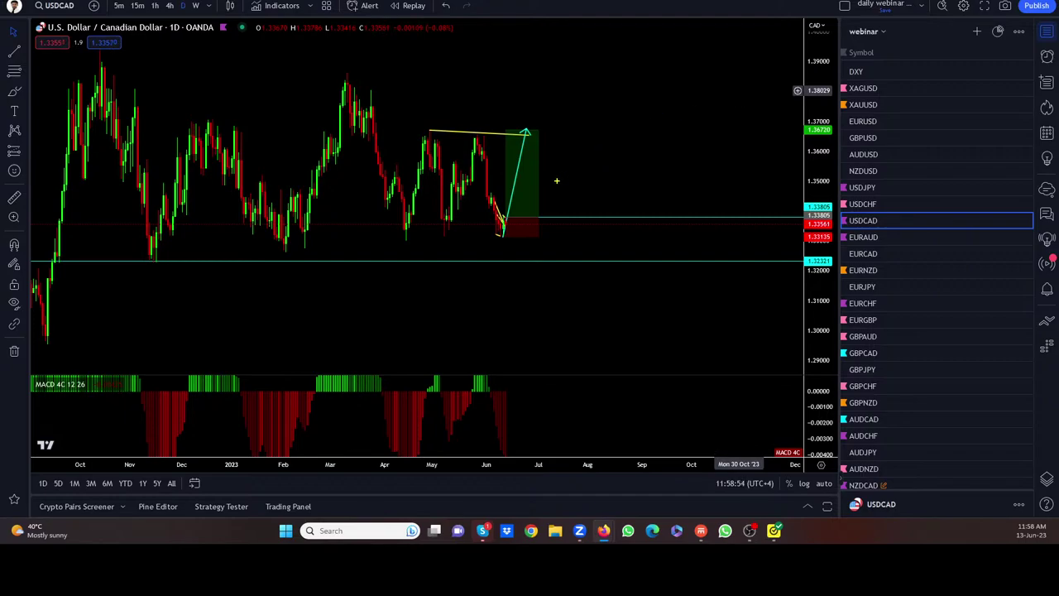
{"action": "mouse_move", "coordinate": [503, 215]}
{"action": "left_mouse_down"}
{"action": "mouse_move", "coordinate": [536, 140]}
{"action": "mouse_move", "coordinate": [501, 217]}
{"action": "left_mouse_up"}
{"action": "left_click_drag", "start_coordinate": [542, 135], "coordinate": [554, 272]}
{"action": "mouse_move", "coordinate": [101, 44]}
{"action": "left_mouse_down"}
{"action": "mouse_move", "coordinate": [639, 157]}
{"action": "mouse_move", "coordinate": [159, 212]}
{"action": "left_mouse_up"}
{"action": "left_click_drag", "start_coordinate": [559, 266], "coordinate": [622, 48]}
{"action": "key", "text": "Escape"}
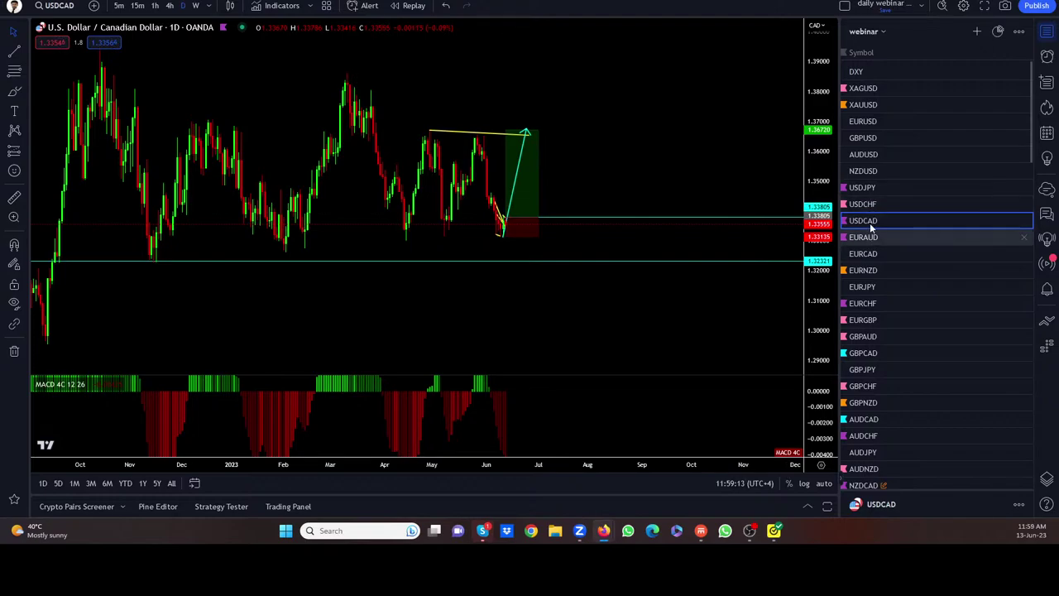
Open the NZDUSD daily chart and sketch a rise to the descending trend line, with both a drop and an upward breakout from there
{"action": "left_click", "coordinate": [871, 170]}
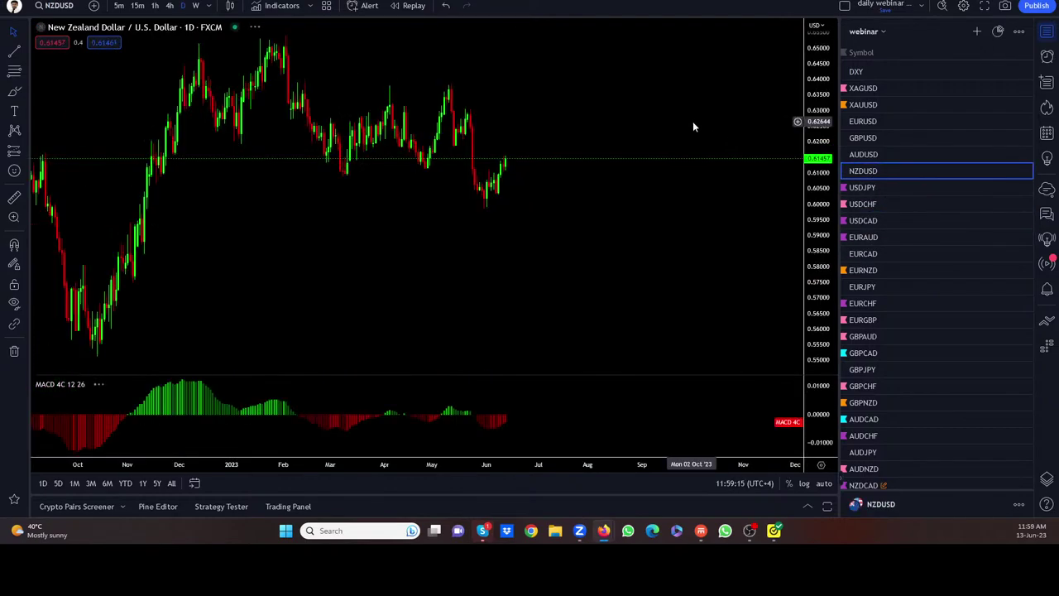
{"action": "scroll", "coordinate": [667, 212], "scroll_direction": "down", "scroll_amount": 5}
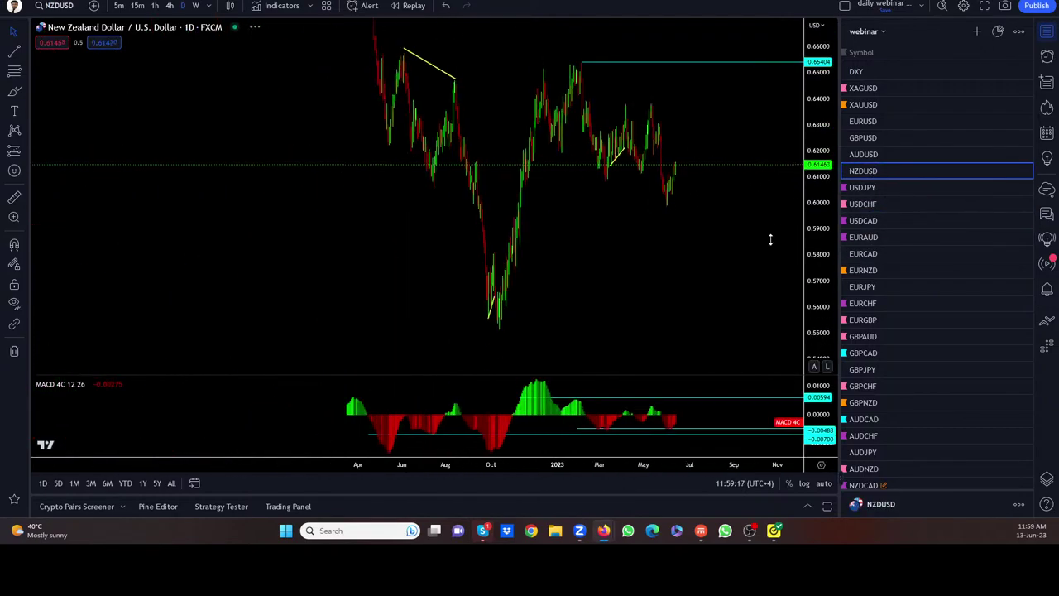
{"action": "left_click_drag", "start_coordinate": [674, 267], "coordinate": [364, 286]}
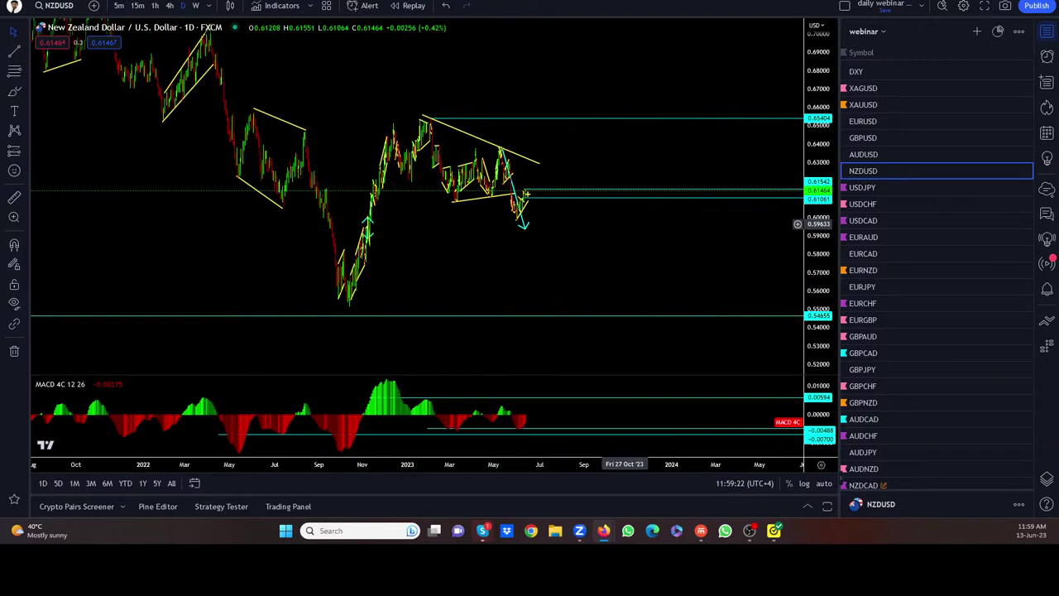
{"action": "mouse_move", "coordinate": [527, 194]}
{"action": "left_mouse_down"}
{"action": "mouse_move", "coordinate": [538, 167]}
{"action": "mouse_move", "coordinate": [544, 220]}
{"action": "left_mouse_up"}
{"action": "mouse_move", "coordinate": [537, 167]}
{"action": "left_mouse_down"}
{"action": "mouse_move", "coordinate": [571, 3]}
{"action": "mouse_move", "coordinate": [583, 37]}
{"action": "left_mouse_up"}
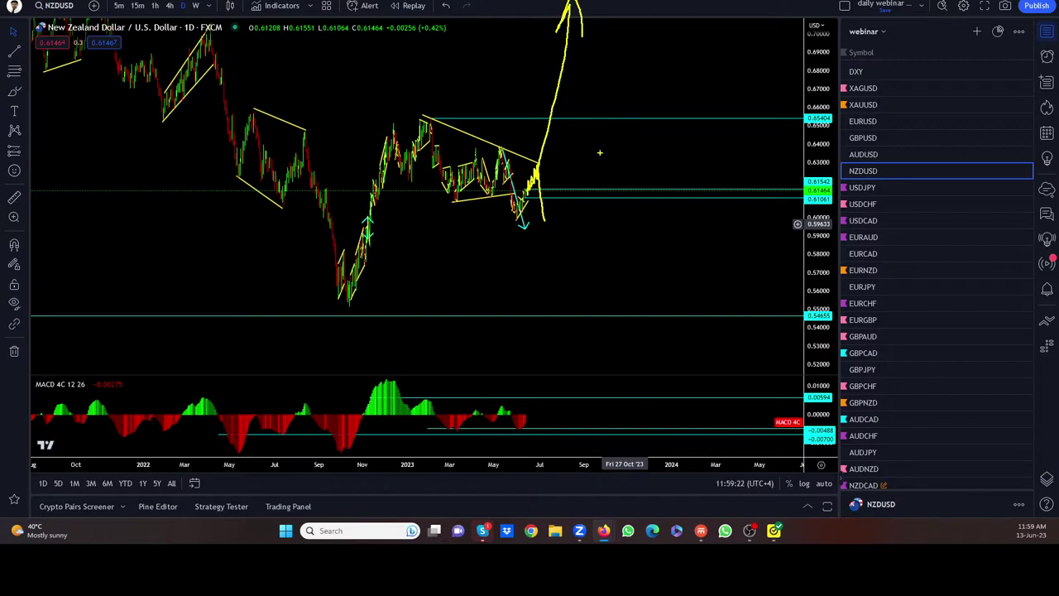
Sketch a steep rise on the NZDUSD daily chart from the recent low past the descending trend line, and clear the sketches
{"action": "left_click_drag", "start_coordinate": [572, 35], "coordinate": [535, 178]}
{"action": "left_click_drag", "start_coordinate": [533, 219], "coordinate": [579, 14]}
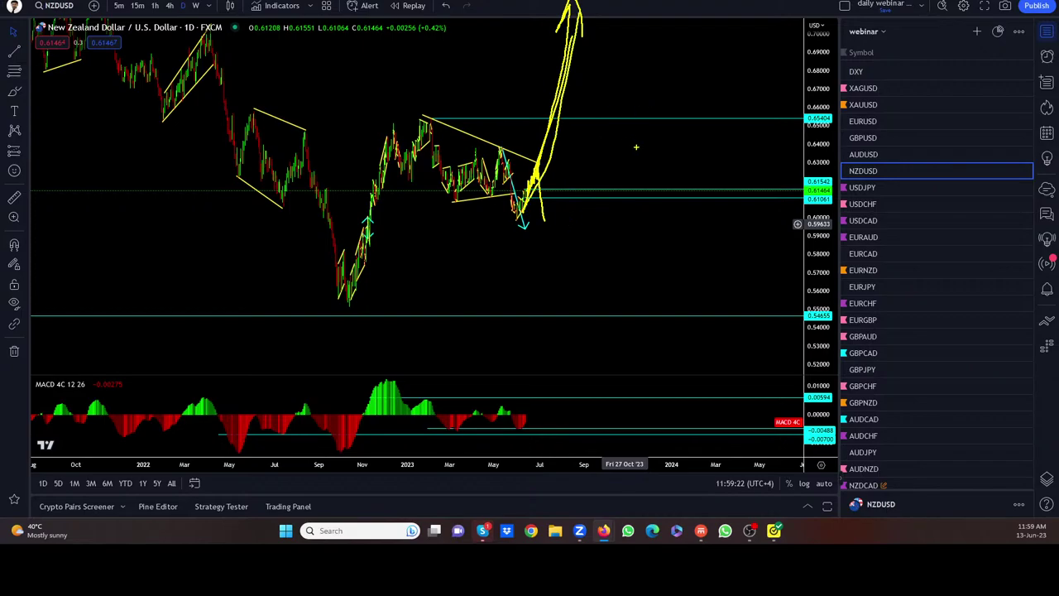
{"action": "key", "text": "ctrl+z"}
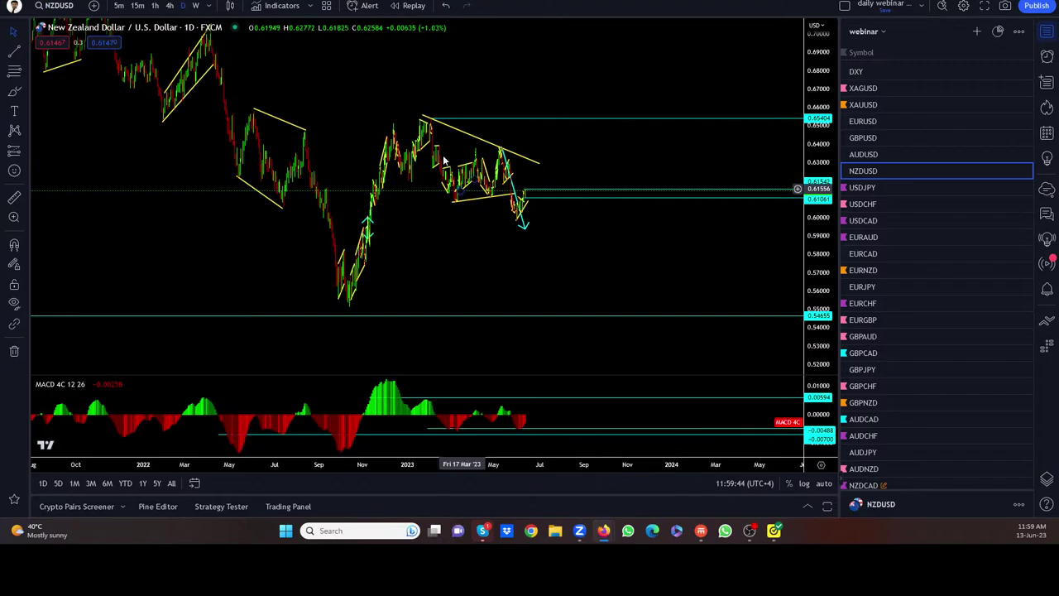
Switch NZDUSD to the 1-hour timeframe and delete the horizontal ray at the latest high, 0.61542
{"action": "left_click", "coordinate": [155, 5]}
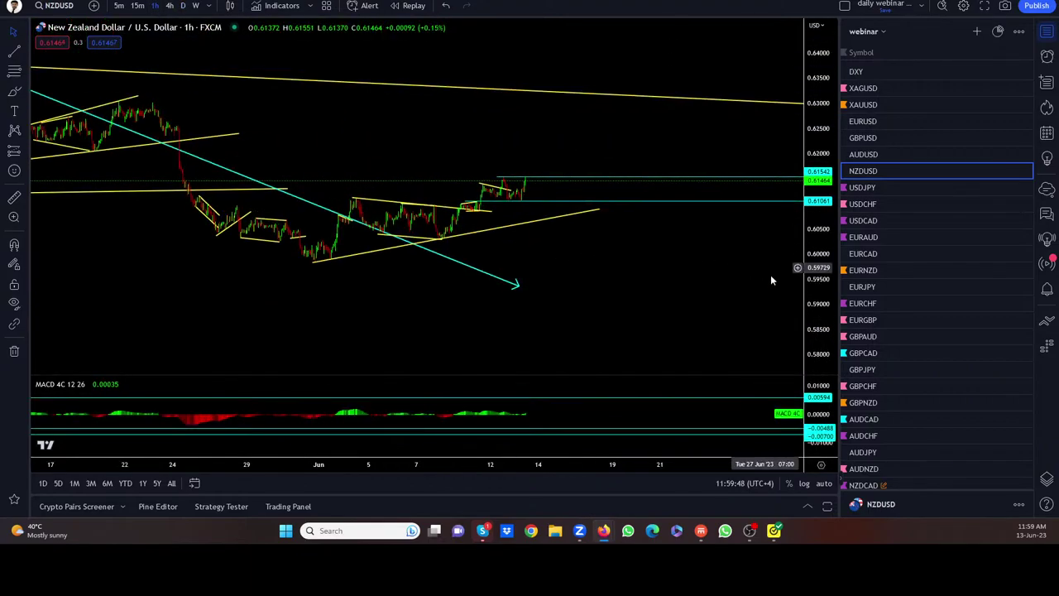
{"action": "left_click_drag", "start_coordinate": [815, 301], "coordinate": [631, 94]}
{"action": "left_click_drag", "start_coordinate": [782, 289], "coordinate": [749, 312]}
{"action": "scroll", "coordinate": [714, 264], "scroll_direction": "up", "scroll_amount": 2}
{"action": "left_click_drag", "start_coordinate": [714, 265], "coordinate": [674, 265]}
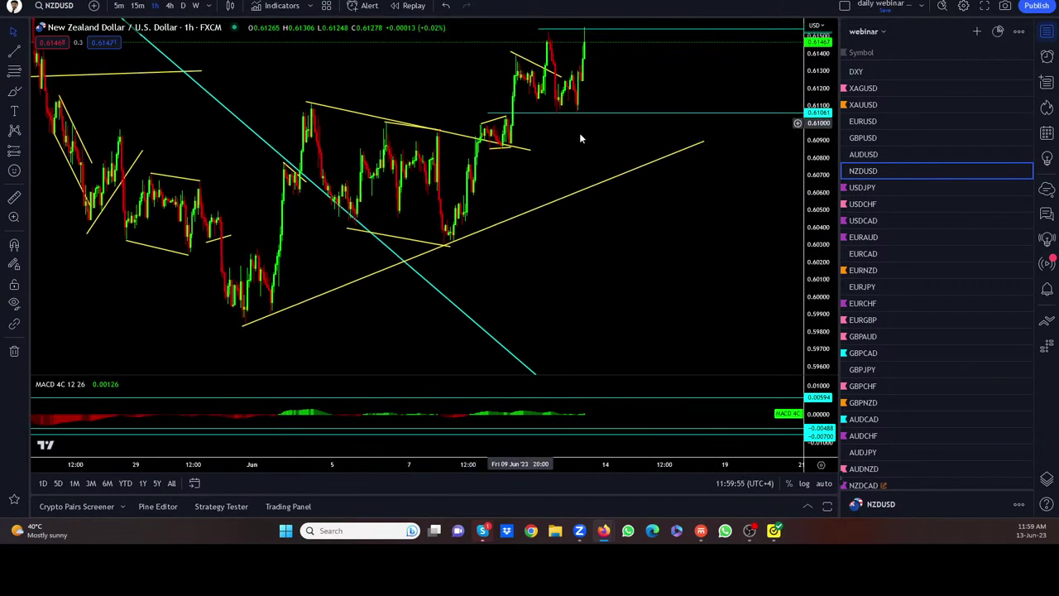
{"action": "left_click_drag", "start_coordinate": [579, 133], "coordinate": [570, 245]}
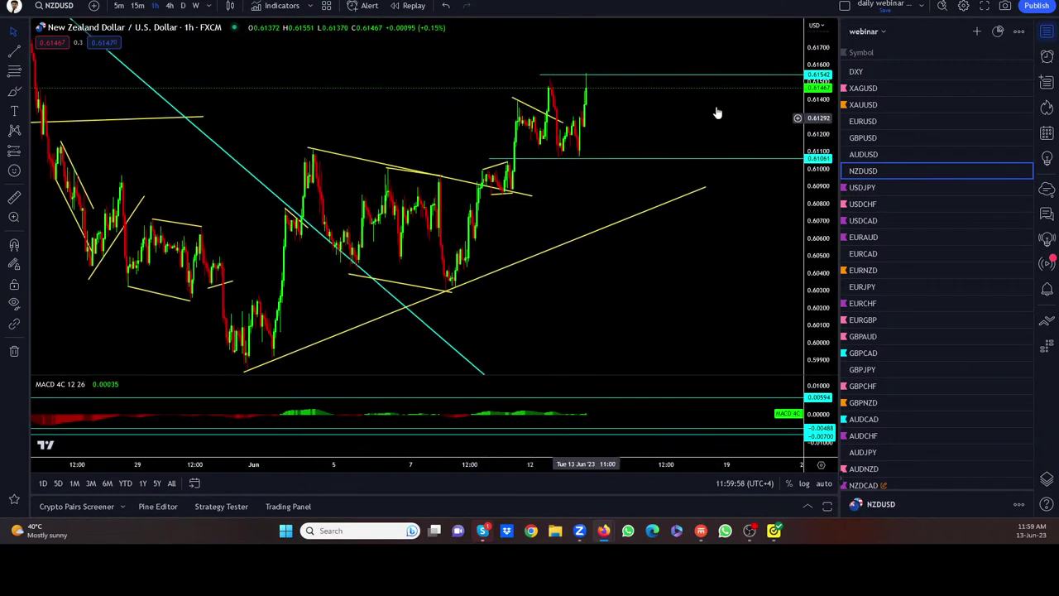
{"action": "left_click_drag", "start_coordinate": [716, 111], "coordinate": [681, 232]}
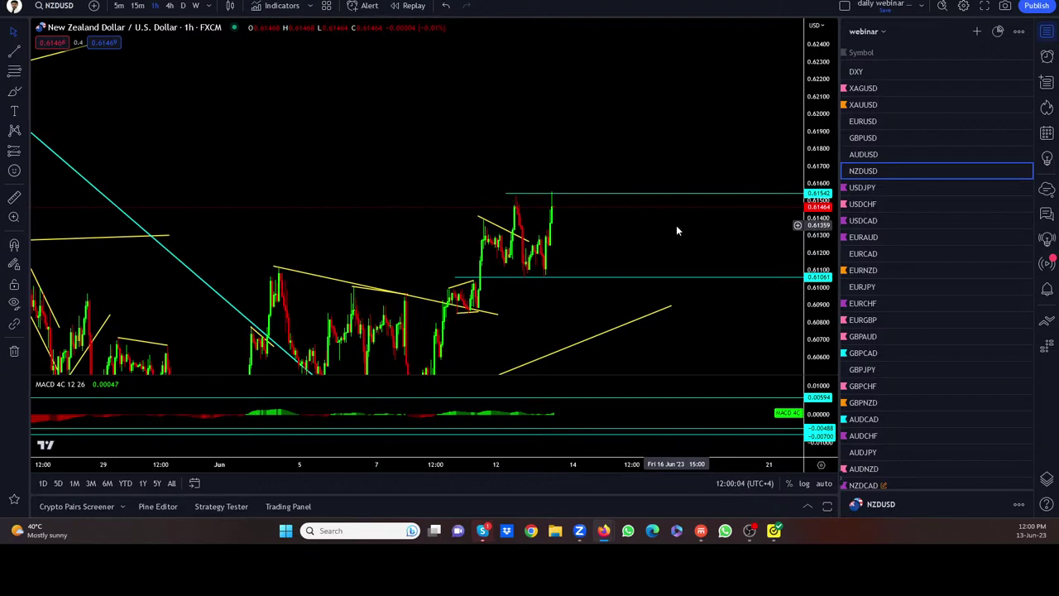
{"action": "left_click", "coordinate": [508, 195]}
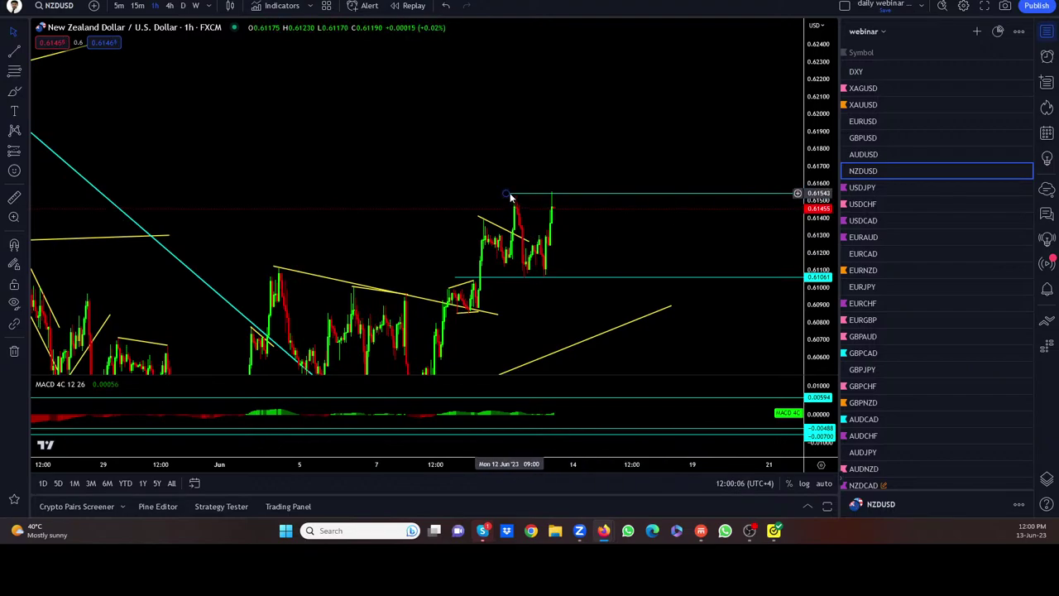
{"action": "left_click", "coordinate": [513, 205]}
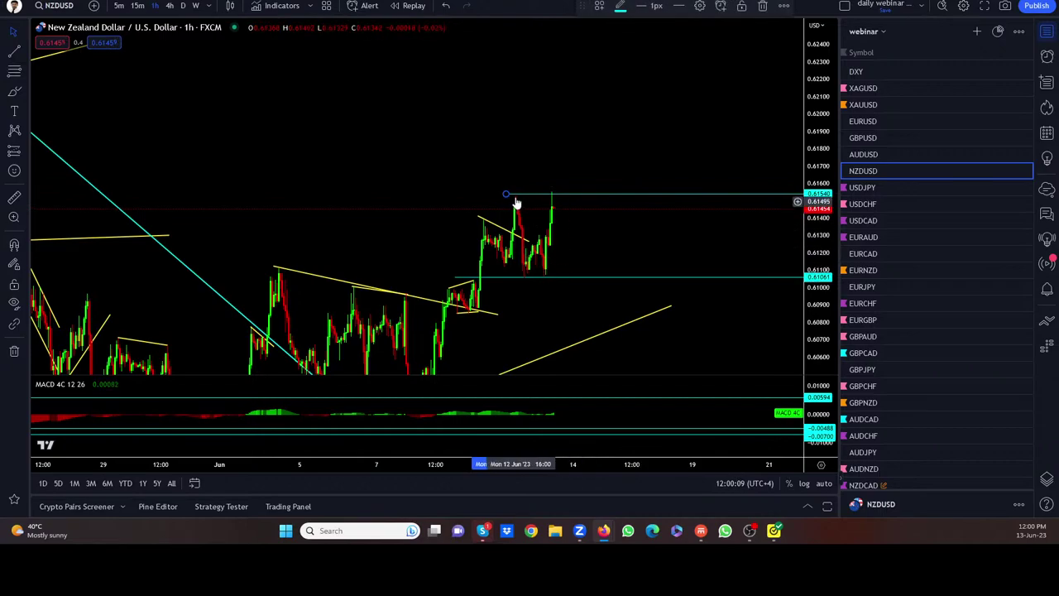
{"action": "left_click_drag", "start_coordinate": [508, 197], "coordinate": [579, 173]}
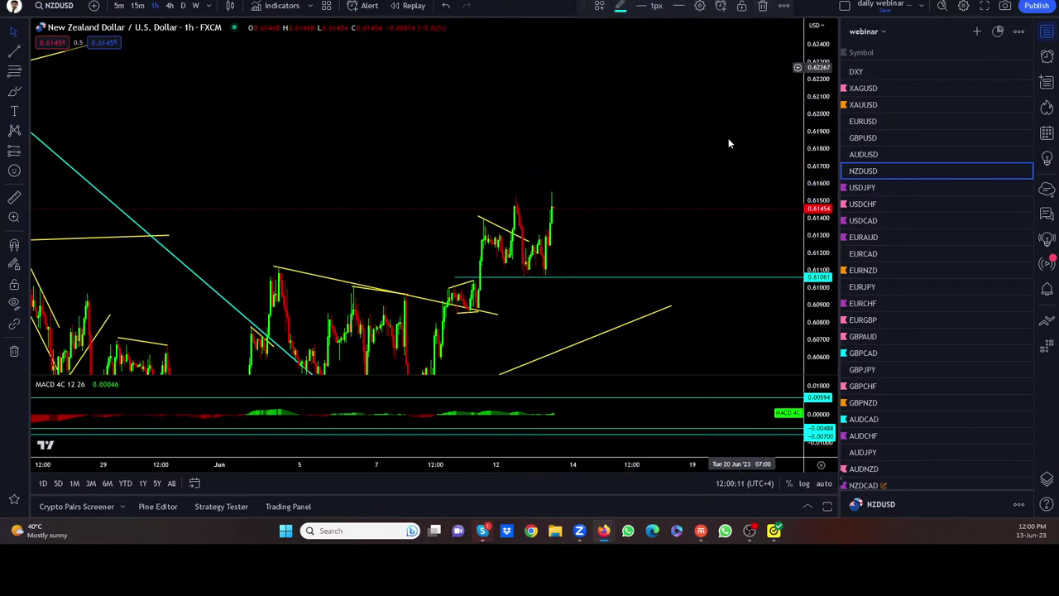
Sketch a boxed range around the latest NZDUSD swings with a small pullback and an upward breakout, and clear the sketches
{"action": "scroll", "coordinate": [726, 148], "scroll_direction": "up", "scroll_amount": 2}
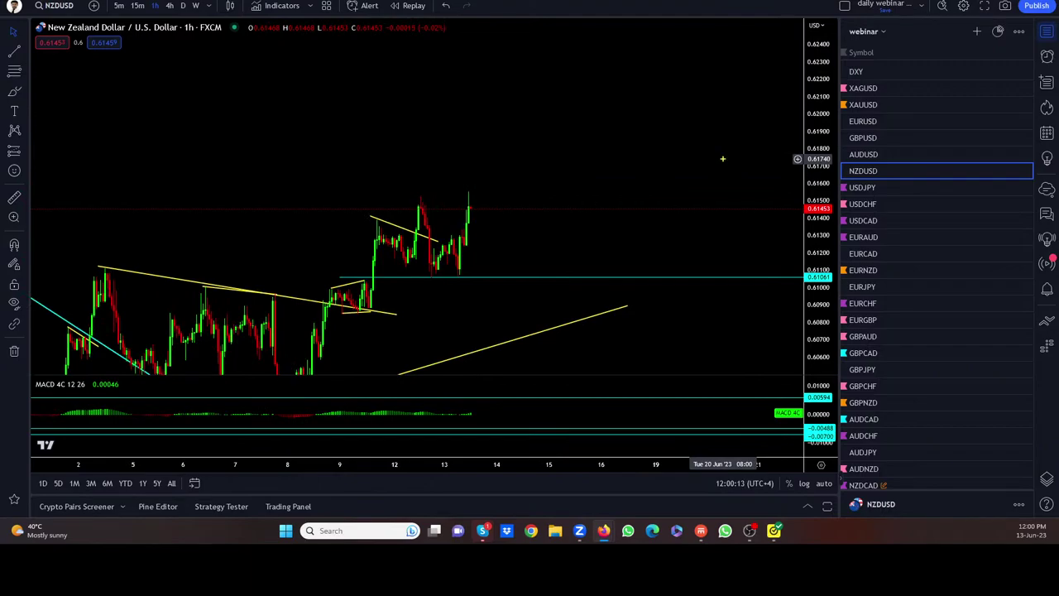
{"action": "mouse_move", "coordinate": [420, 197]}
{"action": "left_mouse_down"}
{"action": "mouse_move", "coordinate": [459, 242]}
{"action": "mouse_move", "coordinate": [438, 272]}
{"action": "left_mouse_up"}
{"action": "mouse_move", "coordinate": [472, 217]}
{"action": "left_mouse_down"}
{"action": "mouse_move", "coordinate": [492, 243]}
{"action": "mouse_move", "coordinate": [500, 134]}
{"action": "left_mouse_up"}
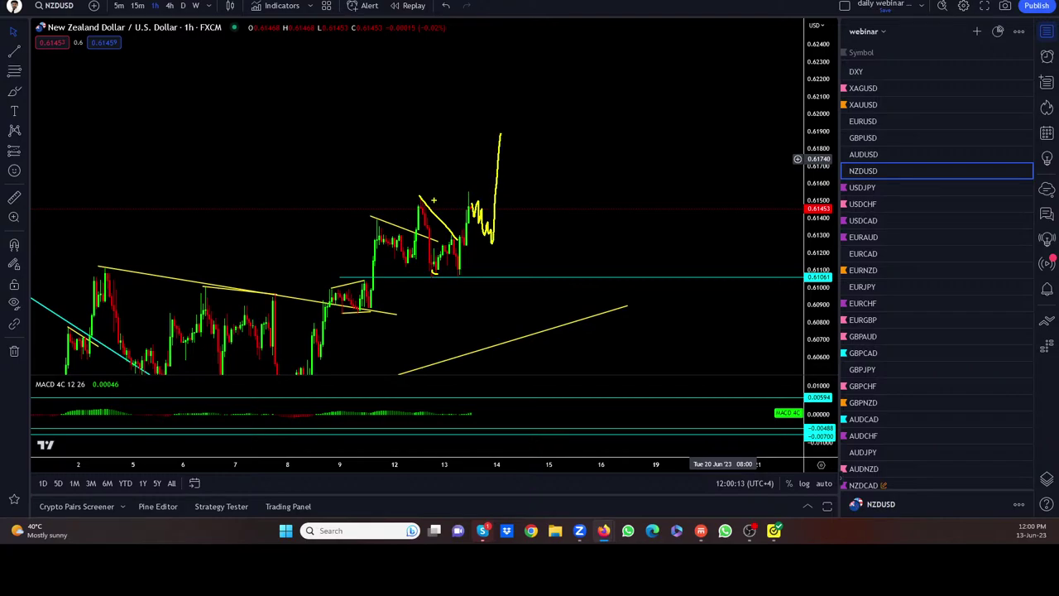
{"action": "mouse_move", "coordinate": [432, 200]}
{"action": "left_mouse_down"}
{"action": "mouse_move", "coordinate": [501, 196]}
{"action": "mouse_move", "coordinate": [416, 274]}
{"action": "left_mouse_up"}
{"action": "mouse_move", "coordinate": [468, 209]}
{"action": "left_mouse_down"}
{"action": "mouse_move", "coordinate": [488, 190]}
{"action": "mouse_move", "coordinate": [493, 208]}
{"action": "left_mouse_up"}
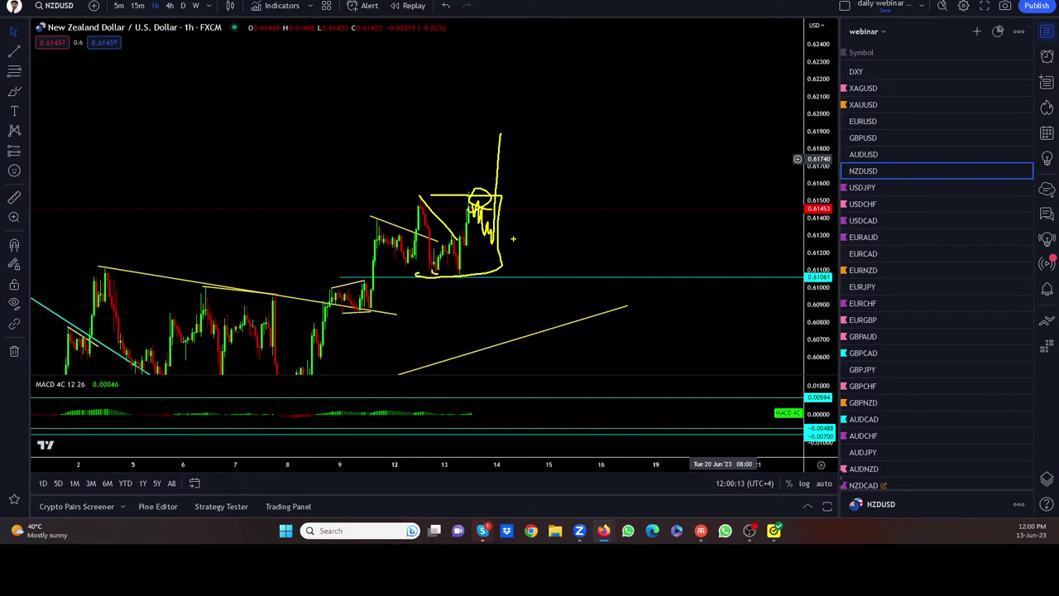
{"action": "key", "text": "Escape"}
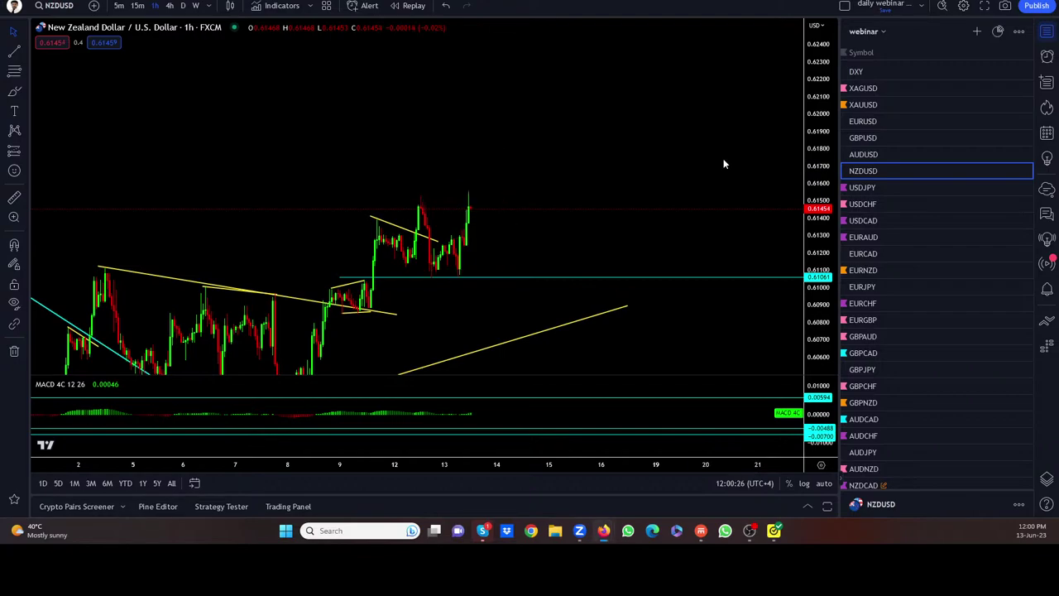
{"action": "scroll", "coordinate": [635, 244], "scroll_direction": "down", "scroll_amount": 3}
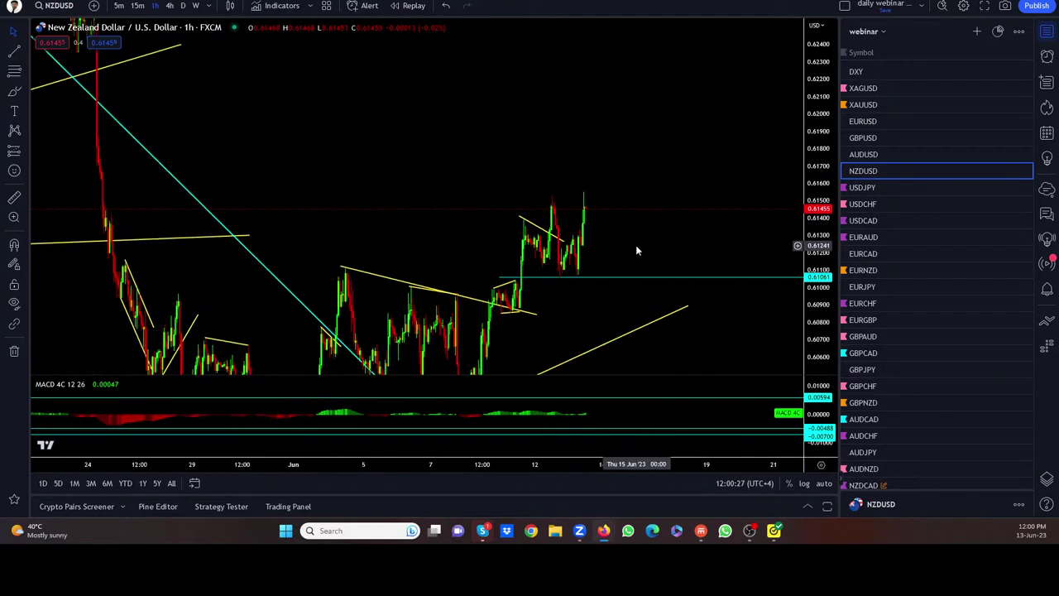
{"action": "left_click_drag", "start_coordinate": [737, 299], "coordinate": [704, 273]}
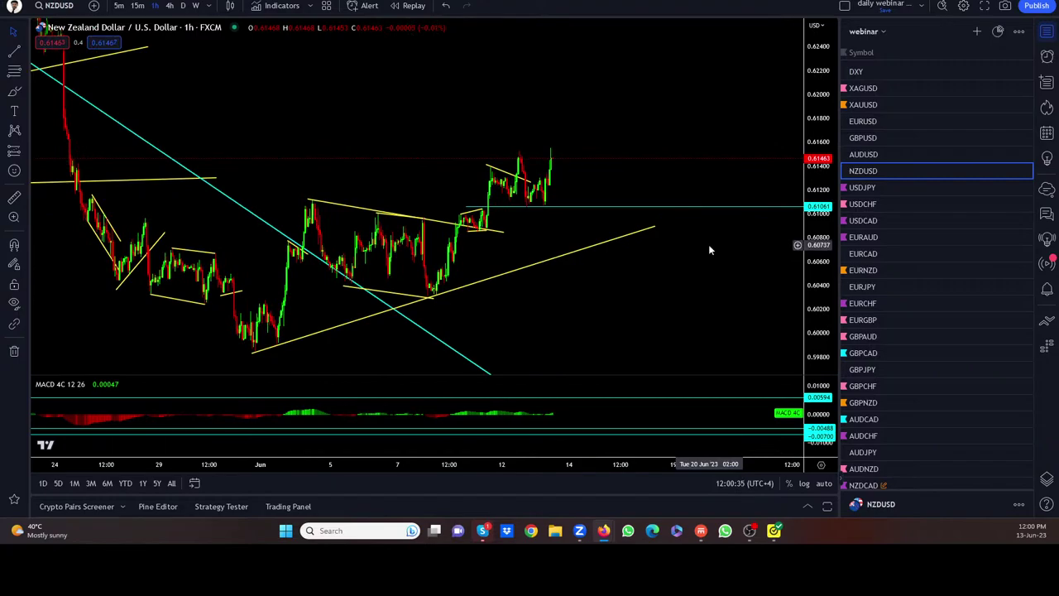
{"action": "scroll", "coordinate": [709, 244], "scroll_direction": "up", "scroll_amount": 1}
{"action": "scroll", "coordinate": [708, 244], "scroll_direction": "down", "scroll_amount": 2}
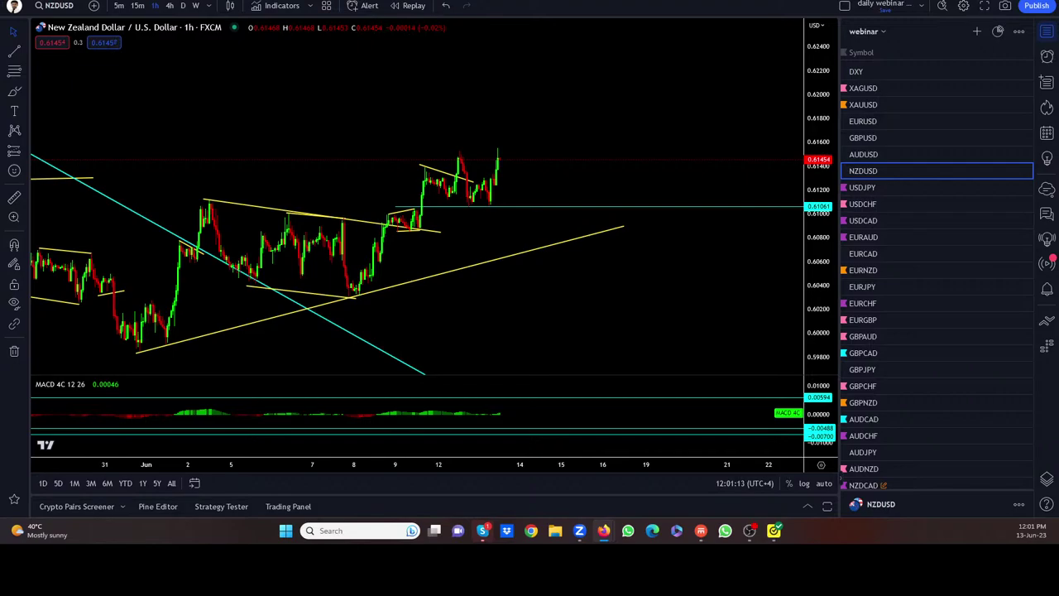
Open the NZDCAD 1-hour chart and examine the climb above the 0.81937 line alongside the steep upward arrow
{"action": "scroll", "coordinate": [853, 347], "scroll_direction": "down", "scroll_amount": 3}
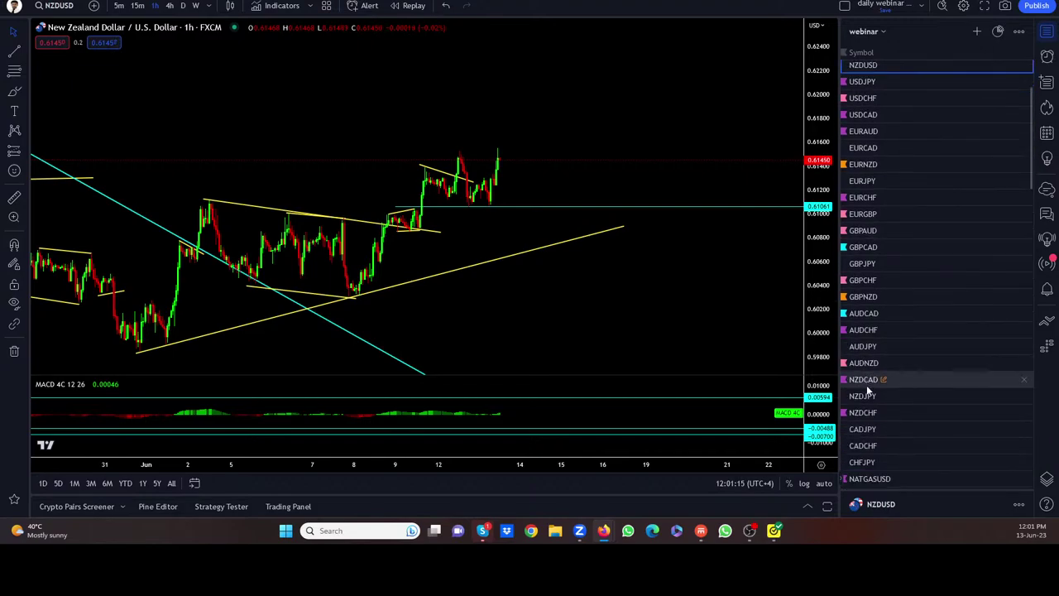
{"action": "left_click", "coordinate": [865, 380]}
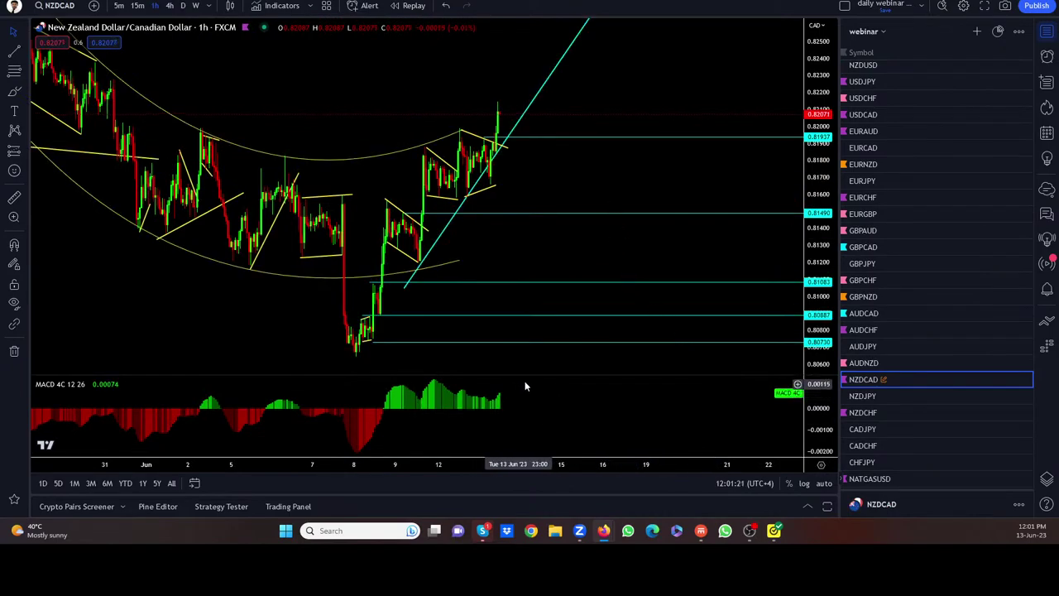
{"action": "left_click_drag", "start_coordinate": [617, 177], "coordinate": [590, 306]}
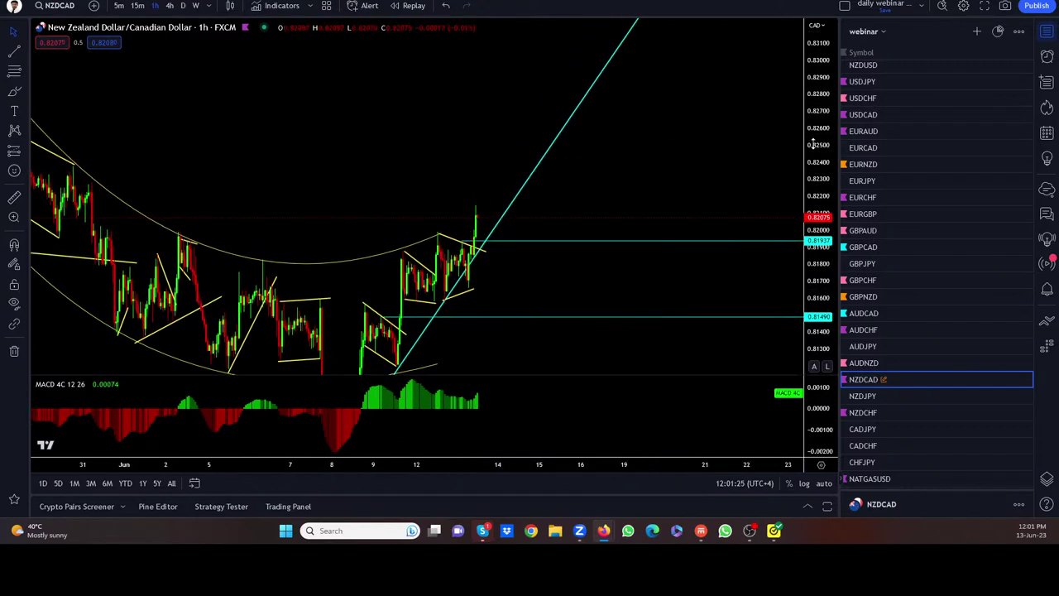
{"action": "left_click_drag", "start_coordinate": [693, 108], "coordinate": [650, 184]}
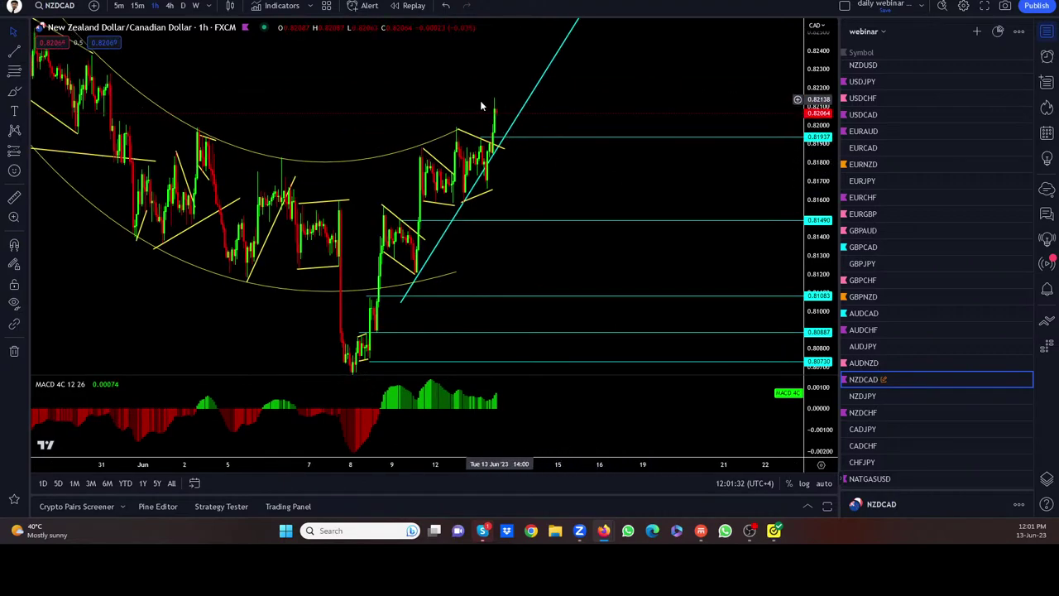
{"action": "mouse_move", "coordinate": [565, 191]}
{"action": "left_mouse_down"}
{"action": "mouse_move", "coordinate": [571, 236]}
{"action": "mouse_move", "coordinate": [561, 208]}
{"action": "left_mouse_up"}
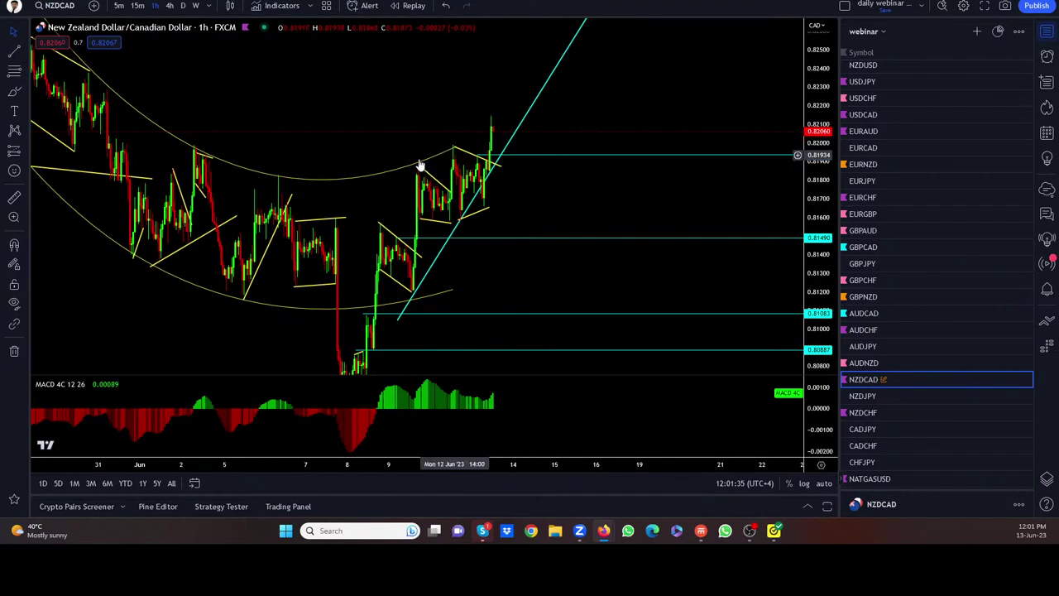
Compare NZDCAD on the 4-hour, 1-hour and daily timeframes, examining the curved channel and the rise from the June low
{"action": "left_click", "coordinate": [170, 5]}
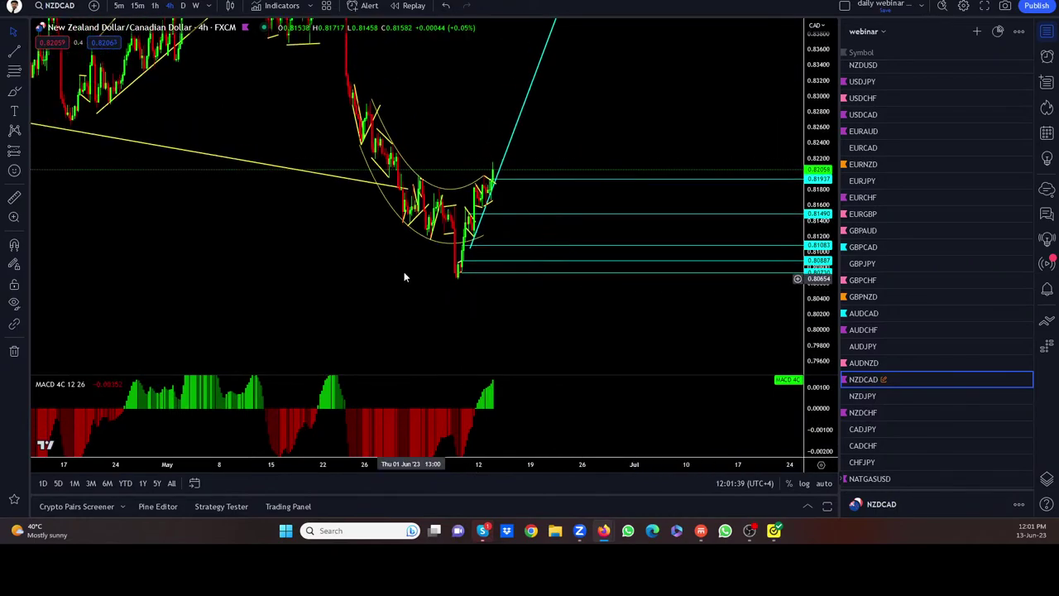
{"action": "left_click_drag", "start_coordinate": [404, 272], "coordinate": [514, 339]}
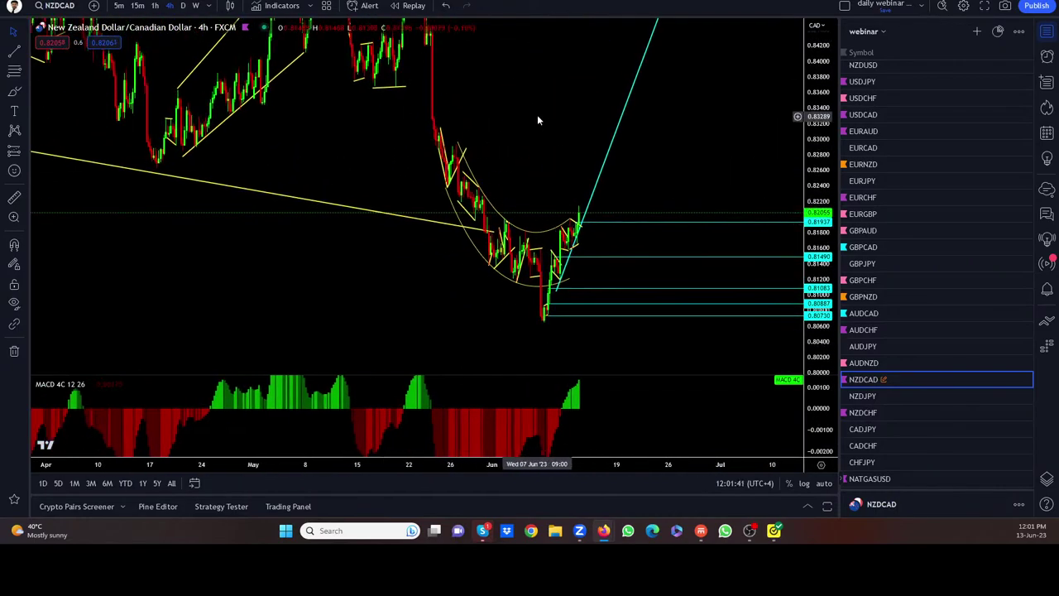
{"action": "left_click_drag", "start_coordinate": [628, 213], "coordinate": [632, 218]}
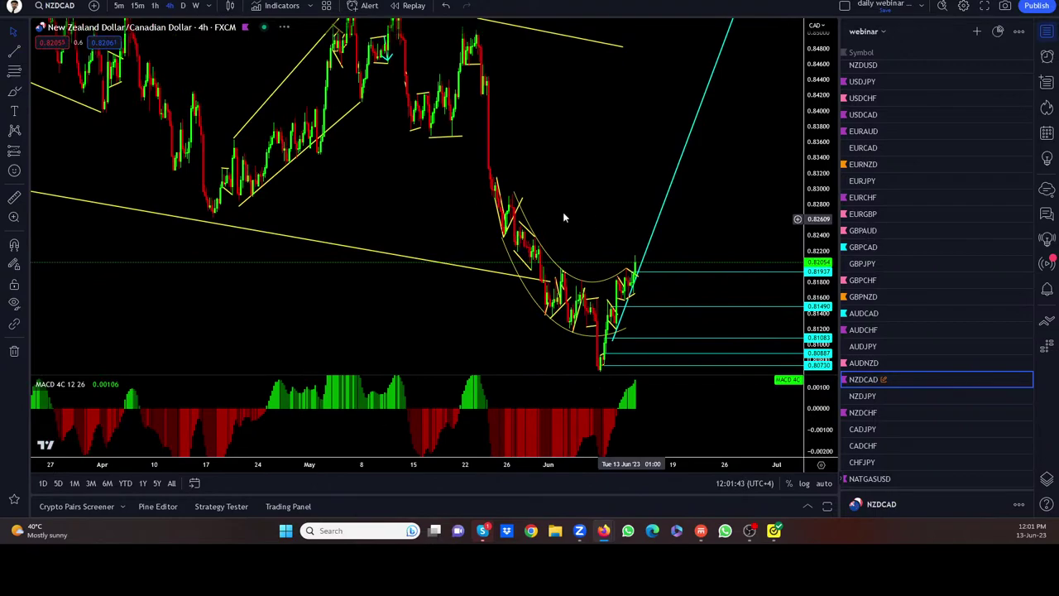
{"action": "left_click_drag", "start_coordinate": [373, 178], "coordinate": [323, 141]}
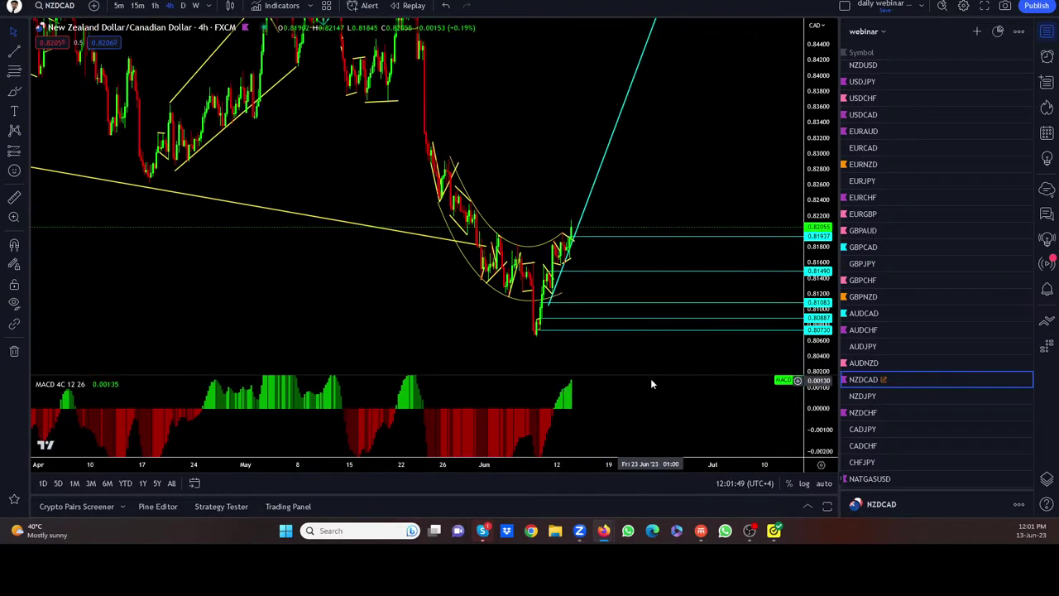
{"action": "left_click", "coordinate": [155, 6]}
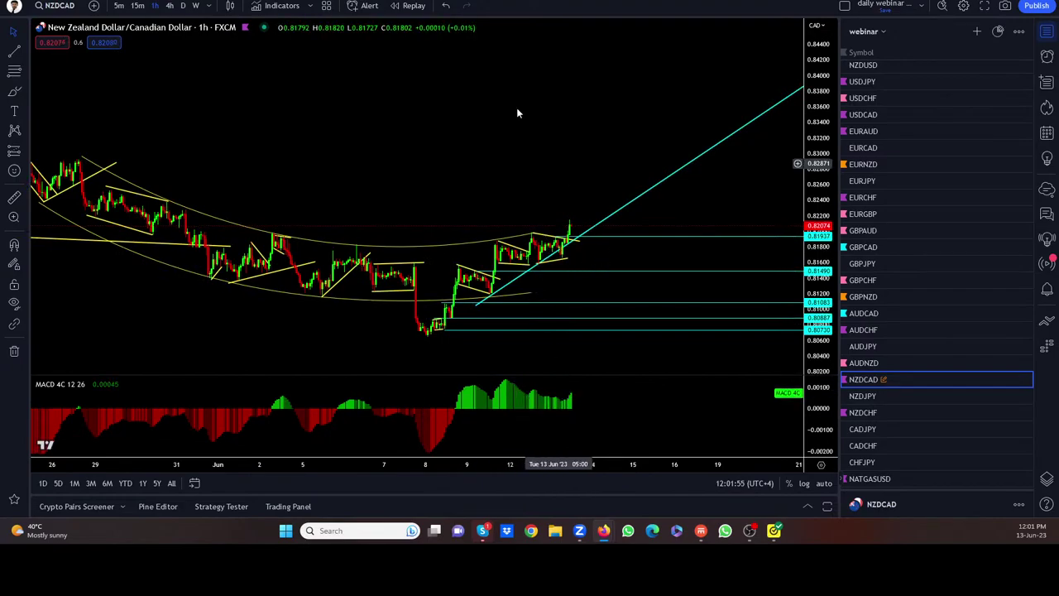
{"action": "left_click_drag", "start_coordinate": [515, 106], "coordinate": [472, 58]}
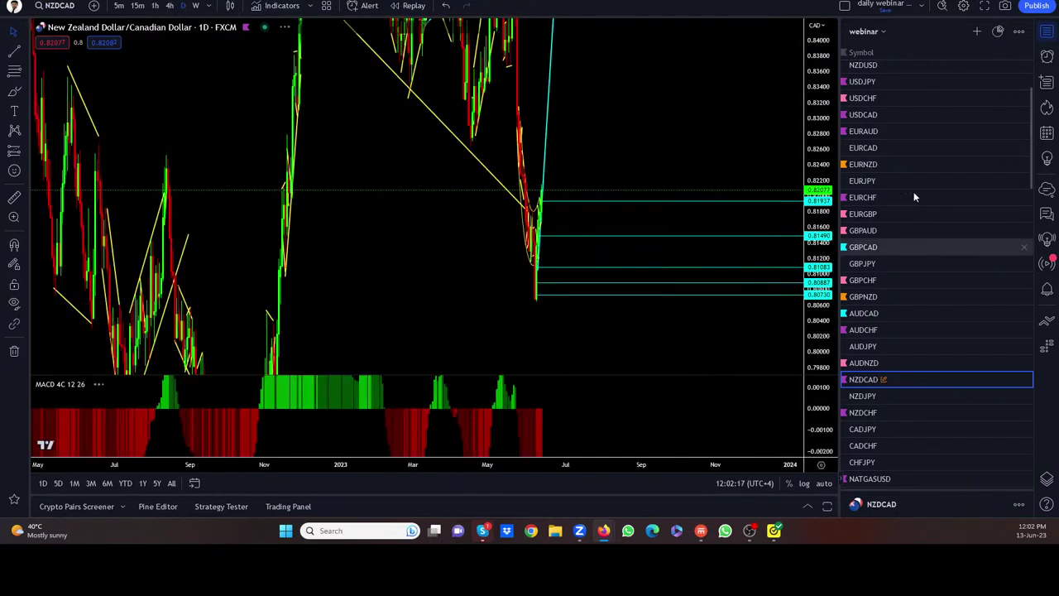
Open the GBPUSD daily chart and examine the rising channel of 2023 together with the projected arrows
{"action": "scroll", "coordinate": [896, 143], "scroll_direction": "up", "scroll_amount": 2}
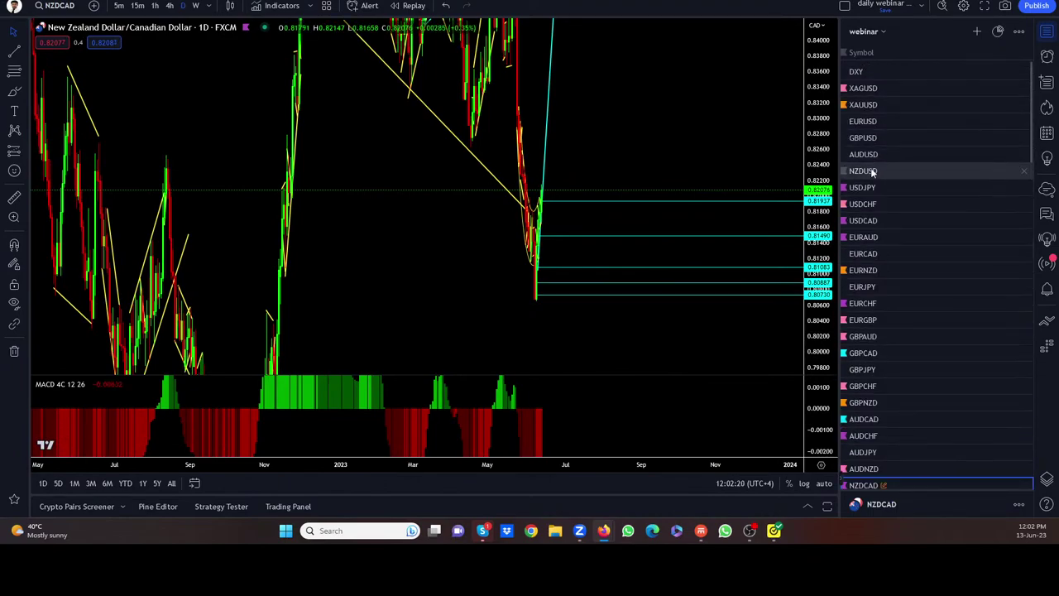
{"action": "left_click", "coordinate": [867, 139]}
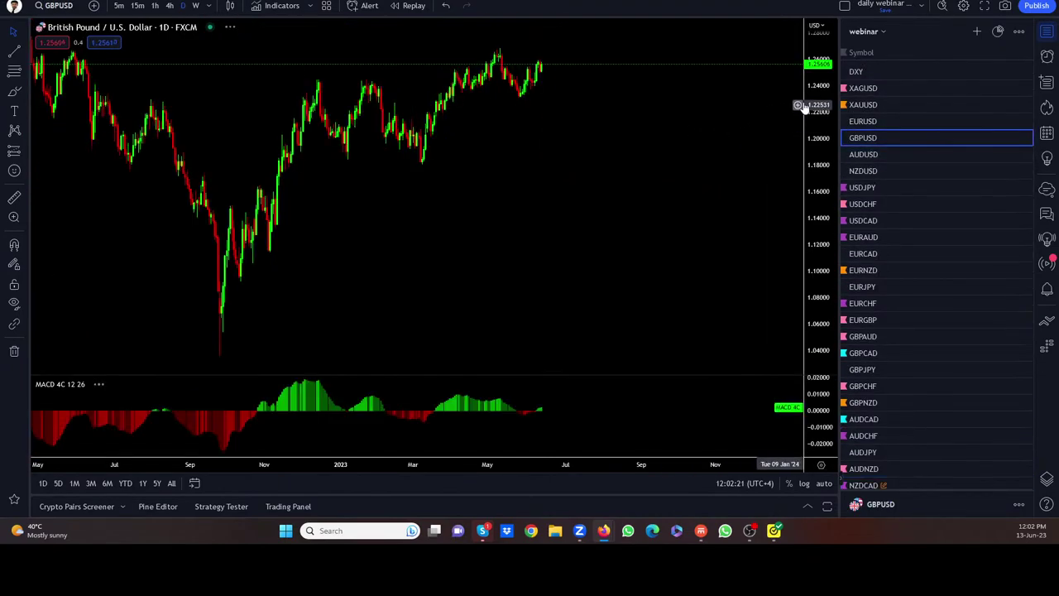
{"action": "scroll", "coordinate": [702, 201], "scroll_direction": "down", "scroll_amount": 3}
{"action": "scroll", "coordinate": [766, 193], "scroll_direction": "down", "scroll_amount": 3}
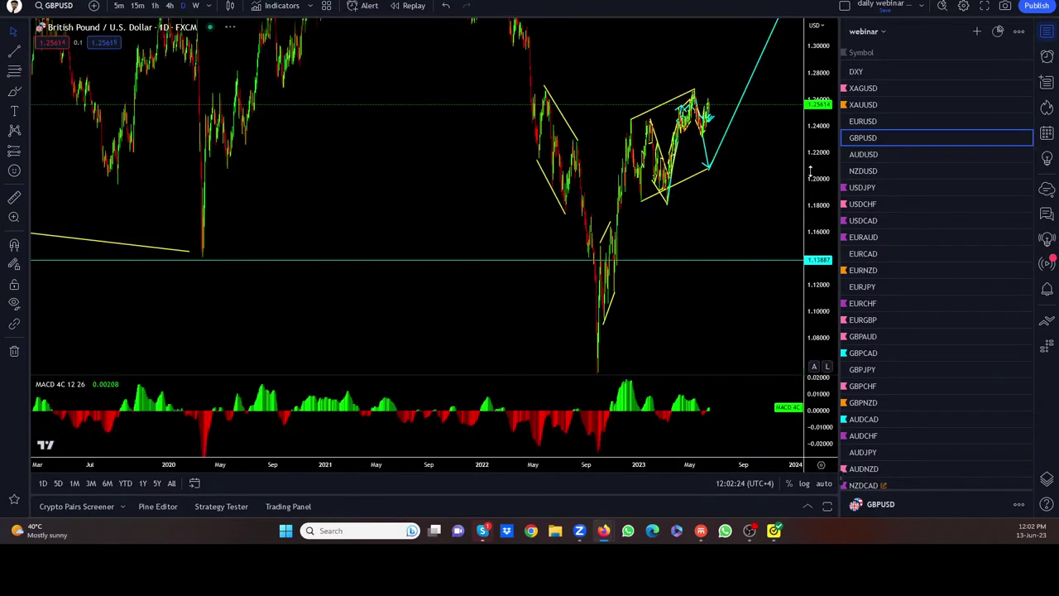
{"action": "left_click_drag", "start_coordinate": [614, 305], "coordinate": [564, 315]}
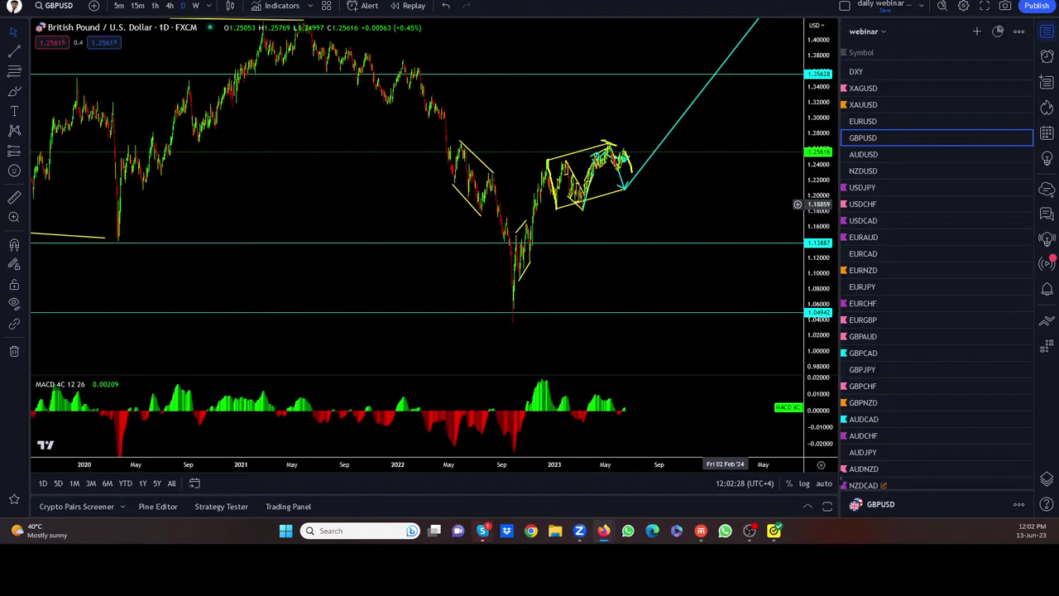
Sketch the GBPUSD rise from the 2022 low, circle the 2023 channel, sketch an upward breakout from it, and clear the sketches
{"action": "mouse_move", "coordinate": [616, 145]}
{"action": "left_mouse_down"}
{"action": "mouse_move", "coordinate": [638, 154]}
{"action": "mouse_move", "coordinate": [644, 73]}
{"action": "left_mouse_up"}
{"action": "mouse_move", "coordinate": [548, 159]}
{"action": "left_mouse_down"}
{"action": "mouse_move", "coordinate": [557, 189]}
{"action": "mouse_move", "coordinate": [599, 141]}
{"action": "mouse_move", "coordinate": [632, 192]}
{"action": "mouse_move", "coordinate": [554, 199]}
{"action": "left_mouse_up"}
{"action": "left_click_drag", "start_coordinate": [506, 325], "coordinate": [546, 196]}
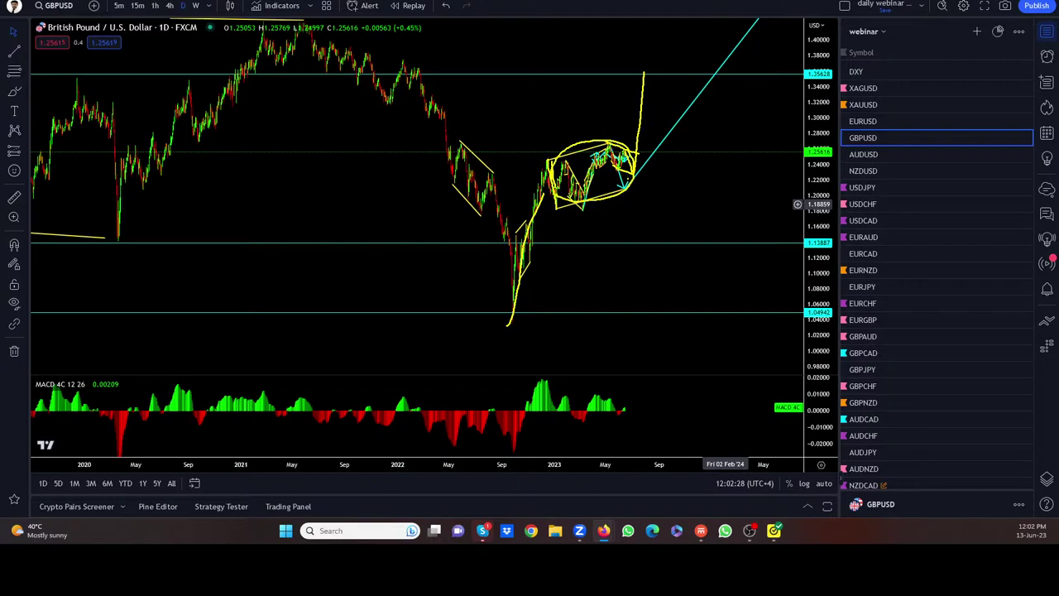
{"action": "left_click_drag", "start_coordinate": [630, 177], "coordinate": [649, 35]}
{"action": "key", "text": "Escape"}
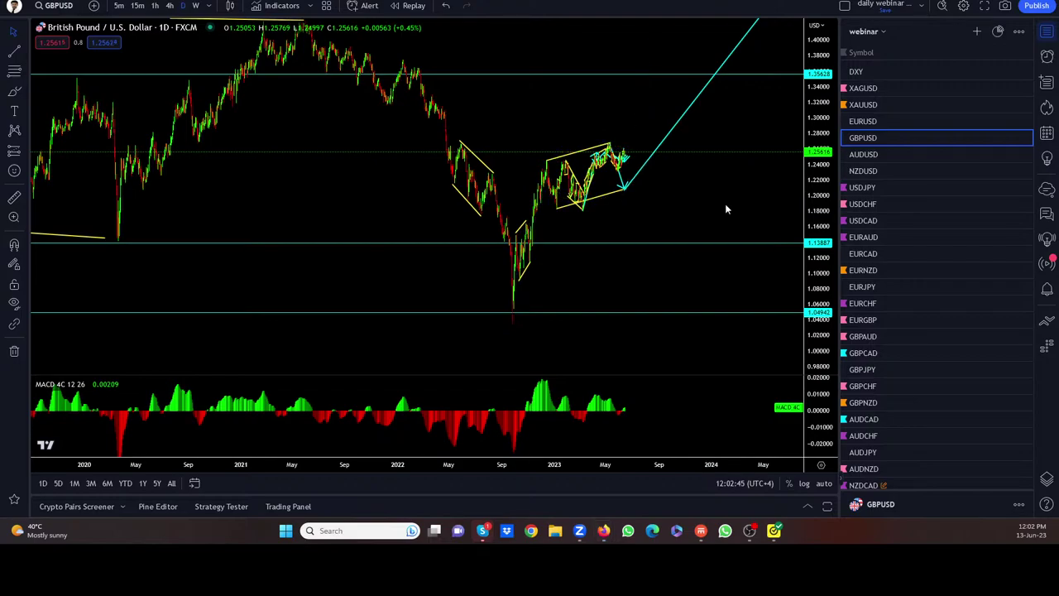
Open the GBPAUD daily chart and sketch the climb from 2016, the fall from 2020, and the projected rally past the 2.08892 line
{"action": "left_click", "coordinate": [868, 336]}
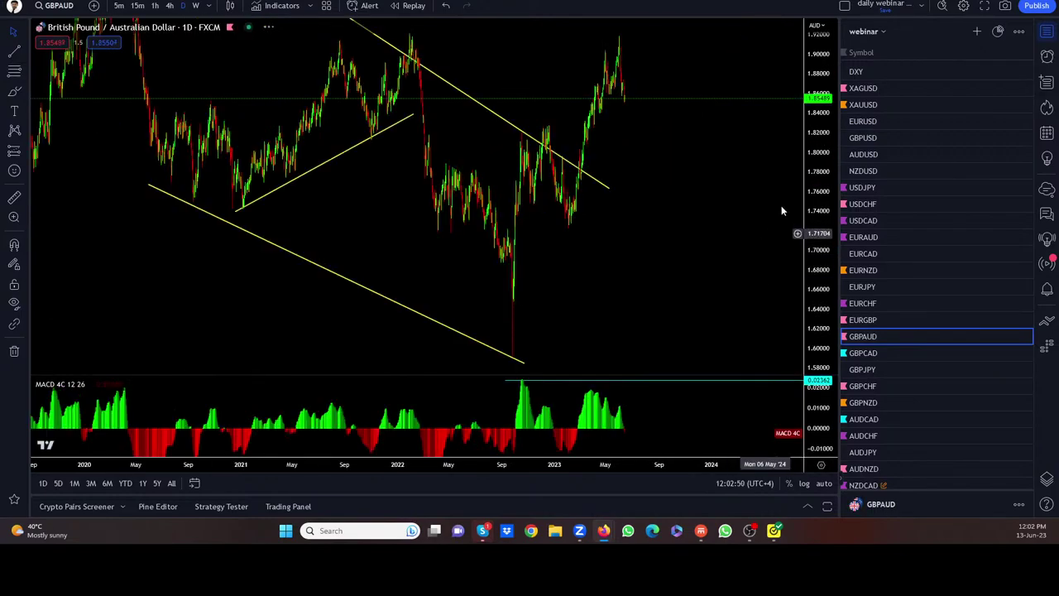
{"action": "scroll", "coordinate": [630, 244], "scroll_direction": "down", "scroll_amount": 2}
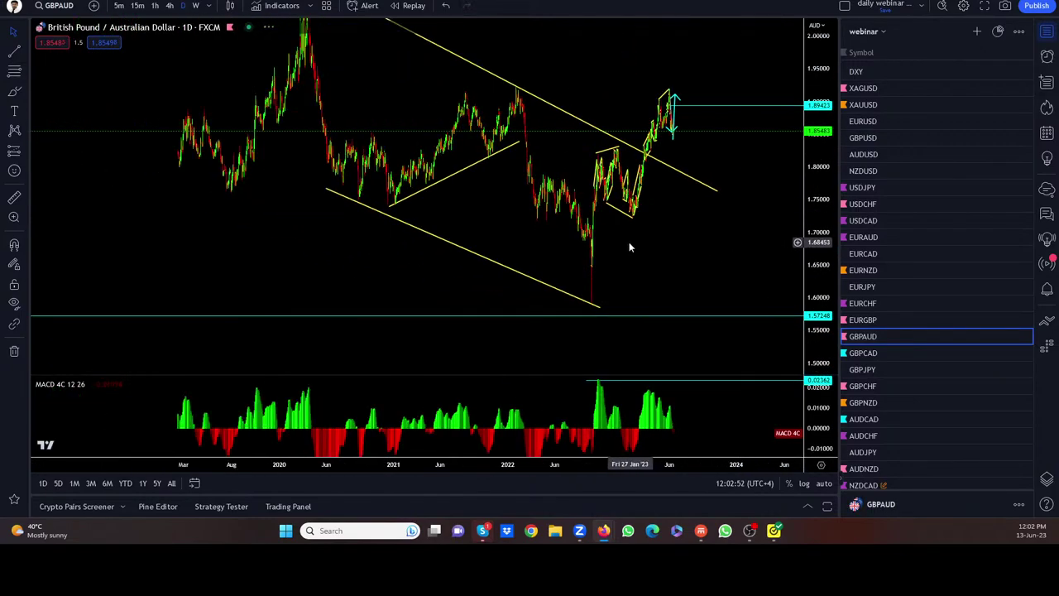
{"action": "scroll", "coordinate": [628, 246], "scroll_direction": "down", "scroll_amount": 5}
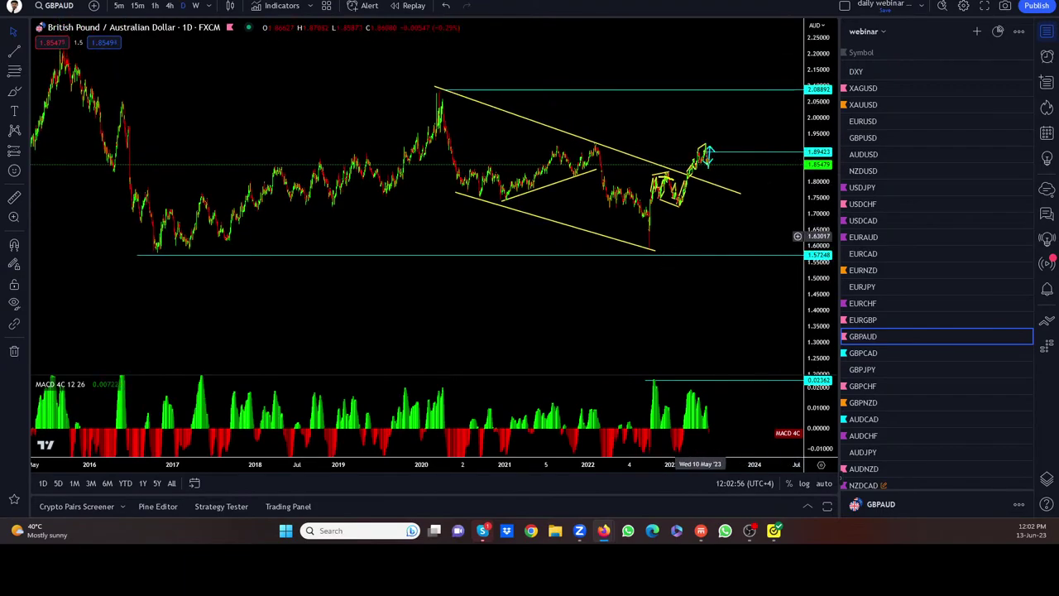
{"action": "mouse_move", "coordinate": [654, 175]}
{"action": "left_mouse_down"}
{"action": "mouse_move", "coordinate": [673, 198]}
{"action": "mouse_move", "coordinate": [737, 76]}
{"action": "left_mouse_up"}
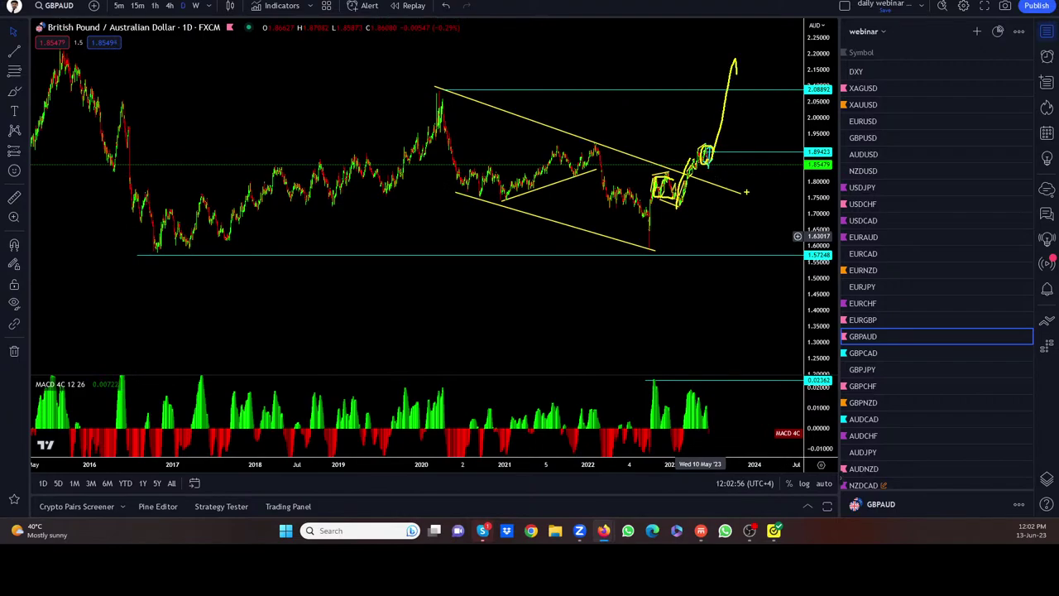
{"action": "mouse_move", "coordinate": [150, 230]}
{"action": "left_mouse_down"}
{"action": "mouse_move", "coordinate": [351, 162]}
{"action": "mouse_move", "coordinate": [398, 114]}
{"action": "left_mouse_up"}
{"action": "mouse_move", "coordinate": [413, 97]}
{"action": "left_mouse_down"}
{"action": "mouse_move", "coordinate": [633, 240]}
{"action": "mouse_move", "coordinate": [739, 93]}
{"action": "left_mouse_up"}
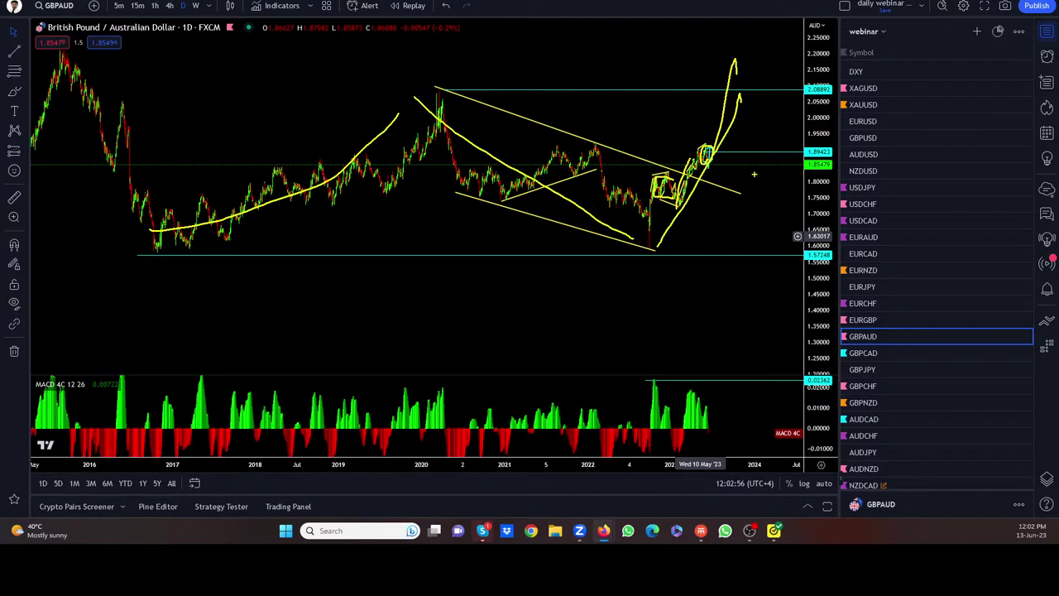
Draw a GBPAUD trend line under the lows from 1 May to 15 June 2023 and reposition the upward arrow's tip to about 2.002
{"action": "scroll", "coordinate": [735, 227], "scroll_direction": "up", "scroll_amount": 4}
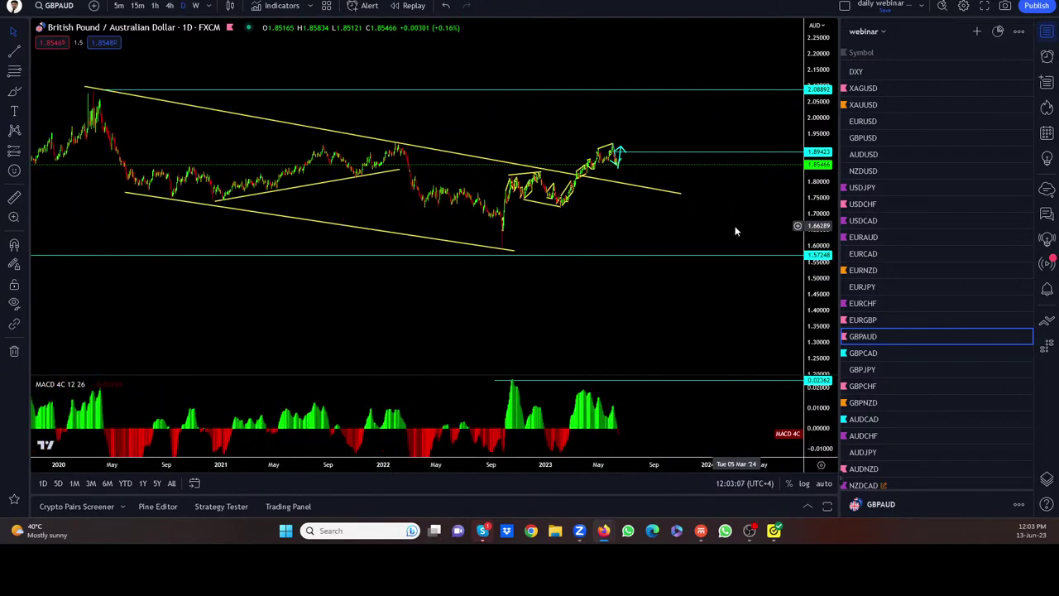
{"action": "scroll", "coordinate": [737, 227], "scroll_direction": "up", "scroll_amount": 5}
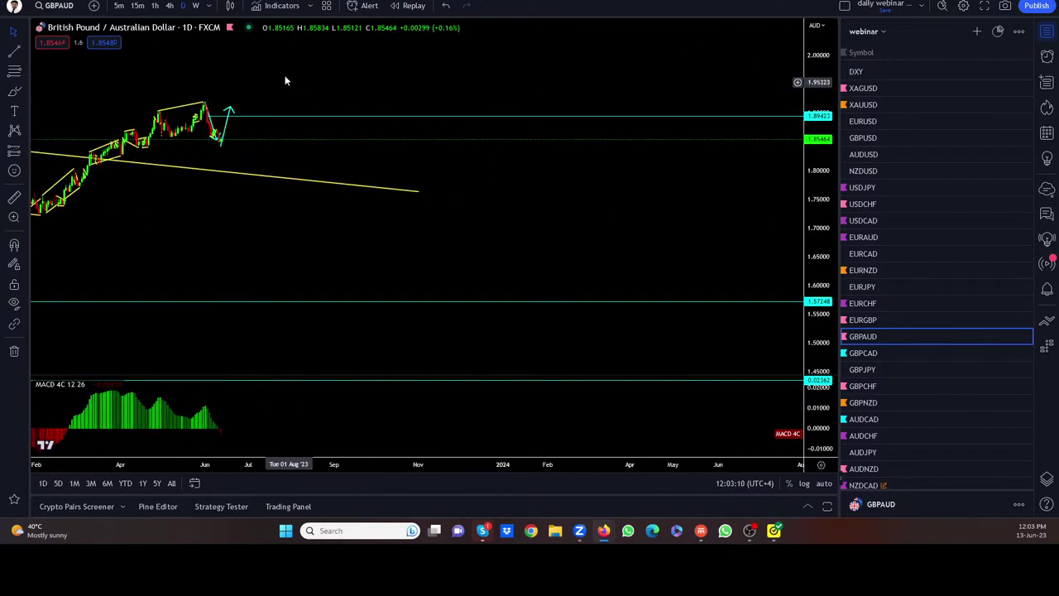
{"action": "left_click_drag", "start_coordinate": [662, 135], "coordinate": [720, 151]}
{"action": "scroll", "coordinate": [720, 151], "scroll_direction": "up", "scroll_amount": 3}
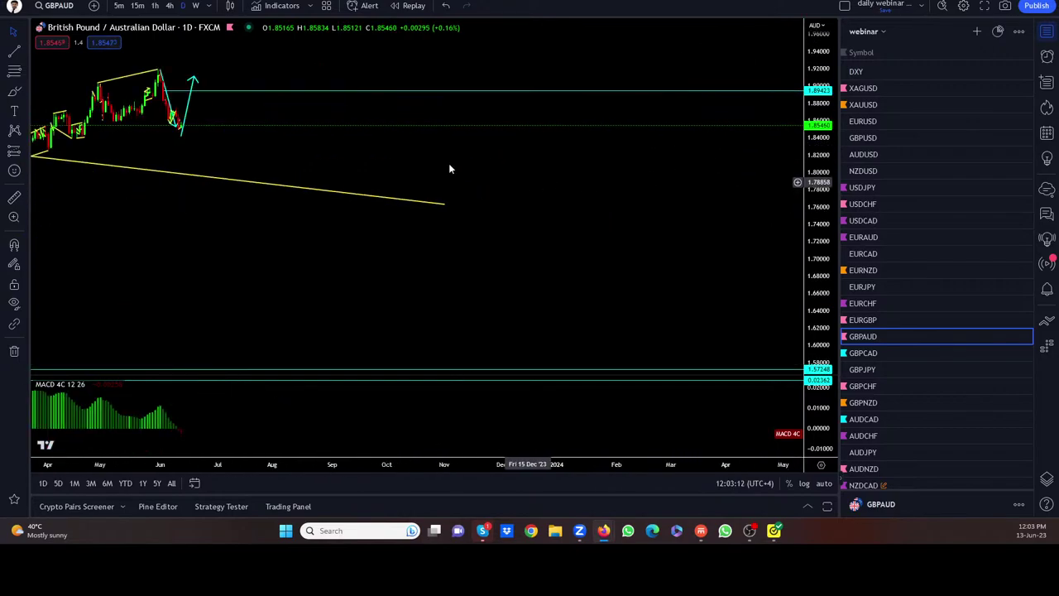
{"action": "left_click_drag", "start_coordinate": [186, 207], "coordinate": [529, 207]}
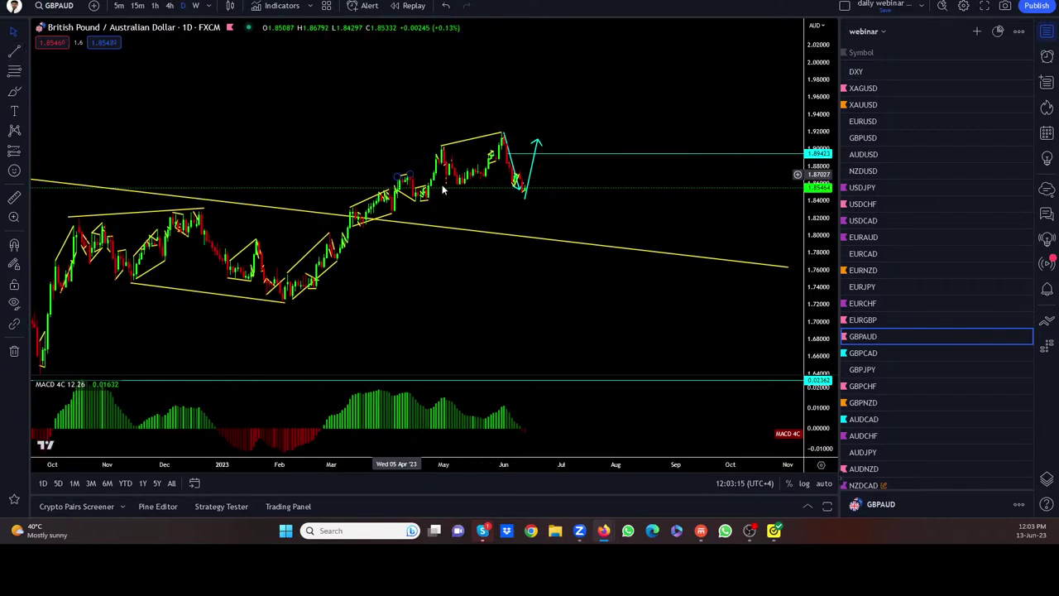
{"action": "left_click", "coordinate": [445, 186]}
{"action": "left_click", "coordinate": [527, 194]}
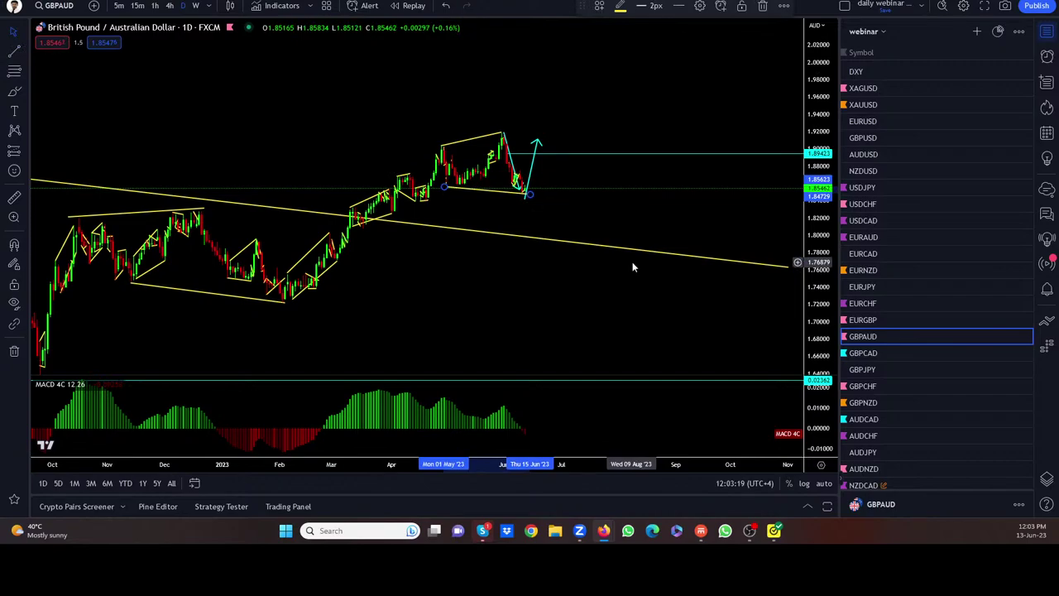
{"action": "left_click_drag", "start_coordinate": [537, 145], "coordinate": [543, 112]}
{"action": "left_click_drag", "start_coordinate": [563, 66], "coordinate": [562, 63]}
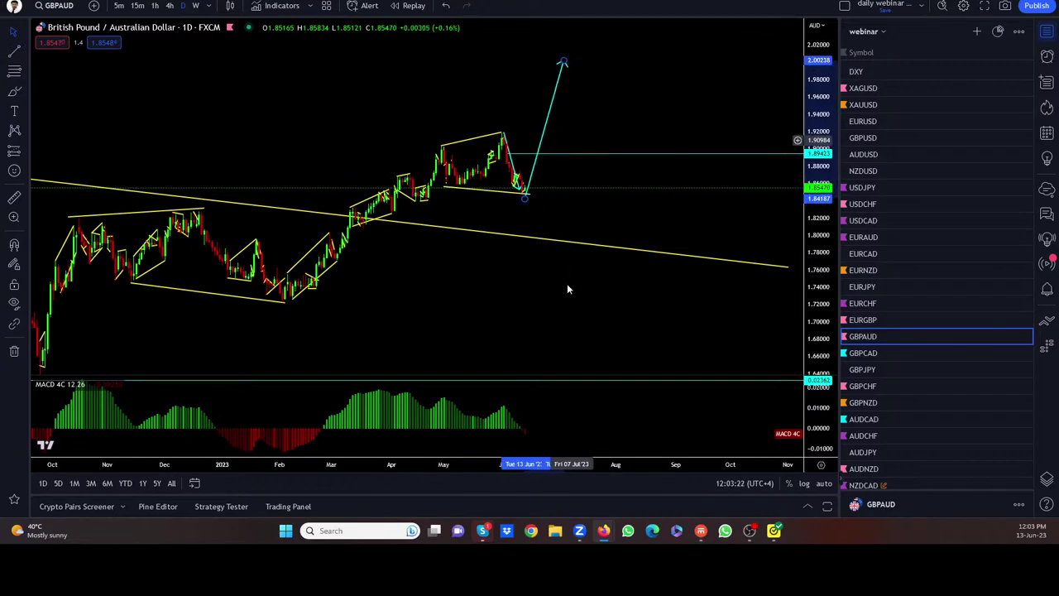
Open the GBPCAD daily chart and examine the rise from the 2022 low alongside the earlier price history
{"action": "left_click", "coordinate": [875, 353]}
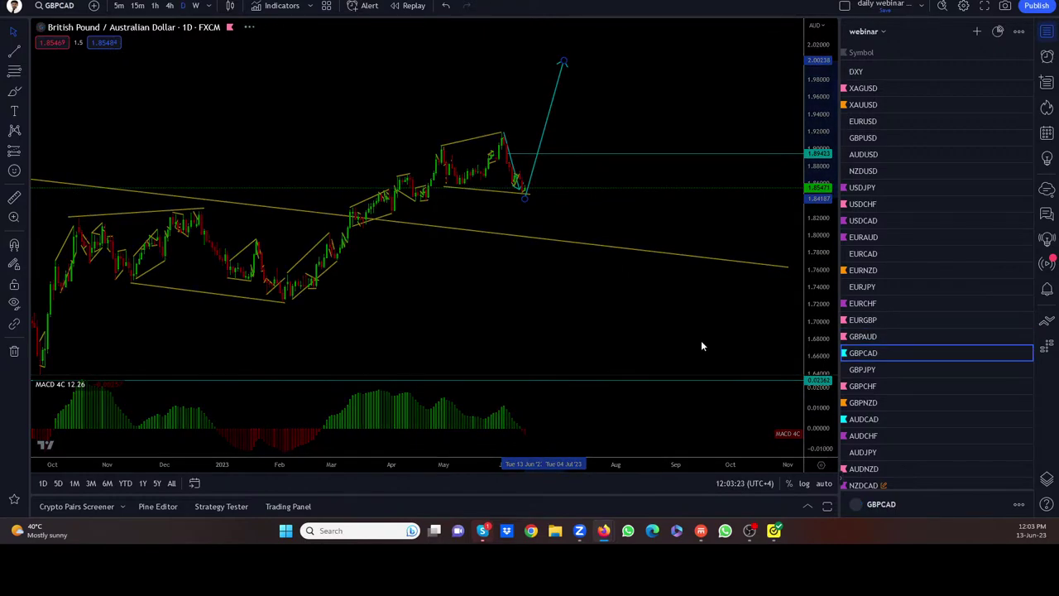
{"action": "scroll", "coordinate": [699, 339], "scroll_direction": "down", "scroll_amount": 5}
{"action": "scroll", "coordinate": [688, 317], "scroll_direction": "down", "scroll_amount": 5}
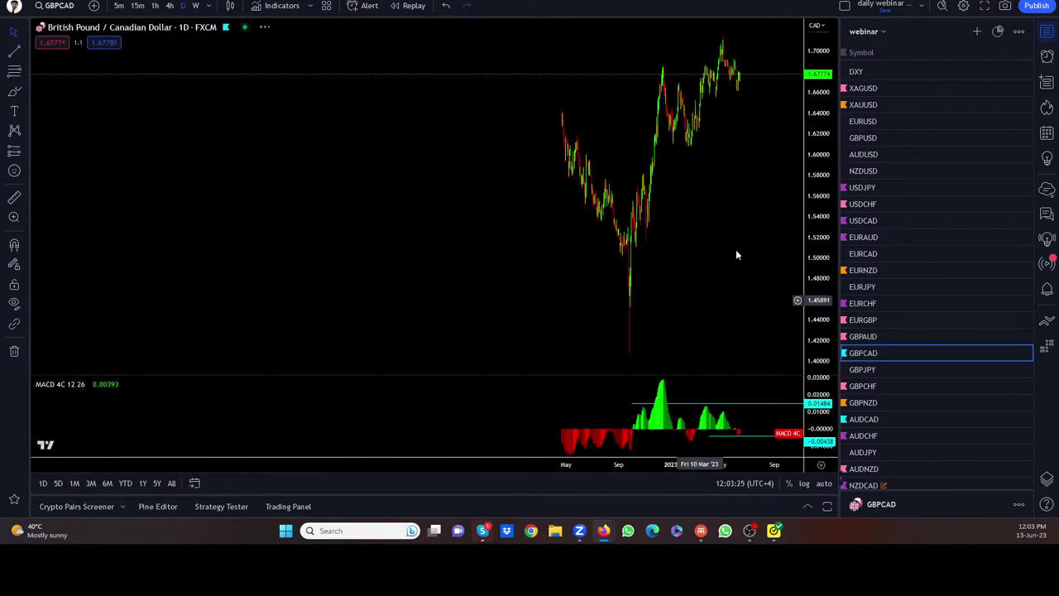
{"action": "left_click_drag", "start_coordinate": [634, 276], "coordinate": [608, 286]}
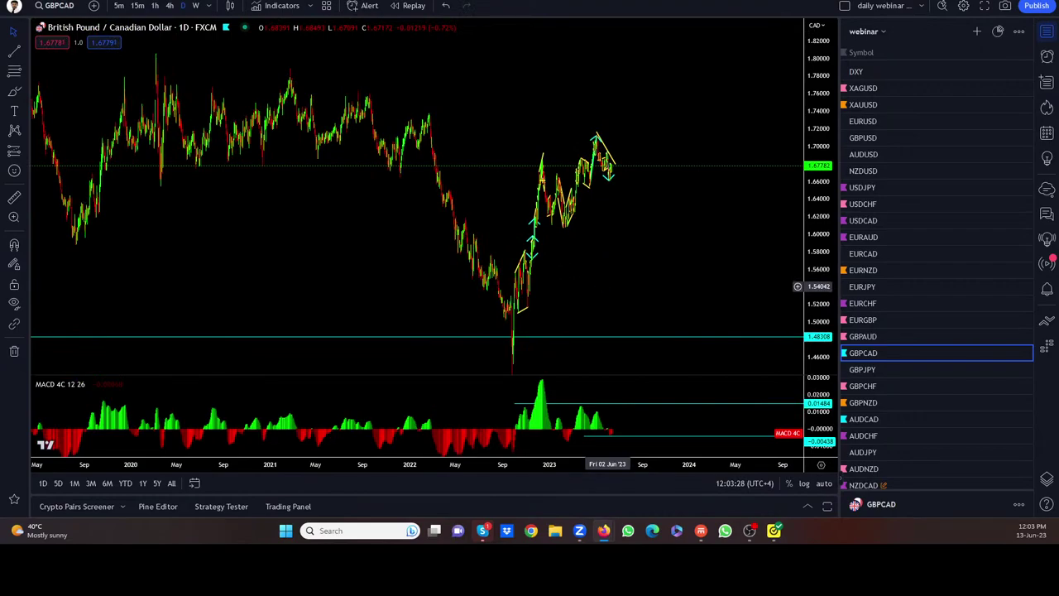
Sketch a rising GBPCAD channel with a dip to its lower edge and two upward breakout paths, and clear the sketches
{"action": "left_click_drag", "start_coordinate": [536, 153], "coordinate": [568, 144]}
{"action": "left_click_drag", "start_coordinate": [553, 214], "coordinate": [562, 185]}
{"action": "mouse_move", "coordinate": [620, 144]}
{"action": "left_mouse_down"}
{"action": "mouse_move", "coordinate": [628, 186]}
{"action": "mouse_move", "coordinate": [660, 92]}
{"action": "left_mouse_up"}
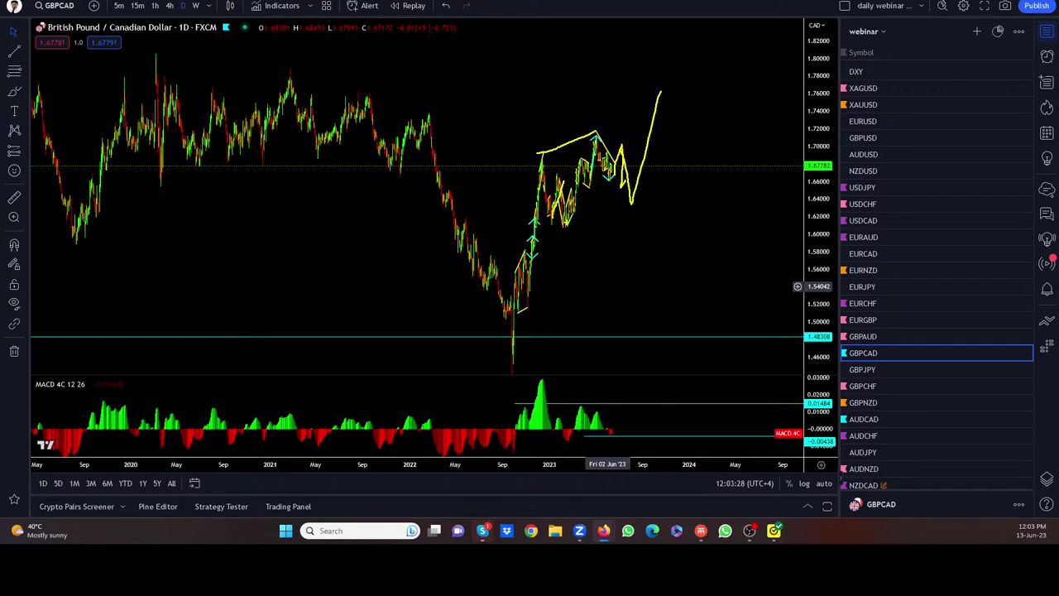
{"action": "left_click_drag", "start_coordinate": [565, 222], "coordinate": [629, 203]}
{"action": "left_click_drag", "start_coordinate": [615, 157], "coordinate": [633, 52]}
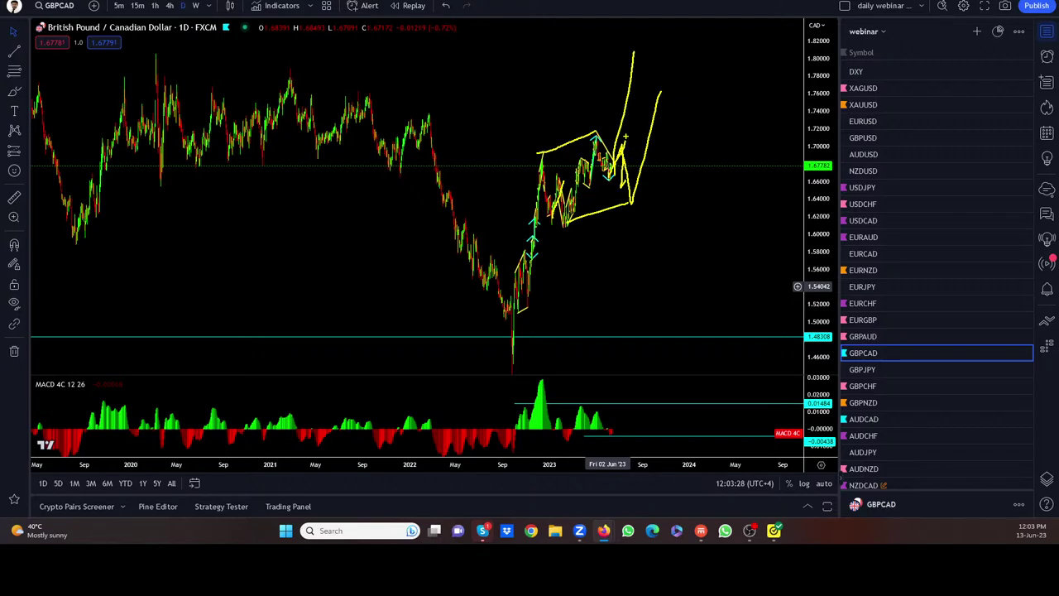
{"action": "key", "text": "Escape"}
On the GBPJPY daily chart, reposition the upward arrow to run from about 164.15 to 187.78 and raise the lower trend line's end to about 161.3
{"action": "left_click", "coordinate": [864, 370]}
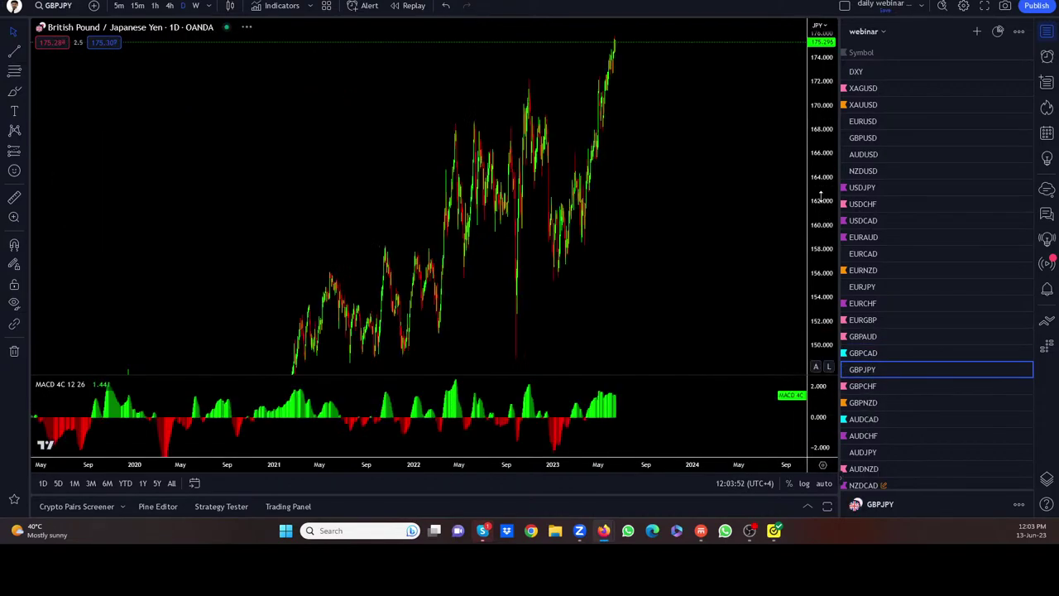
{"action": "scroll", "coordinate": [727, 329], "scroll_direction": "down", "scroll_amount": 3}
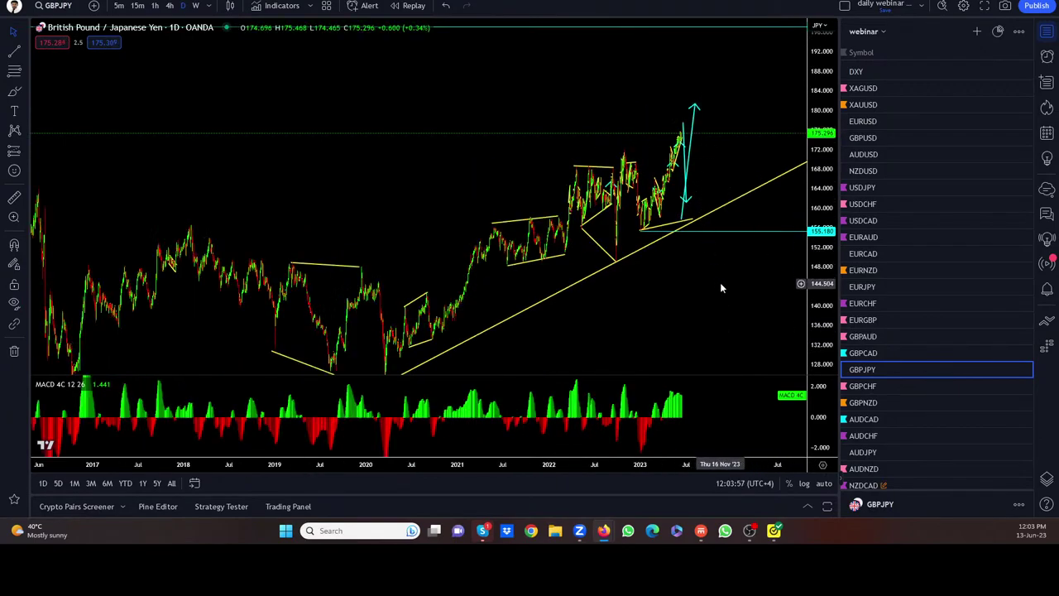
{"action": "scroll", "coordinate": [720, 283], "scroll_direction": "up", "scroll_amount": 2}
{"action": "scroll", "coordinate": [769, 315], "scroll_direction": "up", "scroll_amount": 3}
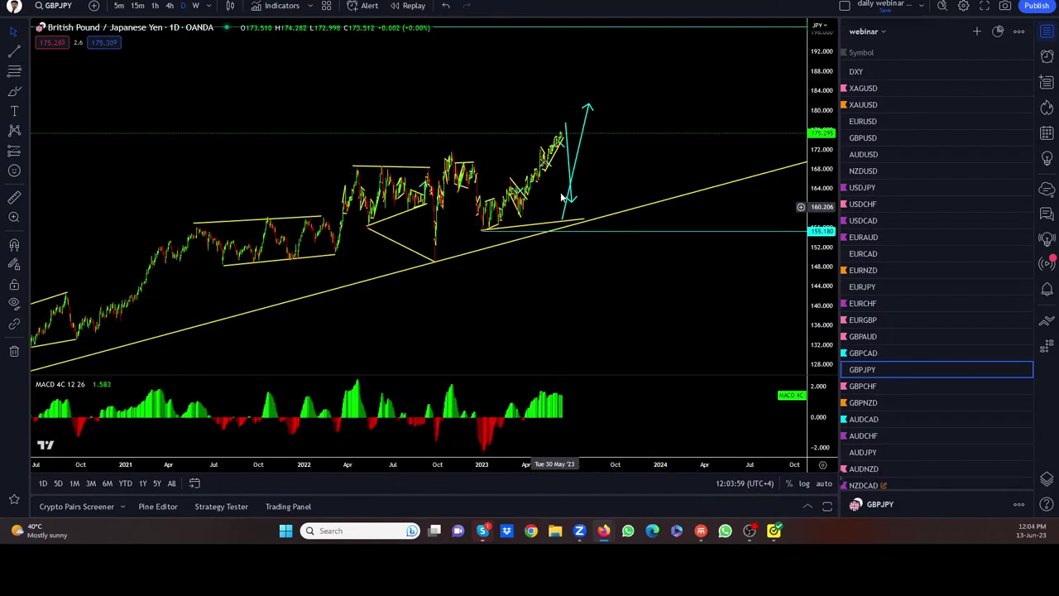
{"action": "left_click_drag", "start_coordinate": [582, 160], "coordinate": [596, 139]}
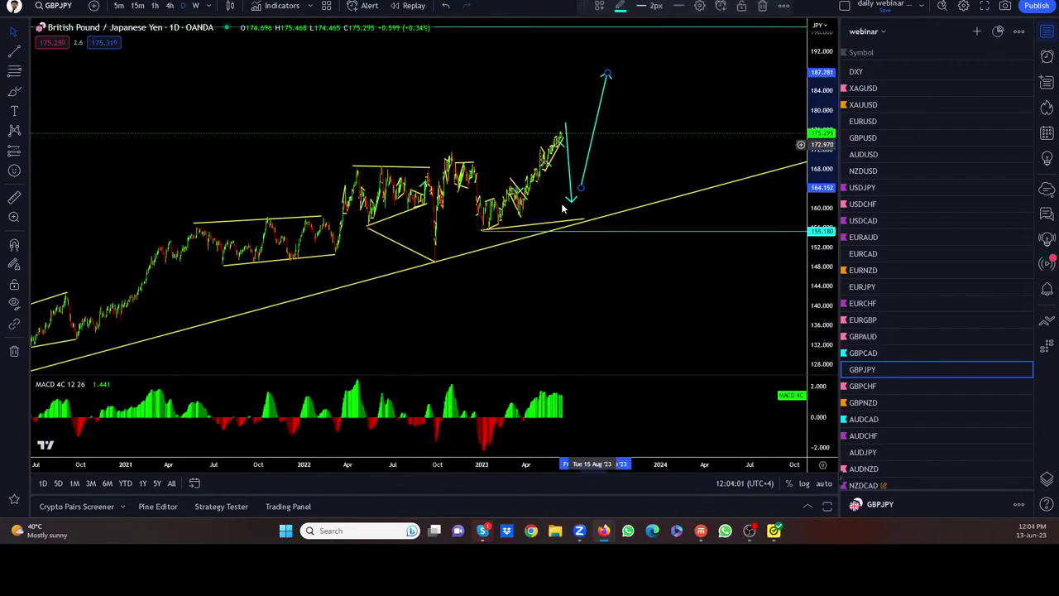
{"action": "left_click_drag", "start_coordinate": [584, 219], "coordinate": [573, 201]}
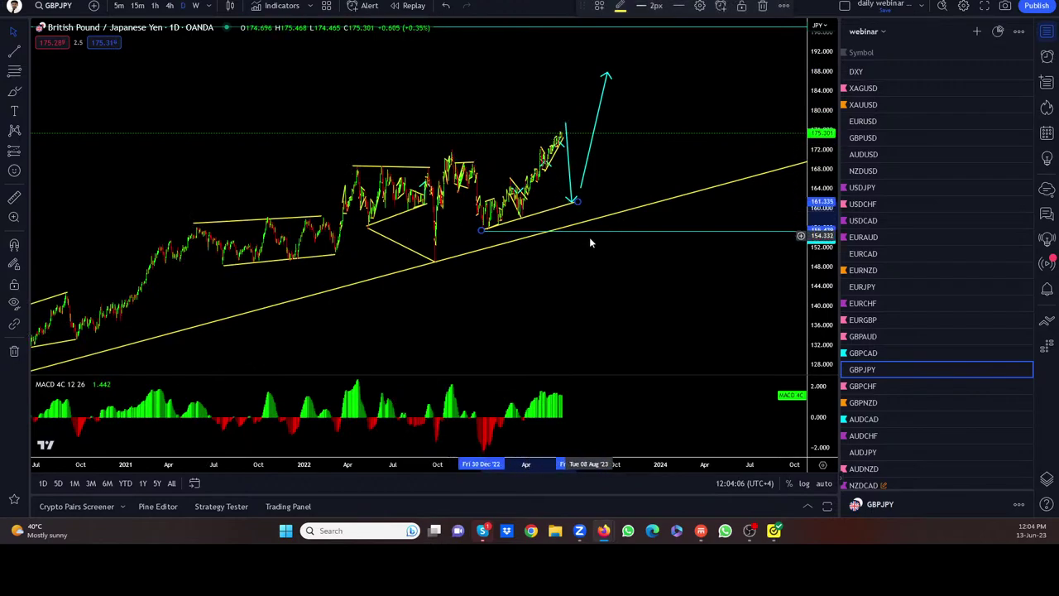
Open the GBPCHF daily chart, sketch the zigzag and direct breakout paths, circle the falling channel, and clear the sketches
{"action": "key", "text": "Down"}
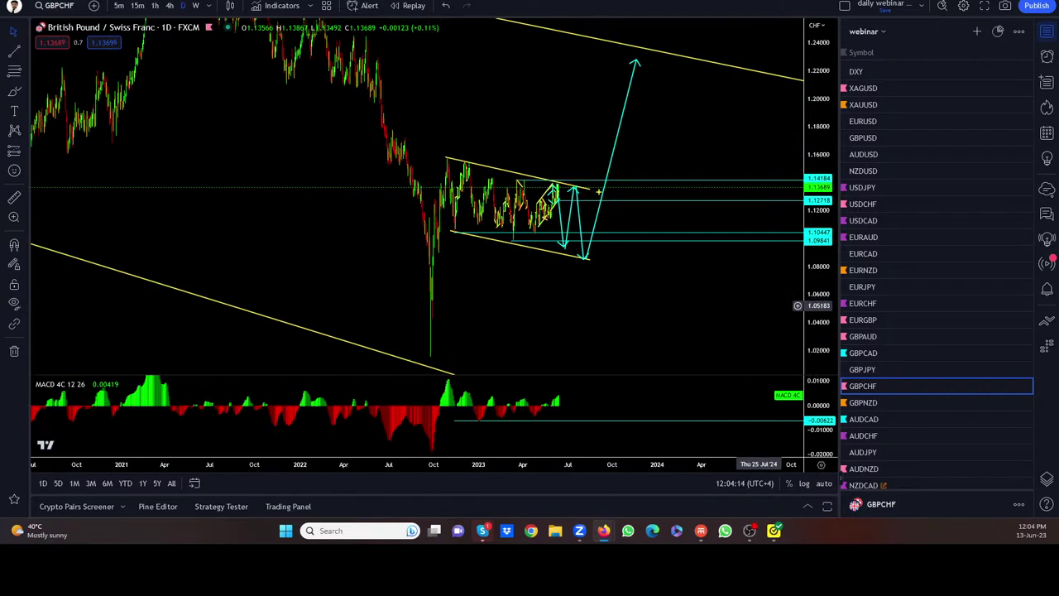
{"action": "mouse_move", "coordinate": [556, 185]}
{"action": "left_mouse_down"}
{"action": "mouse_move", "coordinate": [566, 253]}
{"action": "mouse_move", "coordinate": [579, 207]}
{"action": "mouse_move", "coordinate": [586, 258]}
{"action": "mouse_move", "coordinate": [626, 56]}
{"action": "left_mouse_up"}
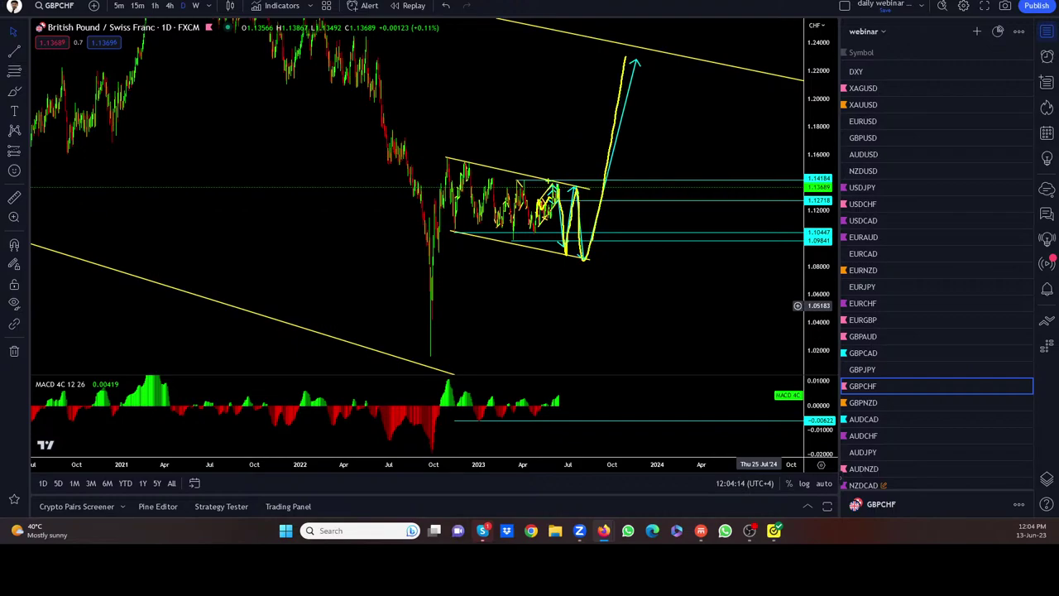
{"action": "left_click_drag", "start_coordinate": [561, 172], "coordinate": [604, 33]}
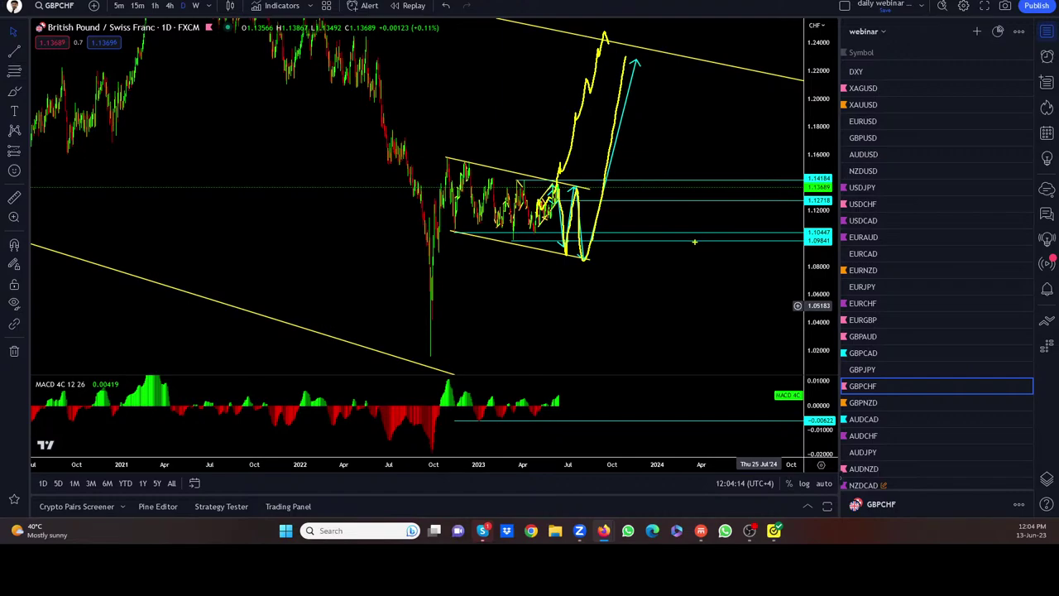
{"action": "mouse_move", "coordinate": [570, 255]}
{"action": "left_mouse_down"}
{"action": "mouse_move", "coordinate": [465, 217]}
{"action": "mouse_move", "coordinate": [556, 177]}
{"action": "mouse_move", "coordinate": [454, 184]}
{"action": "mouse_move", "coordinate": [514, 199]}
{"action": "left_mouse_up"}
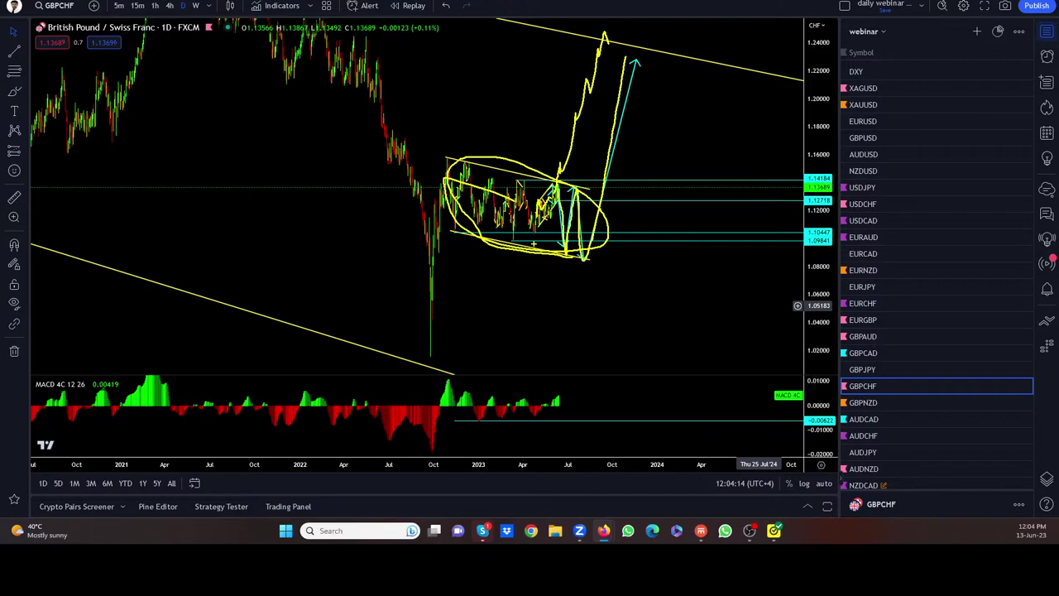
{"action": "key", "text": "ctrl+z"}
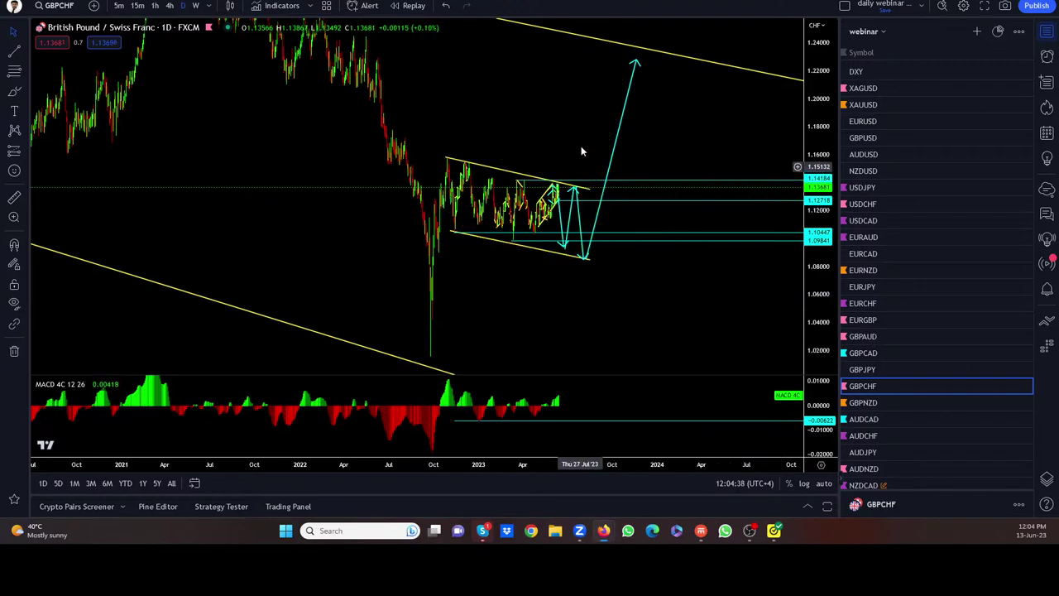
Sketch the earlier GBPCHF drop, the 2020 falling channel and the rally out of it, clear the sketches, and return to the 2023 channel
{"action": "left_click_drag", "start_coordinate": [509, 79], "coordinate": [561, 108]}
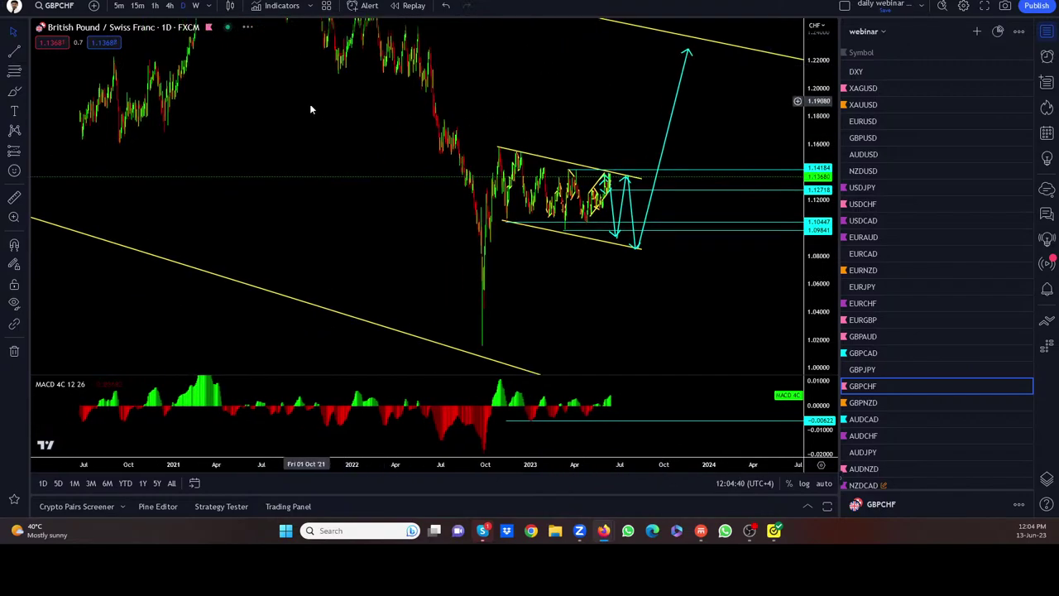
{"action": "left_click_drag", "start_coordinate": [310, 108], "coordinate": [621, 265]}
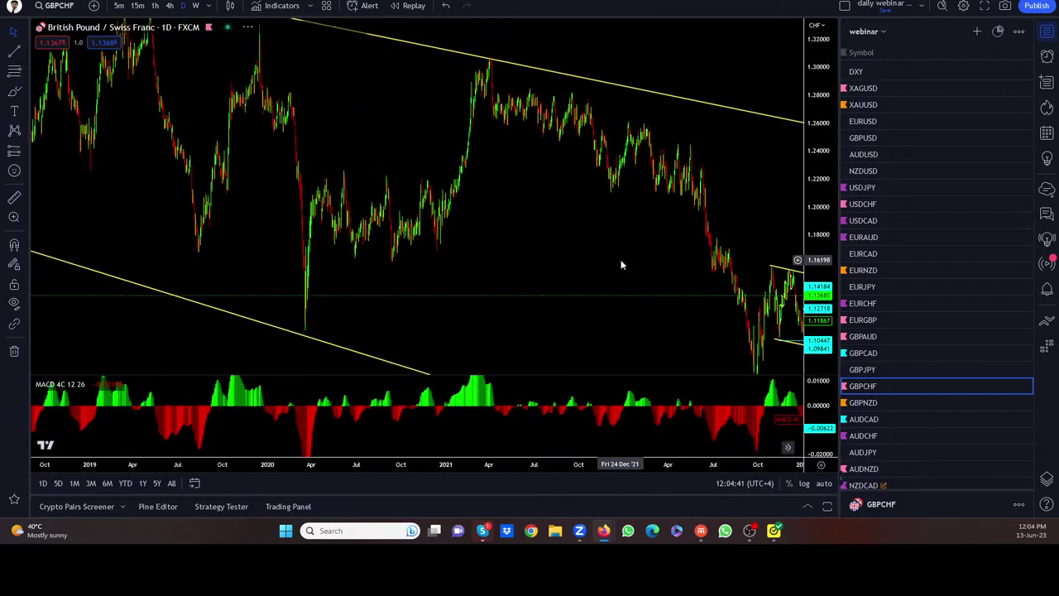
{"action": "left_click_drag", "start_coordinate": [338, 168], "coordinate": [430, 189]}
{"action": "mouse_move", "coordinate": [347, 250]}
{"action": "left_mouse_down"}
{"action": "mouse_move", "coordinate": [429, 261]}
{"action": "mouse_move", "coordinate": [475, 91]}
{"action": "left_mouse_up"}
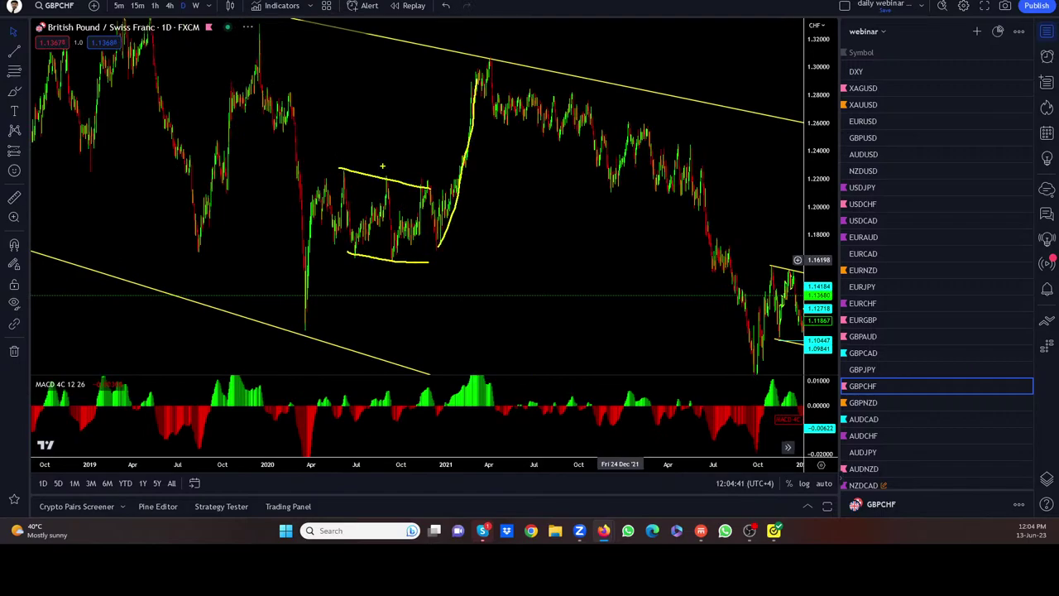
{"action": "mouse_move", "coordinate": [272, 129]}
{"action": "left_mouse_down"}
{"action": "mouse_move", "coordinate": [292, 129]}
{"action": "mouse_move", "coordinate": [289, 110]}
{"action": "mouse_move", "coordinate": [302, 302]}
{"action": "left_mouse_up"}
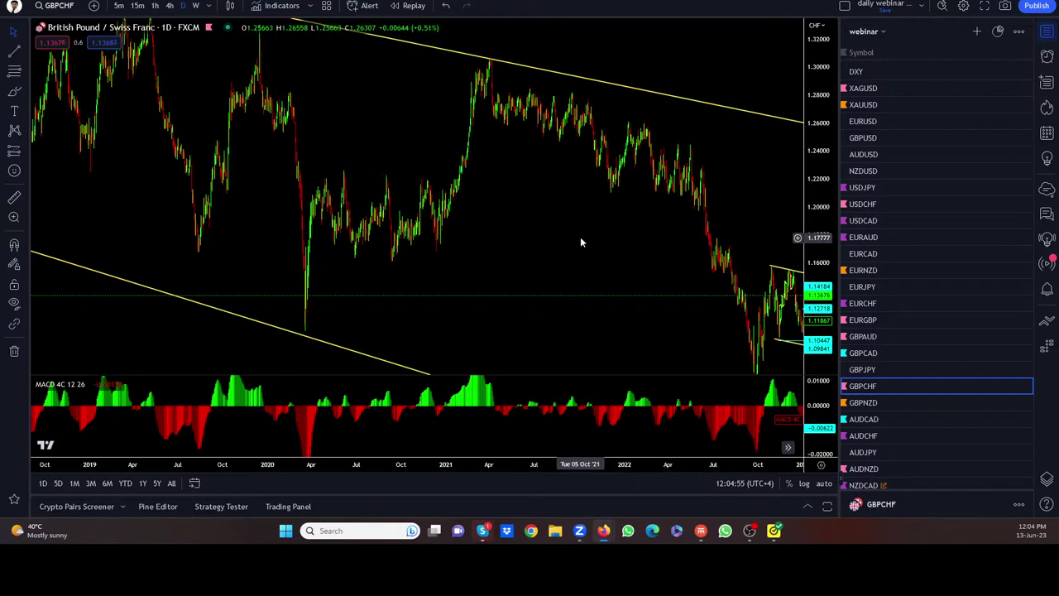
{"action": "left_click_drag", "start_coordinate": [579, 239], "coordinate": [233, 173]}
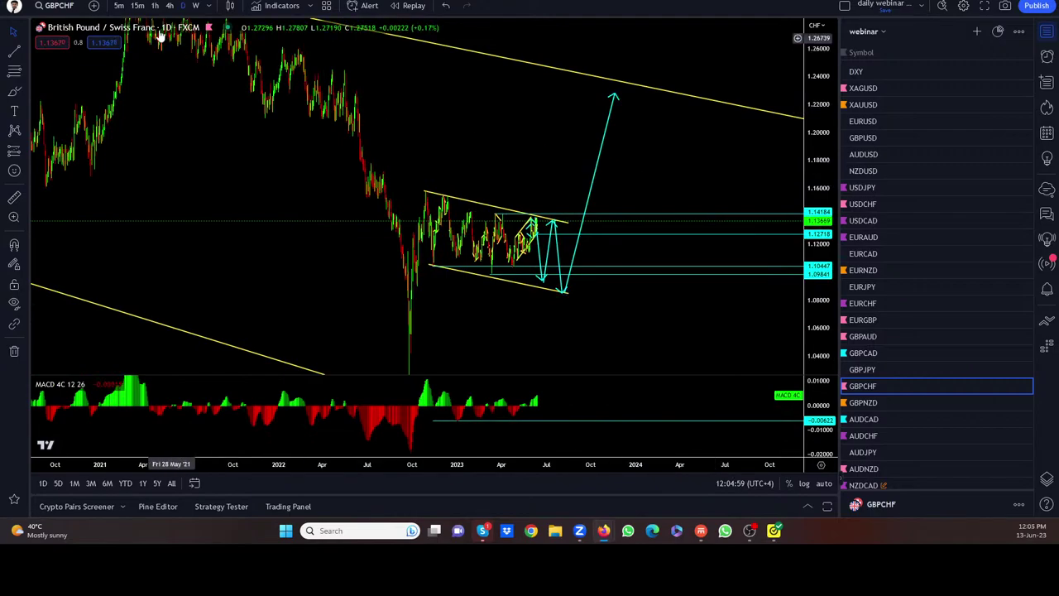
Switch GBPCHF to the 1-hour chart and sketch a fall from about 1.14 to below the 1.09841 line followed by a rise past 1.14184
{"action": "type", "text": "1h"}
{"action": "key", "text": "Return"}
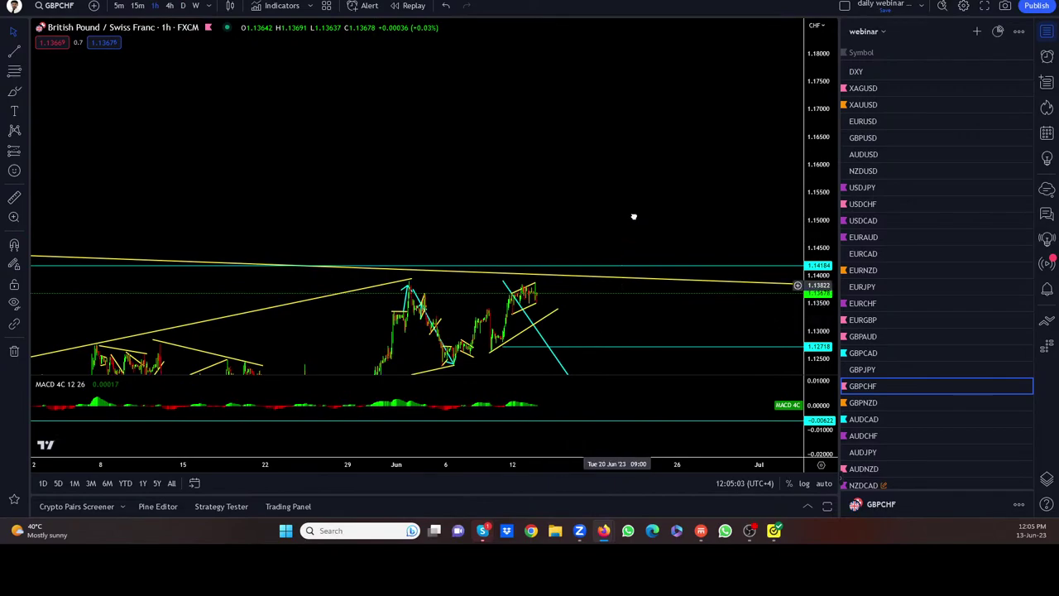
{"action": "scroll", "coordinate": [637, 206], "scroll_direction": "down", "scroll_amount": 3}
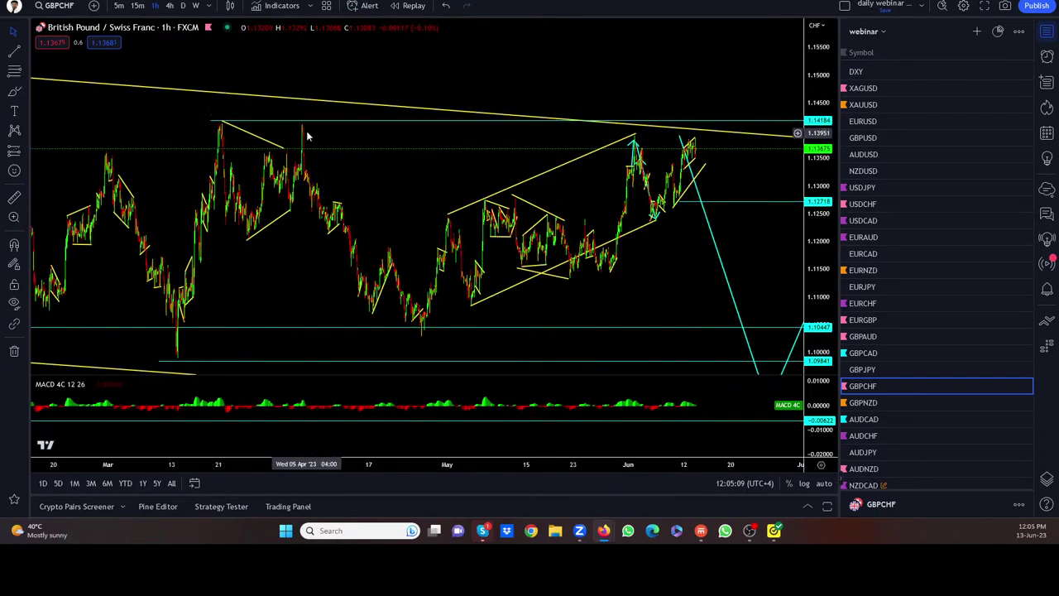
{"action": "left_click_drag", "start_coordinate": [610, 290], "coordinate": [472, 283]}
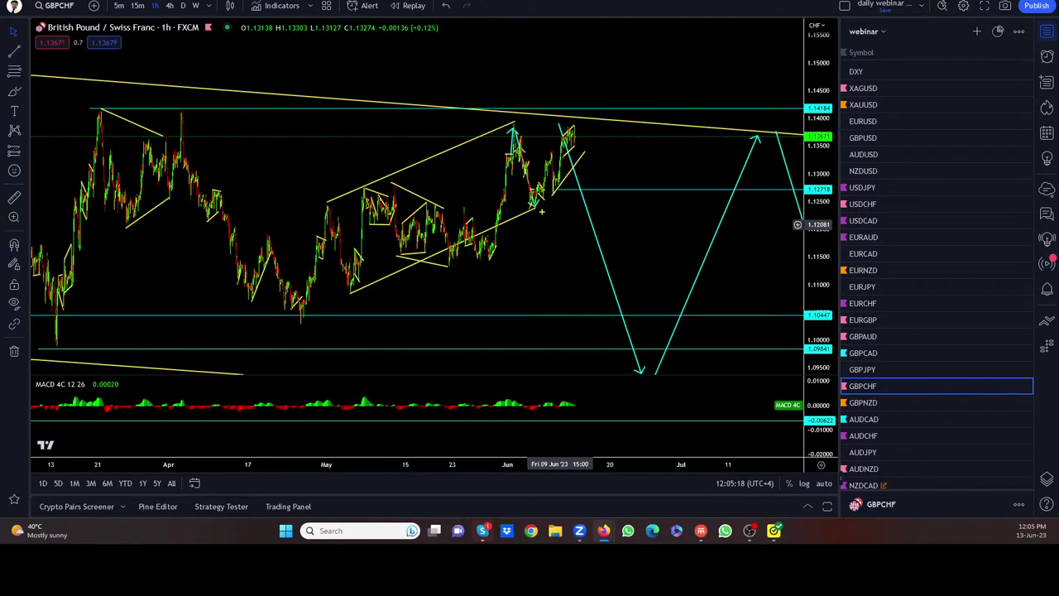
{"action": "mouse_move", "coordinate": [580, 123]}
{"action": "left_mouse_down"}
{"action": "mouse_move", "coordinate": [654, 374]}
{"action": "mouse_move", "coordinate": [696, 66]}
{"action": "left_mouse_up"}
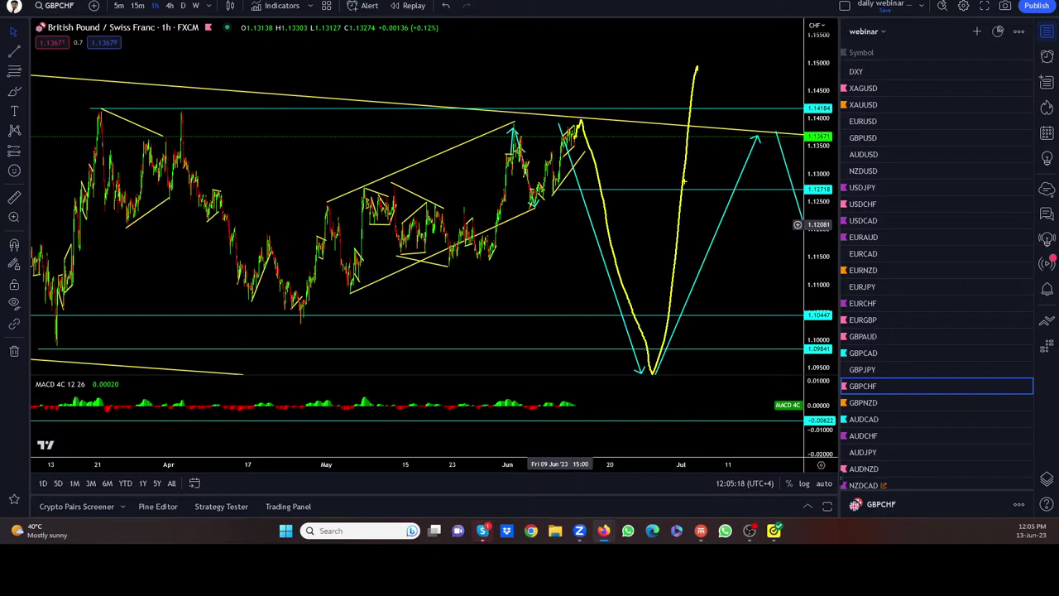
Circle the latest GBPCHF price under the falling trend line, sketch the resistance with upward and downward paths from it, and clear the sketches
{"action": "left_click_drag", "start_coordinate": [579, 114], "coordinate": [571, 114]}
{"action": "mouse_move", "coordinate": [483, 121]}
{"action": "left_mouse_down"}
{"action": "mouse_move", "coordinate": [634, 116]}
{"action": "mouse_move", "coordinate": [587, 45]}
{"action": "left_mouse_up"}
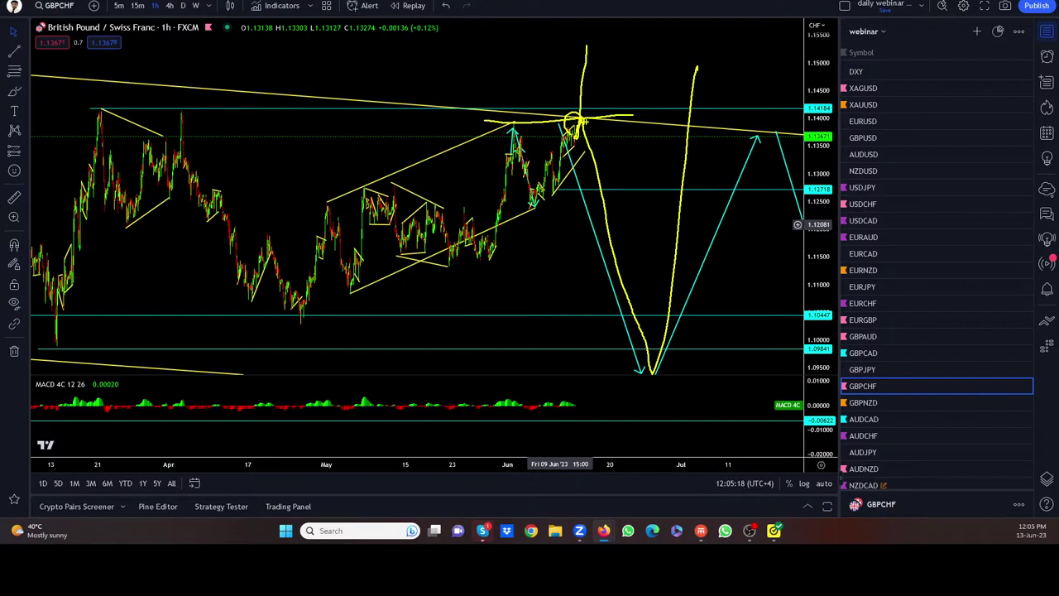
{"action": "left_click_drag", "start_coordinate": [583, 122], "coordinate": [646, 285]}
{"action": "key", "text": "Escape"}
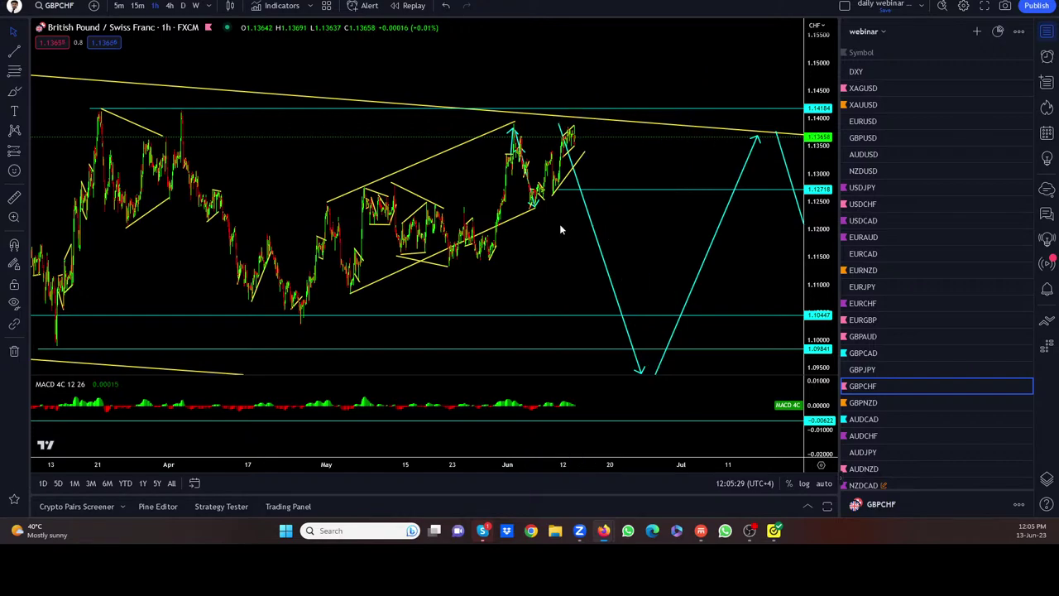
On the GBPCHF 15-minute chart, shorten the small rising channel, ending its upper line at about 1.138 and its lower line at 1.13523
{"action": "scroll", "coordinate": [420, 231], "scroll_direction": "up", "scroll_amount": 5}
{"action": "left_click_drag", "start_coordinate": [248, 149], "coordinate": [649, 194]}
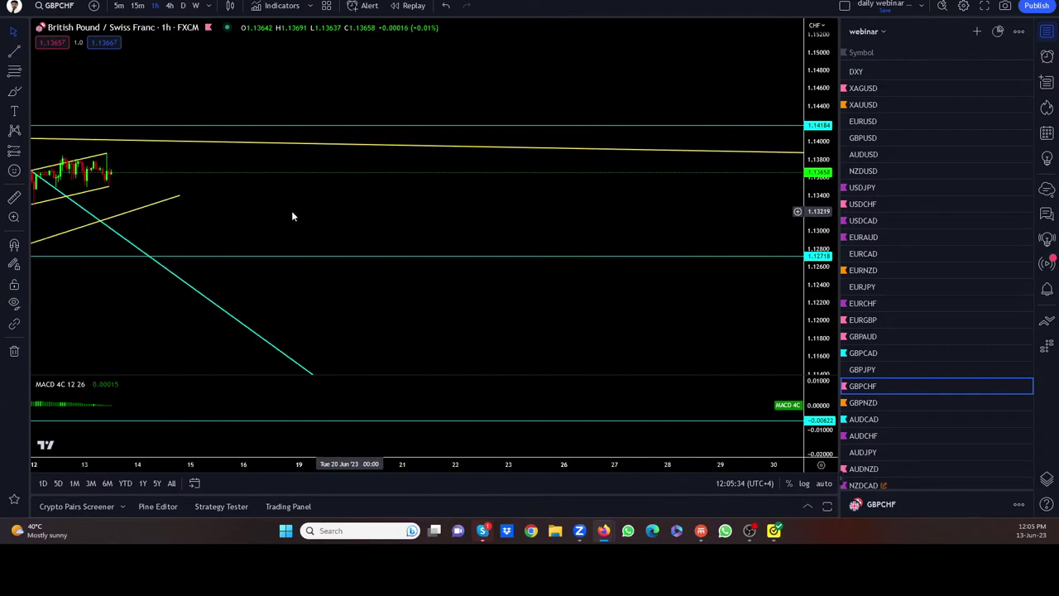
{"action": "left_click_drag", "start_coordinate": [293, 215], "coordinate": [633, 240]}
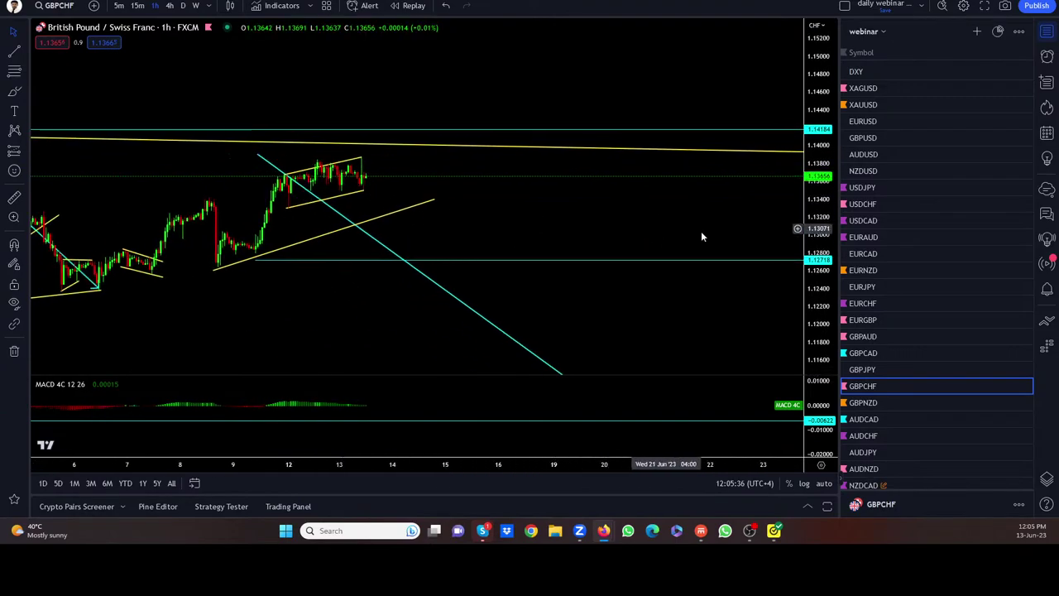
{"action": "left_click_drag", "start_coordinate": [479, 193], "coordinate": [586, 220]}
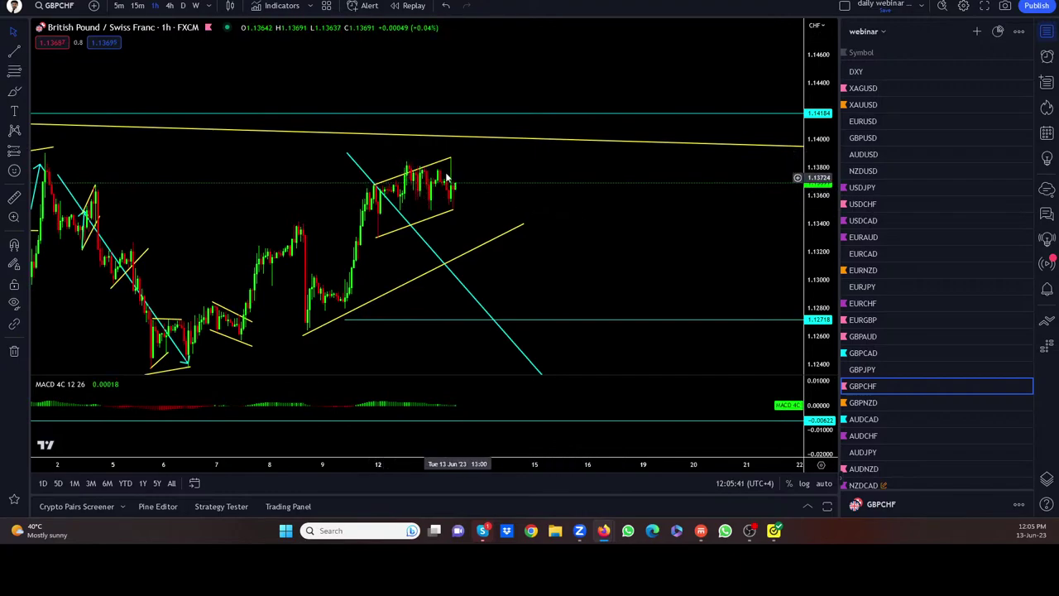
{"action": "left_click", "coordinate": [137, 5]}
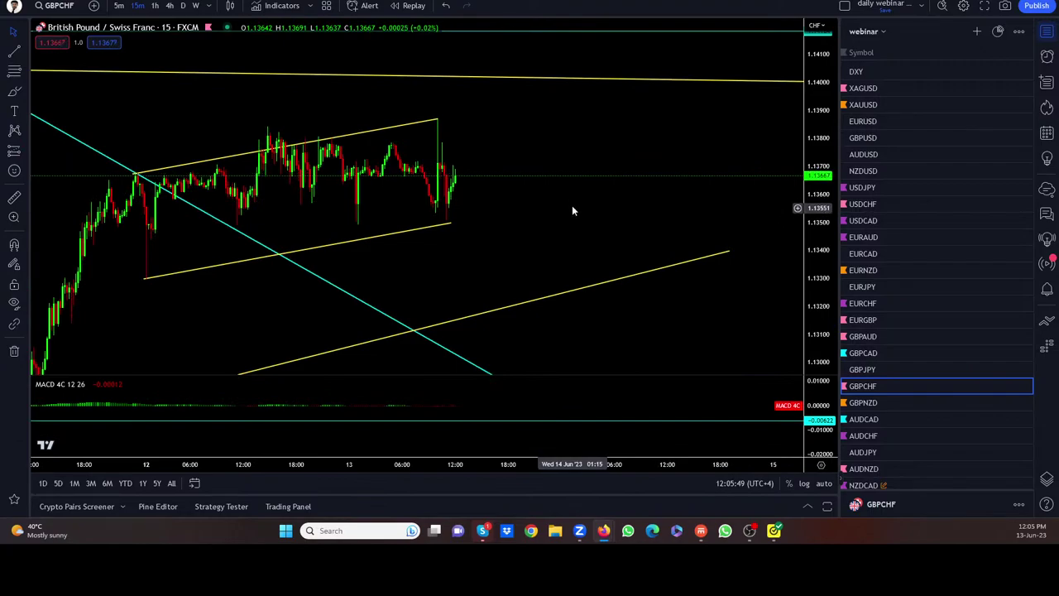
{"action": "left_click", "coordinate": [438, 122]}
{"action": "left_click_drag", "start_coordinate": [438, 122], "coordinate": [389, 137]}
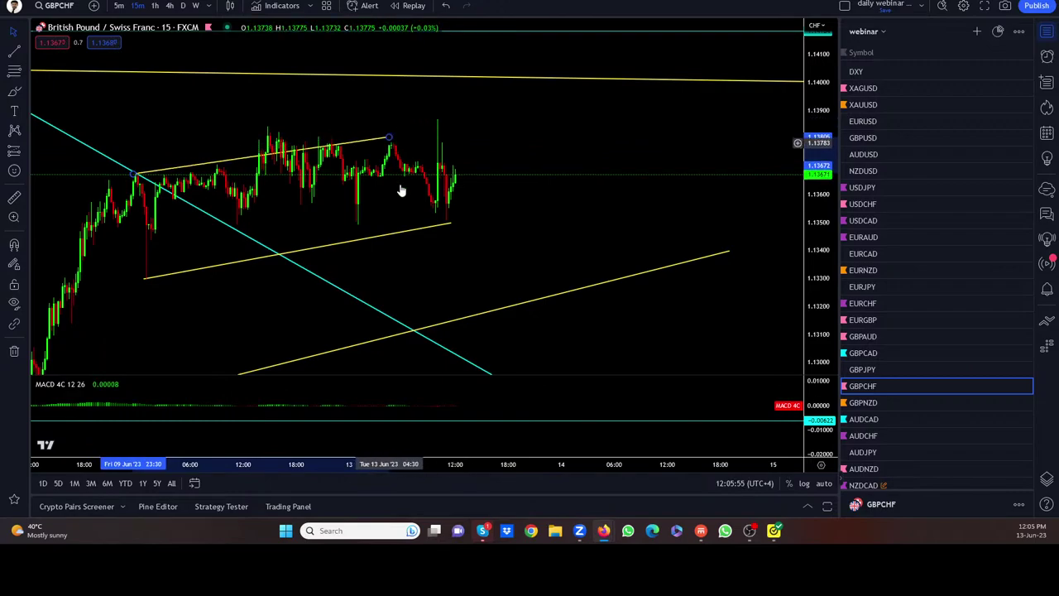
{"action": "left_click_drag", "start_coordinate": [450, 223], "coordinate": [430, 217]}
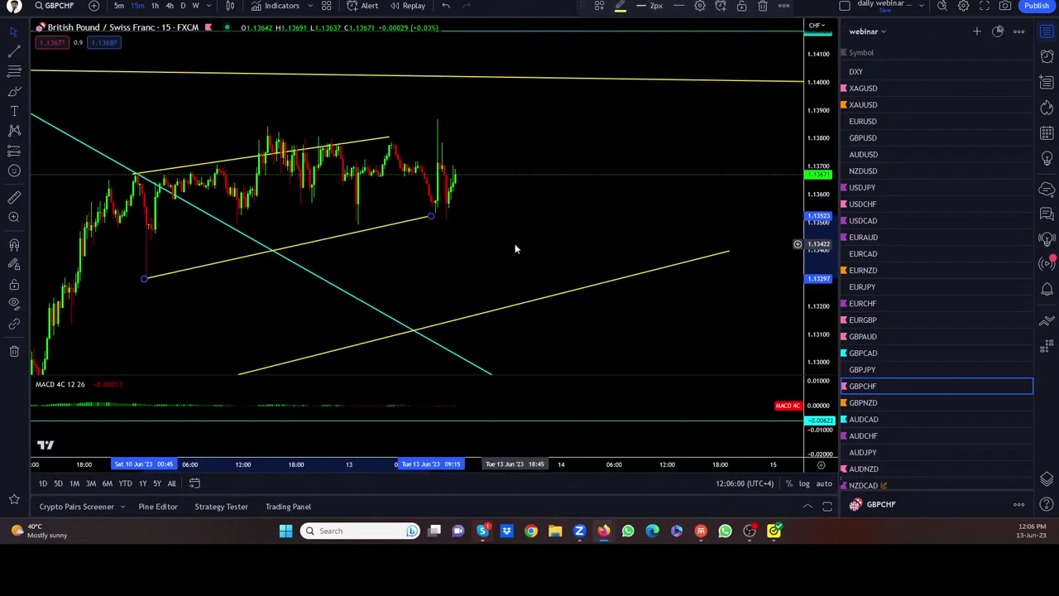
Trace the GBPCHF price swings inside the small rising channel, including the initial drop and the inner falling correction, with freehand strokes
{"action": "mouse_move", "coordinate": [147, 175]}
{"action": "left_mouse_down"}
{"action": "mouse_move", "coordinate": [141, 273]}
{"action": "mouse_move", "coordinate": [171, 214]}
{"action": "mouse_move", "coordinate": [228, 215]}
{"action": "mouse_move", "coordinate": [269, 146]}
{"action": "mouse_move", "coordinate": [326, 151]}
{"action": "mouse_move", "coordinate": [331, 134]}
{"action": "mouse_move", "coordinate": [357, 211]}
{"action": "mouse_move", "coordinate": [263, 249]}
{"action": "left_mouse_up"}
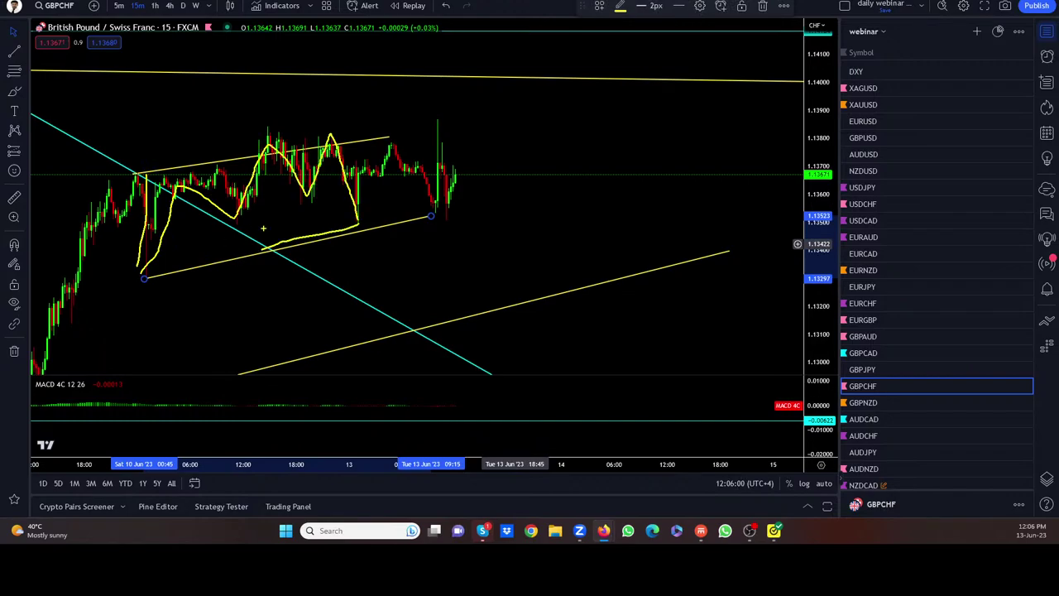
{"action": "left_click_drag", "start_coordinate": [385, 141], "coordinate": [437, 203]}
{"action": "mouse_move", "coordinate": [272, 130]}
{"action": "left_mouse_down"}
{"action": "mouse_move", "coordinate": [328, 137]}
{"action": "mouse_move", "coordinate": [354, 225]}
{"action": "mouse_move", "coordinate": [336, 136]}
{"action": "left_mouse_up"}
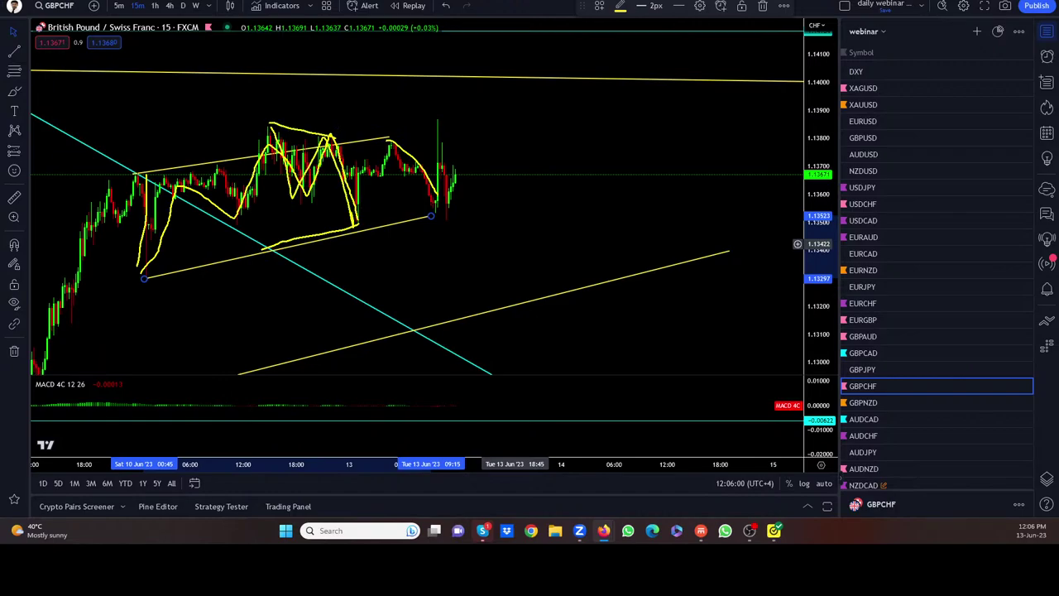
{"action": "left_click_drag", "start_coordinate": [292, 187], "coordinate": [351, 225]}
{"action": "mouse_move", "coordinate": [144, 263]}
{"action": "left_mouse_down"}
{"action": "mouse_move", "coordinate": [187, 187]}
{"action": "mouse_move", "coordinate": [257, 168]}
{"action": "left_mouse_up"}
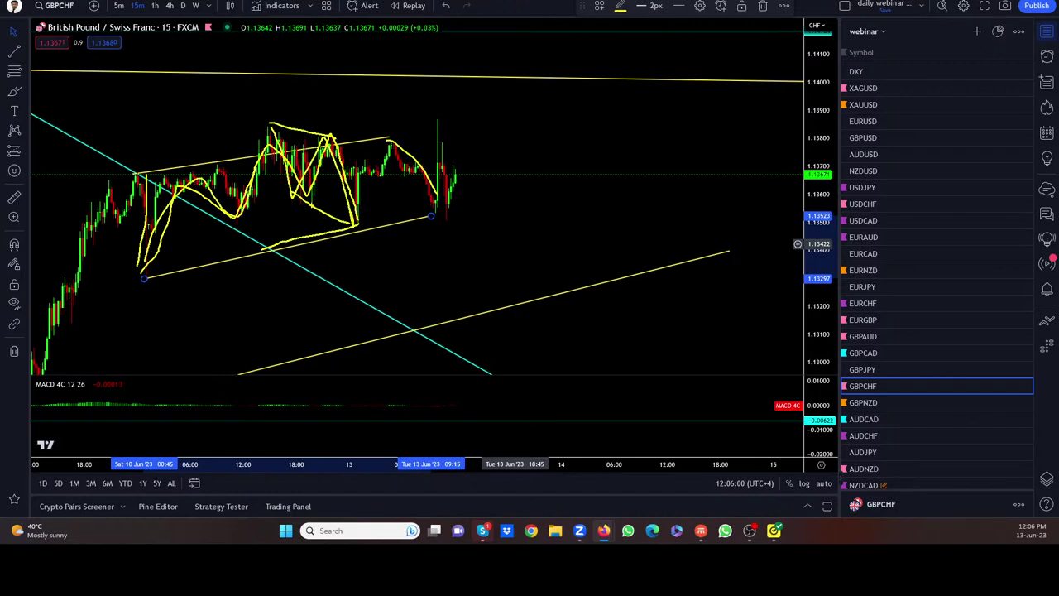
{"action": "mouse_move", "coordinate": [336, 222]}
{"action": "left_mouse_down"}
{"action": "mouse_move", "coordinate": [388, 137]}
{"action": "mouse_move", "coordinate": [434, 207]}
{"action": "left_mouse_up"}
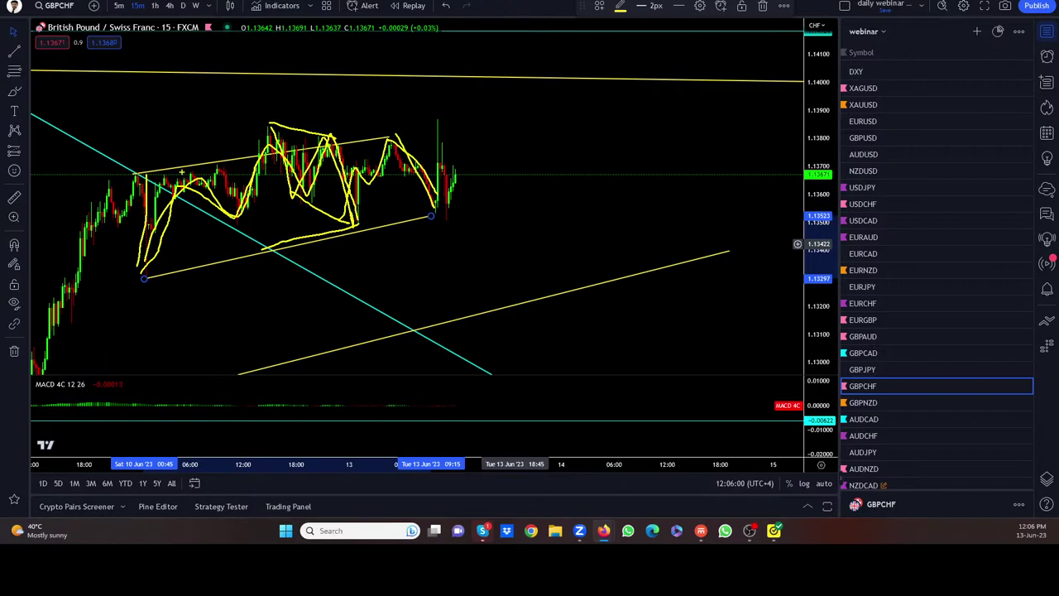
{"action": "left_click_drag", "start_coordinate": [170, 176], "coordinate": [167, 244]}
Mark a level at about 1.1384, sketch a boxed consolidation with an arrow falling to about 1.13, and clear the sketches
{"action": "left_click_drag", "start_coordinate": [377, 124], "coordinate": [495, 127]}
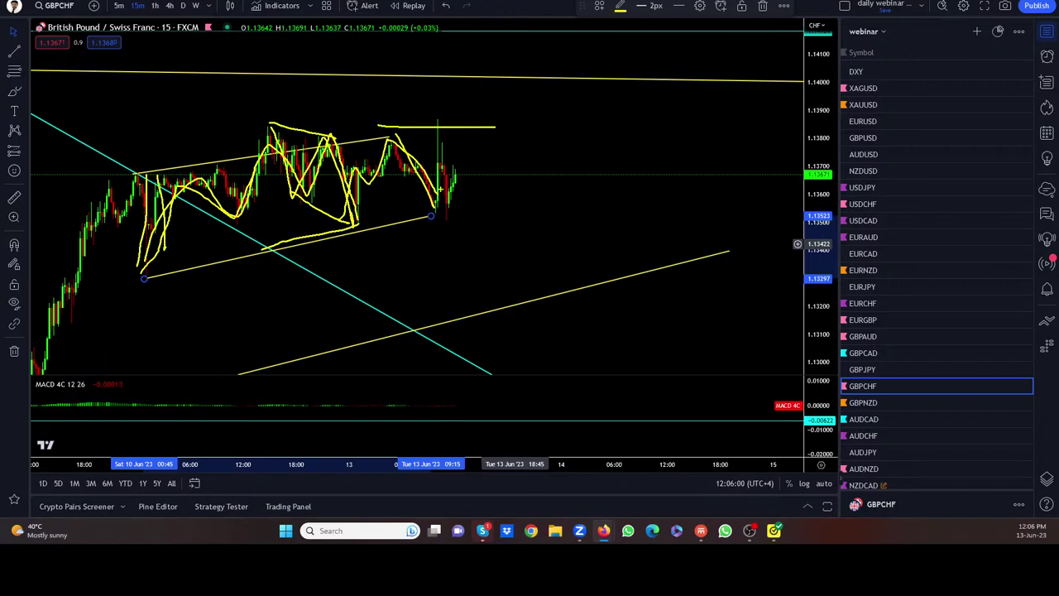
{"action": "mouse_move", "coordinate": [454, 190]}
{"action": "left_mouse_down"}
{"action": "mouse_move", "coordinate": [460, 182]}
{"action": "mouse_move", "coordinate": [468, 195]}
{"action": "mouse_move", "coordinate": [482, 178]}
{"action": "mouse_move", "coordinate": [498, 362]}
{"action": "mouse_move", "coordinate": [517, 339]}
{"action": "left_mouse_up"}
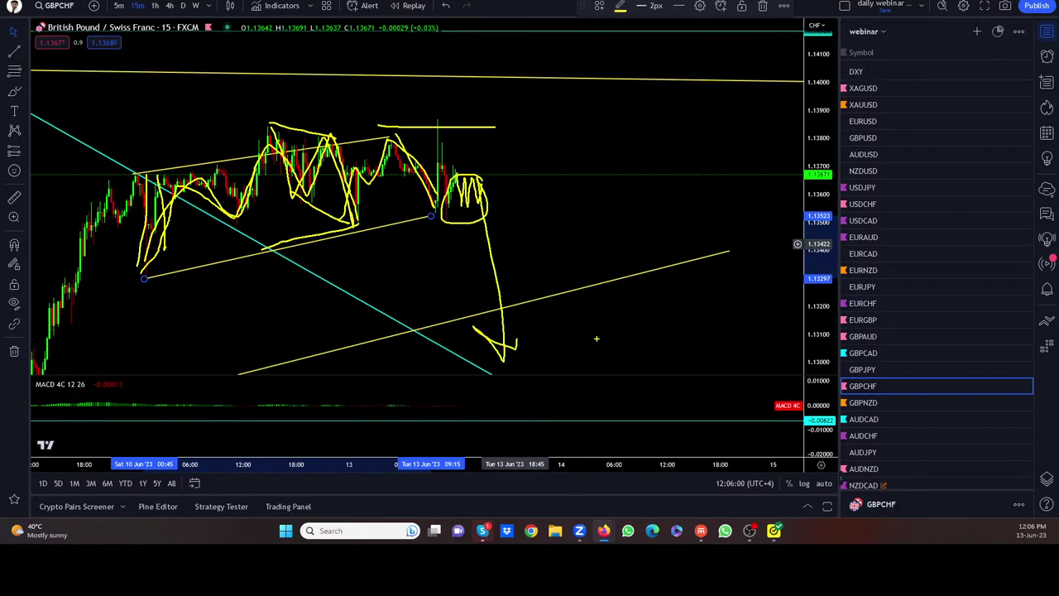
{"action": "mouse_move", "coordinate": [444, 170]}
{"action": "left_mouse_down"}
{"action": "mouse_move", "coordinate": [470, 166]}
{"action": "mouse_move", "coordinate": [492, 210]}
{"action": "mouse_move", "coordinate": [445, 225]}
{"action": "left_mouse_up"}
{"action": "key", "text": "Escape"}
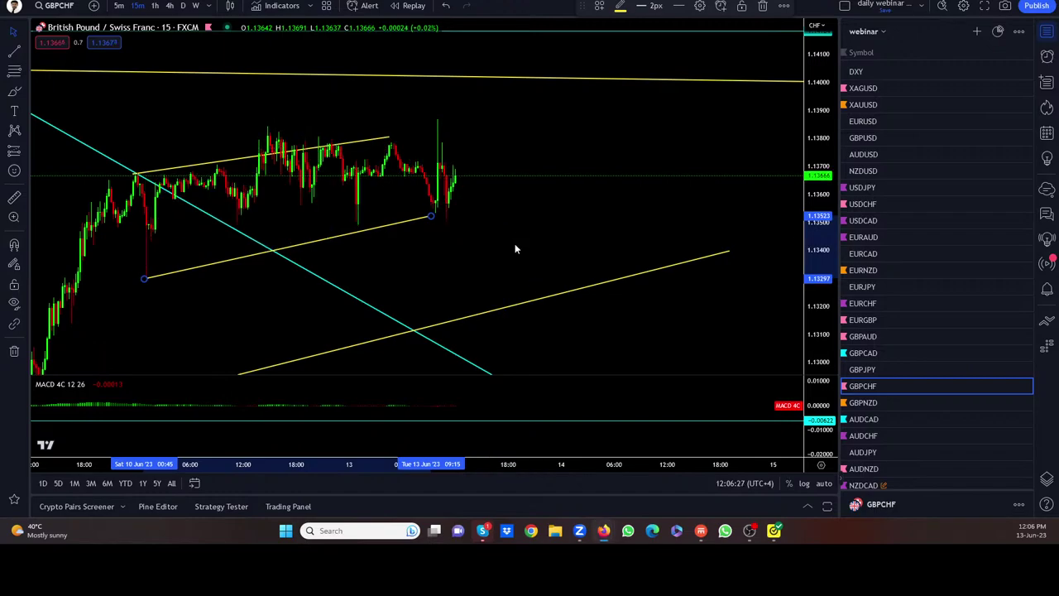
Examine the latest GBPCHF price action around the channel on the 15-minute and 5-minute charts, ending on the 15-minute chart
{"action": "scroll", "coordinate": [460, 257], "scroll_direction": "up", "scroll_amount": 2}
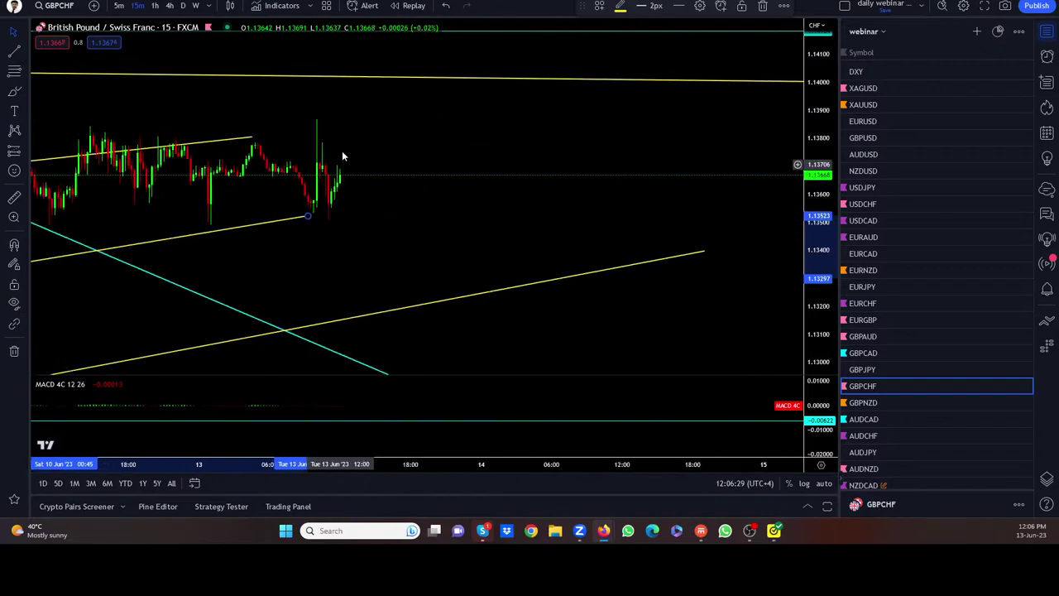
{"action": "scroll", "coordinate": [459, 150], "scroll_direction": "down", "scroll_amount": 2}
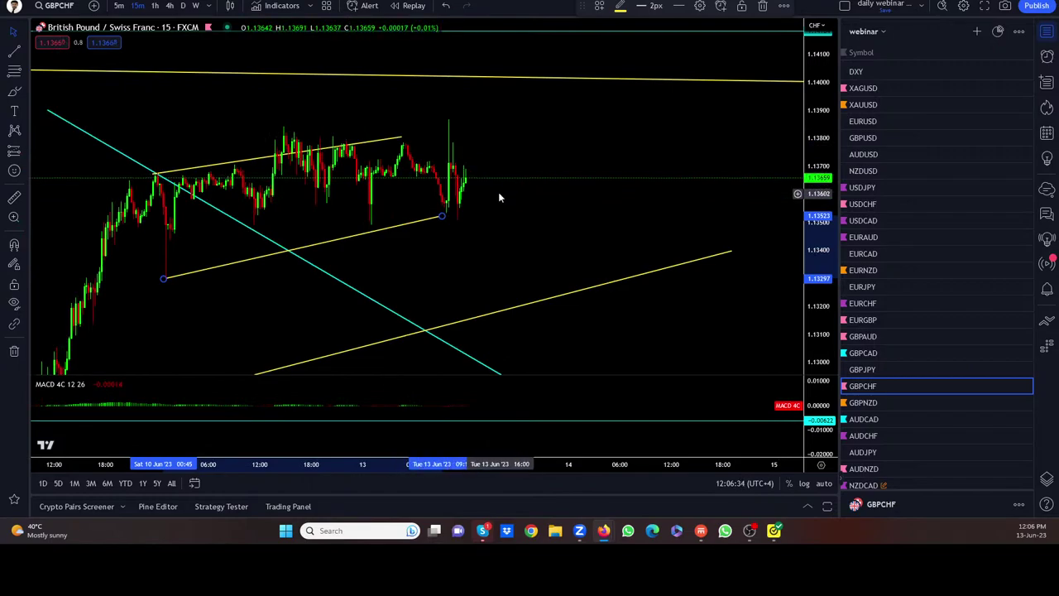
{"action": "left_click", "coordinate": [121, 6]}
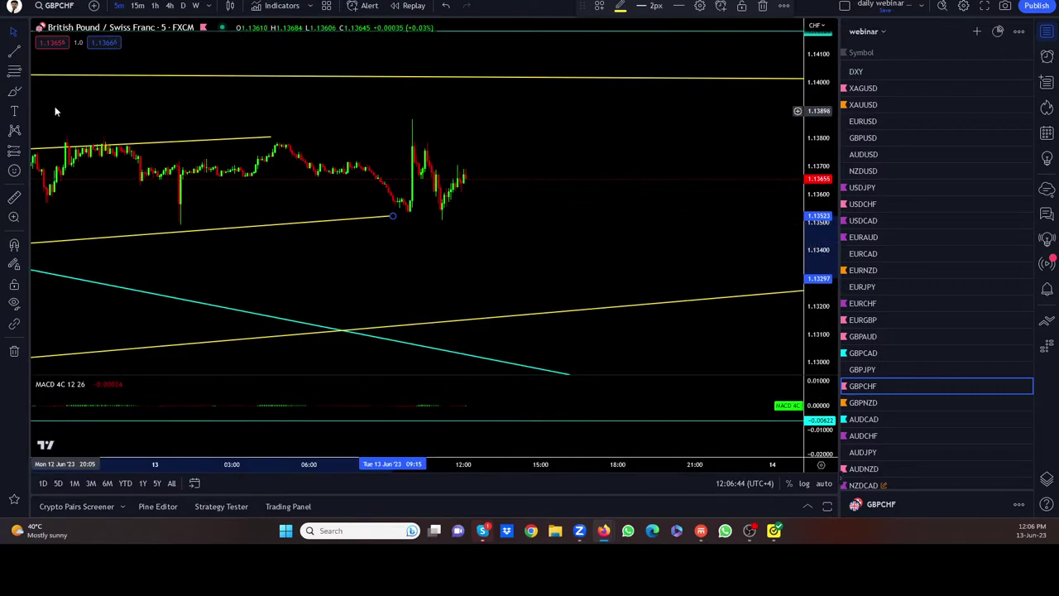
{"action": "left_click", "coordinate": [137, 6]}
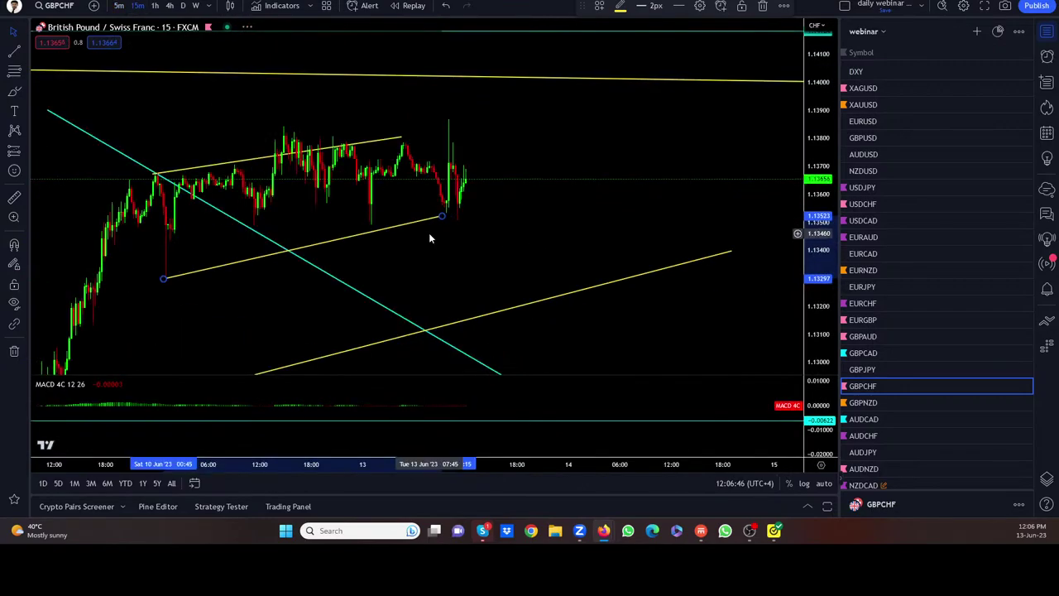